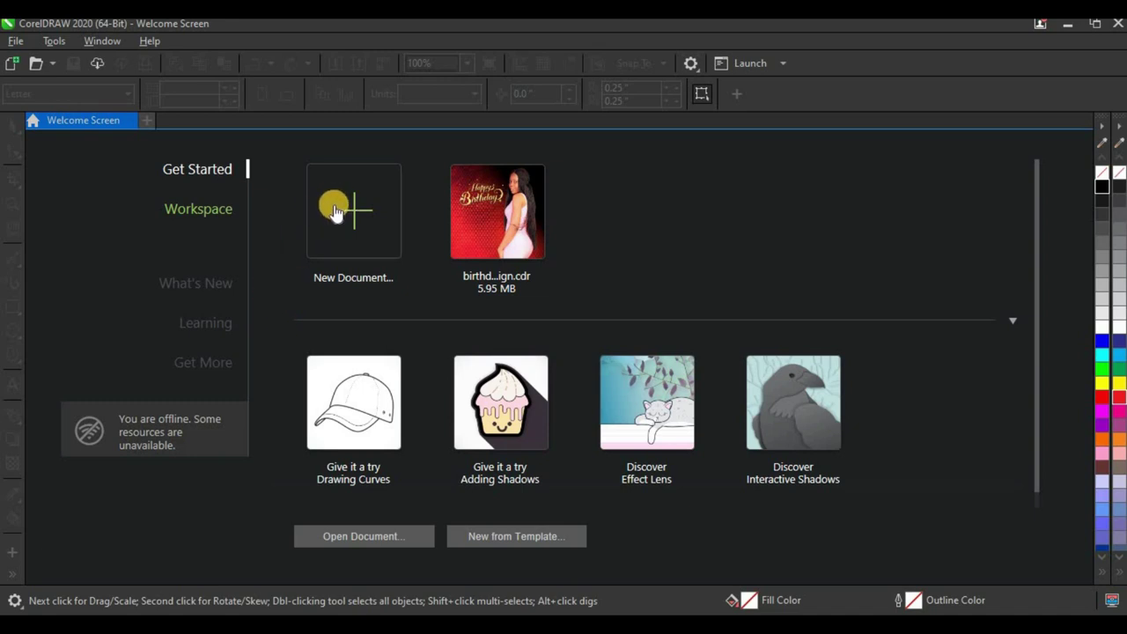
- Start a new document and set its page size to A5
{"action": "left_click", "coordinate": [15, 41]}
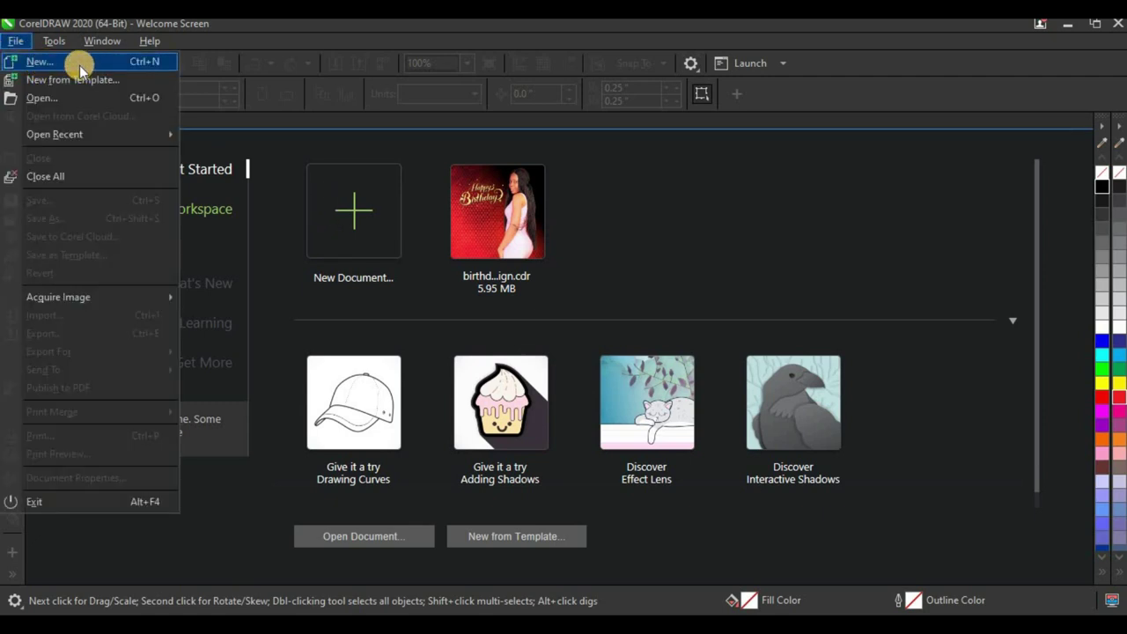
{"action": "left_click", "coordinate": [652, 187]}
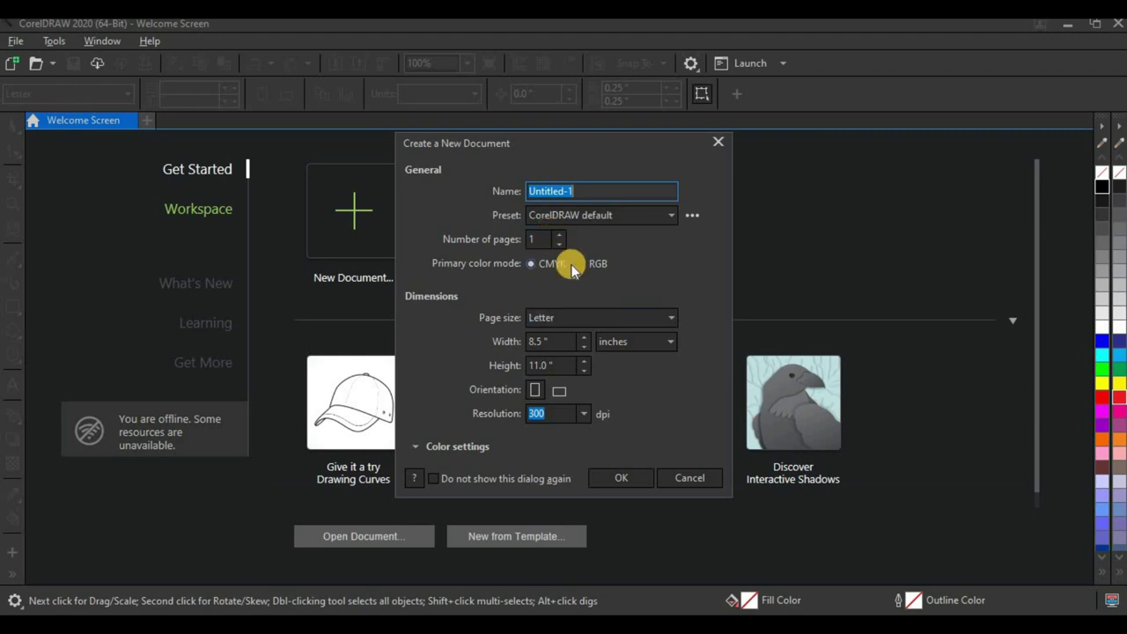
{"action": "left_click", "coordinate": [555, 315]}
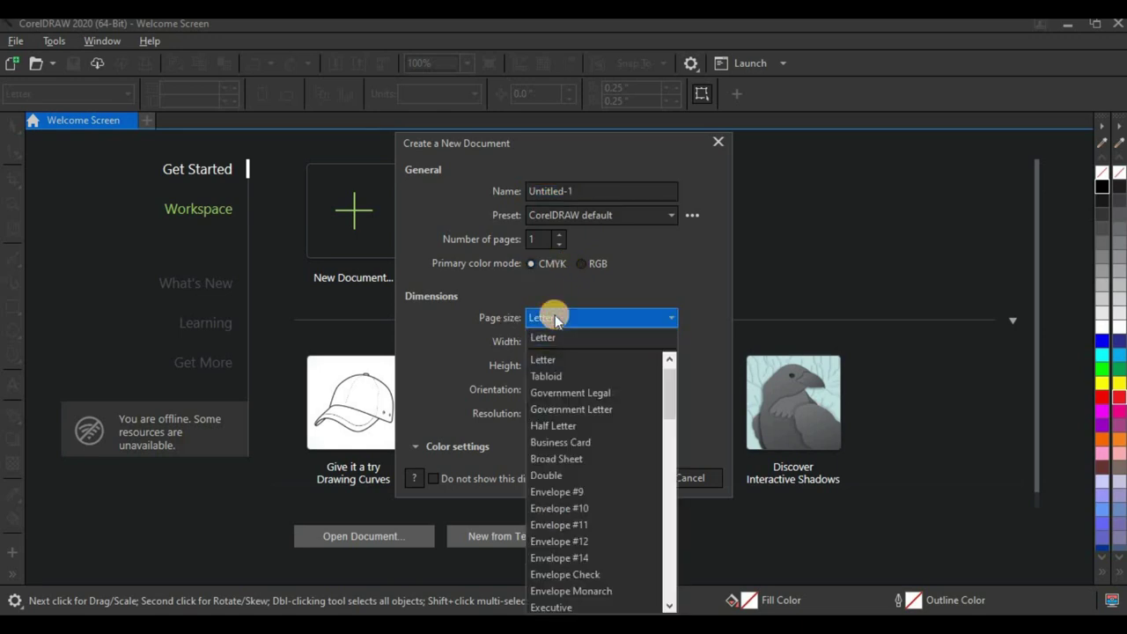
{"action": "scroll", "coordinate": [578, 401], "scroll_direction": "up", "scroll_amount": 1}
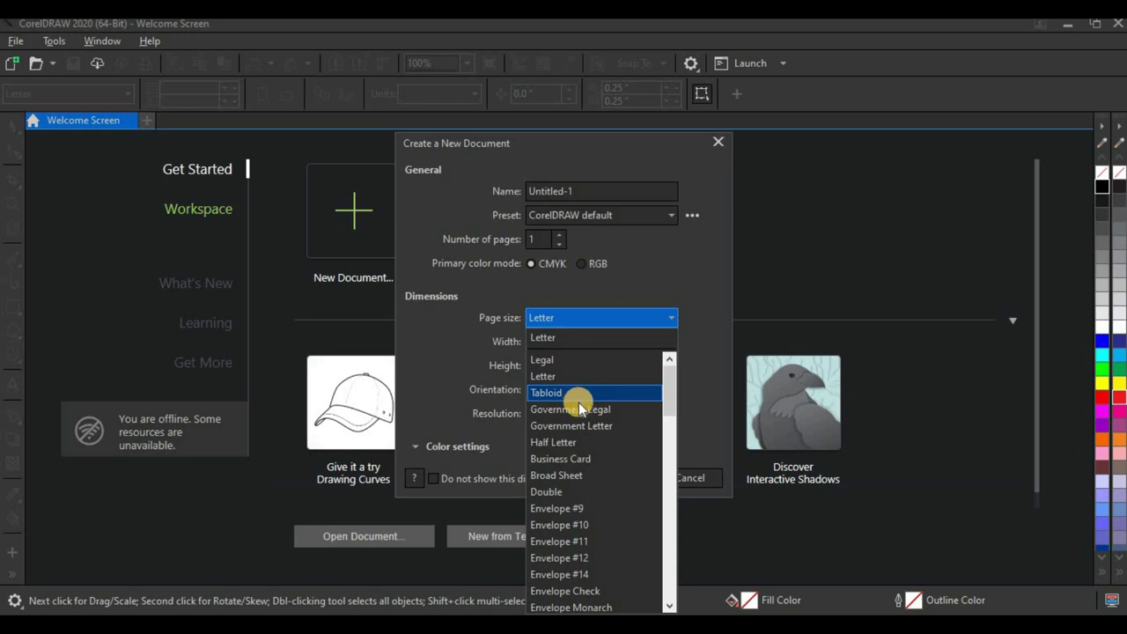
{"action": "scroll", "coordinate": [590, 412], "scroll_direction": "down", "scroll_amount": 7}
{"action": "scroll", "coordinate": [589, 412], "scroll_direction": "down", "scroll_amount": 4}
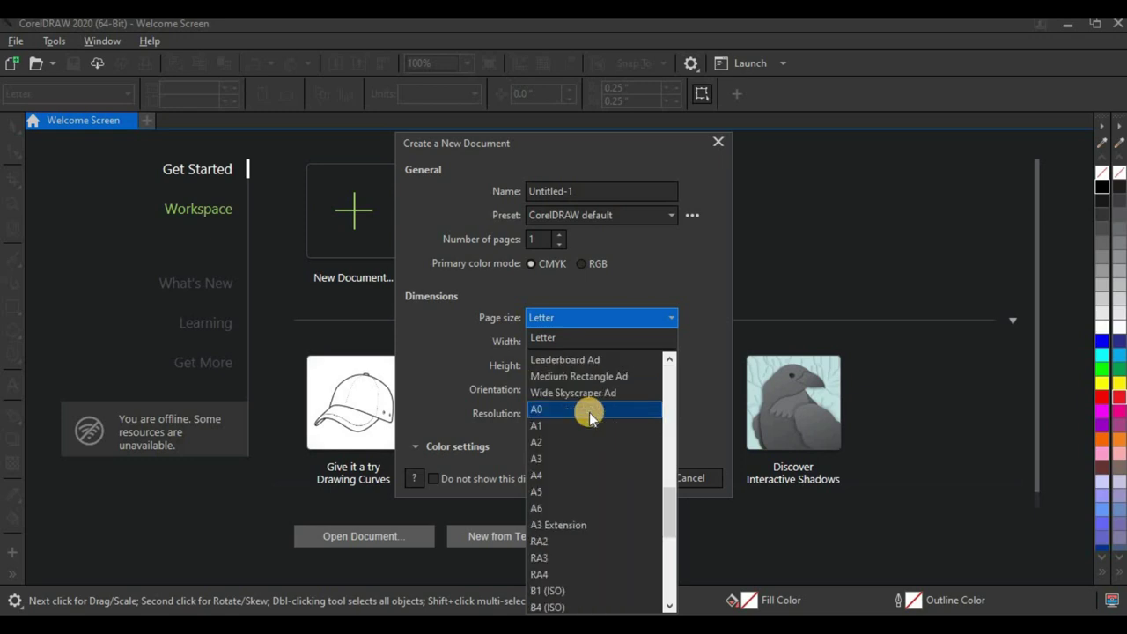
{"action": "left_click", "coordinate": [556, 498]}
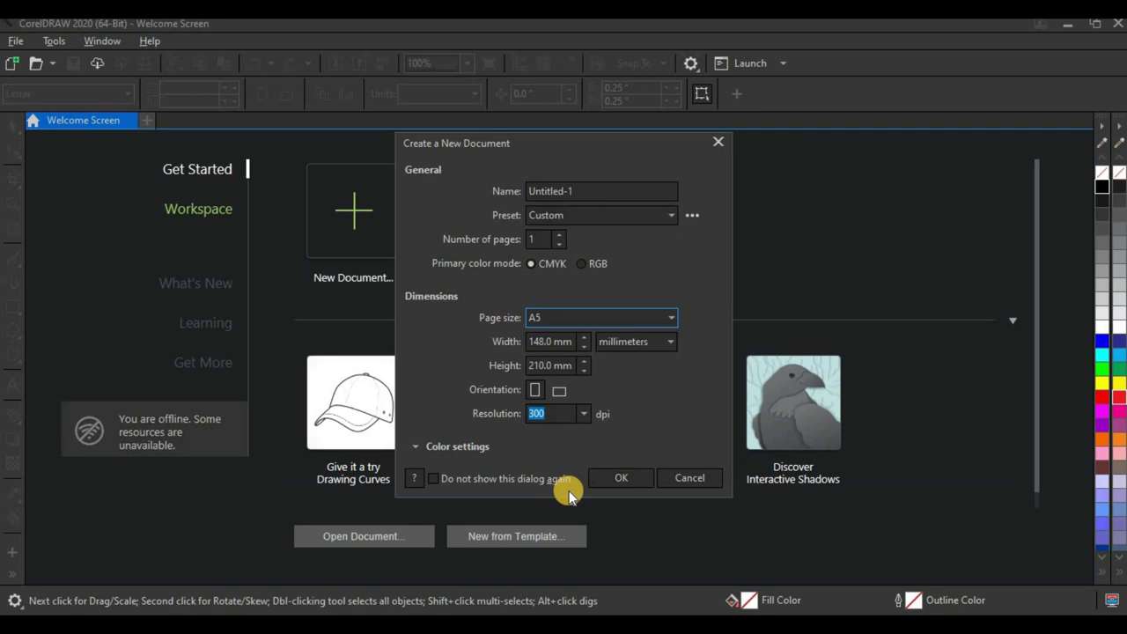
- Set the units to inches and the orientation to landscape, name the document FLYER DESIGN, and create it
{"action": "left_click", "coordinate": [622, 341]}
{"action": "left_click", "coordinate": [618, 359]}
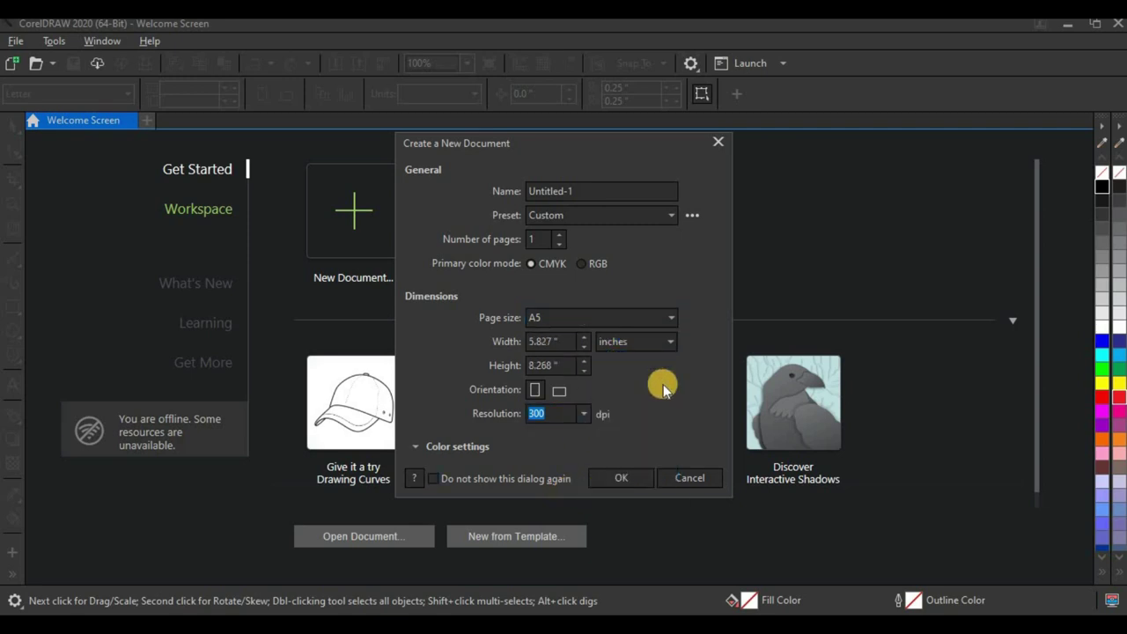
{"action": "left_click", "coordinate": [559, 390]}
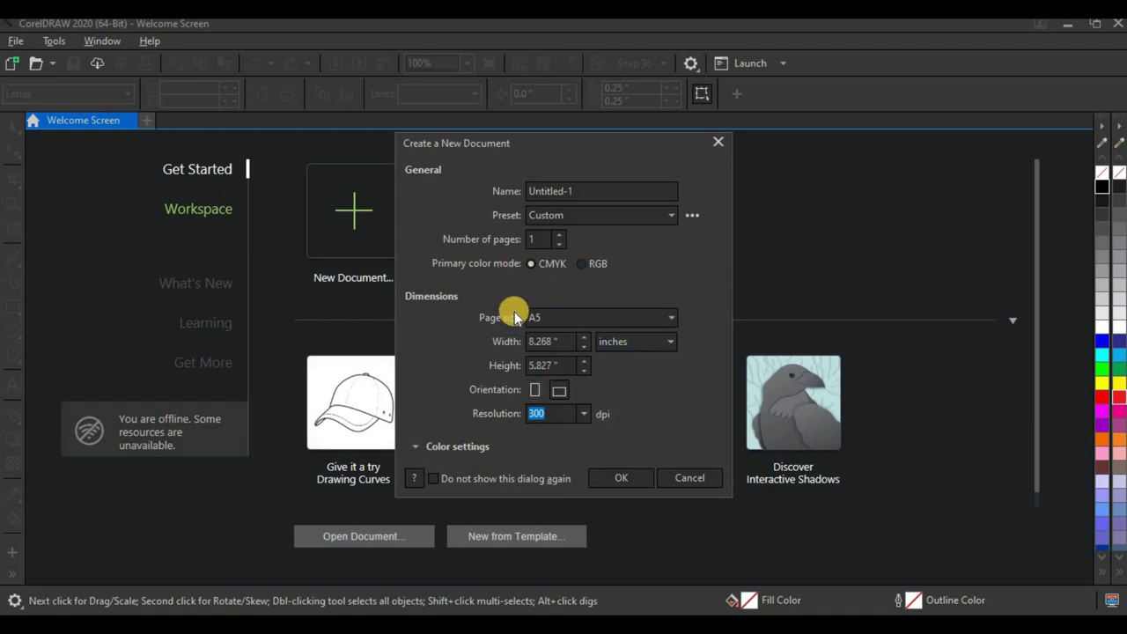
{"action": "left_click", "coordinate": [555, 317]}
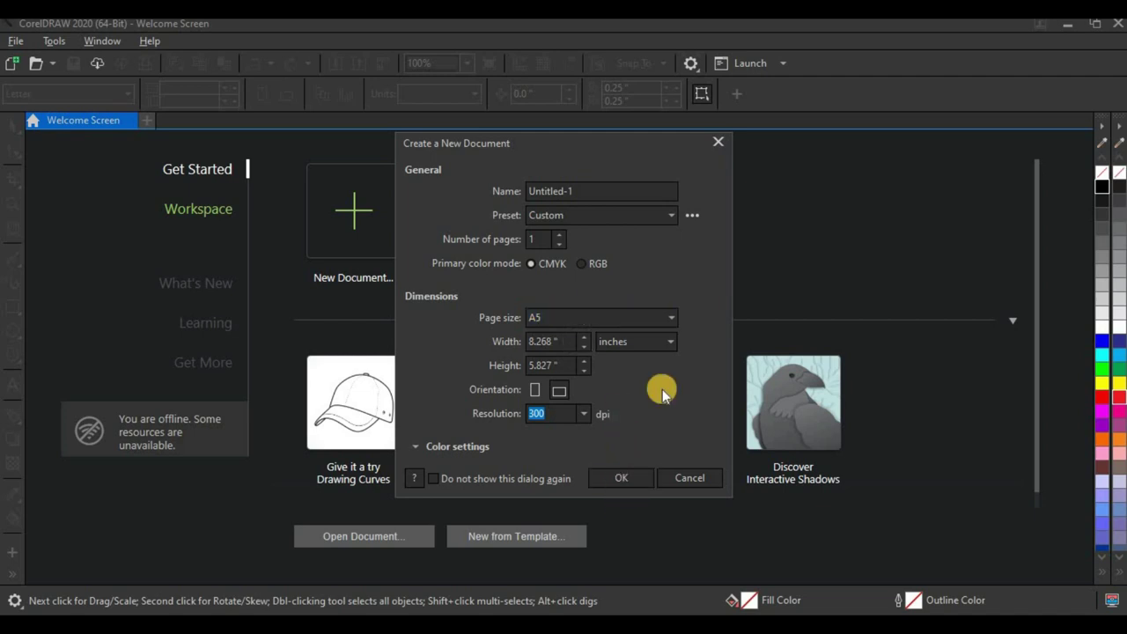
{"action": "left_click_drag", "start_coordinate": [619, 191], "coordinate": [504, 205]}
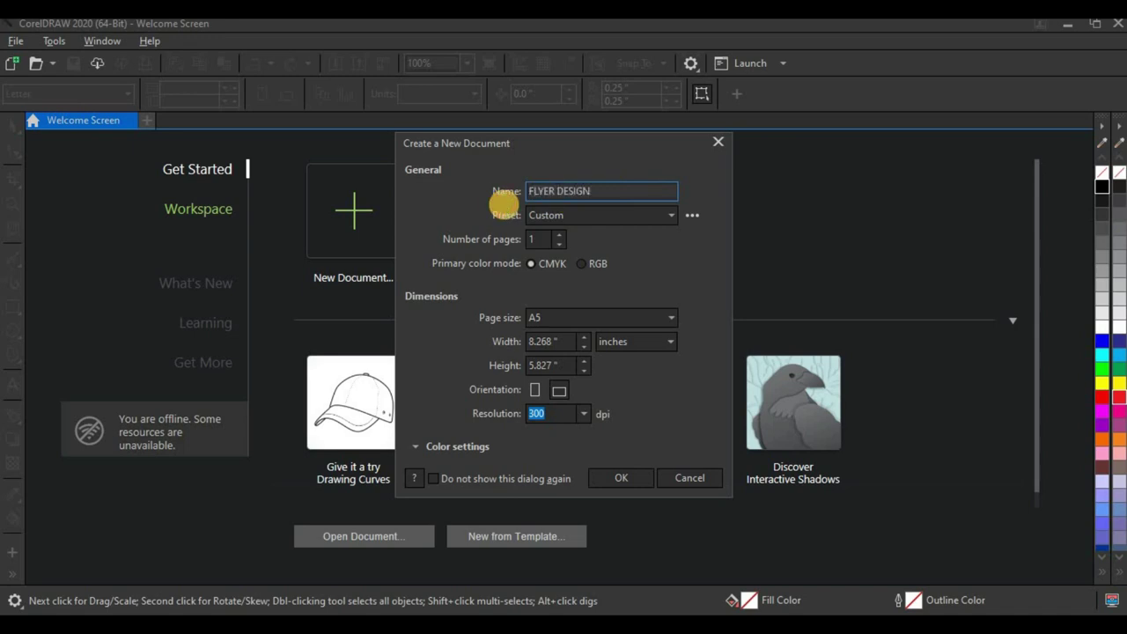
{"action": "left_click", "coordinate": [614, 476]}
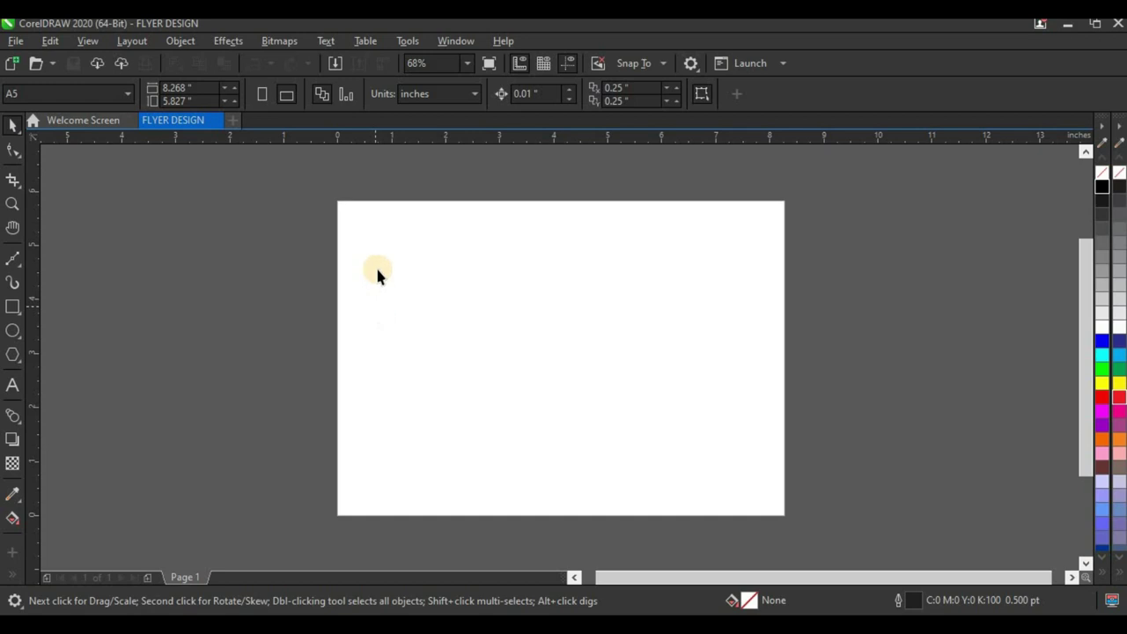
{"action": "double_click", "coordinate": [11, 308]}
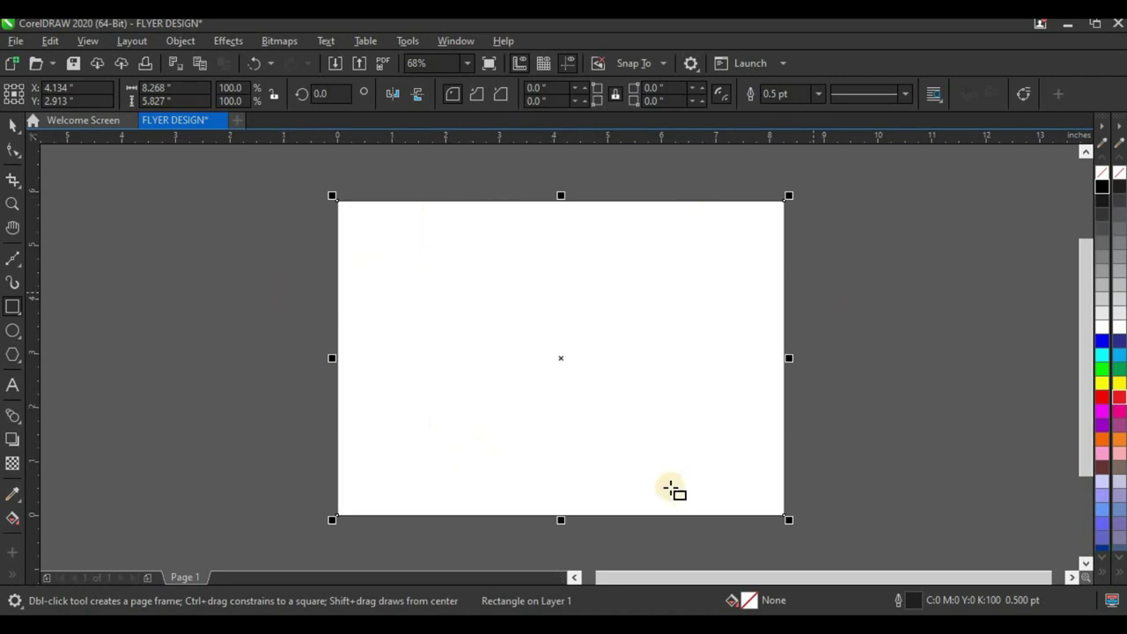
{"action": "left_click", "coordinate": [12, 124]}
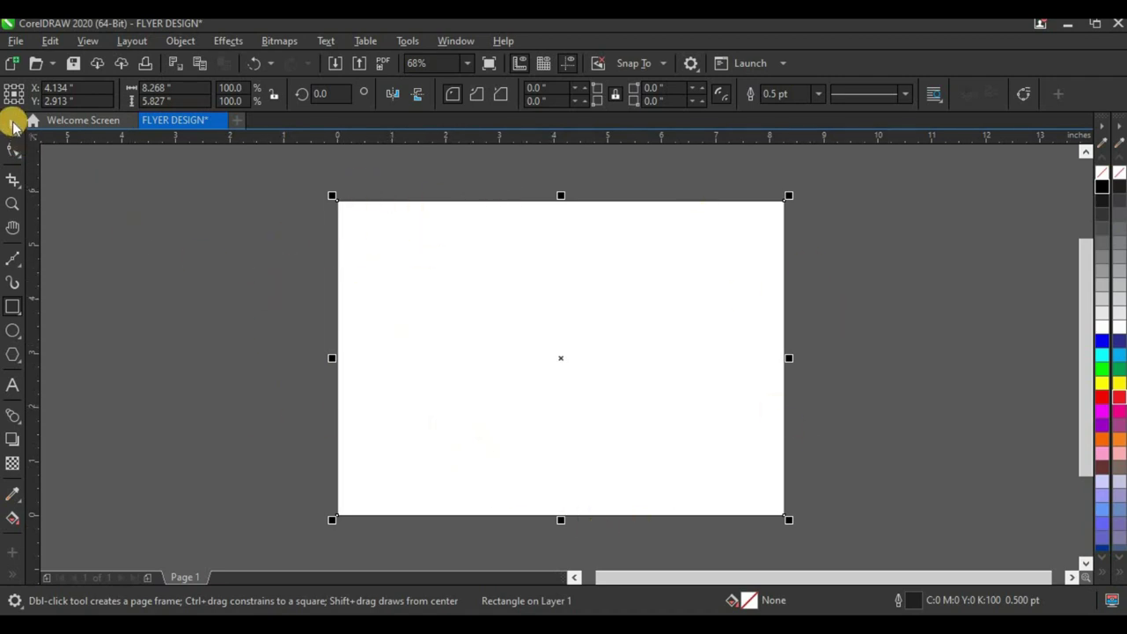
{"action": "left_click_drag", "start_coordinate": [667, 326], "coordinate": [420, 330]}
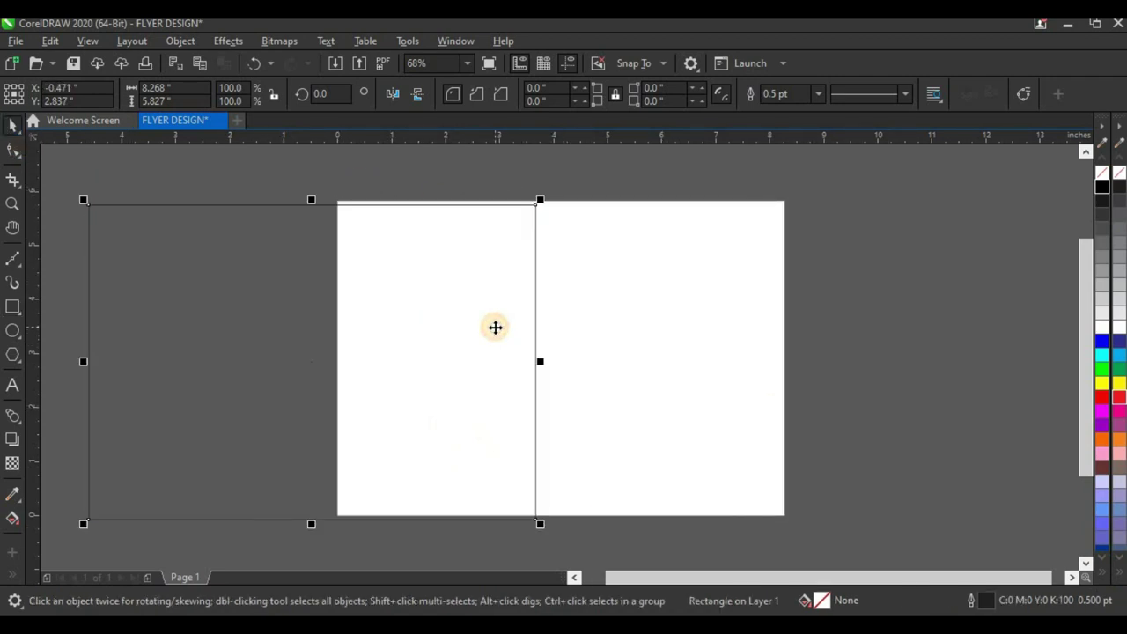
{"action": "key", "text": "p"}
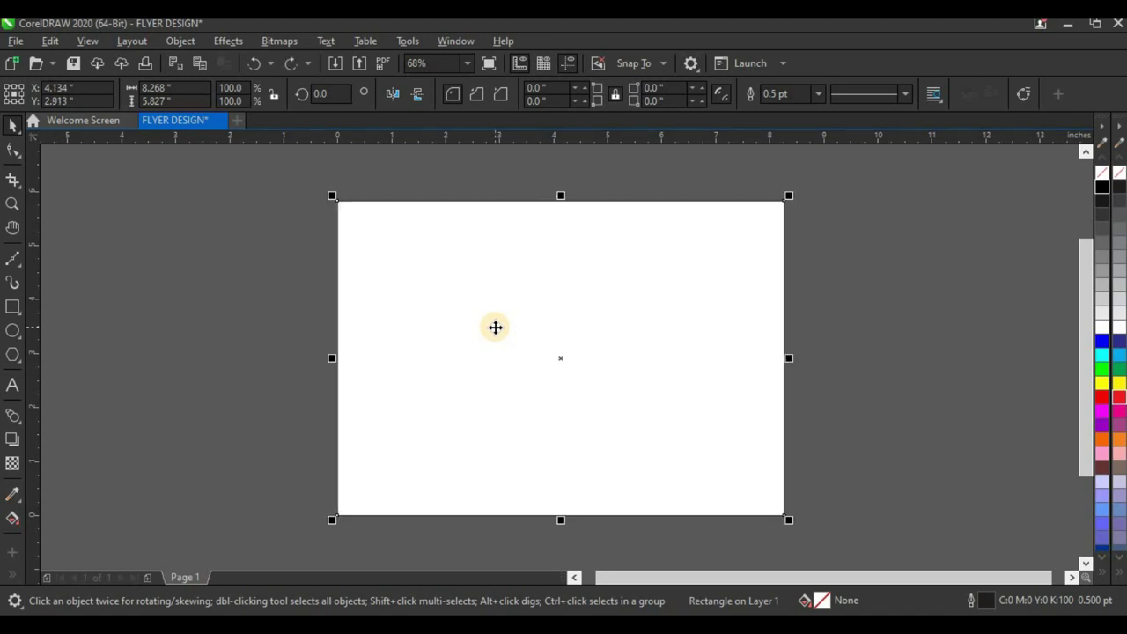
{"action": "key", "text": "Delete"}
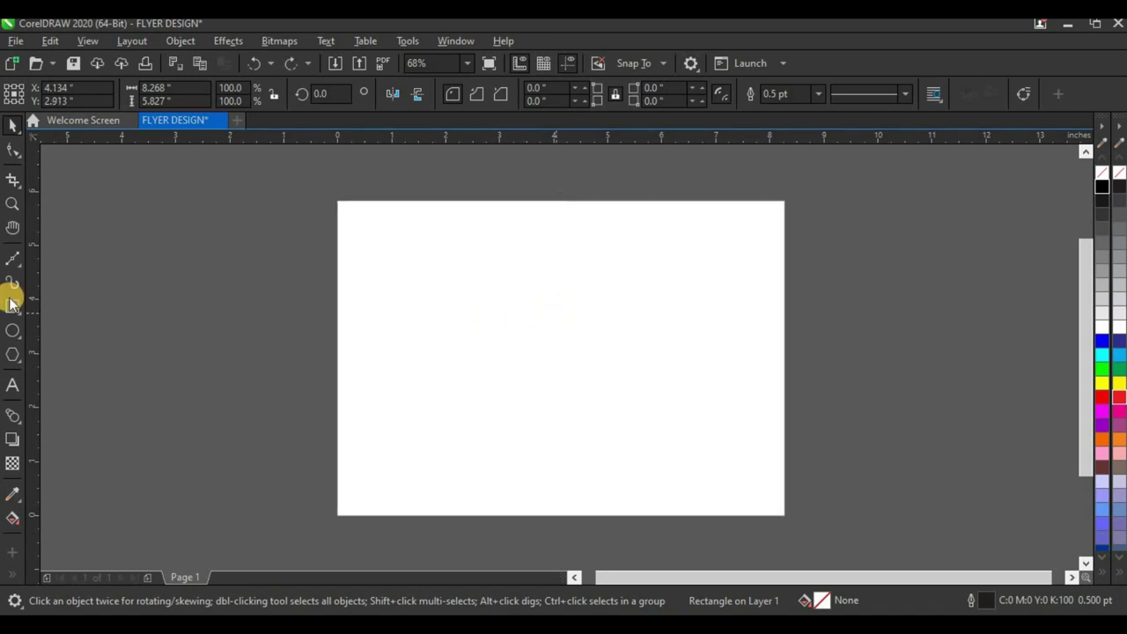
{"action": "left_click", "coordinate": [5, 303]}
{"action": "left_click_drag", "start_coordinate": [335, 199], "coordinate": [788, 519]}
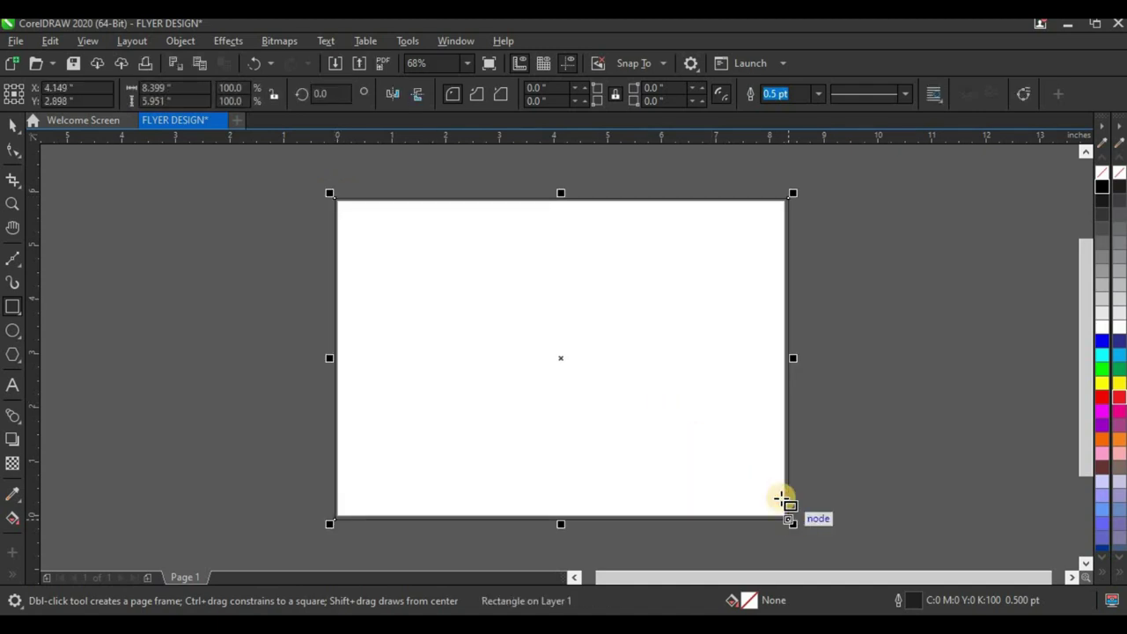
{"action": "scroll", "coordinate": [781, 498], "scroll_direction": "up", "scroll_amount": 5}
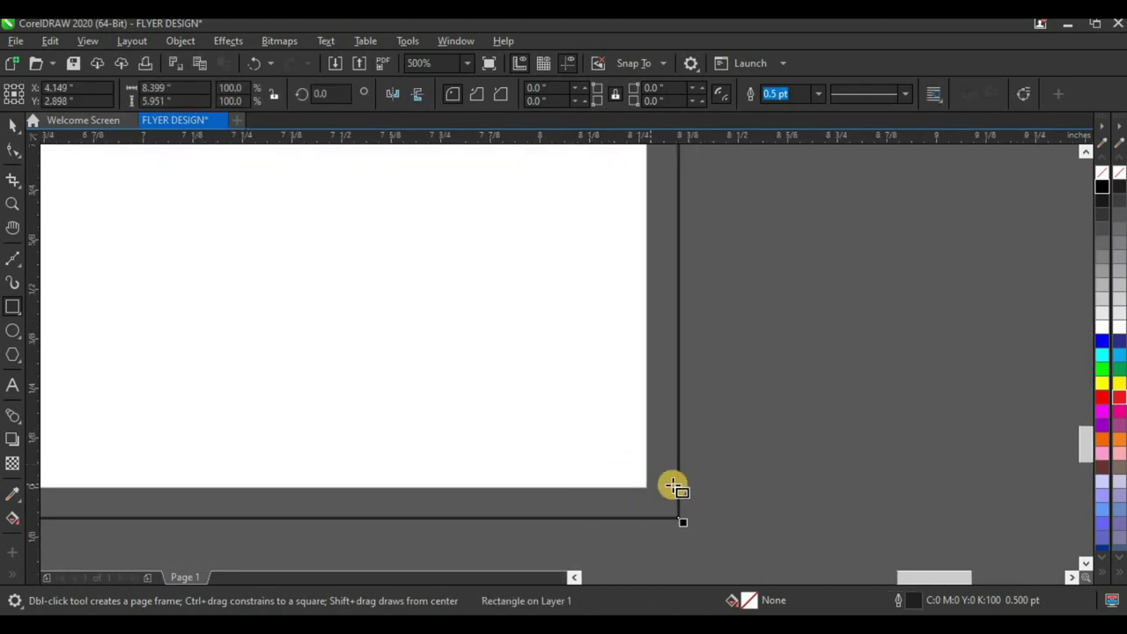
{"action": "key", "text": "Delete"}
{"action": "scroll", "coordinate": [522, 433], "scroll_direction": "down", "scroll_amount": 3}
{"action": "scroll", "coordinate": [519, 430], "scroll_direction": "down", "scroll_amount": 2}
{"action": "scroll", "coordinate": [558, 440], "scroll_direction": "up", "scroll_amount": 3}
- Create a rectangle exactly the size of the page and remove its outline
{"action": "double_click", "coordinate": [12, 307]}
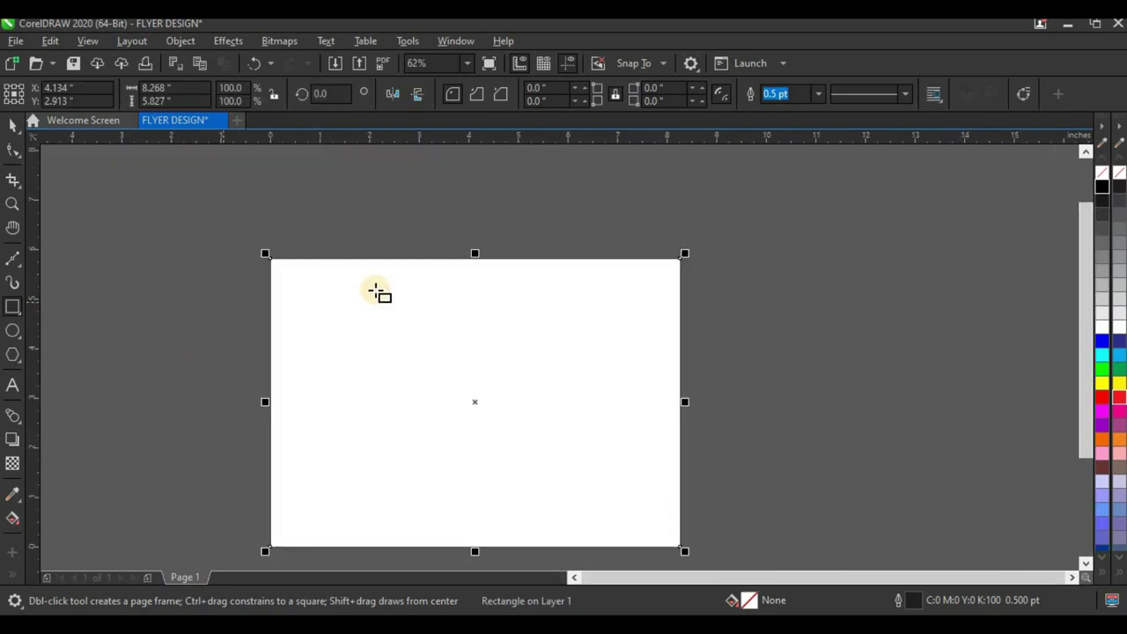
{"action": "scroll", "coordinate": [252, 270], "scroll_direction": "up", "scroll_amount": 10}
{"action": "scroll", "coordinate": [219, 272], "scroll_direction": "down", "scroll_amount": 8}
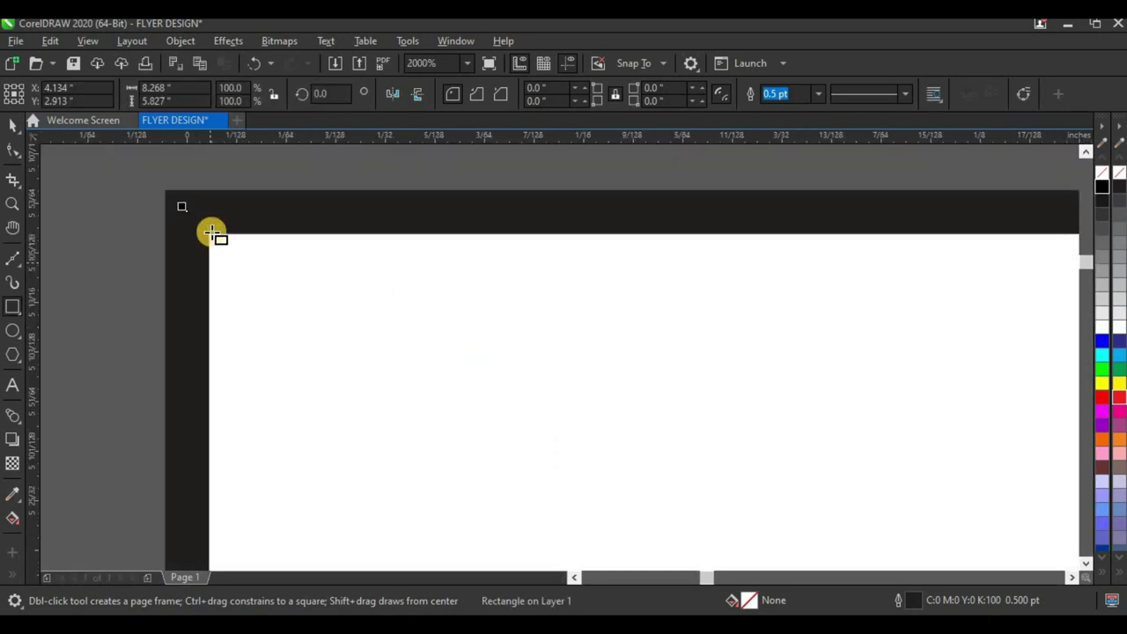
{"action": "scroll", "coordinate": [331, 292], "scroll_direction": "down", "scroll_amount": 2}
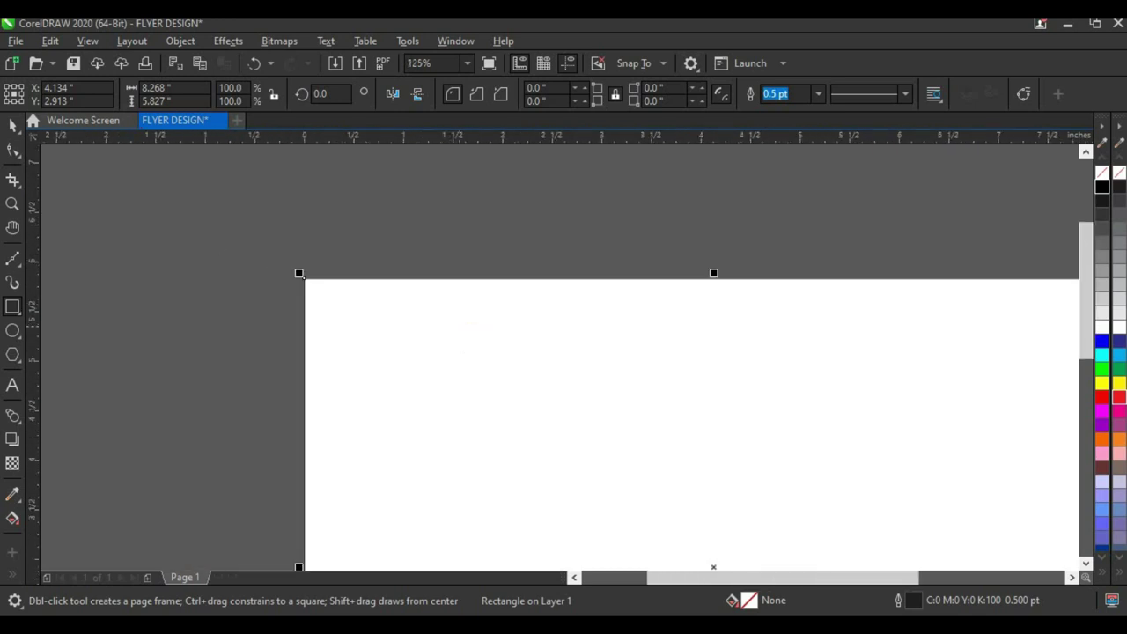
{"action": "left_click", "coordinate": [9, 130]}
{"action": "scroll", "coordinate": [168, 235], "scroll_direction": "up", "scroll_amount": 8}
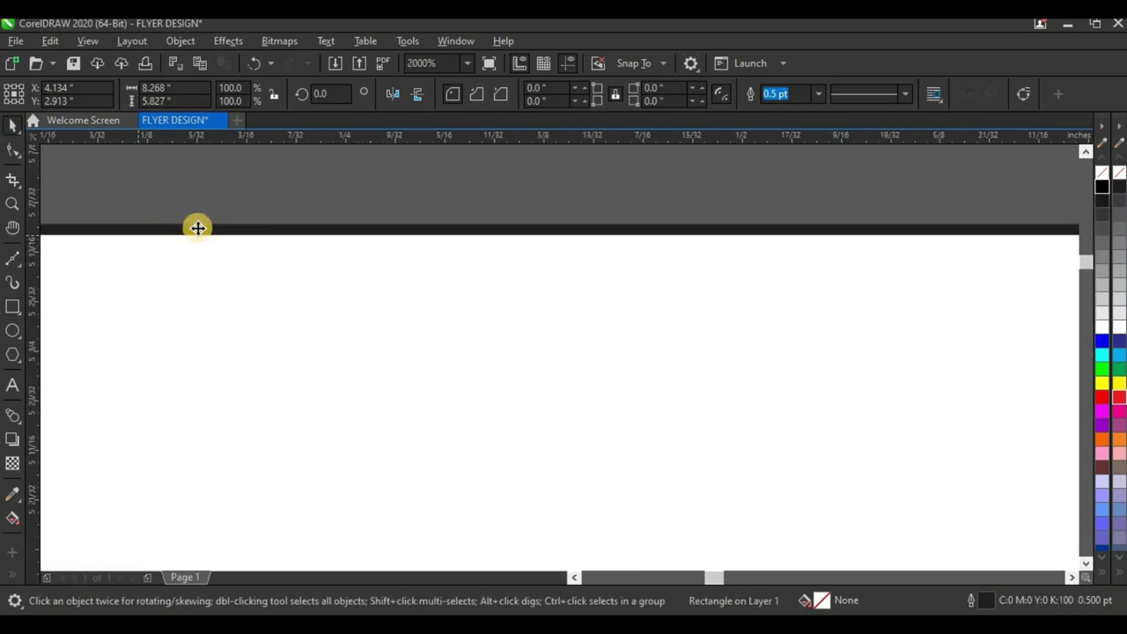
{"action": "right_click", "coordinate": [1100, 179]}
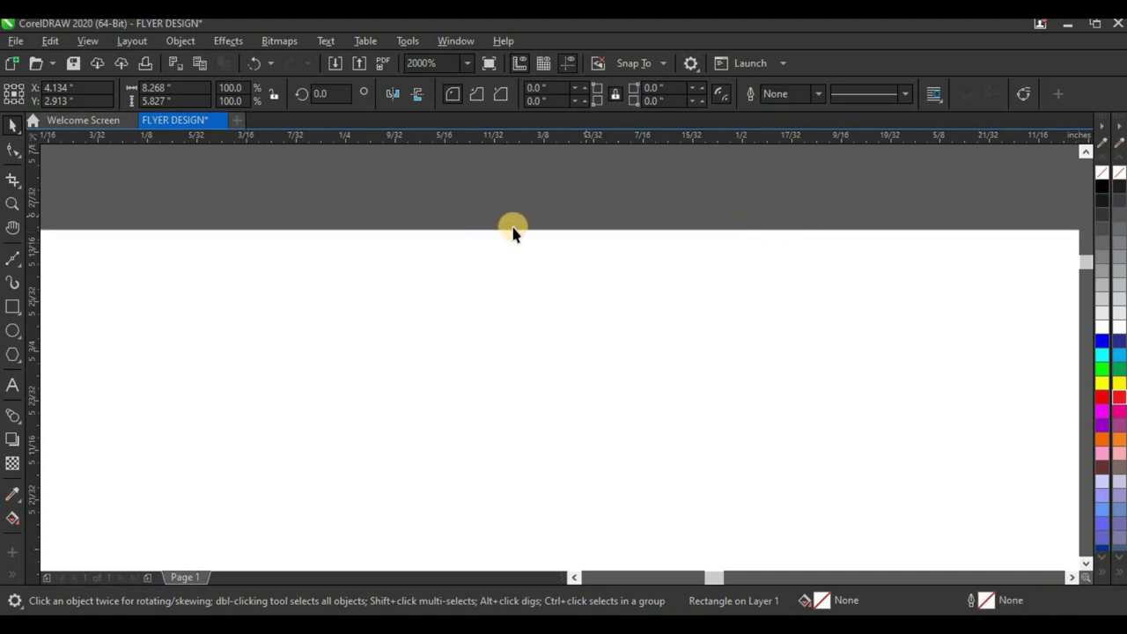
{"action": "scroll", "coordinate": [513, 231], "scroll_direction": "down", "scroll_amount": 4}
{"action": "scroll", "coordinate": [373, 264], "scroll_direction": "down", "scroll_amount": 6}
{"action": "scroll", "coordinate": [437, 277], "scroll_direction": "up", "scroll_amount": 2}
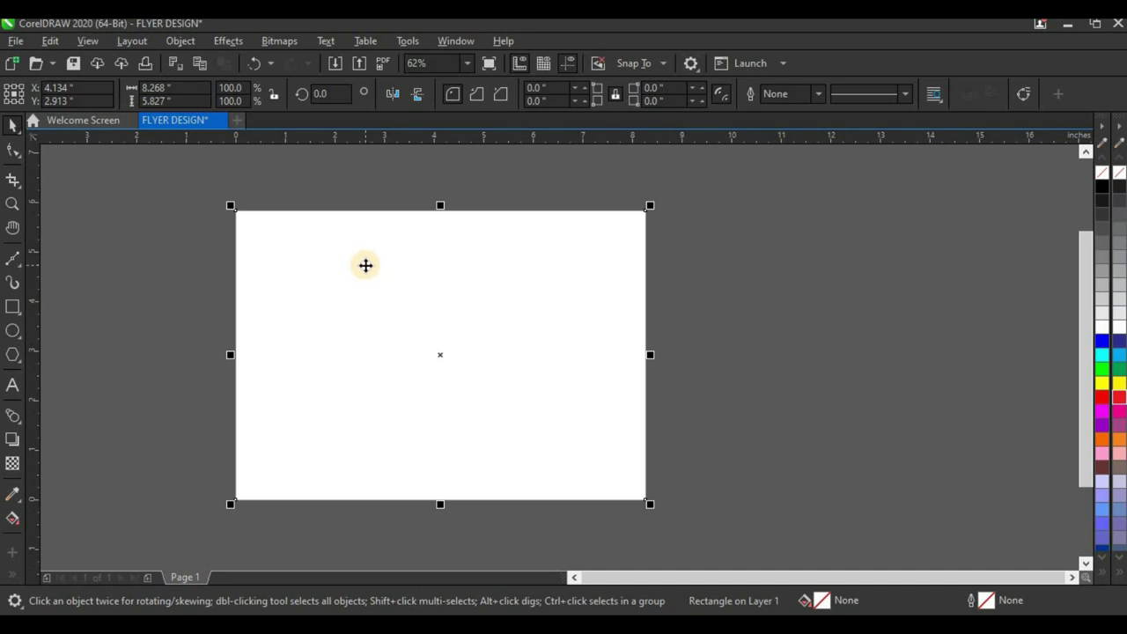
- Switch to the file explorer, select the flyer's image files and place them beside the page in CorelDRAW
{"action": "left_click", "coordinate": [120, 623]}
{"action": "left_click_drag", "start_coordinate": [164, 454], "coordinate": [1071, 176]}
{"action": "left_click_drag", "start_coordinate": [360, 229], "coordinate": [1017, 264]}
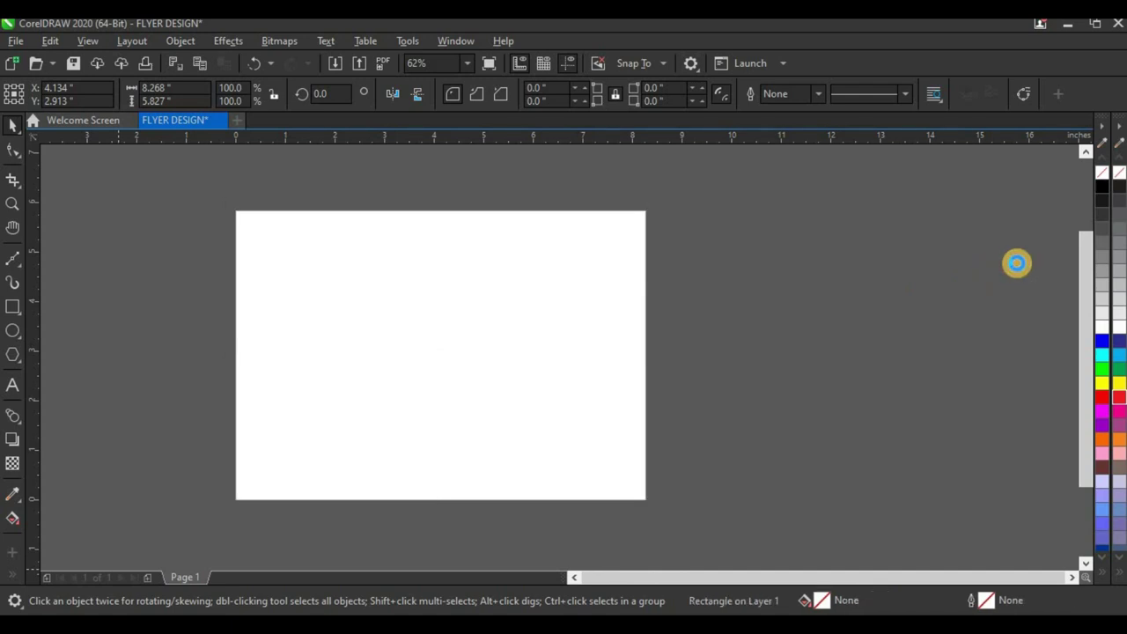
{"action": "scroll", "coordinate": [445, 365], "scroll_direction": "down", "scroll_amount": 4}
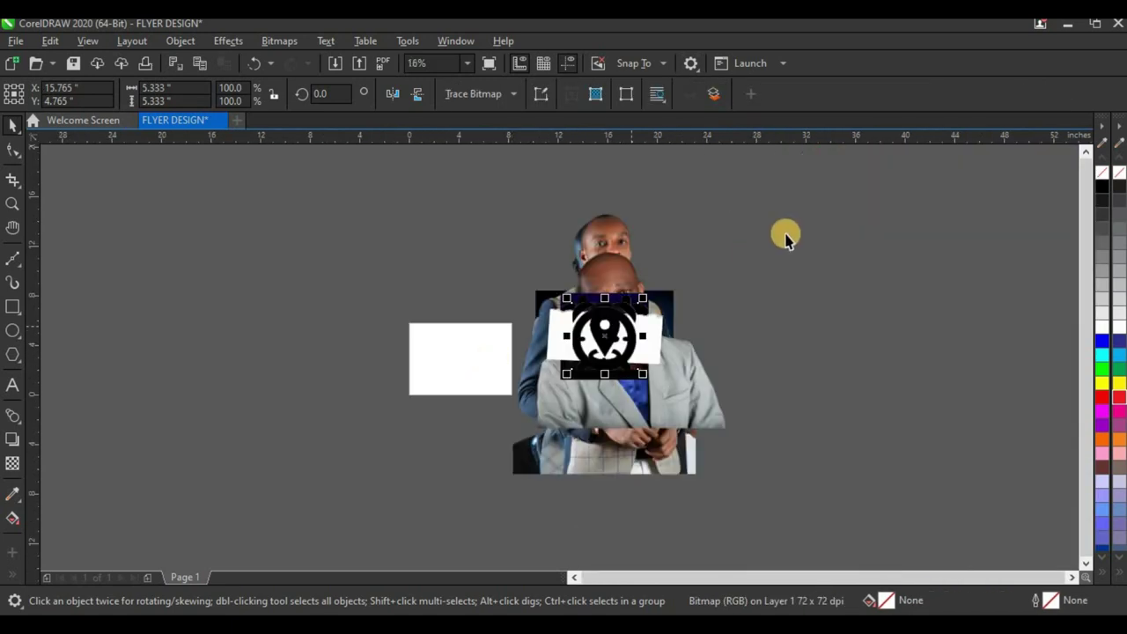
- Scale down the imported images, including the two large portraits of the standing and seated men
{"action": "left_click_drag", "start_coordinate": [688, 308], "coordinate": [443, 549]}
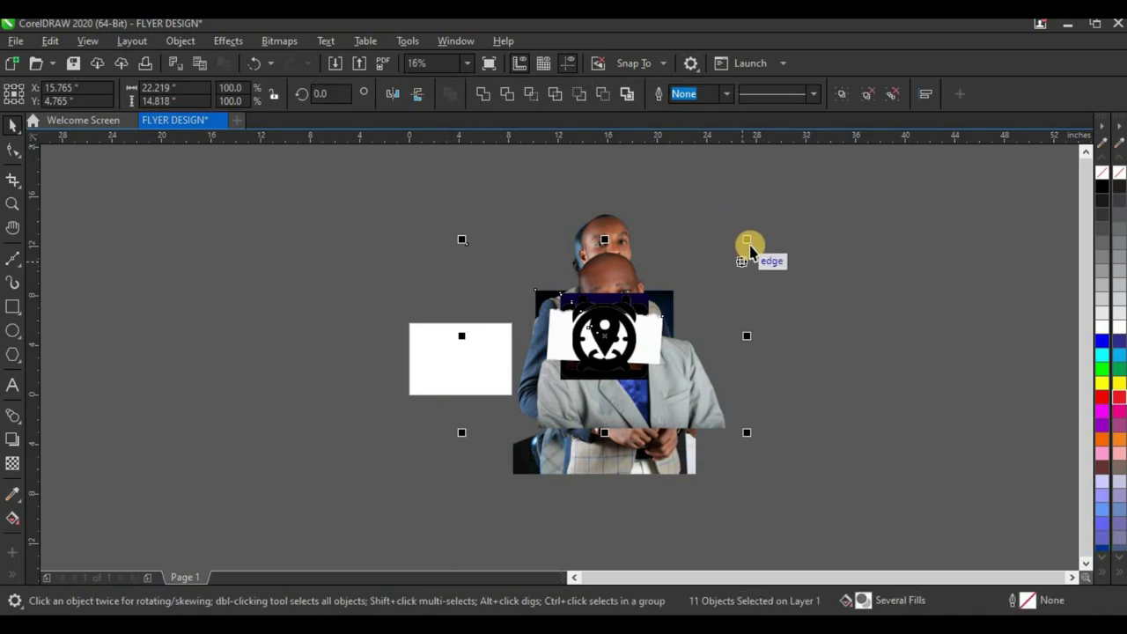
{"action": "left_click_drag", "start_coordinate": [749, 241], "coordinate": [737, 285]}
{"action": "left_click", "coordinate": [608, 411]}
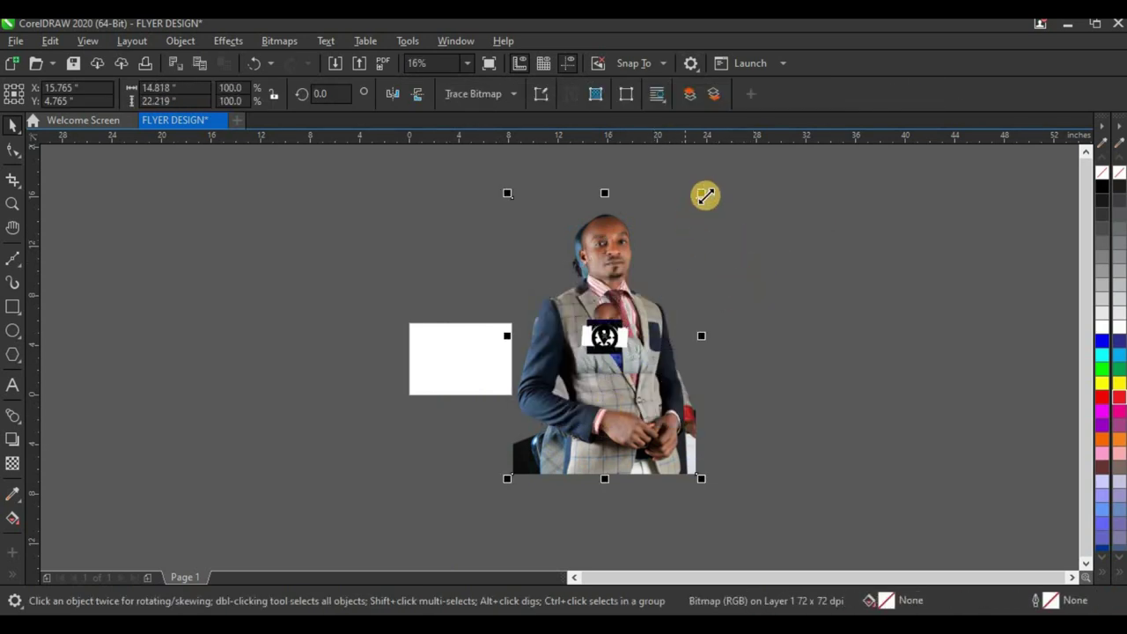
{"action": "left_click_drag", "start_coordinate": [693, 232], "coordinate": [634, 427]}
{"action": "left_click", "coordinate": [634, 397]}
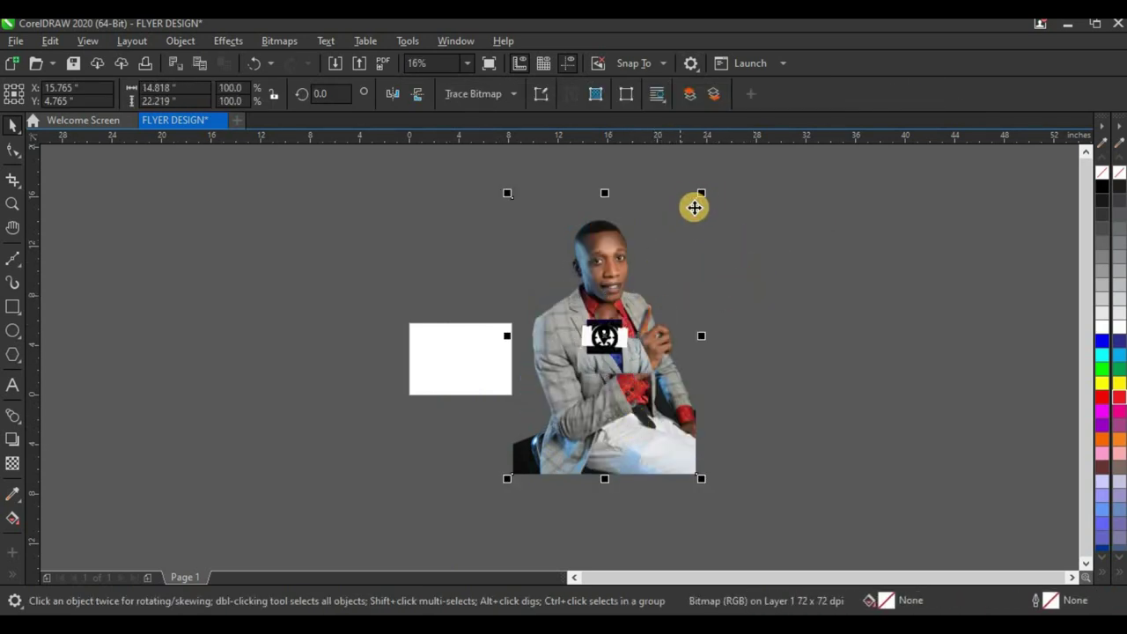
{"action": "left_click_drag", "start_coordinate": [701, 196], "coordinate": [656, 306]}
- Move all the imported images together closer to the page
{"action": "left_click_drag", "start_coordinate": [739, 259], "coordinate": [464, 438]}
{"action": "scroll", "coordinate": [590, 325], "scroll_direction": "up", "scroll_amount": 1}
{"action": "left_click_drag", "start_coordinate": [561, 402], "coordinate": [512, 446]}
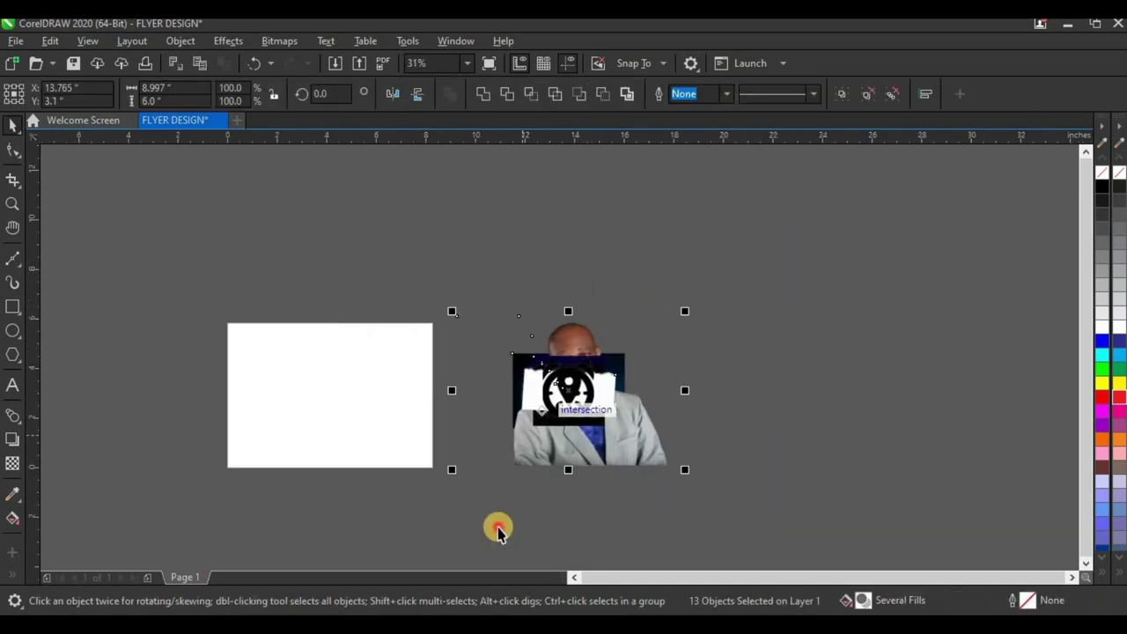
{"action": "left_click", "coordinate": [499, 531]}
- Pull the icons, torn paper and crowd picture out of the image stack and spread them around it
{"action": "left_click_drag", "start_coordinate": [552, 414], "coordinate": [778, 361]}
{"action": "left_click", "coordinate": [593, 416]}
{"action": "left_click_drag", "start_coordinate": [592, 416], "coordinate": [701, 256]}
{"action": "left_click_drag", "start_coordinate": [563, 398], "coordinate": [492, 289]}
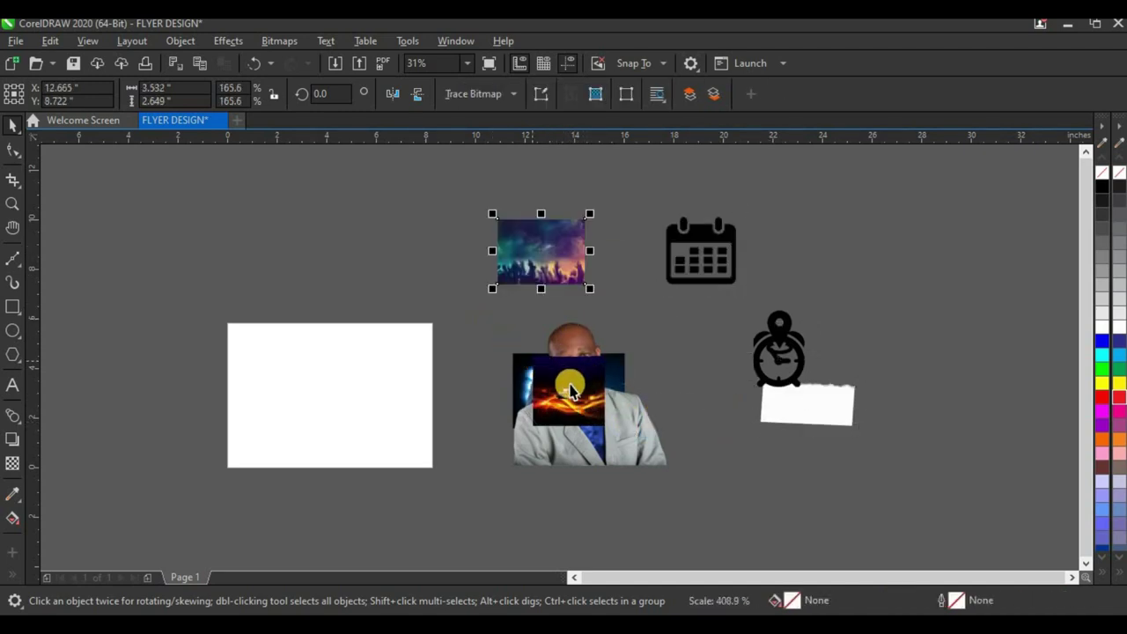
- Spread the VICTORY logo, glowing flame background and portraits apart around the page, leaving the stadium-light picture clear
{"action": "left_click_drag", "start_coordinate": [569, 392], "coordinate": [355, 273]}
{"action": "left_click_drag", "start_coordinate": [568, 389], "coordinate": [99, 444]}
{"action": "left_click_drag", "start_coordinate": [568, 397], "coordinate": [980, 339]}
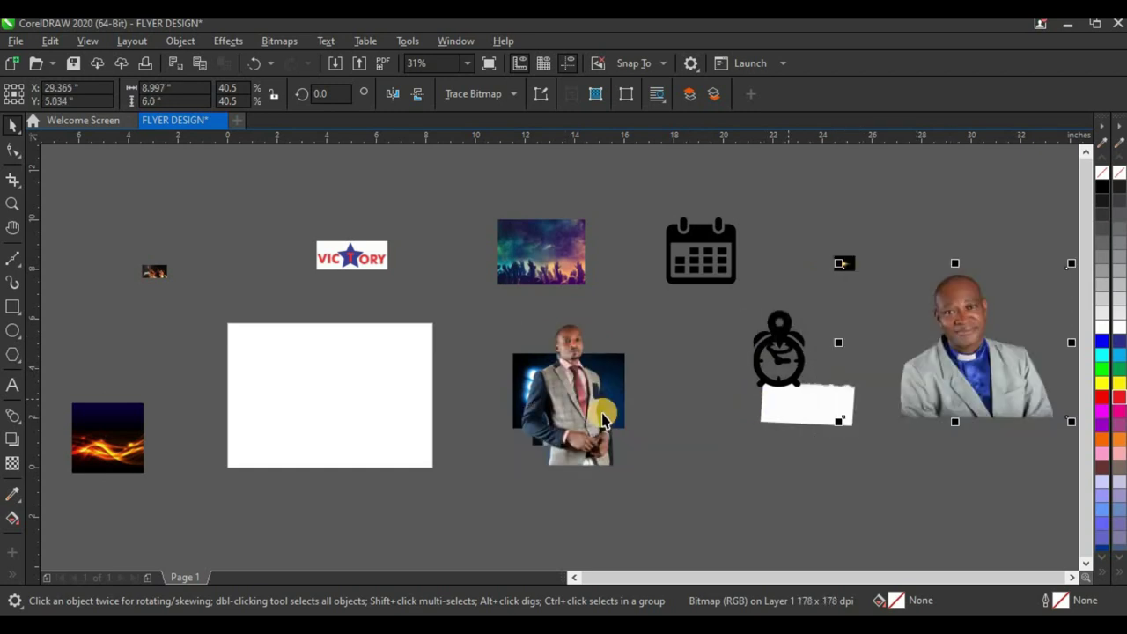
{"action": "left_click_drag", "start_coordinate": [759, 470], "coordinate": [879, 483]}
{"action": "left_click_drag", "start_coordinate": [565, 437], "coordinate": [528, 361]}
{"action": "scroll", "coordinate": [529, 361], "scroll_direction": "down", "scroll_amount": 1}
{"action": "scroll", "coordinate": [487, 357], "scroll_direction": "up", "scroll_amount": 1}
- Fill the page-sized rectangle with red (R:255 G:0 B:0)
{"action": "left_click", "coordinate": [676, 402]}
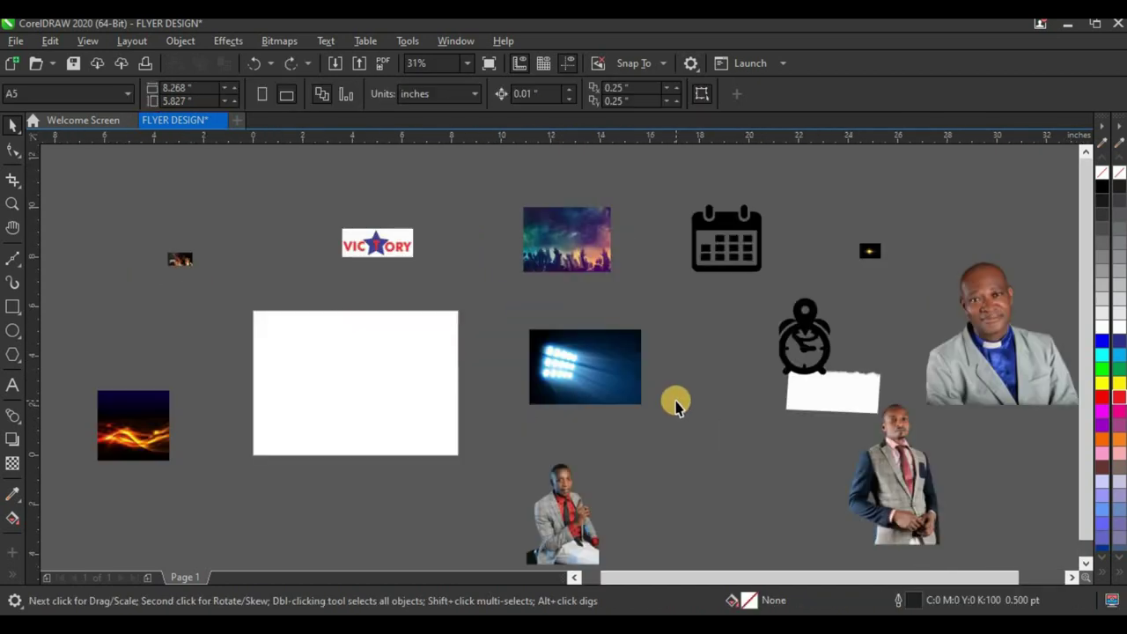
{"action": "left_click", "coordinate": [323, 350]}
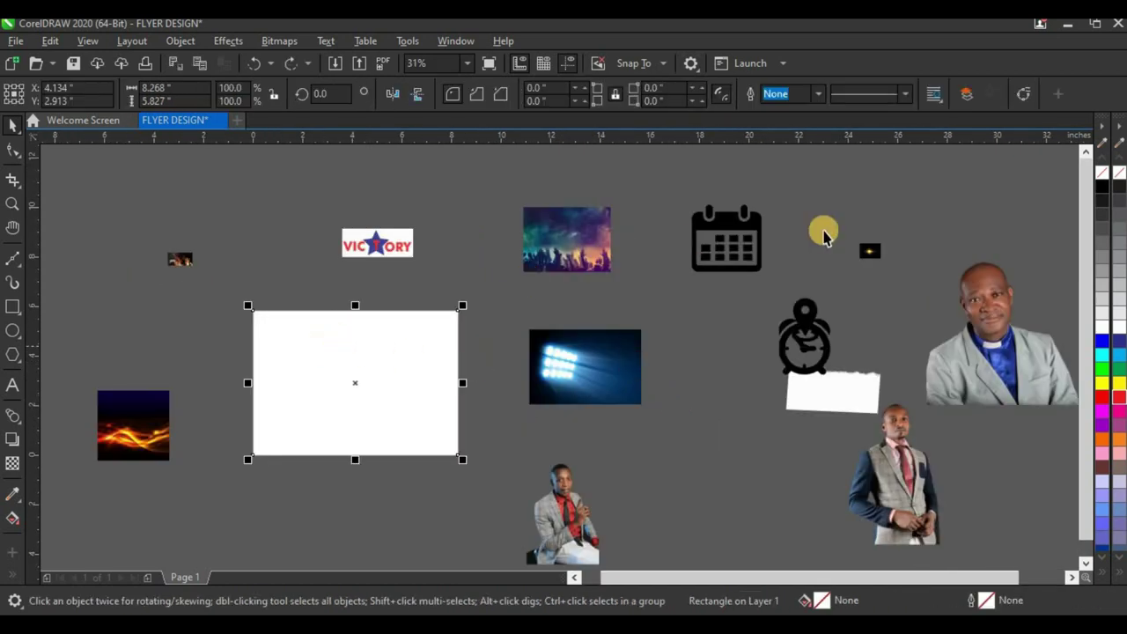
{"action": "left_click", "coordinate": [1097, 398]}
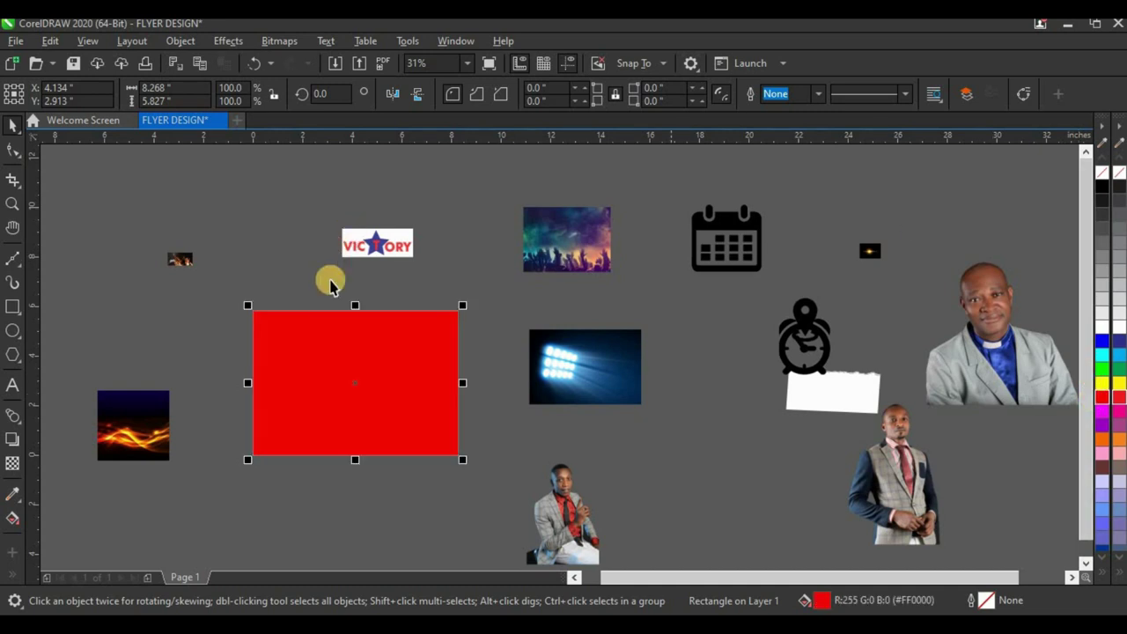
- Apply a diagonal linear fountain fill running from red to black across the page-sized rectangle
{"action": "left_click", "coordinate": [14, 517]}
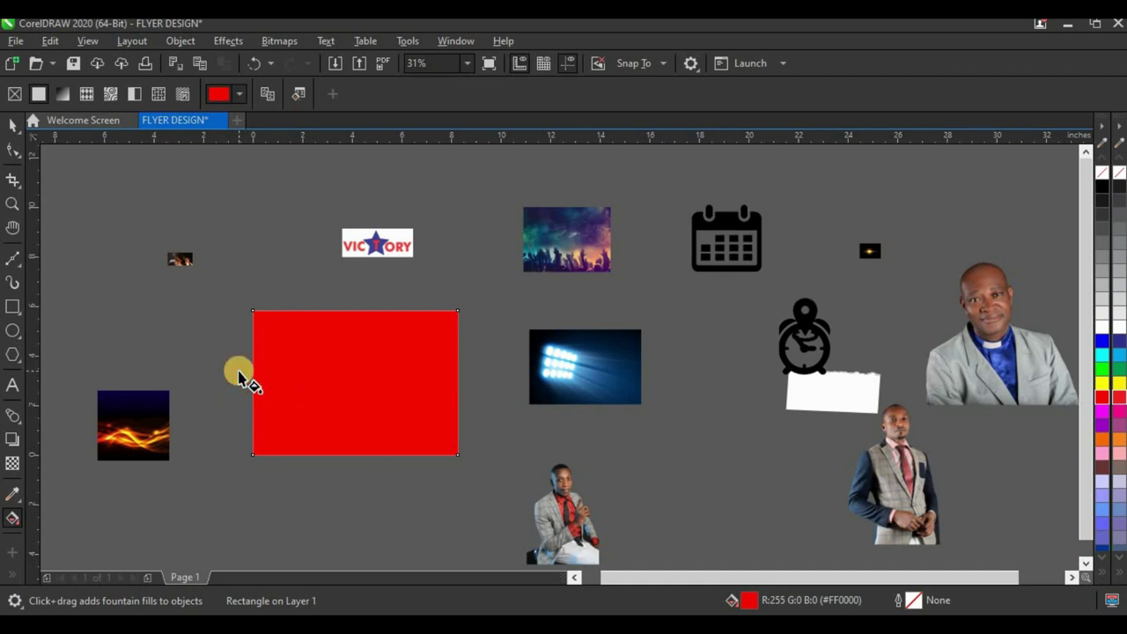
{"action": "left_click_drag", "start_coordinate": [312, 343], "coordinate": [445, 437]}
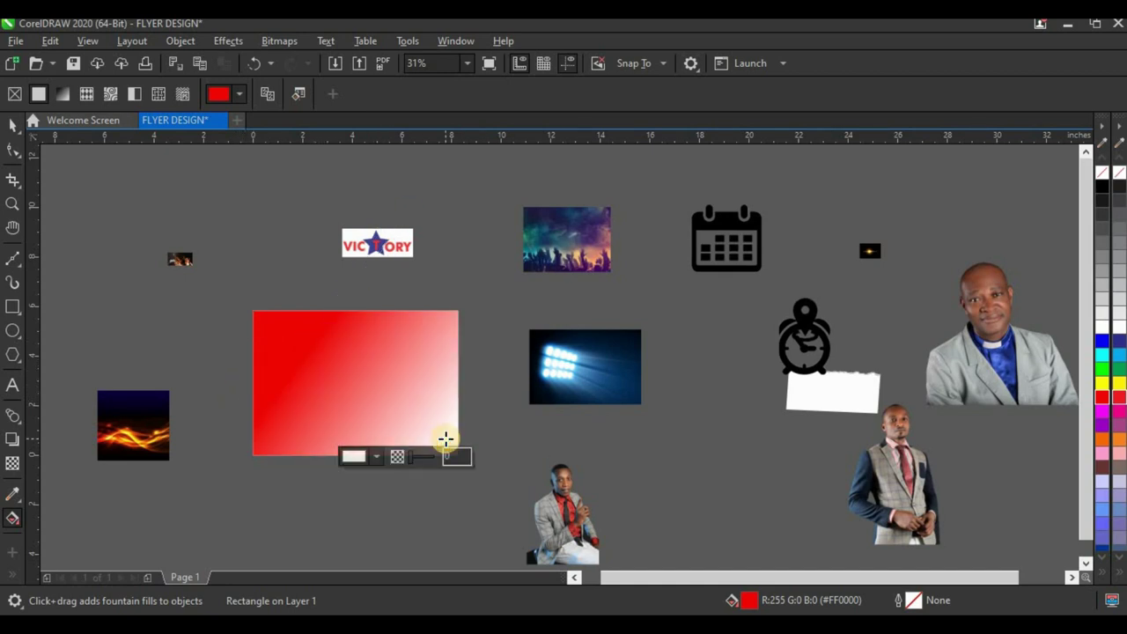
{"action": "left_click", "coordinate": [1100, 185]}
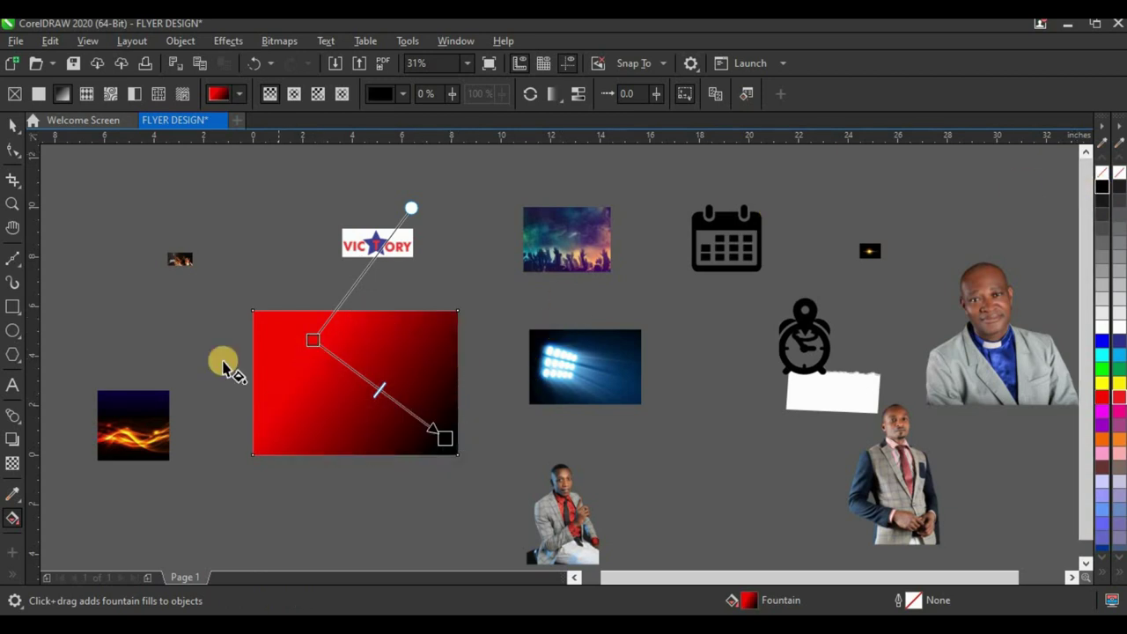
- Make the rectangle's fountain fill elliptical, centre it on the page, and reverse its colours so red is in the middle
{"action": "left_click", "coordinate": [294, 95]}
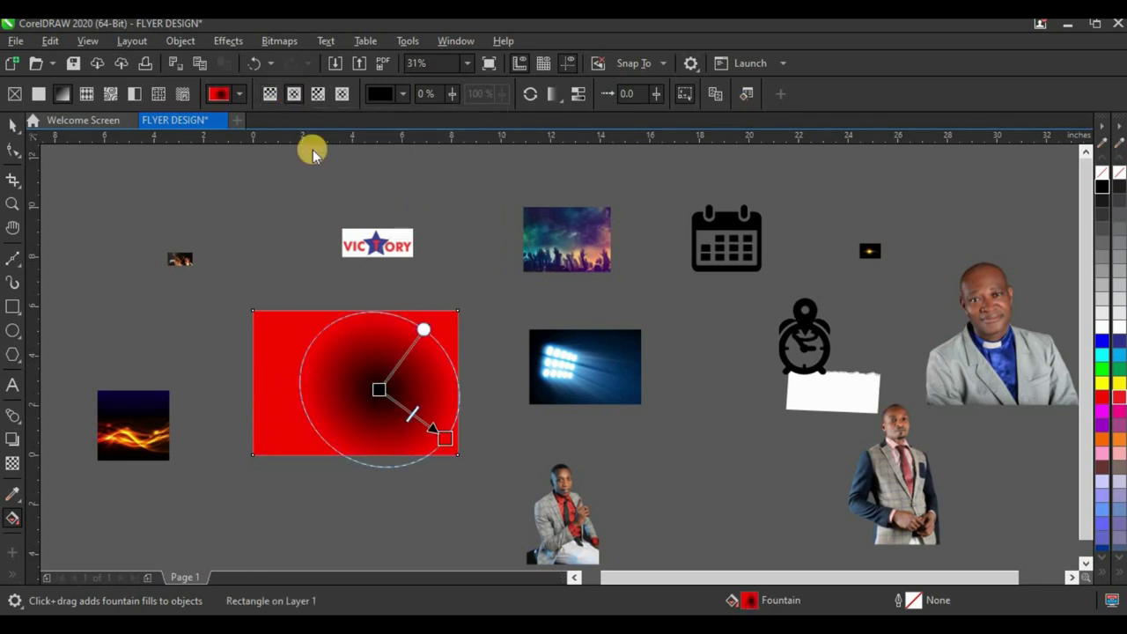
{"action": "scroll", "coordinate": [396, 403], "scroll_direction": "up", "scroll_amount": 1}
{"action": "left_click_drag", "start_coordinate": [367, 381], "coordinate": [318, 376]}
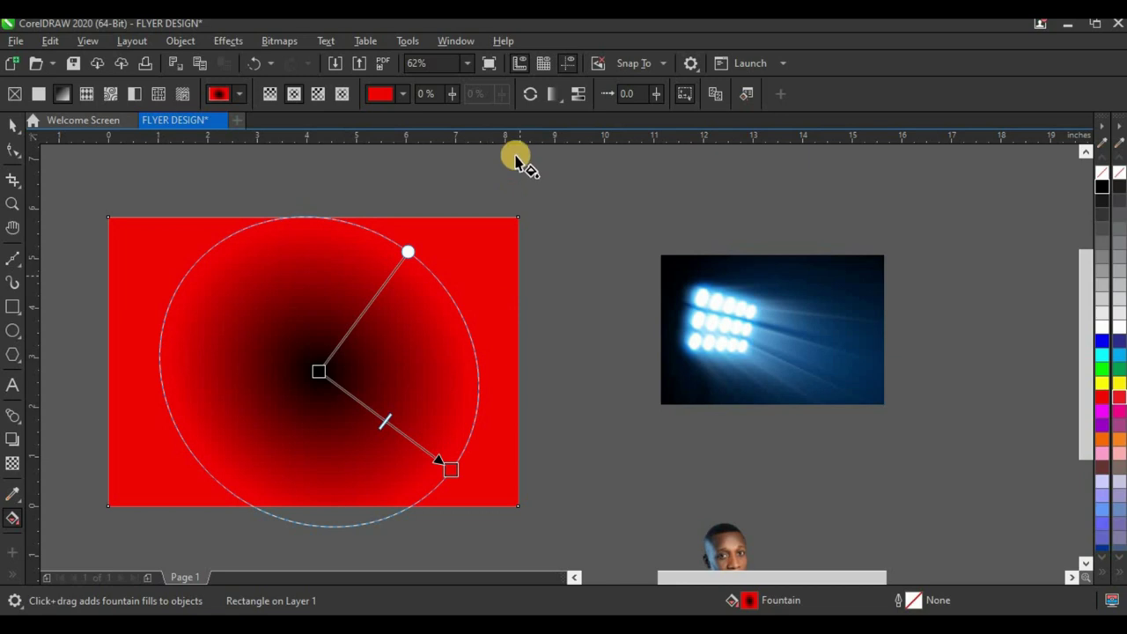
{"action": "left_click", "coordinate": [527, 95]}
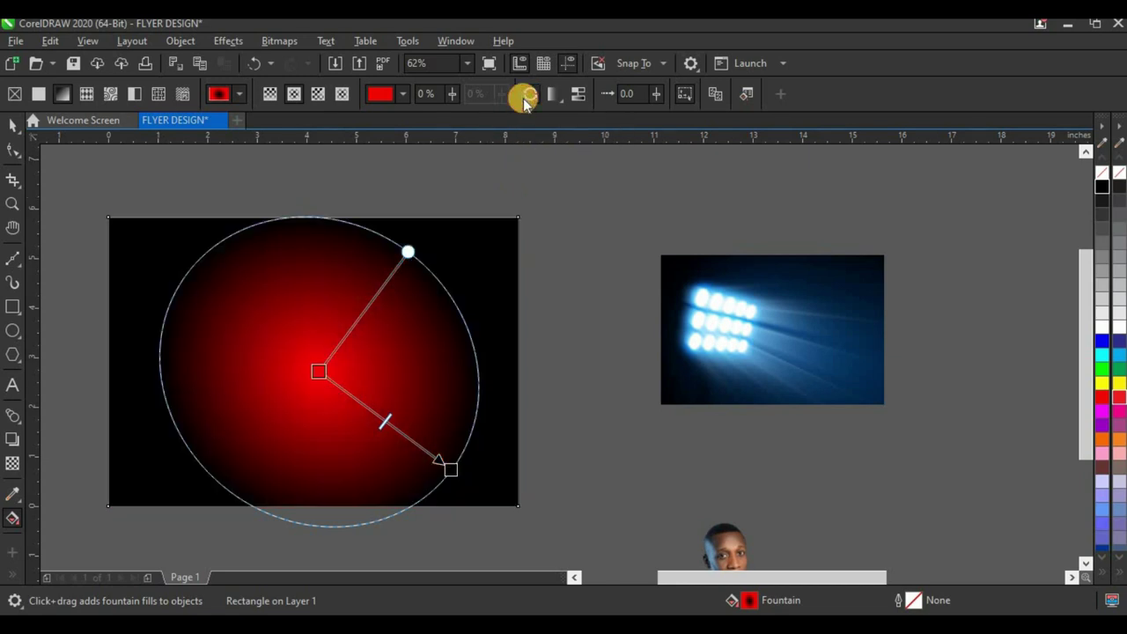
- Extend the gradient's outer black node well past the page's lower-right corner so the red spreads across the rectangle
{"action": "scroll", "coordinate": [406, 280], "scroll_direction": "down", "scroll_amount": 2}
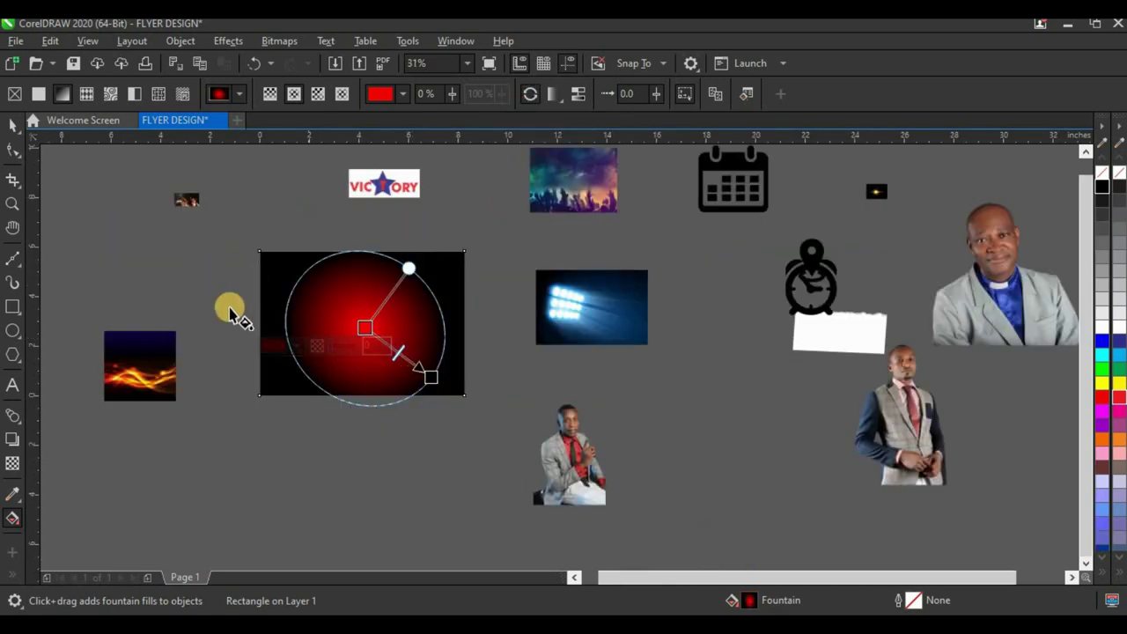
{"action": "scroll", "coordinate": [370, 304], "scroll_direction": "up", "scroll_amount": 2}
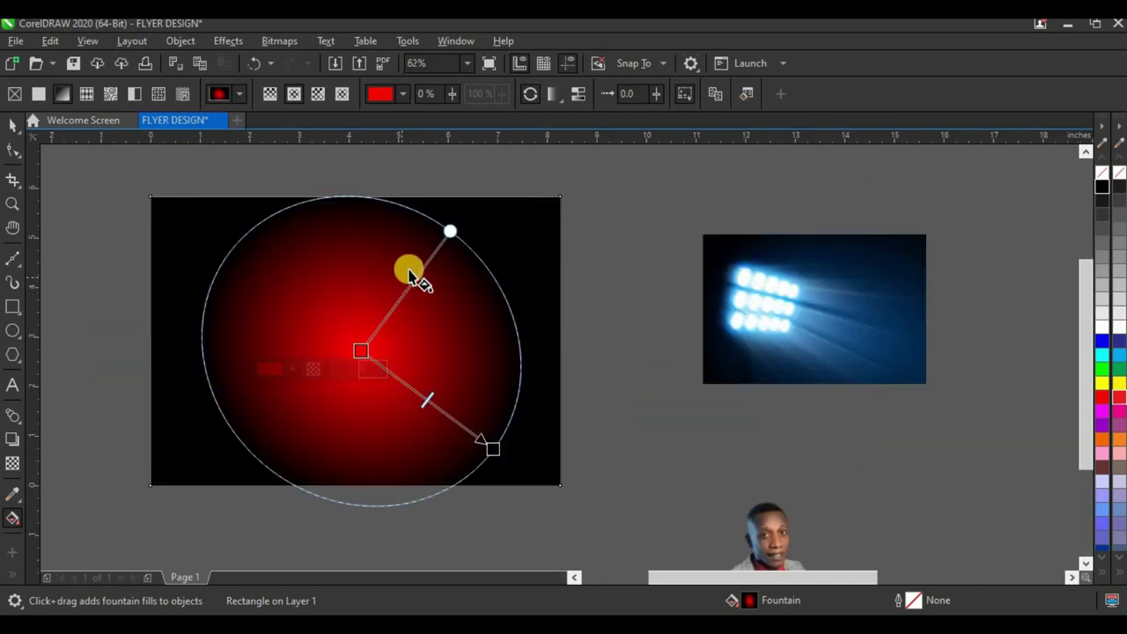
{"action": "scroll", "coordinate": [424, 272], "scroll_direction": "down", "scroll_amount": 2}
{"action": "left_click_drag", "start_coordinate": [451, 355], "coordinate": [510, 399]}
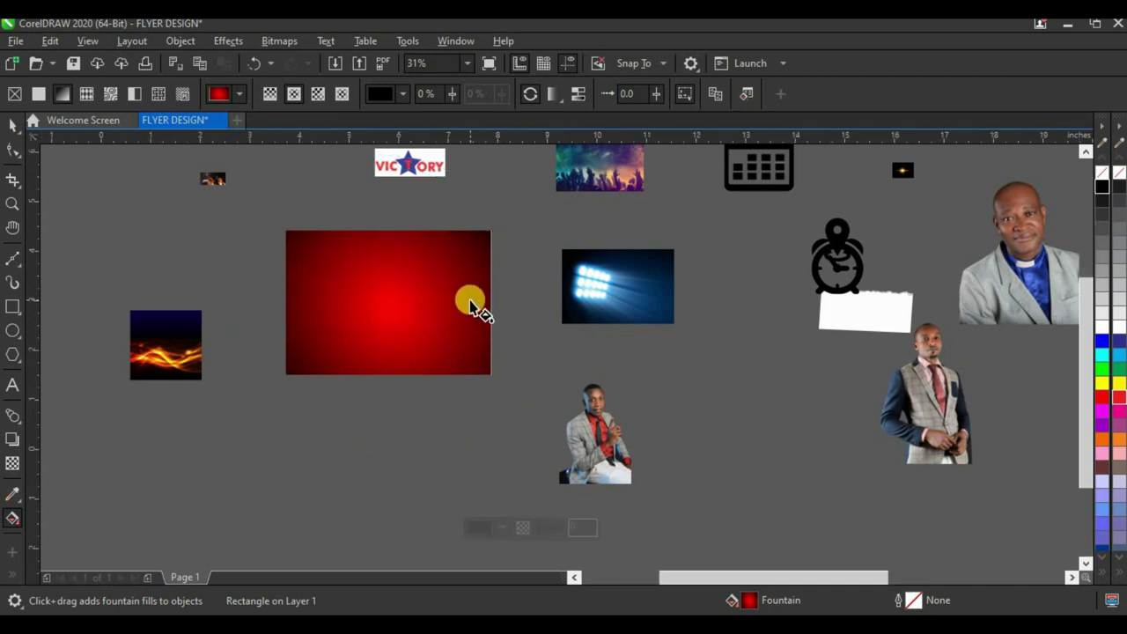
{"action": "scroll", "coordinate": [470, 302], "scroll_direction": "up", "scroll_amount": 2}
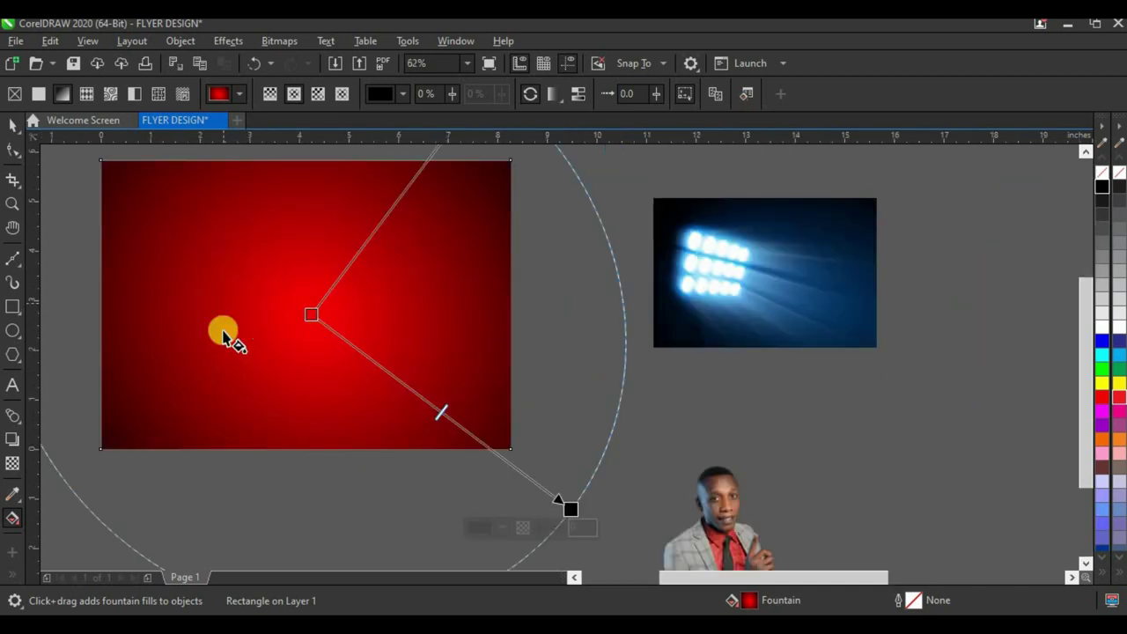
{"action": "left_click", "coordinate": [308, 315]}
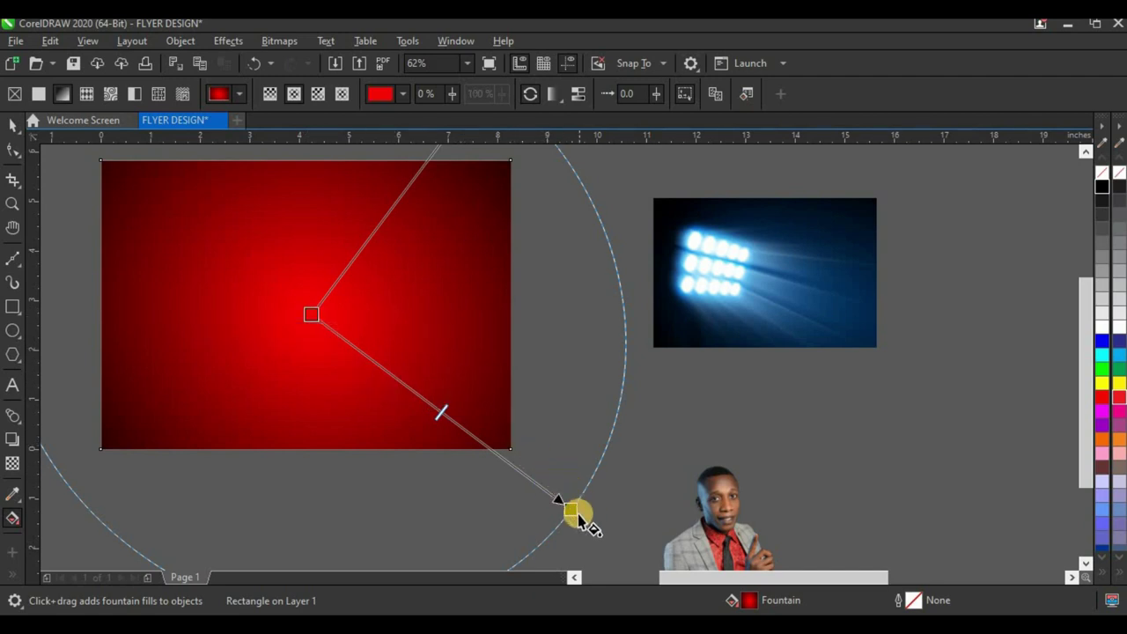
{"action": "left_click_drag", "start_coordinate": [577, 513], "coordinate": [584, 519]}
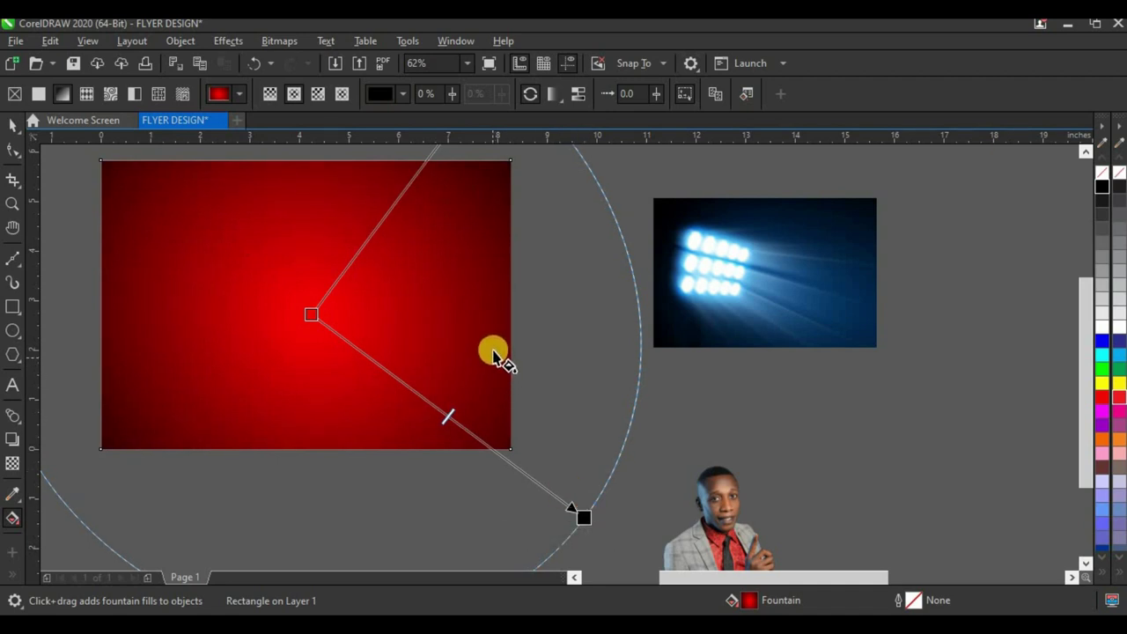
{"action": "scroll", "coordinate": [453, 340], "scroll_direction": "down", "scroll_amount": 3}
{"action": "scroll", "coordinate": [358, 290], "scroll_direction": "up", "scroll_amount": 1}
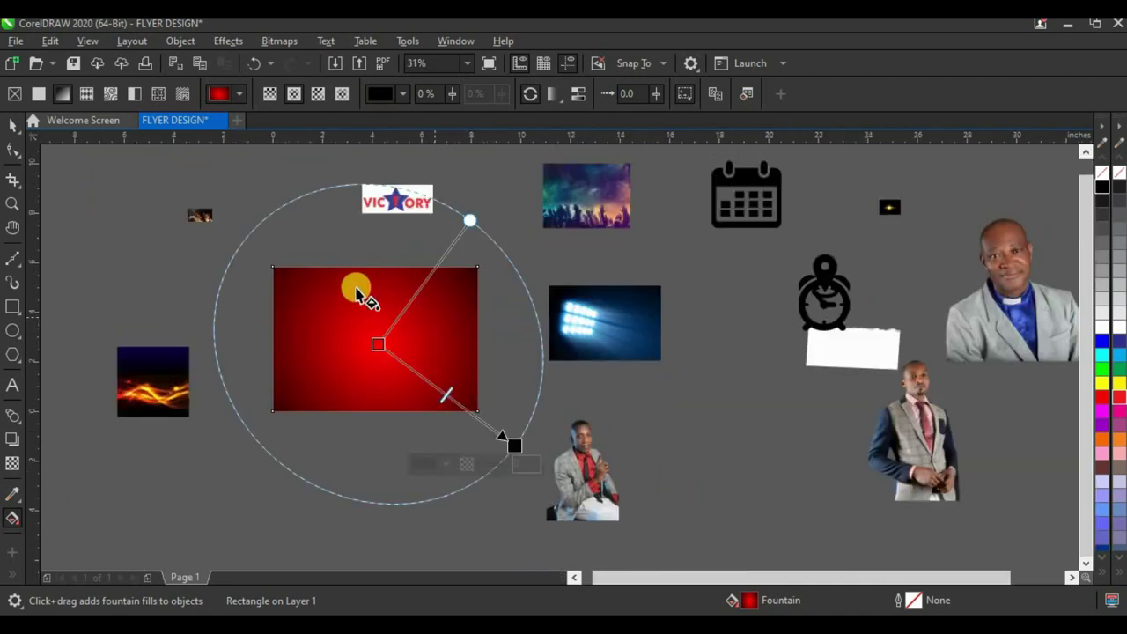
{"action": "left_click", "coordinate": [14, 126]}
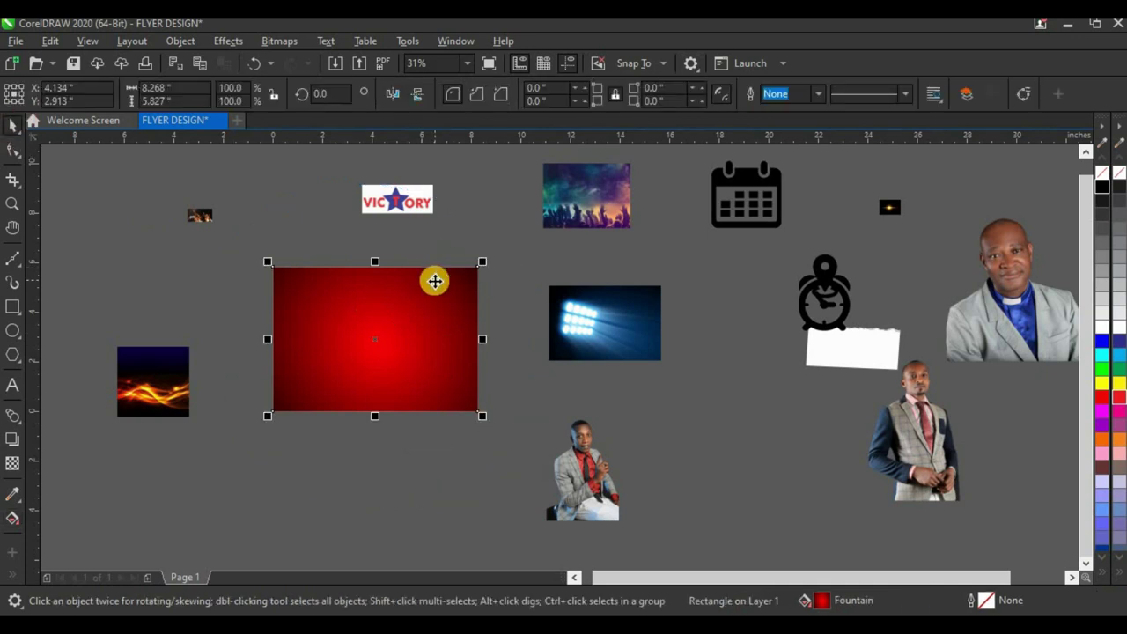
- Enlarge the small worship crowd photo beside the page to about 4.89 by 2.54 inches
{"action": "scroll", "coordinate": [440, 264], "scroll_direction": "down", "scroll_amount": 1}
{"action": "scroll", "coordinate": [184, 241], "scroll_direction": "up", "scroll_amount": 1}
{"action": "left_click", "coordinate": [202, 254]}
{"action": "mouse_move", "coordinate": [245, 289]}
{"action": "left_mouse_down"}
{"action": "mouse_move", "coordinate": [314, 325]}
{"action": "mouse_move", "coordinate": [264, 291]}
{"action": "left_mouse_up"}
{"action": "scroll", "coordinate": [314, 325], "scroll_direction": "up", "scroll_amount": 2}
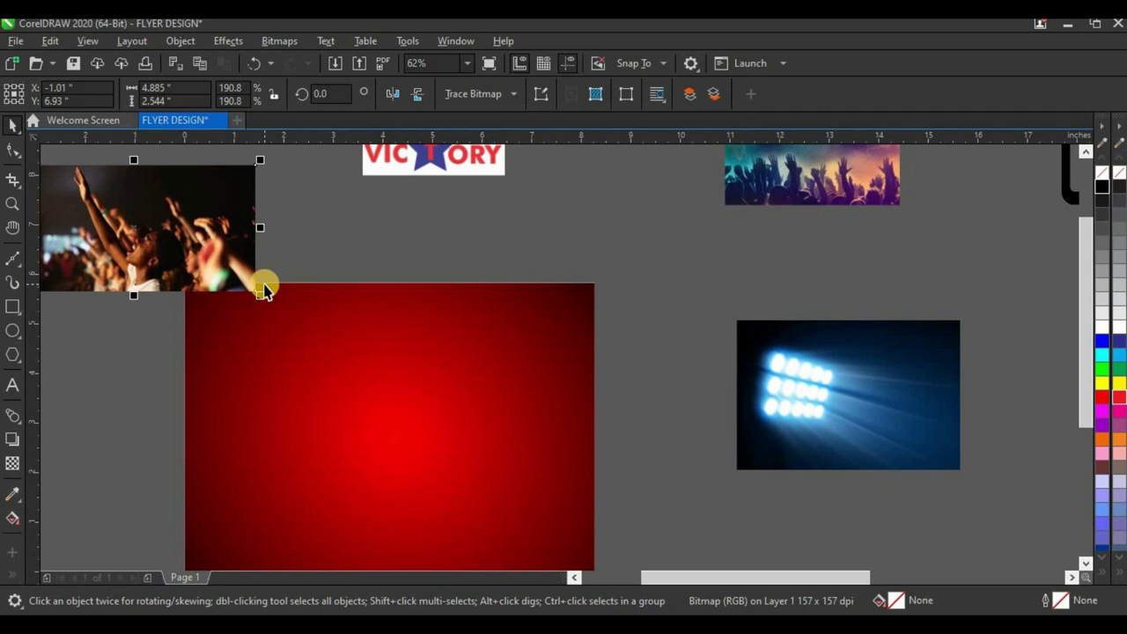
- PowerClip the worship crowd photo inside the red gradient rectangle
{"action": "right_click", "coordinate": [182, 240]}
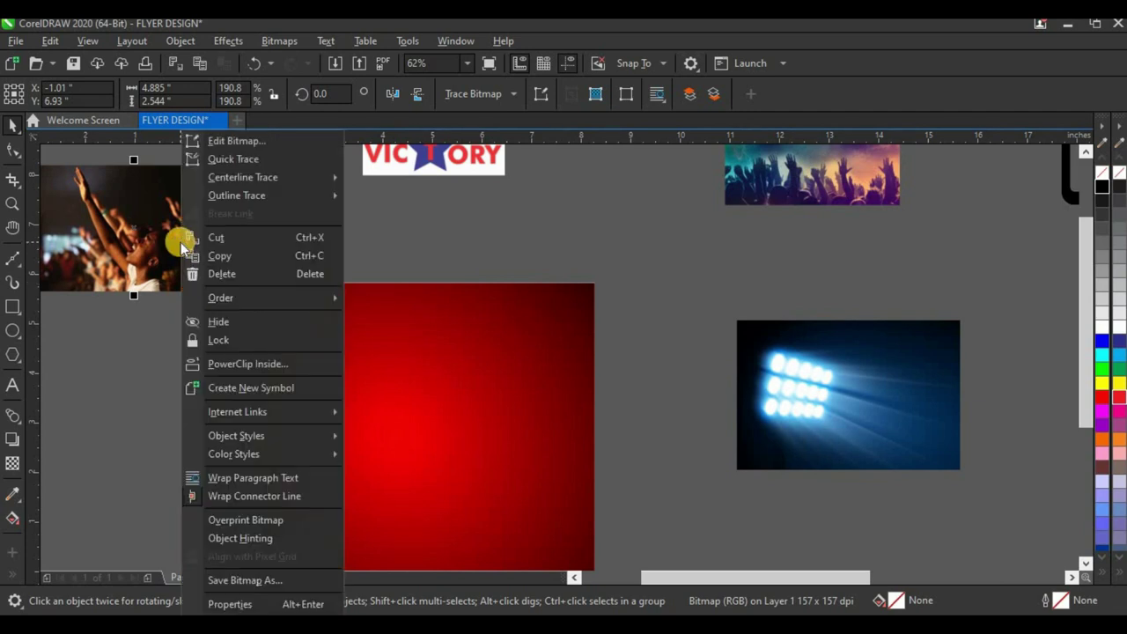
{"action": "left_click", "coordinate": [241, 364]}
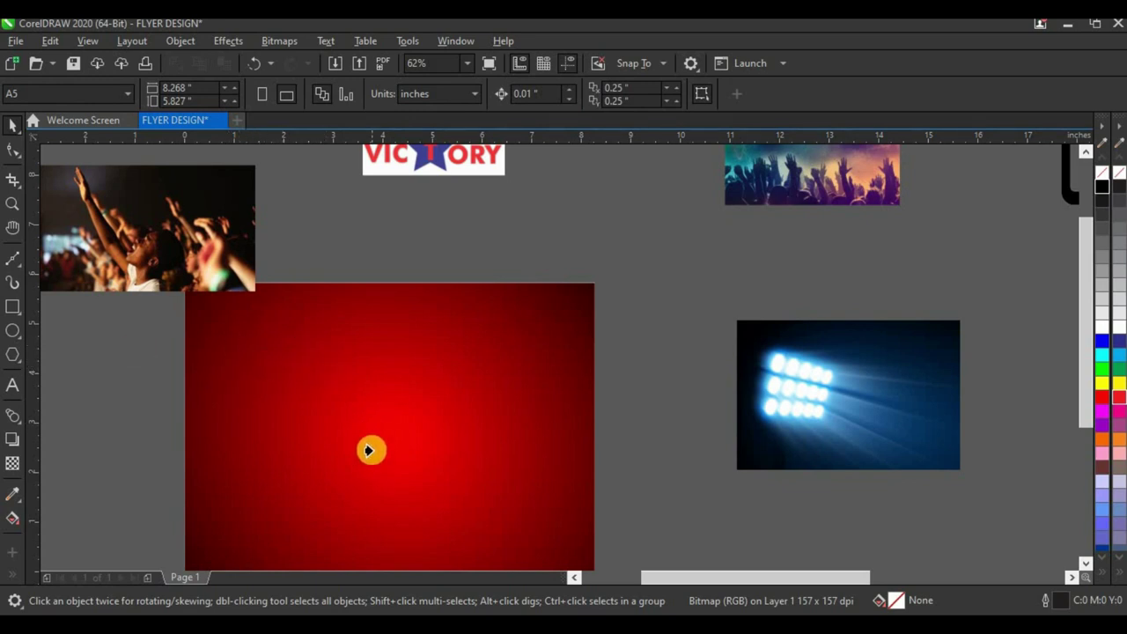
{"action": "left_click", "coordinate": [370, 450]}
{"action": "scroll", "coordinate": [252, 365], "scroll_direction": "down", "scroll_amount": 2}
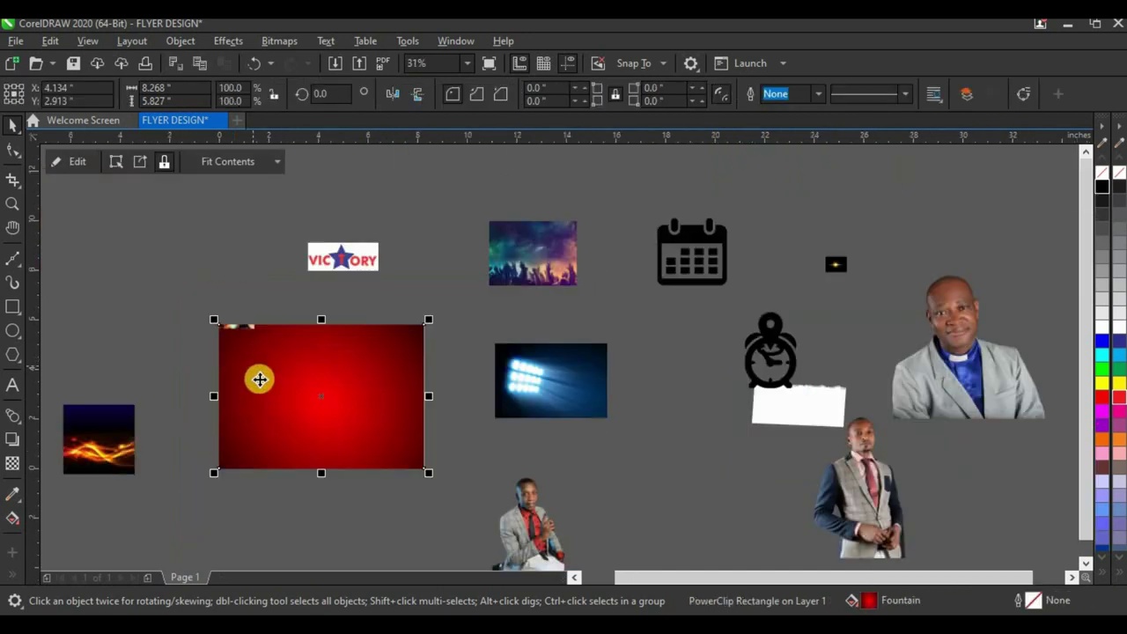
{"action": "scroll", "coordinate": [260, 379], "scroll_direction": "up", "scroll_amount": 2}
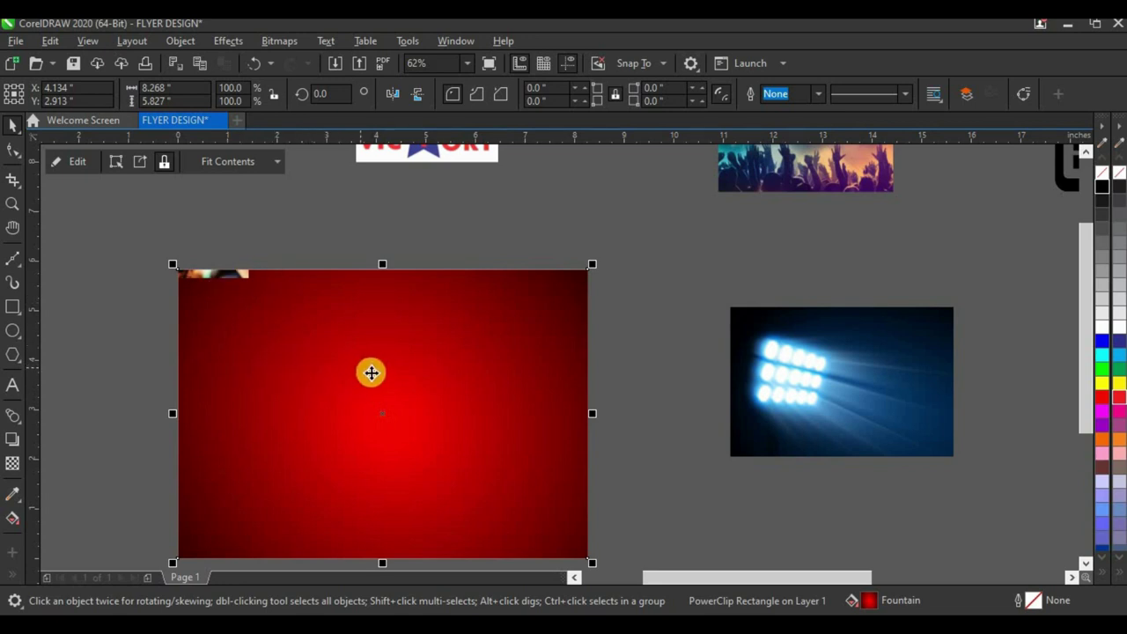
- Edit the PowerClip contents, moving the crowd photo over the page's upper-right corner and scaling it to about 5.11 by 2.66 inches
{"action": "left_click", "coordinate": [78, 166]}
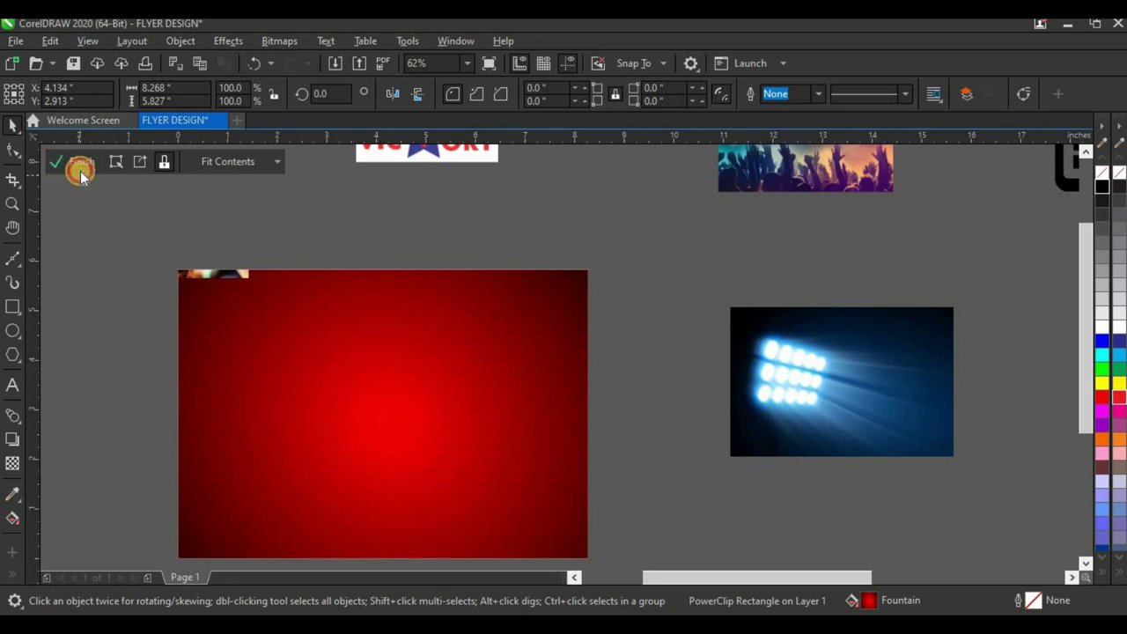
{"action": "left_click_drag", "start_coordinate": [150, 233], "coordinate": [476, 361]}
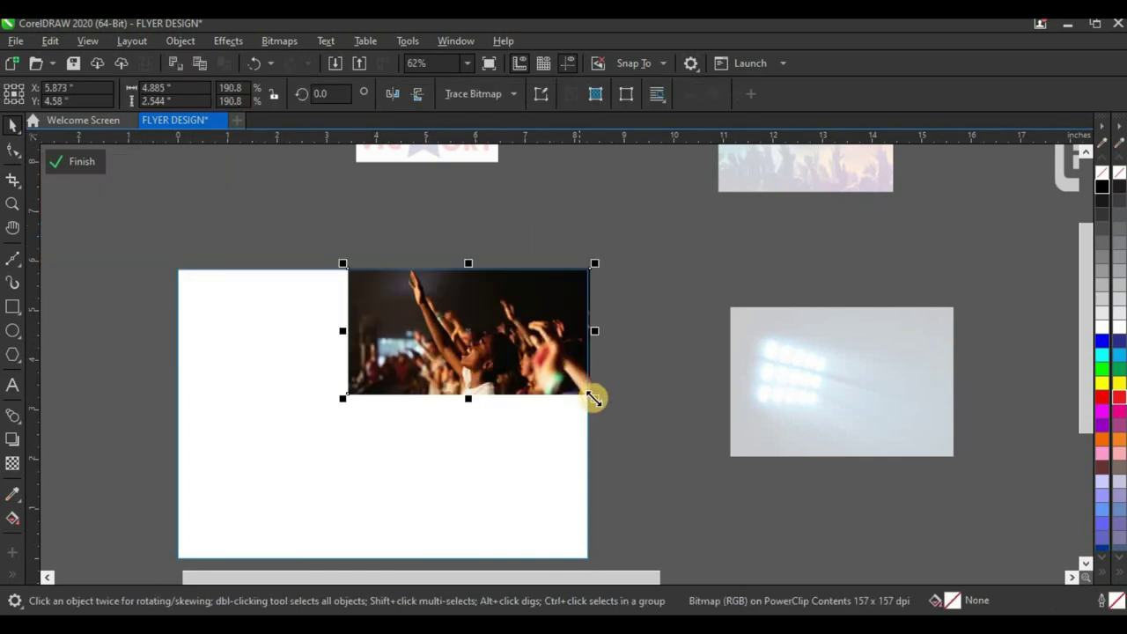
{"action": "left_click_drag", "start_coordinate": [597, 401], "coordinate": [639, 454]}
{"action": "mouse_move", "coordinate": [488, 373]}
{"action": "left_mouse_down"}
{"action": "mouse_move", "coordinate": [517, 368]}
{"action": "mouse_move", "coordinate": [503, 378]}
{"action": "left_mouse_up"}
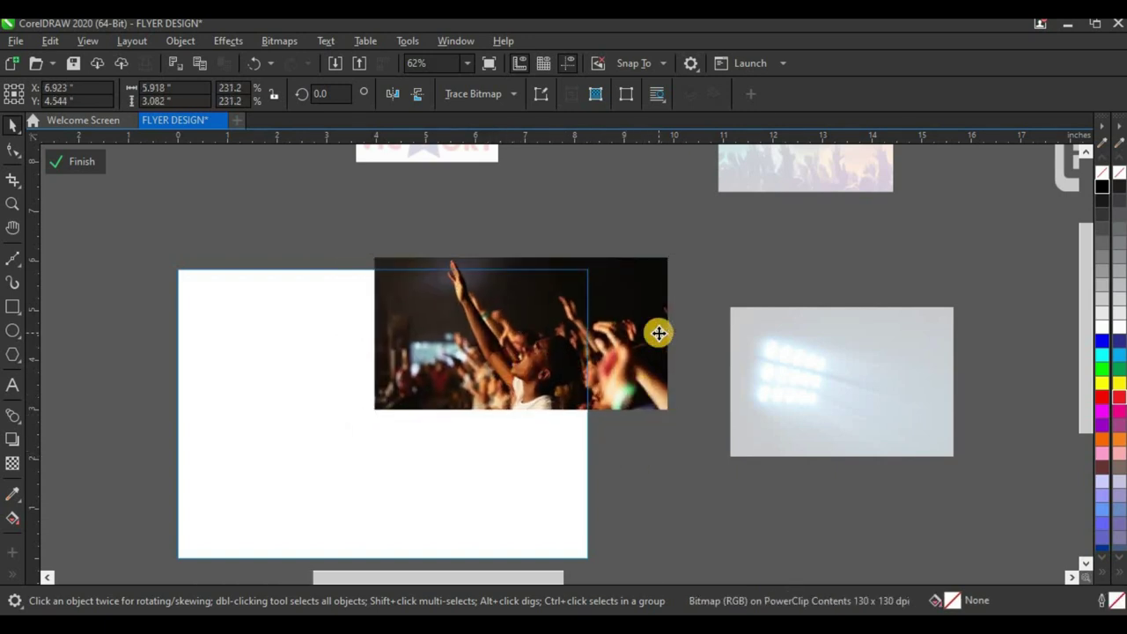
{"action": "scroll", "coordinate": [659, 332], "scroll_direction": "up", "scroll_amount": 3}
{"action": "left_click_drag", "start_coordinate": [681, 177], "coordinate": [642, 195]}
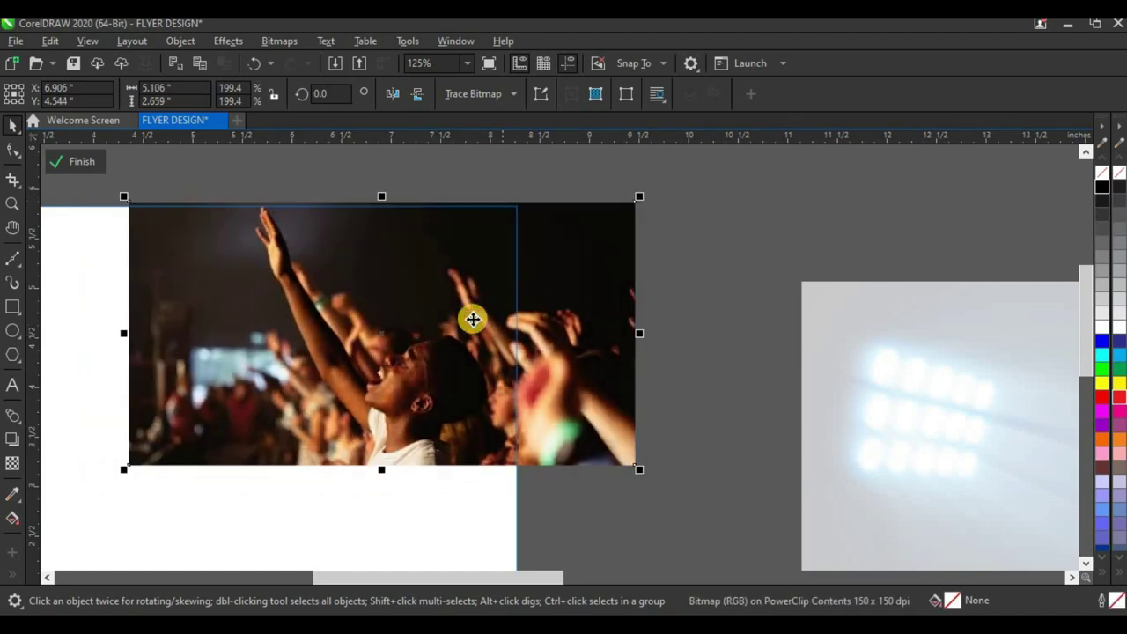
{"action": "scroll", "coordinate": [460, 330], "scroll_direction": "down", "scroll_amount": 5}
{"action": "scroll", "coordinate": [460, 334], "scroll_direction": "up", "scroll_amount": 2}
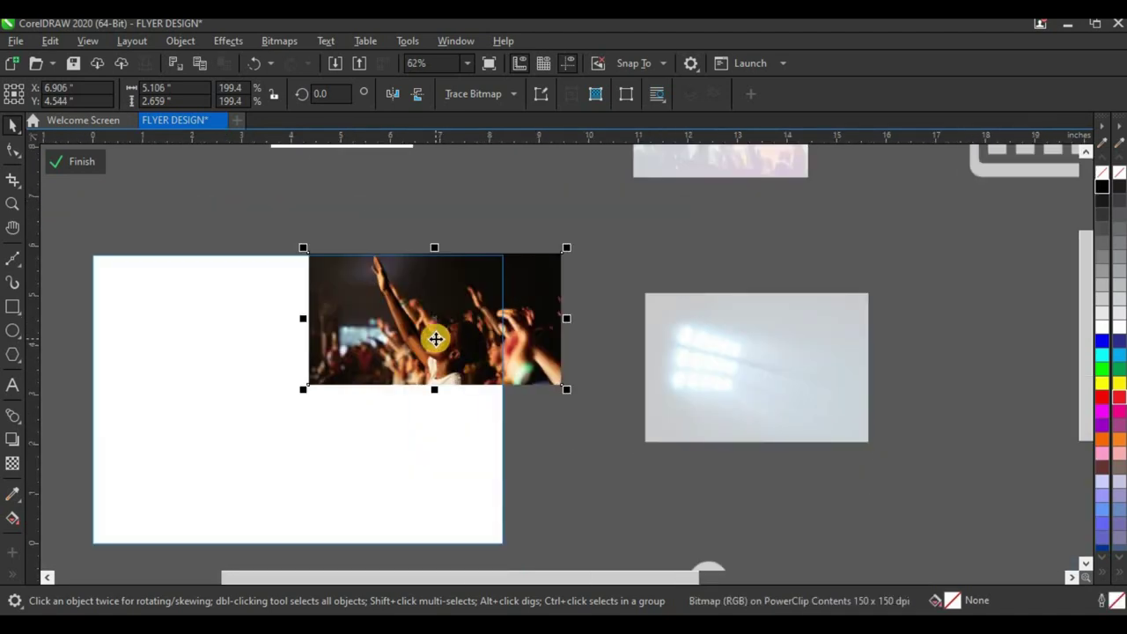
- Apply a vertical linear fountain transparency at -90° that fades out the crowd photo's lower edge
{"action": "left_click", "coordinate": [12, 459]}
{"action": "scroll", "coordinate": [467, 362], "scroll_direction": "up", "scroll_amount": 2}
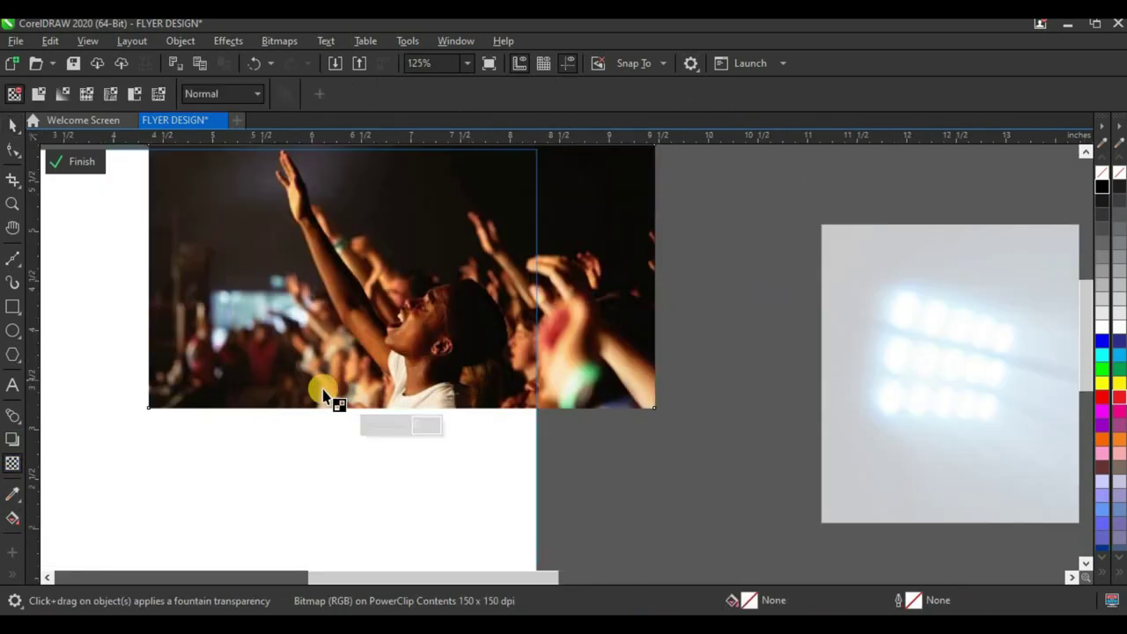
{"action": "scroll", "coordinate": [375, 397], "scroll_direction": "up", "scroll_amount": 2}
{"action": "scroll", "coordinate": [387, 395], "scroll_direction": "down", "scroll_amount": 2}
{"action": "scroll", "coordinate": [352, 379], "scroll_direction": "up", "scroll_amount": 2}
{"action": "scroll", "coordinate": [264, 330], "scroll_direction": "down", "scroll_amount": 4}
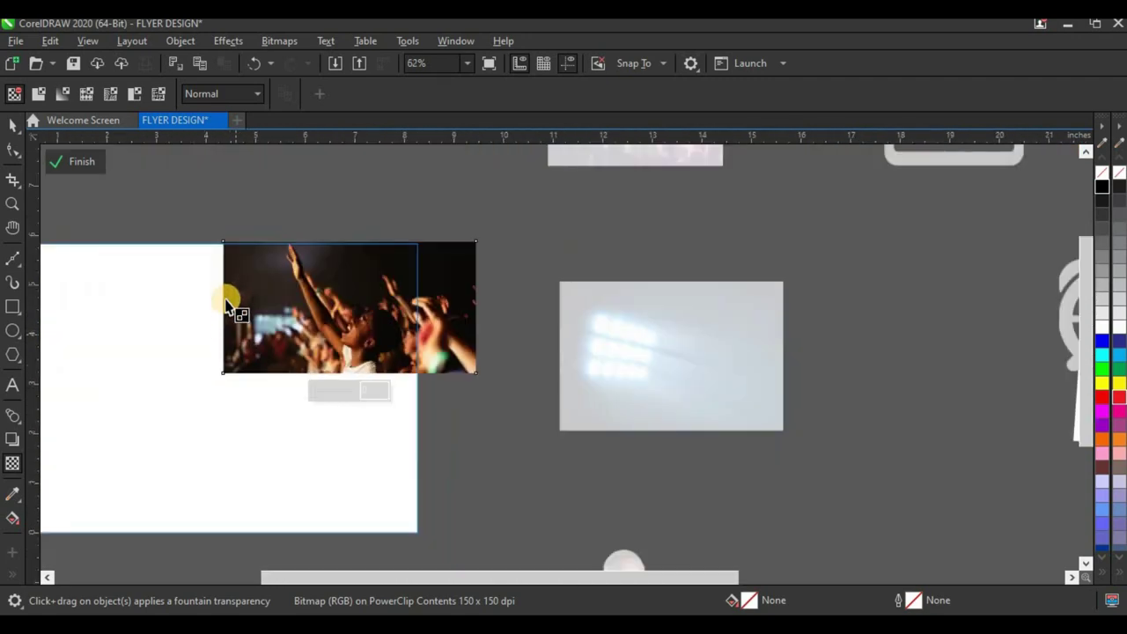
{"action": "scroll", "coordinate": [231, 304], "scroll_direction": "up", "scroll_amount": 2}
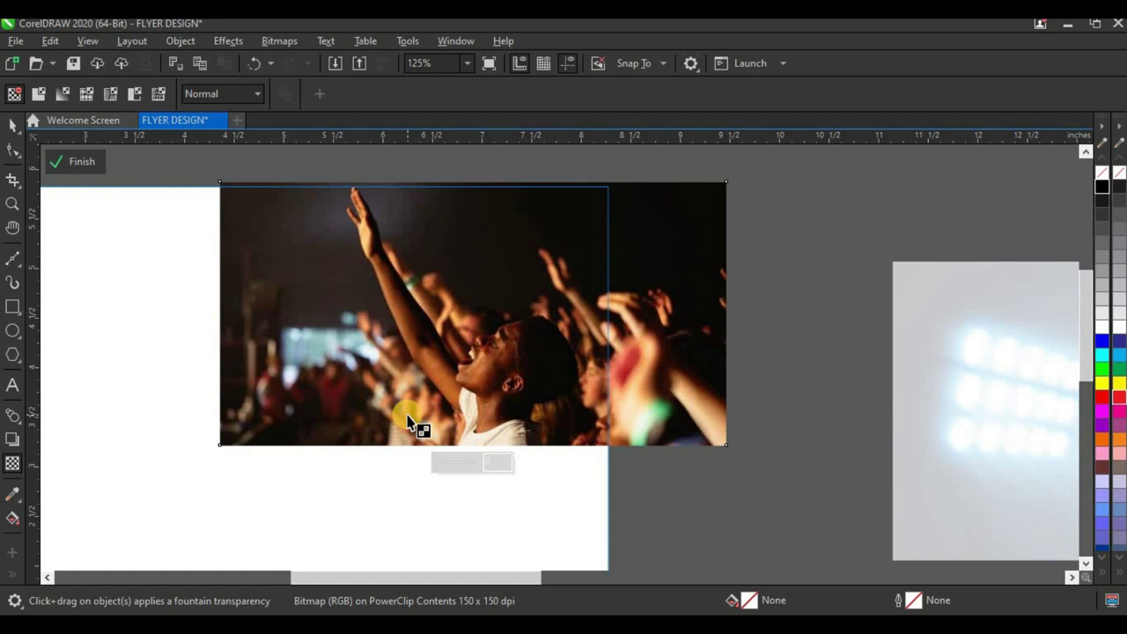
{"action": "scroll", "coordinate": [490, 447], "scroll_direction": "up", "scroll_amount": 2}
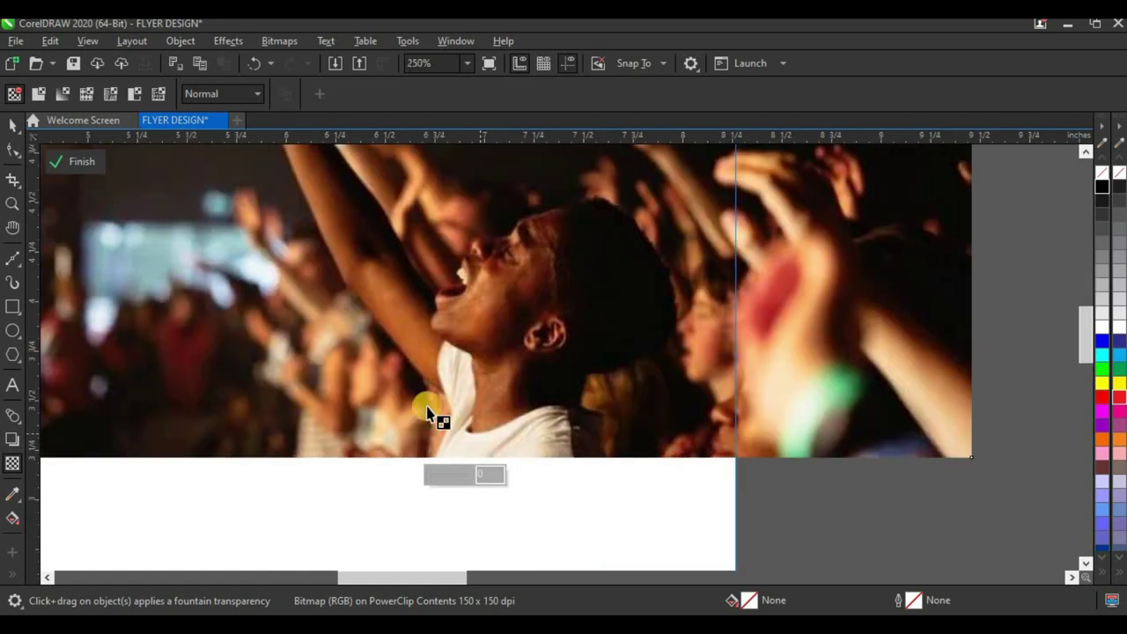
{"action": "left_click_drag", "start_coordinate": [419, 354], "coordinate": [420, 439]}
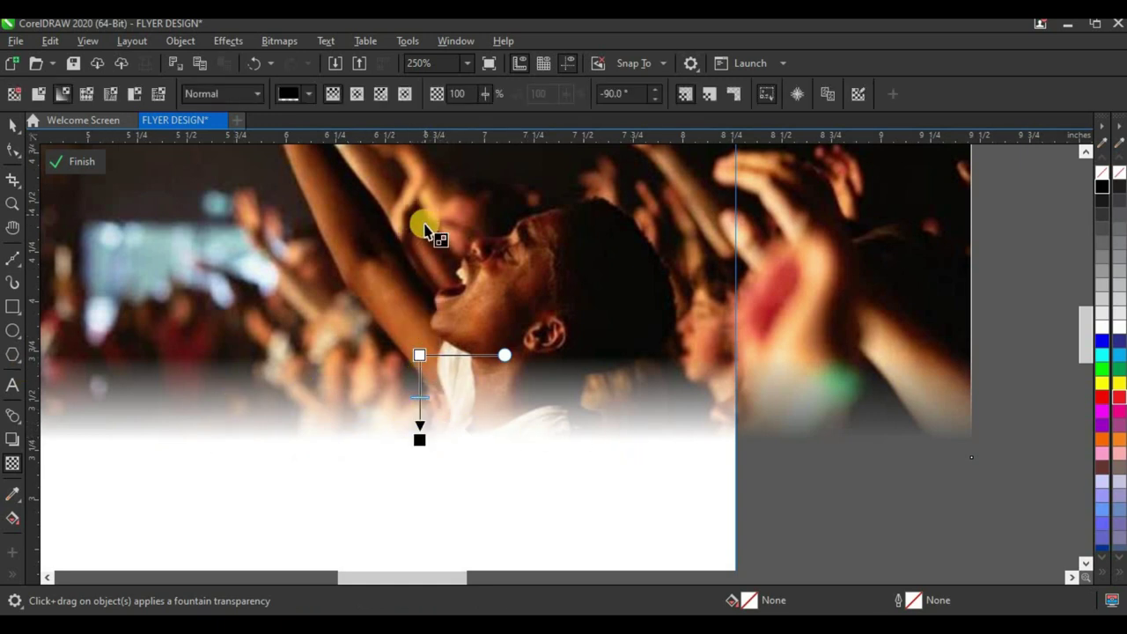
{"action": "scroll", "coordinate": [498, 361], "scroll_direction": "down", "scroll_amount": 4}
{"action": "scroll", "coordinate": [501, 350], "scroll_direction": "up", "scroll_amount": 2}
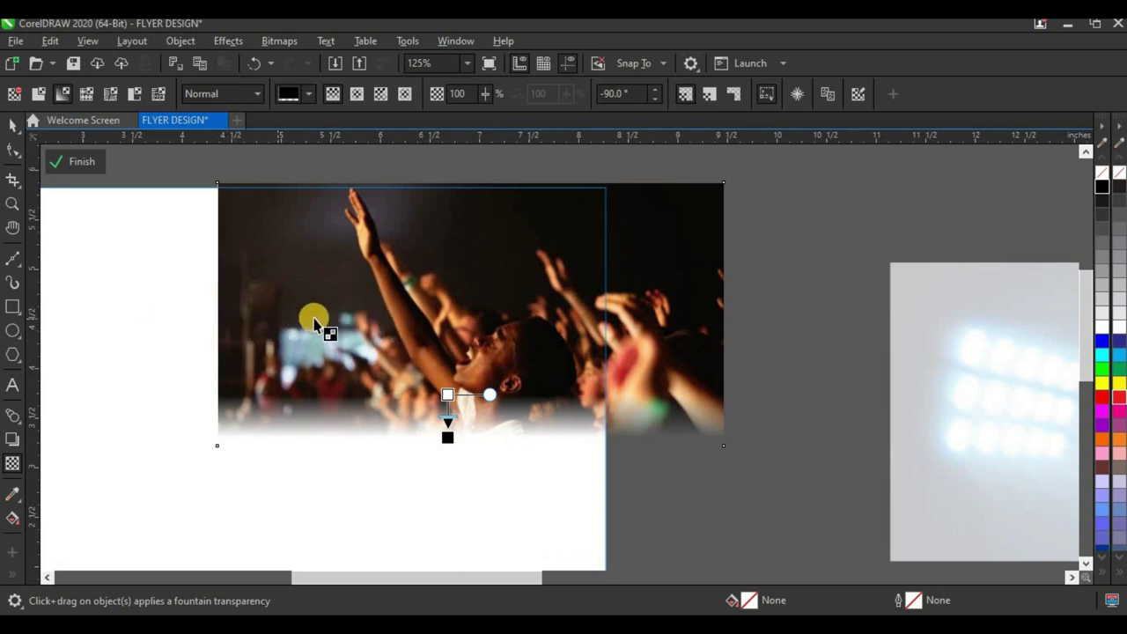
- Convert the faded crowd photo to a 300 dpi RGB Color (24-bit) bitmap with a transparent background
{"action": "left_click", "coordinate": [287, 44]}
{"action": "left_click", "coordinate": [300, 63]}
{"action": "left_click", "coordinate": [559, 269]}
{"action": "left_click", "coordinate": [572, 348]}
{"action": "left_click", "coordinate": [584, 273]}
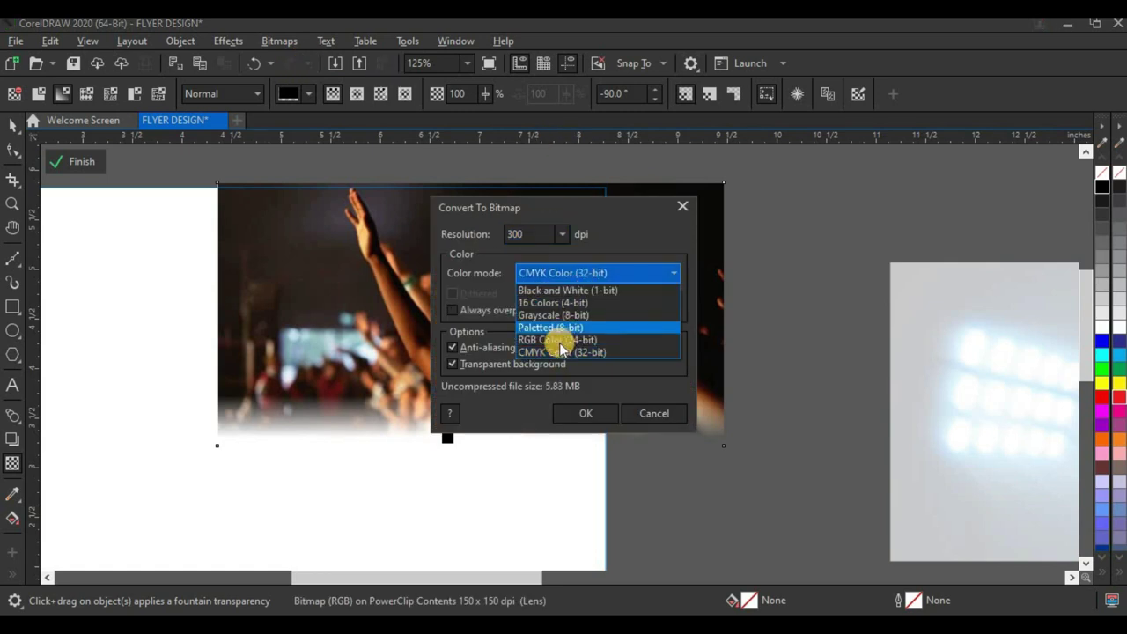
{"action": "left_click", "coordinate": [559, 342]}
{"action": "left_click", "coordinate": [585, 416]}
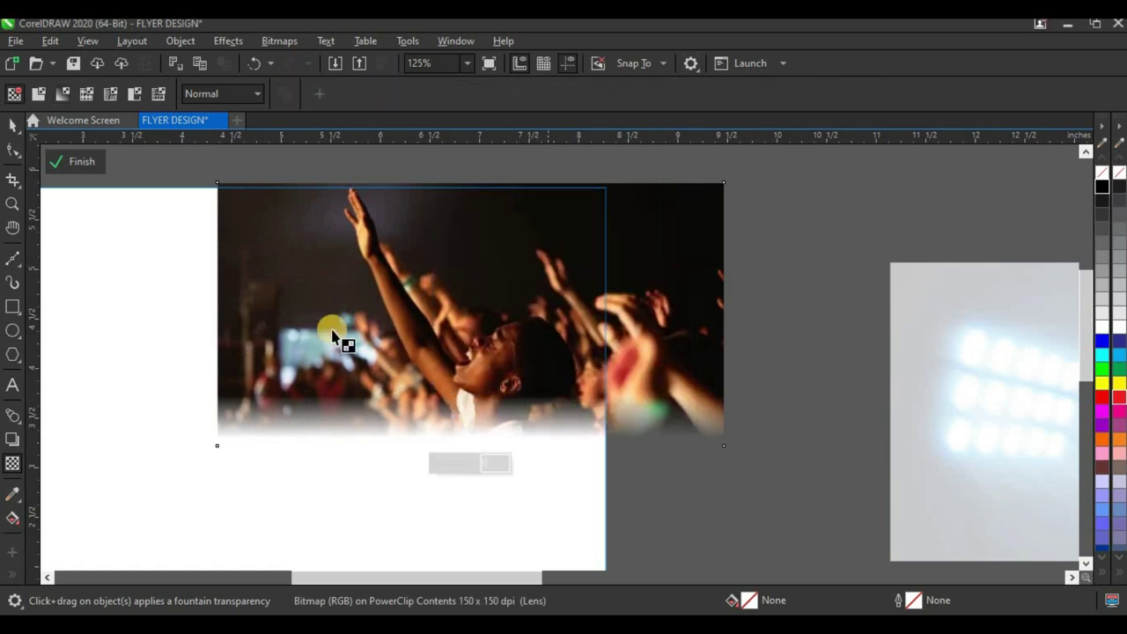
- Fade the crowd photo's left side with a 180° linear transparency starting just beyond the page's right edge
{"action": "scroll", "coordinate": [221, 319], "scroll_direction": "up", "scroll_amount": 2}
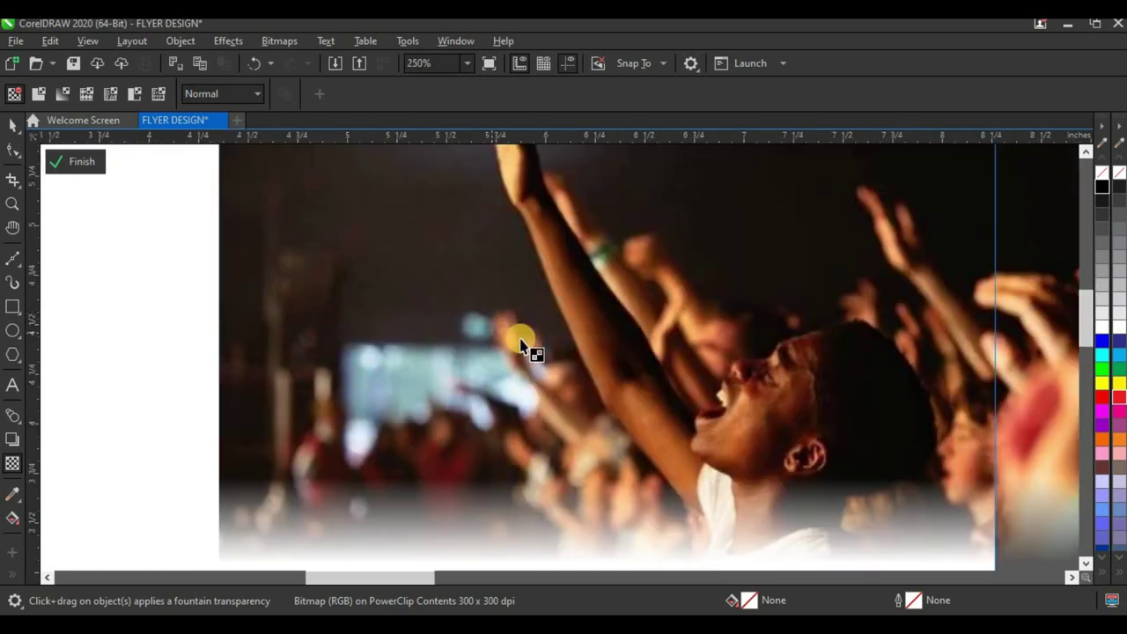
{"action": "left_click_drag", "start_coordinate": [665, 352], "coordinate": [387, 356]}
{"action": "scroll", "coordinate": [322, 359], "scroll_direction": "down", "scroll_amount": 2}
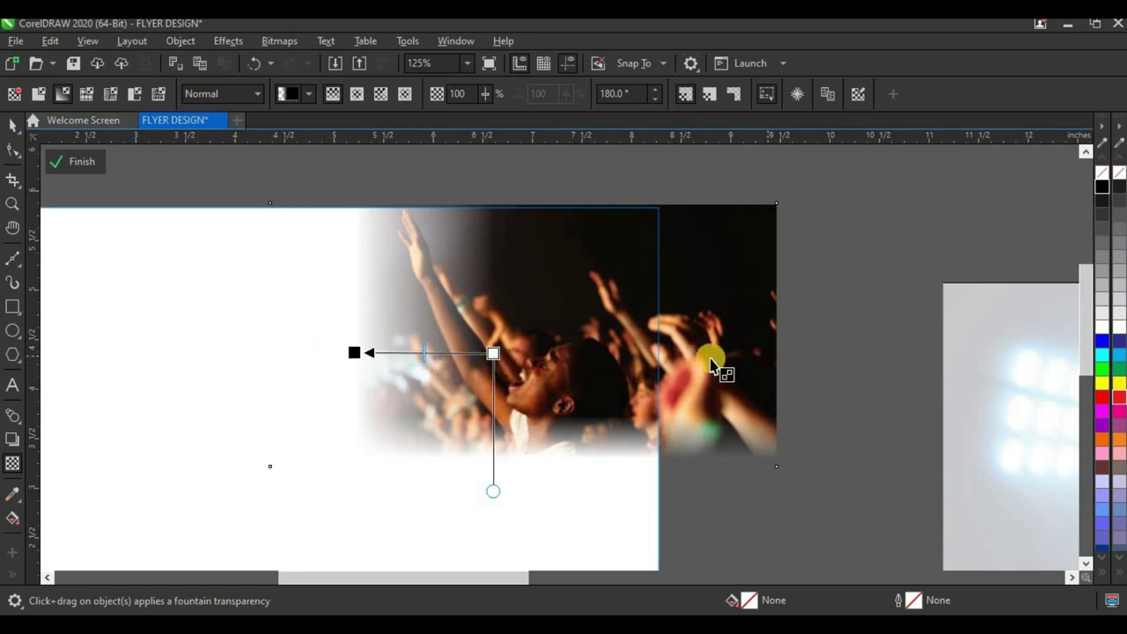
{"action": "left_click_drag", "start_coordinate": [597, 362], "coordinate": [679, 357]}
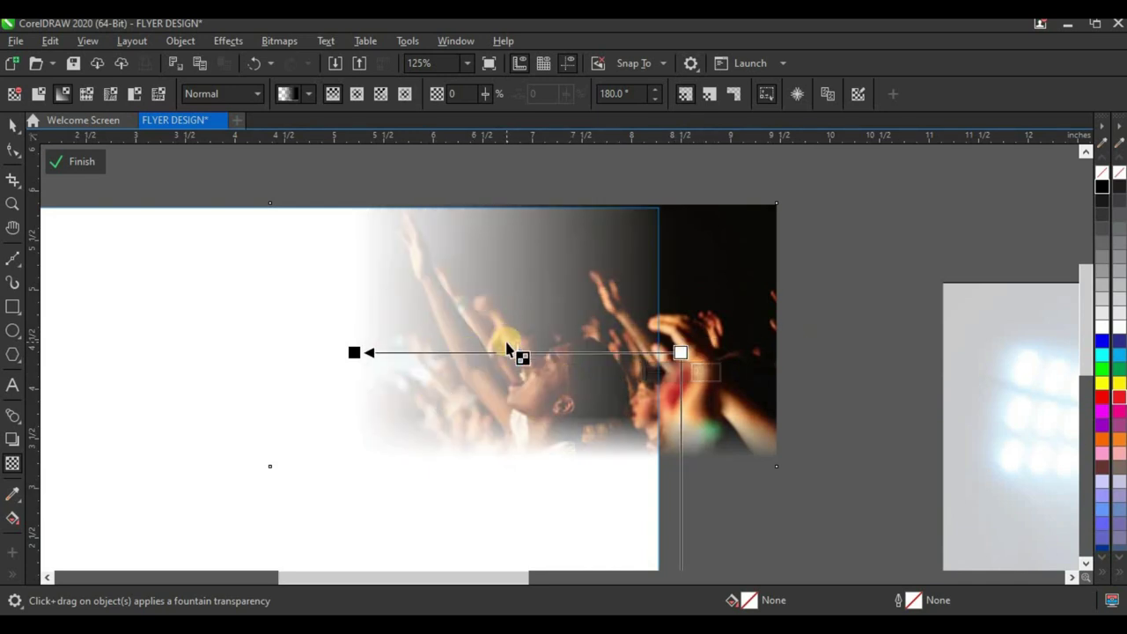
- Finish the PowerClip edit, then scale the blue-purple crowd photo to about 7.38 by 5.54 inches and position it over the page's upper left
{"action": "left_click", "coordinate": [75, 164]}
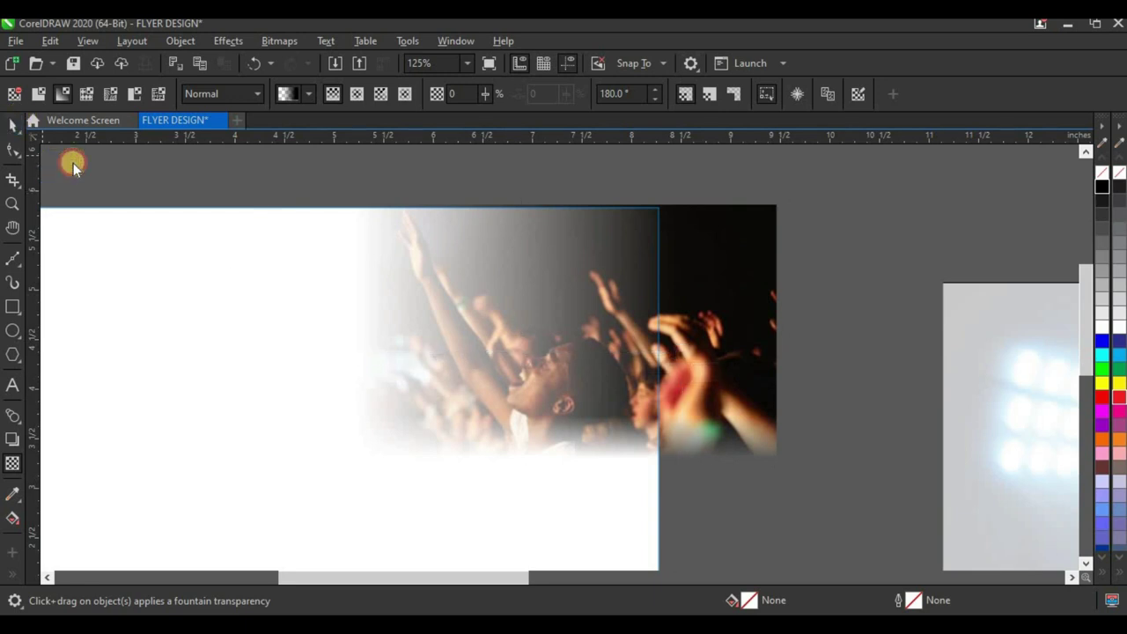
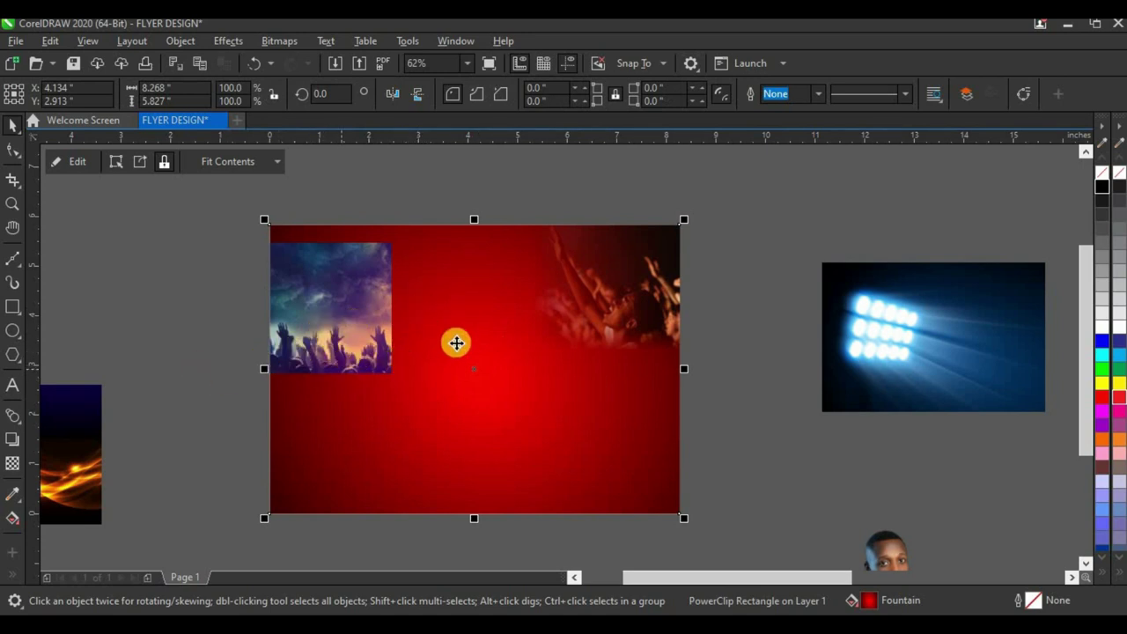
{"action": "left_click", "coordinate": [346, 321], "text": "ctrl"}
{"action": "left_click_drag", "start_coordinate": [345, 368], "coordinate": [631, 489]}
{"action": "left_click_drag", "start_coordinate": [456, 418], "coordinate": [478, 336]}
{"action": "mouse_move", "coordinate": [494, 361]}
{"action": "left_mouse_down"}
{"action": "mouse_move", "coordinate": [488, 349]}
{"action": "mouse_move", "coordinate": [499, 352]}
{"action": "left_mouse_up"}
{"action": "scroll", "coordinate": [485, 353], "scroll_direction": "down", "scroll_amount": 2}
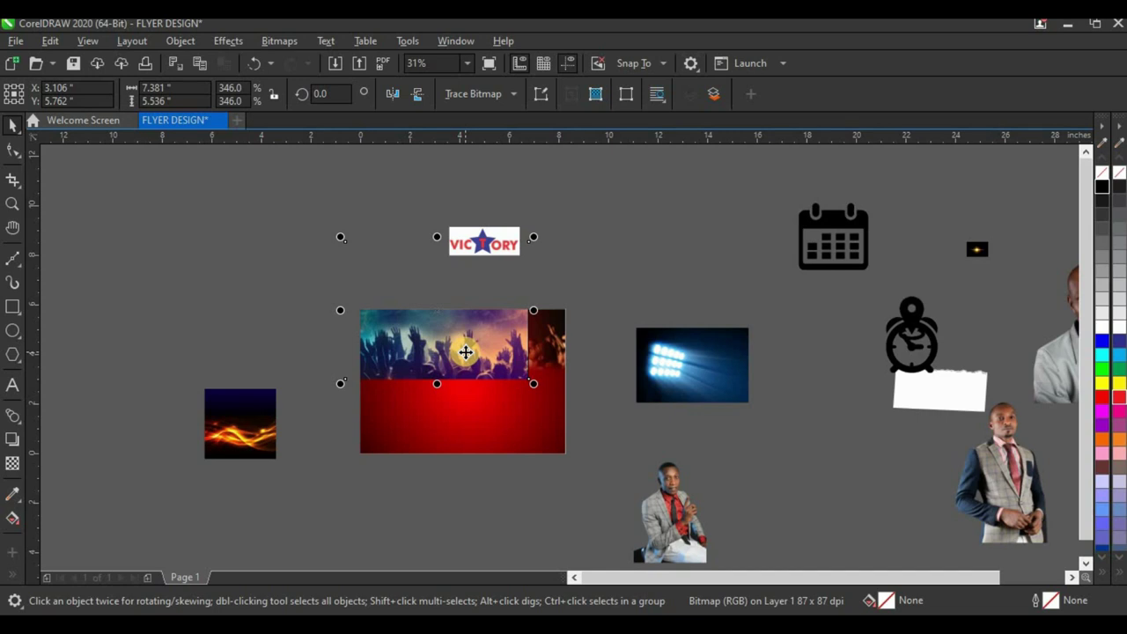
{"action": "left_click", "coordinate": [258, 326]}
- Edit the page's PowerClip contents and fade the blue-purple crowd photo's lower edge with a vertical linear fountain transparency at -90°
{"action": "scroll", "coordinate": [453, 357], "scroll_direction": "up", "scroll_amount": 2}
{"action": "left_click", "coordinate": [452, 356]}
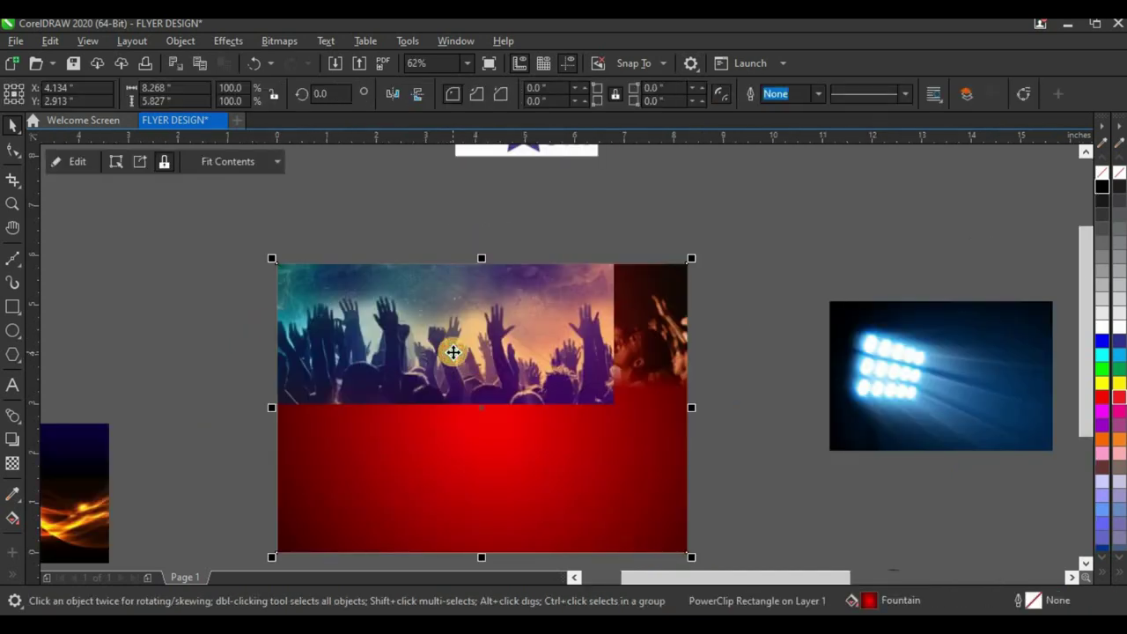
{"action": "left_click", "coordinate": [83, 171]}
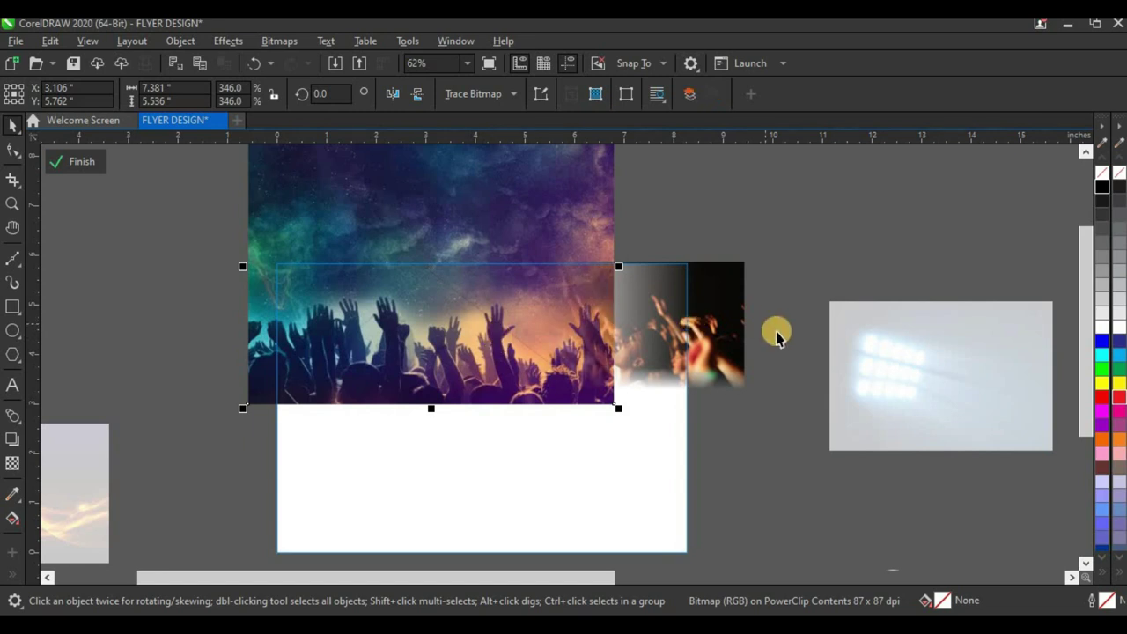
{"action": "scroll", "coordinate": [641, 345], "scroll_direction": "up", "scroll_amount": 2}
{"action": "scroll", "coordinate": [482, 406], "scroll_direction": "down", "scroll_amount": 2}
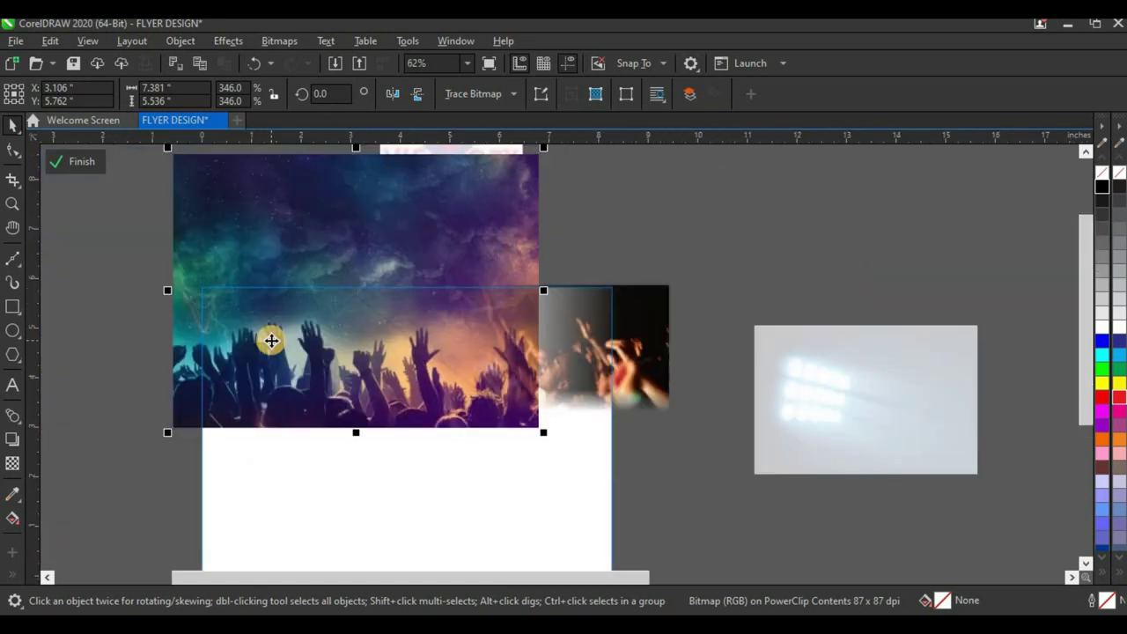
{"action": "left_click", "coordinate": [12, 463]}
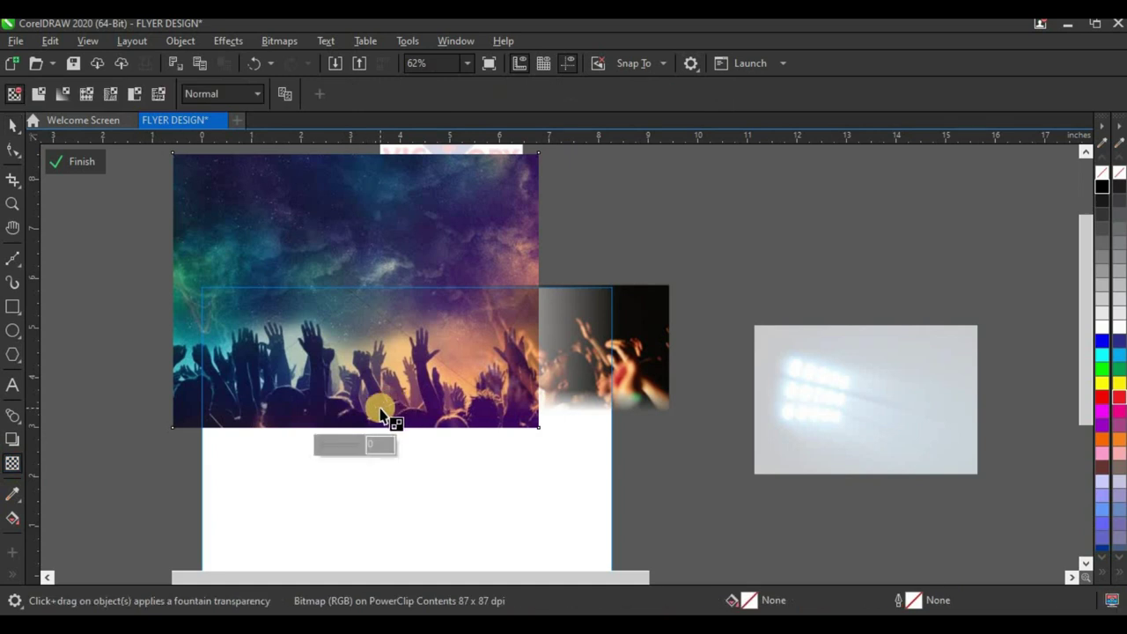
{"action": "scroll", "coordinate": [381, 412], "scroll_direction": "up", "scroll_amount": 2}
{"action": "left_click_drag", "start_coordinate": [406, 348], "coordinate": [406, 423]}
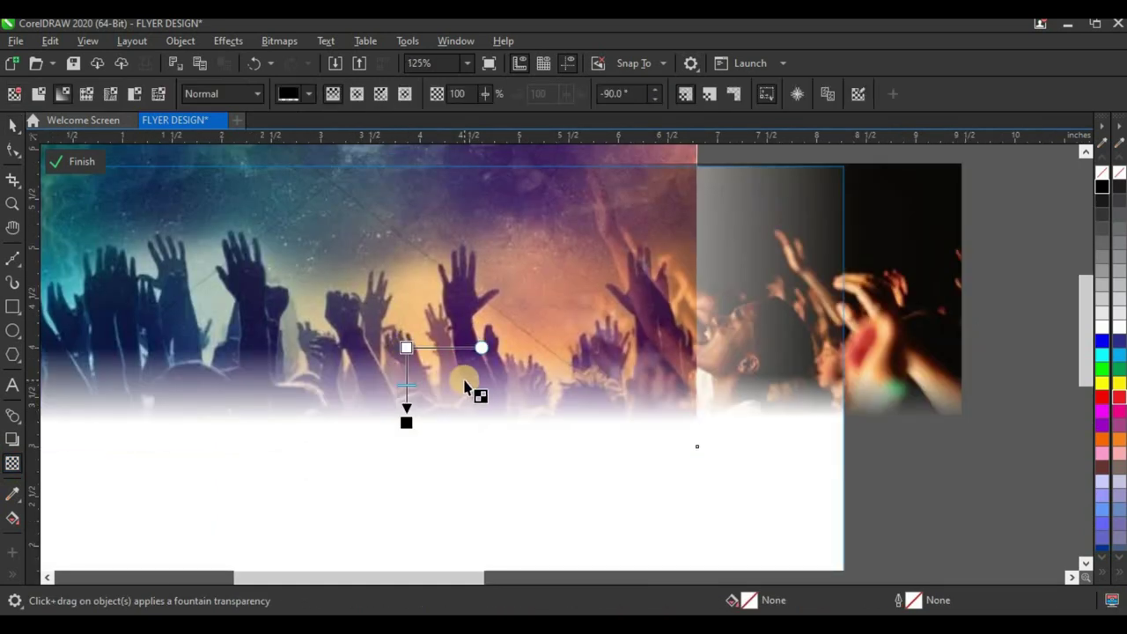
- Convert the blue-purple crowd photo to a 300 dpi bitmap, fade its right side with a 0° linear transparency and finish the PowerClip edit
{"action": "left_click", "coordinate": [291, 43]}
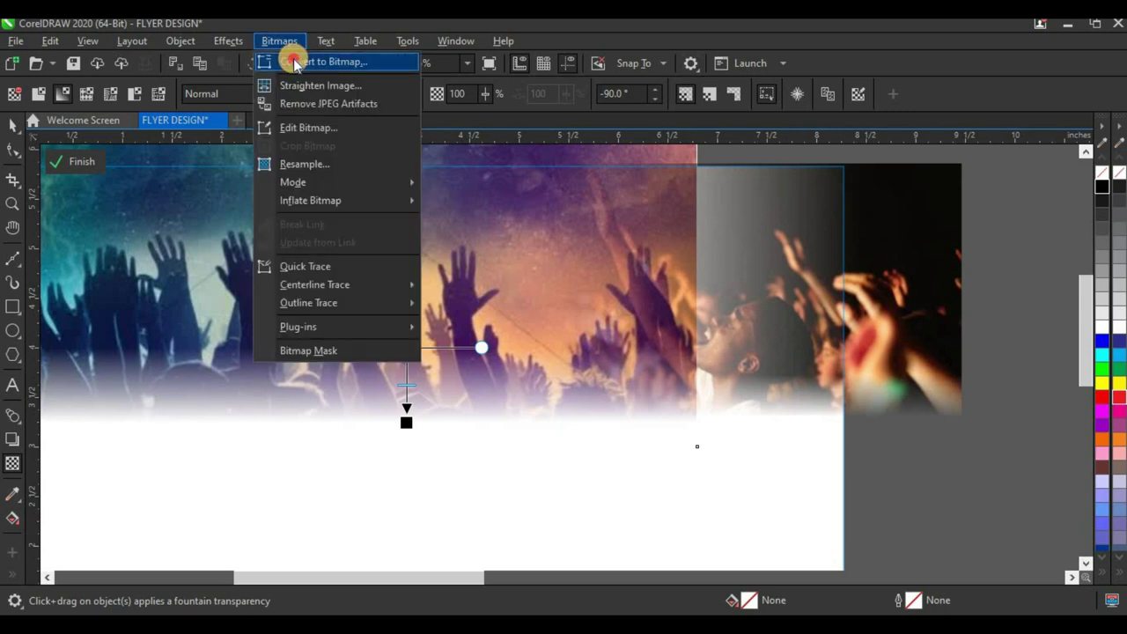
{"action": "left_click", "coordinate": [293, 60]}
{"action": "left_click", "coordinate": [581, 413]}
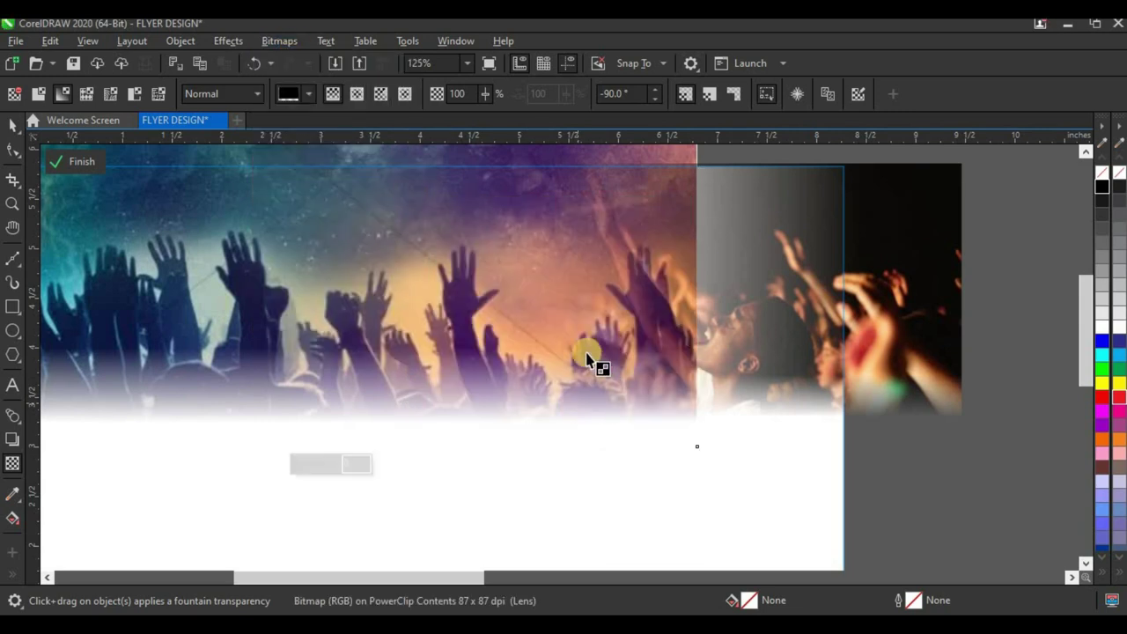
{"action": "left_click_drag", "start_coordinate": [480, 298], "coordinate": [676, 297]}
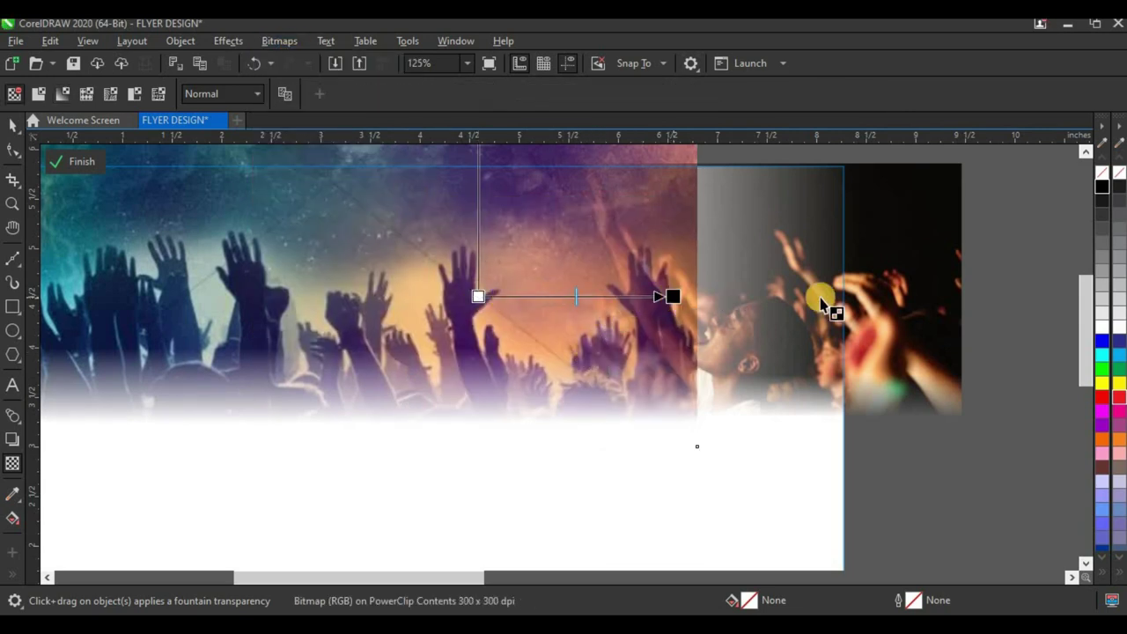
{"action": "scroll", "coordinate": [587, 309], "scroll_direction": "down", "scroll_amount": 2}
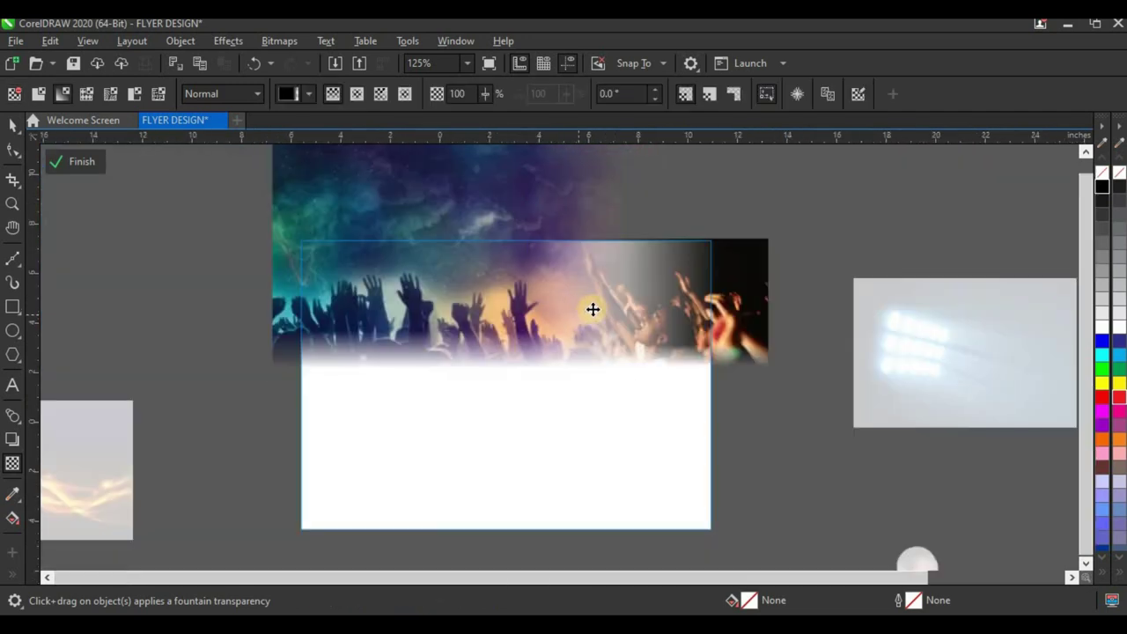
{"action": "scroll", "coordinate": [599, 302], "scroll_direction": "up", "scroll_amount": 1}
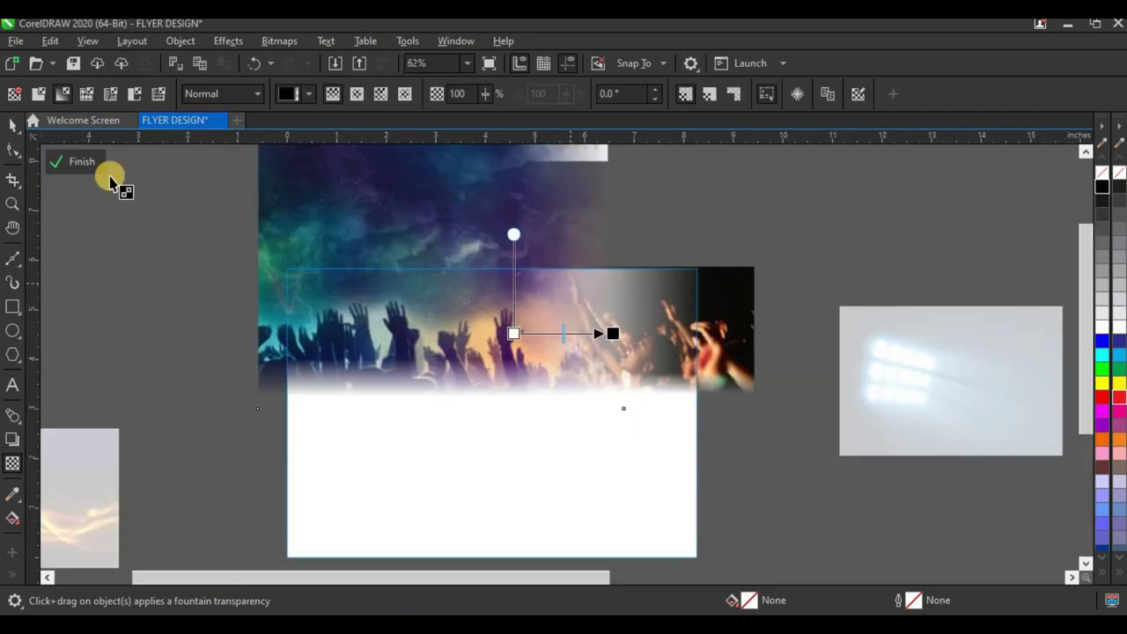
{"action": "left_click", "coordinate": [21, 131]}
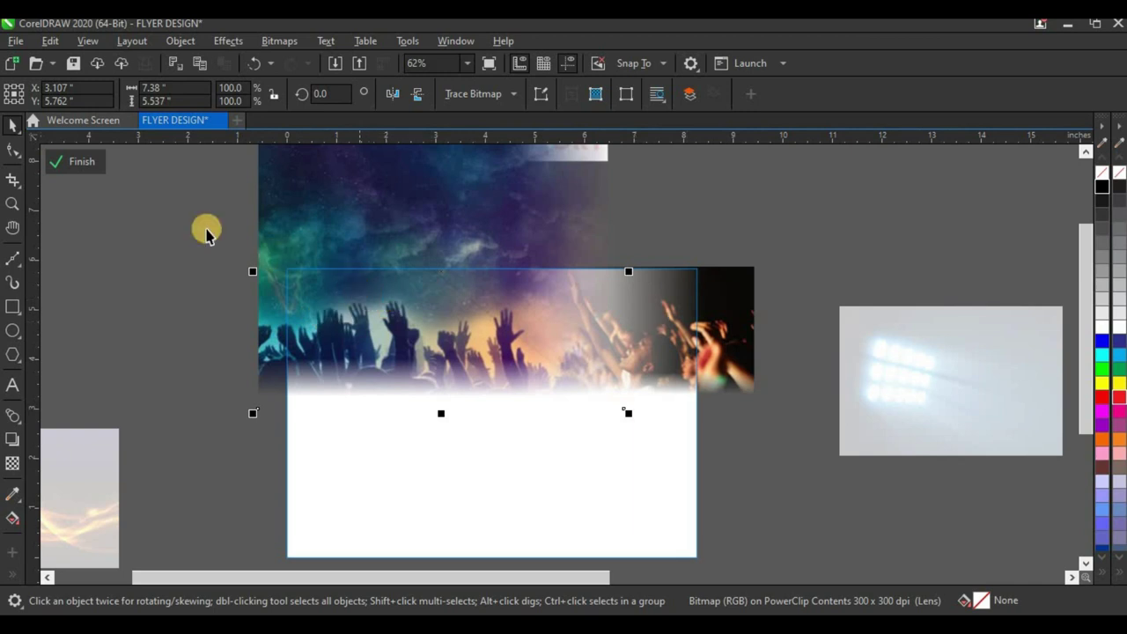
{"action": "left_click", "coordinate": [78, 169]}
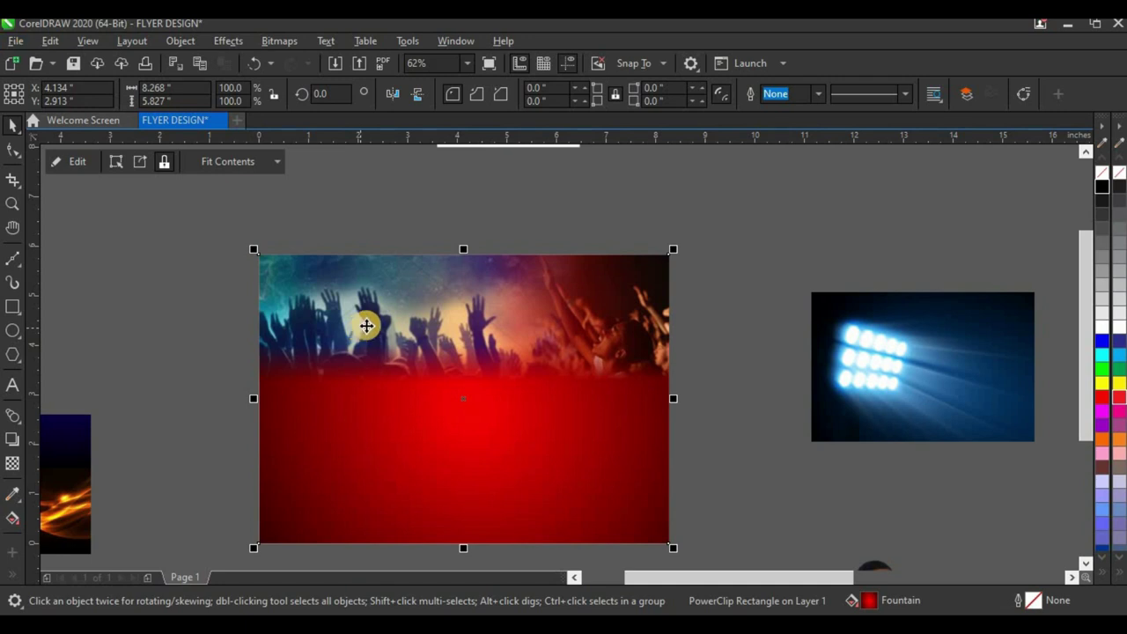
- Set the transparency merge mode of the blue-purple crowd photo inside the page background to Overlay and deselect it
{"action": "left_click", "coordinate": [345, 274]}
{"action": "scroll", "coordinate": [344, 274], "scroll_direction": "down", "scroll_amount": 2}
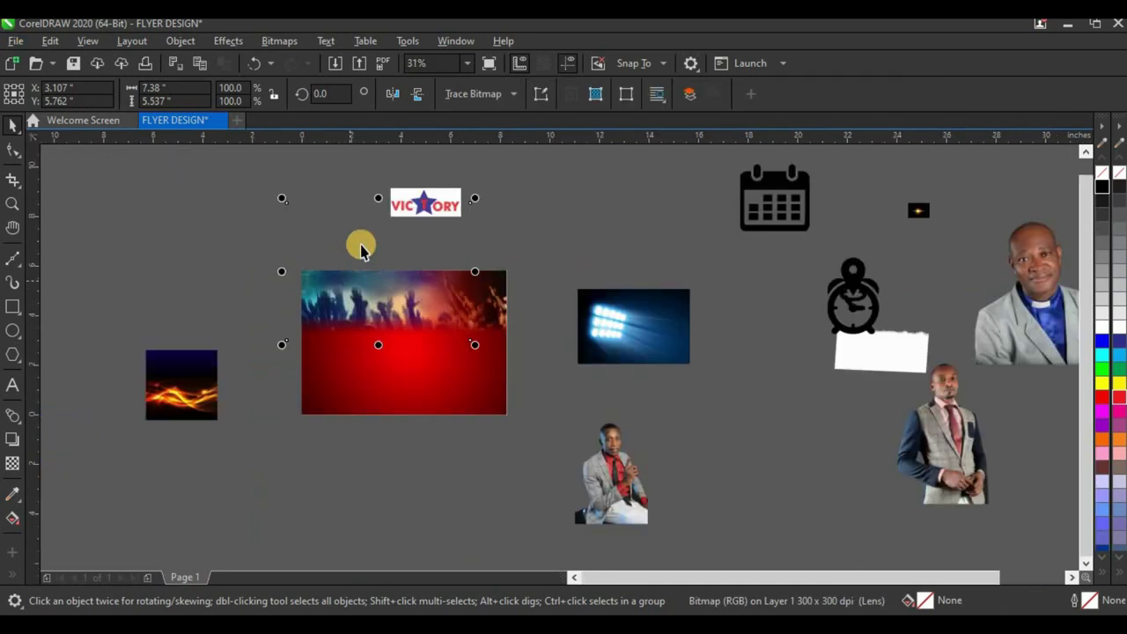
{"action": "scroll", "coordinate": [344, 265], "scroll_direction": "up", "scroll_amount": 2}
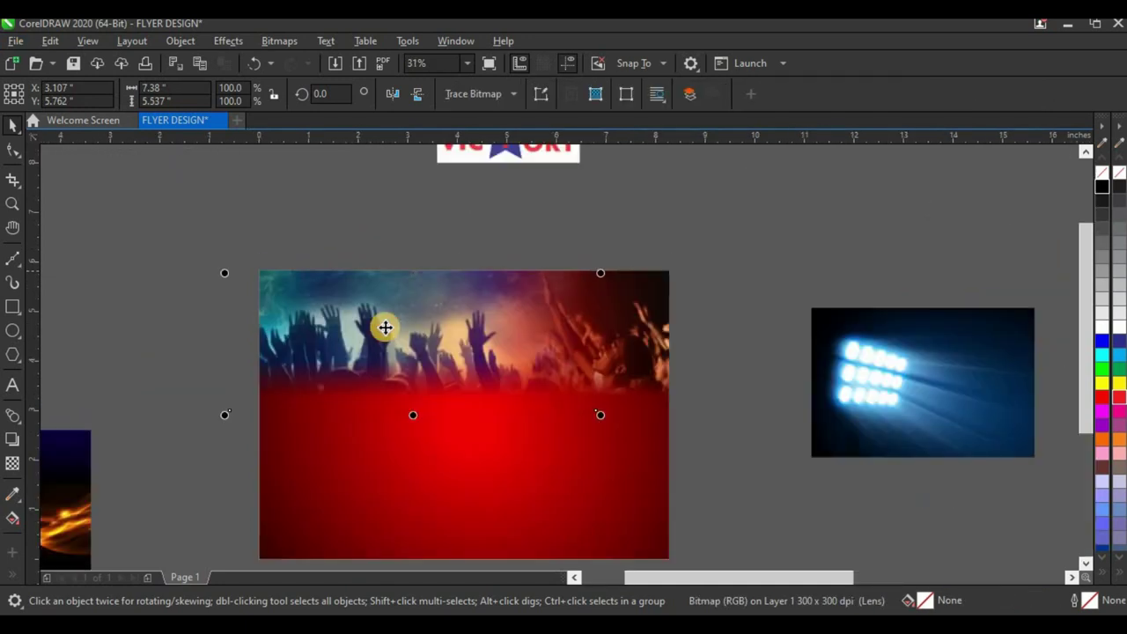
{"action": "left_click", "coordinate": [14, 461]}
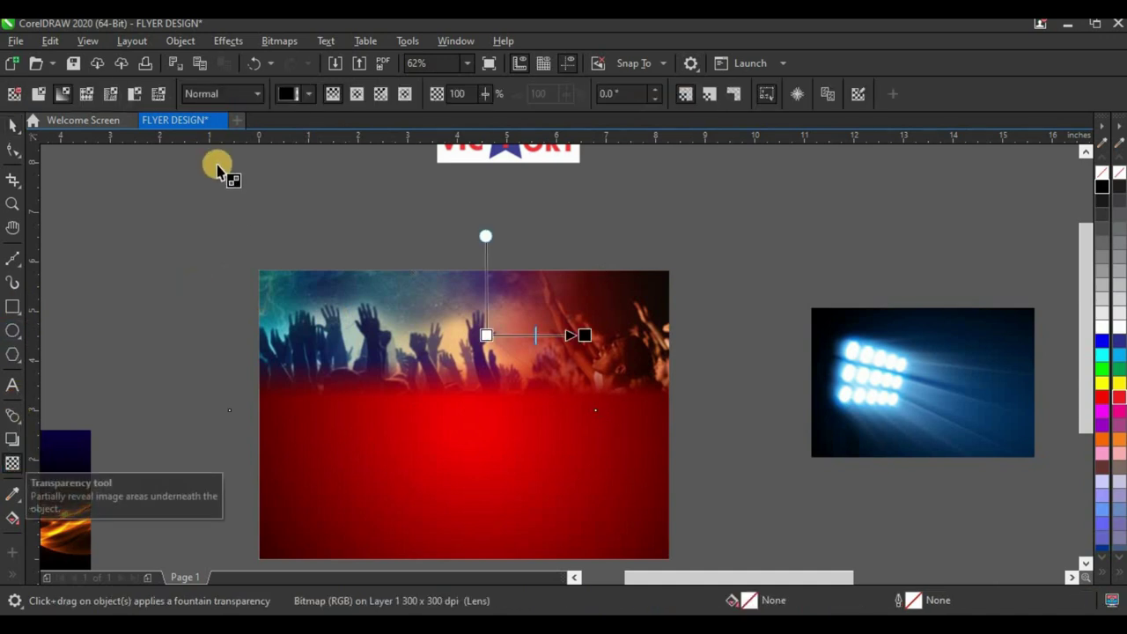
{"action": "left_click", "coordinate": [212, 95]}
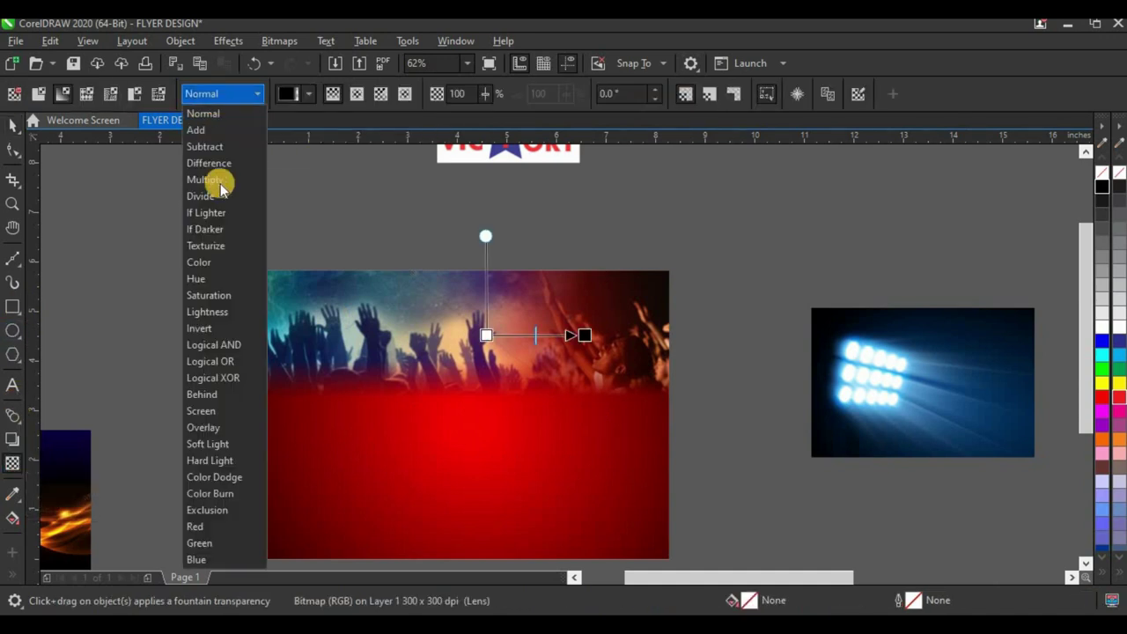
{"action": "left_click", "coordinate": [216, 432]}
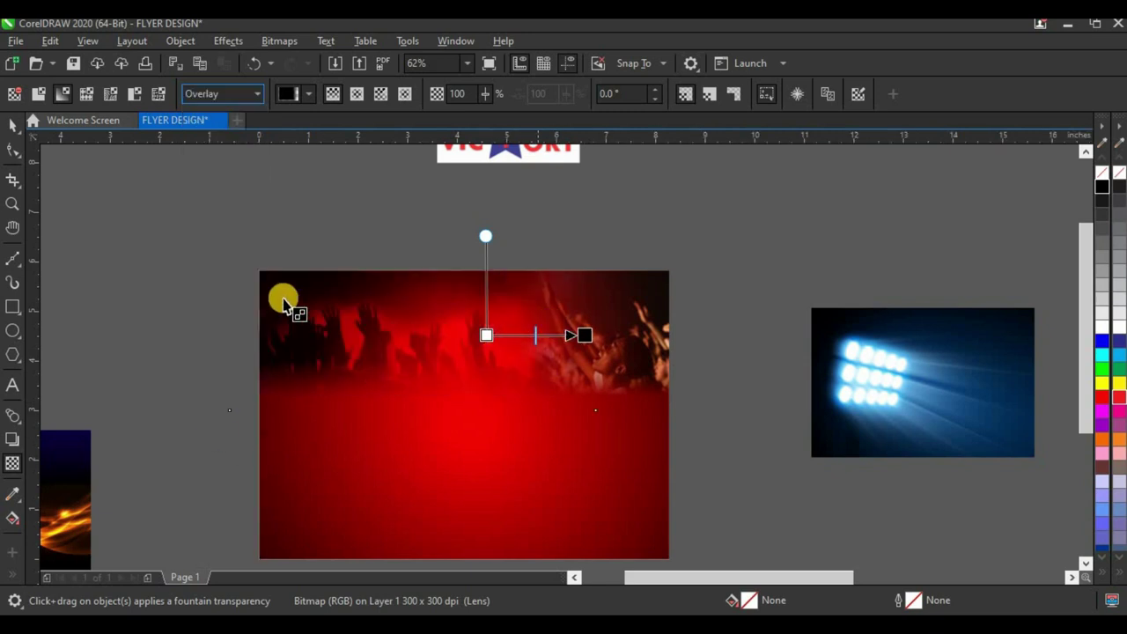
{"action": "scroll", "coordinate": [414, 300], "scroll_direction": "up", "scroll_amount": 2}
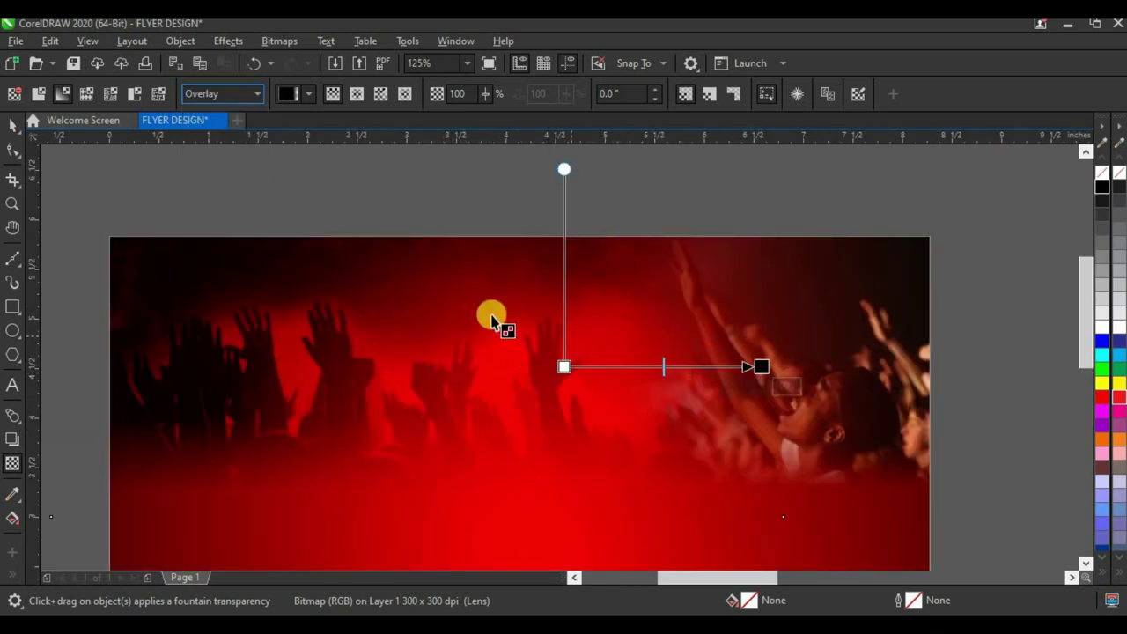
{"action": "scroll", "coordinate": [493, 315], "scroll_direction": "down", "scroll_amount": 2}
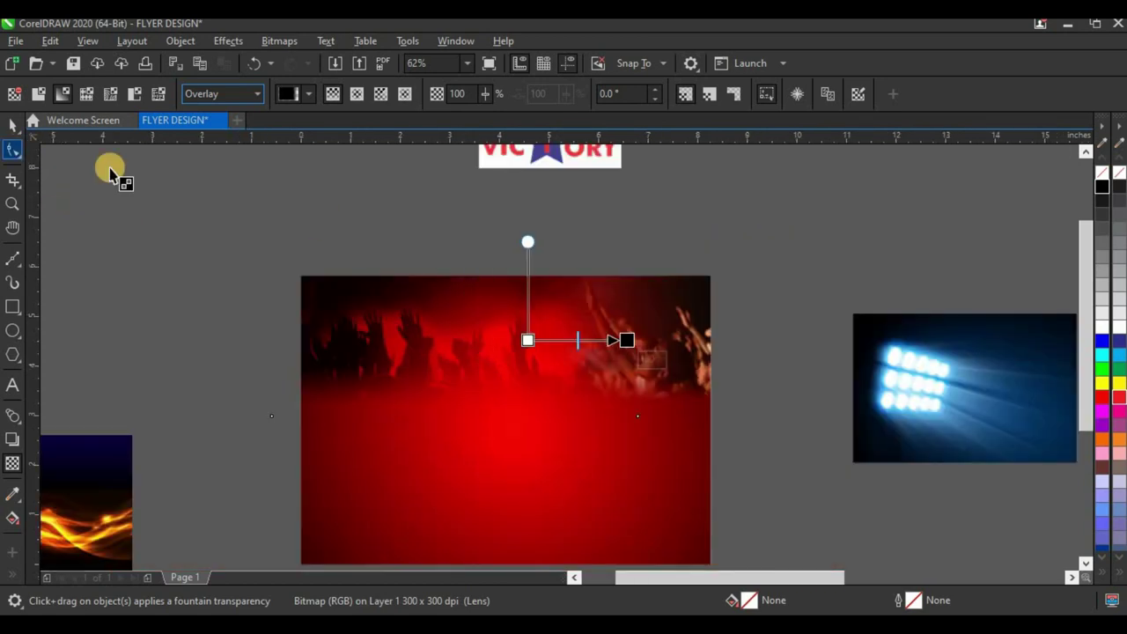
{"action": "left_click", "coordinate": [11, 129]}
{"action": "scroll", "coordinate": [364, 305], "scroll_direction": "down", "scroll_amount": 1}
{"action": "left_click", "coordinate": [249, 312]}
- Move the blue floodlight image onto the middle of the flyer, centred at about X 3.97 and Y 3.23 inches
{"action": "scroll", "coordinate": [481, 345], "scroll_direction": "up", "scroll_amount": 1}
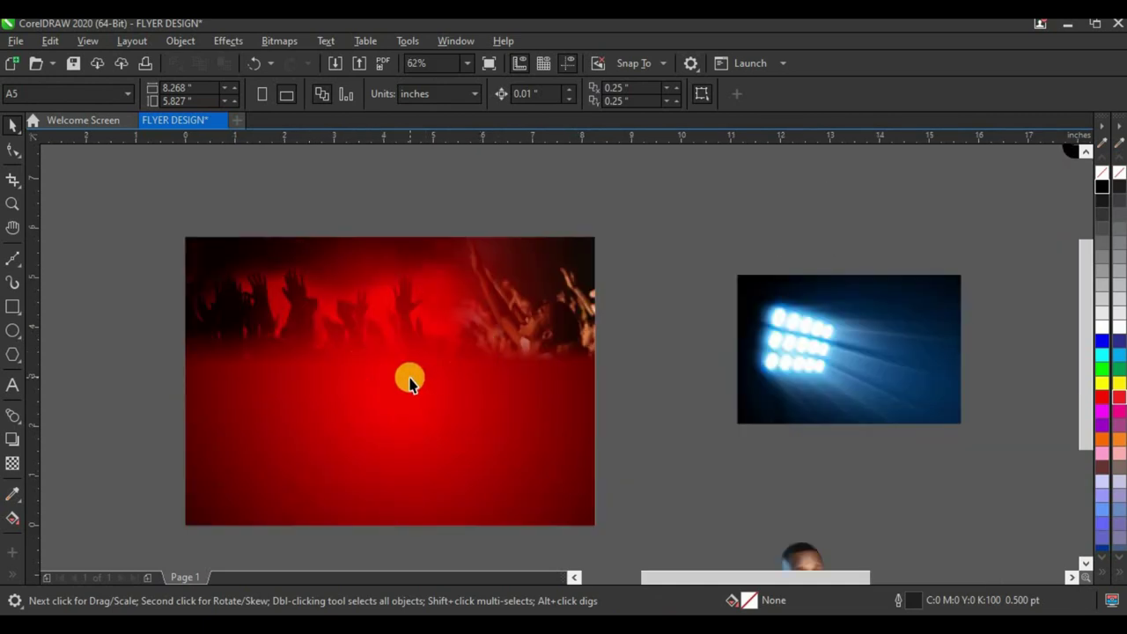
{"action": "scroll", "coordinate": [449, 357], "scroll_direction": "down", "scroll_amount": 2}
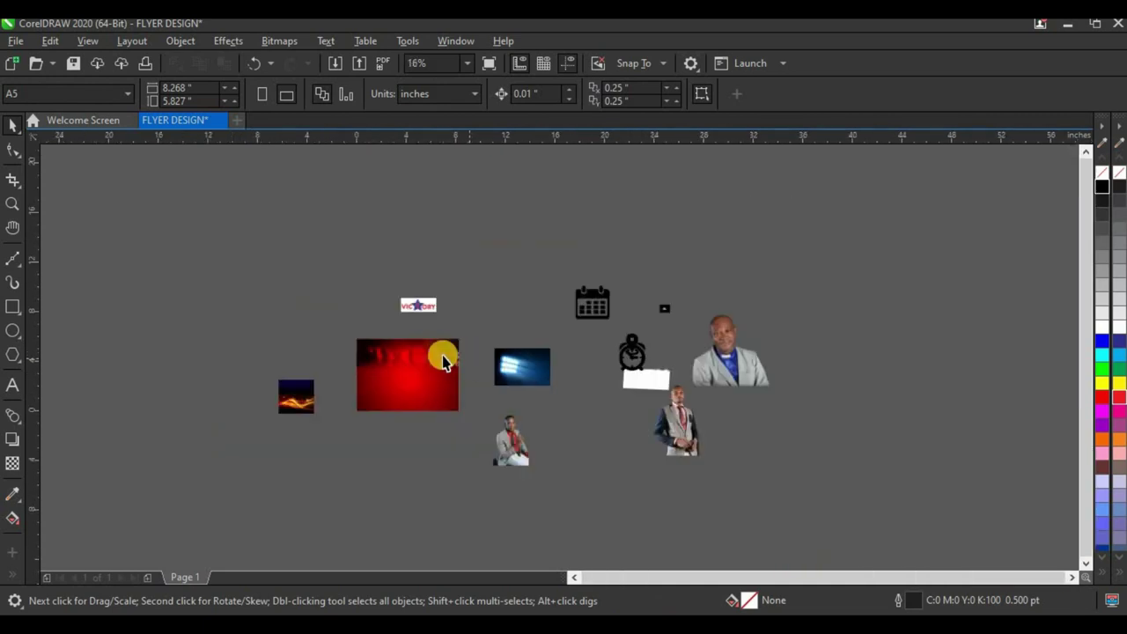
{"action": "scroll", "coordinate": [445, 356], "scroll_direction": "up", "scroll_amount": 1}
{"action": "left_click", "coordinate": [630, 385]}
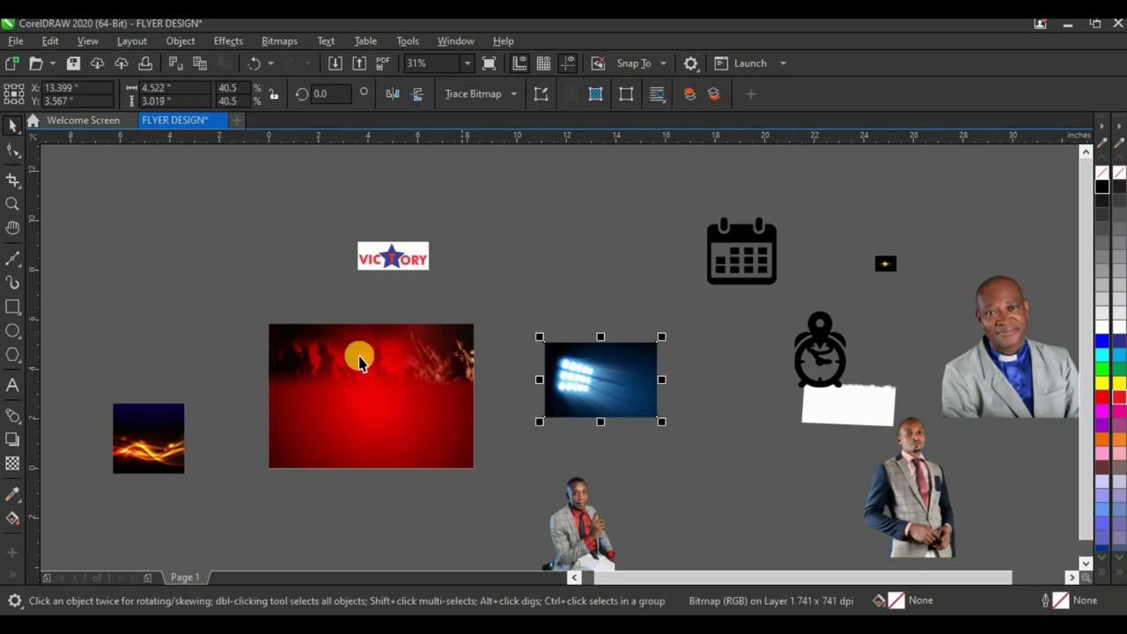
{"action": "left_click_drag", "start_coordinate": [633, 384], "coordinate": [423, 372]}
- Fade the floodlight image's lower edge with a linear transparency at about -90° and convert it to a 300 dpi bitmap
{"action": "scroll", "coordinate": [423, 373], "scroll_direction": "up", "scroll_amount": 1}
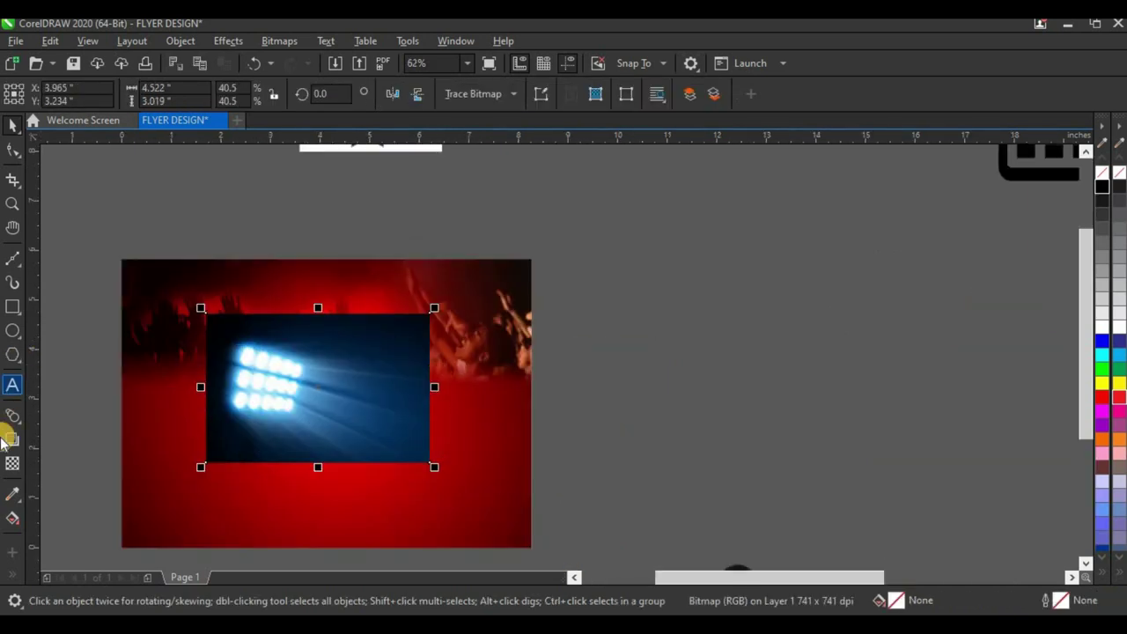
{"action": "left_click", "coordinate": [11, 464]}
{"action": "scroll", "coordinate": [343, 448], "scroll_direction": "up", "scroll_amount": 4}
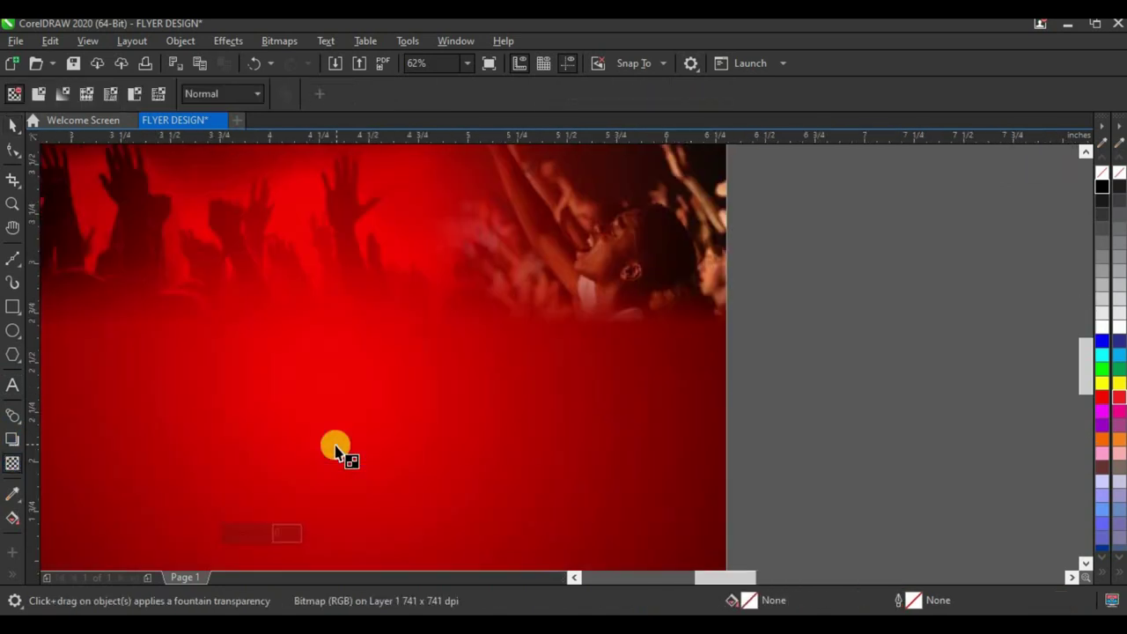
{"action": "left_click_drag", "start_coordinate": [340, 334], "coordinate": [337, 491]}
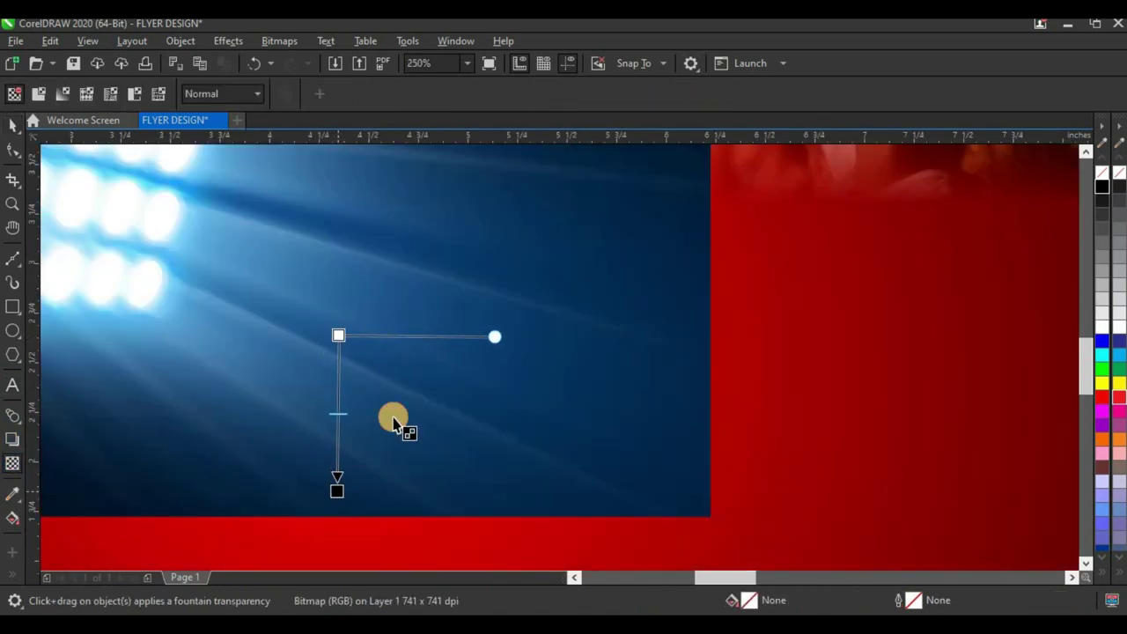
{"action": "scroll", "coordinate": [395, 440], "scroll_direction": "down", "scroll_amount": 4}
{"action": "left_click", "coordinate": [281, 45]}
{"action": "left_click", "coordinate": [314, 63]}
{"action": "left_click", "coordinate": [574, 408]}
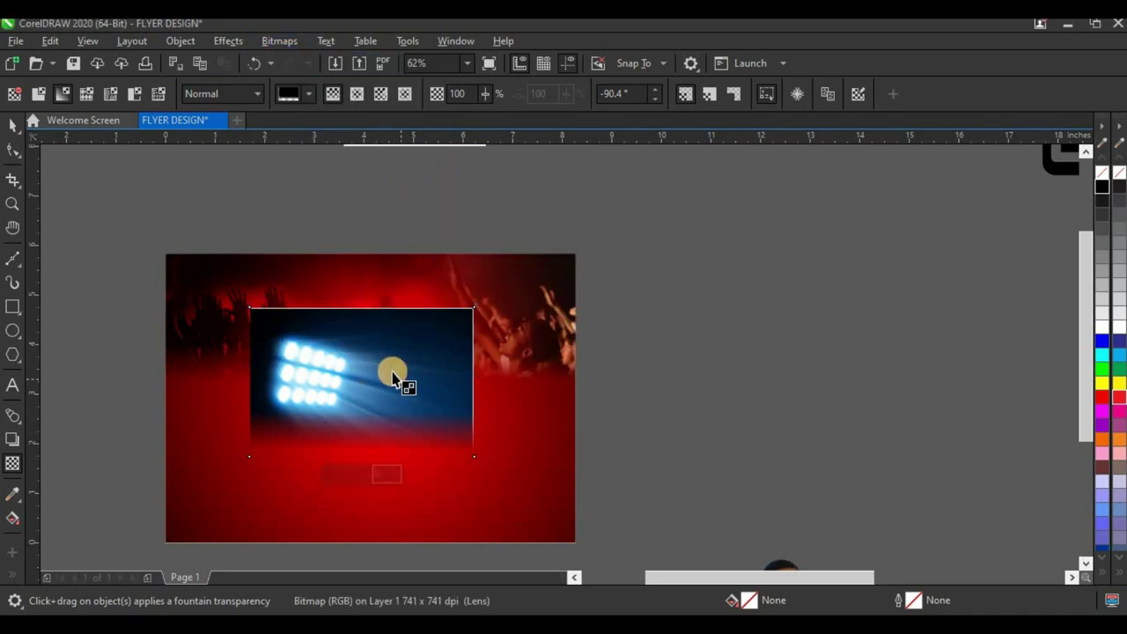
- Fade the floodlight image's right side with a linear transparency at about -4° and convert it to a bitmap again
{"action": "scroll", "coordinate": [396, 375], "scroll_direction": "up", "scroll_amount": 2}
{"action": "left_click_drag", "start_coordinate": [572, 408], "coordinate": [546, 387]}
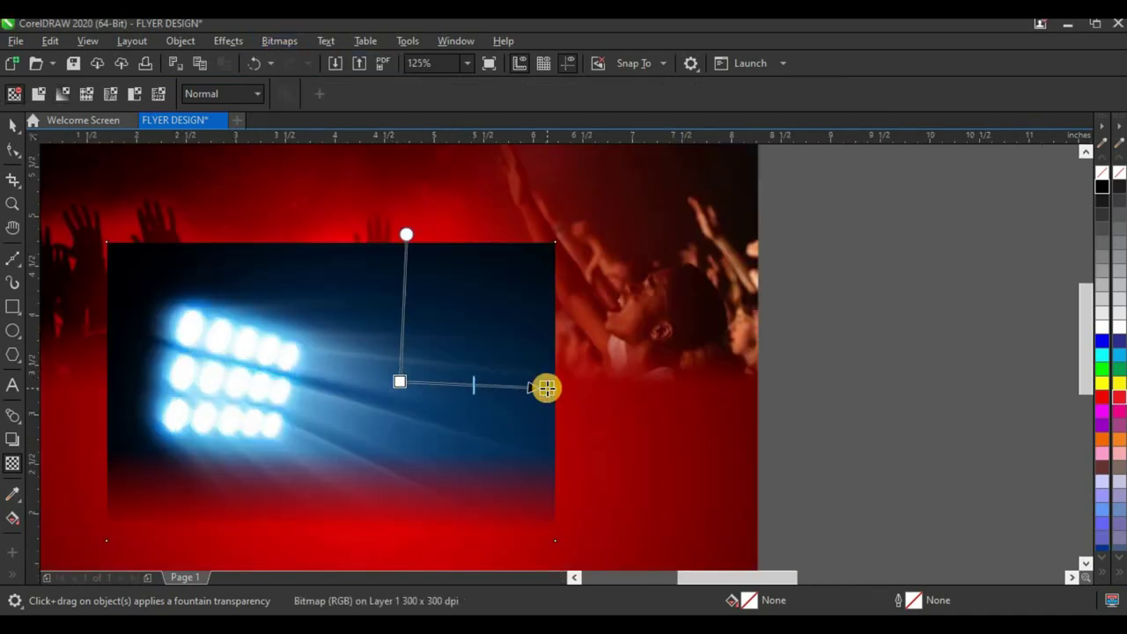
{"action": "left_click", "coordinate": [279, 40]}
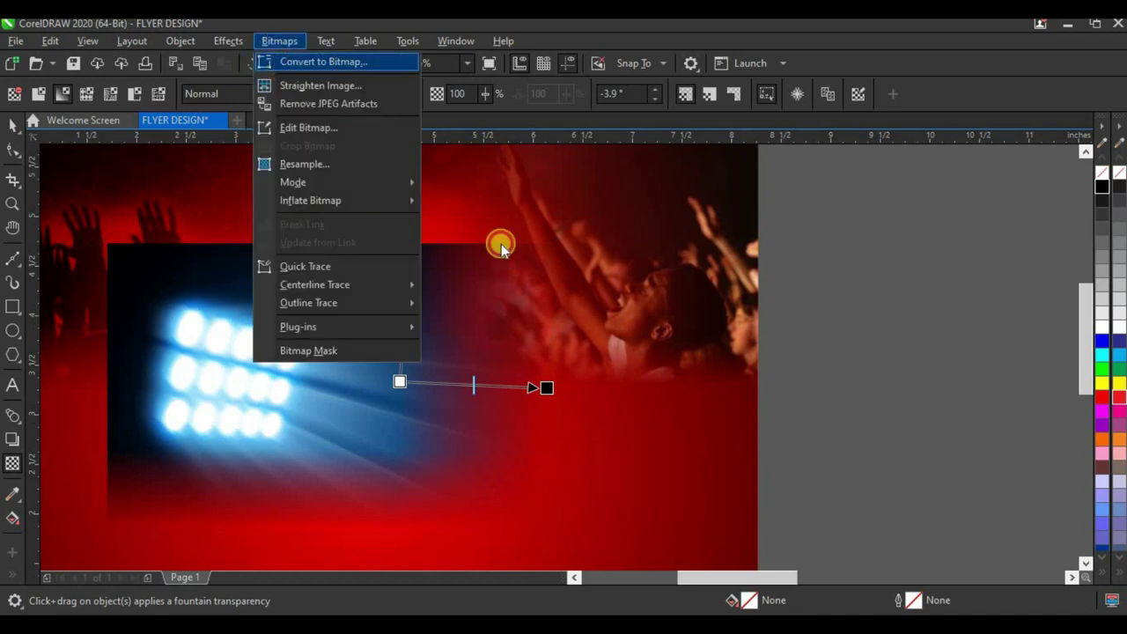
{"action": "key", "text": "Return"}
{"action": "key", "text": "Return"}
- Fade the floodlight image's upper edge with a linear transparency at about 90° and convert the result to a bitmap
{"action": "left_click_drag", "start_coordinate": [432, 355], "coordinate": [431, 259]}
{"action": "left_click", "coordinate": [282, 42]}
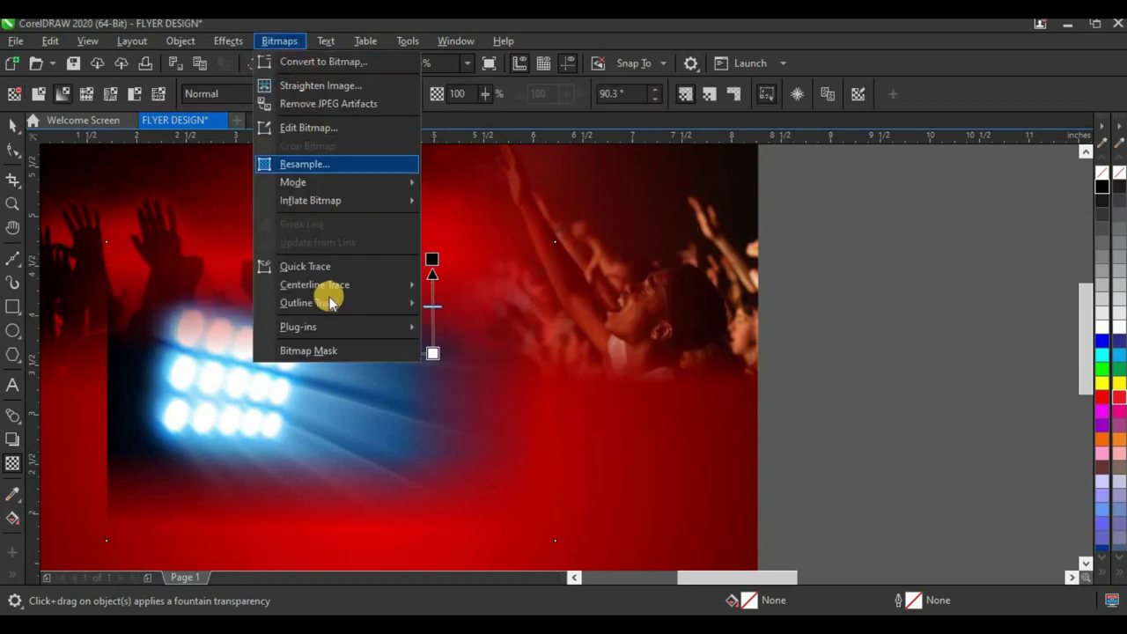
{"action": "left_click", "coordinate": [340, 61]}
{"action": "key", "text": "Return"}
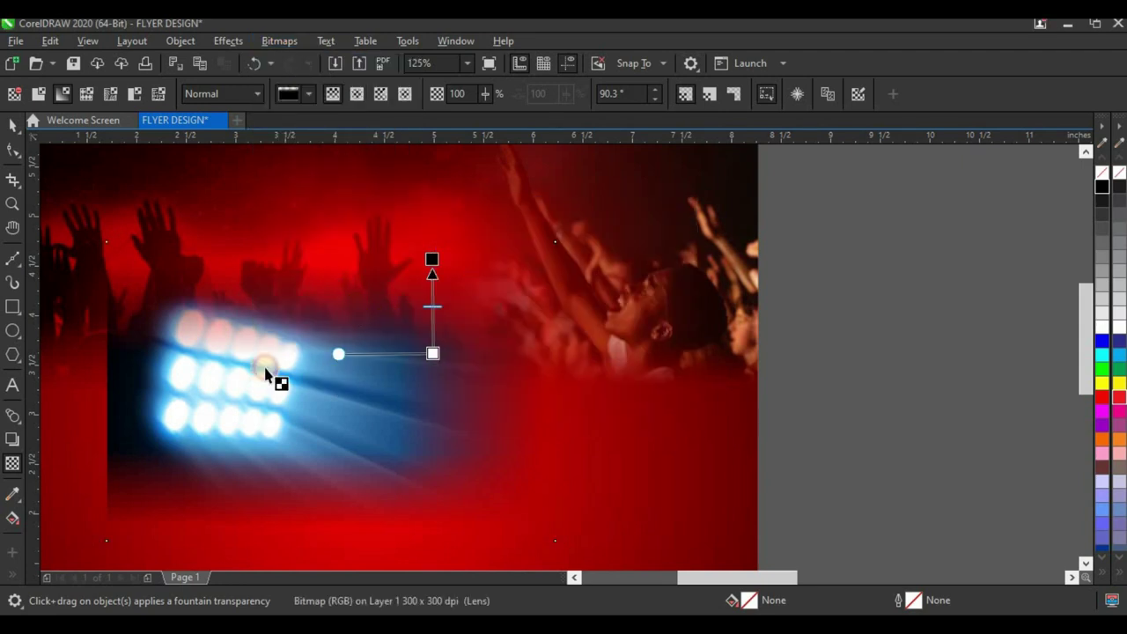
- Fade the floodlight image's left side with a linear transparency at about 176° and convert the result to a 300 dpi bitmap
{"action": "left_click_drag", "start_coordinate": [196, 407], "coordinate": [122, 402]}
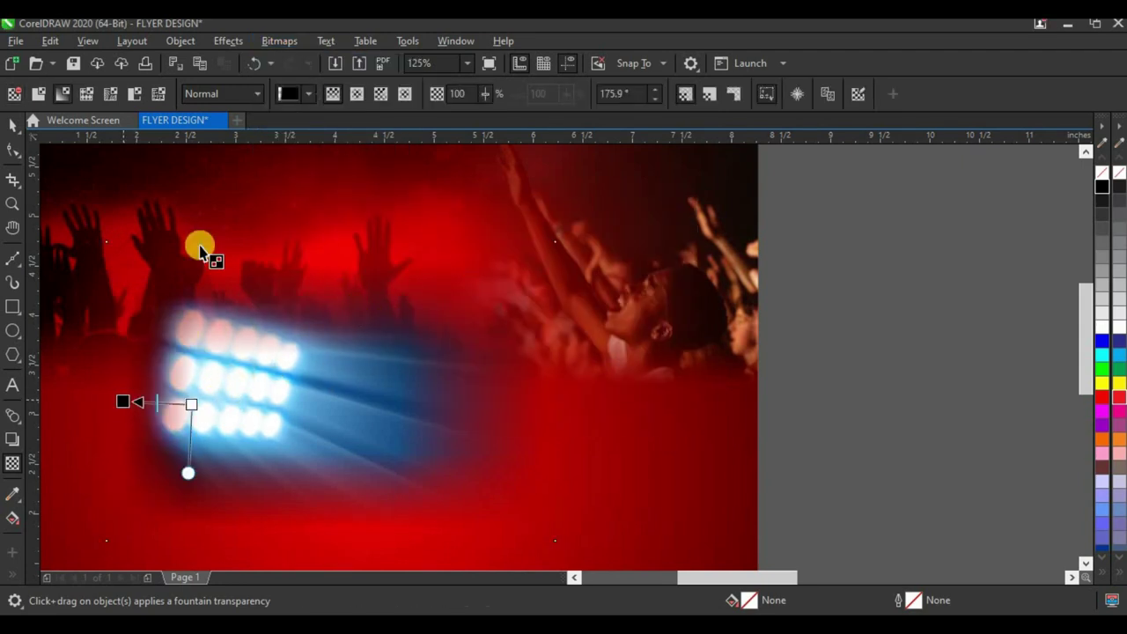
{"action": "left_click", "coordinate": [280, 41]}
{"action": "left_click", "coordinate": [295, 61]}
{"action": "left_click", "coordinate": [593, 410]}
{"action": "scroll", "coordinate": [363, 379], "scroll_direction": "down", "scroll_amount": 2}
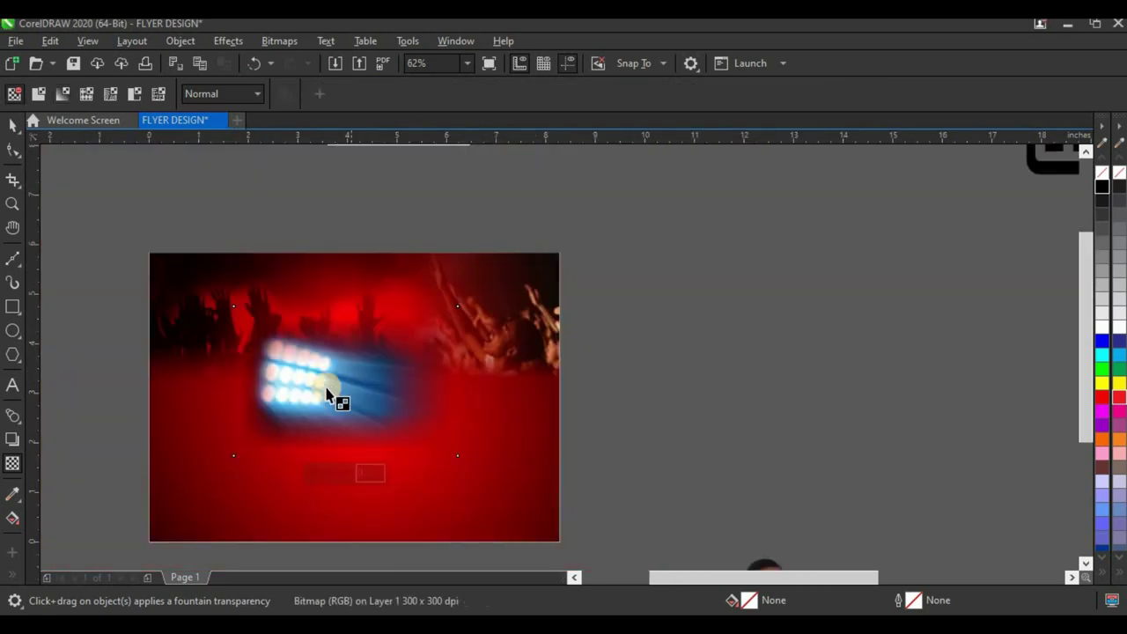
- Shift the floodlight image's hue to 150 with the Hue/Saturation/Lightness adjustment so its blue light matches the red background
{"action": "scroll", "coordinate": [331, 388], "scroll_direction": "up", "scroll_amount": 2}
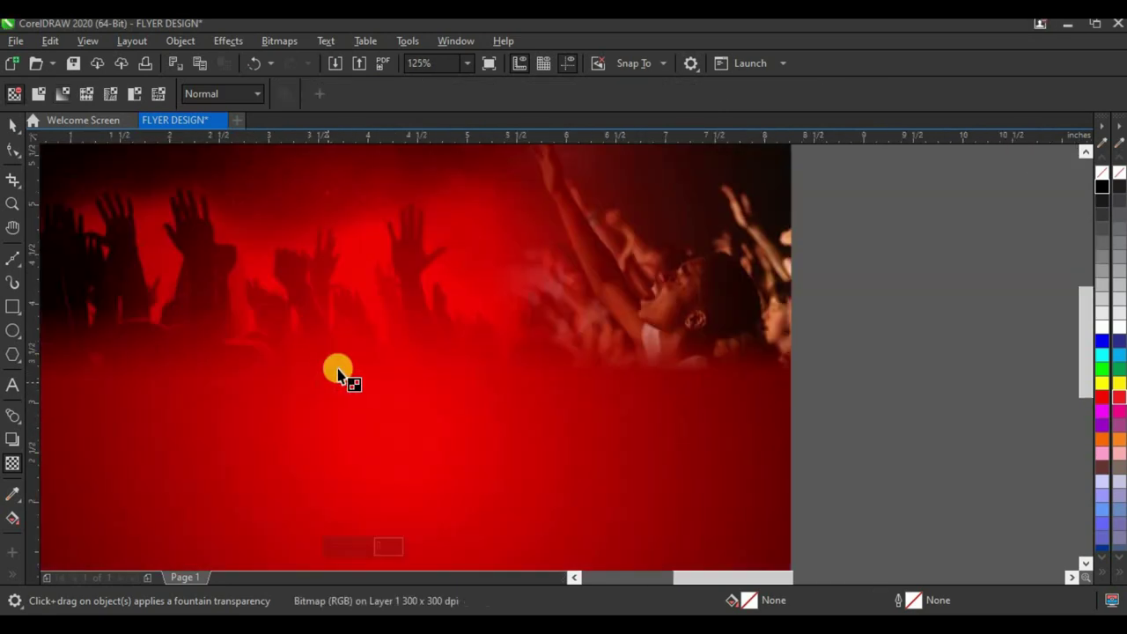
{"action": "left_click", "coordinate": [14, 124]}
{"action": "left_click", "coordinate": [228, 41]}
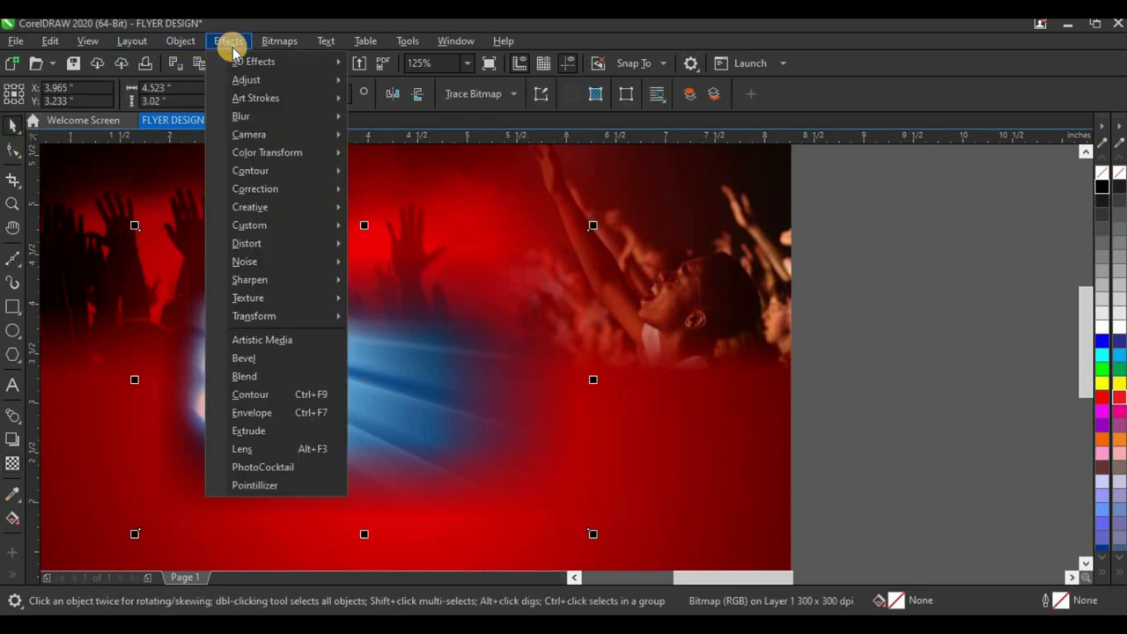
{"action": "mouse_move", "coordinate": [251, 82]}
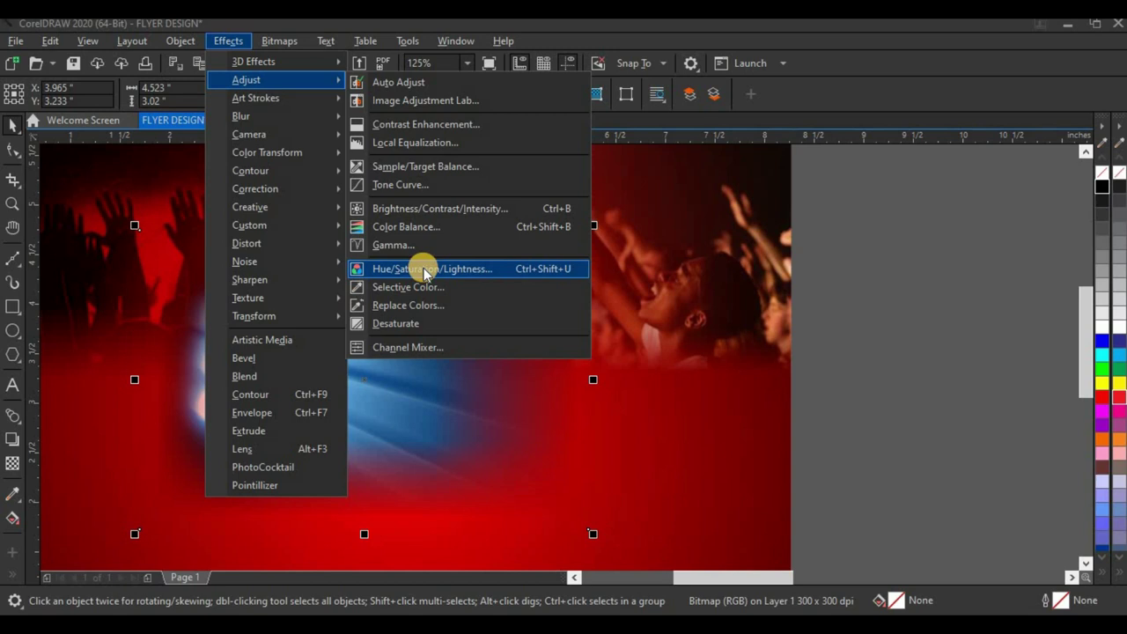
{"action": "left_click", "coordinate": [679, 261]}
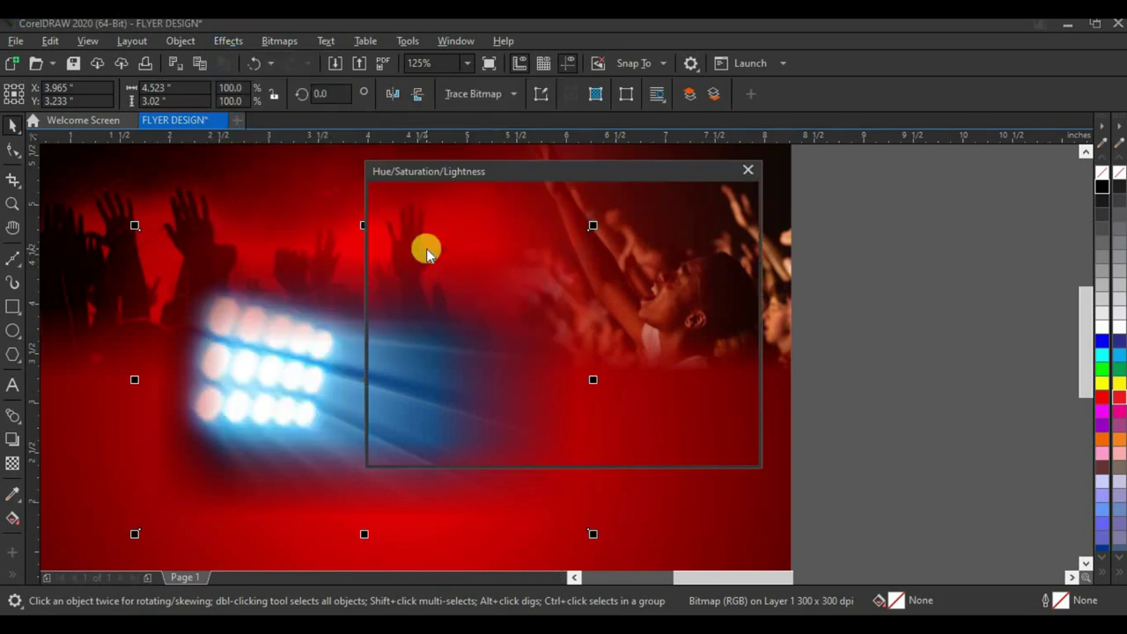
{"action": "left_click_drag", "start_coordinate": [509, 178], "coordinate": [627, 180]}
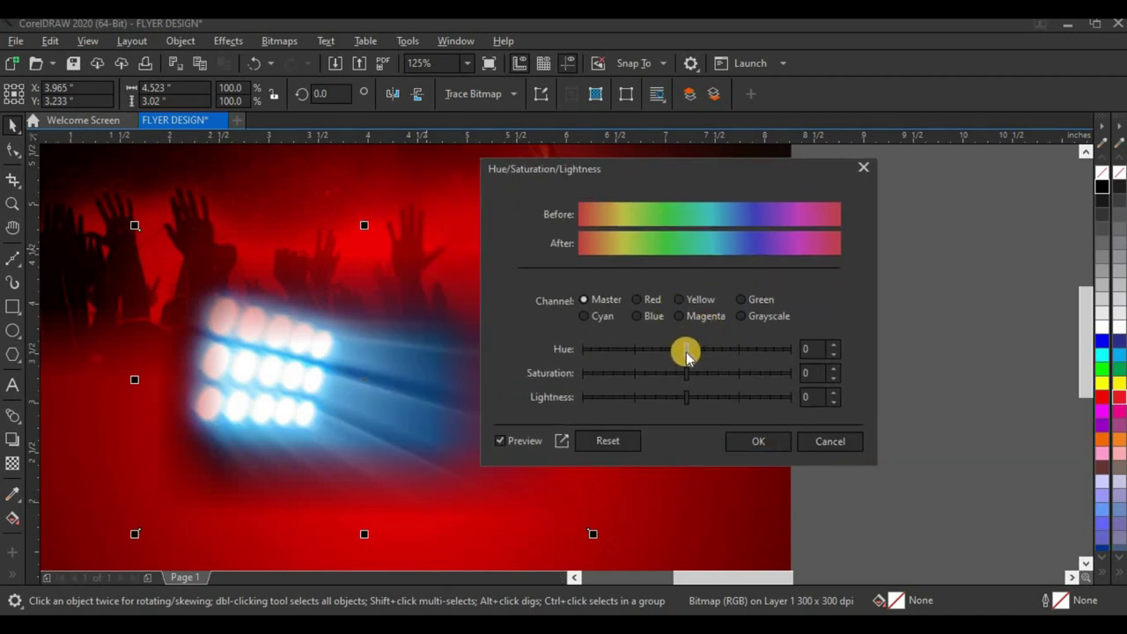
{"action": "left_click_drag", "start_coordinate": [687, 352], "coordinate": [773, 355]}
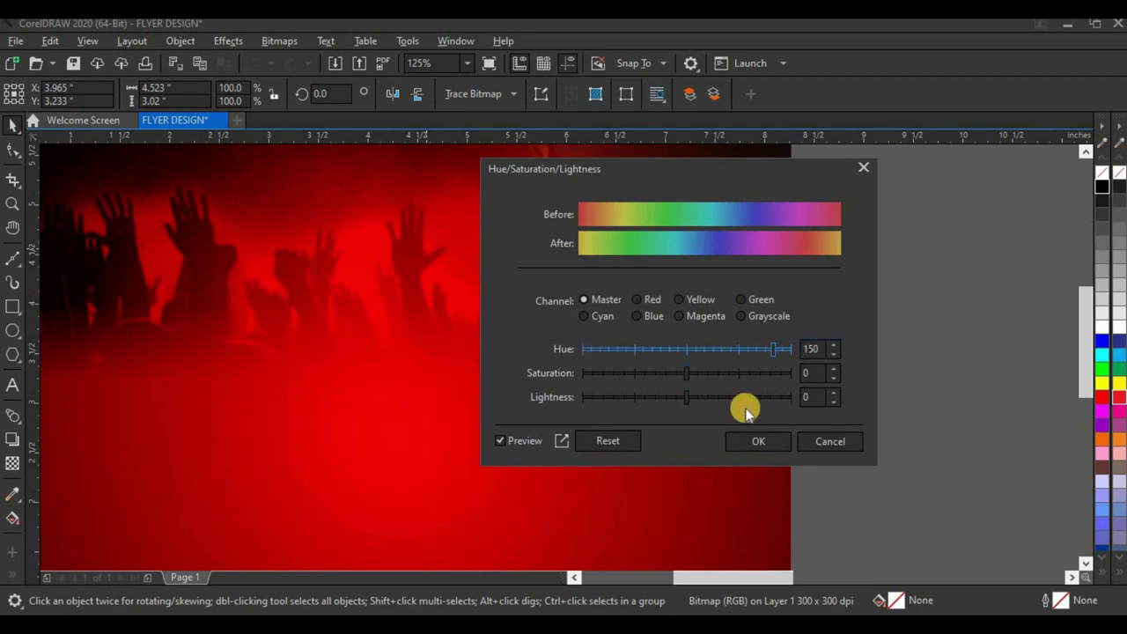
{"action": "left_click", "coordinate": [740, 441]}
{"action": "scroll", "coordinate": [400, 352], "scroll_direction": "down", "scroll_amount": 4}
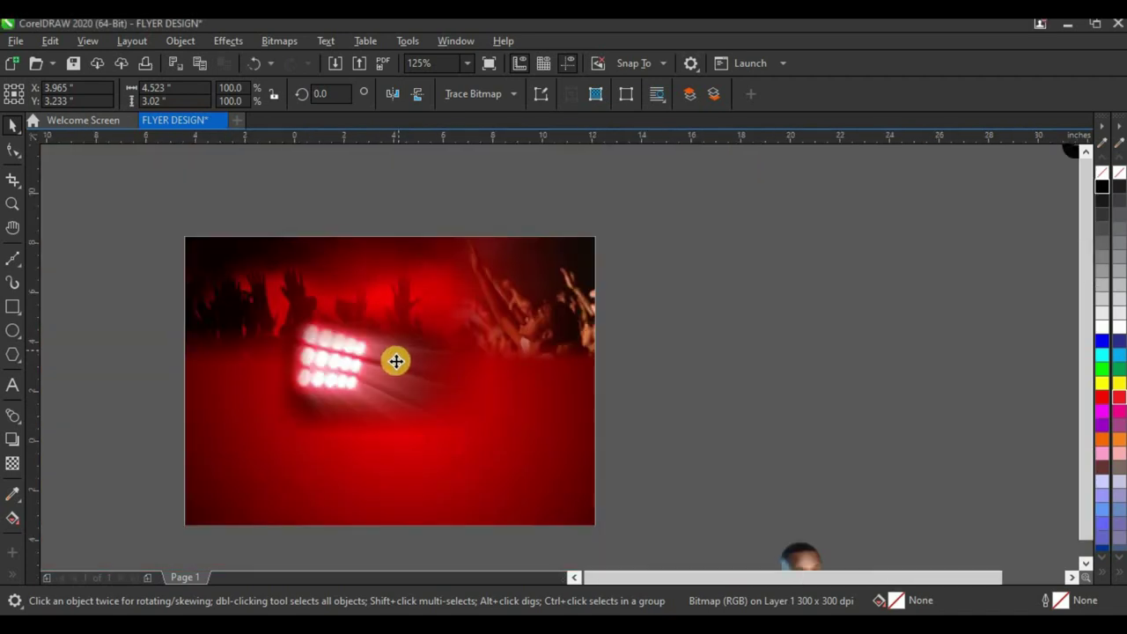
- Set the floodlight image's transparency merge mode to Screen
{"action": "scroll", "coordinate": [407, 355], "scroll_direction": "up", "scroll_amount": 4}
{"action": "scroll", "coordinate": [364, 387], "scroll_direction": "down", "scroll_amount": 2}
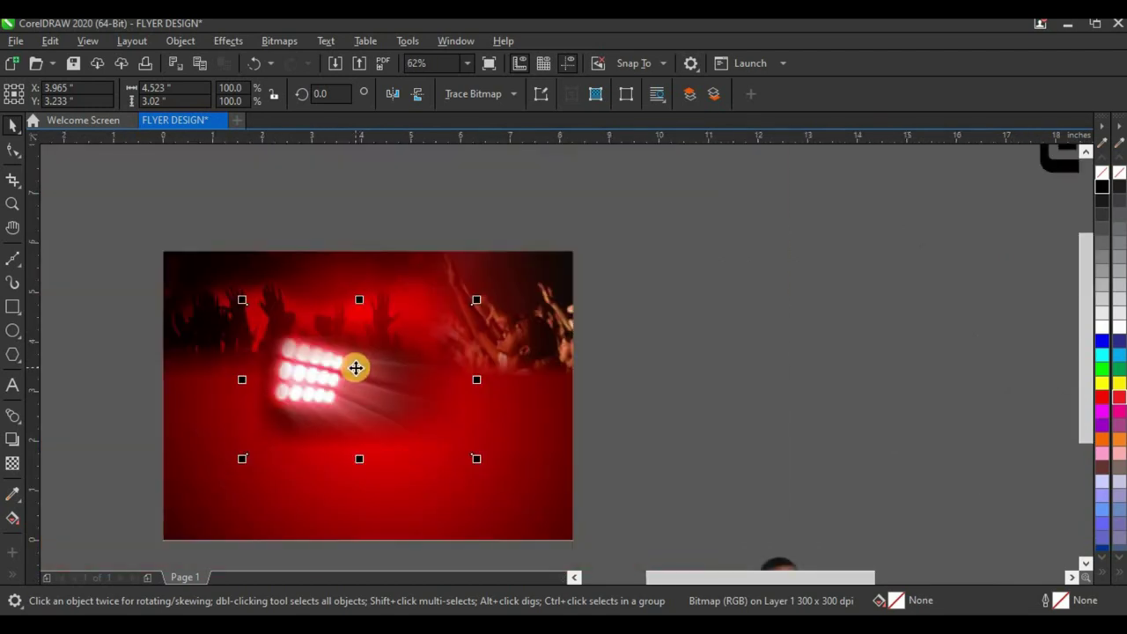
{"action": "left_click", "coordinate": [13, 464]}
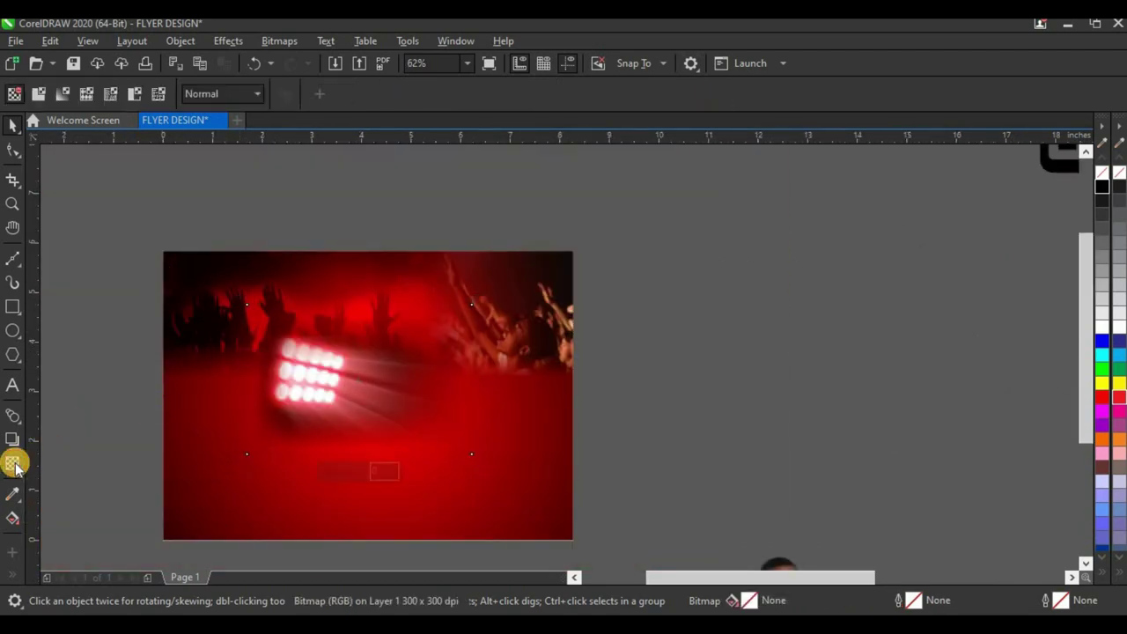
{"action": "left_click", "coordinate": [234, 94]}
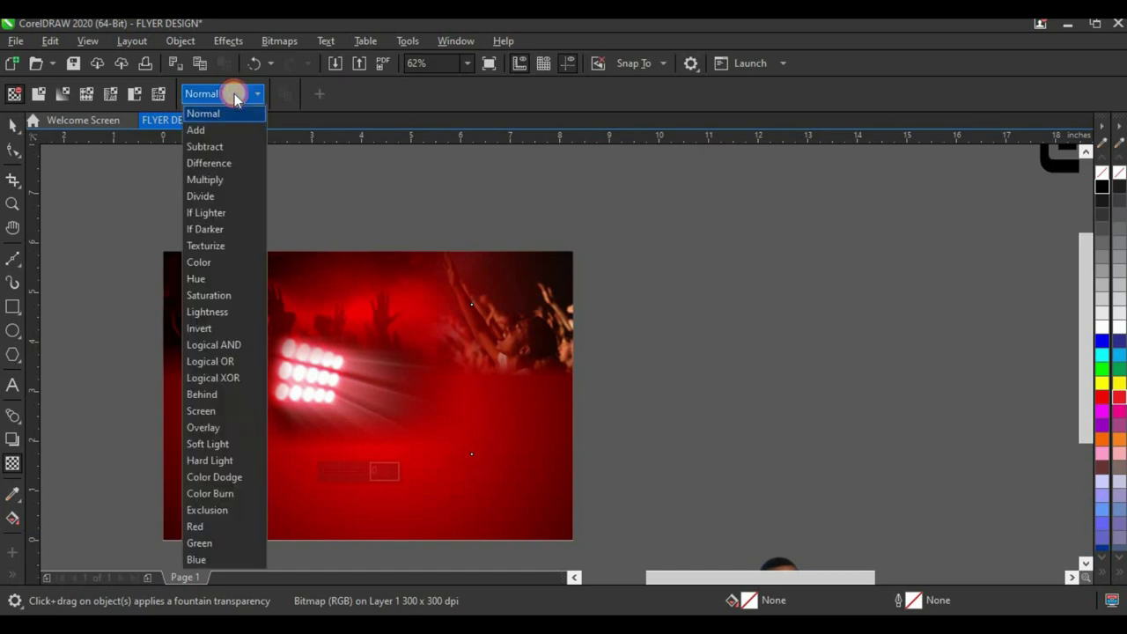
{"action": "left_click", "coordinate": [215, 410]}
{"action": "scroll", "coordinate": [313, 401], "scroll_direction": "up", "scroll_amount": 2}
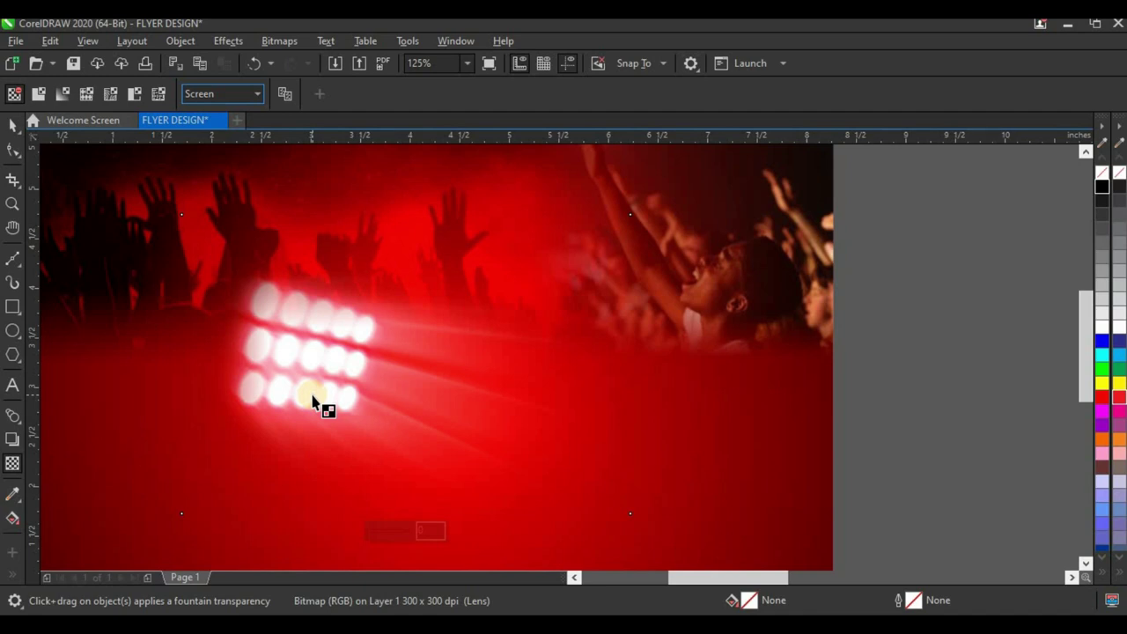
{"action": "scroll", "coordinate": [345, 397], "scroll_direction": "down", "scroll_amount": 2}
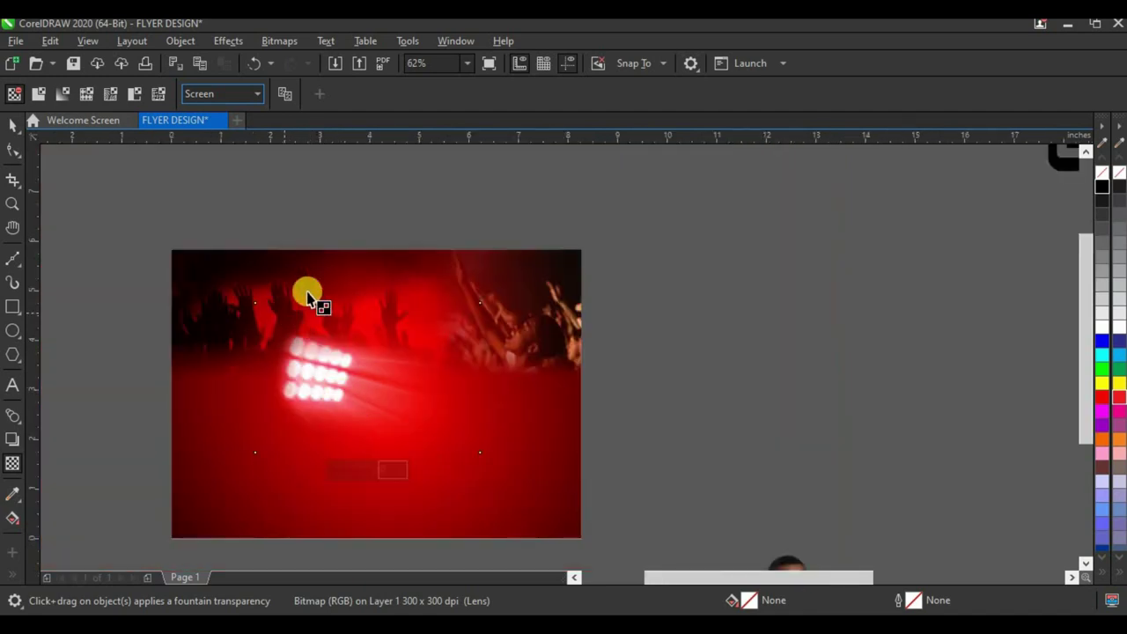
- PowerClip the floodlight image inside the red background rectangle
{"action": "left_click", "coordinate": [9, 126]}
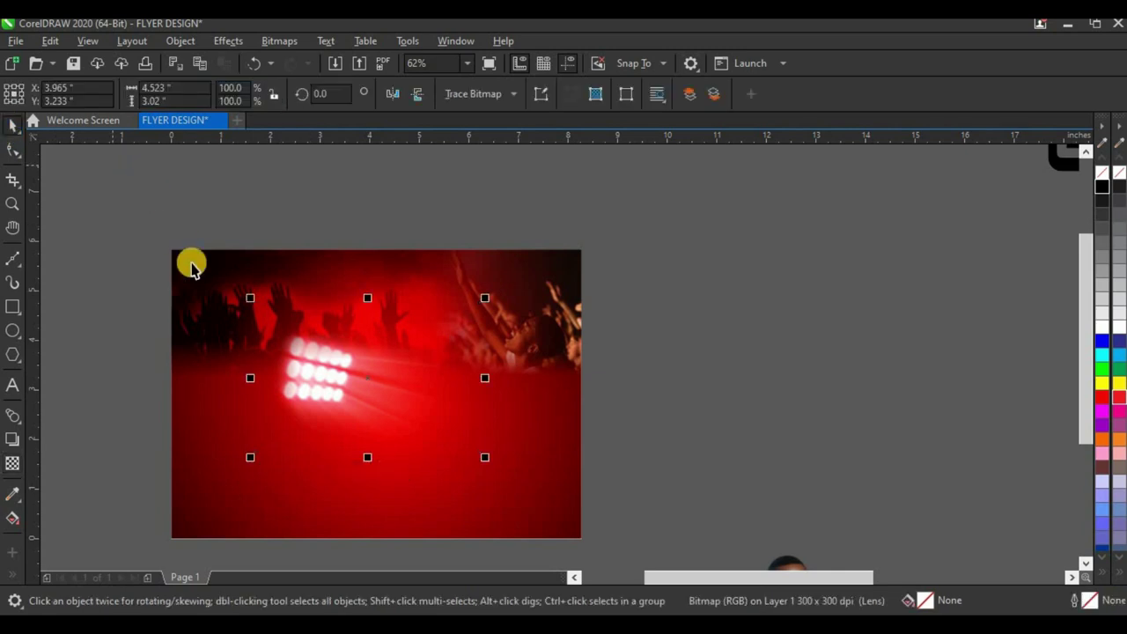
{"action": "right_click", "coordinate": [305, 368]}
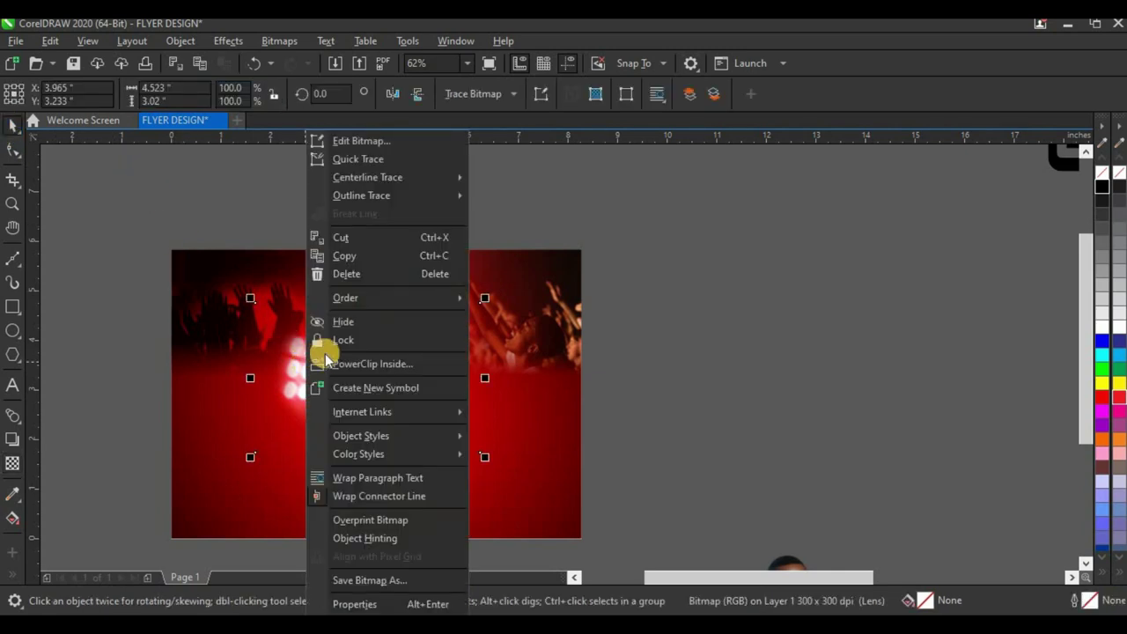
{"action": "left_click", "coordinate": [348, 361]}
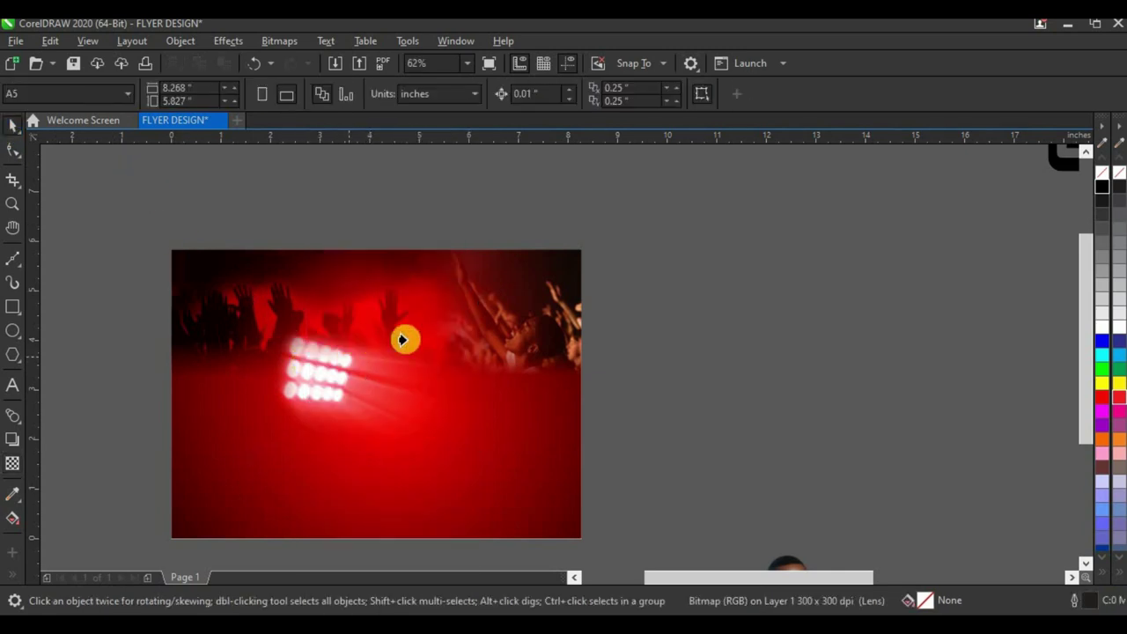
{"action": "left_click", "coordinate": [464, 489]}
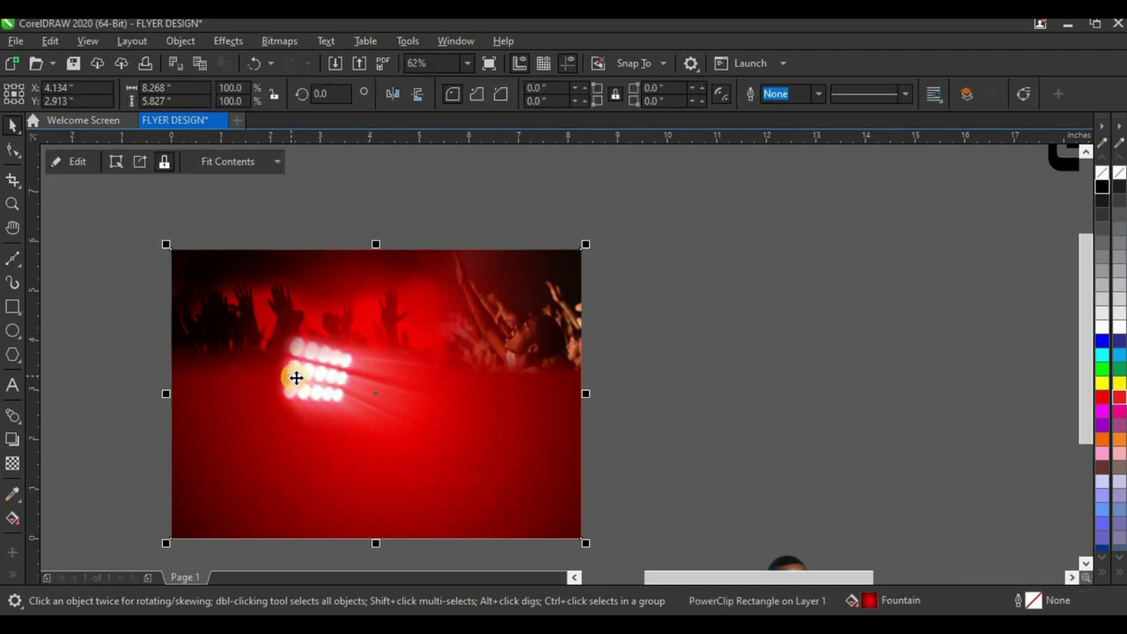
- Inside the PowerClip, shrink the floodlight image to about 3.07 by 2.05 inches and place it at the flyer's upper-left edge
{"action": "left_click", "coordinate": [347, 390], "text": "ctrl"}
{"action": "left_click_drag", "start_coordinate": [347, 404], "coordinate": [220, 328]}
{"action": "left_click_drag", "start_coordinate": [359, 226], "coordinate": [307, 257]}
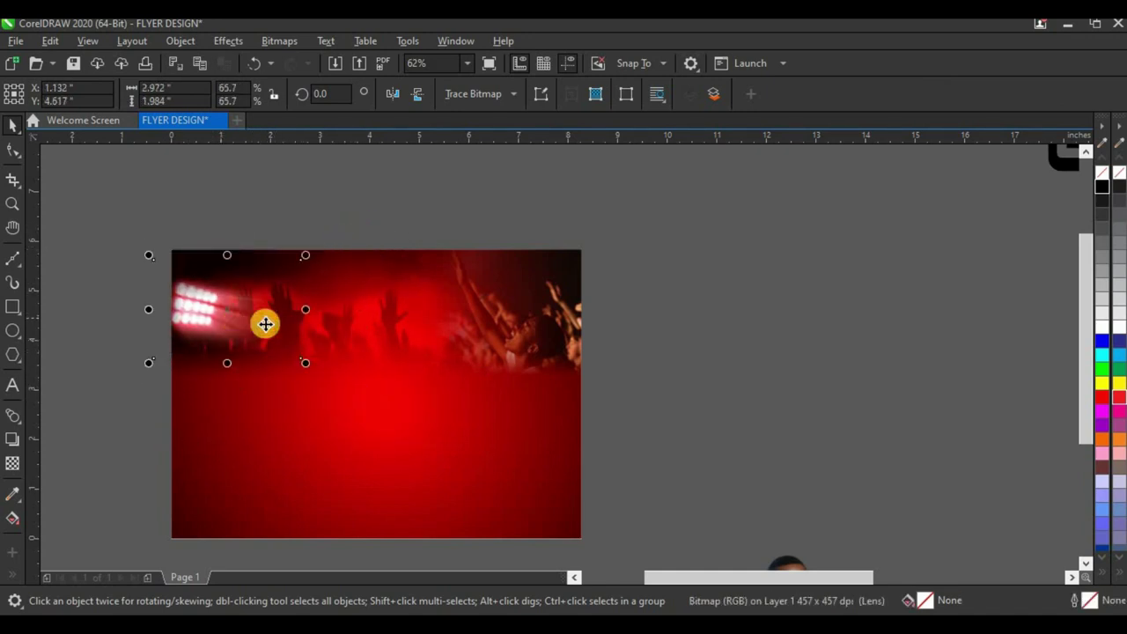
{"action": "left_click_drag", "start_coordinate": [307, 365], "coordinate": [312, 368]}
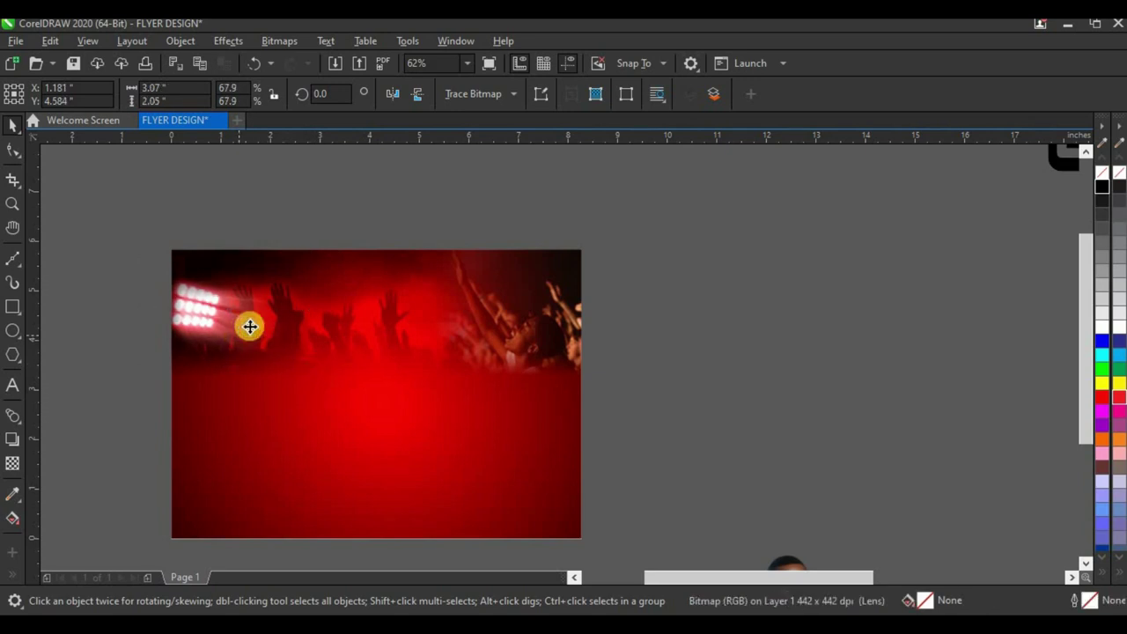
{"action": "scroll", "coordinate": [208, 330], "scroll_direction": "down", "scroll_amount": 1}
{"action": "scroll", "coordinate": [210, 330], "scroll_direction": "down", "scroll_amount": 1}
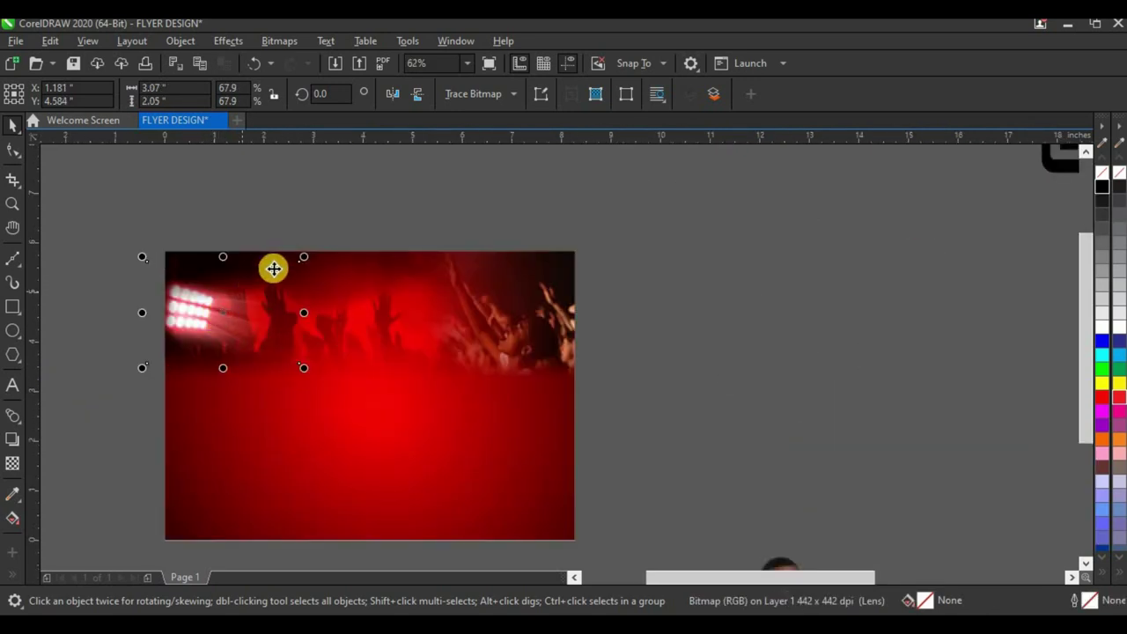
{"action": "scroll", "coordinate": [302, 336], "scroll_direction": "down", "scroll_amount": 2}
{"action": "left_click", "coordinate": [439, 309]}
{"action": "scroll", "coordinate": [287, 328], "scroll_direction": "up", "scroll_amount": 1}
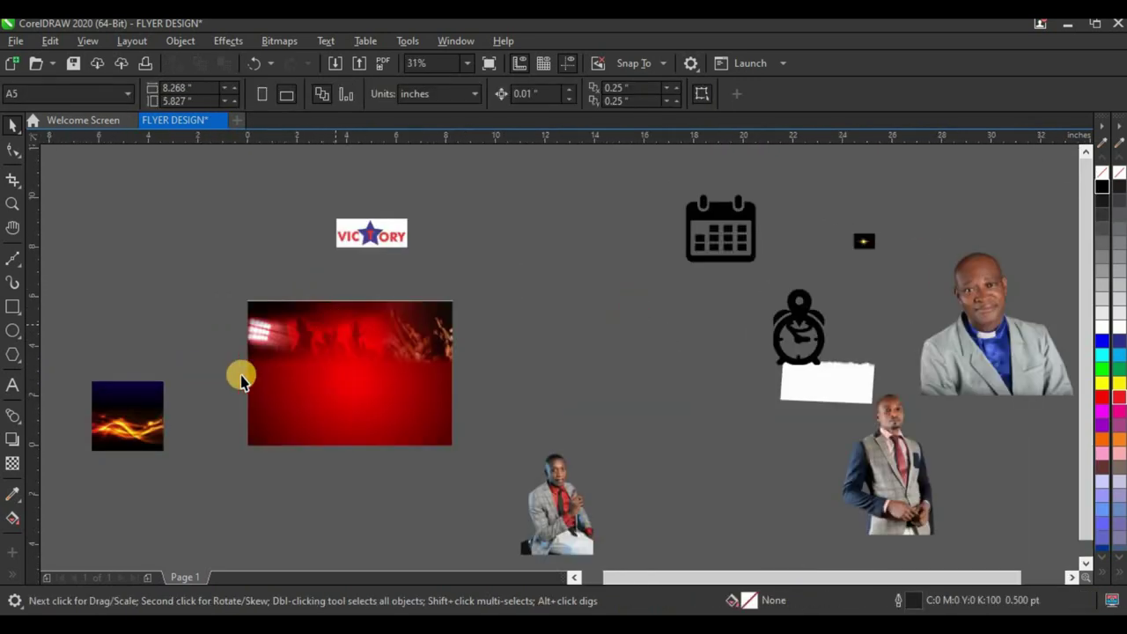
- Move the fiery wave image closer to the flyer and PowerClip it inside the background rectangle
{"action": "left_click_drag", "start_coordinate": [141, 417], "coordinate": [232, 418]}
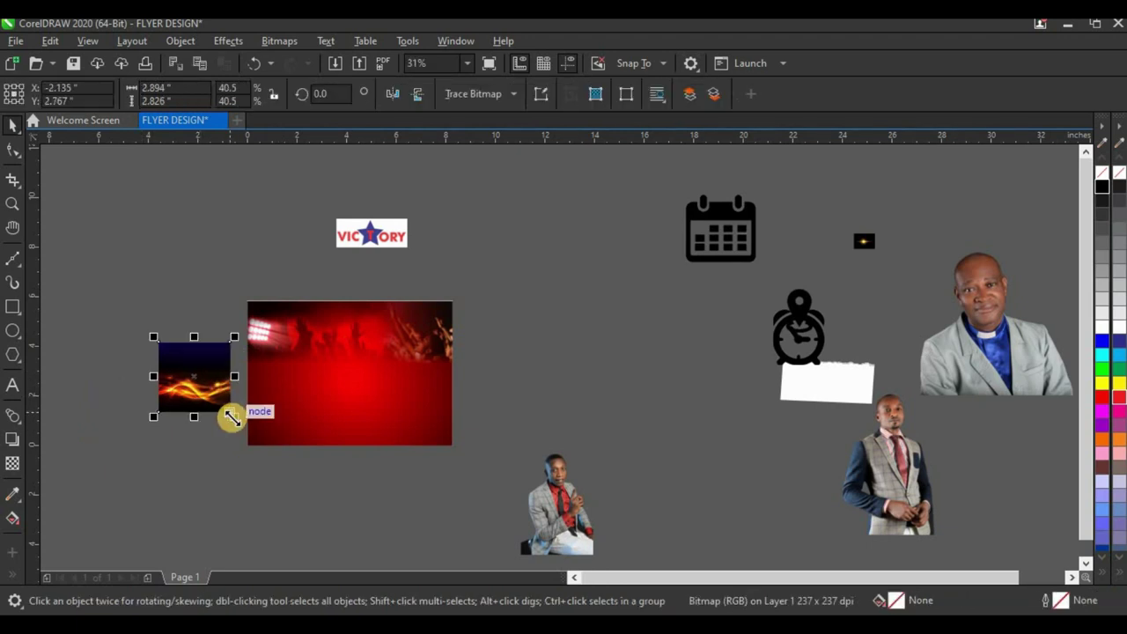
{"action": "right_click", "coordinate": [191, 390]}
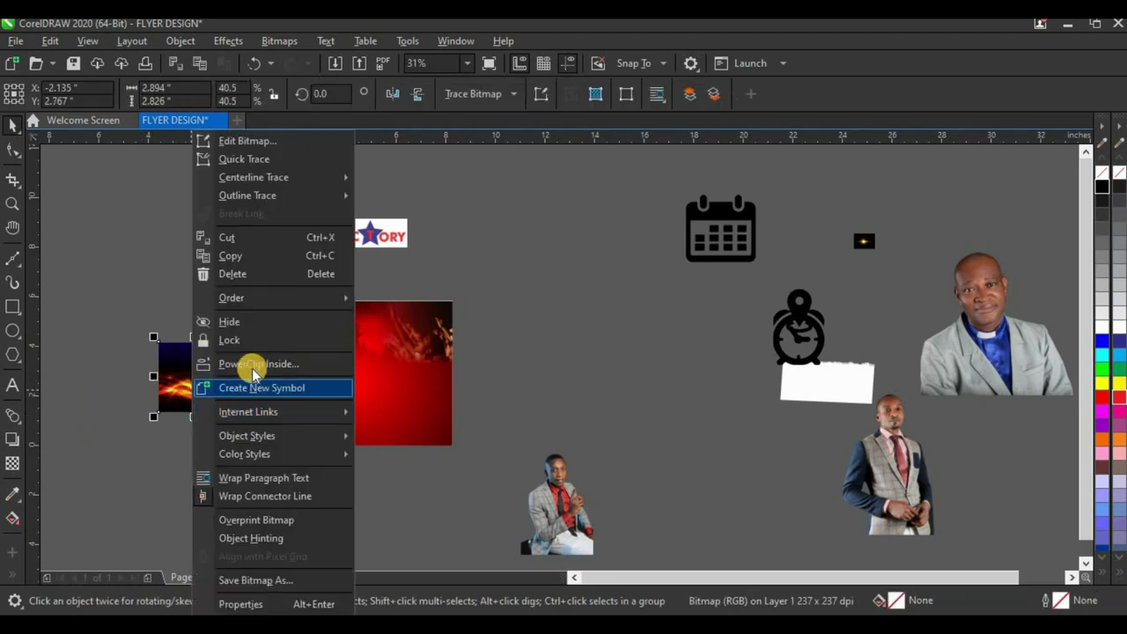
{"action": "left_click", "coordinate": [249, 368]}
{"action": "left_click", "coordinate": [334, 383]}
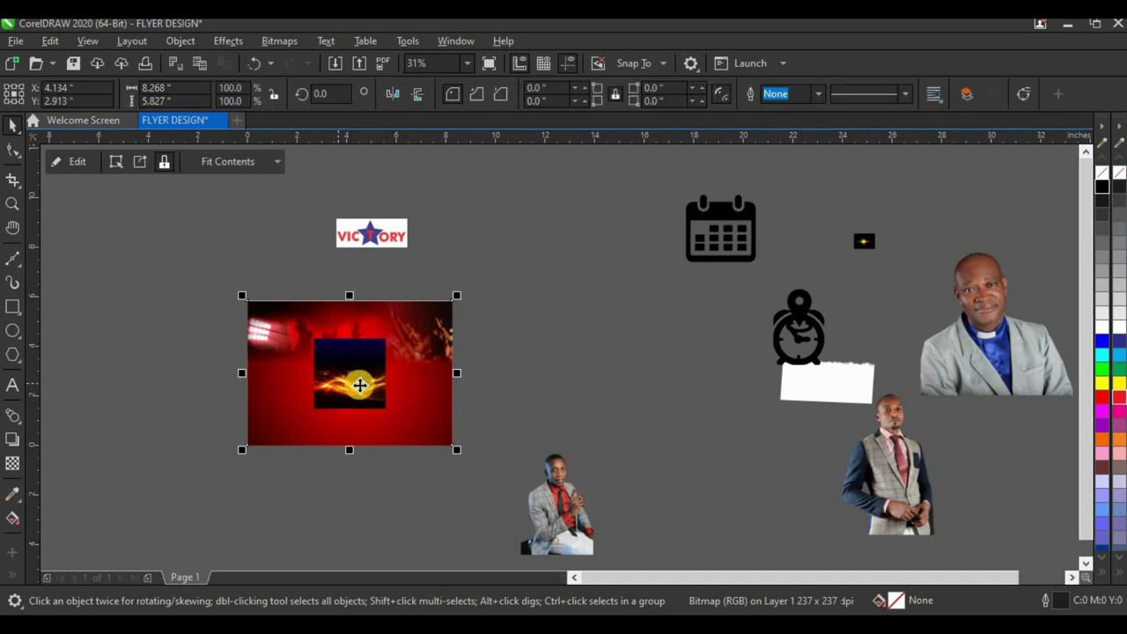
- Enlarge the clipped fiery wave image from its centre to about 8.73 by 8.53 inches so it covers the flyer
{"action": "scroll", "coordinate": [359, 385], "scroll_direction": "up", "scroll_amount": 2}
{"action": "left_click", "coordinate": [359, 380], "text": "ctrl"}
{"action": "scroll", "coordinate": [360, 380], "scroll_direction": "down", "scroll_amount": 1}
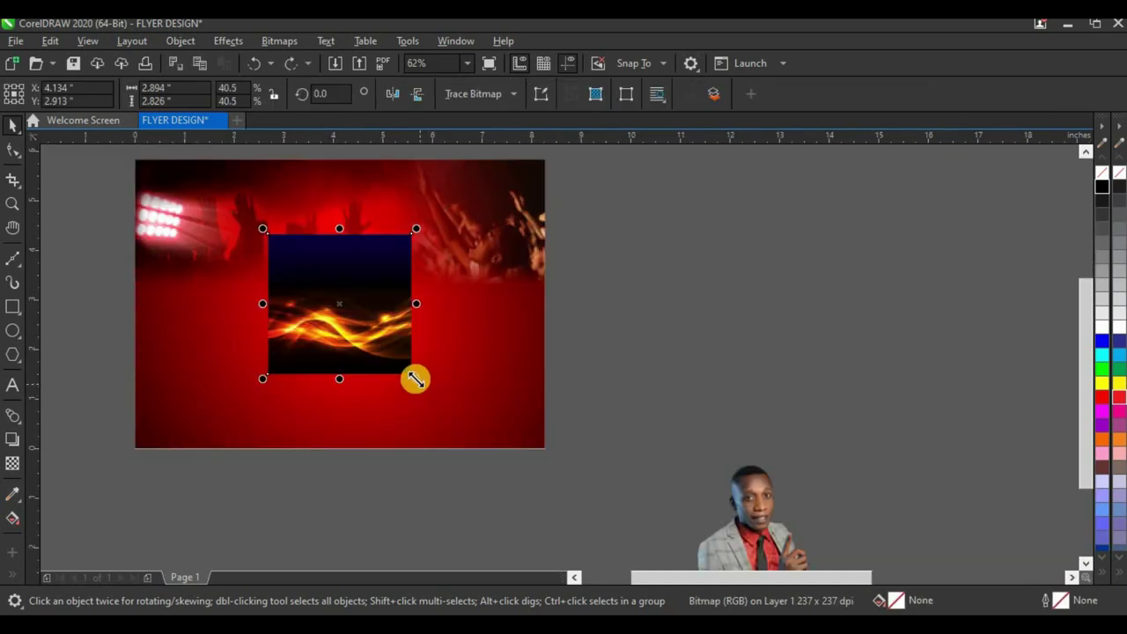
{"action": "left_click_drag", "start_coordinate": [416, 380], "coordinate": [564, 547]}
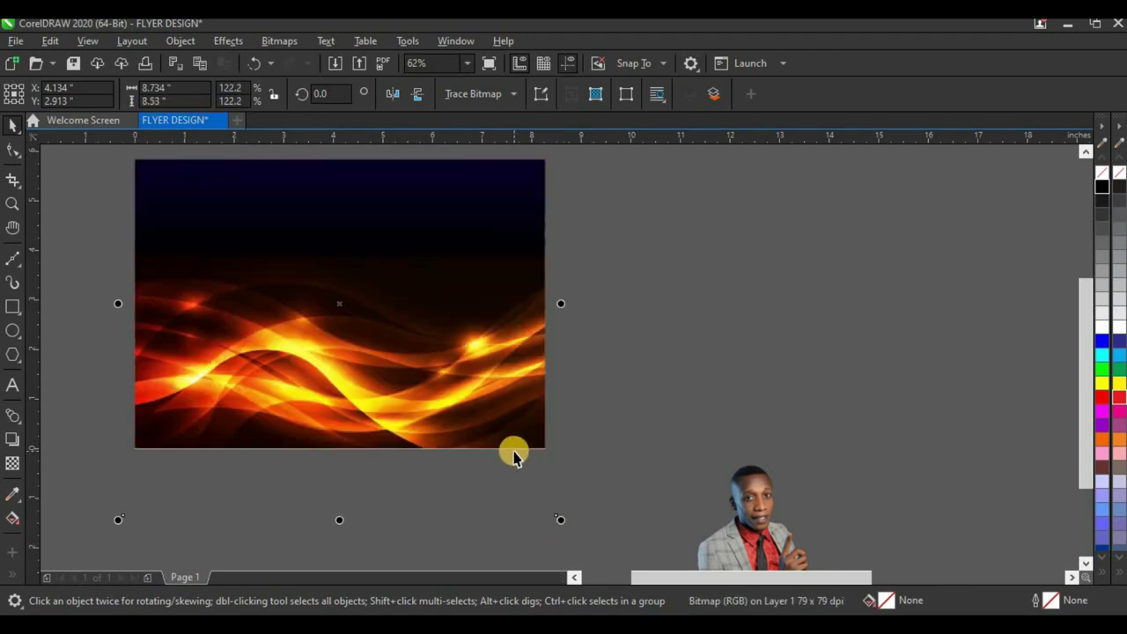
{"action": "scroll", "coordinate": [511, 440], "scroll_direction": "down", "scroll_amount": 4}
{"action": "scroll", "coordinate": [513, 419], "scroll_direction": "up", "scroll_amount": 2}
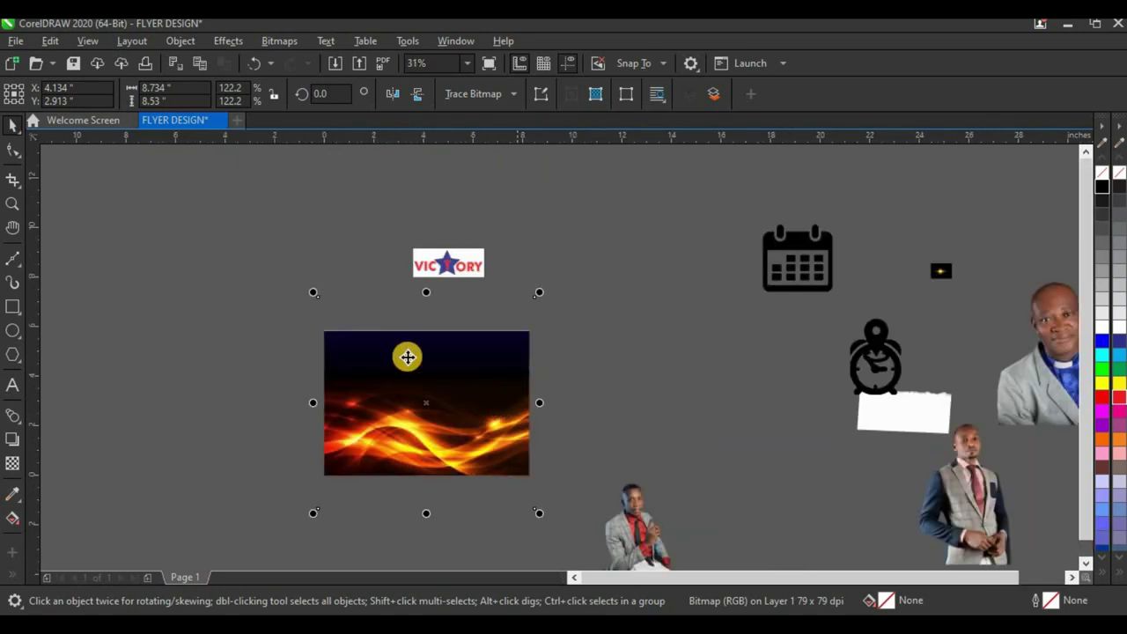
- Fade the fiery wave image's upper part with a linear transparency at about -86° and shift the image slightly upward within the flyer
{"action": "left_click", "coordinate": [13, 463]}
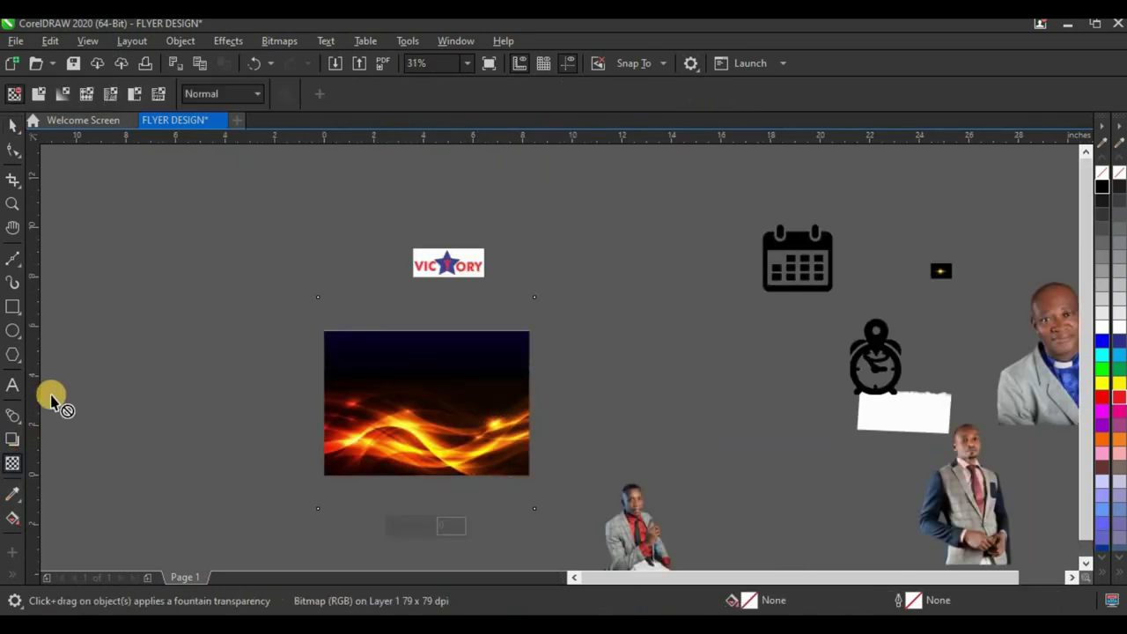
{"action": "left_click", "coordinate": [61, 95]}
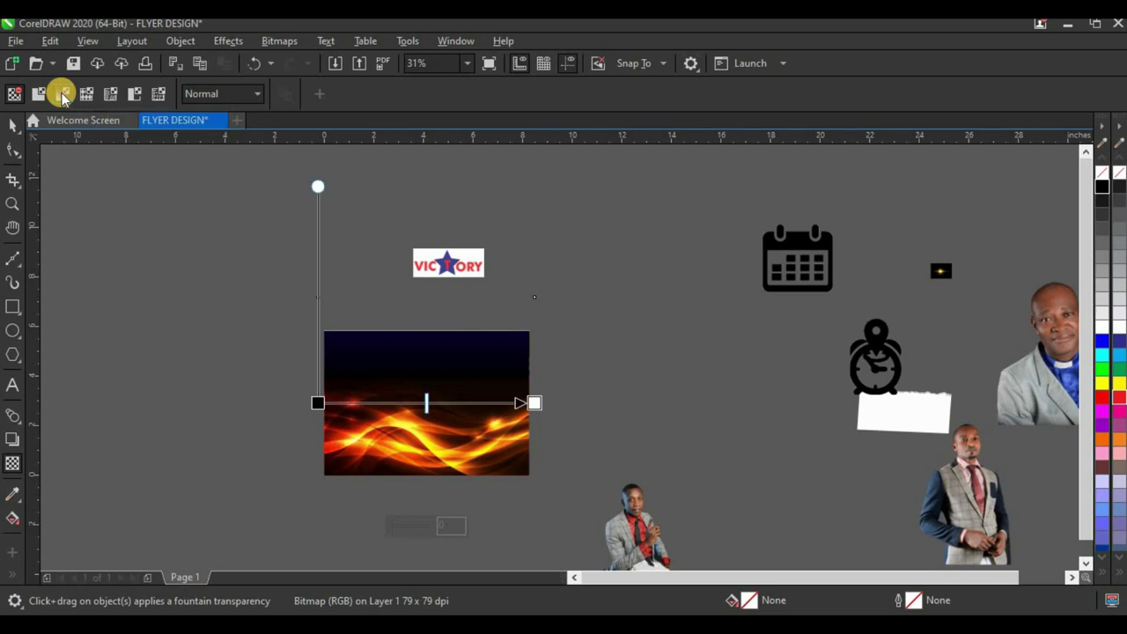
{"action": "scroll", "coordinate": [517, 426], "scroll_direction": "up", "scroll_amount": 2}
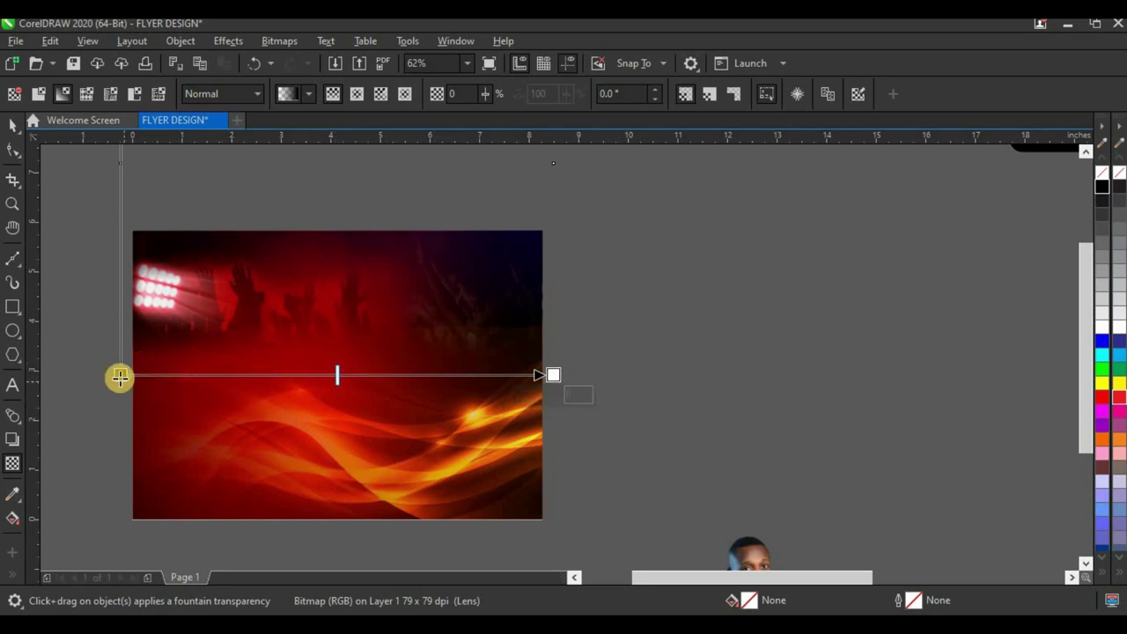
{"action": "left_click_drag", "start_coordinate": [120, 377], "coordinate": [319, 314]}
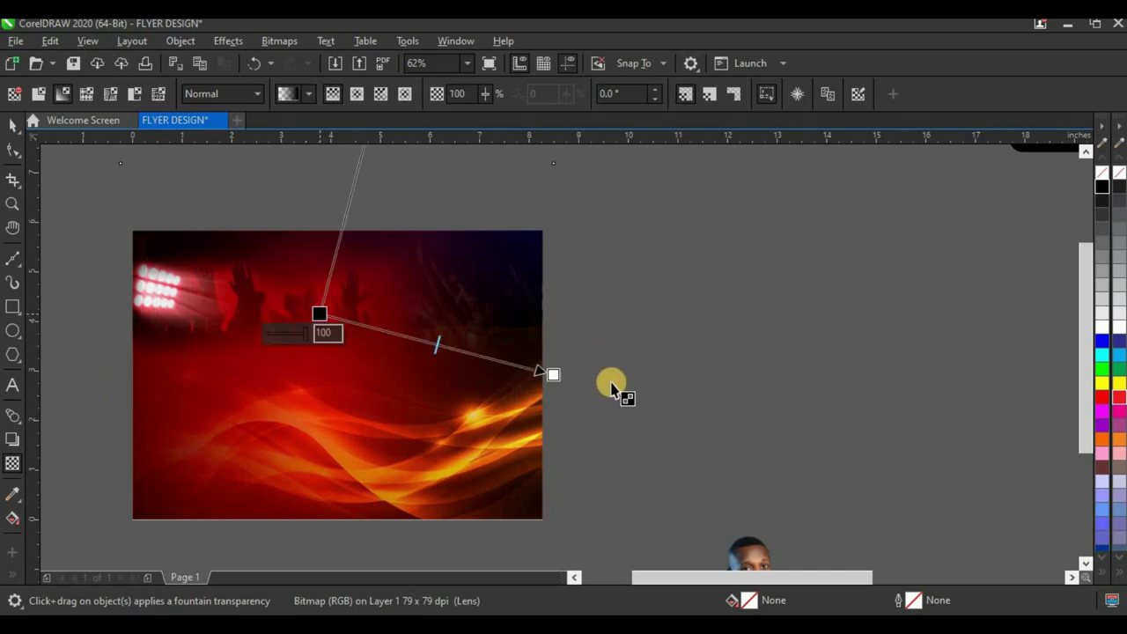
{"action": "left_click_drag", "start_coordinate": [555, 375], "coordinate": [337, 559]}
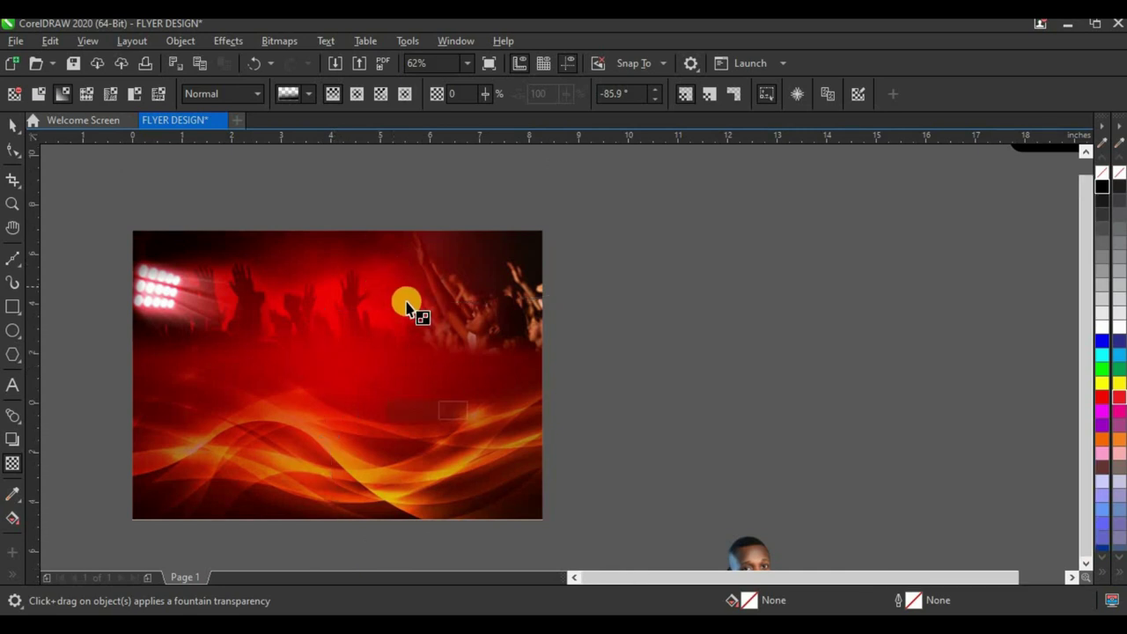
{"action": "scroll", "coordinate": [408, 308], "scroll_direction": "down", "scroll_amount": 2}
{"action": "scroll", "coordinate": [368, 333], "scroll_direction": "up", "scroll_amount": 2}
{"action": "left_click", "coordinate": [11, 124]}
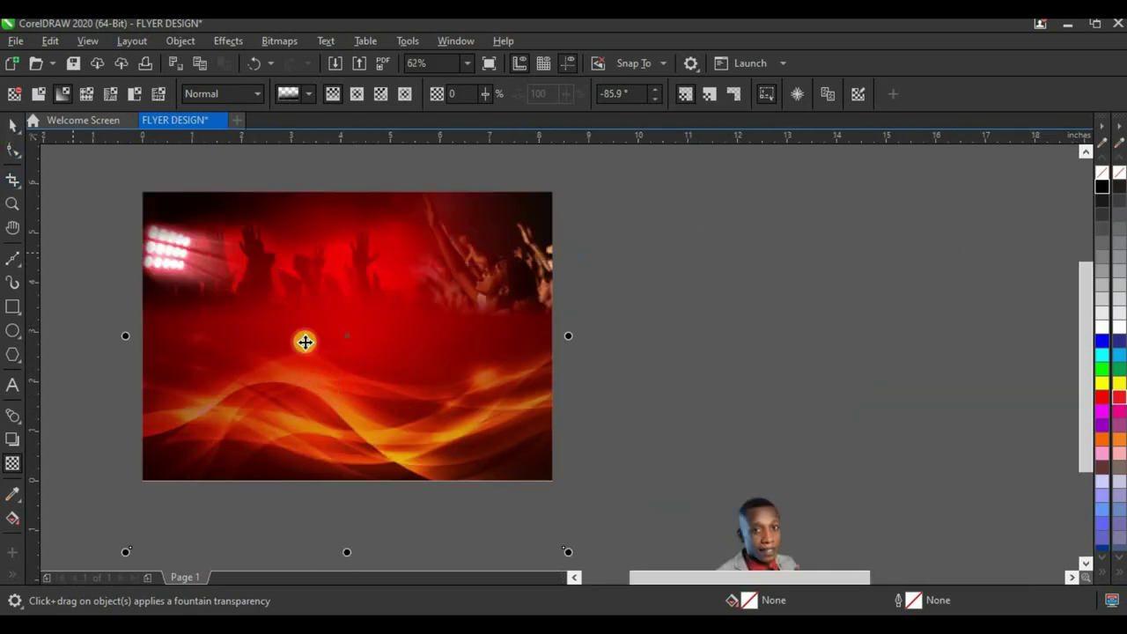
{"action": "mouse_move", "coordinate": [344, 374]}
{"action": "left_mouse_down"}
{"action": "mouse_move", "coordinate": [347, 359]}
{"action": "mouse_move", "coordinate": [358, 371]}
{"action": "left_mouse_up"}
- Move the torn paper graphic to the flyer's lower-left corner and enlarge it to about 7.04 by 3.36 inches
{"action": "scroll", "coordinate": [355, 322], "scroll_direction": "down", "scroll_amount": 1}
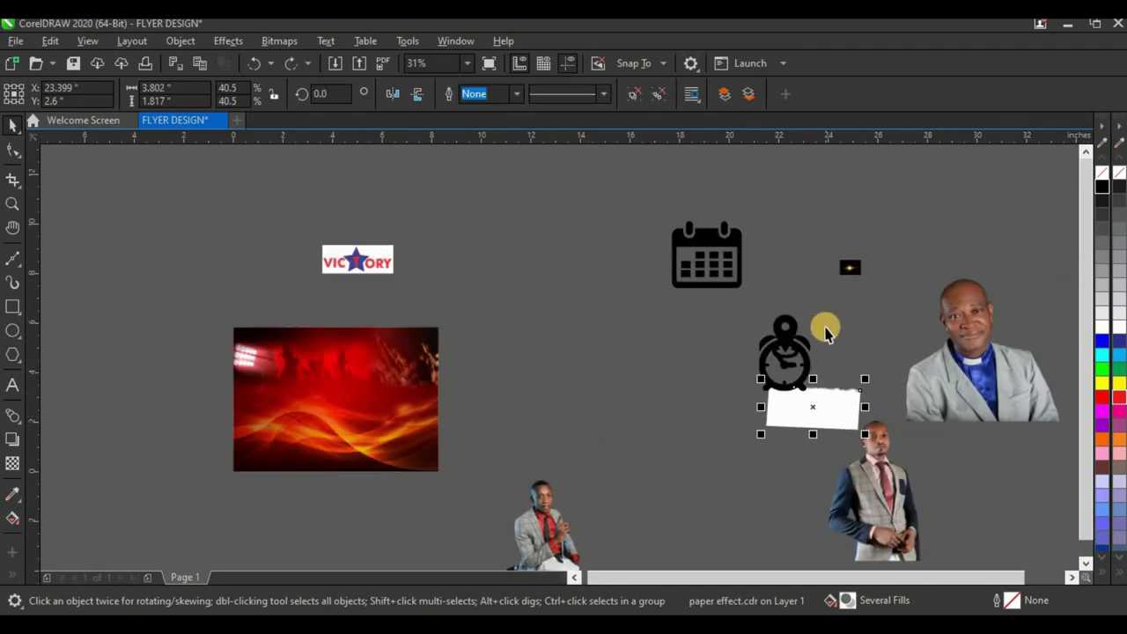
{"action": "left_click_drag", "start_coordinate": [817, 413], "coordinate": [273, 504]}
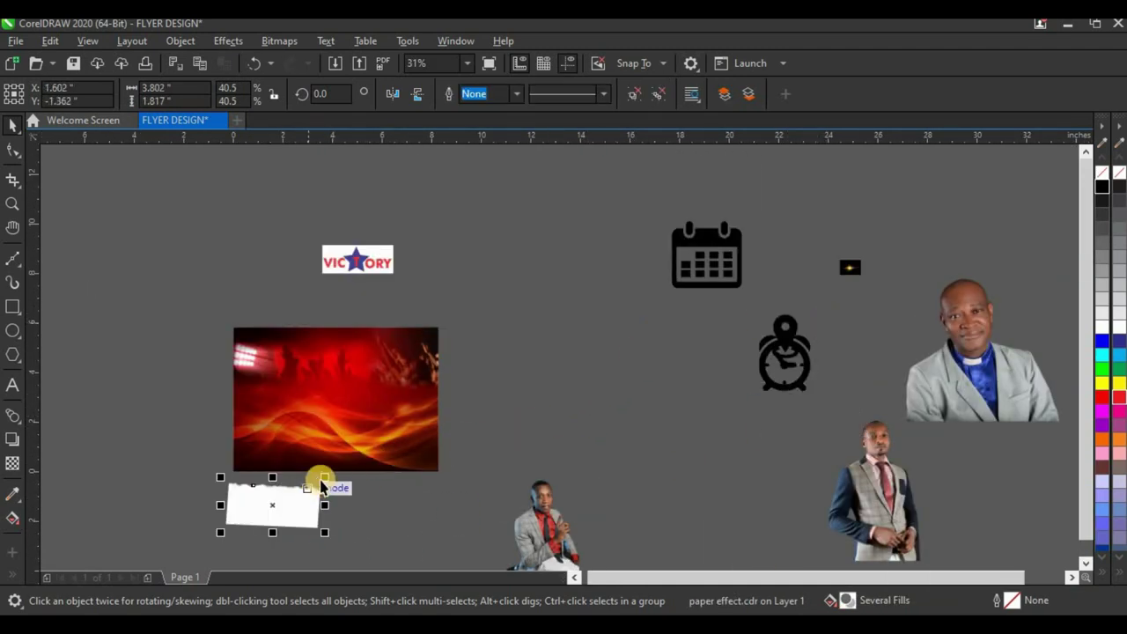
{"action": "left_click_drag", "start_coordinate": [345, 468], "coordinate": [404, 431]}
{"action": "scroll", "coordinate": [315, 452], "scroll_direction": "up", "scroll_amount": 6}
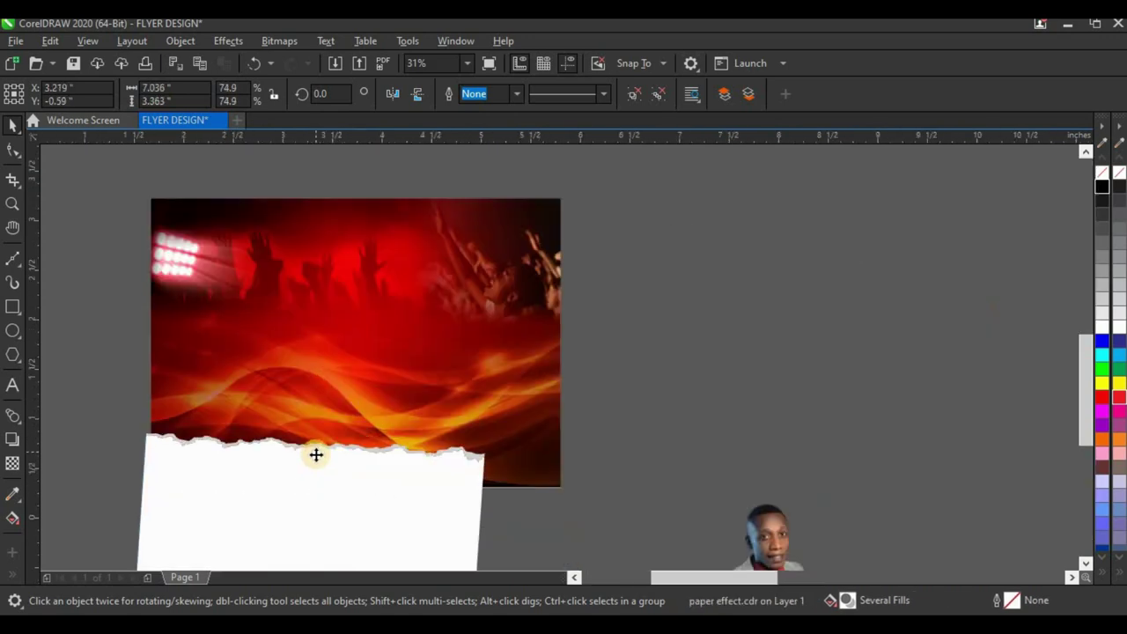
- PowerClip the torn paper graphic inside the flyer's background rectangle
{"action": "scroll", "coordinate": [343, 502], "scroll_direction": "down", "scroll_amount": 5}
{"action": "right_click", "coordinate": [331, 511]}
{"action": "left_click", "coordinate": [410, 225]}
{"action": "left_click", "coordinate": [361, 349]}
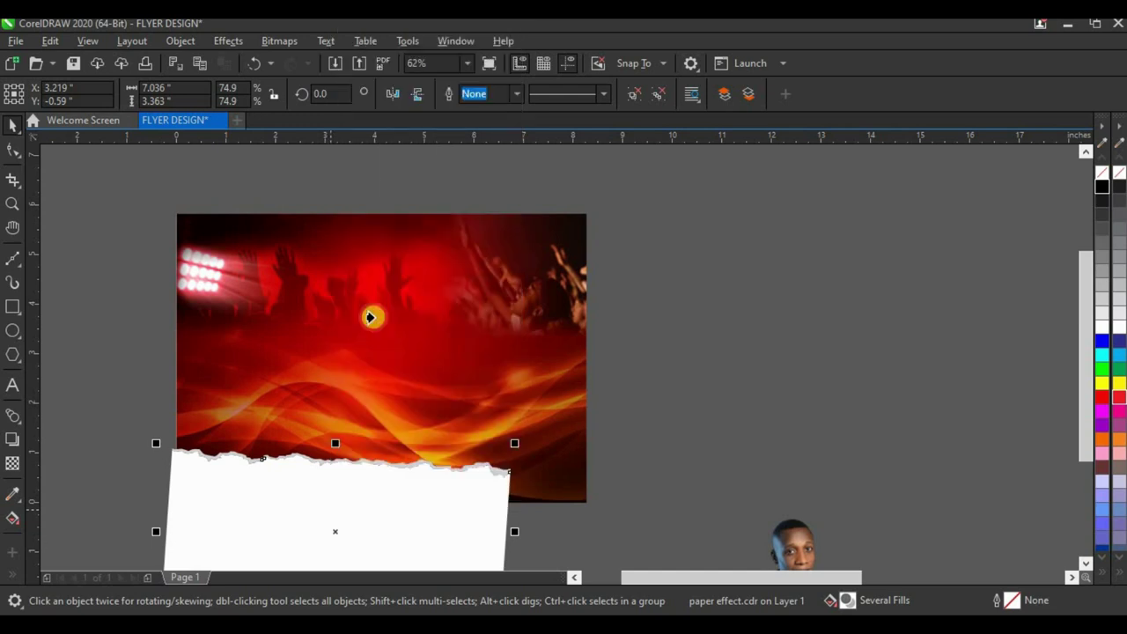
{"action": "left_click", "coordinate": [361, 349]}
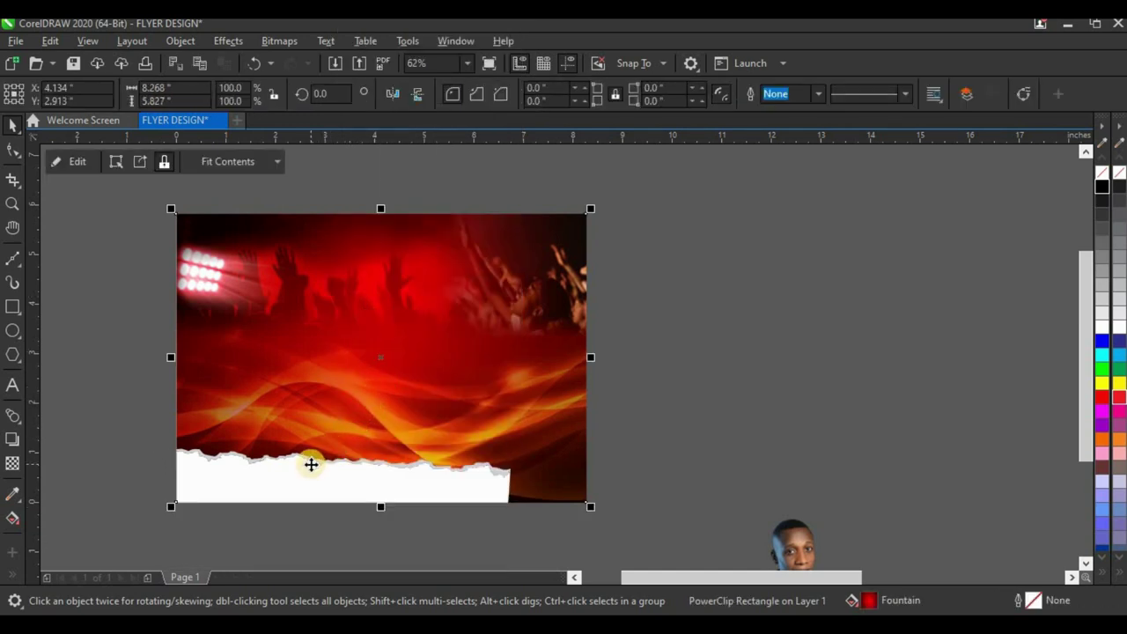
- Enlarge the clipped torn paper to span the flyer's full width and reposition it along the lower edge
{"action": "left_click", "coordinate": [338, 465], "text": "alt"}
{"action": "mouse_move", "coordinate": [337, 466]}
{"action": "left_mouse_down"}
{"action": "mouse_move", "coordinate": [392, 470]}
{"action": "mouse_move", "coordinate": [326, 471]}
{"action": "left_mouse_up"}
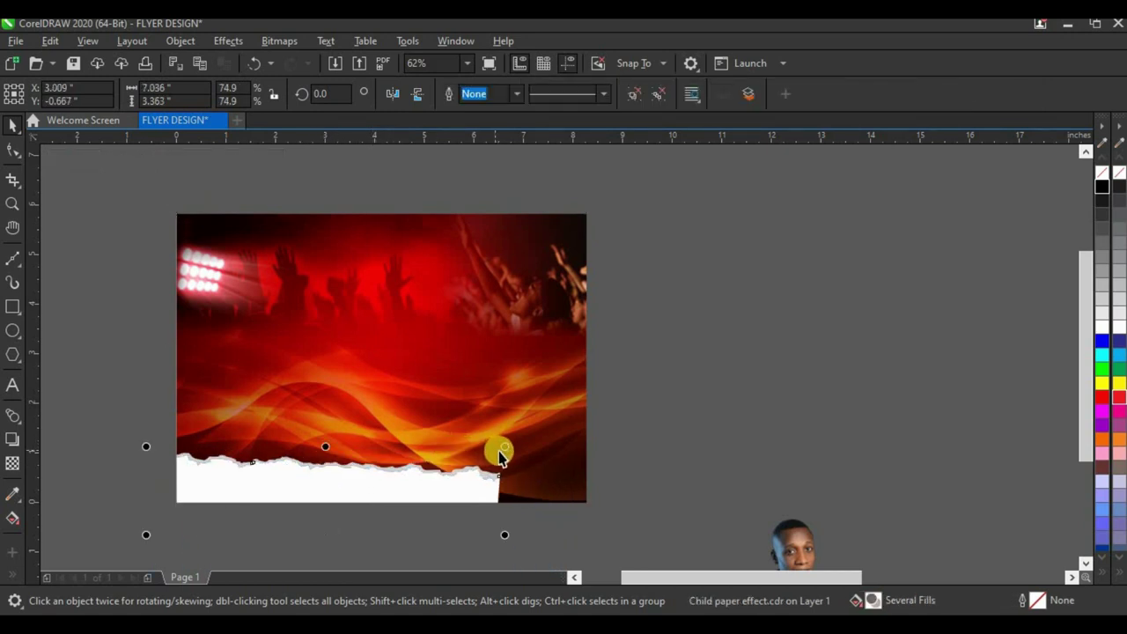
{"action": "left_click_drag", "start_coordinate": [515, 440], "coordinate": [636, 381]}
{"action": "left_click_drag", "start_coordinate": [420, 453], "coordinate": [403, 475]}
{"action": "left_click", "coordinate": [408, 466]}
{"action": "left_click", "coordinate": [417, 454]}
{"action": "scroll", "coordinate": [418, 454], "scroll_direction": "down", "scroll_amount": 3}
{"action": "key", "text": "Escape"}
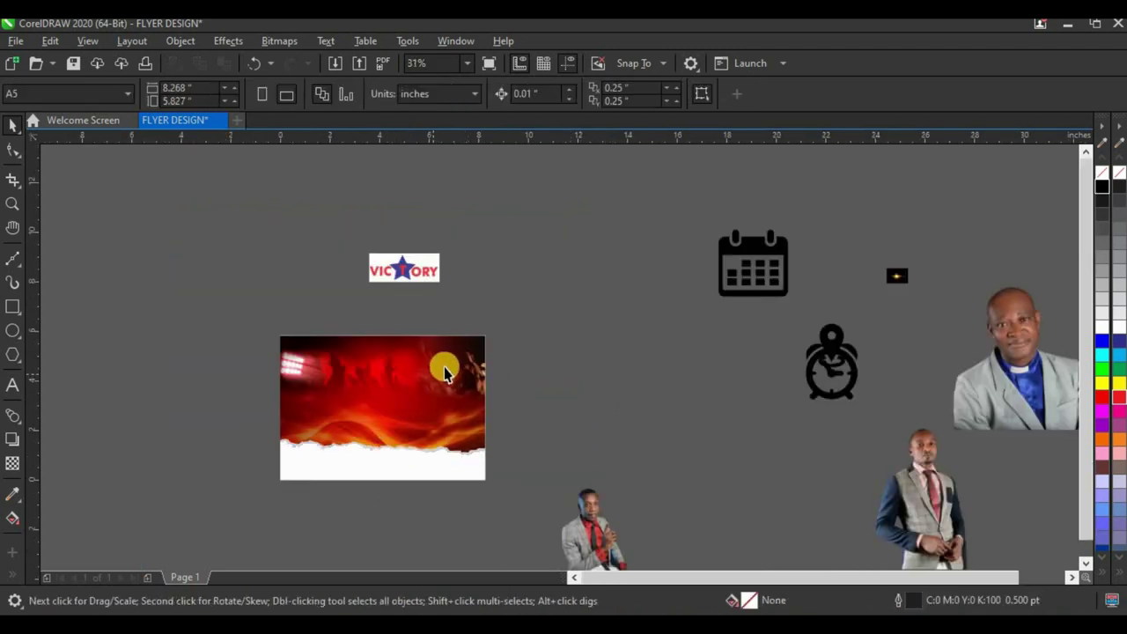
- Bring the standing man's portrait below the flyer and place the clergyman's portrait to the right of the seated man's portrait
{"action": "scroll", "coordinate": [411, 334], "scroll_direction": "down", "scroll_amount": 5}
{"action": "scroll", "coordinate": [422, 371], "scroll_direction": "up", "scroll_amount": 2}
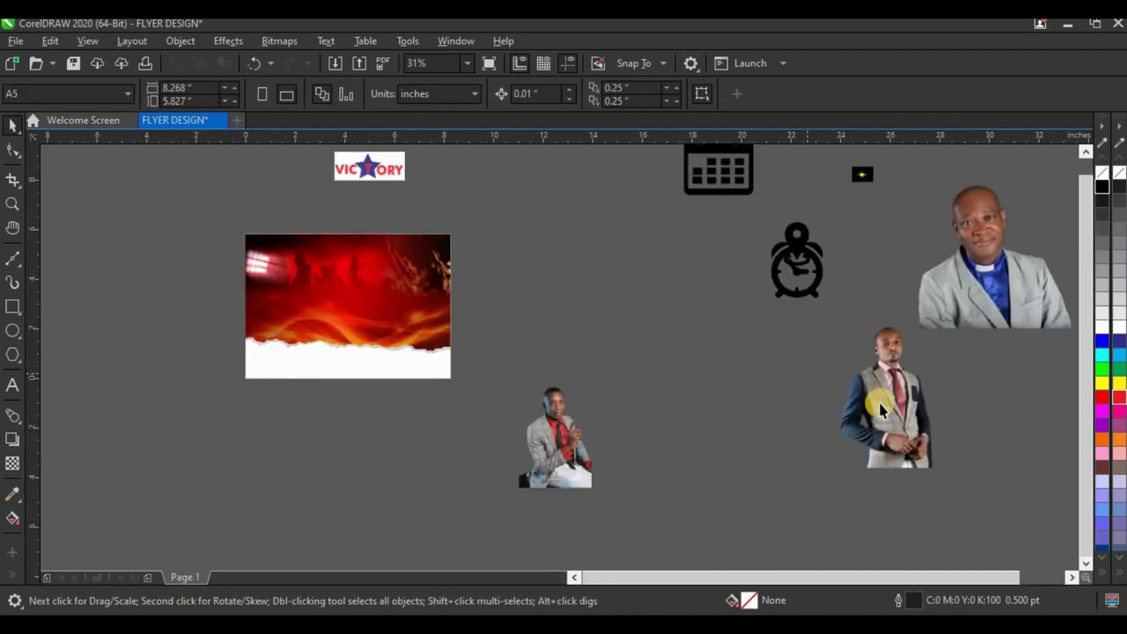
{"action": "left_click_drag", "start_coordinate": [885, 406], "coordinate": [413, 495]}
{"action": "left_click_drag", "start_coordinate": [949, 339], "coordinate": [304, 480]}
{"action": "scroll", "coordinate": [444, 434], "scroll_direction": "down", "scroll_amount": 2}
{"action": "scroll", "coordinate": [440, 464], "scroll_direction": "up", "scroll_amount": 2}
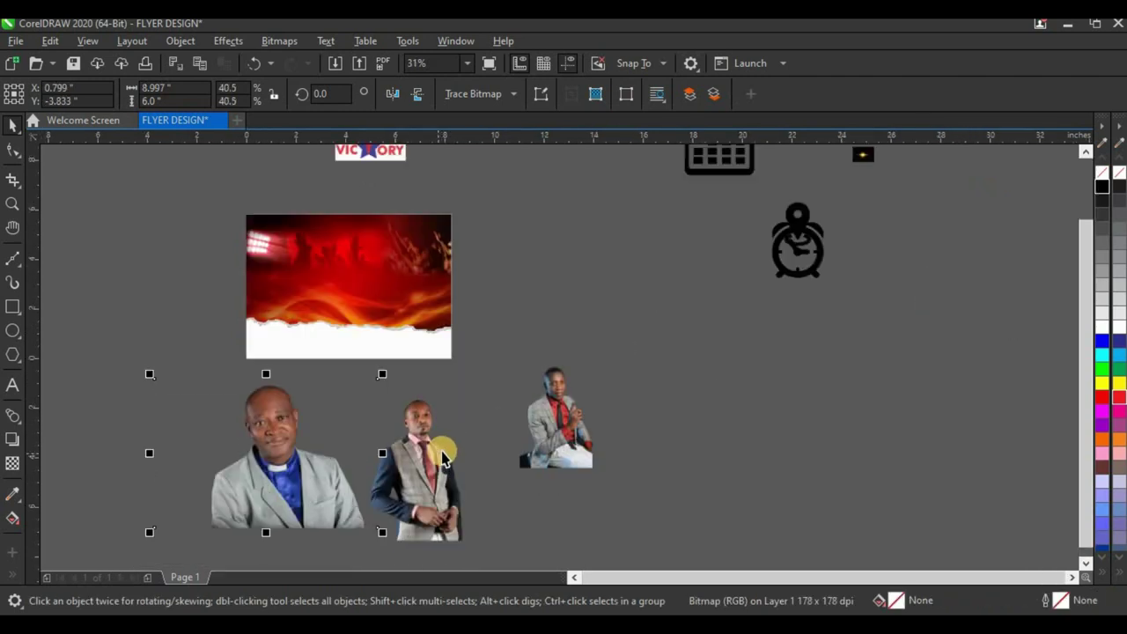
{"action": "scroll", "coordinate": [269, 468], "scroll_direction": "down", "scroll_amount": 2}
{"action": "scroll", "coordinate": [269, 469], "scroll_direction": "up", "scroll_amount": 2}
{"action": "left_click_drag", "start_coordinate": [270, 470], "coordinate": [697, 463]}
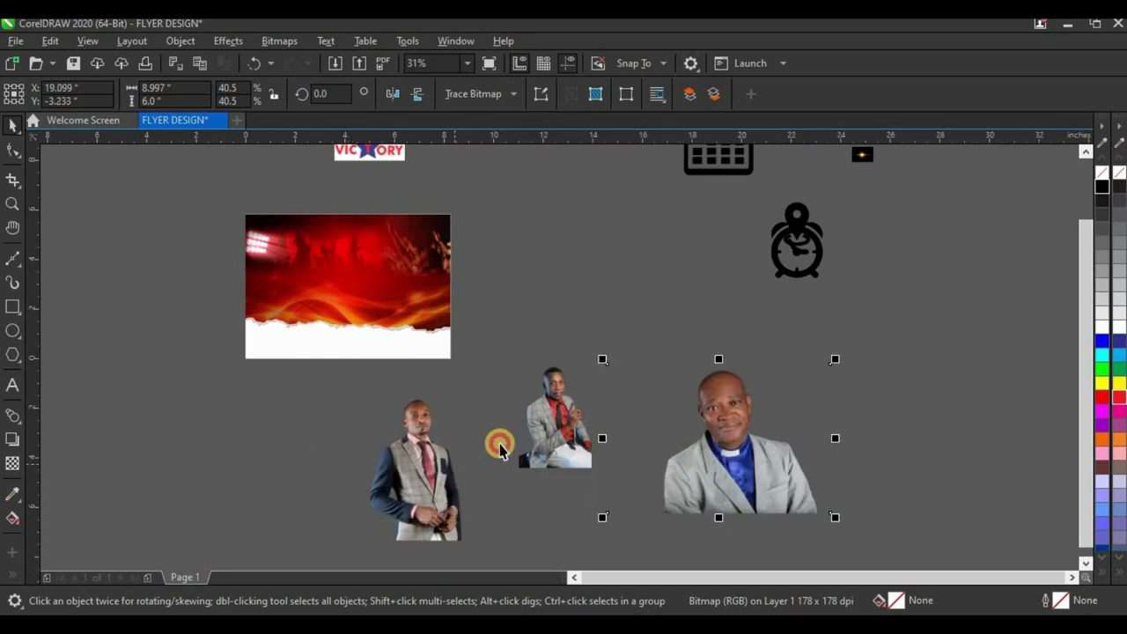
- Move the standing man's portrait behind the clergyman's right-hand side and enlarge it to about 6.19 by 9.28 inches
{"action": "left_click", "coordinate": [455, 461]}
{"action": "scroll", "coordinate": [298, 450], "scroll_direction": "down", "scroll_amount": 2}
{"action": "scroll", "coordinate": [507, 458], "scroll_direction": "up", "scroll_amount": 2}
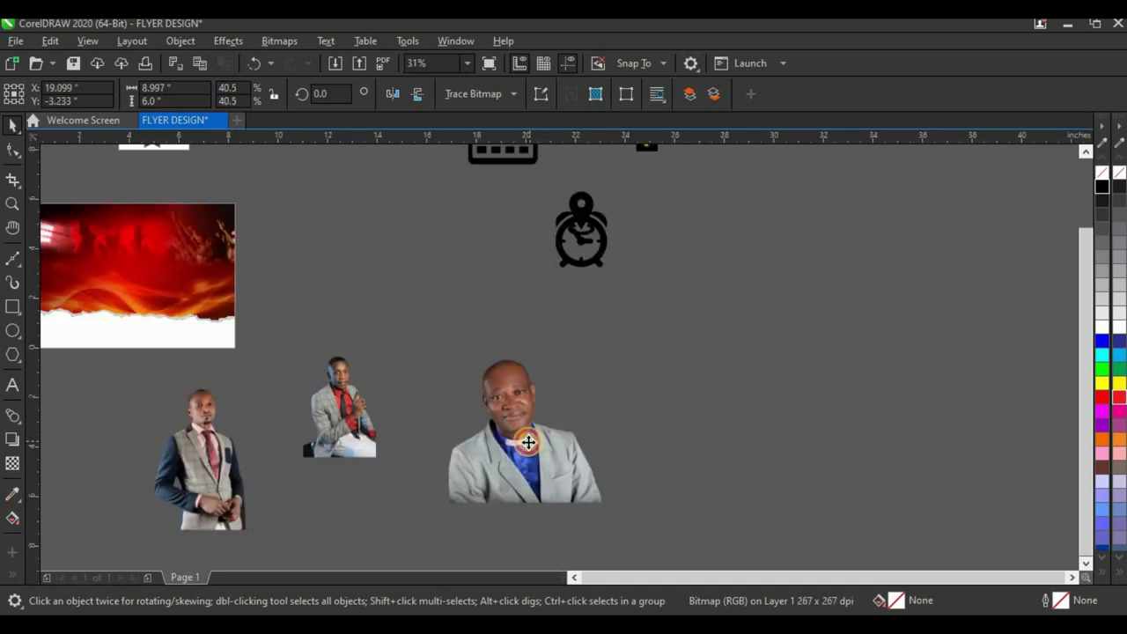
{"action": "left_click_drag", "start_coordinate": [187, 469], "coordinate": [595, 473]}
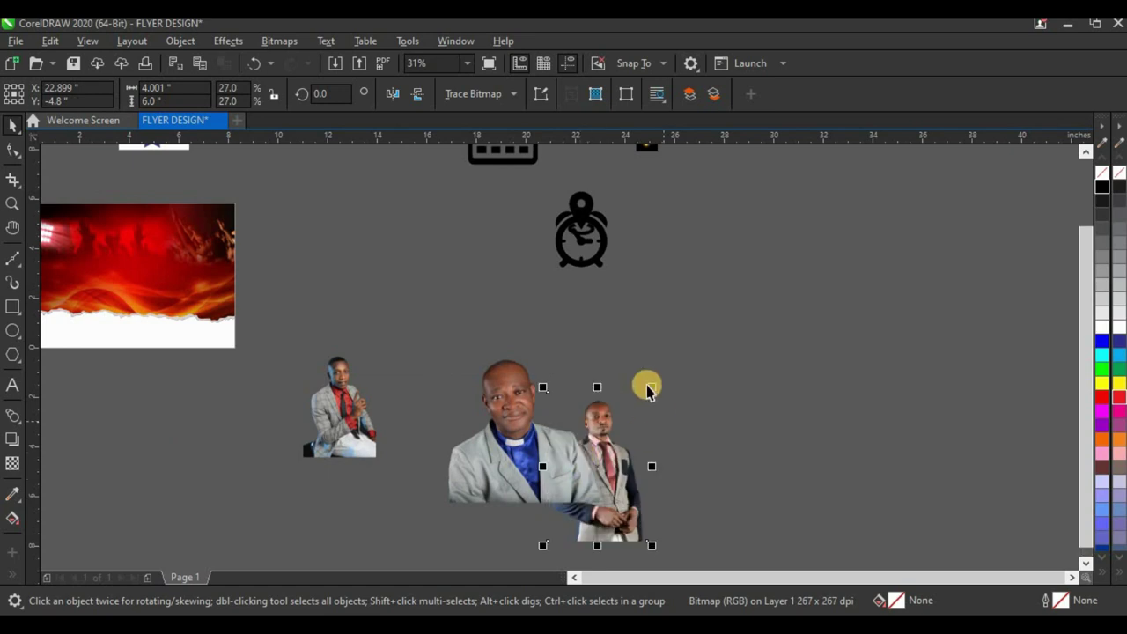
{"action": "left_click_drag", "start_coordinate": [651, 390], "coordinate": [687, 376]}
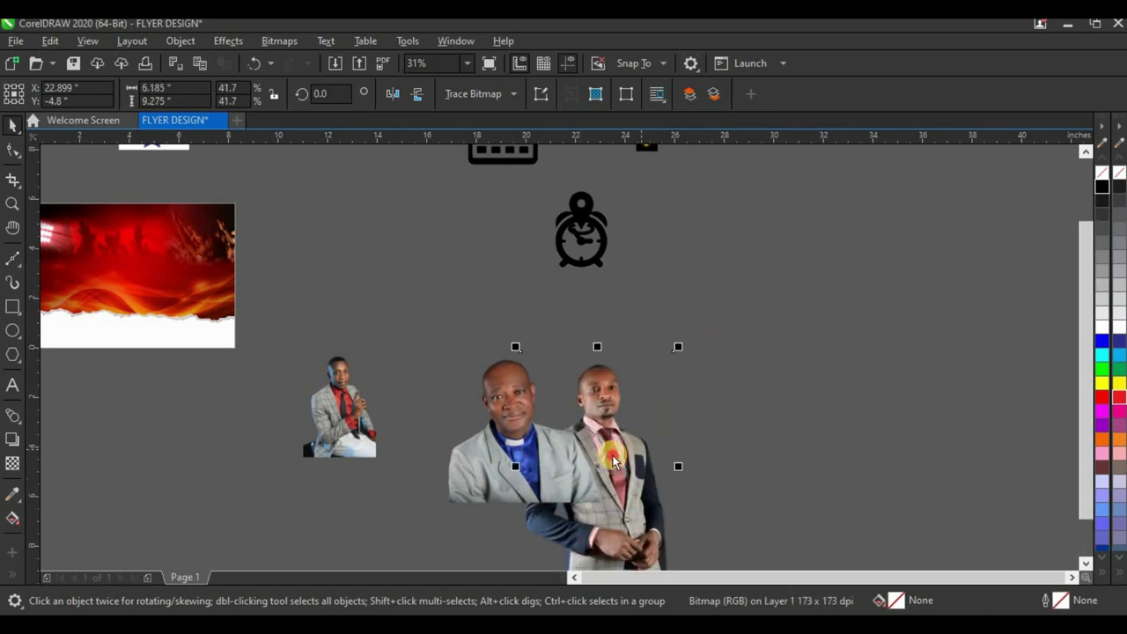
{"action": "left_click_drag", "start_coordinate": [656, 435], "coordinate": [598, 449]}
{"action": "scroll", "coordinate": [598, 450], "scroll_direction": "up", "scroll_amount": 2}
{"action": "scroll", "coordinate": [498, 461], "scroll_direction": "down", "scroll_amount": 2}
{"action": "left_click_drag", "start_coordinate": [499, 516], "coordinate": [517, 533]}
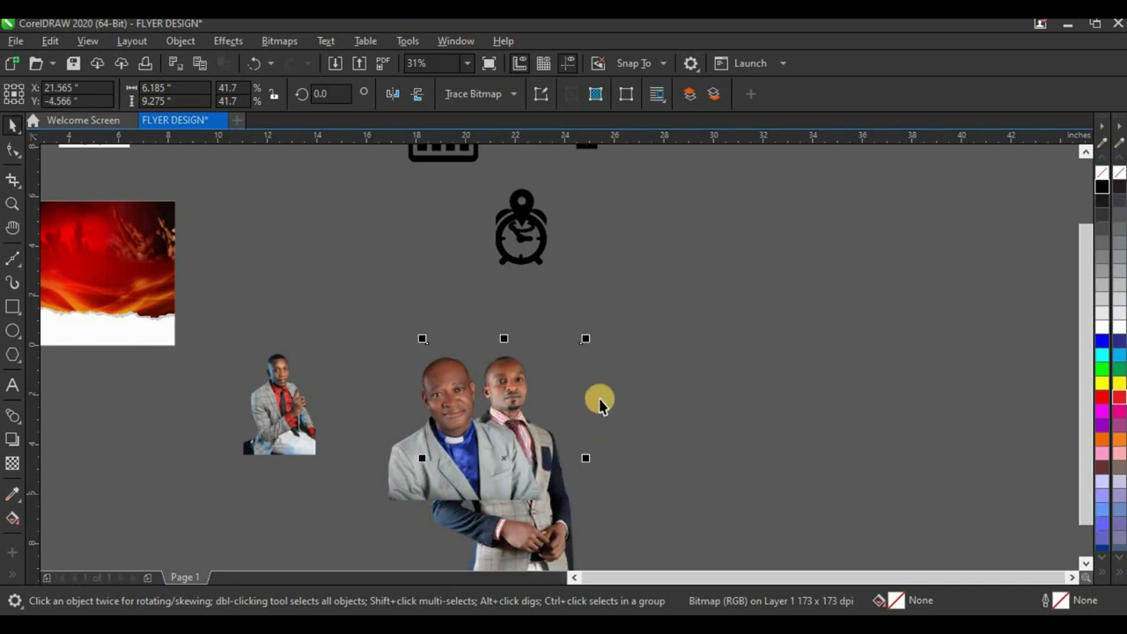
- Enlarge the standing man's portrait from its centre to about 6.43 by 9.64 inches and adjust its position beside the clergyman
{"action": "scroll", "coordinate": [561, 401], "scroll_direction": "up", "scroll_amount": 2}
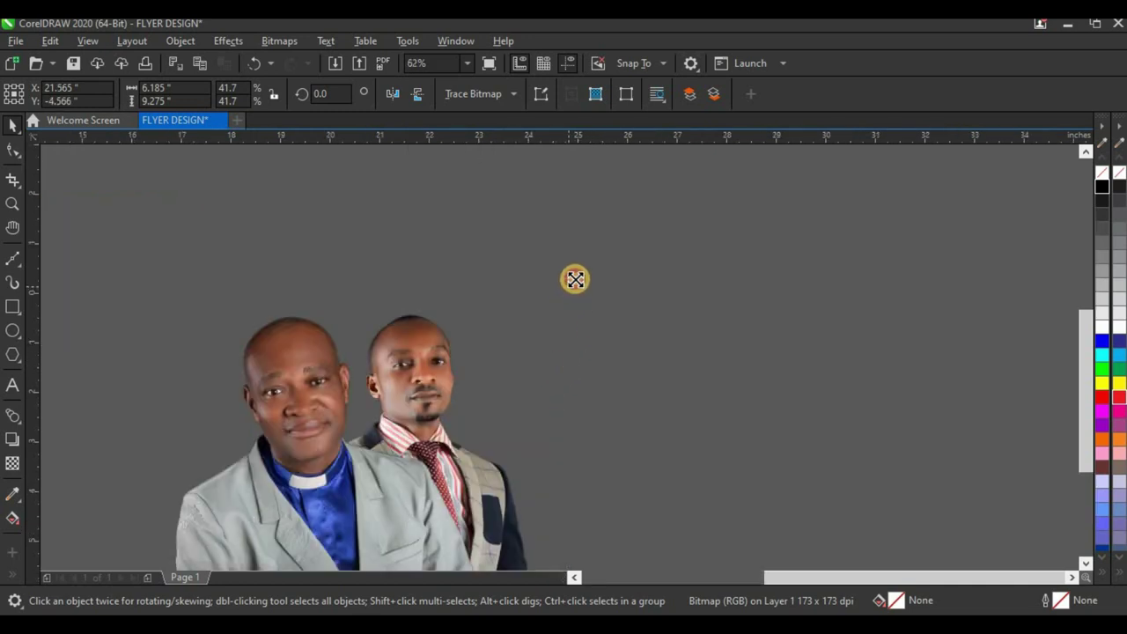
{"action": "left_click_drag", "start_coordinate": [573, 282], "coordinate": [578, 274]}
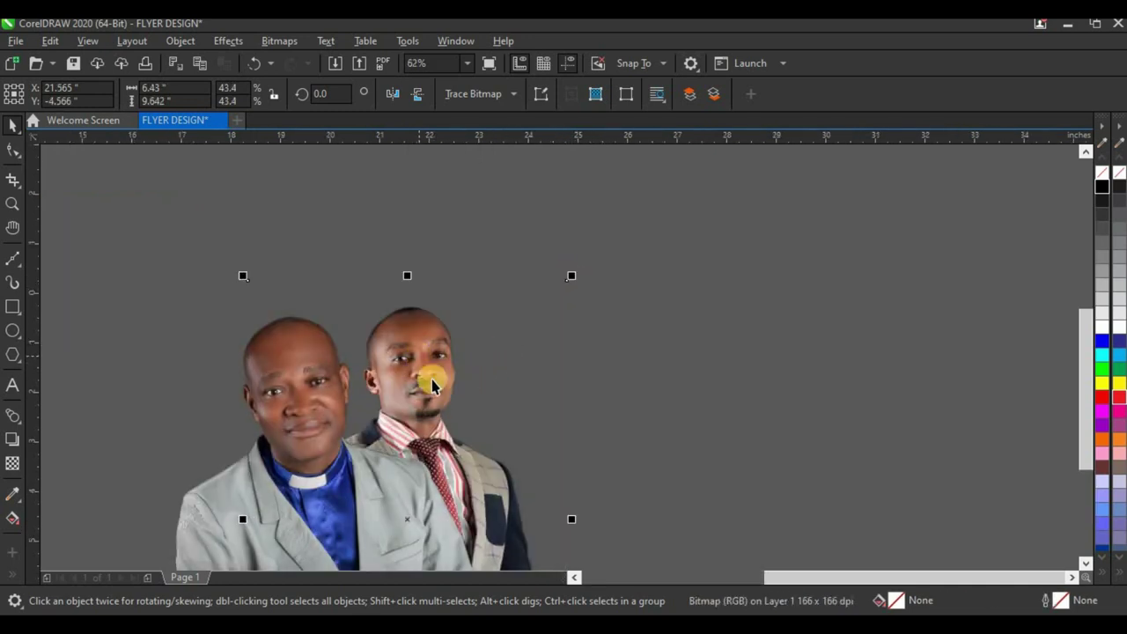
{"action": "scroll", "coordinate": [419, 365], "scroll_direction": "down", "scroll_amount": 2}
{"action": "scroll", "coordinate": [396, 447], "scroll_direction": "up", "scroll_amount": 2}
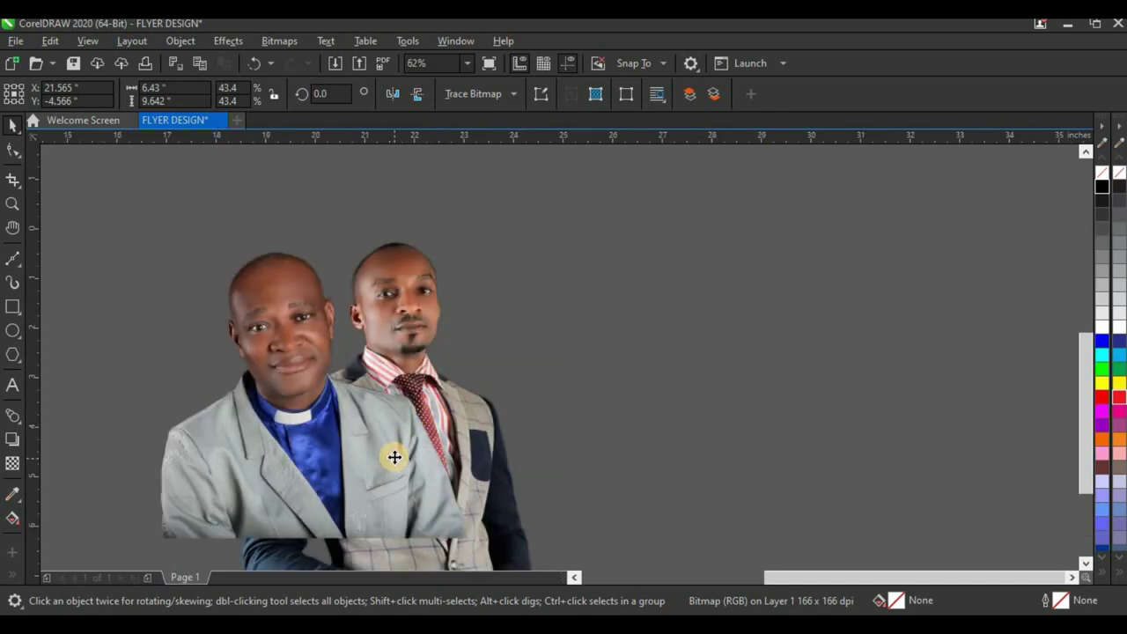
{"action": "scroll", "coordinate": [496, 428], "scroll_direction": "down", "scroll_amount": 2}
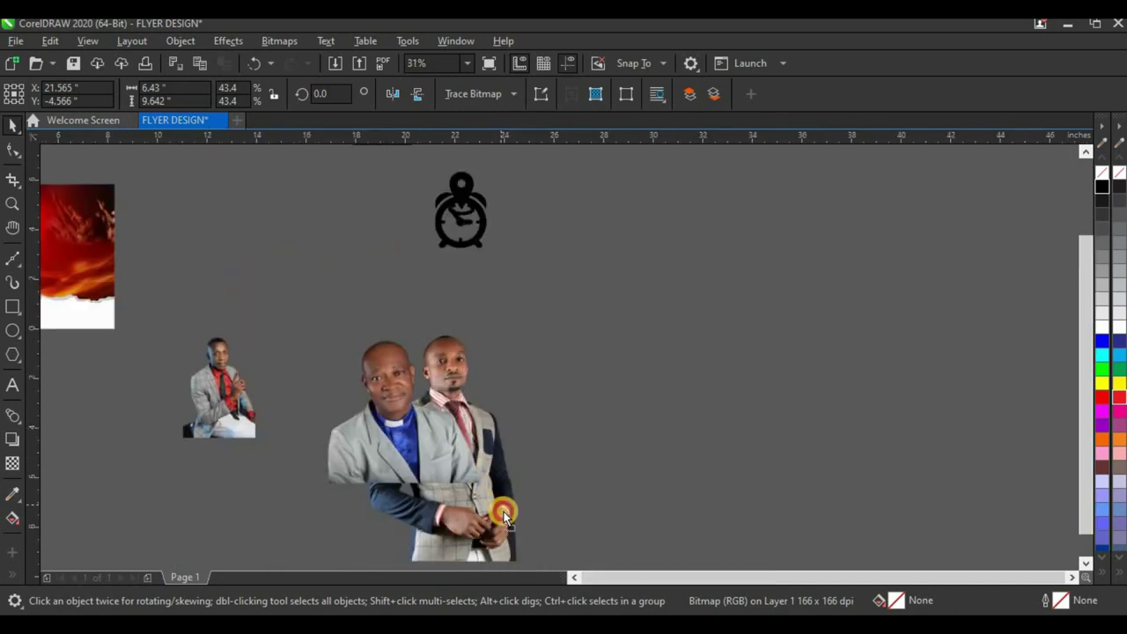
{"action": "left_click_drag", "start_coordinate": [503, 515], "coordinate": [507, 522]}
- Place the red-shirted man's portrait behind the clergyman's left-hand side and resize it to about 6.39 by 9.58 inches
{"action": "left_click", "coordinate": [262, 436]}
{"action": "left_click_drag", "start_coordinate": [262, 441], "coordinate": [319, 529]}
{"action": "left_click_drag", "start_coordinate": [307, 467], "coordinate": [309, 490]}
{"action": "key", "text": "ctrl+z"}
{"action": "left_click_drag", "start_coordinate": [262, 519], "coordinate": [290, 529]}
{"action": "scroll", "coordinate": [367, 391], "scroll_direction": "up", "scroll_amount": 2}
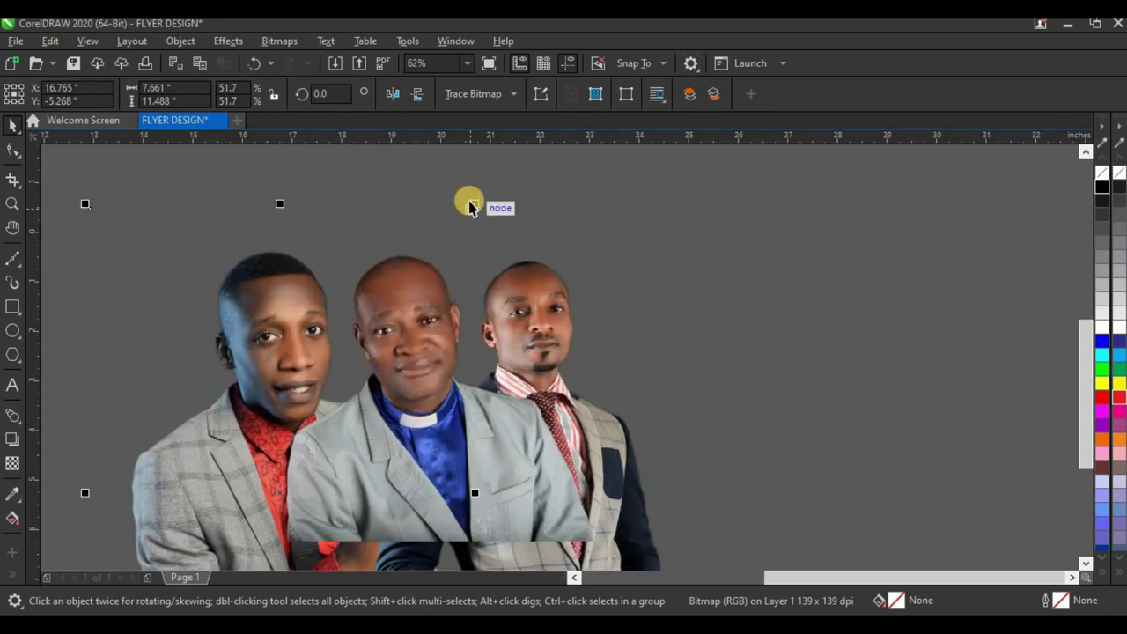
{"action": "left_click_drag", "start_coordinate": [473, 202], "coordinate": [443, 252]}
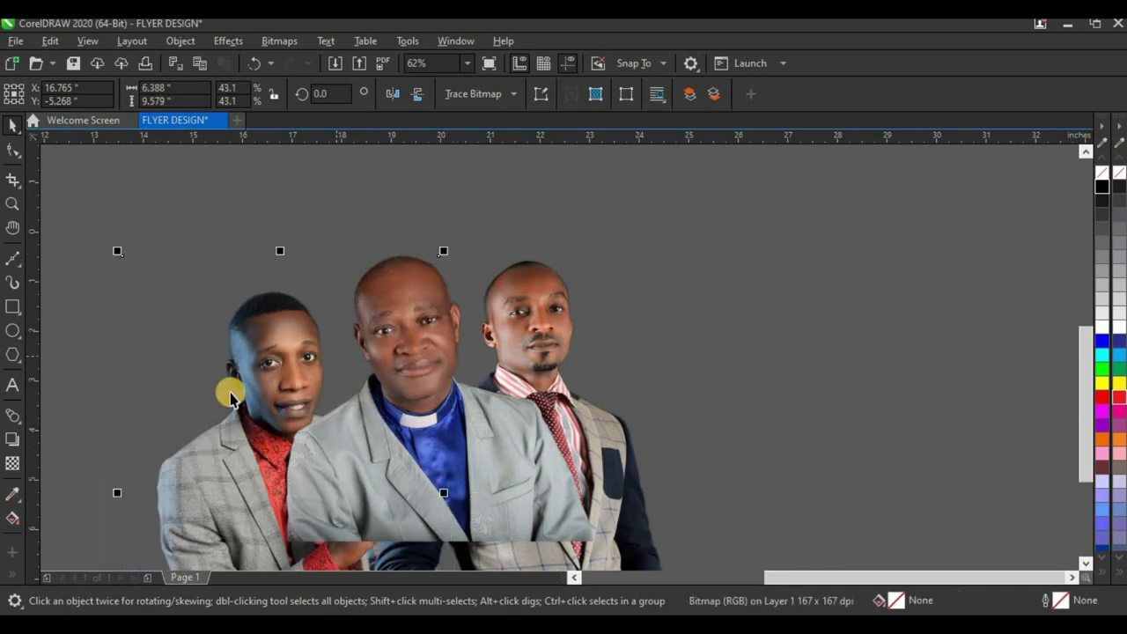
- Shift the red-shirted man's portrait closer to the clergyman and reduce it slightly to balance the three heads
{"action": "scroll", "coordinate": [267, 369], "scroll_direction": "down", "scroll_amount": 4}
{"action": "scroll", "coordinate": [254, 329], "scroll_direction": "up", "scroll_amount": 2}
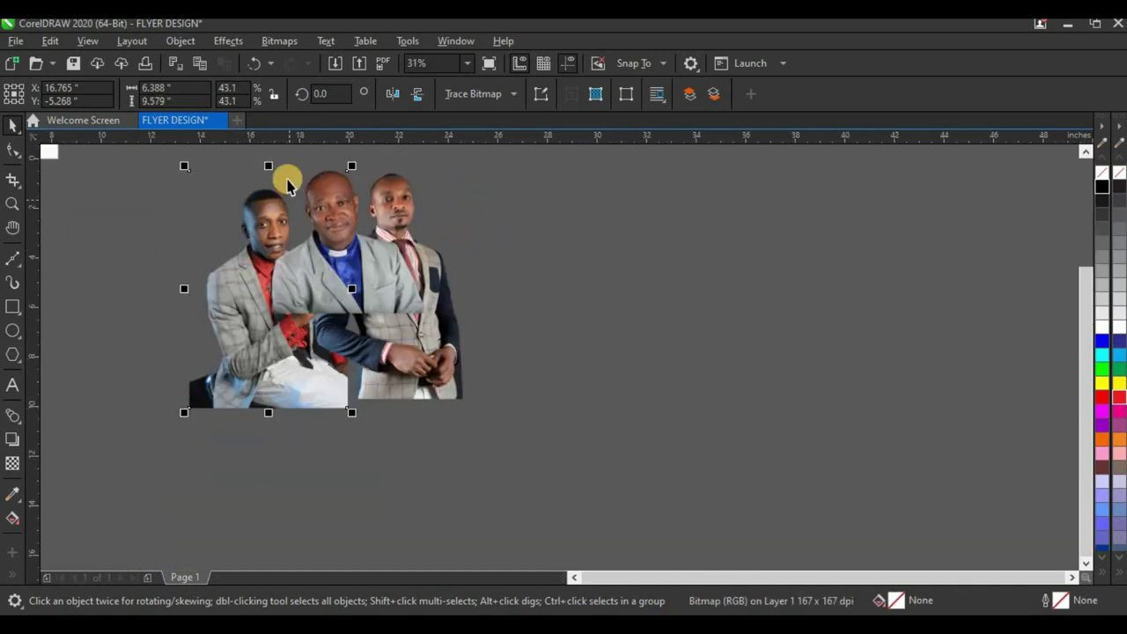
{"action": "scroll", "coordinate": [288, 182], "scroll_direction": "up", "scroll_amount": 2}
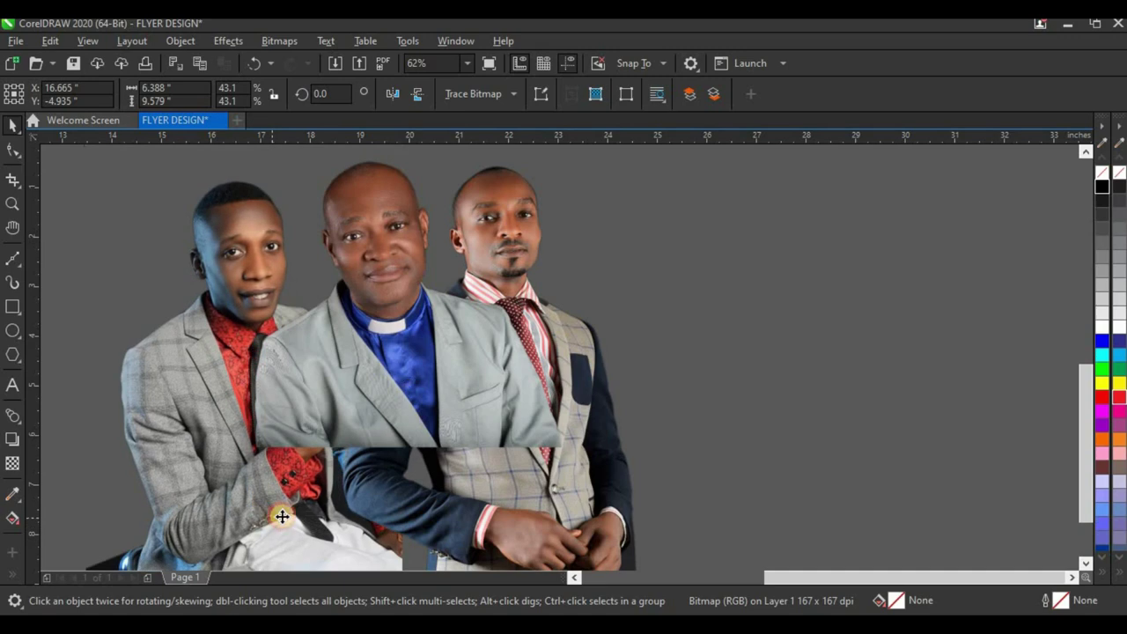
{"action": "scroll", "coordinate": [326, 403], "scroll_direction": "down", "scroll_amount": 2}
{"action": "scroll", "coordinate": [328, 450], "scroll_direction": "up", "scroll_amount": 2}
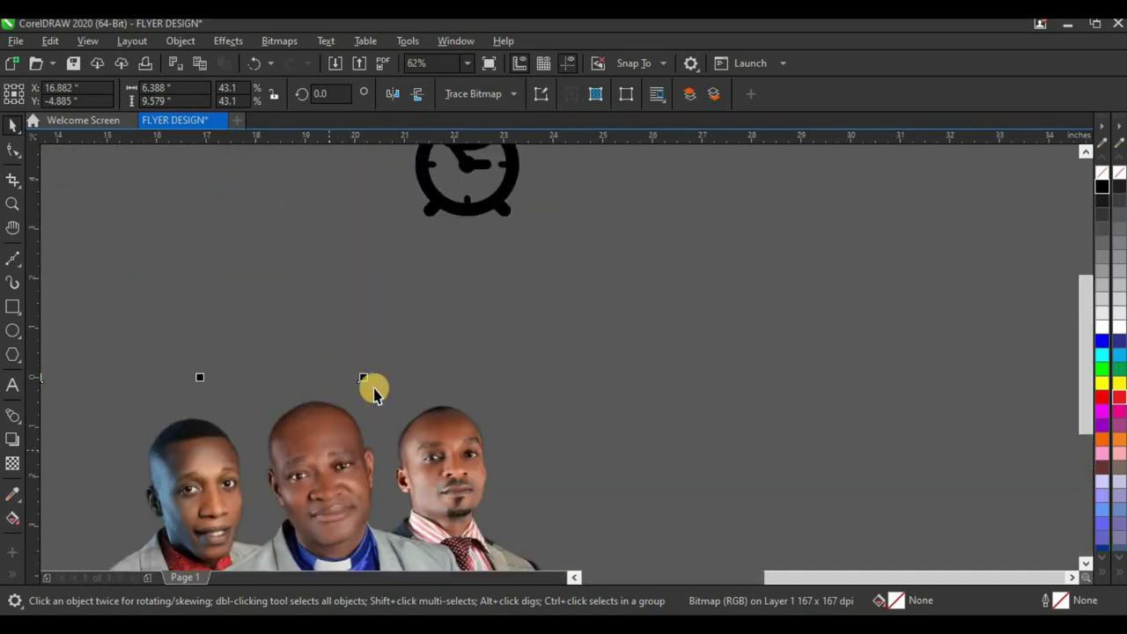
{"action": "left_click_drag", "start_coordinate": [368, 379], "coordinate": [366, 389]}
{"action": "scroll", "coordinate": [330, 312], "scroll_direction": "down", "scroll_amount": 1}
{"action": "scroll", "coordinate": [286, 471], "scroll_direction": "up", "scroll_amount": 1}
{"action": "scroll", "coordinate": [384, 291], "scroll_direction": "down", "scroll_amount": 1}
{"action": "scroll", "coordinate": [365, 431], "scroll_direction": "up", "scroll_amount": 1}
{"action": "left_click_drag", "start_coordinate": [333, 469], "coordinate": [330, 465]}
{"action": "scroll", "coordinate": [356, 297], "scroll_direction": "down", "scroll_amount": 2}
{"action": "scroll", "coordinate": [358, 330], "scroll_direction": "up", "scroll_amount": 2}
- Enlarge the clergyman's portrait from its centre to about 9.40 by 6.27 inches
{"action": "left_click", "coordinate": [565, 460]}
{"action": "left_click_drag", "start_coordinate": [575, 223], "coordinate": [581, 218]}
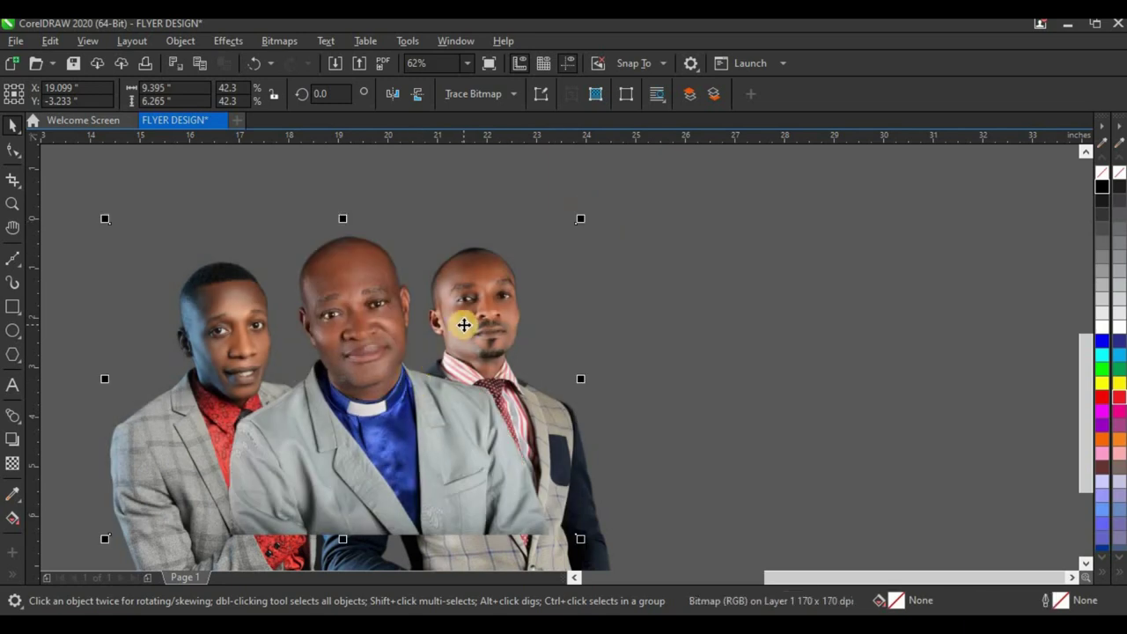
{"action": "scroll", "coordinate": [447, 329], "scroll_direction": "down", "scroll_amount": 2}
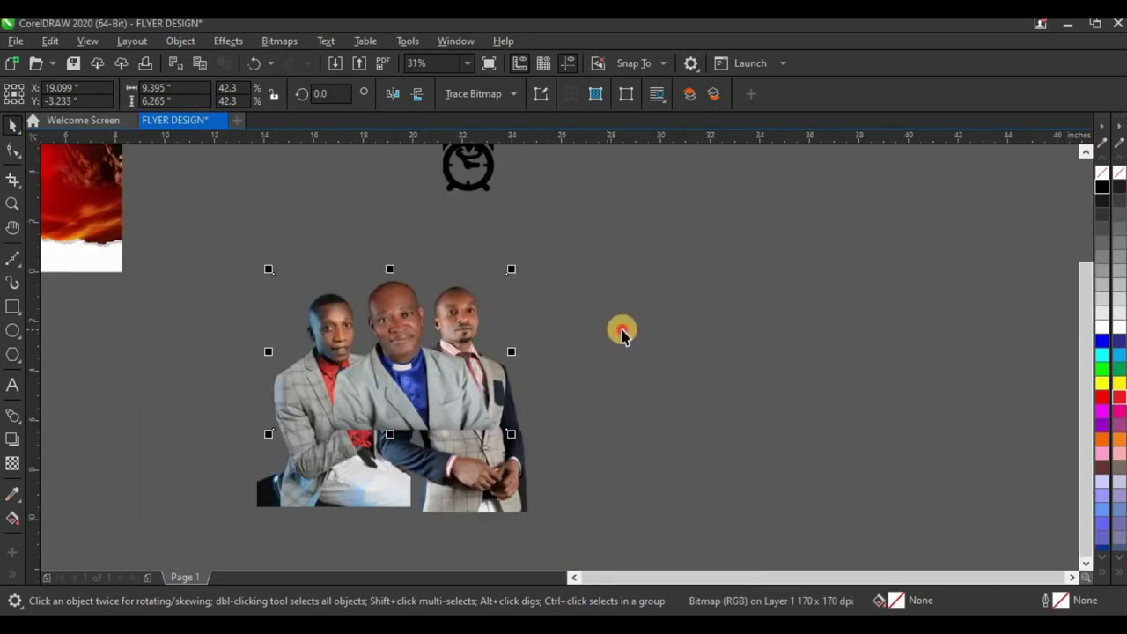
{"action": "left_click", "coordinate": [639, 279]}
{"action": "scroll", "coordinate": [382, 390], "scroll_direction": "up", "scroll_amount": 2}
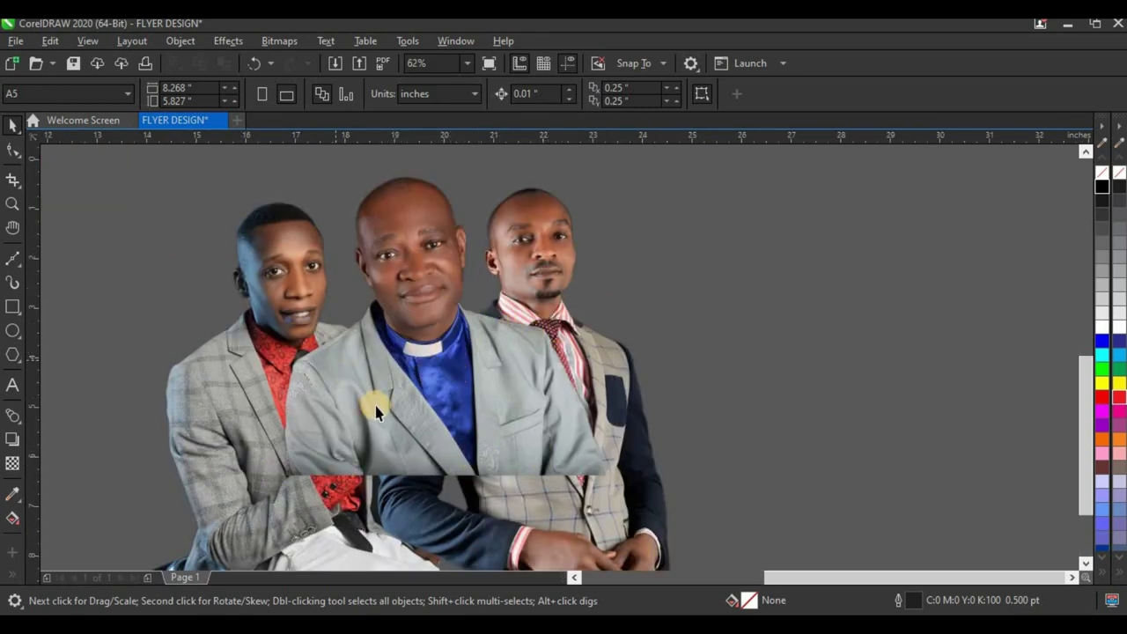
{"action": "left_click", "coordinate": [438, 391]}
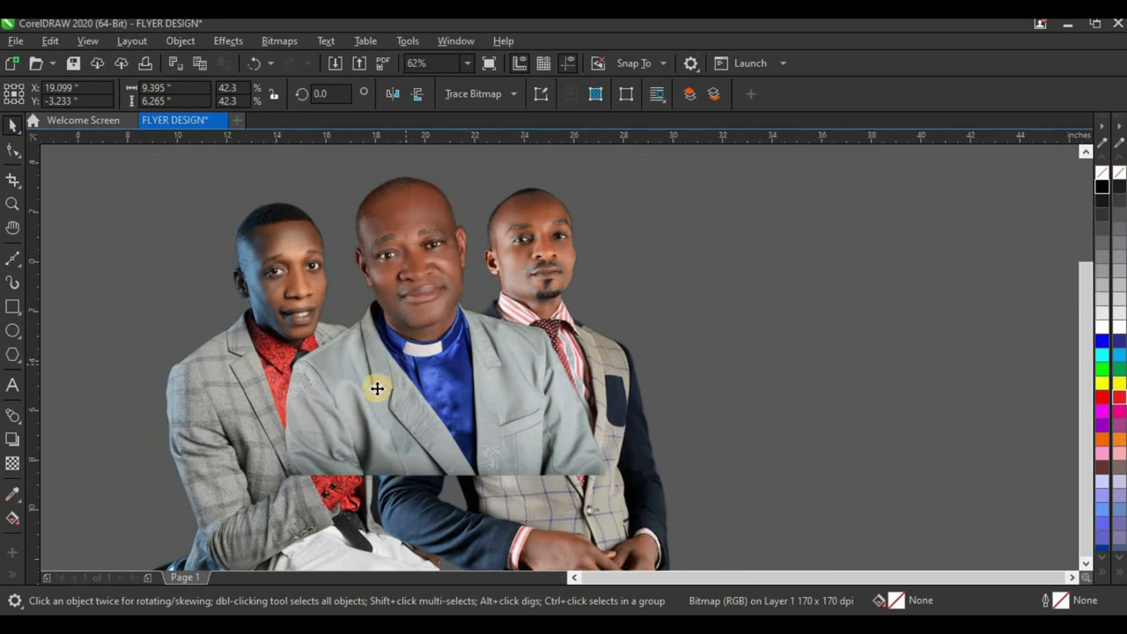
- Reduce the red-shirted man's portrait to about 5.79 by 8.68 inches and nudge it beside the clergyman
{"action": "scroll", "coordinate": [398, 354], "scroll_direction": "down", "scroll_amount": 2}
{"action": "scroll", "coordinate": [351, 327], "scroll_direction": "up", "scroll_amount": 2}
{"action": "scroll", "coordinate": [367, 331], "scroll_direction": "down", "scroll_amount": 2}
{"action": "left_click", "coordinate": [351, 419]}
{"action": "left_click_drag", "start_coordinate": [271, 504], "coordinate": [282, 485]}
{"action": "scroll", "coordinate": [368, 384], "scroll_direction": "up", "scroll_amount": 2}
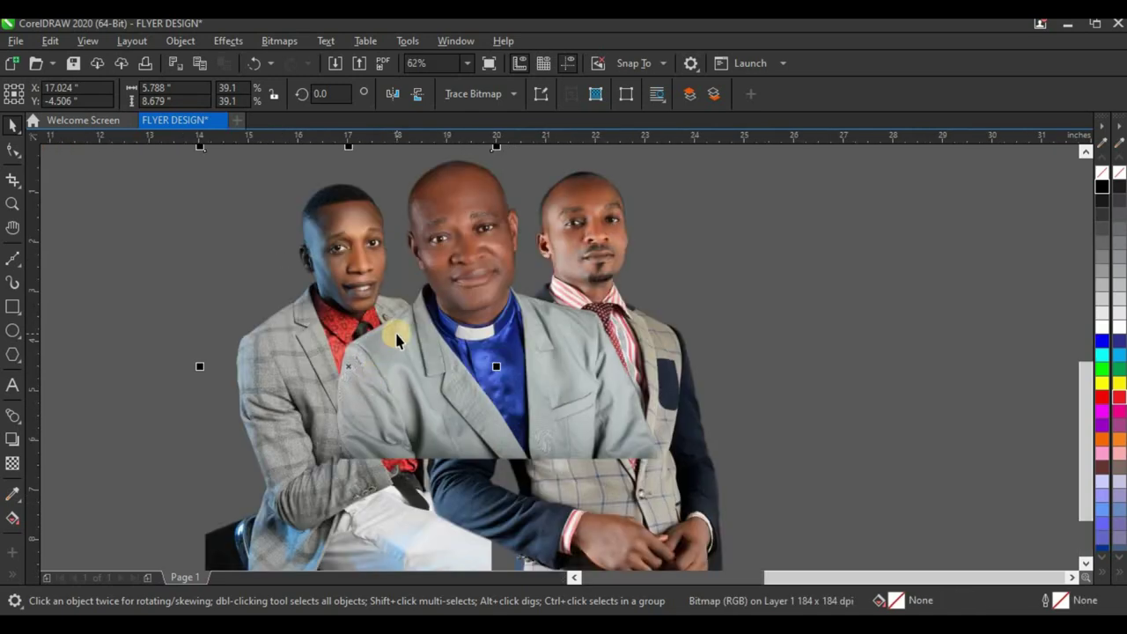
{"action": "scroll", "coordinate": [396, 341], "scroll_direction": "down", "scroll_amount": 2}
{"action": "scroll", "coordinate": [388, 295], "scroll_direction": "up", "scroll_amount": 4}
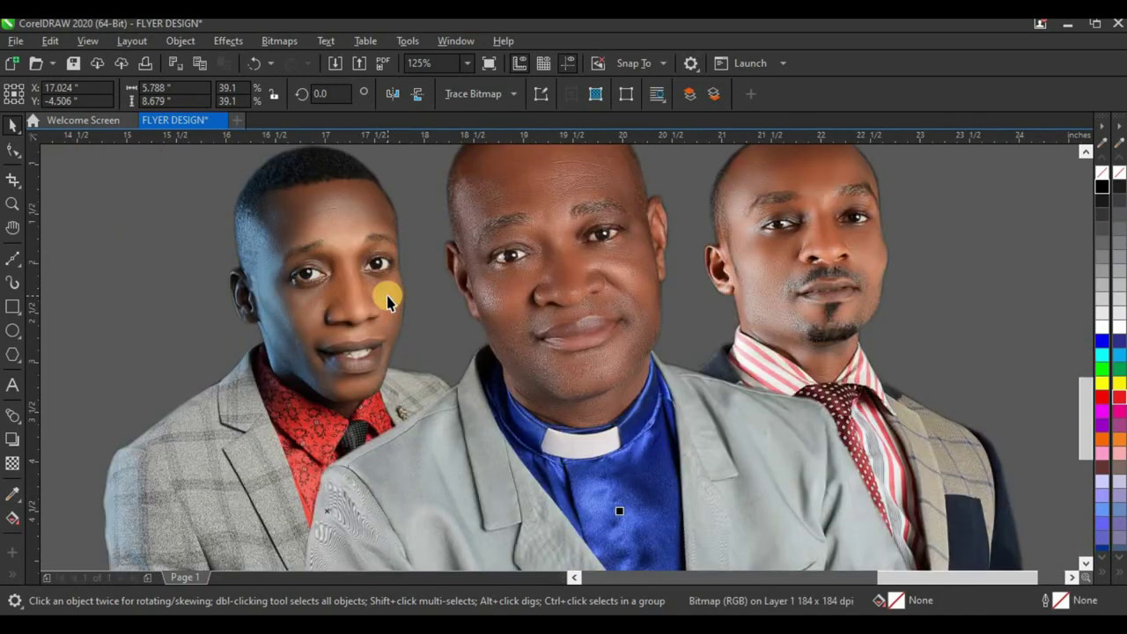
{"action": "scroll", "coordinate": [386, 305], "scroll_direction": "down", "scroll_amount": 2}
{"action": "left_click_drag", "start_coordinate": [385, 310], "coordinate": [404, 304]}
{"action": "scroll", "coordinate": [401, 315], "scroll_direction": "down", "scroll_amount": 1}
{"action": "scroll", "coordinate": [488, 319], "scroll_direction": "up", "scroll_amount": 1}
- Fade the lower edge of the clergyman's portrait with a linear transparency at about -89.7°
{"action": "left_click", "coordinate": [463, 445]}
{"action": "left_click", "coordinate": [18, 460]}
{"action": "scroll", "coordinate": [435, 475], "scroll_direction": "up", "scroll_amount": 2}
{"action": "left_click_drag", "start_coordinate": [449, 379], "coordinate": [449, 471]}
{"action": "scroll", "coordinate": [574, 453], "scroll_direction": "down", "scroll_amount": 2}
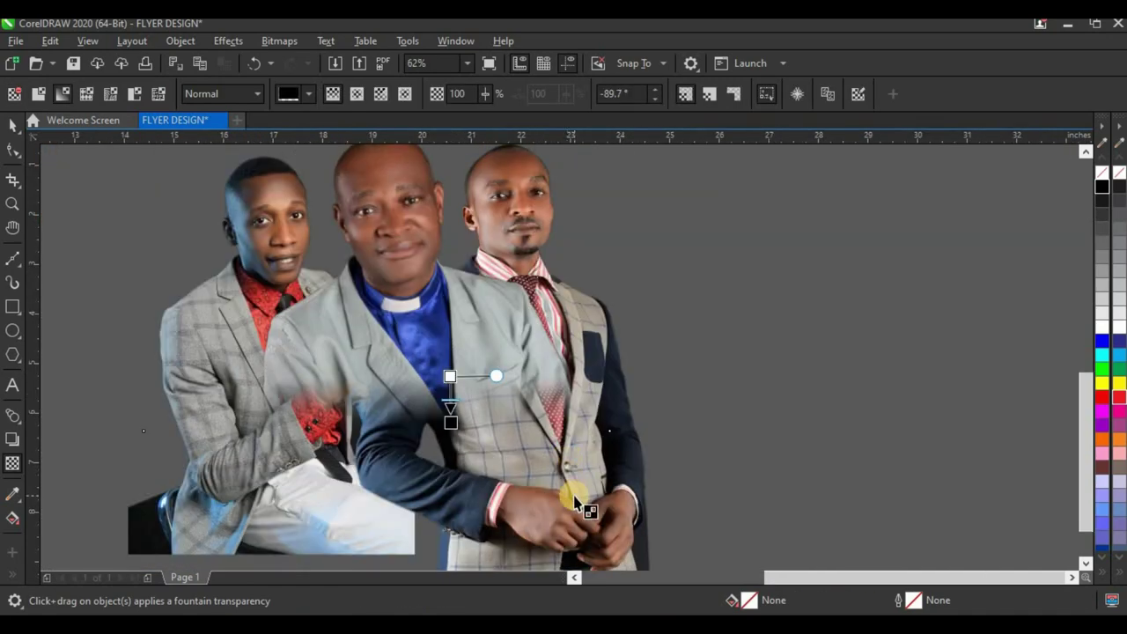
- Fade the lower parts of the standing man's and red-shirted man's portraits with downward linear transparencies
{"action": "mouse_move", "coordinate": [581, 366]}
{"action": "left_mouse_down"}
{"action": "mouse_move", "coordinate": [573, 410]}
{"action": "mouse_move", "coordinate": [580, 404]}
{"action": "left_mouse_up"}
{"action": "left_click", "coordinate": [293, 336]}
{"action": "left_click", "coordinate": [221, 535]}
{"action": "left_click_drag", "start_coordinate": [274, 338], "coordinate": [277, 420]}
{"action": "scroll", "coordinate": [328, 401], "scroll_direction": "down", "scroll_amount": 2}
{"action": "scroll", "coordinate": [322, 321], "scroll_direction": "up", "scroll_amount": 1}
- Group the three faded portraits
{"action": "left_click_drag", "start_coordinate": [702, 290], "coordinate": [94, 579]}
{"action": "key", "text": "ctrl+g"}
{"action": "scroll", "coordinate": [302, 378], "scroll_direction": "down", "scroll_amount": 3}
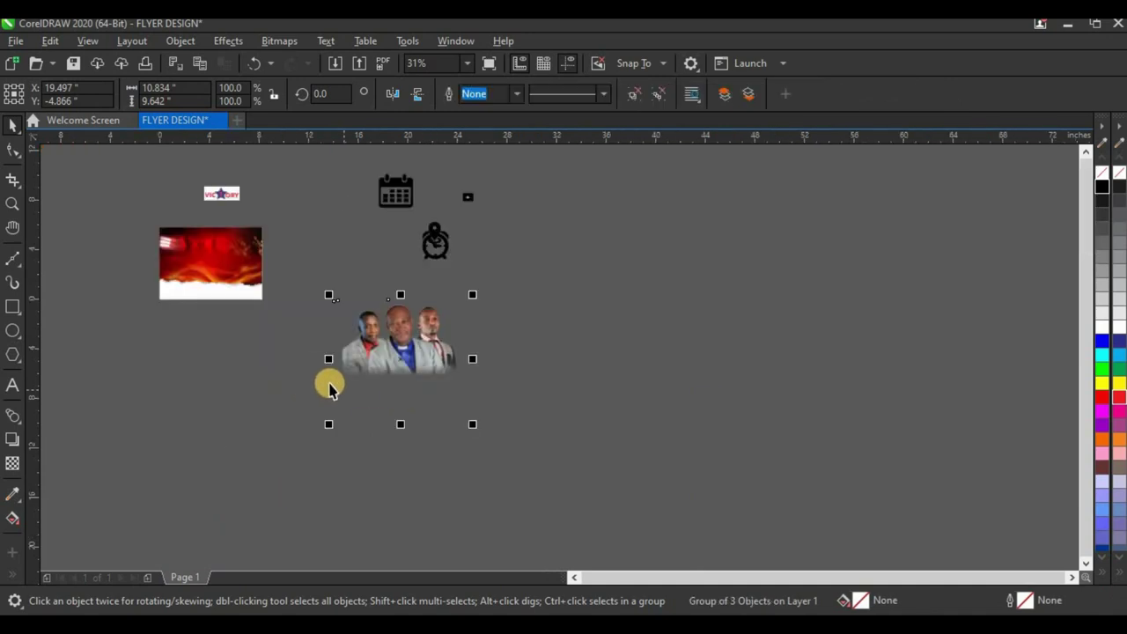
{"action": "scroll", "coordinate": [538, 435], "scroll_direction": "up", "scroll_amount": 2}
{"action": "scroll", "coordinate": [293, 383], "scroll_direction": "down", "scroll_amount": 1}
- Move the portrait group onto the flyer's lower-left area and reduce it to about 6.05 by 5.39 inches
{"action": "left_click_drag", "start_coordinate": [515, 395], "coordinate": [296, 326]}
{"action": "scroll", "coordinate": [390, 282], "scroll_direction": "up", "scroll_amount": 4}
{"action": "left_click_drag", "start_coordinate": [443, 271], "coordinate": [343, 350]}
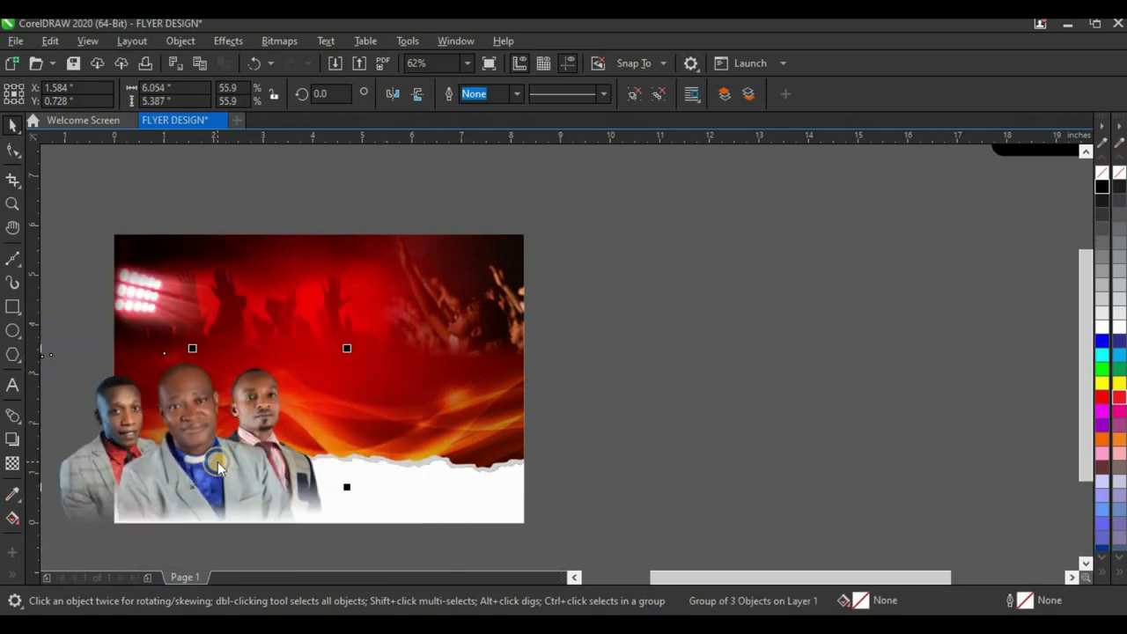
- PowerClip the portrait group inside the background rectangle and move it up and right, above the torn paper
{"action": "right_click", "coordinate": [217, 461]}
{"action": "left_click", "coordinate": [311, 326]}
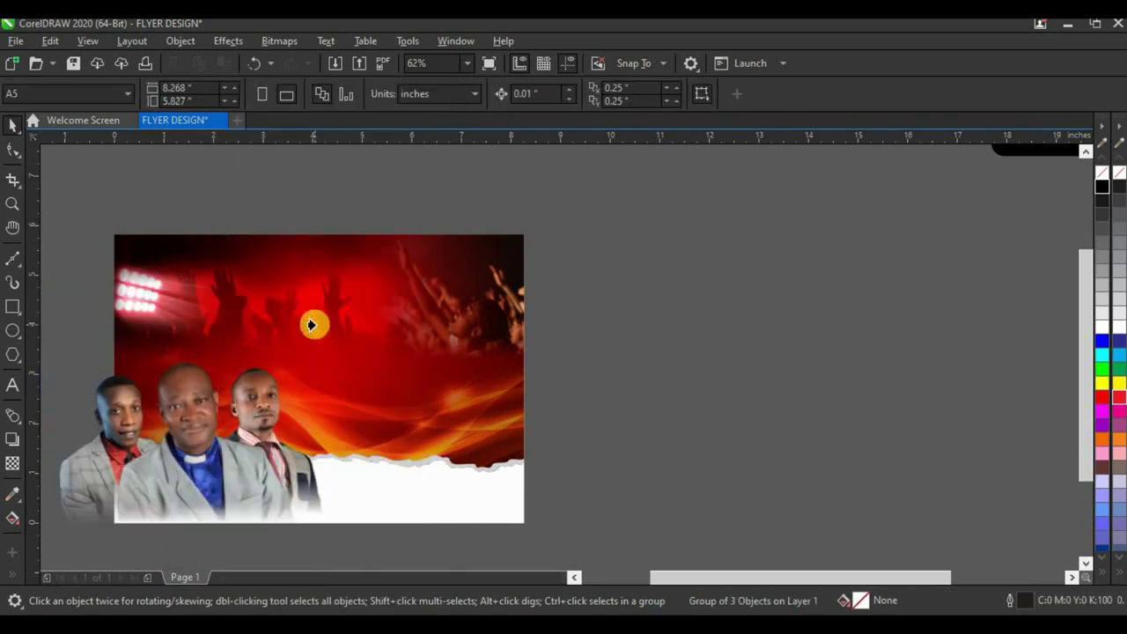
{"action": "left_click", "coordinate": [419, 320]}
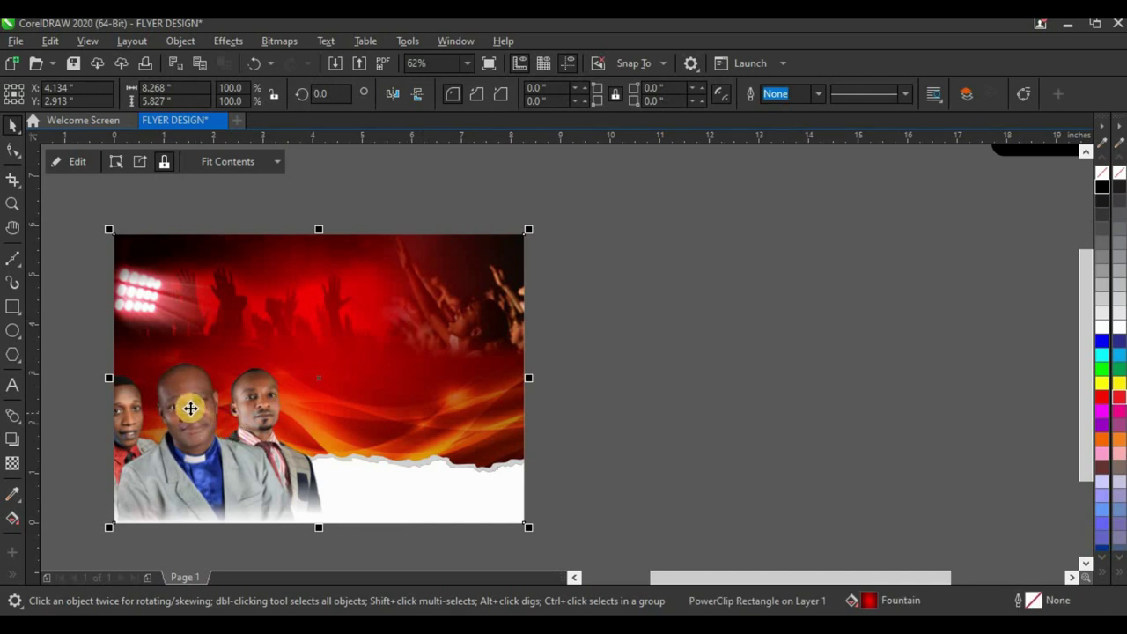
{"action": "left_click", "coordinate": [190, 414], "text": "ctrl"}
{"action": "left_click_drag", "start_coordinate": [194, 421], "coordinate": [276, 364]}
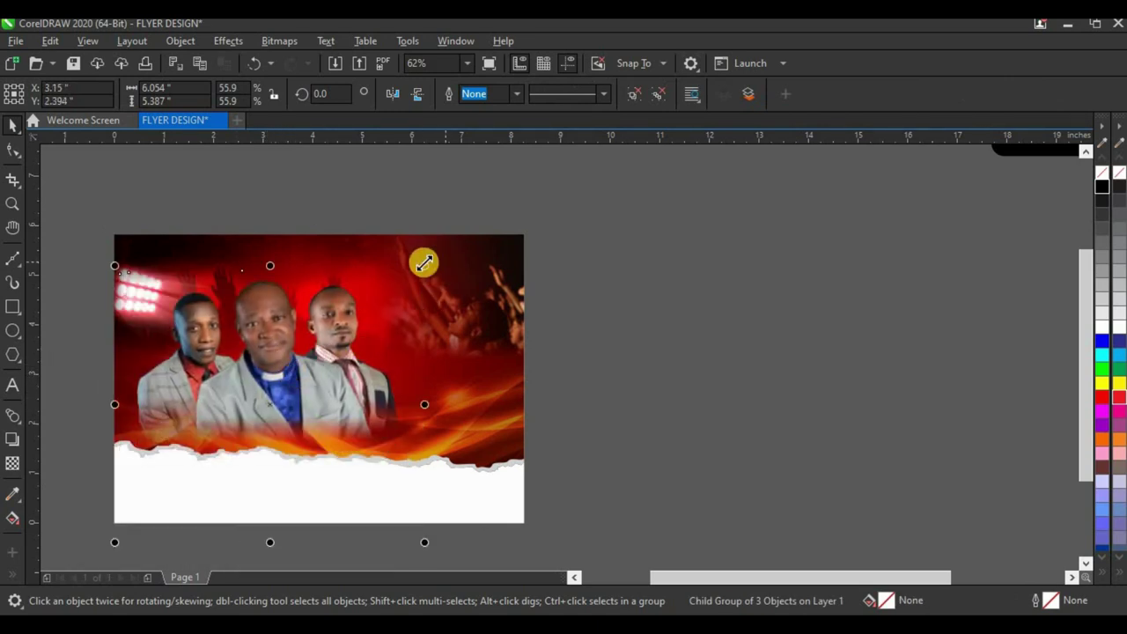
- Reduce the clipped portrait group to about 5.34 by 4.75 inches and settle it just above the torn paper
{"action": "left_click_drag", "start_coordinate": [424, 262], "coordinate": [406, 281]}
{"action": "left_click_drag", "start_coordinate": [299, 387], "coordinate": [292, 370]}
{"action": "left_click", "coordinate": [292, 370]}
{"action": "left_click", "coordinate": [286, 378]}
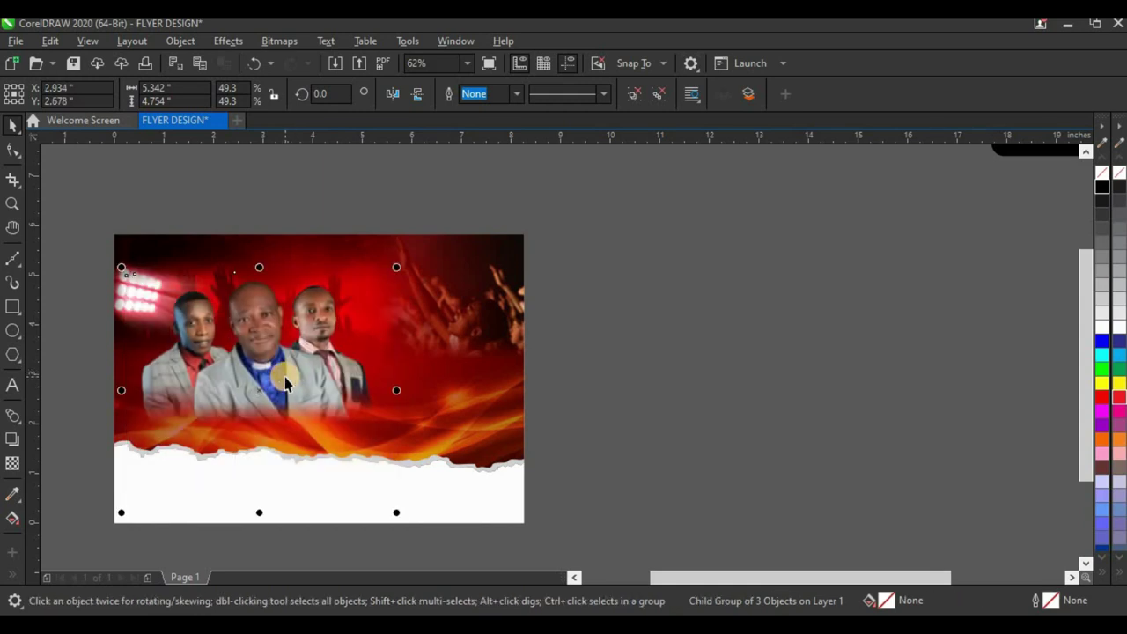
{"action": "left_click", "coordinate": [287, 379]}
{"action": "left_click_drag", "start_coordinate": [286, 386], "coordinate": [287, 384]}
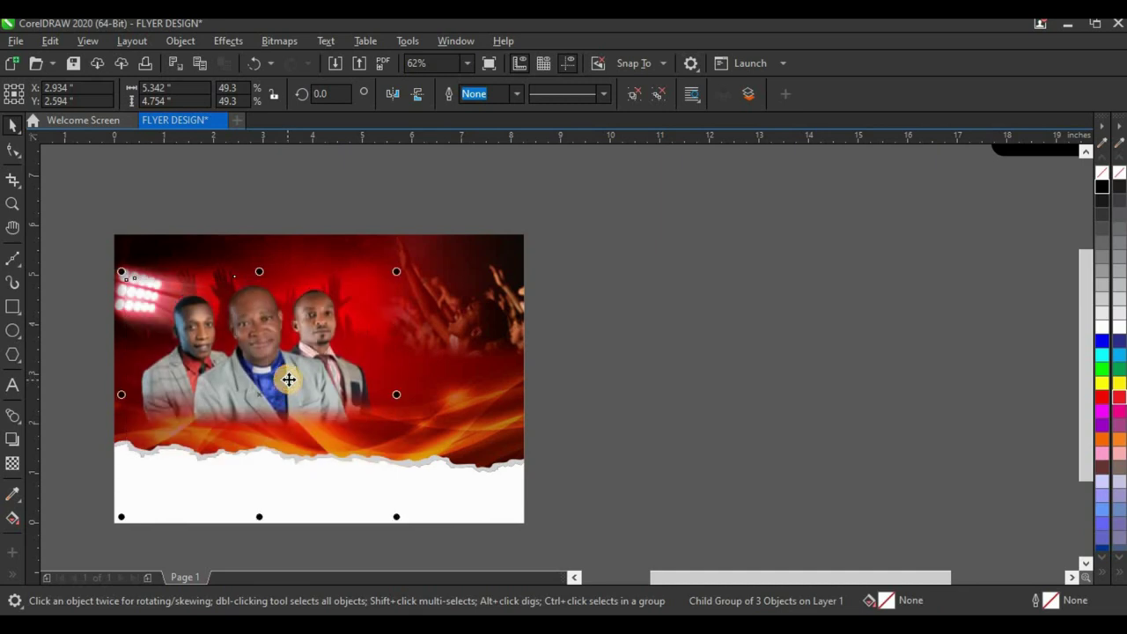
- Send the clipped portrait group two levels back in the flyer's stacking order
{"action": "key", "text": "ctrl+Page_Down"}
{"action": "key", "text": "ctrl+Page_Down"}
{"action": "scroll", "coordinate": [277, 320], "scroll_direction": "up", "scroll_amount": 2}
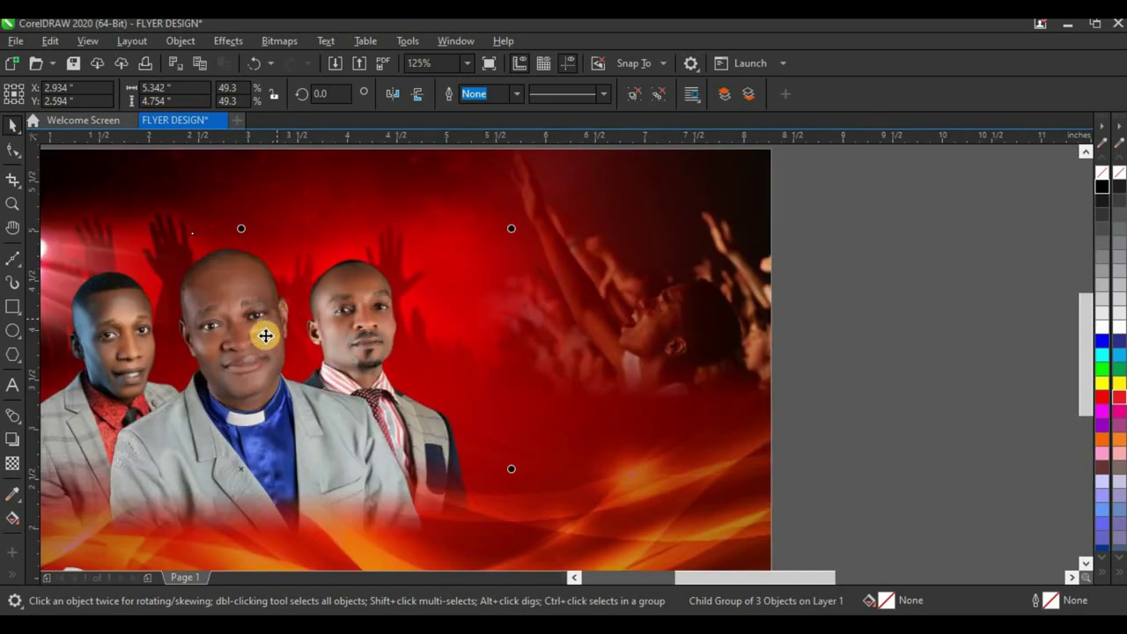
- Nudge the clipped portrait group slightly to the left on the flyer
{"action": "scroll", "coordinate": [313, 362], "scroll_direction": "down", "scroll_amount": 2}
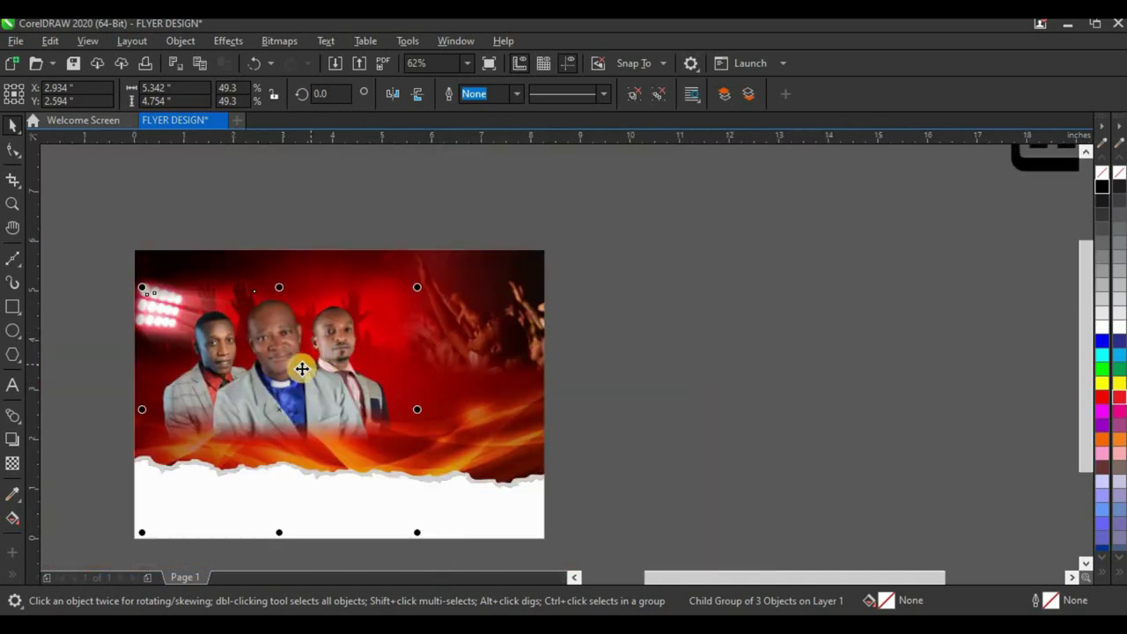
{"action": "left_click_drag", "start_coordinate": [297, 377], "coordinate": [291, 372]}
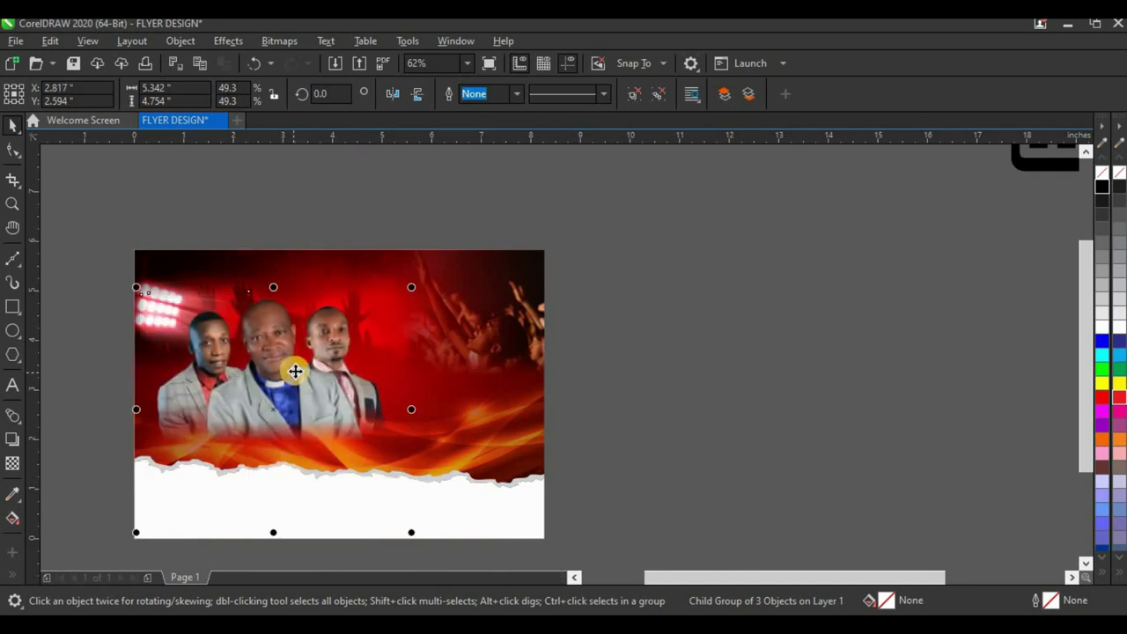
{"action": "left_click", "coordinate": [100, 361]}
- Move the VICTORY logo onto the flyer's upper-left area above the portraits and reduce it to about 1.25 by 0.50 inches
{"action": "scroll", "coordinate": [321, 360], "scroll_direction": "down", "scroll_amount": 3}
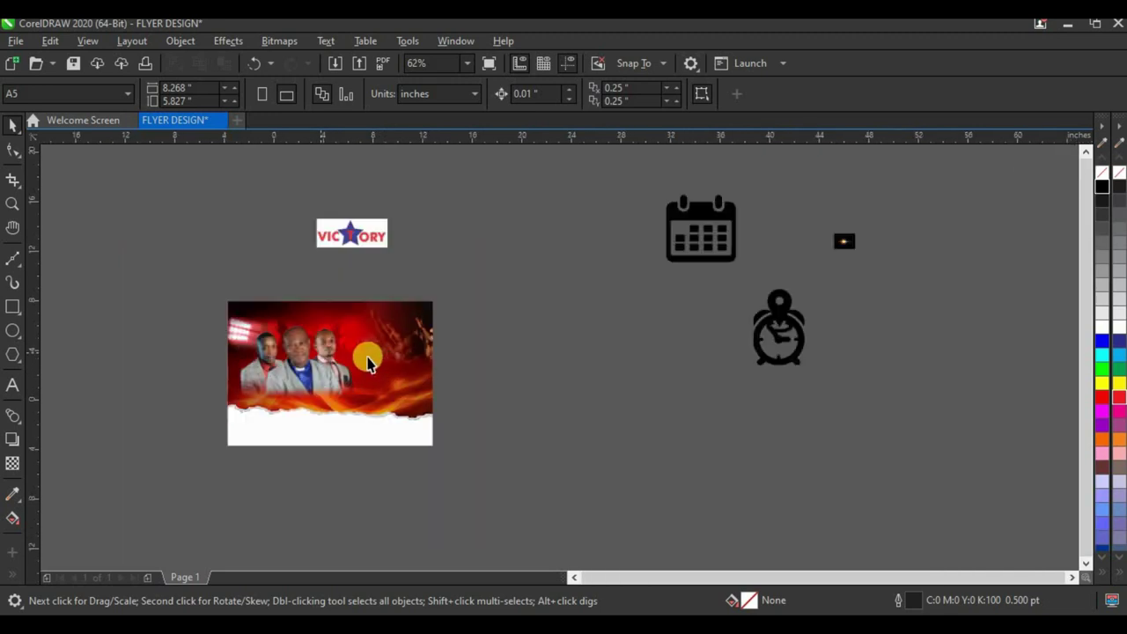
{"action": "scroll", "coordinate": [327, 317], "scroll_direction": "up", "scroll_amount": 3}
{"action": "left_click_drag", "start_coordinate": [356, 243], "coordinate": [248, 400]}
{"action": "scroll", "coordinate": [254, 387], "scroll_direction": "up", "scroll_amount": 1}
{"action": "scroll", "coordinate": [325, 363], "scroll_direction": "up", "scroll_amount": 3}
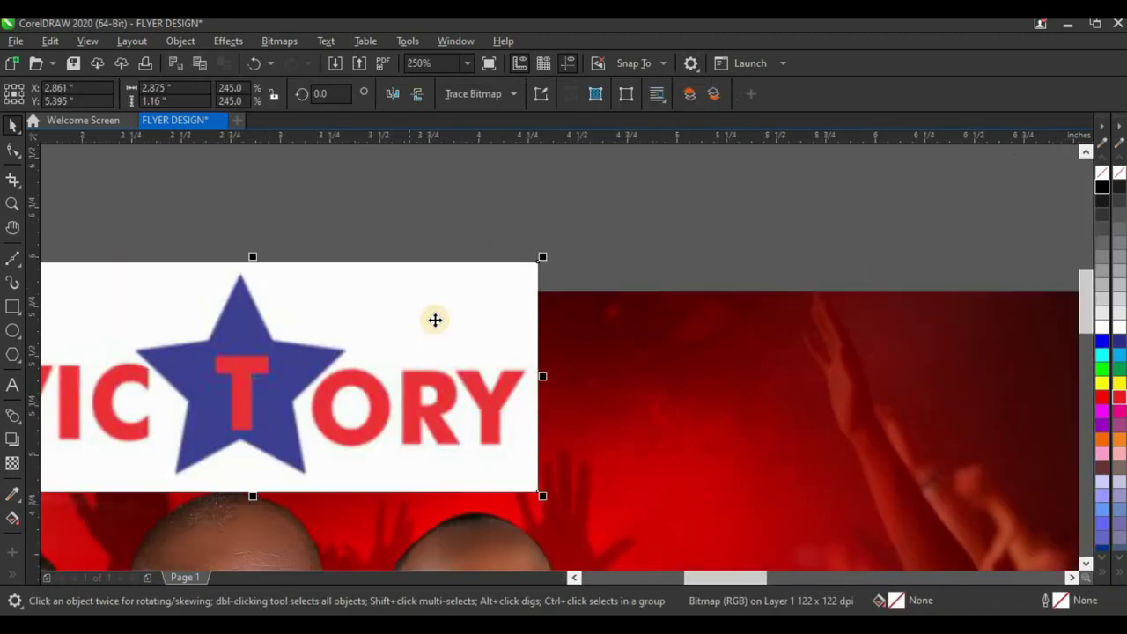
{"action": "left_click_drag", "start_coordinate": [540, 255], "coordinate": [253, 361]}
{"action": "scroll", "coordinate": [491, 333], "scroll_direction": "down", "scroll_amount": 2}
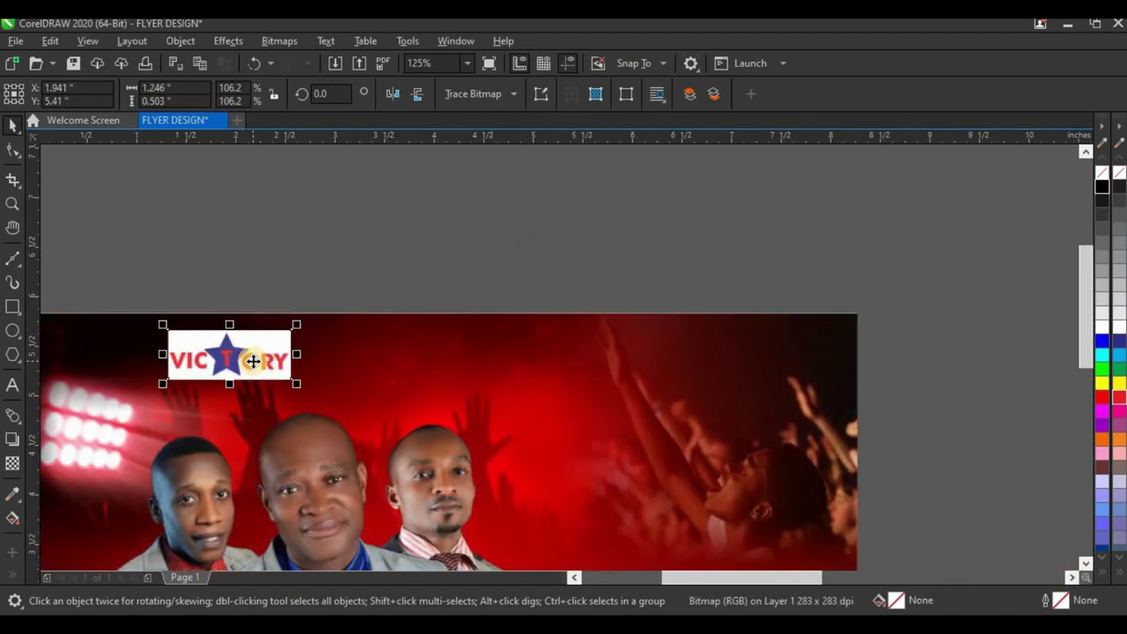
- Draw a rectangle about 1.25 by 0.50 inches exactly over the VICTORY logo
{"action": "scroll", "coordinate": [275, 342], "scroll_direction": "up", "scroll_amount": 1}
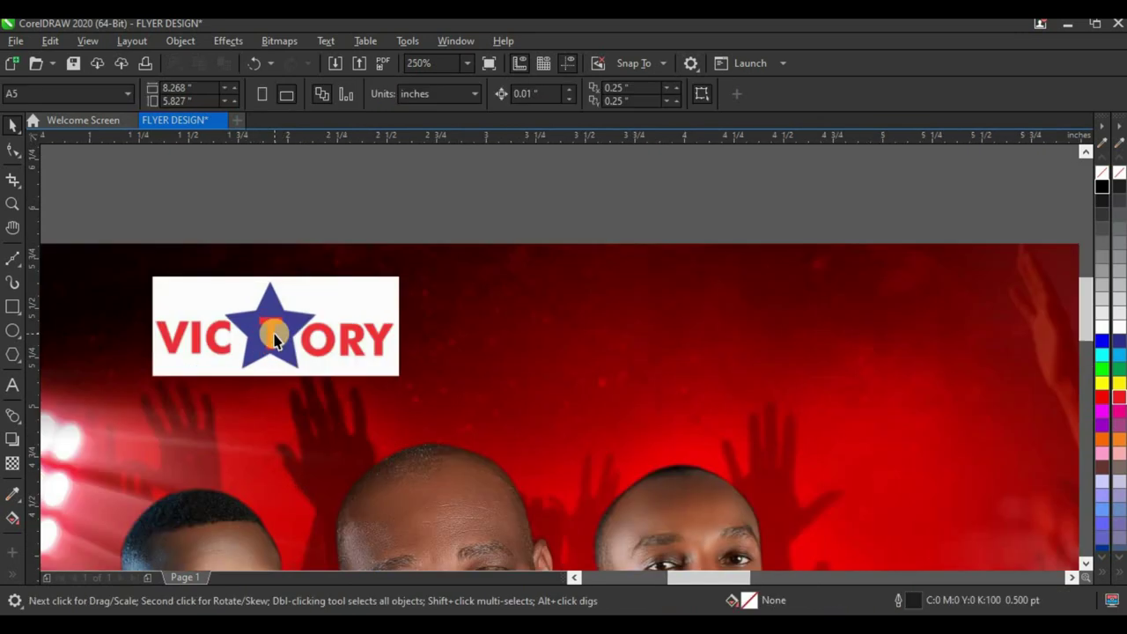
{"action": "left_click", "coordinate": [14, 306]}
{"action": "scroll", "coordinate": [150, 273], "scroll_direction": "up", "scroll_amount": 1}
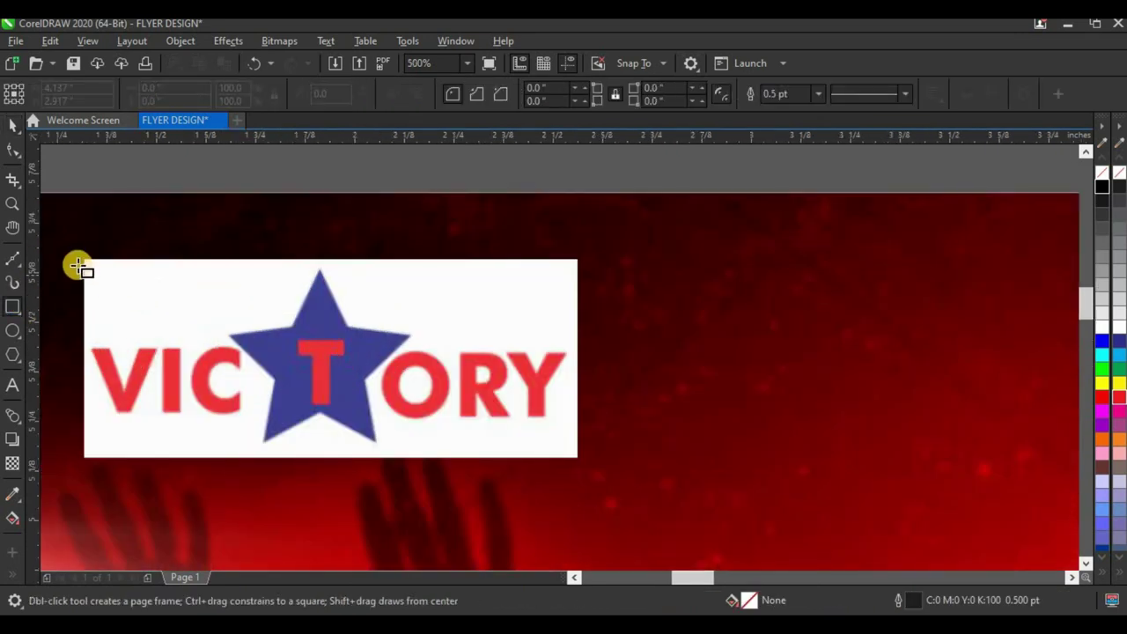
{"action": "left_click_drag", "start_coordinate": [81, 261], "coordinate": [576, 458]}
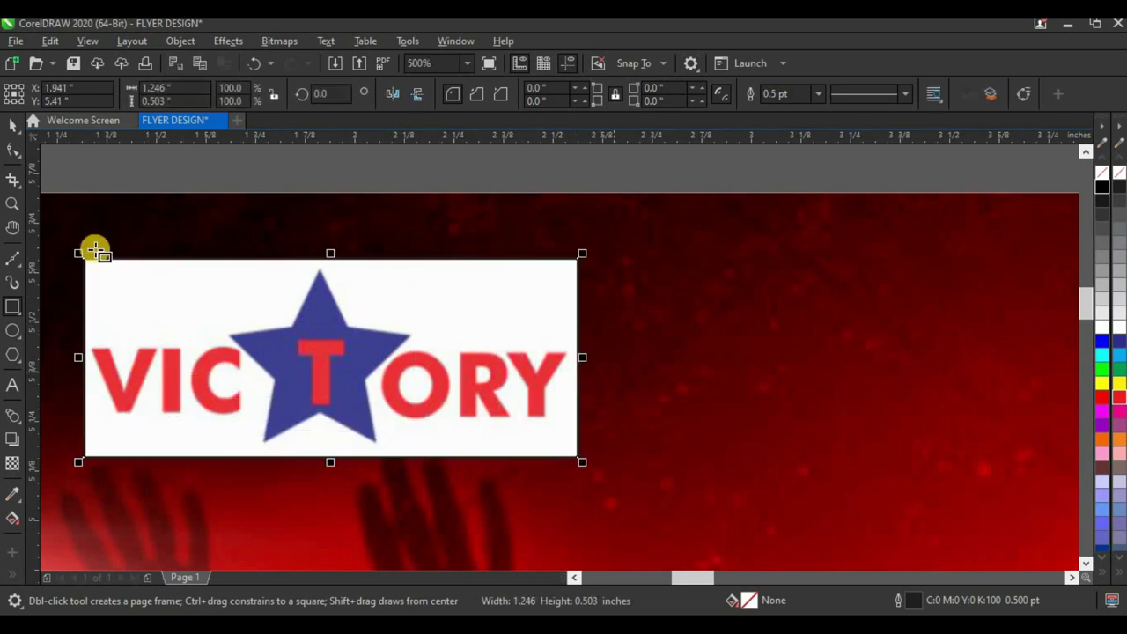
- Round all corners of the rectangle over the logo to about 0.118 inches with the Shape tool
{"action": "scroll", "coordinate": [97, 260], "scroll_direction": "up", "scroll_amount": 1}
{"action": "scroll", "coordinate": [97, 260], "scroll_direction": "up", "scroll_amount": 1}
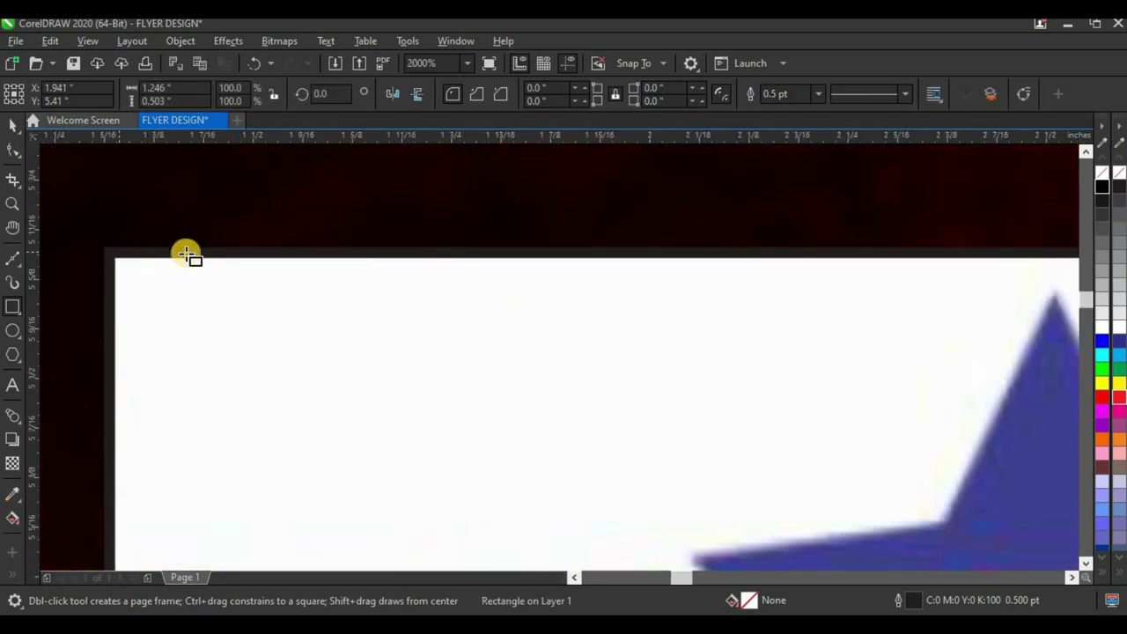
{"action": "scroll", "coordinate": [167, 249], "scroll_direction": "down", "scroll_amount": 3}
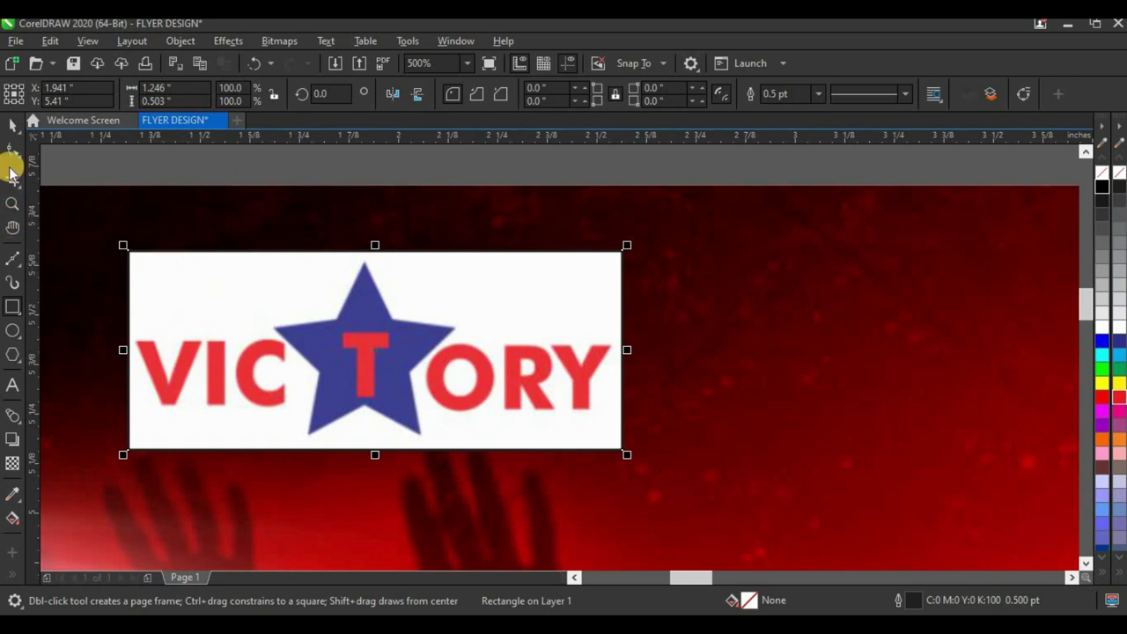
{"action": "key", "text": "F10"}
{"action": "scroll", "coordinate": [126, 252], "scroll_direction": "up", "scroll_amount": 2}
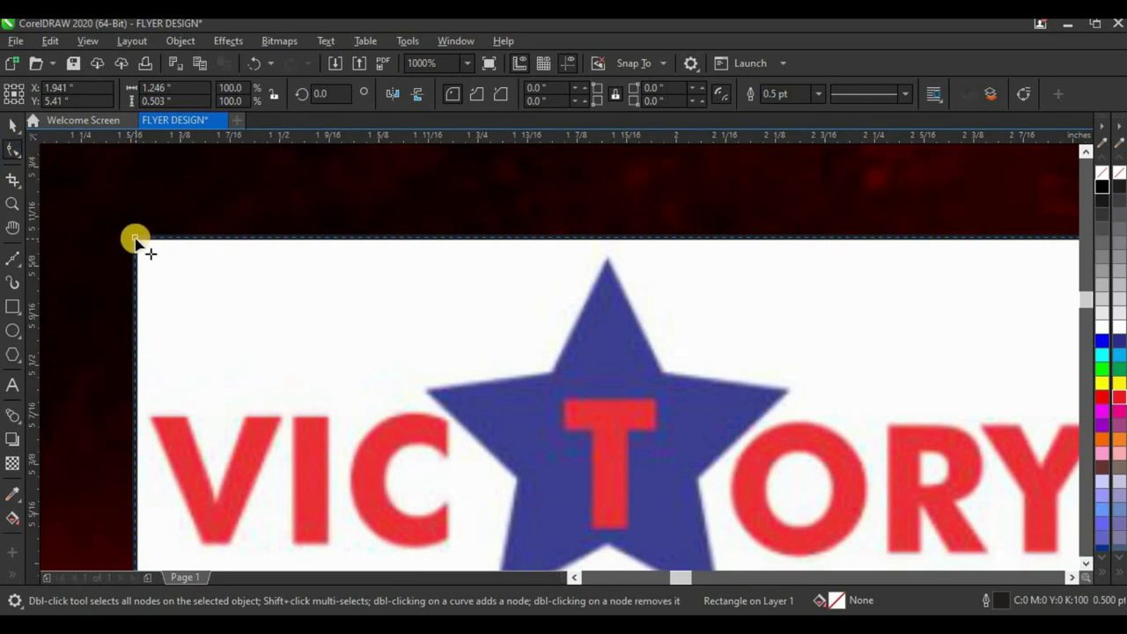
{"action": "scroll", "coordinate": [135, 240], "scroll_direction": "down", "scroll_amount": 2}
{"action": "left_click_drag", "start_coordinate": [135, 240], "coordinate": [181, 241]}
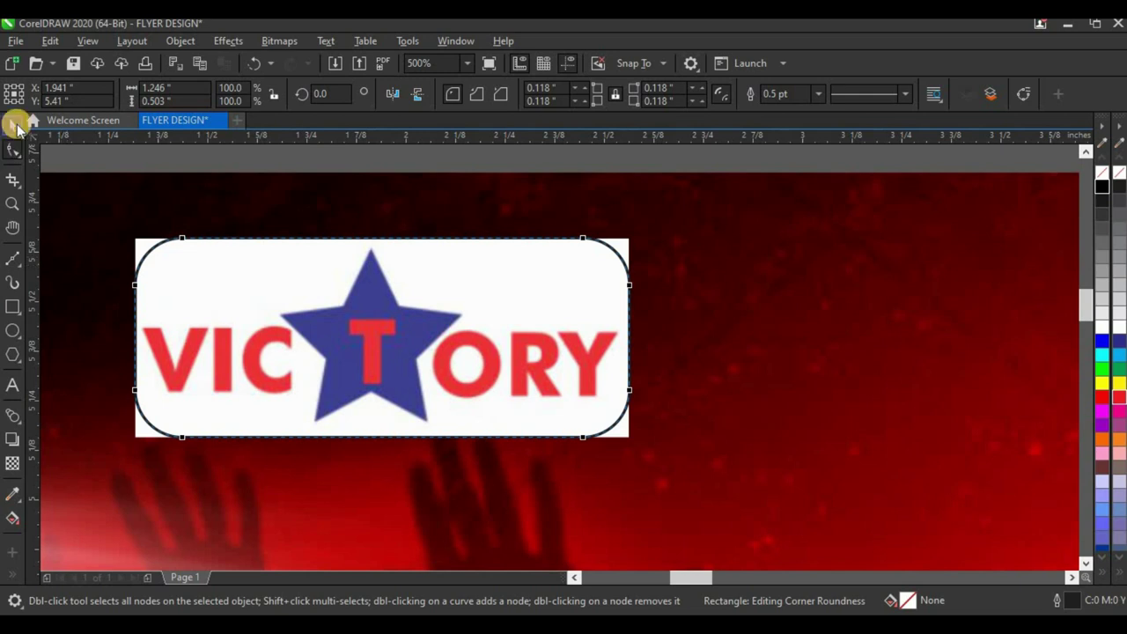
{"action": "scroll", "coordinate": [117, 192], "scroll_direction": "up", "scroll_amount": 2}
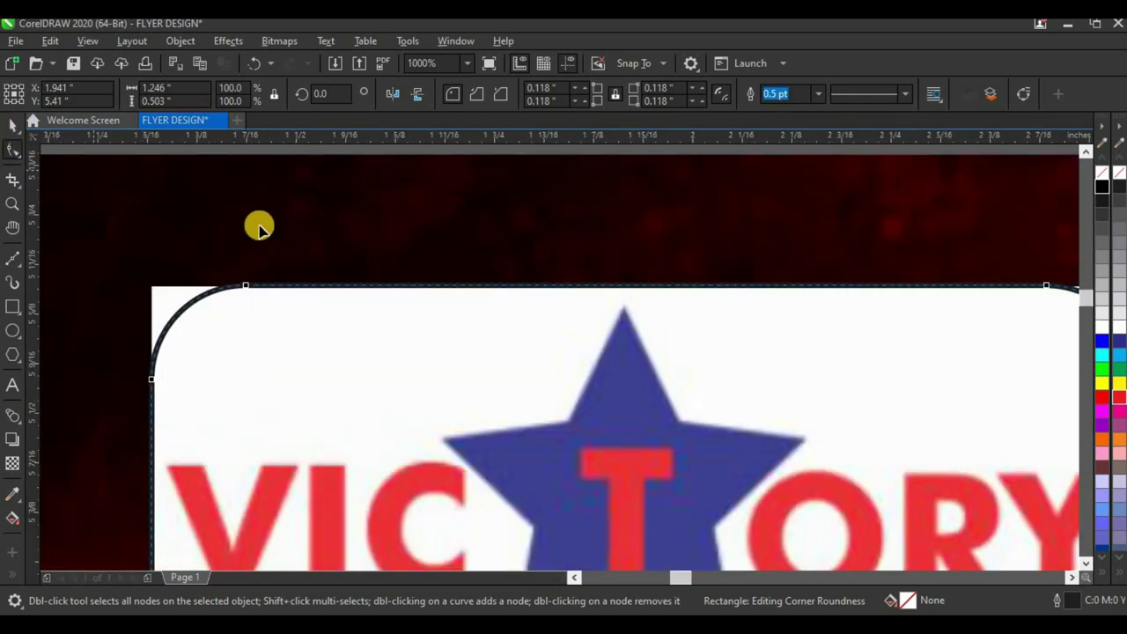
- Intersect the rounded rectangle with the VICTORY logo bitmap
{"action": "left_click", "coordinate": [14, 126]}
{"action": "scroll", "coordinate": [178, 313], "scroll_direction": "up", "scroll_amount": 1}
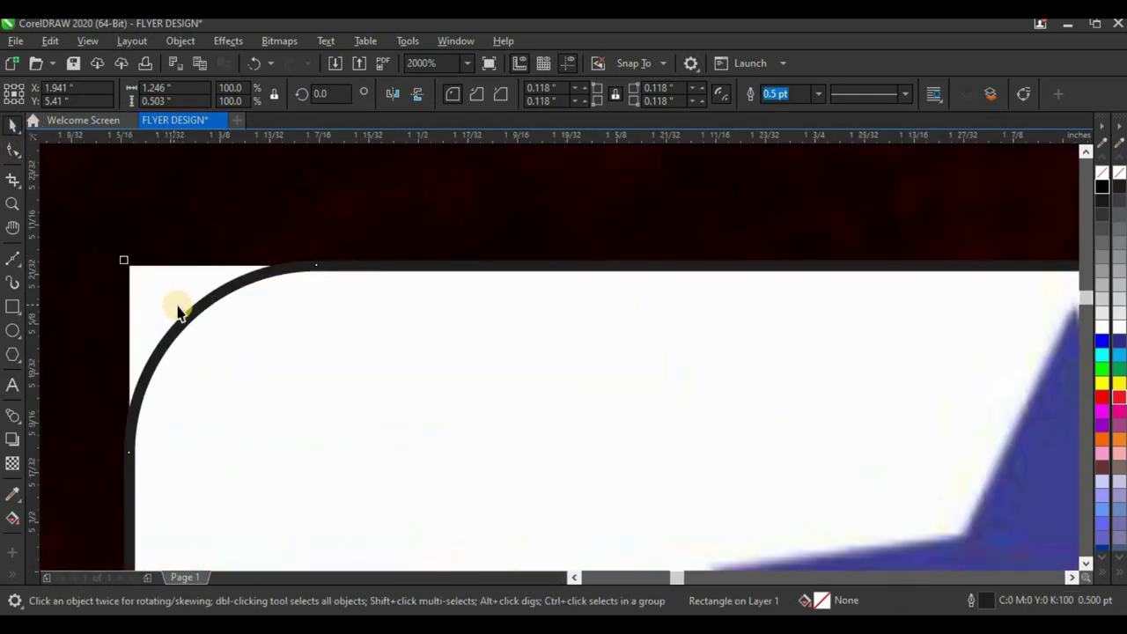
{"action": "left_click", "coordinate": [157, 287], "text": "shift"}
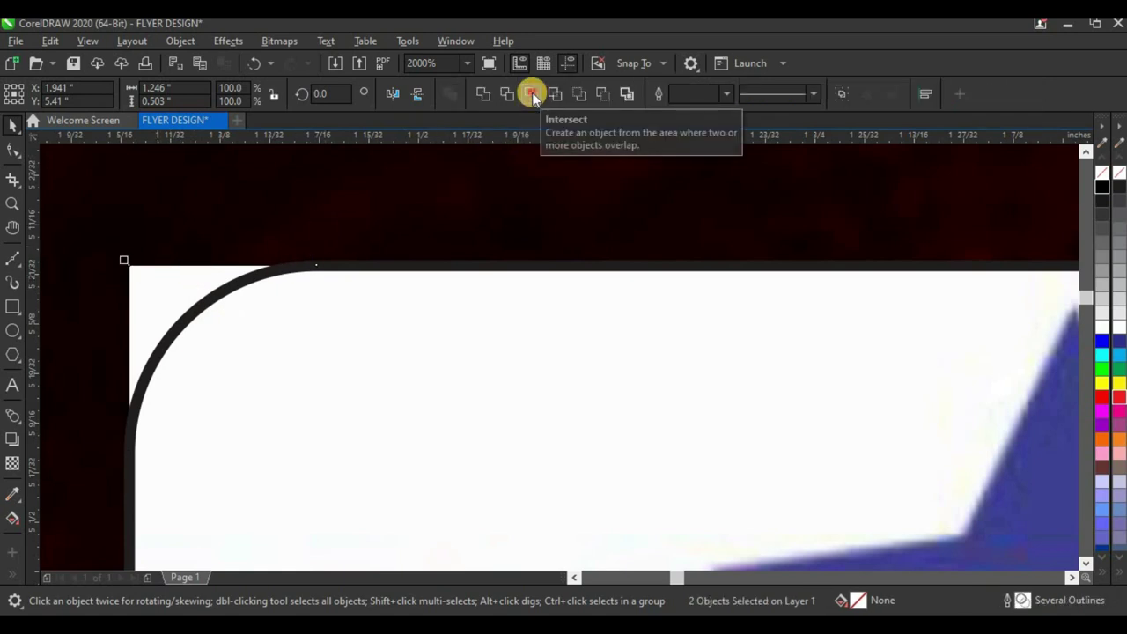
{"action": "left_click", "coordinate": [352, 214]}
{"action": "scroll", "coordinate": [352, 214], "scroll_direction": "down", "scroll_amount": 1}
{"action": "scroll", "coordinate": [392, 286], "scroll_direction": "down", "scroll_amount": 2}
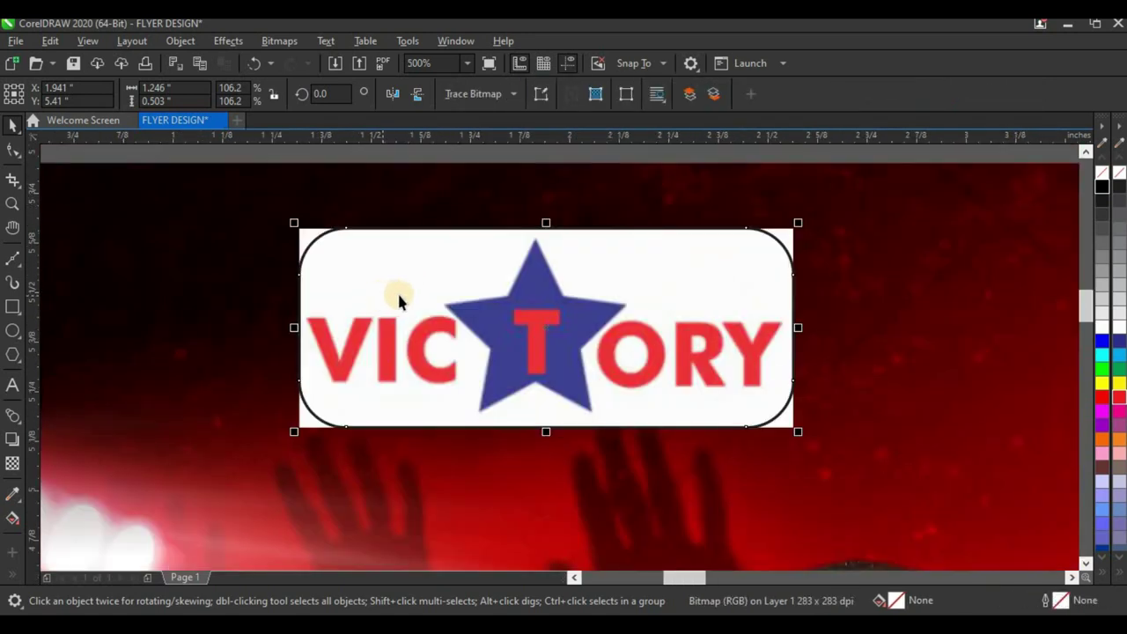
- Remove the square-cornered original logo and the rounded rectangle, leaving only the intersected logo
{"action": "scroll", "coordinate": [577, 253], "scroll_direction": "down", "scroll_amount": 1}
{"action": "scroll", "coordinate": [573, 264], "scroll_direction": "up", "scroll_amount": 1}
{"action": "left_click", "coordinate": [569, 316], "text": "alt"}
{"action": "left_click_drag", "start_coordinate": [555, 334], "coordinate": [430, 395]}
{"action": "scroll", "coordinate": [635, 284], "scroll_direction": "up", "scroll_amount": 1}
{"action": "left_click", "coordinate": [635, 282]}
{"action": "key", "text": "Delete"}
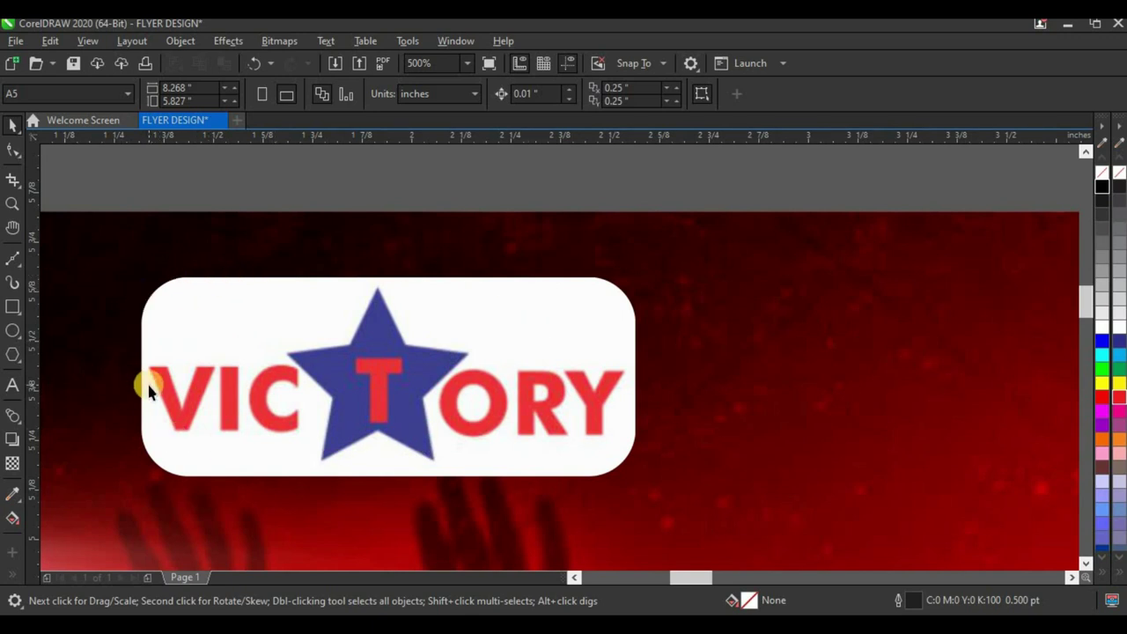
- Undo the deletions and the intersection, and delete the rounded rectangle from the original VICTORY logo
{"action": "key", "text": "ctrl+z"}
{"action": "key", "text": "ctrl+z"}
{"action": "key", "text": "ctrl+z"}
{"action": "key", "text": "ctrl+z"}
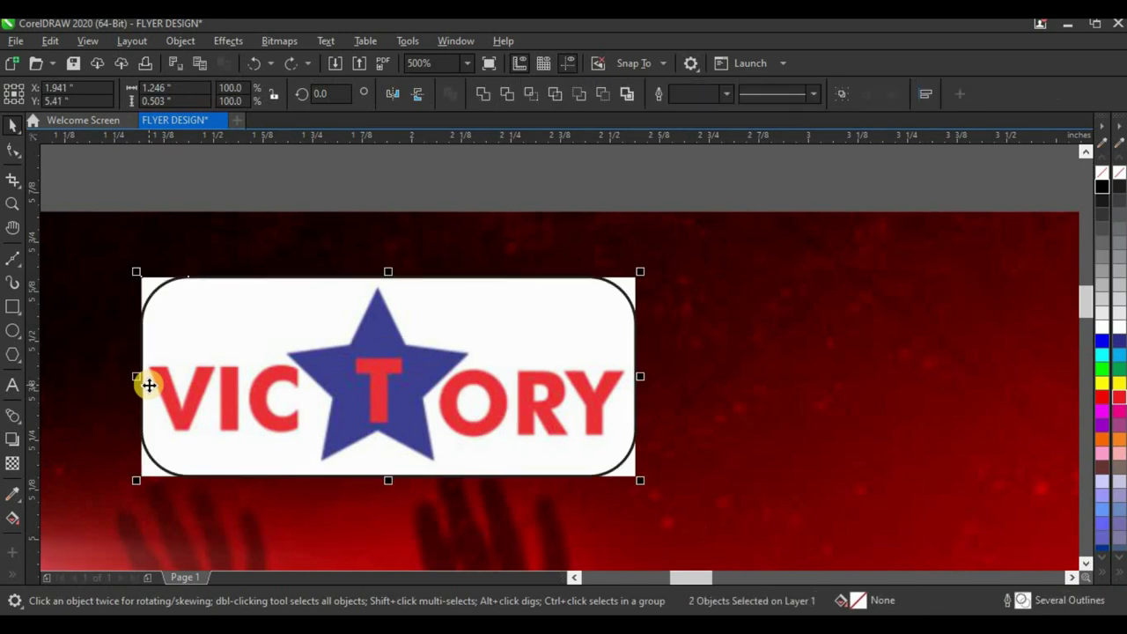
{"action": "key", "text": "Delete"}
{"action": "left_click", "coordinate": [150, 384]}
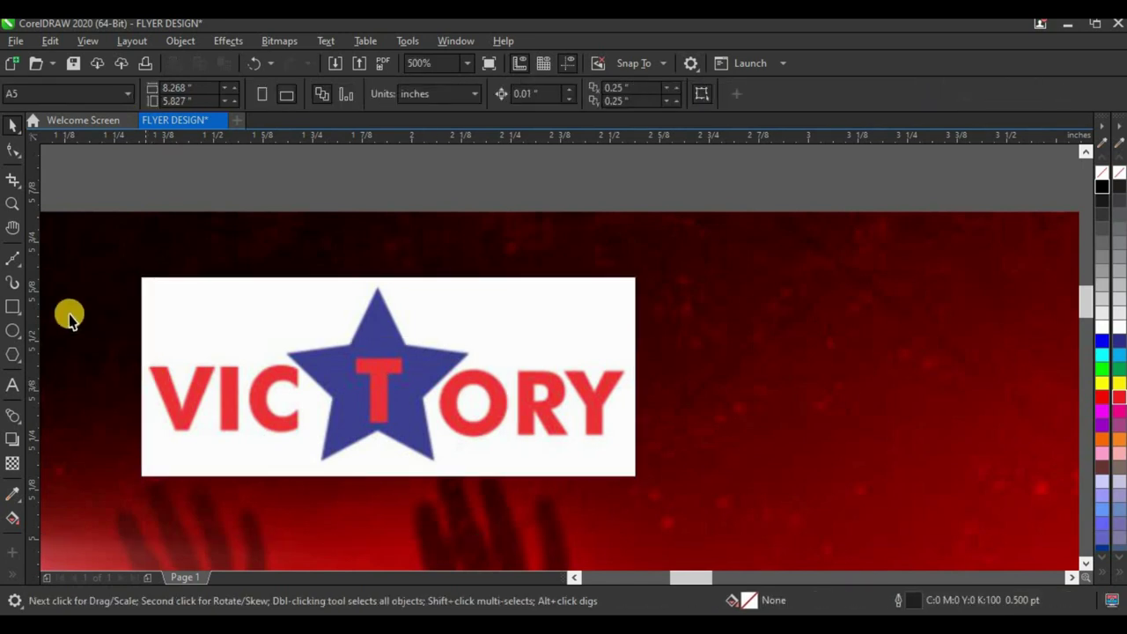
- Draw a new rectangle about 1.25 by 0.50 inches matching the VICTORY logo's edges
{"action": "left_click", "coordinate": [9, 307]}
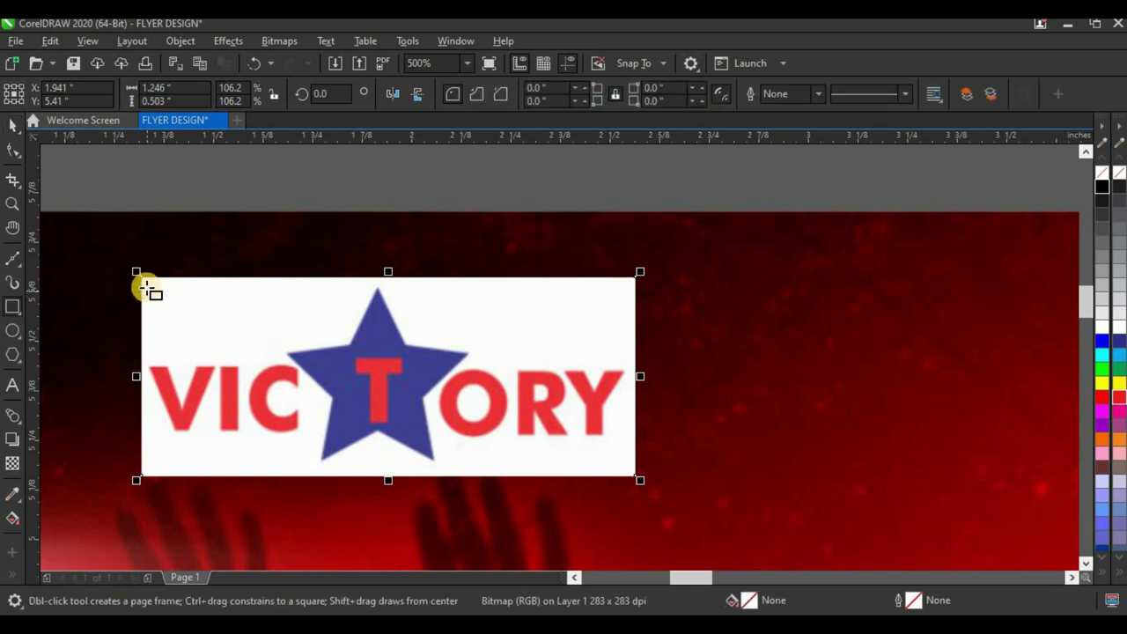
{"action": "scroll", "coordinate": [140, 273], "scroll_direction": "up", "scroll_amount": 1}
{"action": "scroll", "coordinate": [133, 256], "scroll_direction": "down", "scroll_amount": 1}
{"action": "left_click_drag", "start_coordinate": [132, 258], "coordinate": [634, 463]}
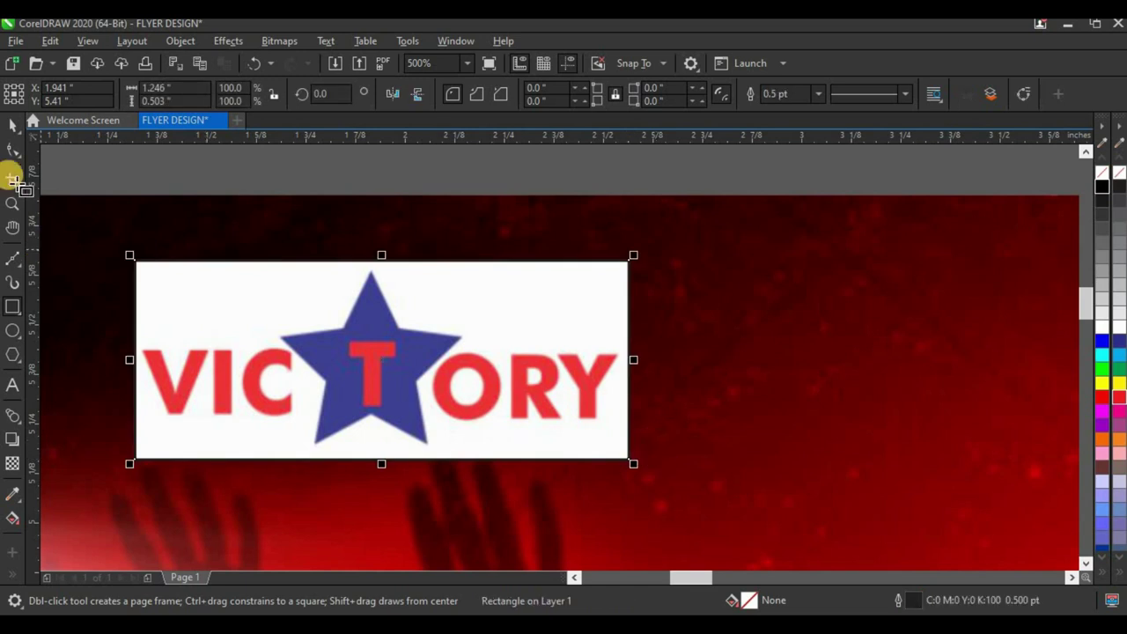
- Round the new rectangle's corners to about 0.143 inches with the Shape tool
{"action": "left_click", "coordinate": [14, 155]}
{"action": "scroll", "coordinate": [142, 275], "scroll_direction": "up", "scroll_amount": 1}
{"action": "left_click", "coordinate": [124, 224]}
{"action": "scroll", "coordinate": [125, 227], "scroll_direction": "down", "scroll_amount": 1}
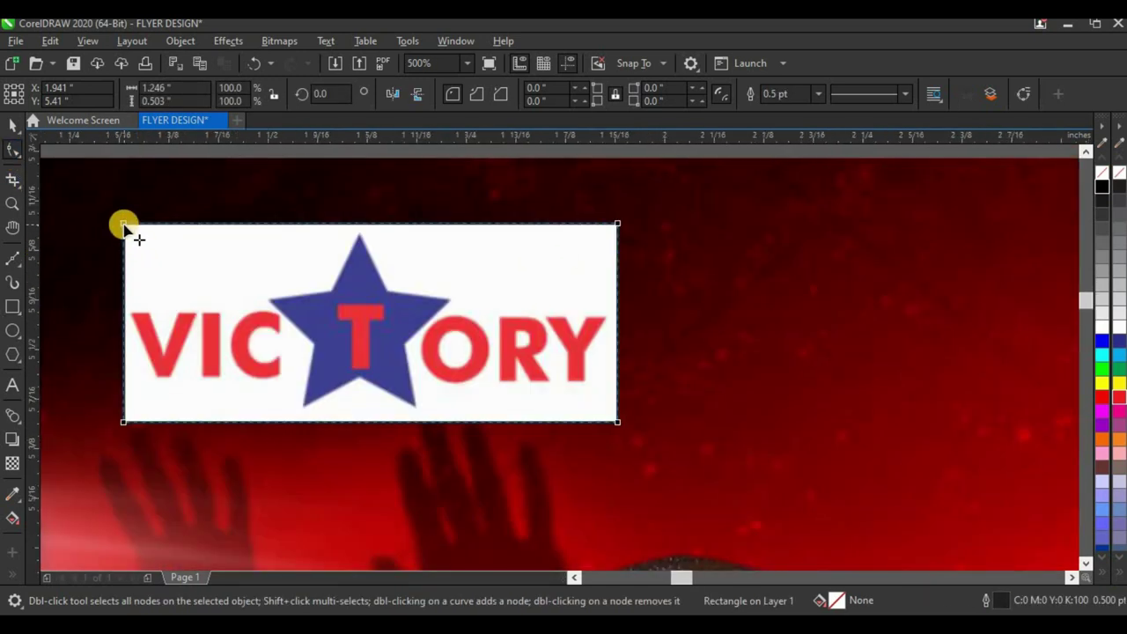
{"action": "scroll", "coordinate": [126, 225], "scroll_direction": "up", "scroll_amount": 1}
{"action": "left_click_drag", "start_coordinate": [124, 223], "coordinate": [245, 240]}
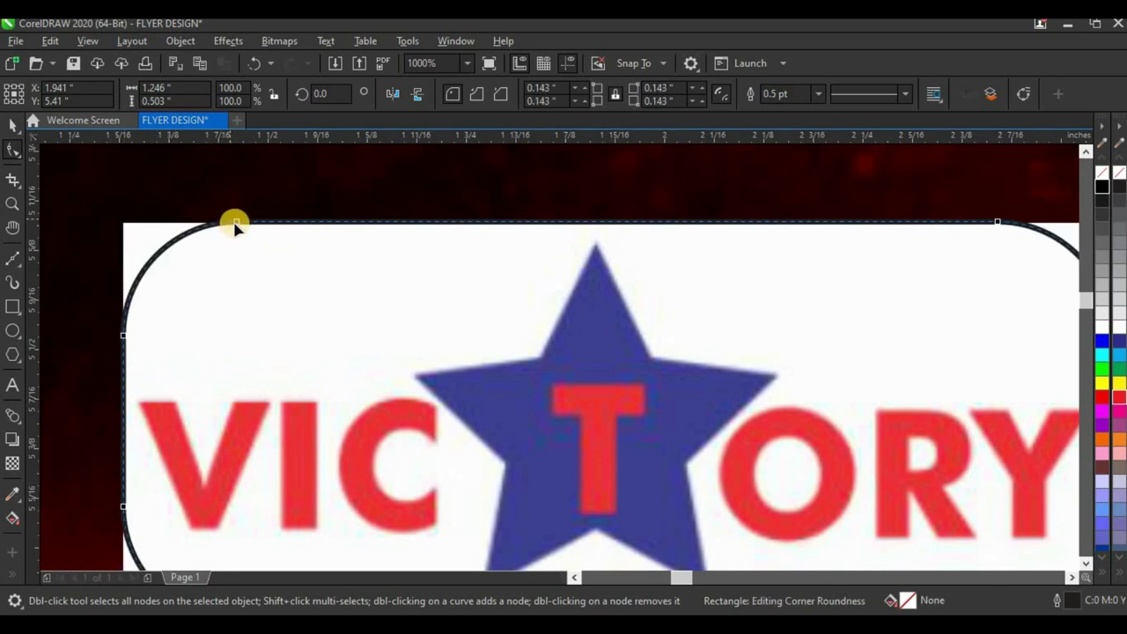
- Select the rounded rectangle together with the VICTORY logo and intersect them
{"action": "scroll", "coordinate": [235, 226], "scroll_direction": "down", "scroll_amount": 1}
{"action": "left_click", "coordinate": [12, 127]}
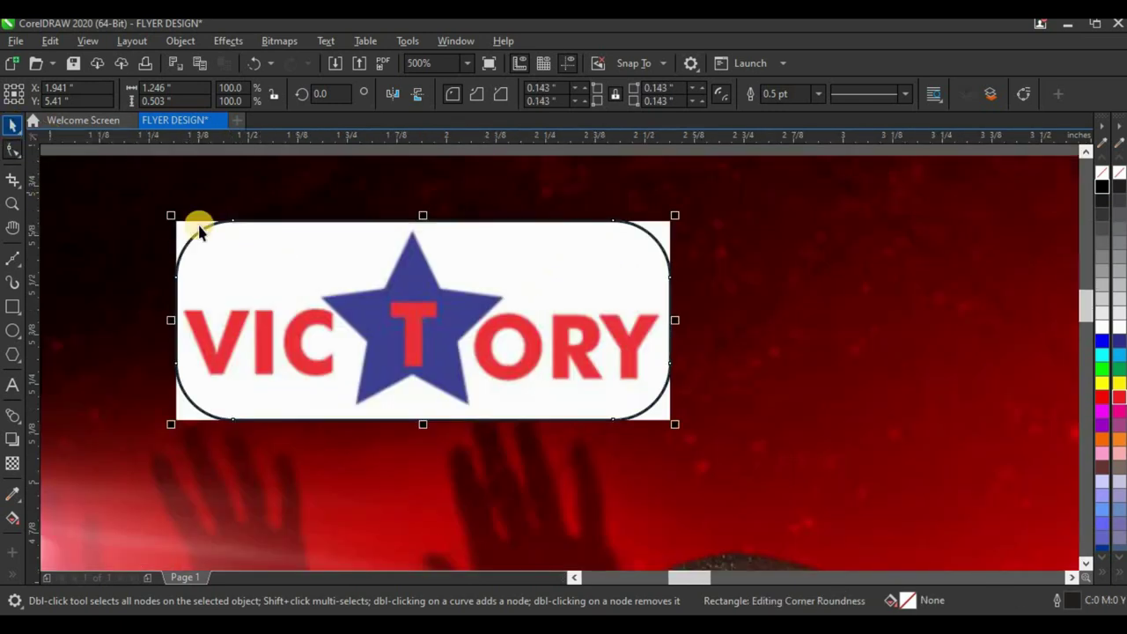
{"action": "scroll", "coordinate": [197, 238], "scroll_direction": "up", "scroll_amount": 1}
{"action": "left_click", "coordinate": [172, 211], "text": "shift"}
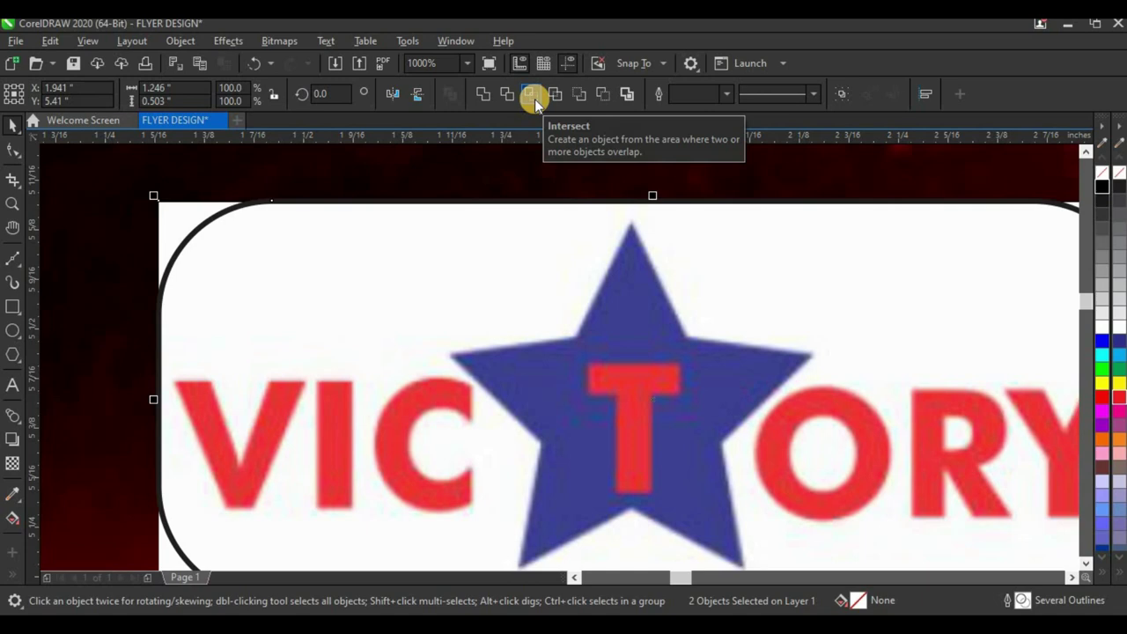
{"action": "left_click", "coordinate": [534, 99]}
- Delete the rounded rectangle and the original square-cornered logo, keeping the rounded VICTORY logo
{"action": "scroll", "coordinate": [412, 233], "scroll_direction": "down", "scroll_amount": 3}
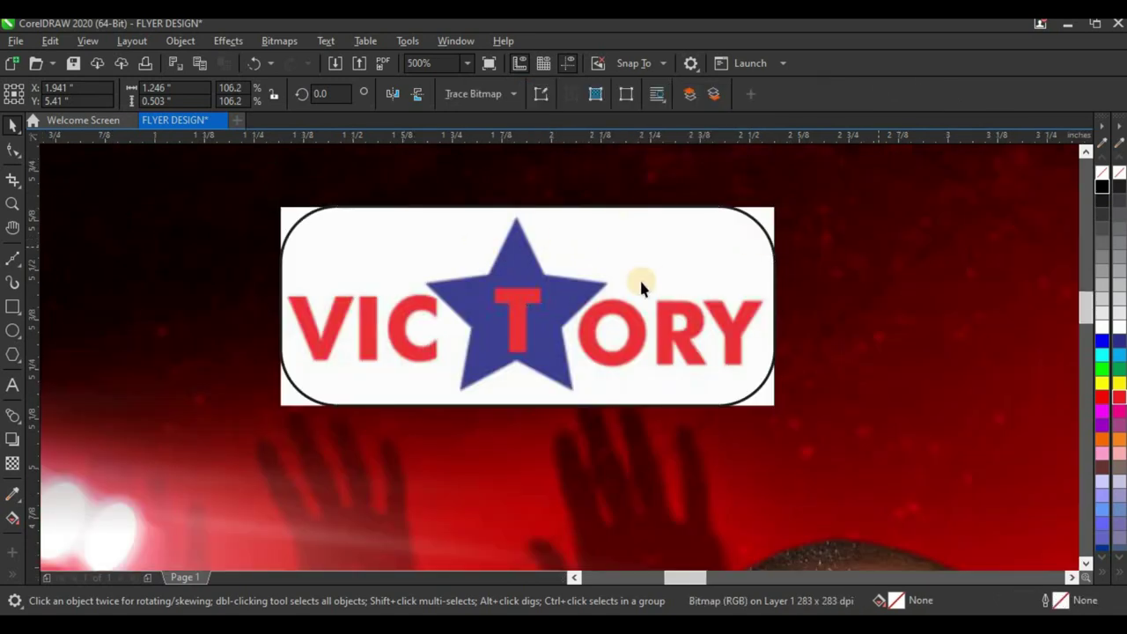
{"action": "left_click", "coordinate": [623, 322]}
{"action": "left_click_drag", "start_coordinate": [624, 323], "coordinate": [606, 338]}
{"action": "key", "text": "Delete"}
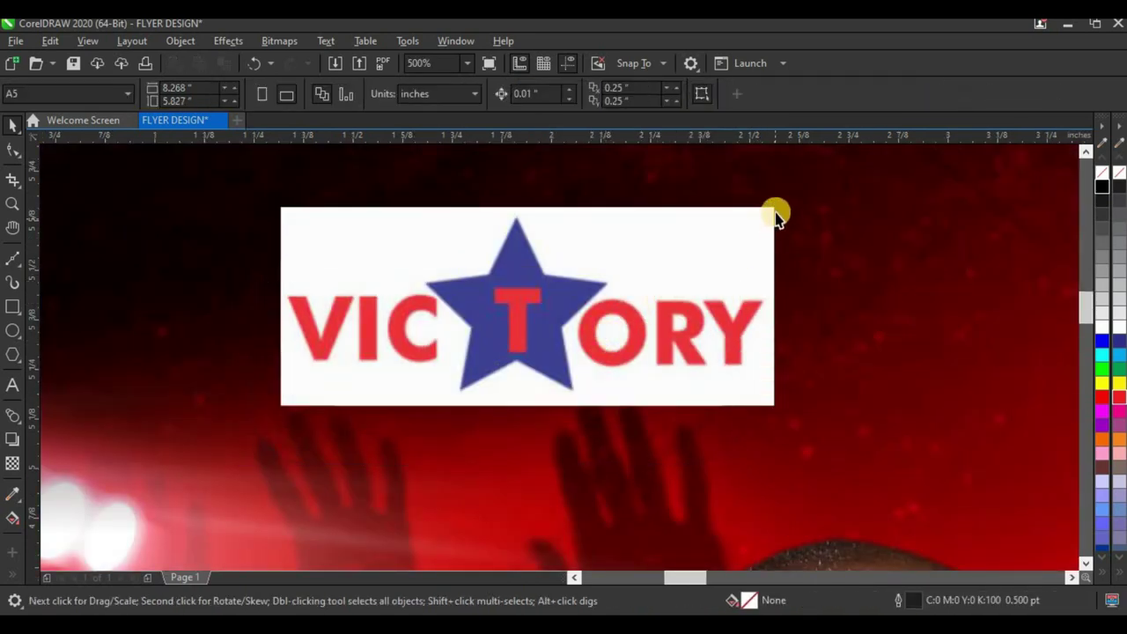
{"action": "left_click", "coordinate": [773, 214]}
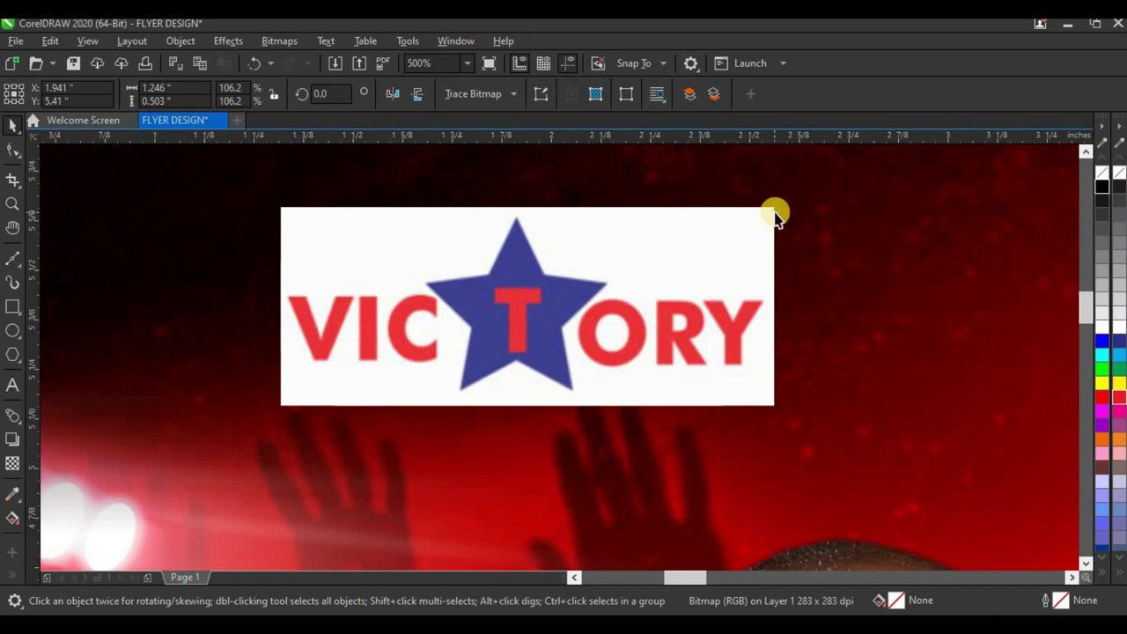
{"action": "key", "text": "Delete"}
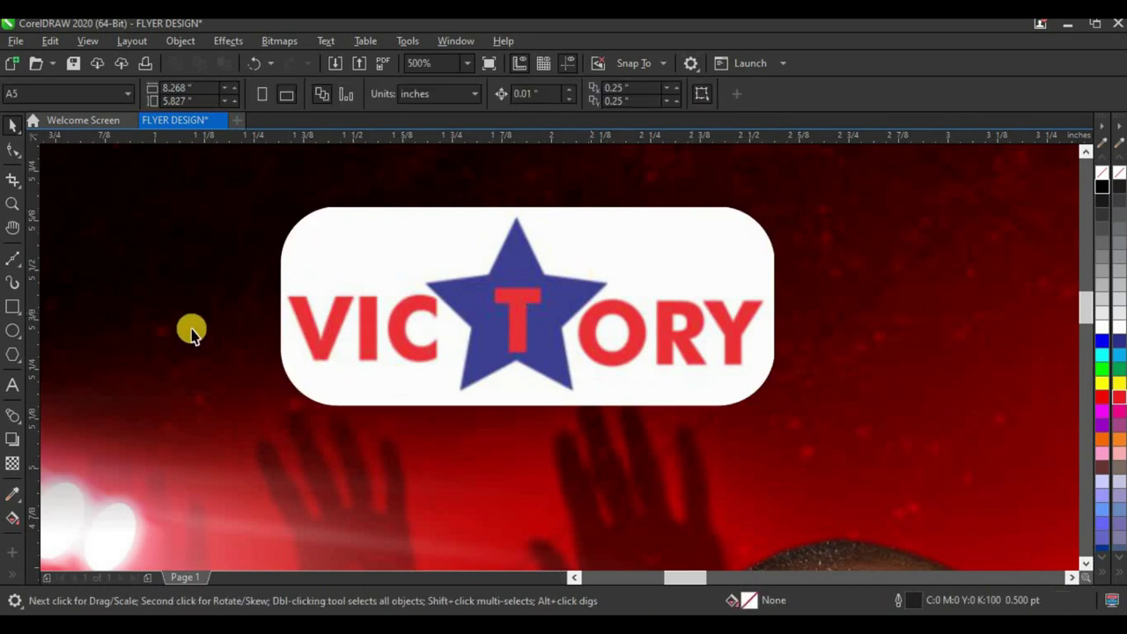
- Reduce the rounded VICTORY logo slightly, keeping it above the portraits near the flyer's upper edge
{"action": "scroll", "coordinate": [299, 310], "scroll_direction": "down", "scroll_amount": 2}
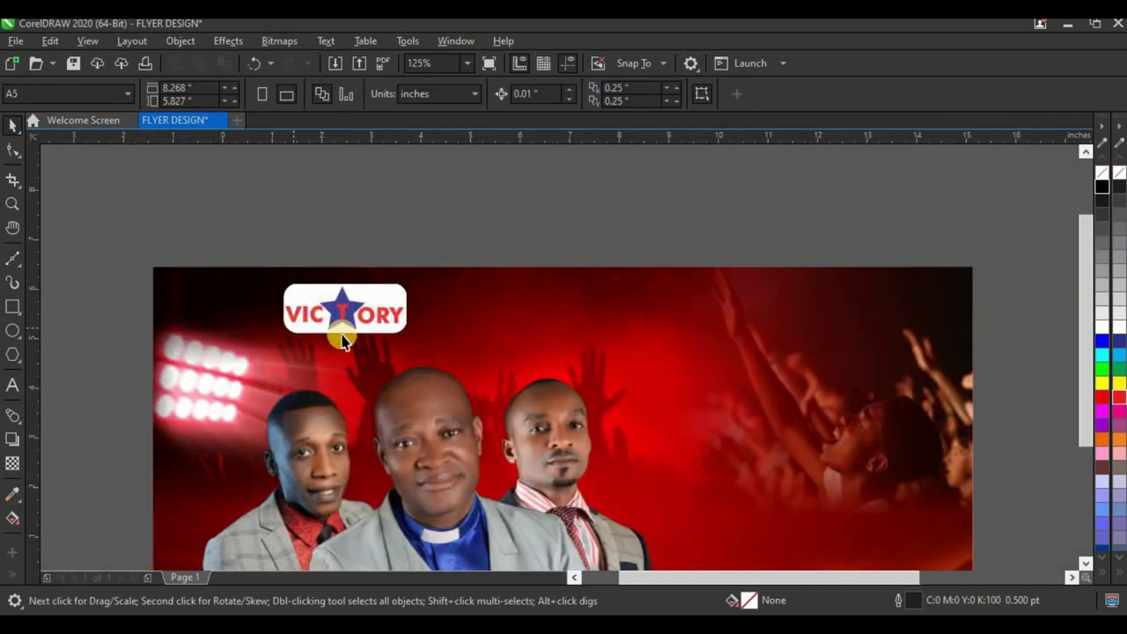
{"action": "scroll", "coordinate": [340, 334], "scroll_direction": "down", "scroll_amount": 1}
{"action": "scroll", "coordinate": [402, 323], "scroll_direction": "down", "scroll_amount": 2}
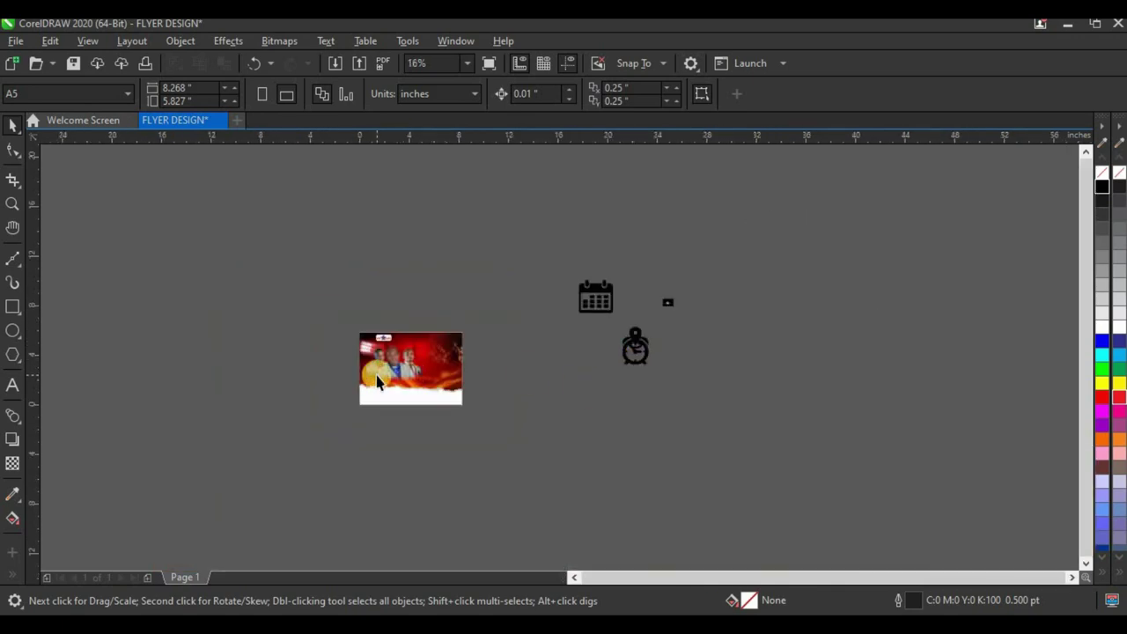
{"action": "scroll", "coordinate": [423, 292], "scroll_direction": "up", "scroll_amount": 1}
{"action": "scroll", "coordinate": [398, 319], "scroll_direction": "up", "scroll_amount": 2}
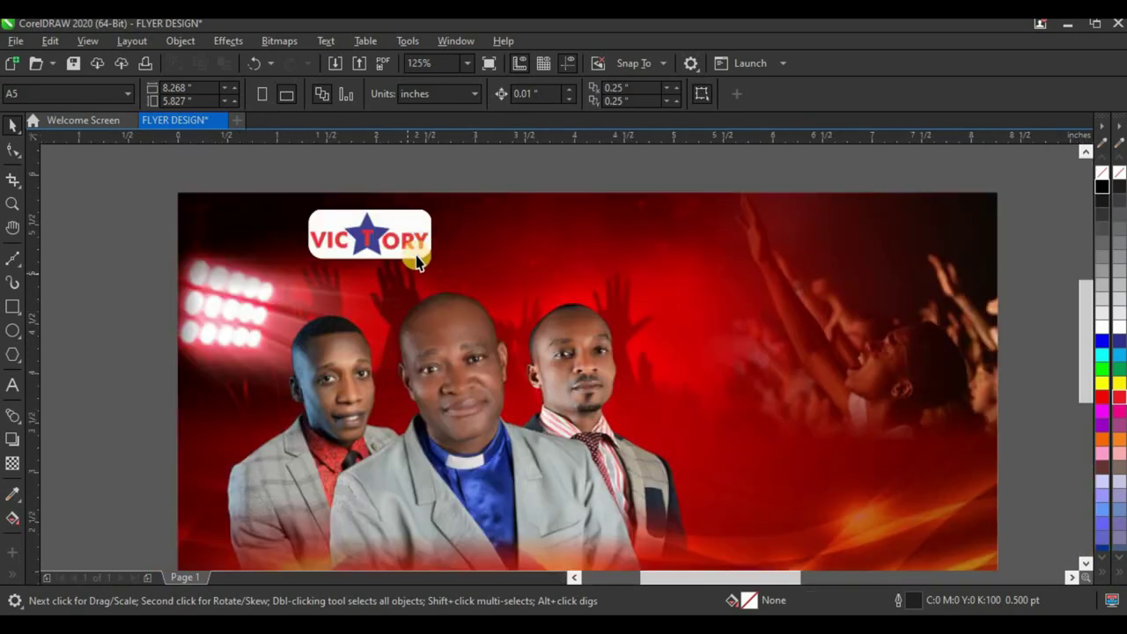
{"action": "scroll", "coordinate": [410, 243], "scroll_direction": "up", "scroll_amount": 1}
{"action": "left_click", "coordinate": [444, 186]}
{"action": "left_click_drag", "start_coordinate": [448, 174], "coordinate": [400, 217]}
{"action": "scroll", "coordinate": [402, 239], "scroll_direction": "down", "scroll_amount": 1}
{"action": "left_click", "coordinate": [80, 297]}
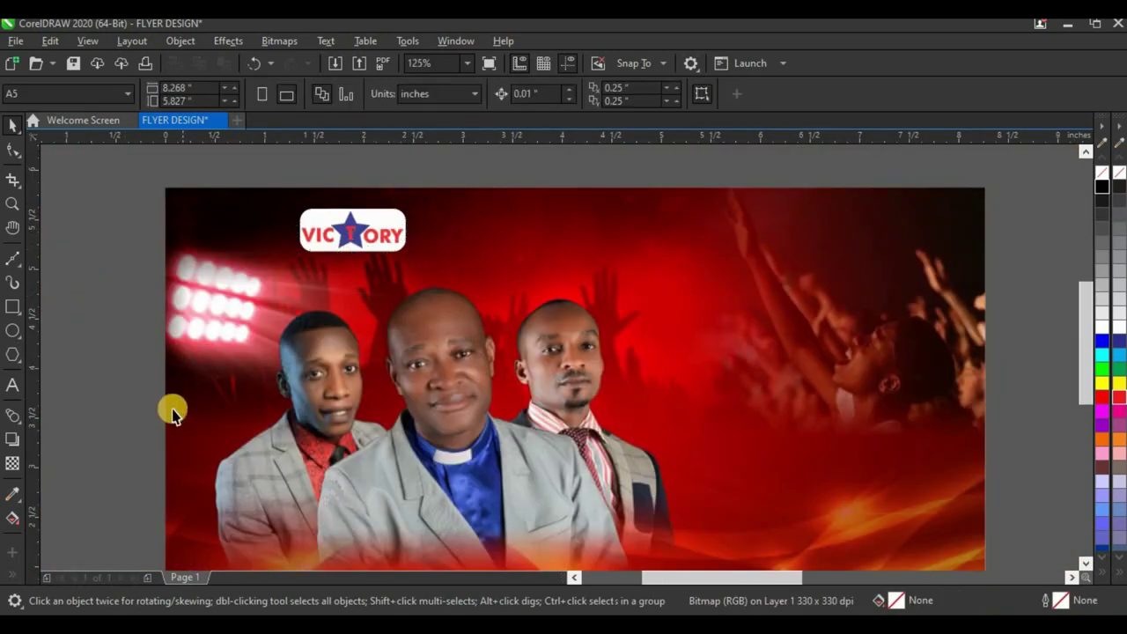
- Switch to the Word document holding the event details and copy all of its text
{"action": "mouse_move", "coordinate": [256, 613]}
{"action": "left_click", "coordinate": [285, 564]}
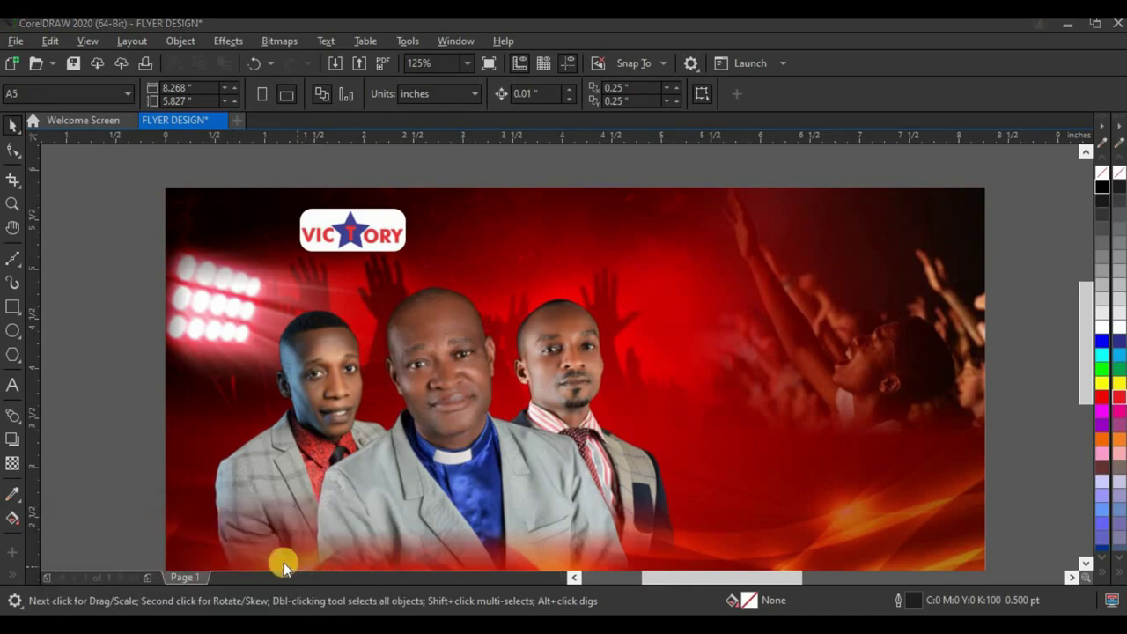
{"action": "left_click", "coordinate": [199, 572]}
{"action": "scroll", "coordinate": [397, 335], "scroll_direction": "down", "scroll_amount": 10}
{"action": "scroll", "coordinate": [397, 335], "scroll_direction": "up", "scroll_amount": 10}
{"action": "scroll", "coordinate": [285, 269], "scroll_direction": "down", "scroll_amount": 1}
{"action": "key", "text": "ctrl+a"}
{"action": "scroll", "coordinate": [490, 327], "scroll_direction": "down", "scroll_amount": 9}
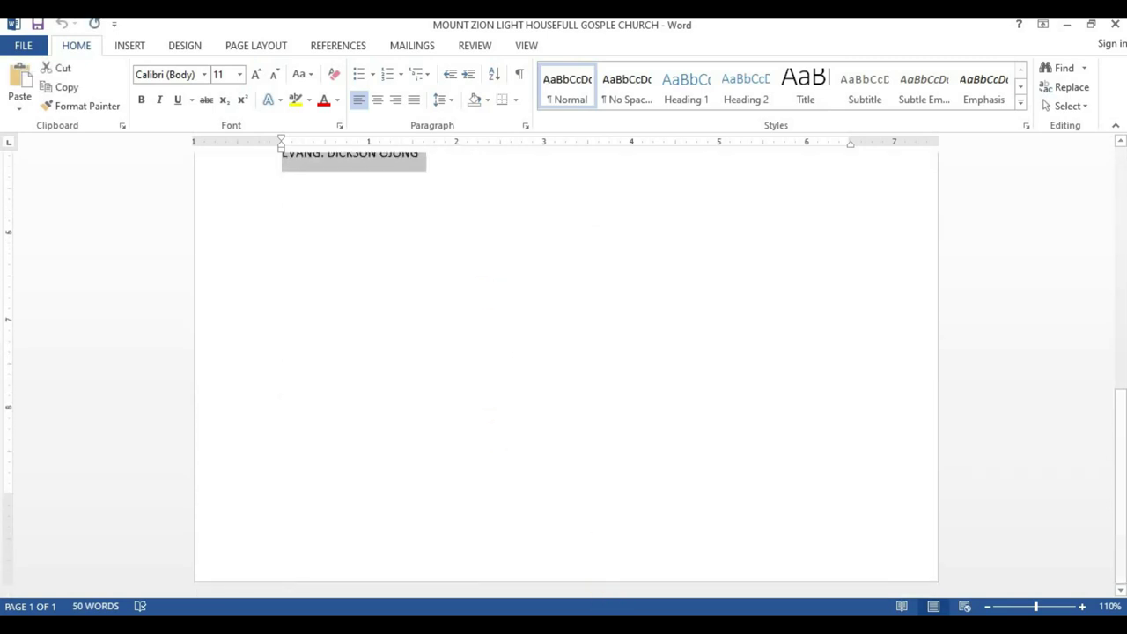
- Switch back to CorelDRAW and paste the copied text as artistic text beside the flyer, maintaining fonts and formatting
{"action": "key", "text": "alt+Tab"}
{"action": "scroll", "coordinate": [201, 347], "scroll_direction": "down", "scroll_amount": 2}
{"action": "left_click", "coordinate": [13, 384]}
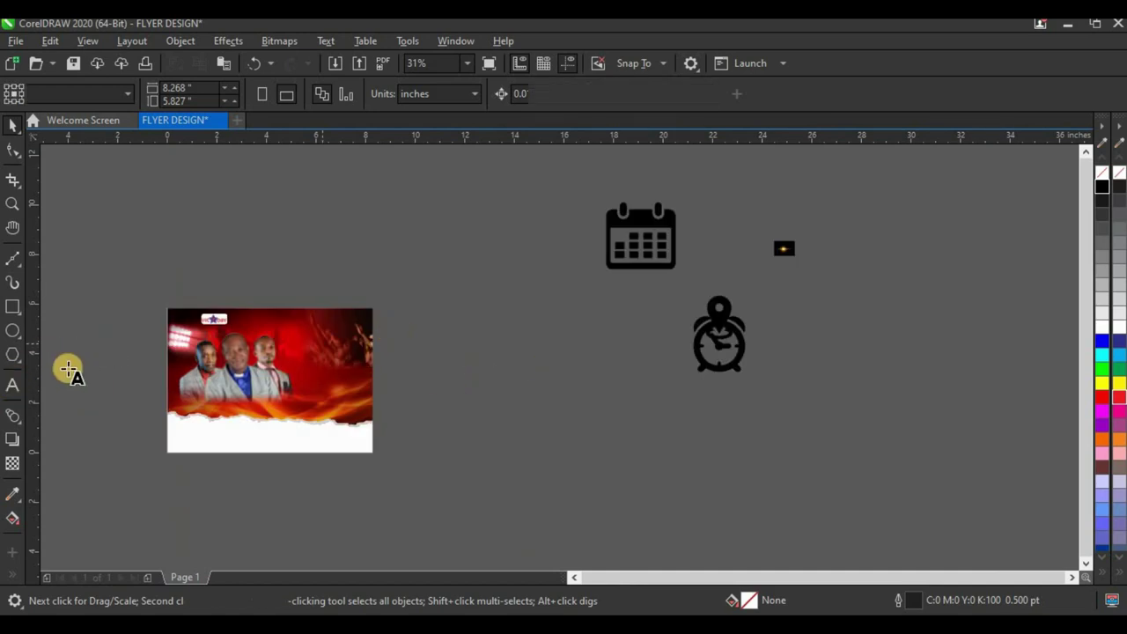
{"action": "left_click", "coordinate": [13, 385]}
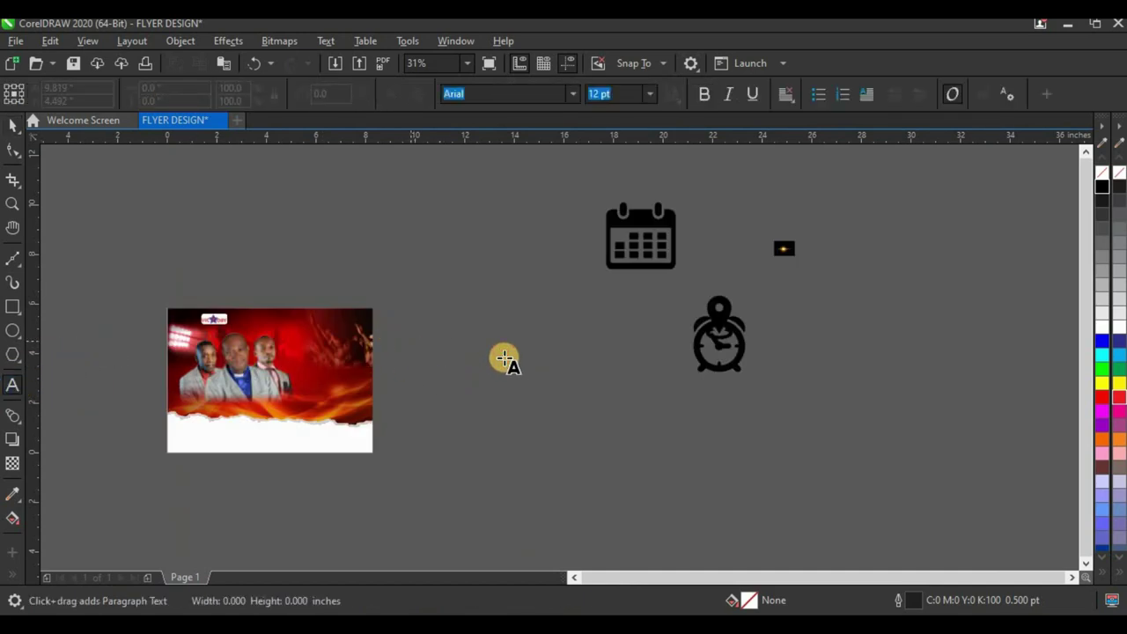
{"action": "key", "text": "ctrl+v"}
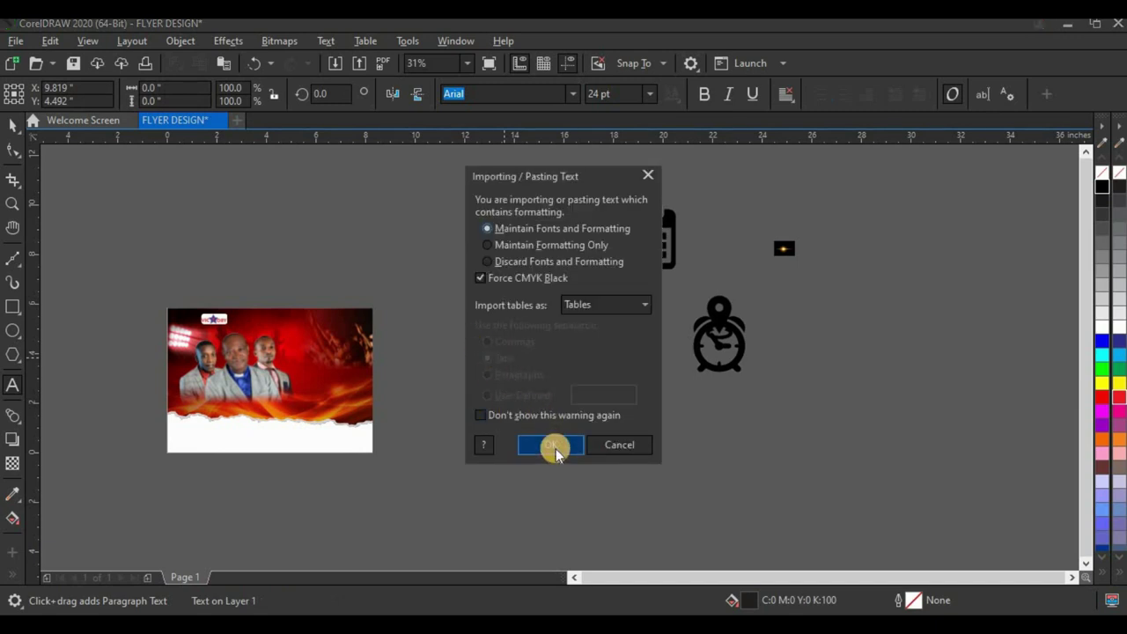
{"action": "left_click", "coordinate": [550, 447]}
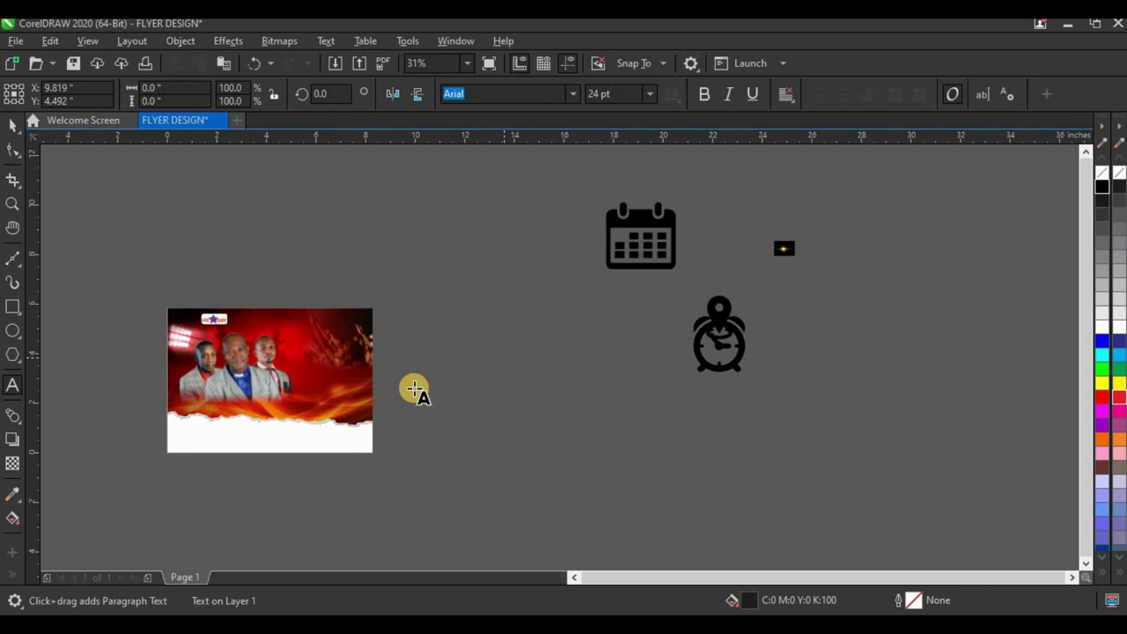
- Correct the spelling in the pasted text's first two lines to HOUSE FULL and HEADQUARTERS
{"action": "scroll", "coordinate": [414, 389], "scroll_direction": "up", "scroll_amount": 4}
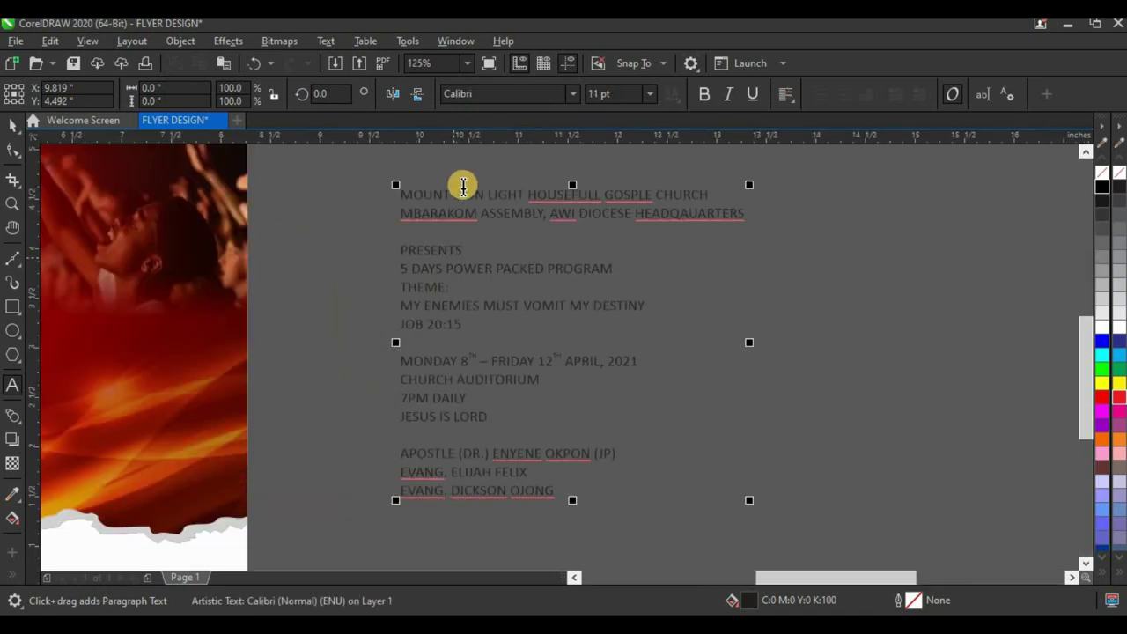
{"action": "scroll", "coordinate": [390, 277], "scroll_direction": "down", "scroll_amount": 2}
{"action": "left_click_drag", "start_coordinate": [713, 268], "coordinate": [347, 241]}
{"action": "left_click", "coordinate": [635, 264]}
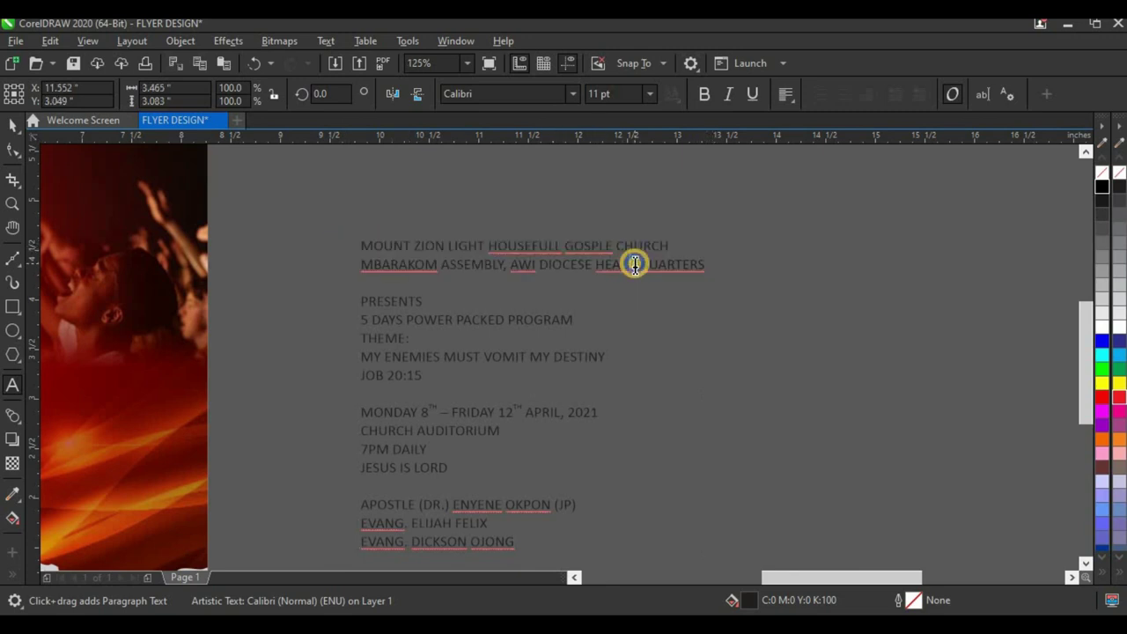
{"action": "right_click", "coordinate": [635, 264]}
{"action": "left_click", "coordinate": [669, 296]}
{"action": "left_click", "coordinate": [532, 247]}
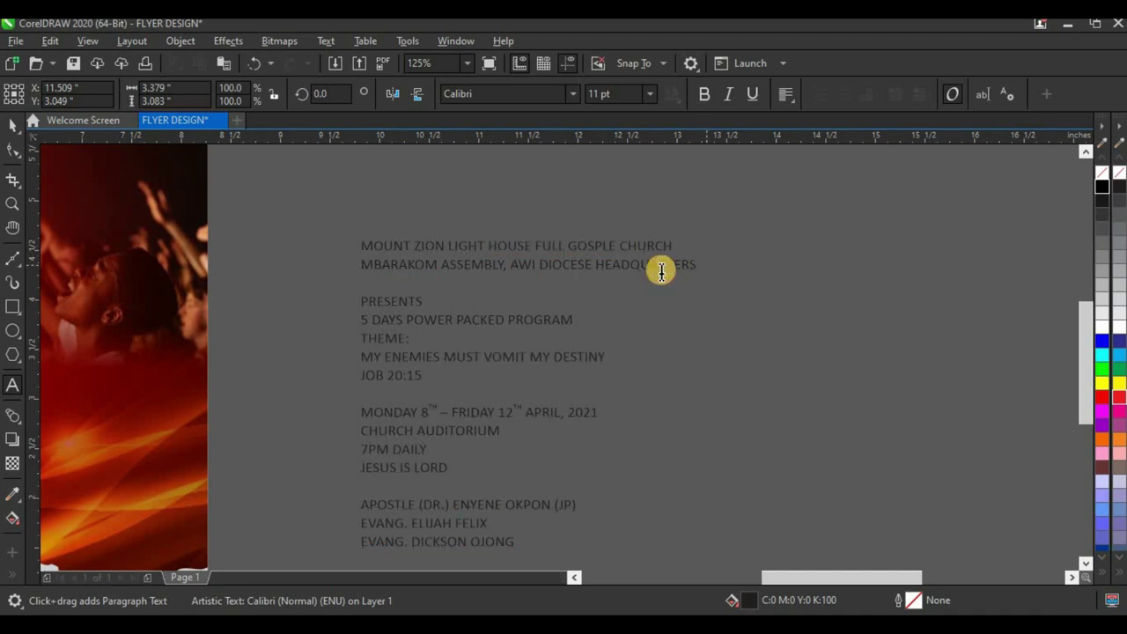
- Cut the two church name and assembly lines from the text block and paste them on the flyer beside the VICTORY logo
{"action": "left_click_drag", "start_coordinate": [695, 261], "coordinate": [344, 233]}
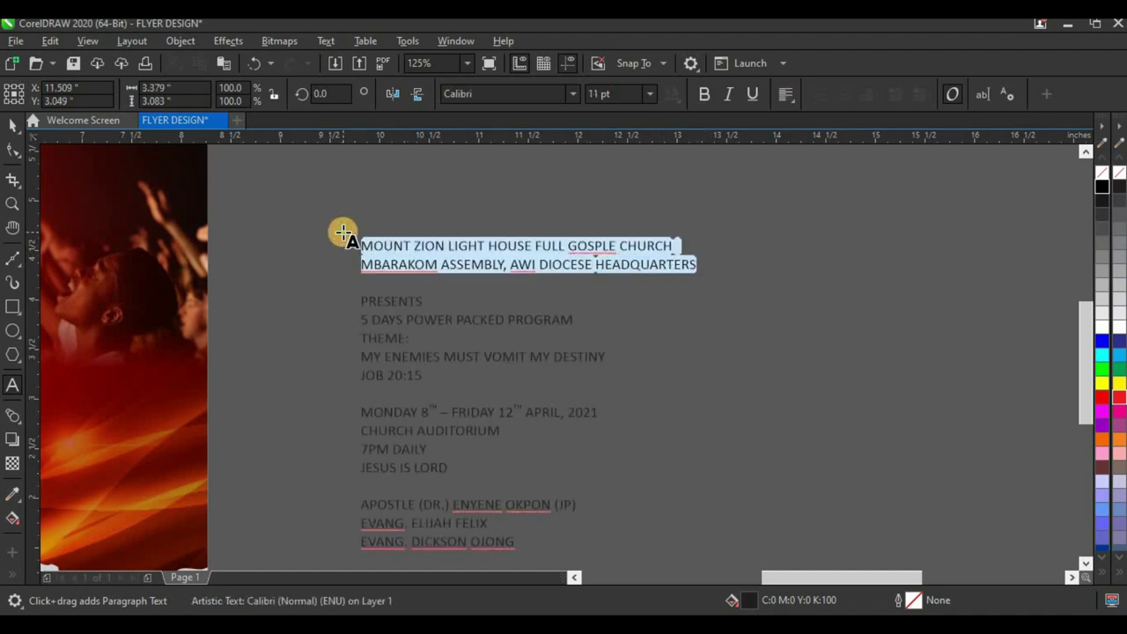
{"action": "scroll", "coordinate": [576, 308], "scroll_direction": "down", "scroll_amount": 1}
{"action": "scroll", "coordinate": [576, 325], "scroll_direction": "down", "scroll_amount": 4}
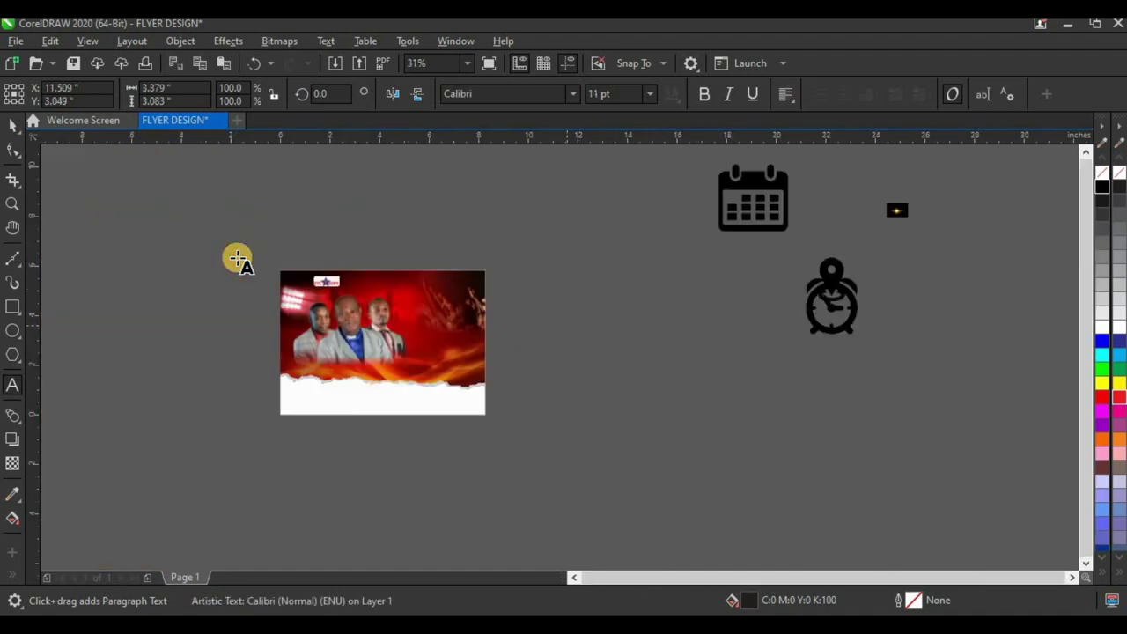
{"action": "scroll", "coordinate": [282, 276], "scroll_direction": "up", "scroll_amount": 4}
{"action": "left_click", "coordinate": [183, 256]}
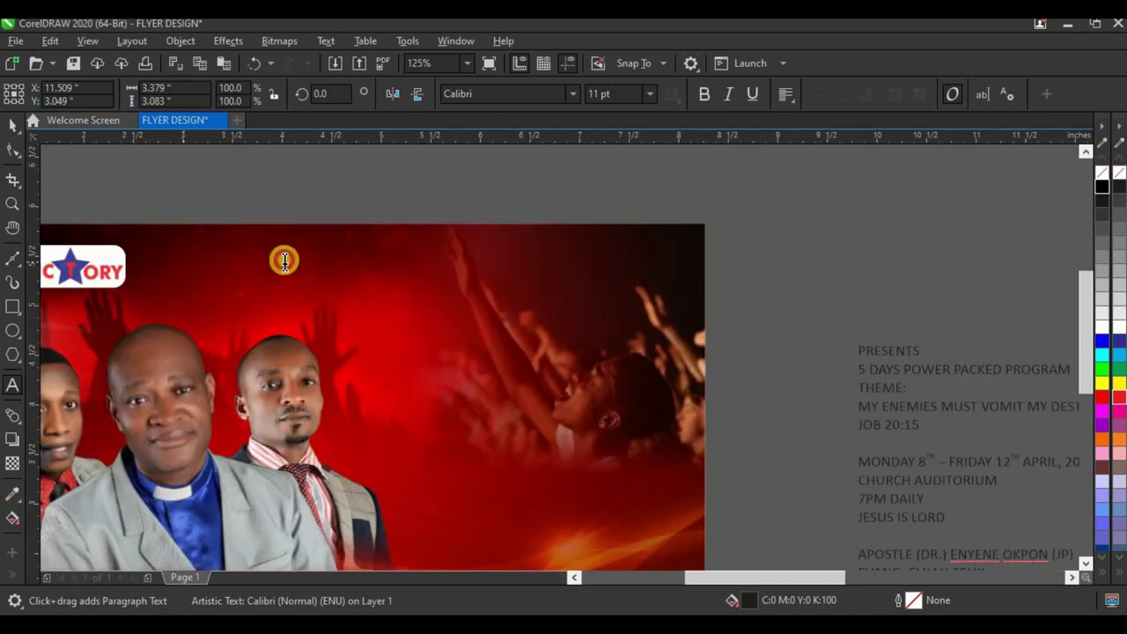
{"action": "key", "text": "ctrl+v"}
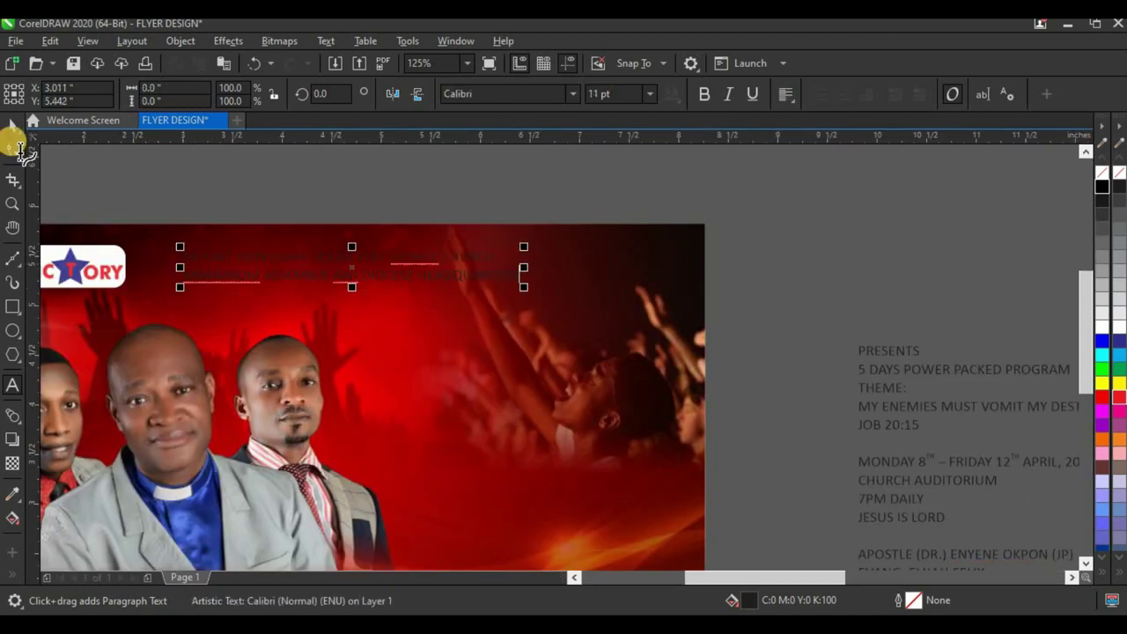
- Fill the two heading lines with white and move them close beside the VICTORY logo
{"action": "left_click", "coordinate": [12, 126]}
{"action": "scroll", "coordinate": [100, 239], "scroll_direction": "up", "scroll_amount": 2}
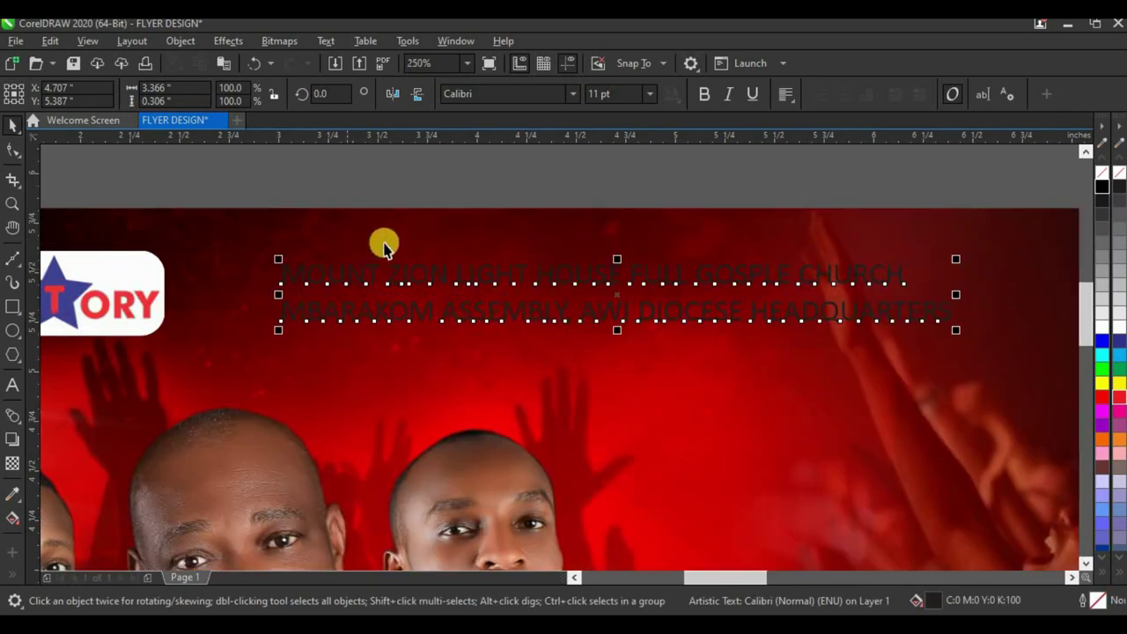
{"action": "left_click", "coordinate": [1101, 328]}
{"action": "left_click_drag", "start_coordinate": [468, 311], "coordinate": [372, 319]}
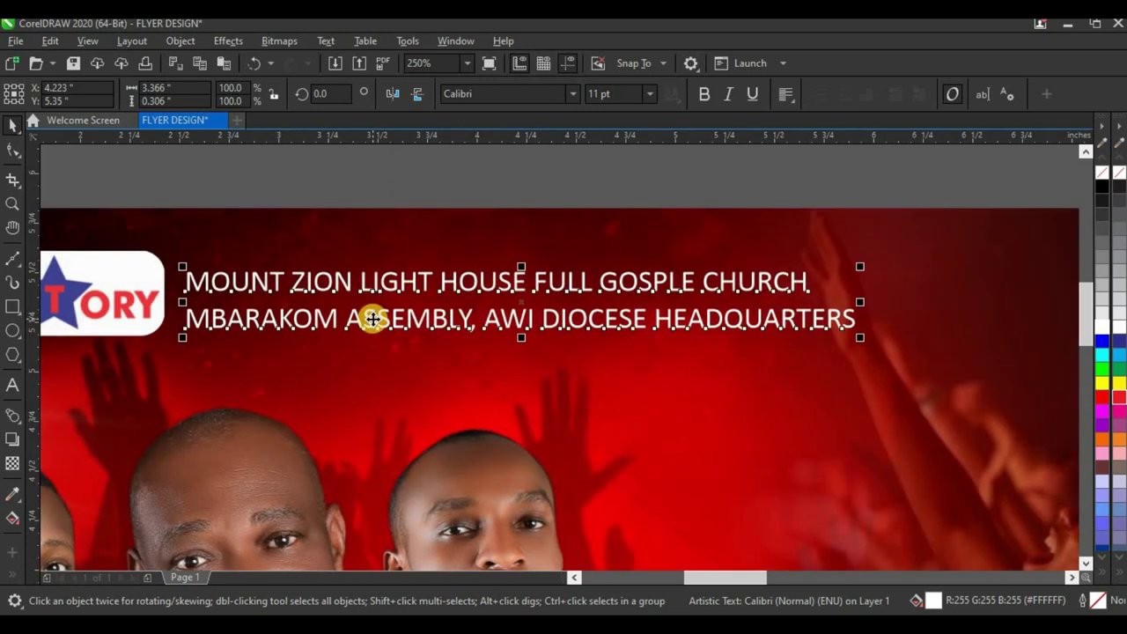
- Break the heading into two separate lines and set the church name in Champion Gothic Heavyweight
{"action": "left_click", "coordinate": [509, 319]}
{"action": "left_click", "coordinate": [511, 284]}
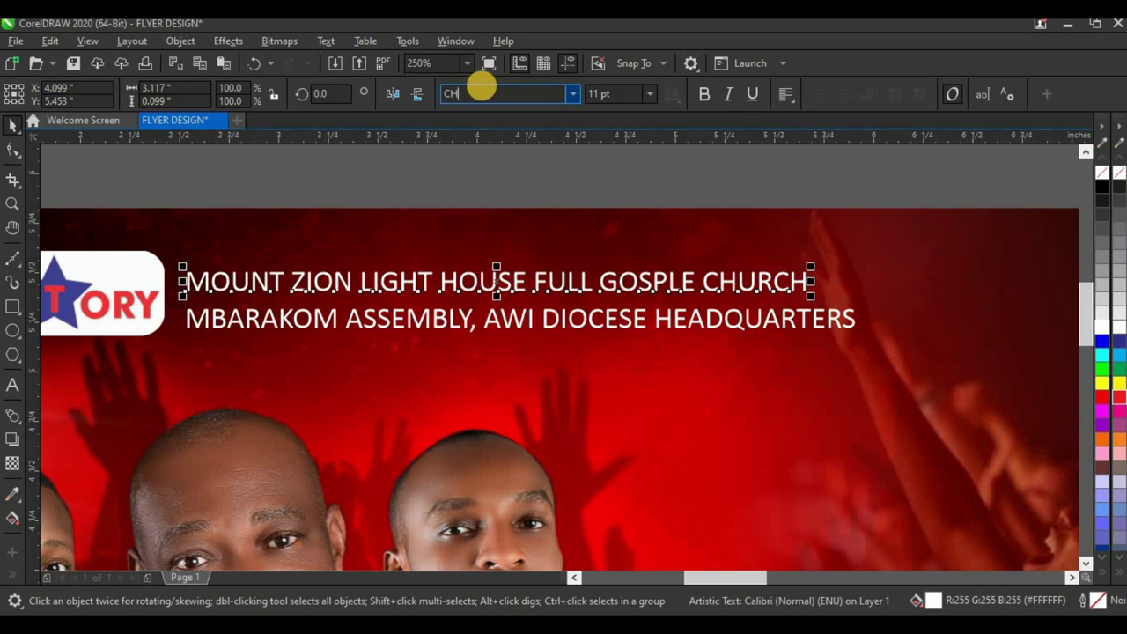
{"action": "key", "text": "Return"}
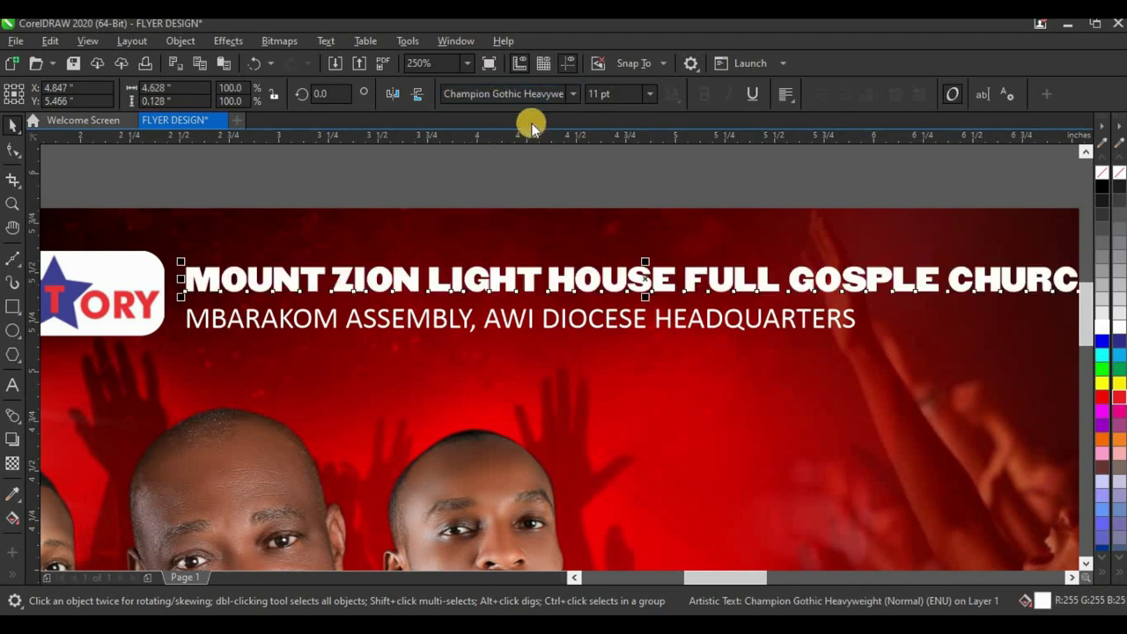
- Change the church name's font to Champion Gothic Lightweight and enlarge it to about 3.4 inches wide
{"action": "left_click", "coordinate": [572, 94]}
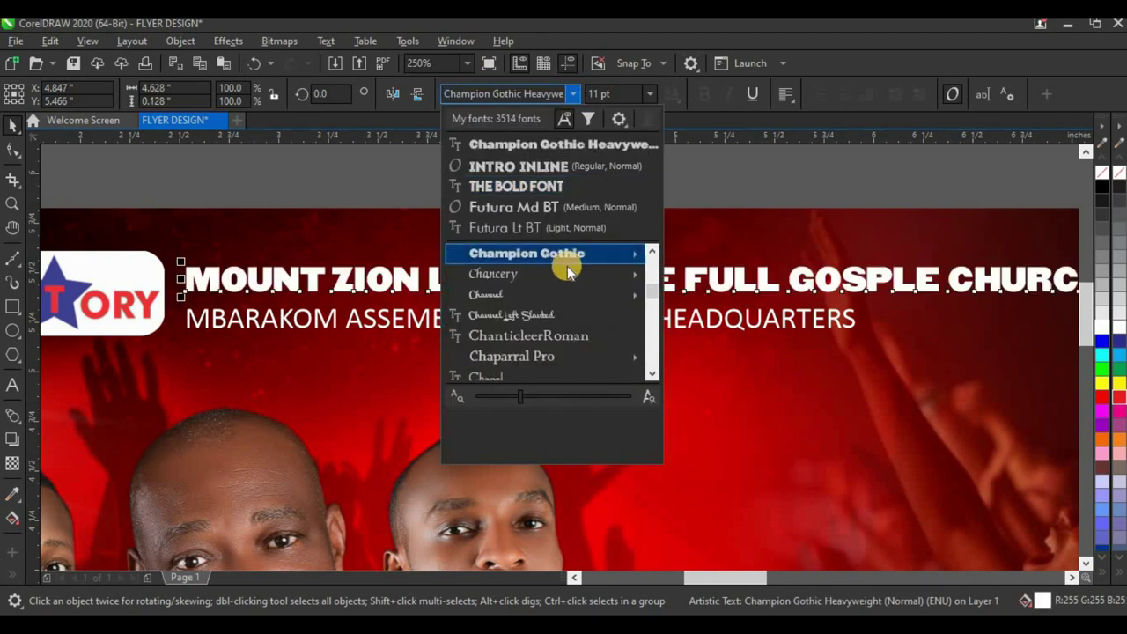
{"action": "left_click", "coordinate": [572, 94]}
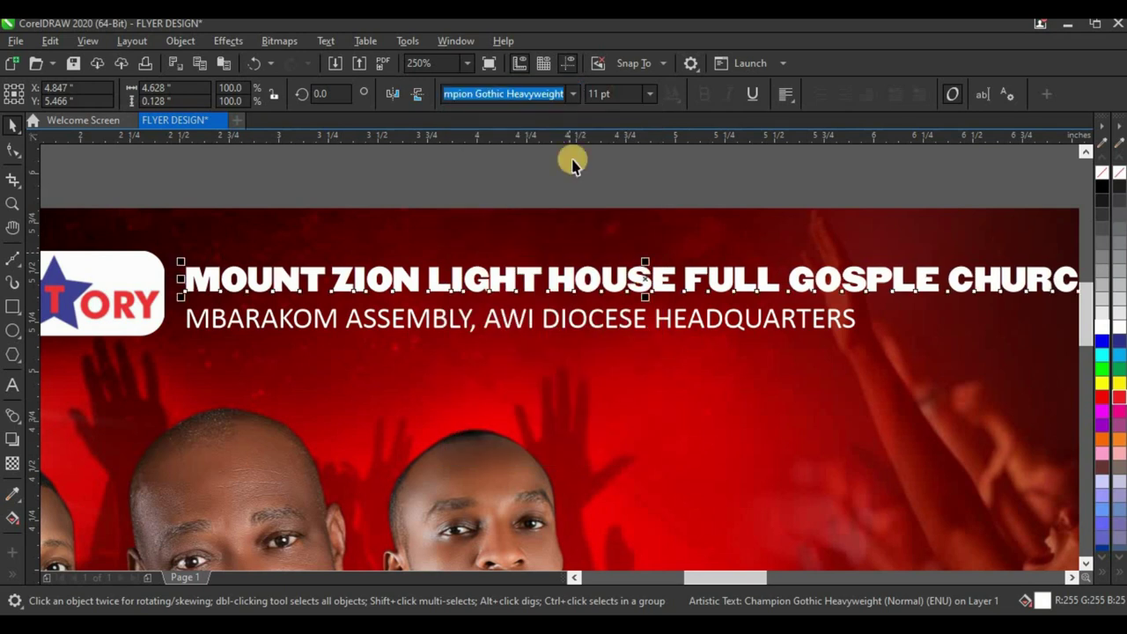
{"action": "left_click", "coordinate": [572, 94]}
{"action": "mouse_move", "coordinate": [586, 246]}
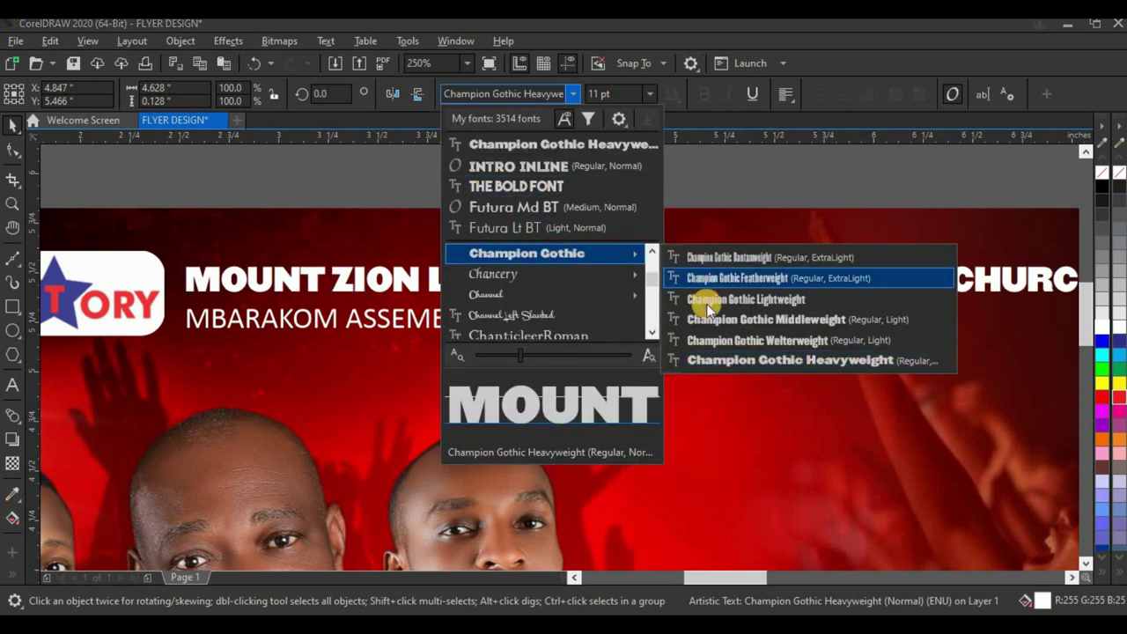
{"action": "left_click", "coordinate": [743, 301]}
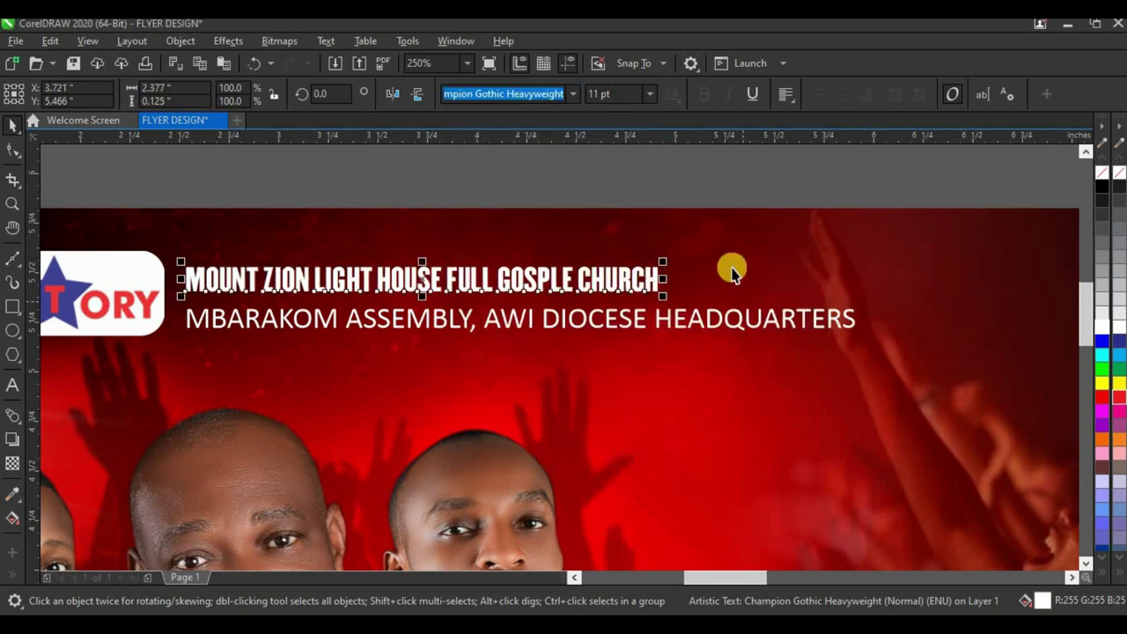
{"action": "left_click_drag", "start_coordinate": [663, 261], "coordinate": [865, 232]}
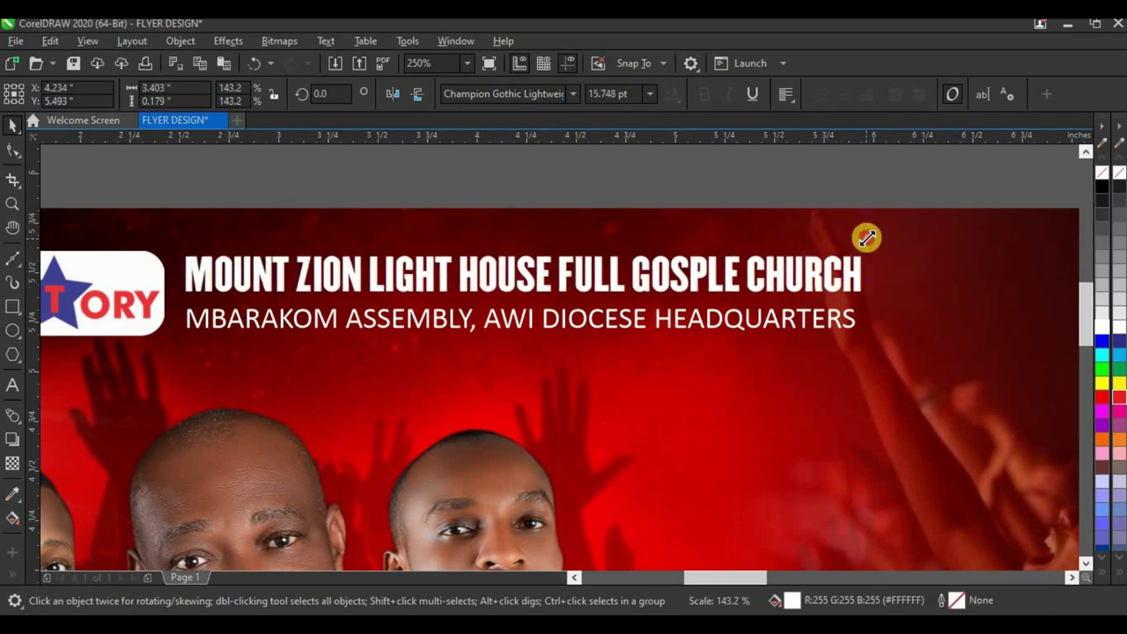
- Set the MBARAKOM ASSEMBLY line in bold Helvetica and reduce it to about 8.6 pt
{"action": "left_click", "coordinate": [749, 322]}
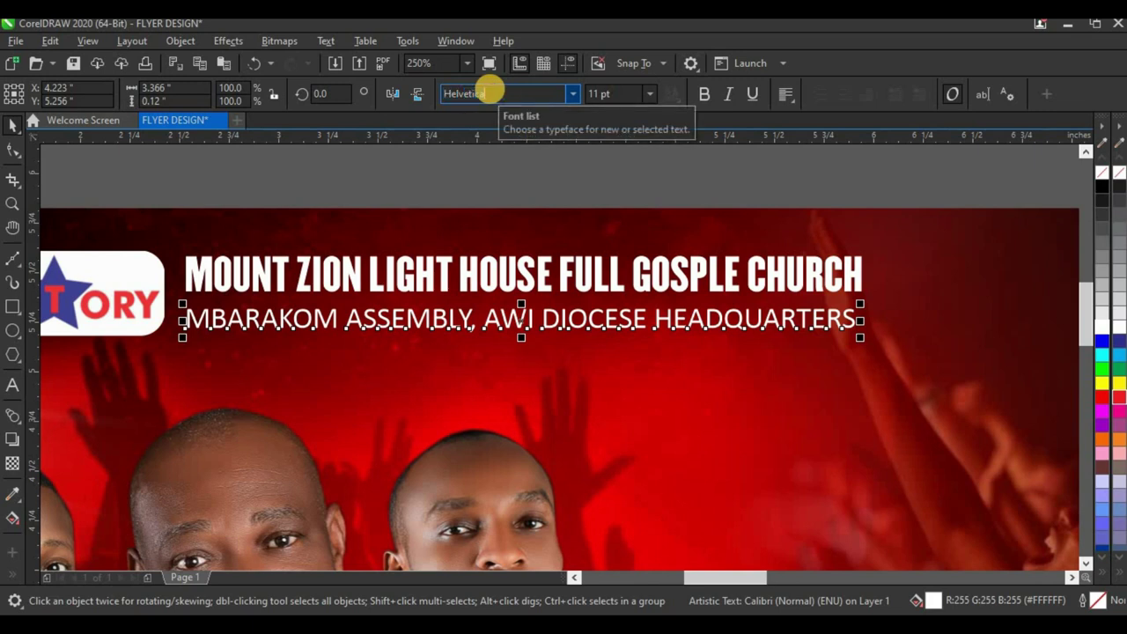
{"action": "key", "text": "Return"}
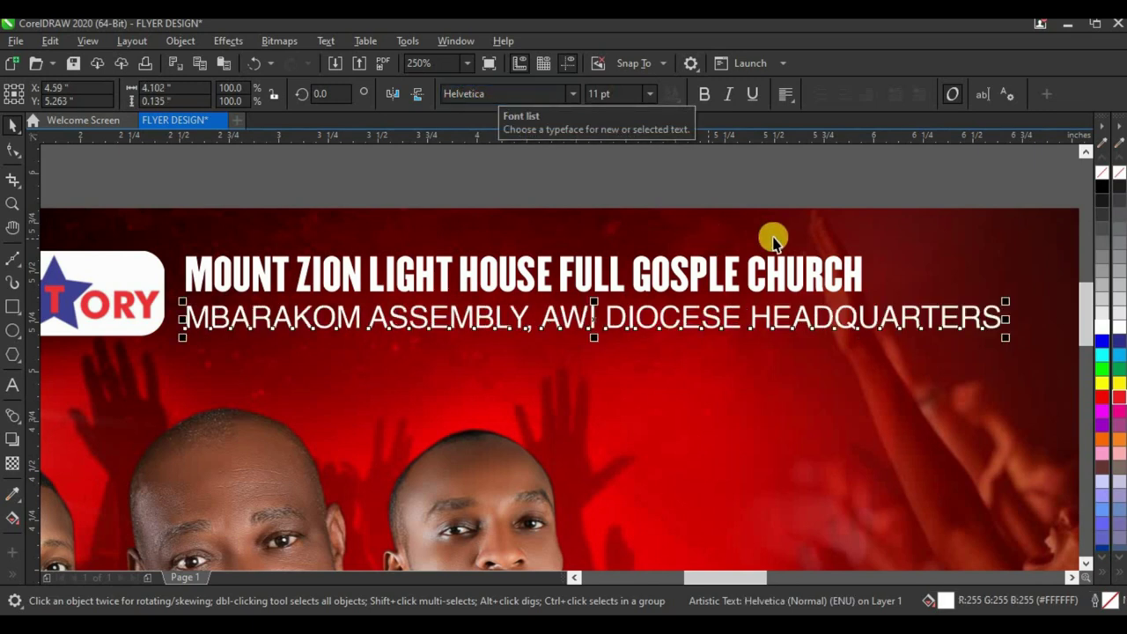
{"action": "left_click", "coordinate": [705, 94]}
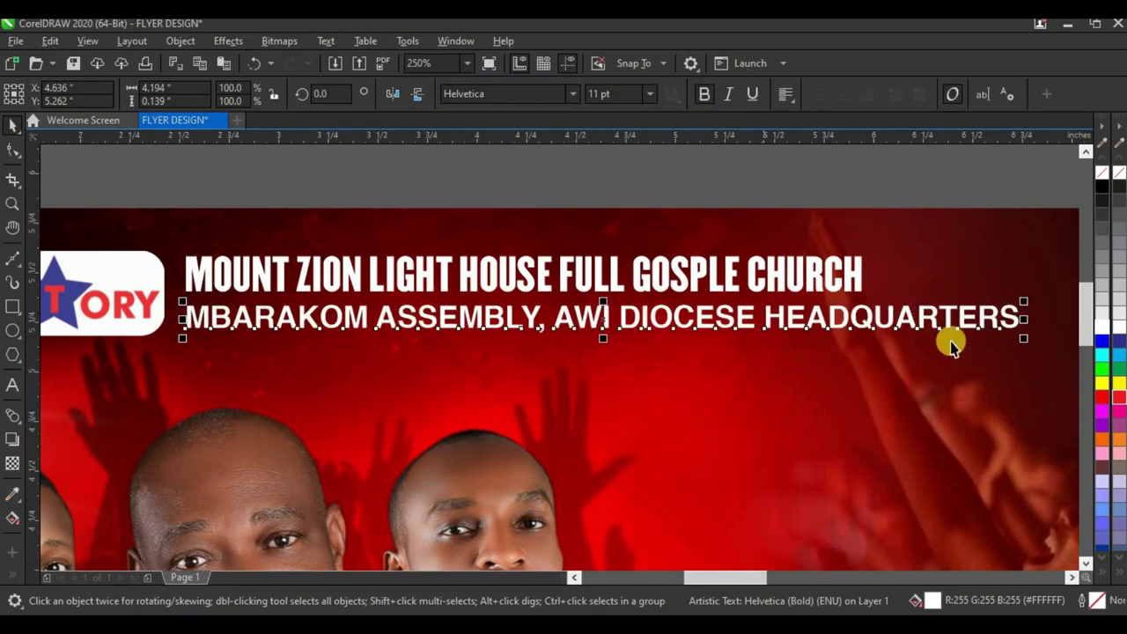
{"action": "left_click_drag", "start_coordinate": [847, 356], "coordinate": [842, 356]}
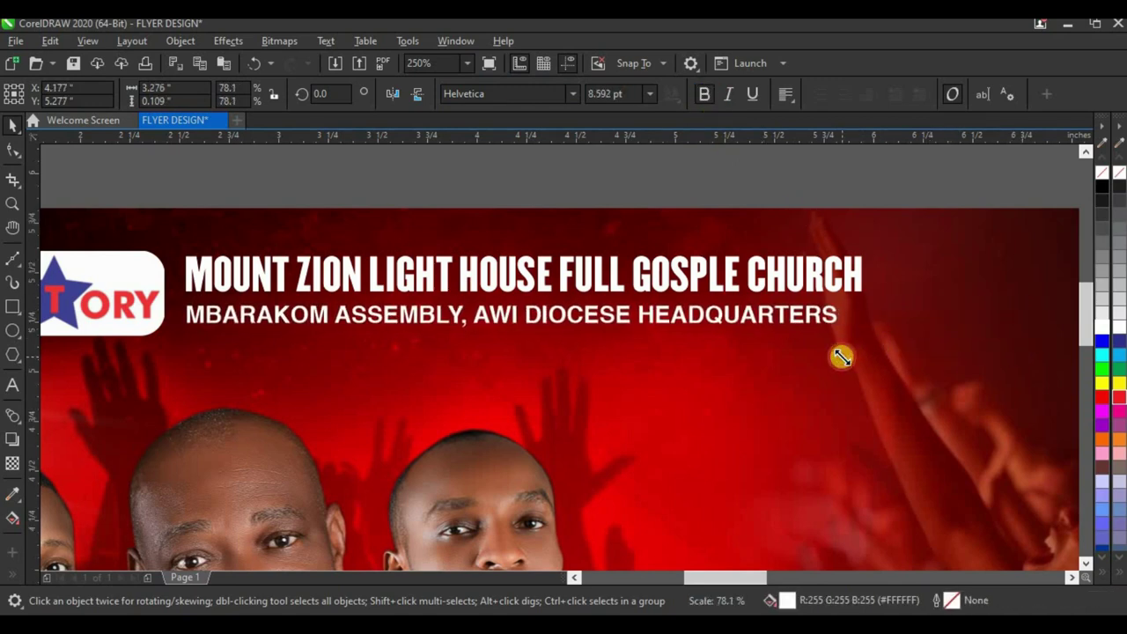
- Move the assembly line up slightly under the church name and group the two lines
{"action": "scroll", "coordinate": [737, 314], "scroll_direction": "up", "scroll_amount": 3}
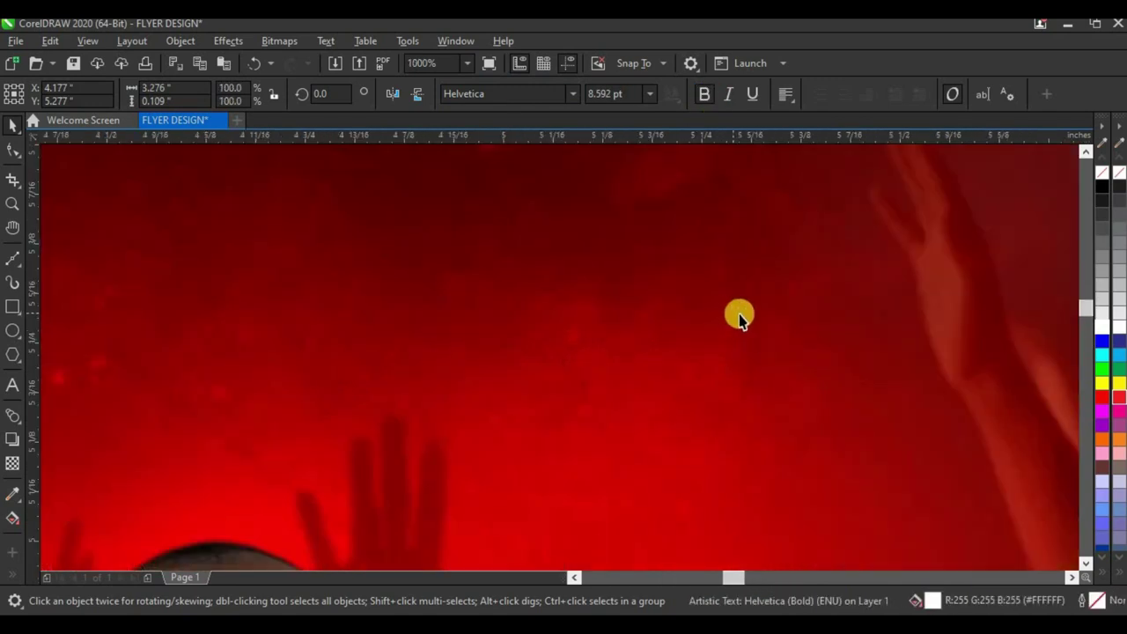
{"action": "left_click_drag", "start_coordinate": [749, 314], "coordinate": [751, 289]}
{"action": "scroll", "coordinate": [674, 322], "scroll_direction": "down", "scroll_amount": 5}
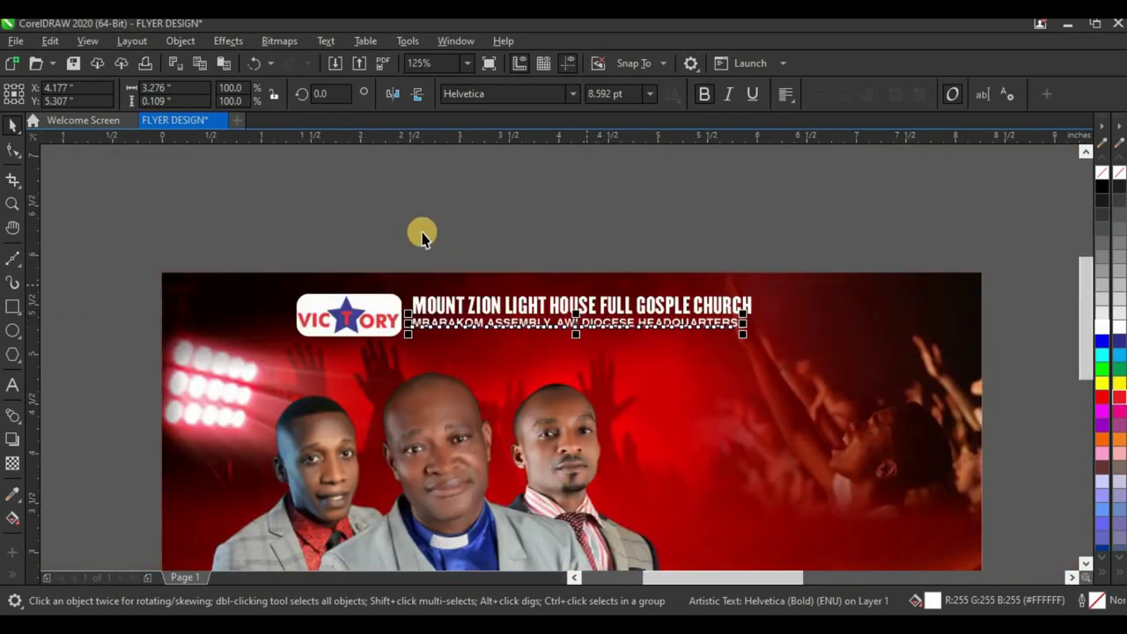
{"action": "left_click_drag", "start_coordinate": [364, 226], "coordinate": [787, 369]}
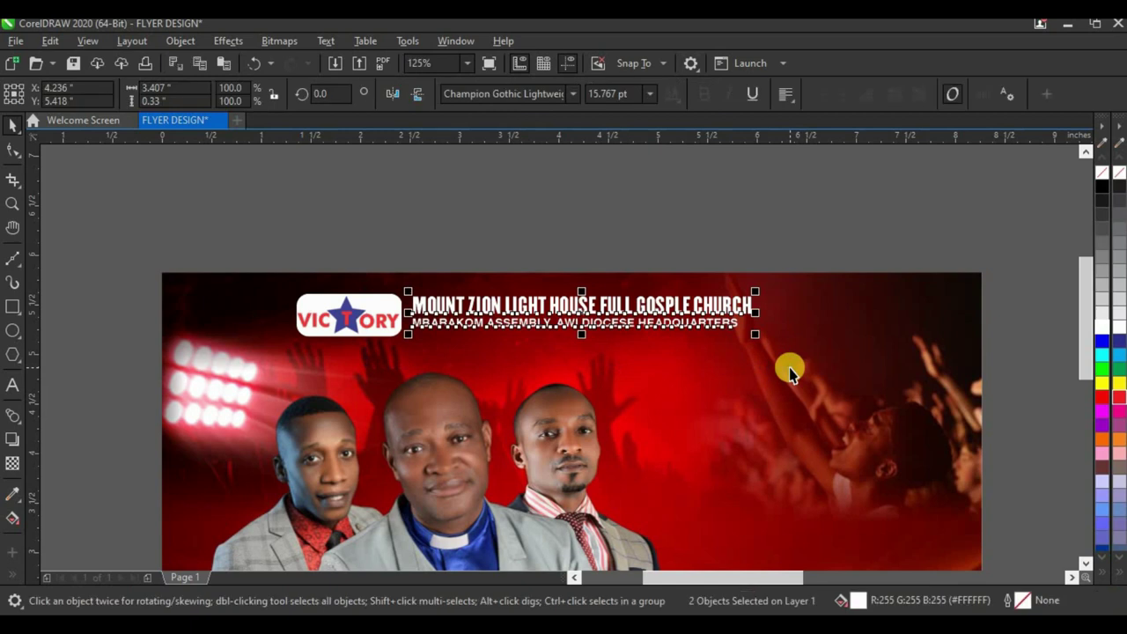
{"action": "key", "text": "ctrl+g"}
- Align the heading group with the VICTORY logo's horizontal centre line and move it slightly closer to the logo
{"action": "scroll", "coordinate": [404, 325], "scroll_direction": "up", "scroll_amount": 1}
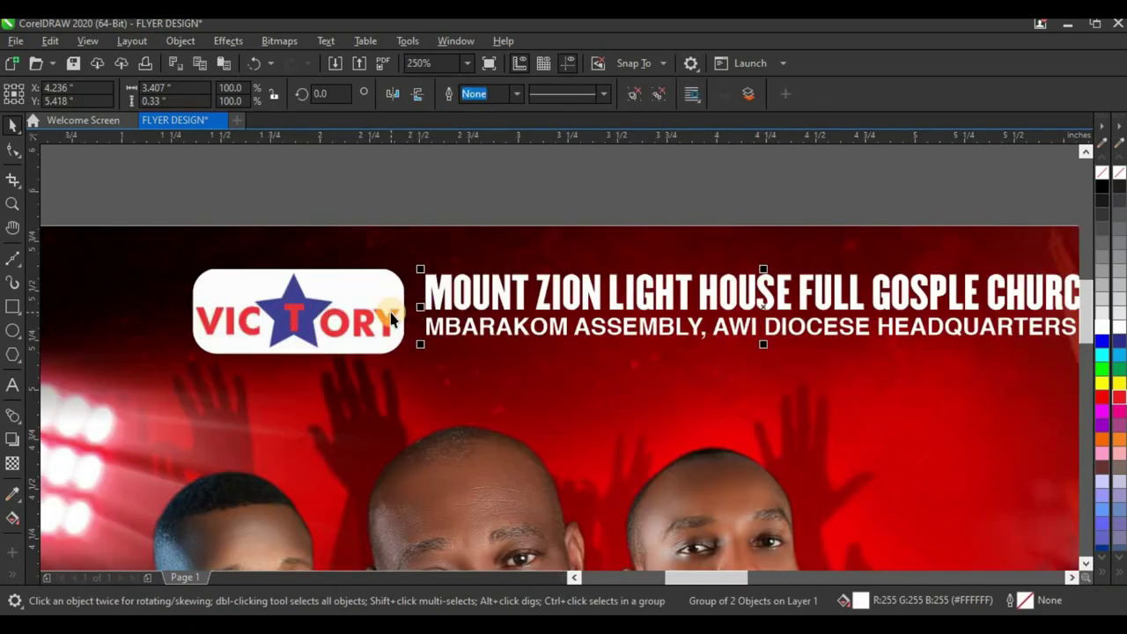
{"action": "left_click", "coordinate": [351, 310], "text": "shift"}
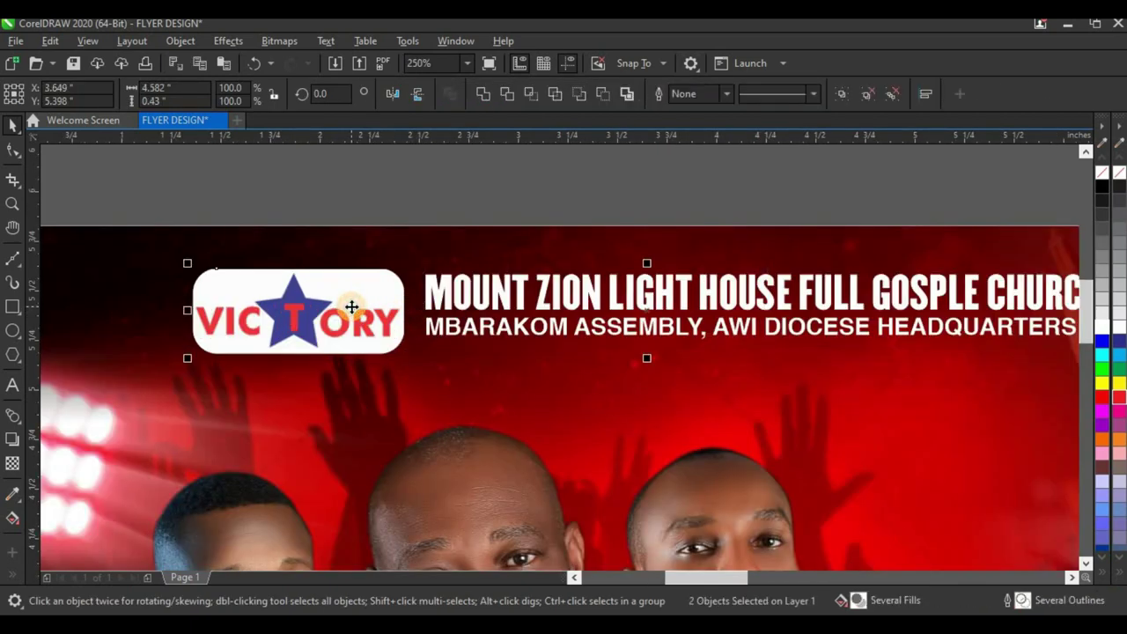
{"action": "key", "text": "e"}
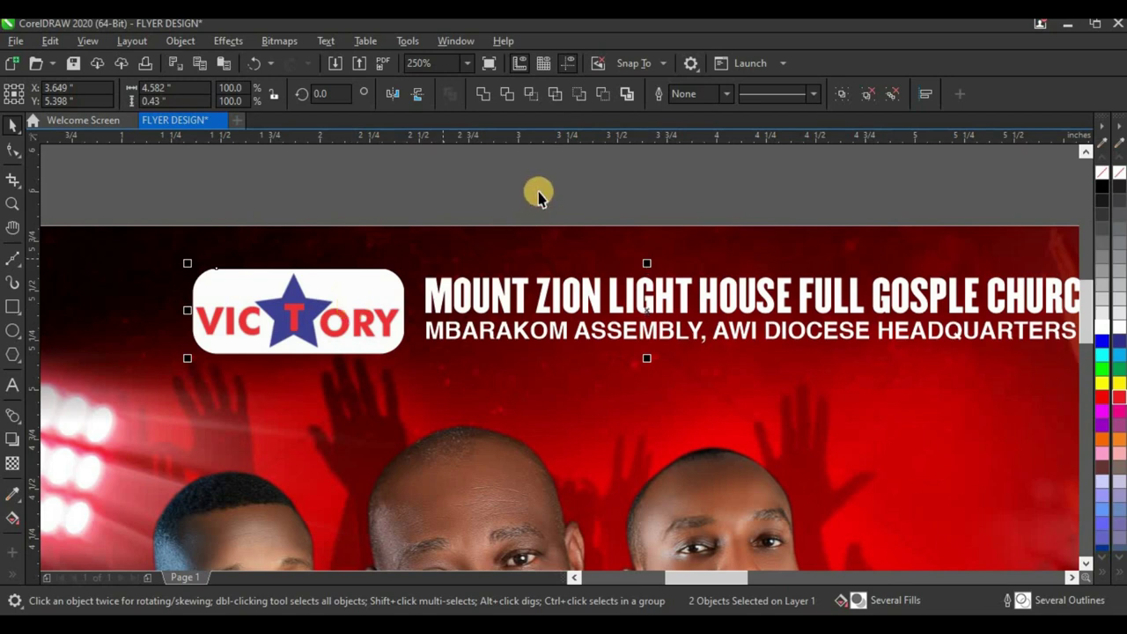
{"action": "left_click", "coordinate": [537, 196]}
{"action": "left_click", "coordinate": [493, 300]}
{"action": "left_click_drag", "start_coordinate": [492, 301], "coordinate": [483, 304]}
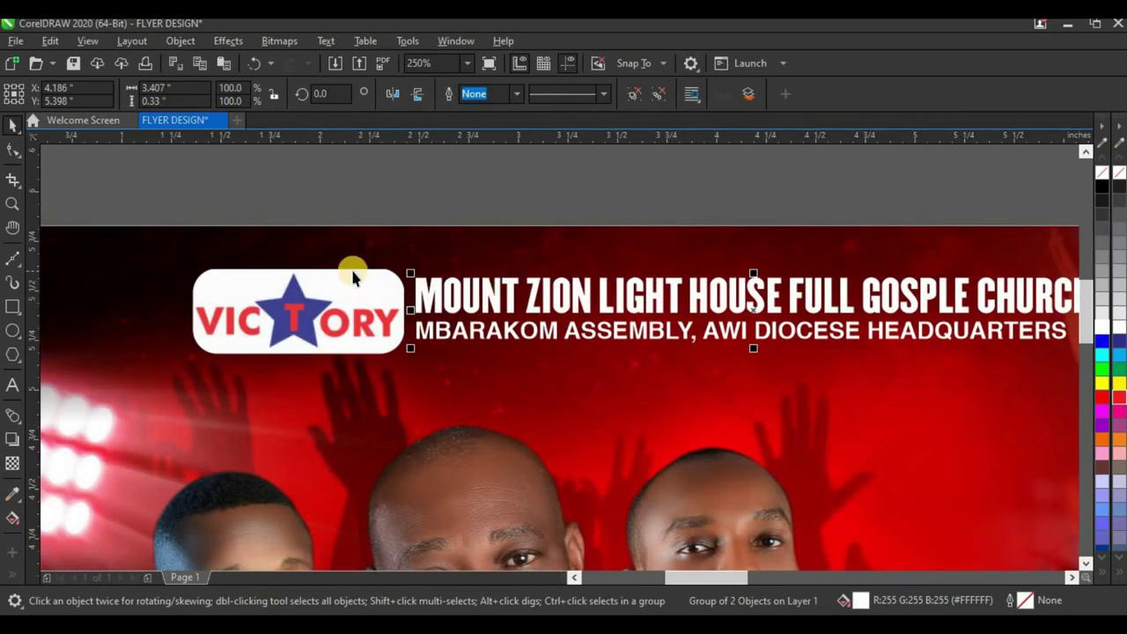
- Group the VICTORY logo with the church heading and centre the group horizontally on the flyer background
{"action": "scroll", "coordinate": [351, 269], "scroll_direction": "down", "scroll_amount": 1}
{"action": "left_click_drag", "start_coordinate": [195, 174], "coordinate": [791, 366]}
{"action": "key", "text": "ctrl+g"}
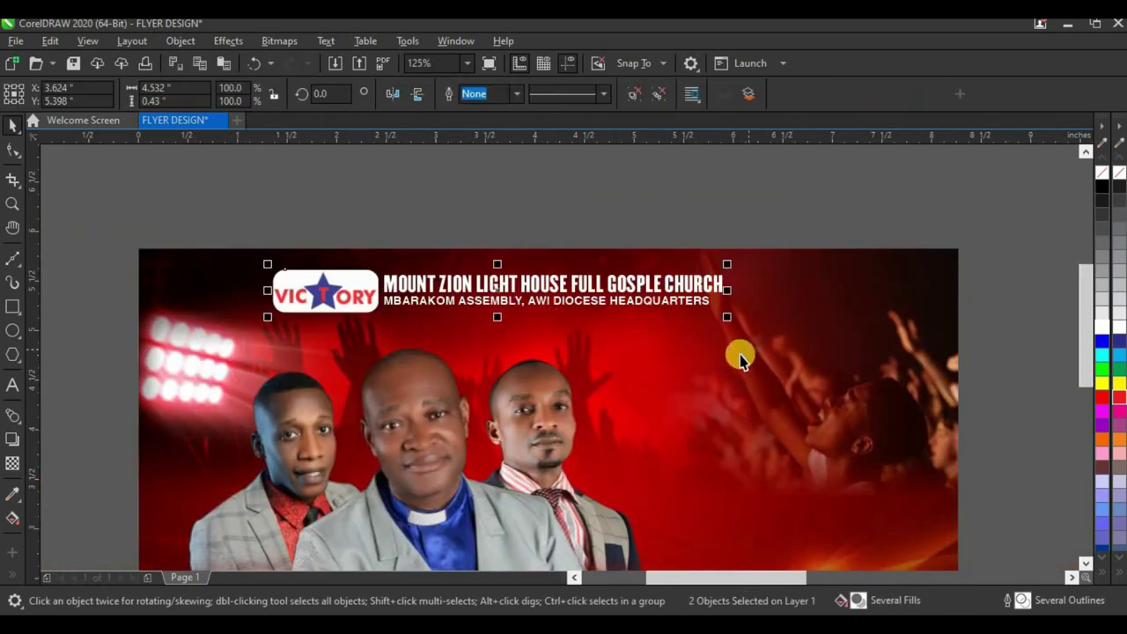
{"action": "left_click", "coordinate": [736, 370], "text": "shift"}
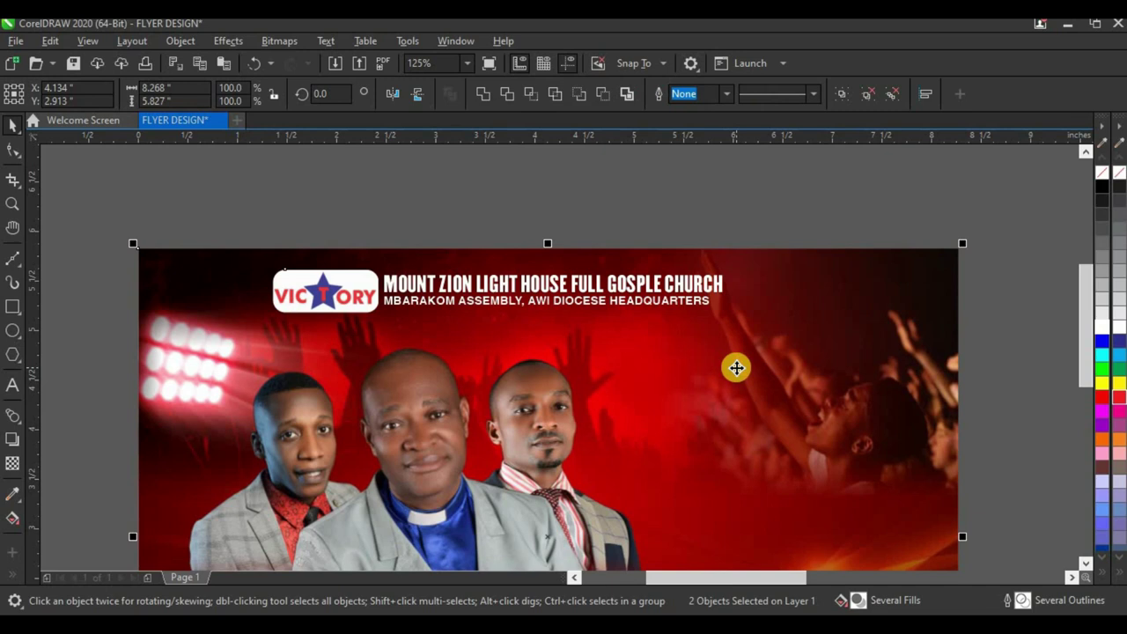
{"action": "key", "text": "c"}
{"action": "left_click", "coordinate": [574, 196]}
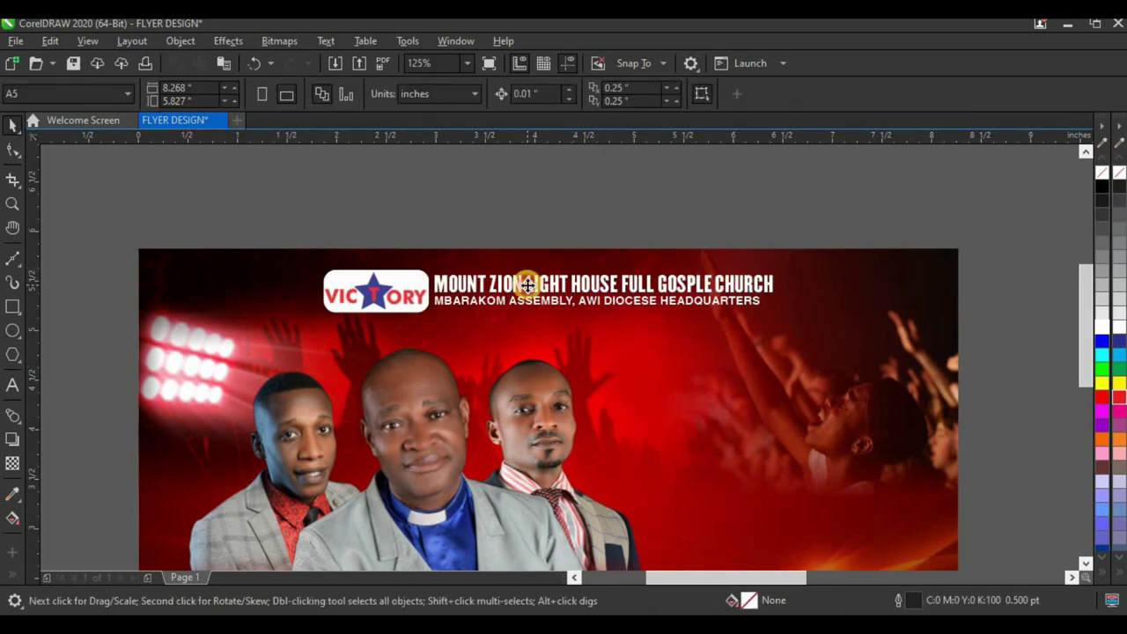
- Nudge the logo and heading group down by 0.07 inch, then deselect it
{"action": "left_click", "coordinate": [528, 286]}
{"action": "key", "text": "Down"}
{"action": "key", "text": "Down"}
{"action": "key", "text": "Down"}
{"action": "key", "text": "Down"}
{"action": "key", "text": "Down"}
{"action": "key", "text": "Down"}
{"action": "key", "text": "Down"}
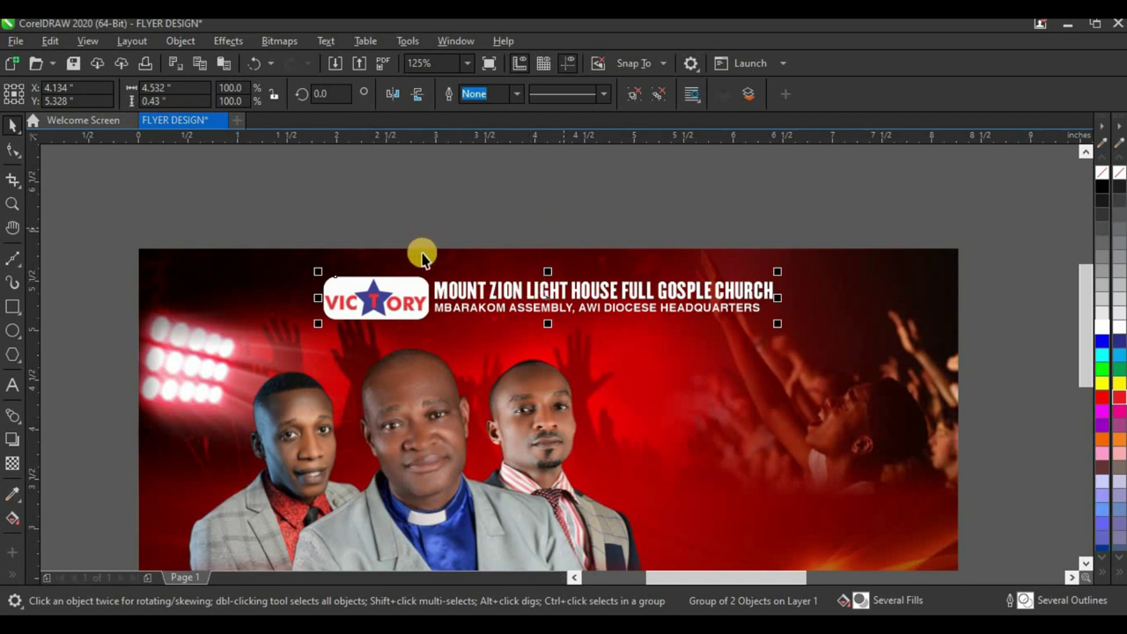
{"action": "scroll", "coordinate": [419, 262], "scroll_direction": "down", "scroll_amount": 2}
{"action": "left_click", "coordinate": [802, 244]}
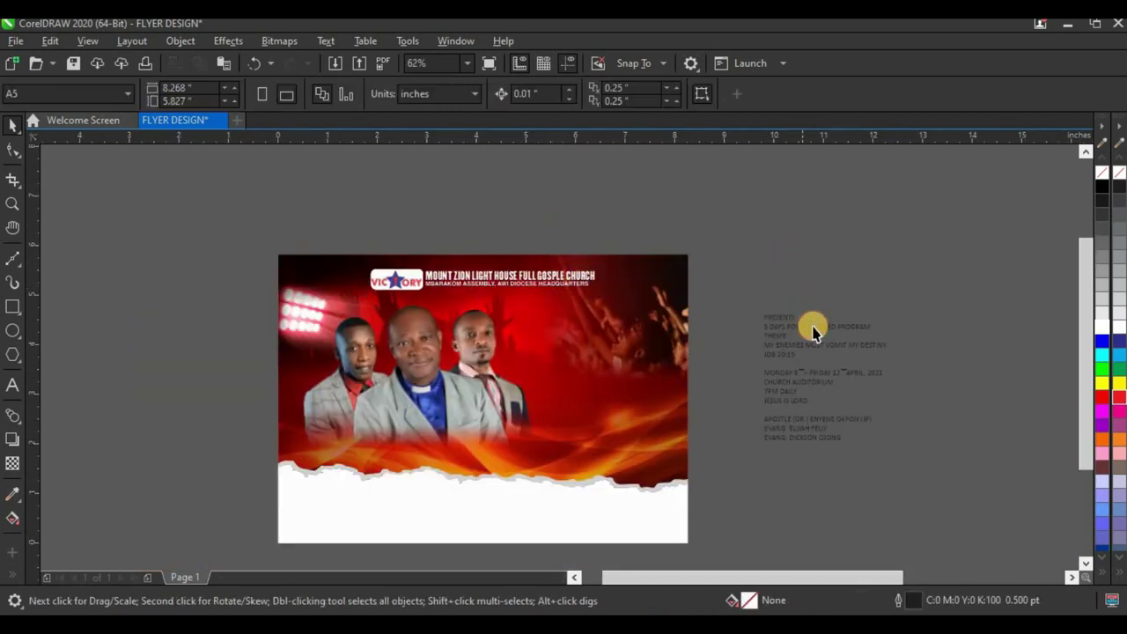
- Move the PRESENTS and 5 DAYS POWER PACKED PROGRAM lines out of the event text block into a new text object below the heading
{"action": "scroll", "coordinate": [812, 327], "scroll_direction": "up", "scroll_amount": 4}
{"action": "double_click", "coordinate": [731, 329]}
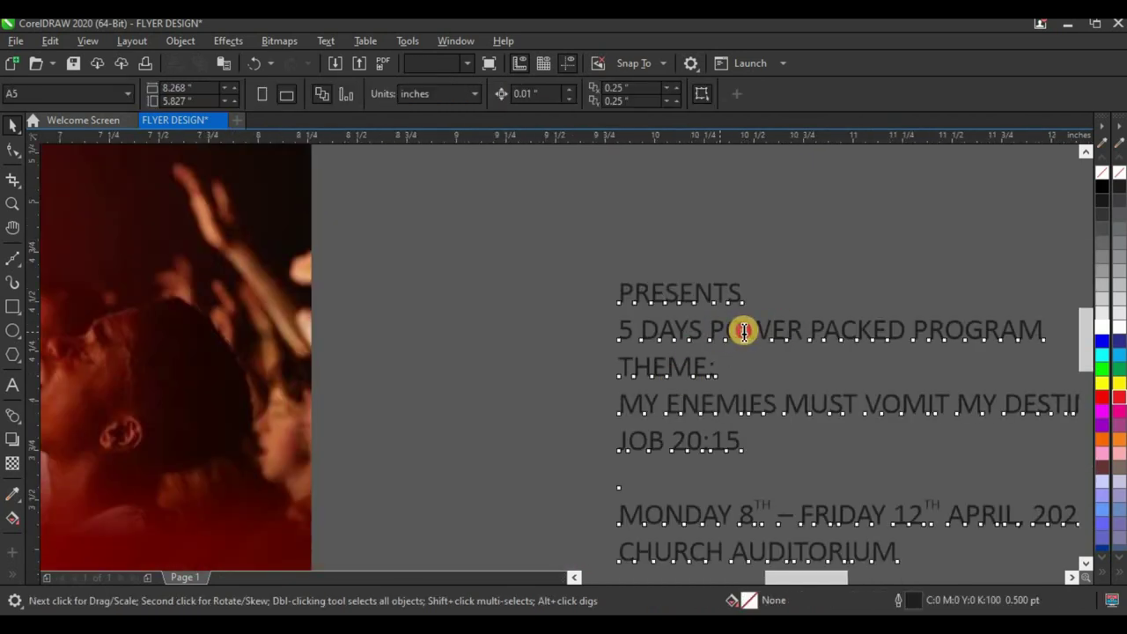
{"action": "left_click_drag", "start_coordinate": [1114, 327], "coordinate": [599, 277]}
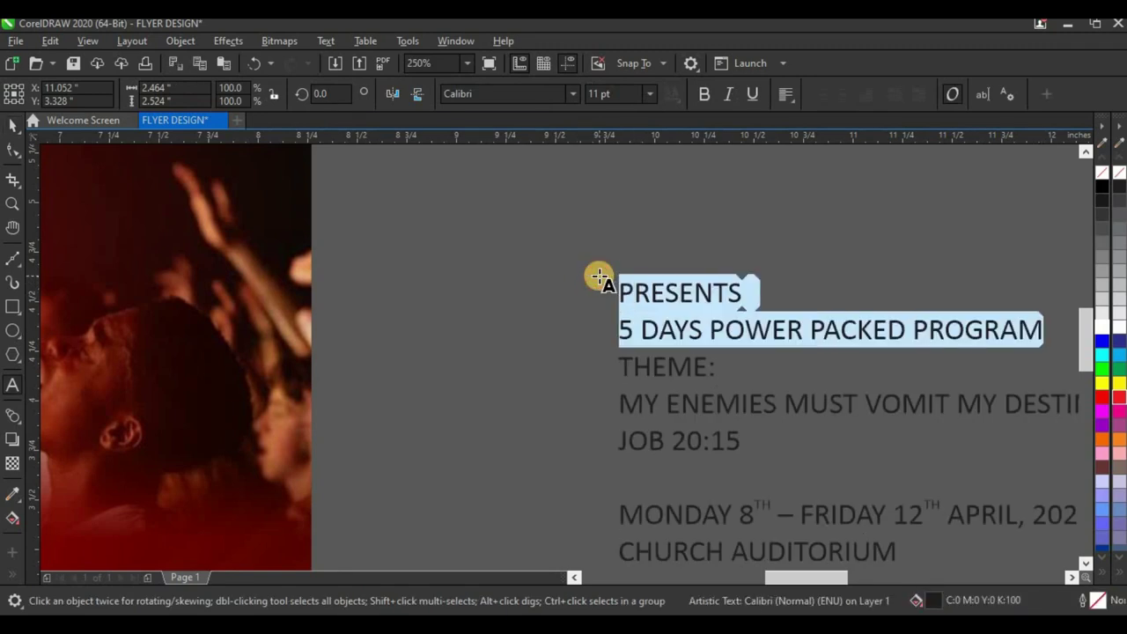
{"action": "key", "text": "Delete"}
{"action": "scroll", "coordinate": [408, 284], "scroll_direction": "down", "scroll_amount": 5}
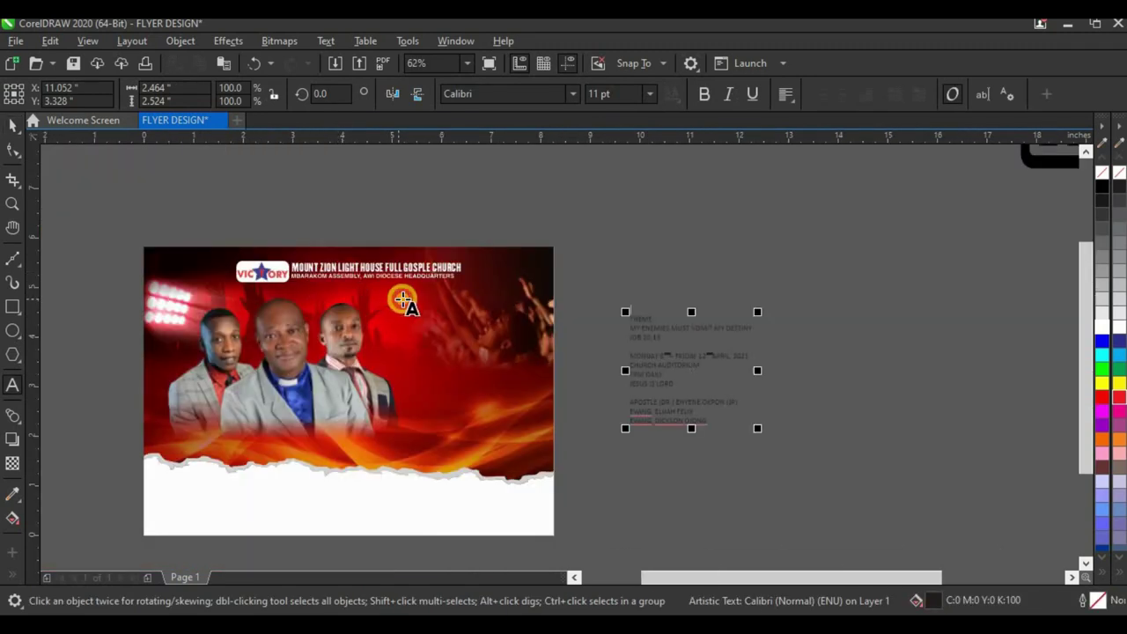
{"action": "left_click", "coordinate": [399, 300]}
{"action": "key", "text": "ctrl+z"}
{"action": "scroll", "coordinate": [453, 297], "scroll_direction": "up", "scroll_amount": 5}
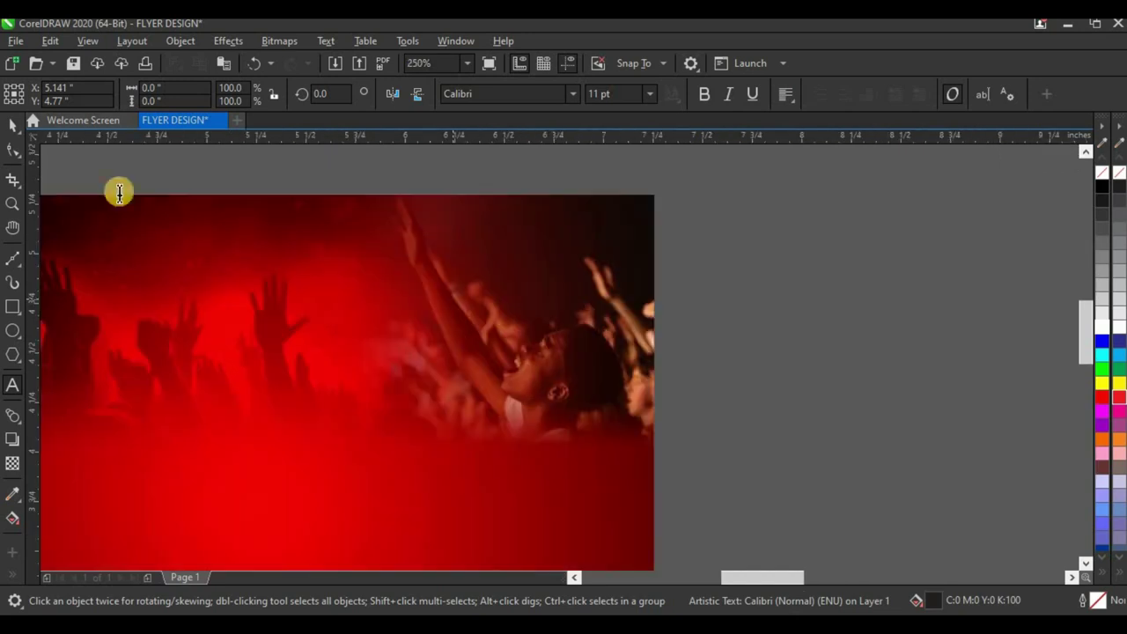
- Colour the PRESENTS and 5 DAYS POWER PACKED PROGRAM text white and break it apart into separate lines
{"action": "left_click", "coordinate": [10, 125]}
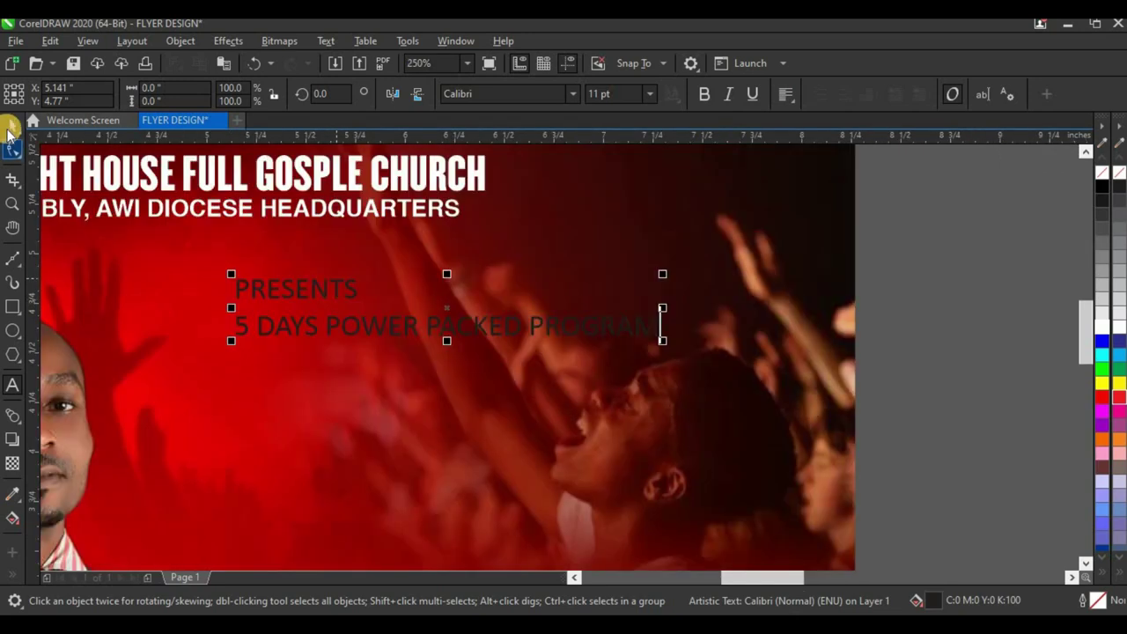
{"action": "left_click", "coordinate": [1098, 330]}
{"action": "key", "text": "ctrl+k"}
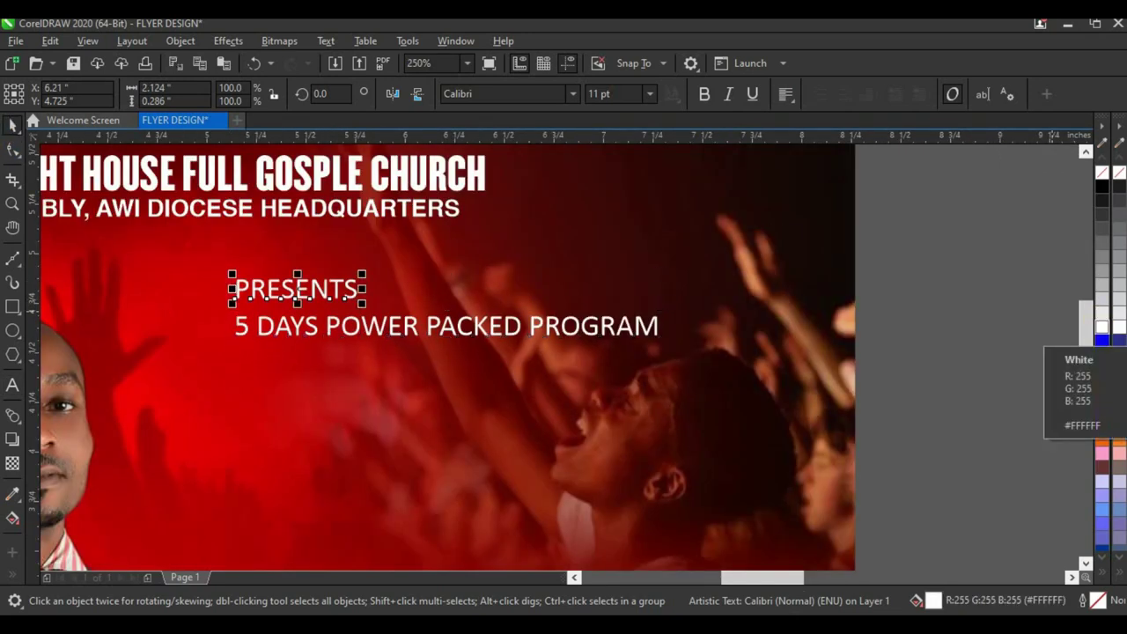
- Split PROGRAM off the 5 DAYS POWER PACKED line as its own text object and move it 0.5 inch down
{"action": "double_click", "coordinate": [534, 329]}
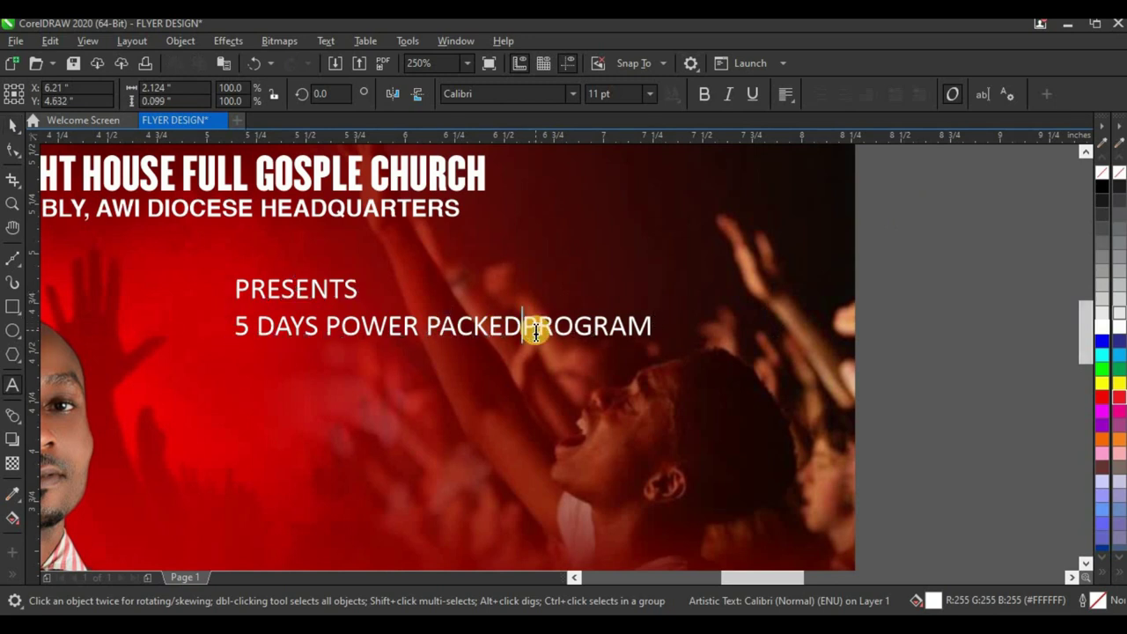
{"action": "key", "text": "Return"}
{"action": "key", "text": "ctrl+space"}
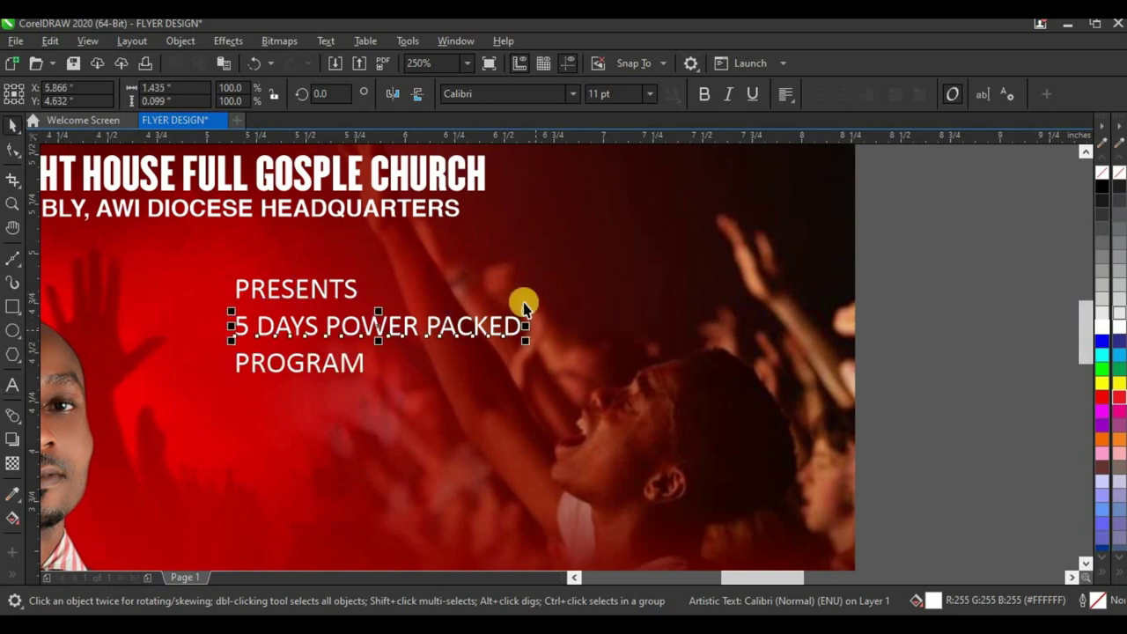
{"action": "double_click", "coordinate": [354, 370]}
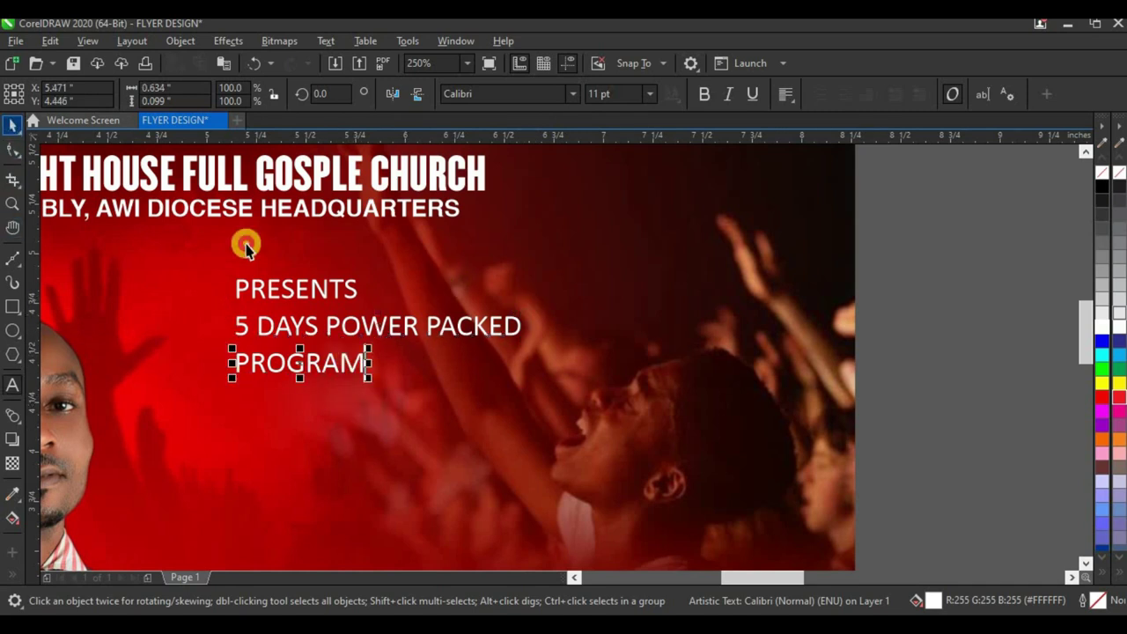
{"action": "left_click_drag", "start_coordinate": [315, 364], "coordinate": [318, 463]}
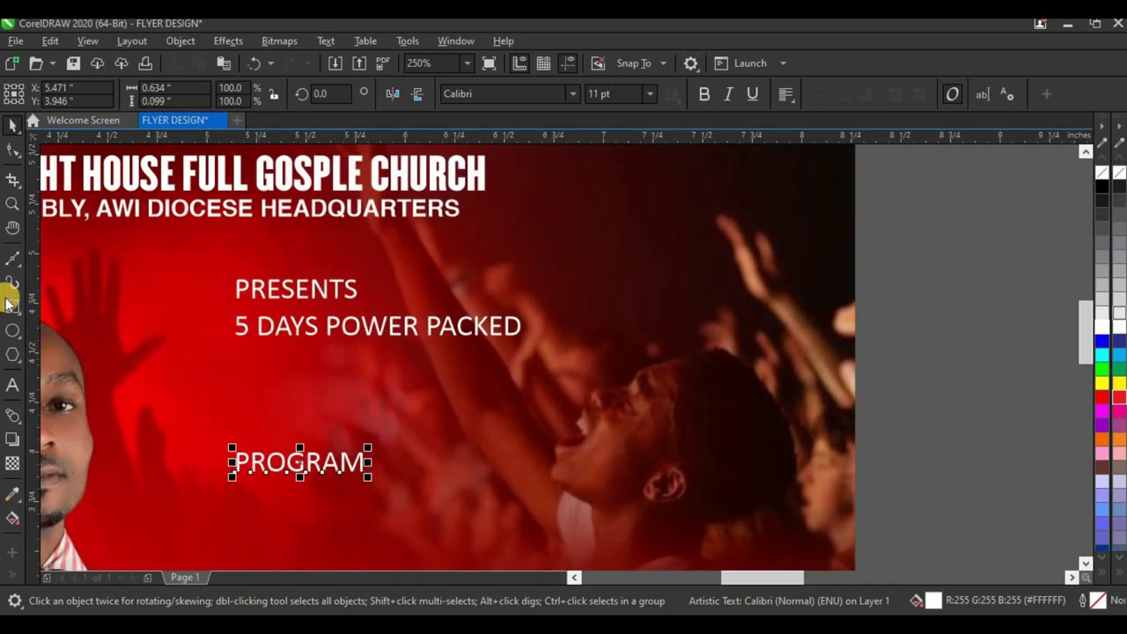
- Draw a rectangle about 1.5 by 0.23 inches between 5 DAYS POWER PACKED and PROGRAM, filled gold (#FFCC00) with no outline
{"action": "left_click", "coordinate": [11, 306]}
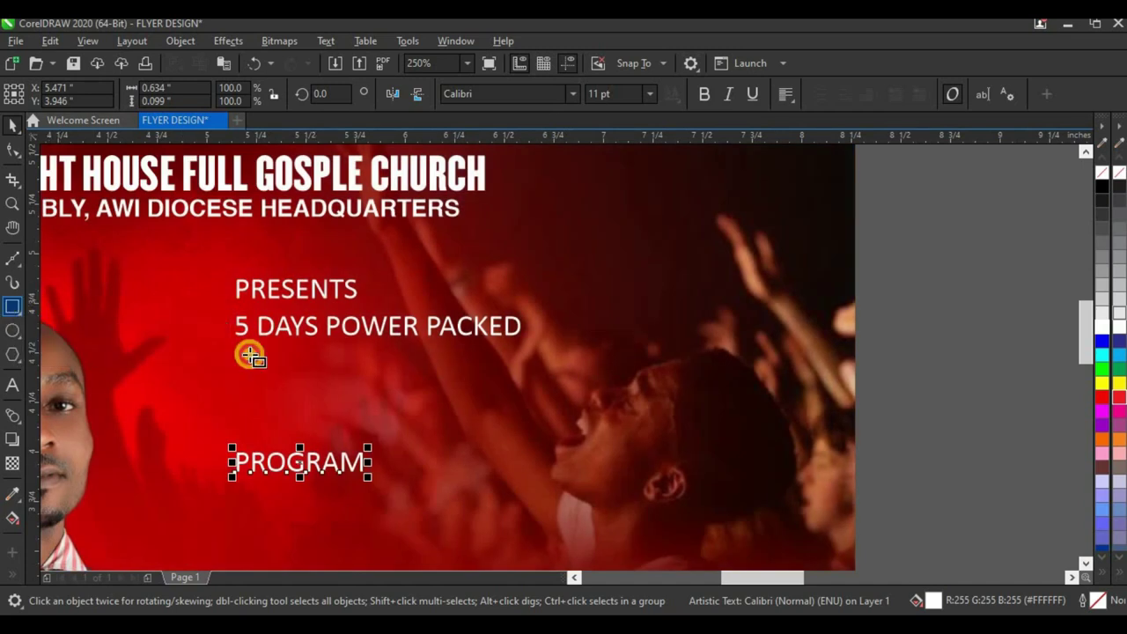
{"action": "left_click_drag", "start_coordinate": [239, 368], "coordinate": [542, 415]}
{"action": "left_click", "coordinate": [12, 126]}
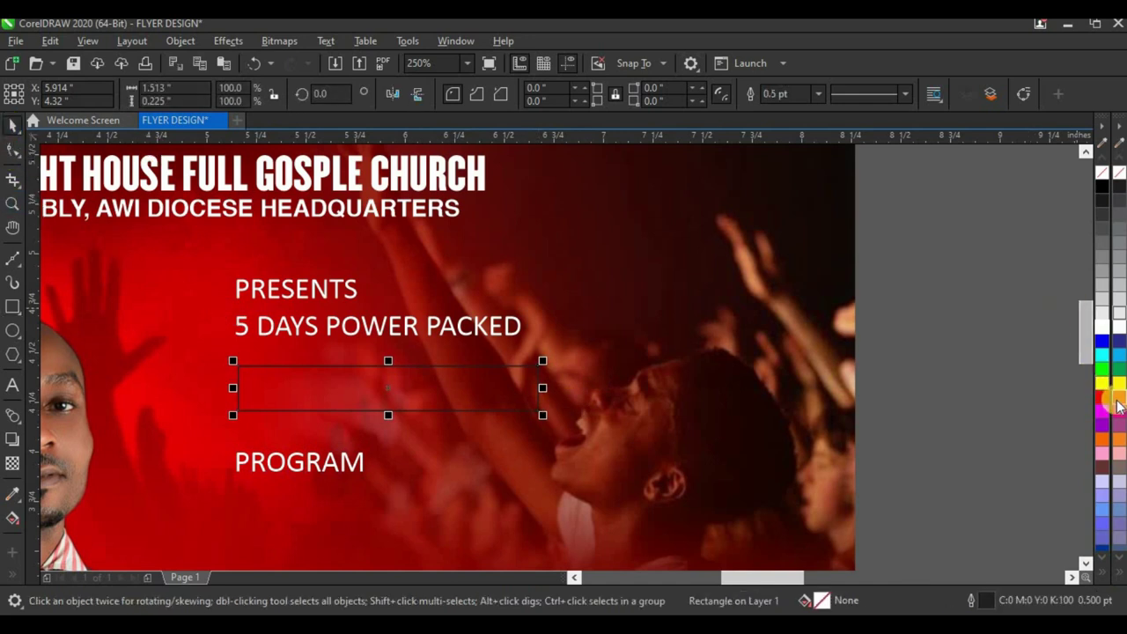
{"action": "left_click", "coordinate": [1102, 386]}
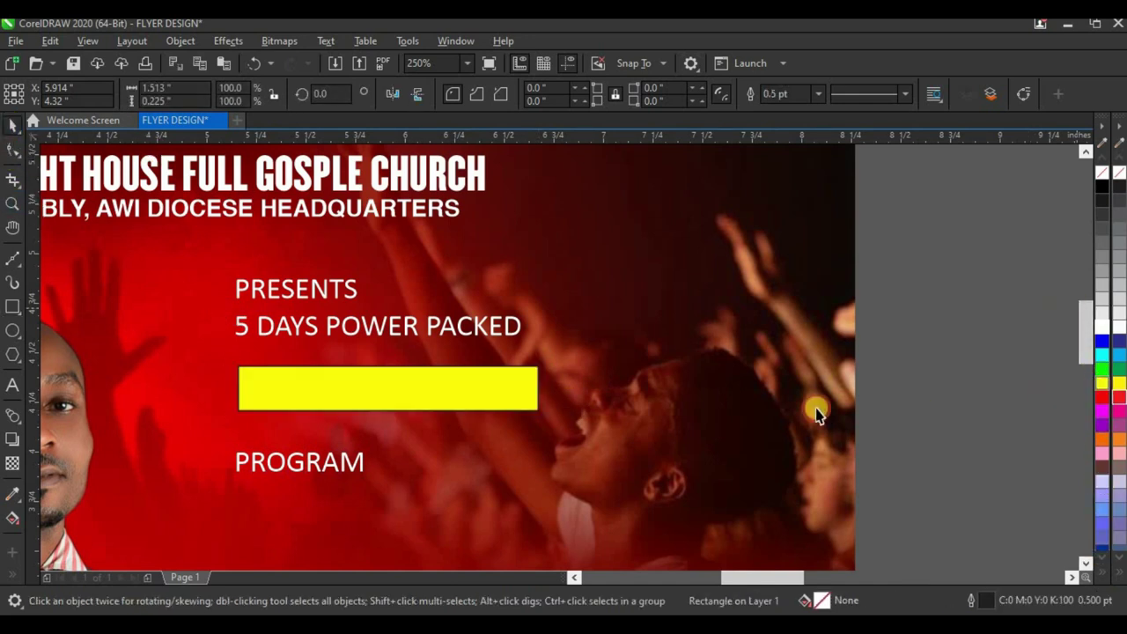
{"action": "left_click", "coordinate": [1101, 573]}
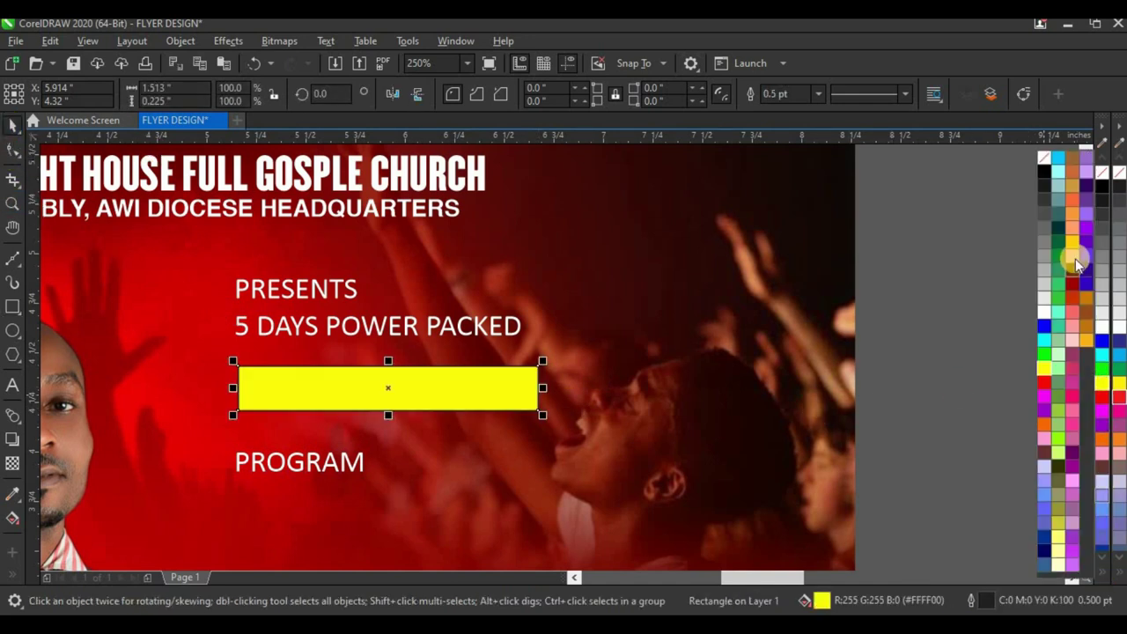
{"action": "left_click", "coordinate": [1072, 250]}
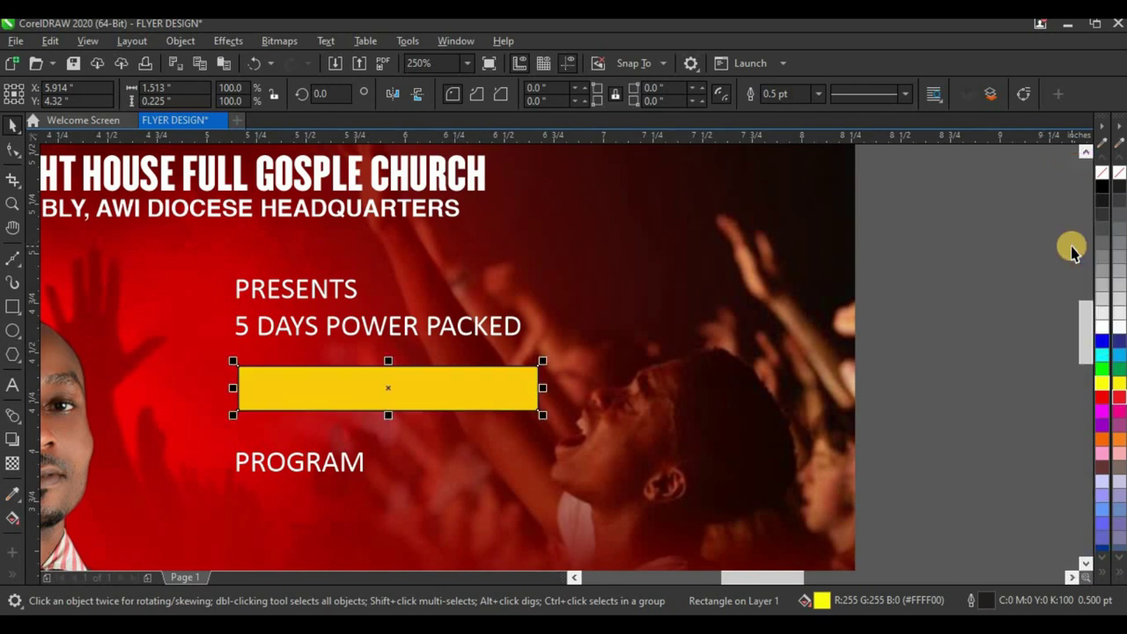
{"action": "right_click", "coordinate": [1116, 176]}
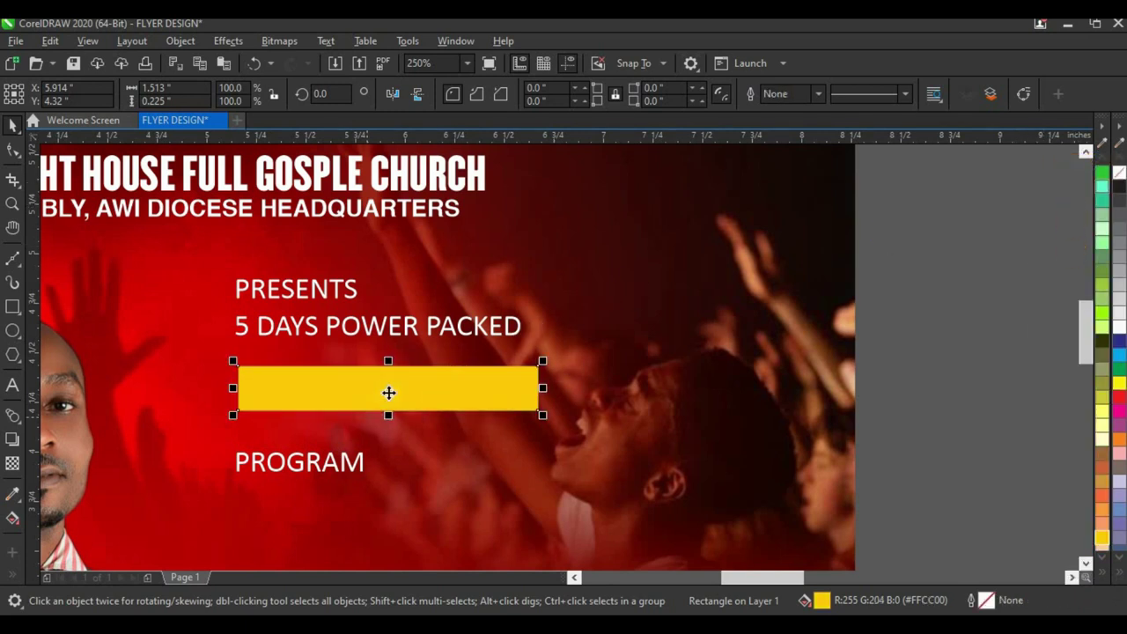
- Skew the gold rectangle into a right-leaning parallelogram and apply a horizontal fountain fill from gold to orange
{"action": "left_click", "coordinate": [408, 390]}
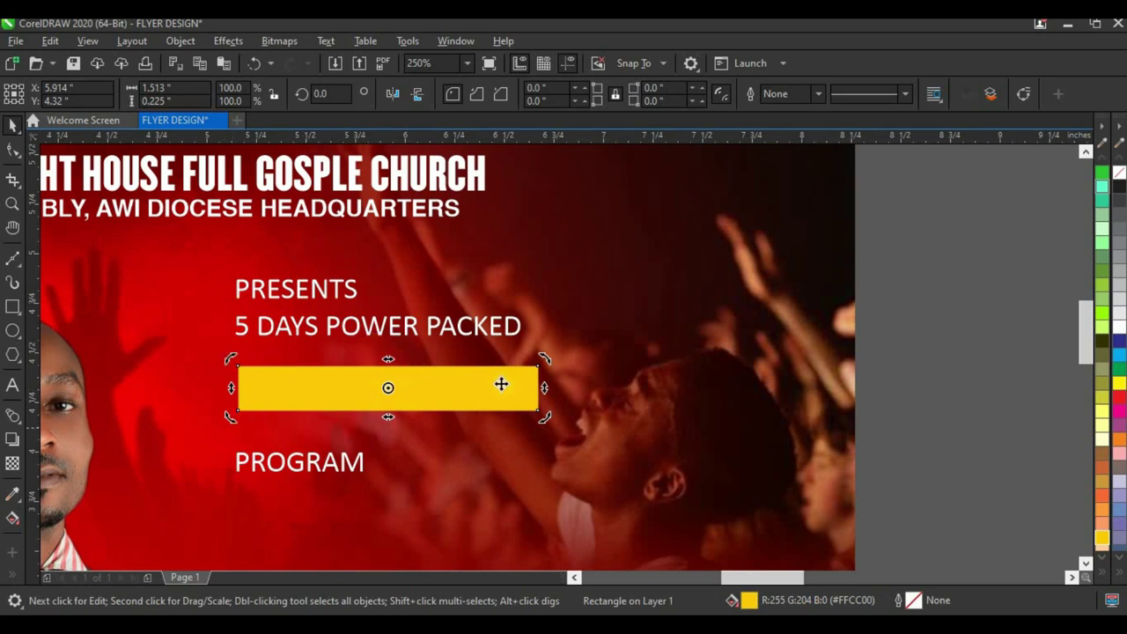
{"action": "left_click_drag", "start_coordinate": [391, 417], "coordinate": [374, 421]}
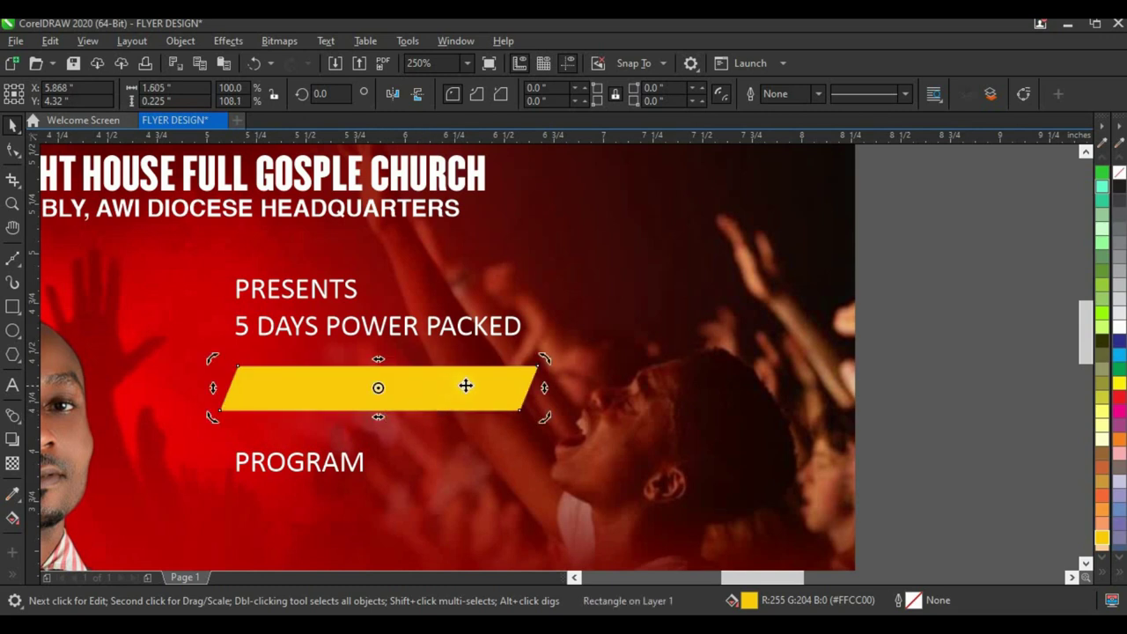
{"action": "left_click", "coordinate": [11, 518]}
{"action": "left_click_drag", "start_coordinate": [317, 397], "coordinate": [619, 401]}
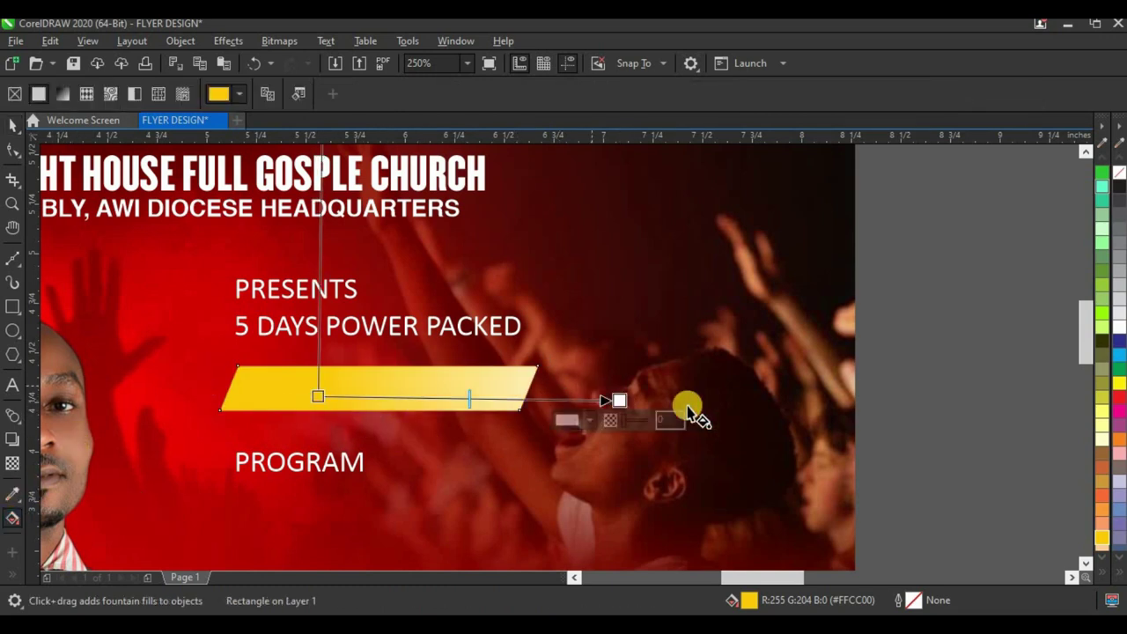
{"action": "left_click", "coordinate": [1100, 577]}
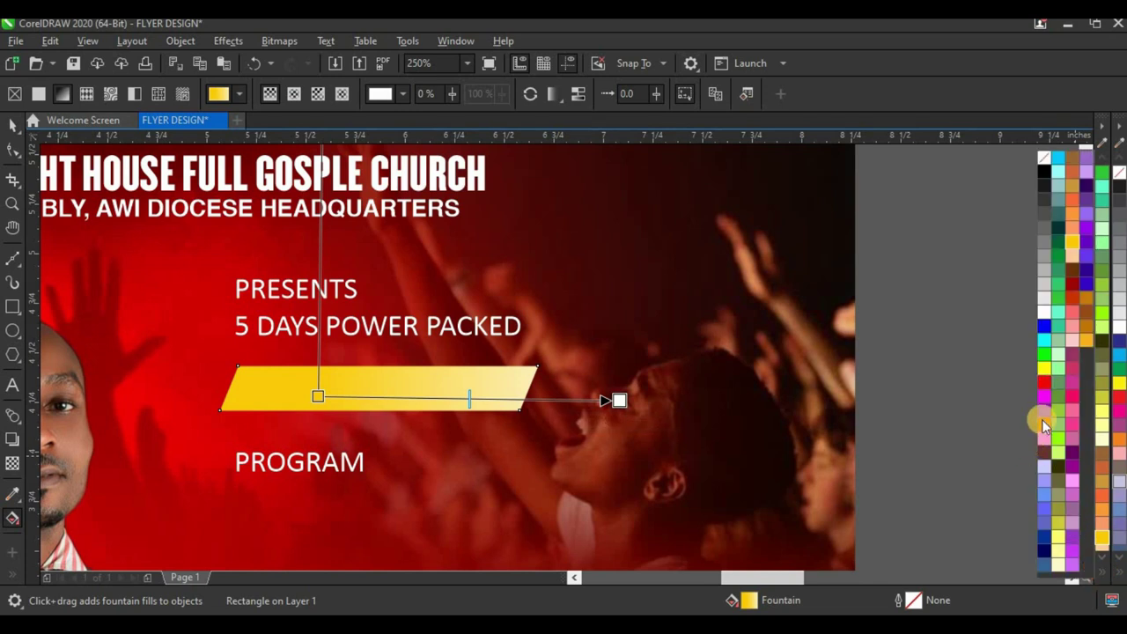
{"action": "left_click", "coordinate": [1042, 419]}
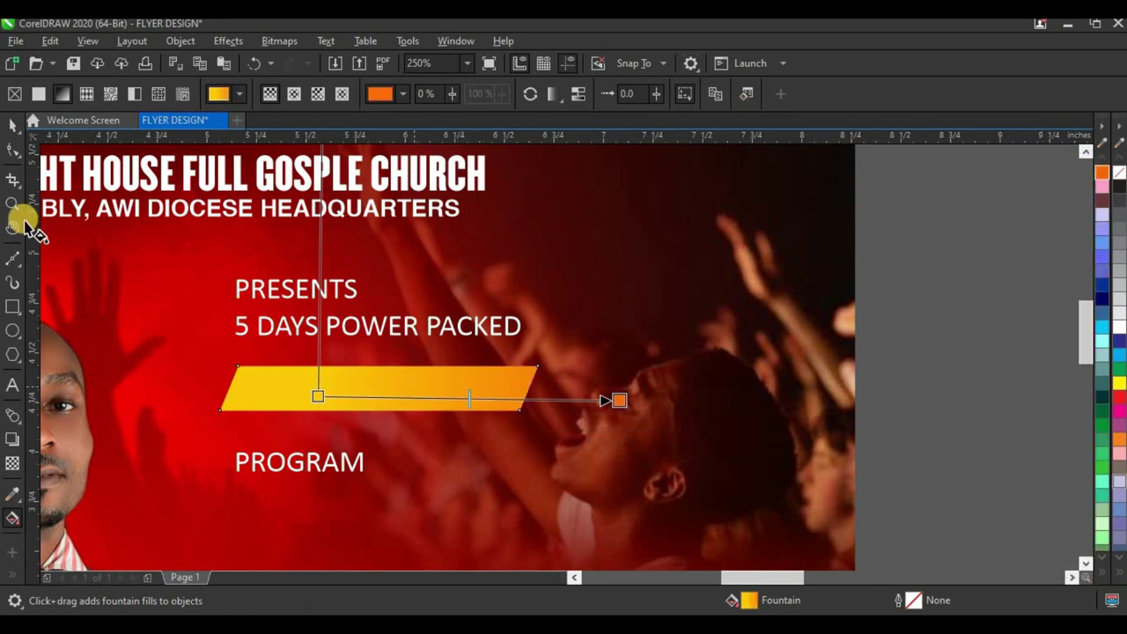
{"action": "left_click", "coordinate": [12, 125]}
- Duplicate the gold banner as a white copy reduced to about 1.4 by 0.2 inches, tucked behind its lower edge
{"action": "scroll", "coordinate": [369, 382], "scroll_direction": "up", "scroll_amount": 1}
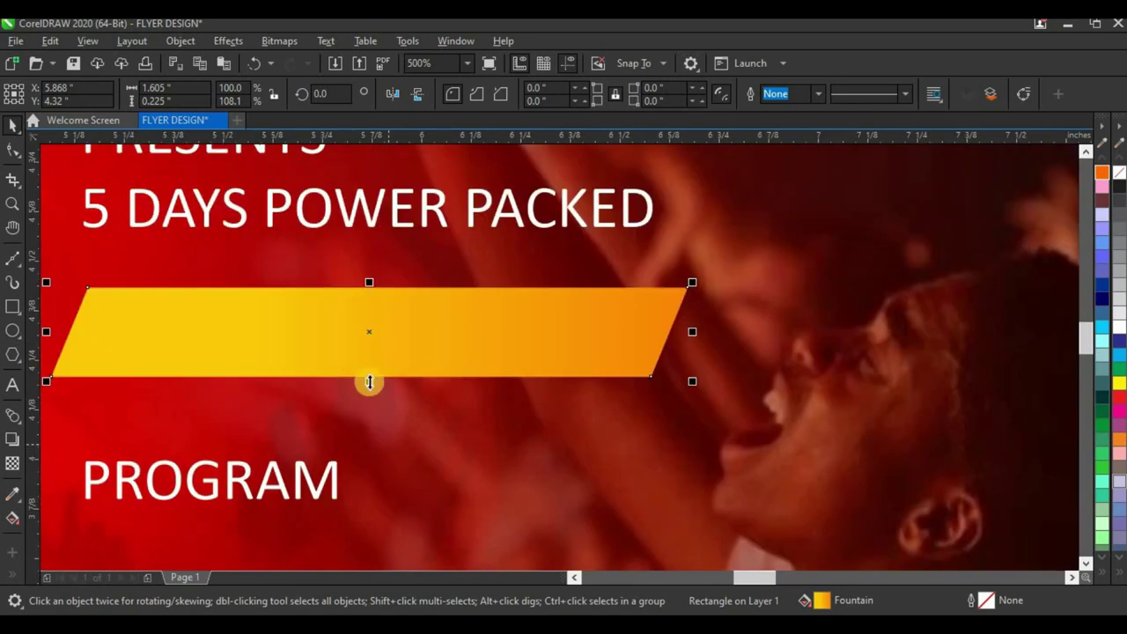
{"action": "left_click_drag", "start_coordinate": [365, 323], "coordinate": [398, 418]}
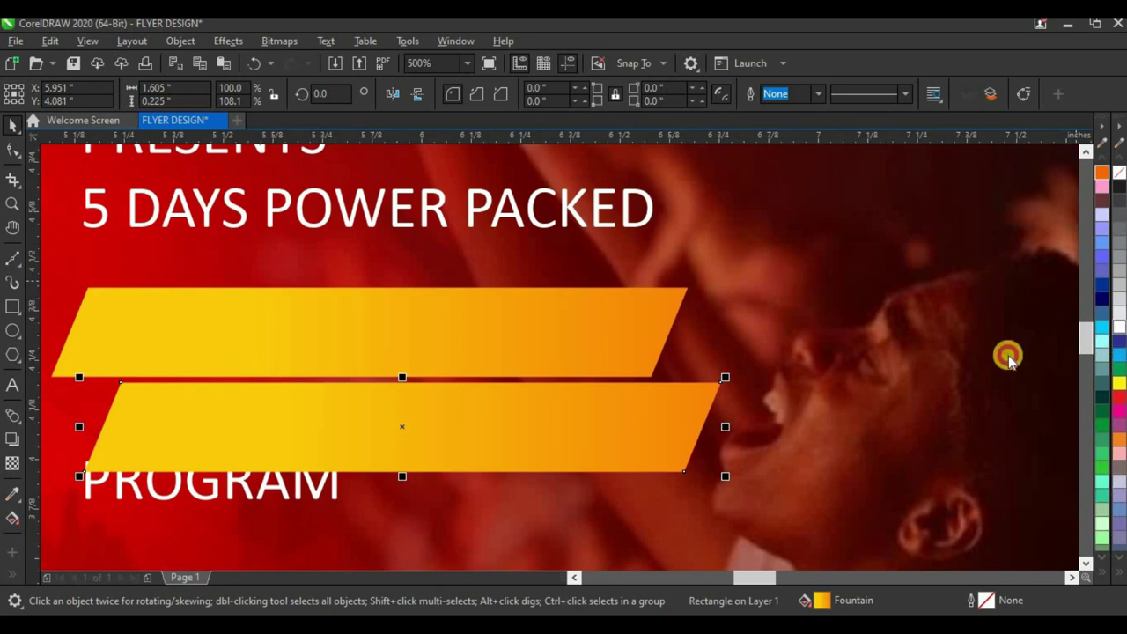
{"action": "left_click_drag", "start_coordinate": [719, 477], "coordinate": [642, 460]}
{"action": "left_click_drag", "start_coordinate": [549, 460], "coordinate": [517, 436]}
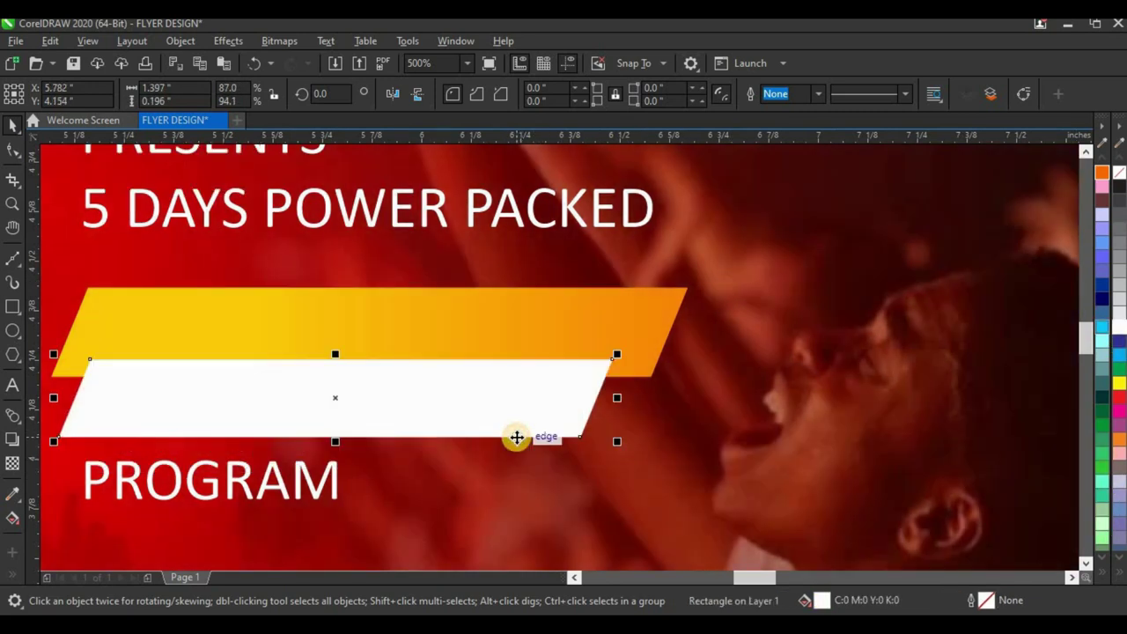
{"action": "key", "text": "ctrl+Page_Down"}
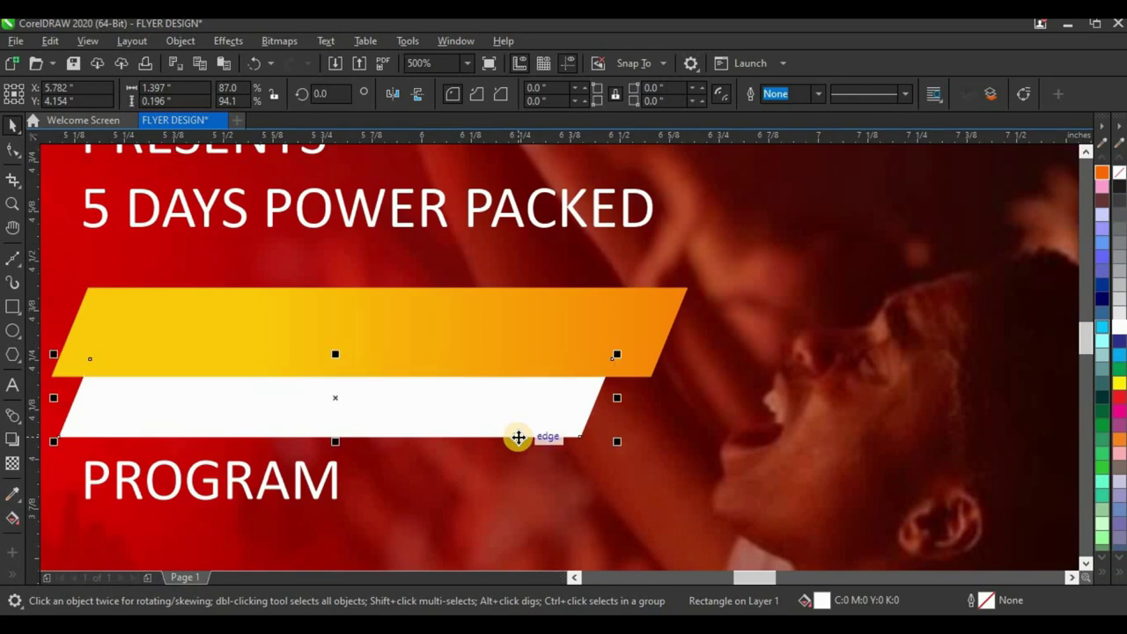
{"action": "left_click_drag", "start_coordinate": [466, 421], "coordinate": [466, 428]}
- Mirror the white banner horizontally and shift it slightly right beneath the gold banner
{"action": "scroll", "coordinate": [532, 403], "scroll_direction": "down", "scroll_amount": 1}
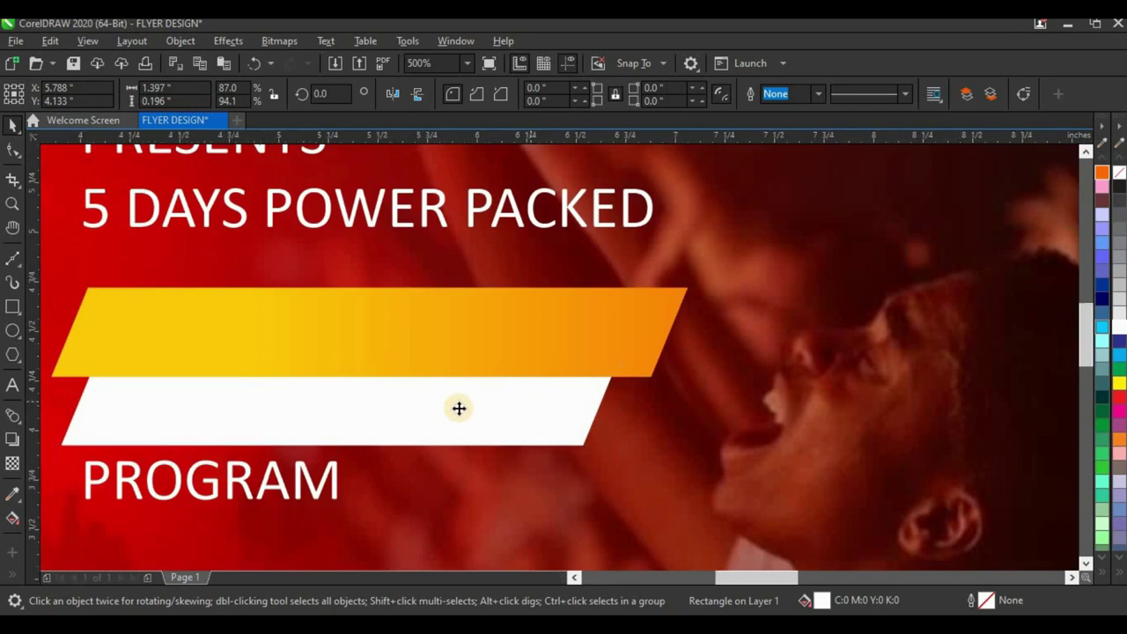
{"action": "scroll", "coordinate": [459, 408], "scroll_direction": "down", "scroll_amount": 3}
{"action": "scroll", "coordinate": [456, 420], "scroll_direction": "up", "scroll_amount": 3}
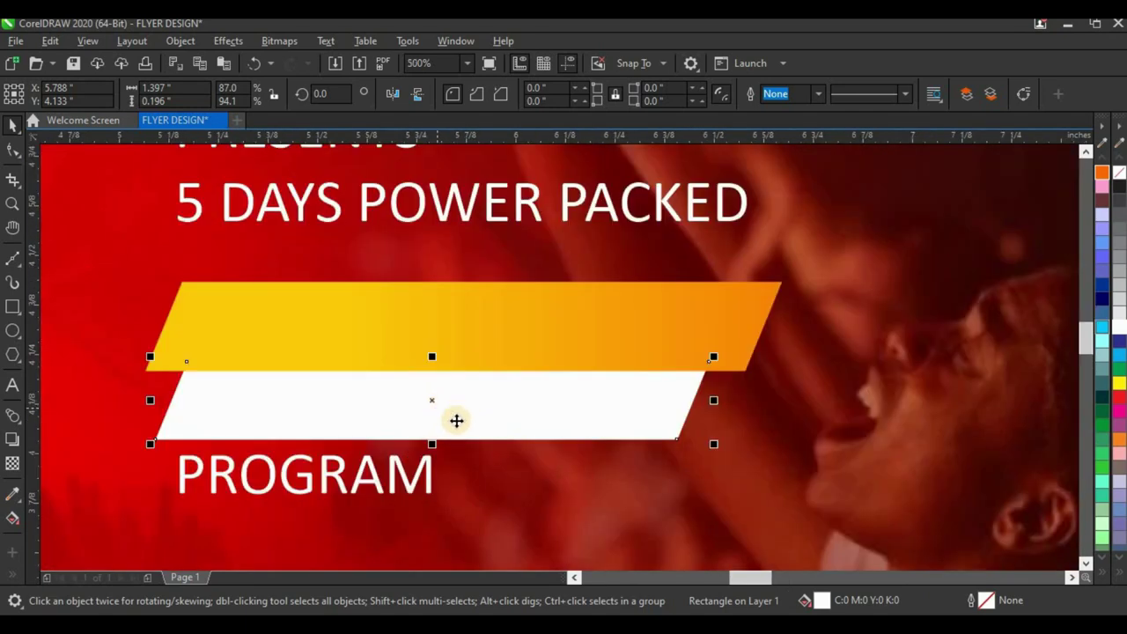
{"action": "left_click", "coordinate": [389, 97]}
{"action": "left_click_drag", "start_coordinate": [480, 395], "coordinate": [503, 396]}
- Add a soft drop shadow to the gold banner, offset about 0.02 inches downward onto the white banner
{"action": "left_click", "coordinate": [512, 316]}
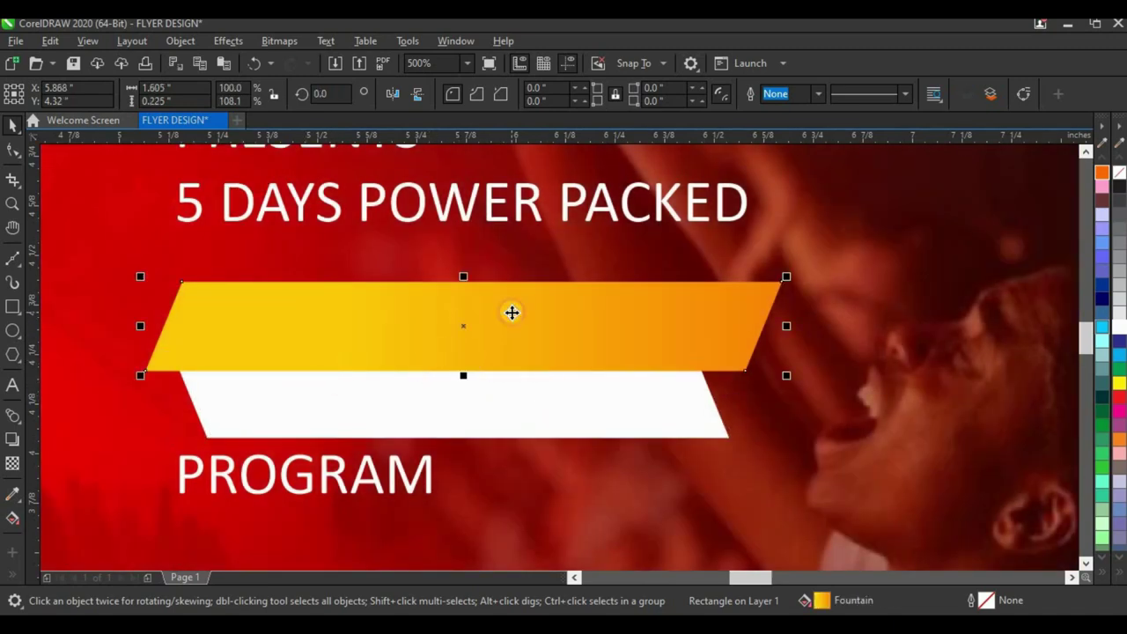
{"action": "left_click", "coordinate": [318, 328]}
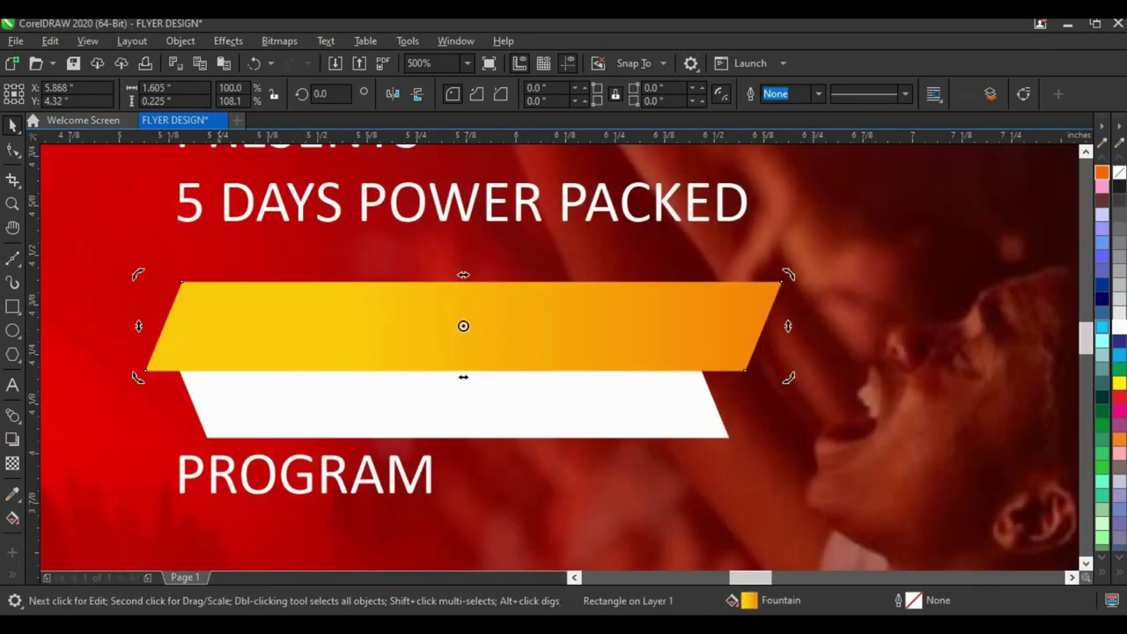
{"action": "left_click", "coordinate": [367, 313]}
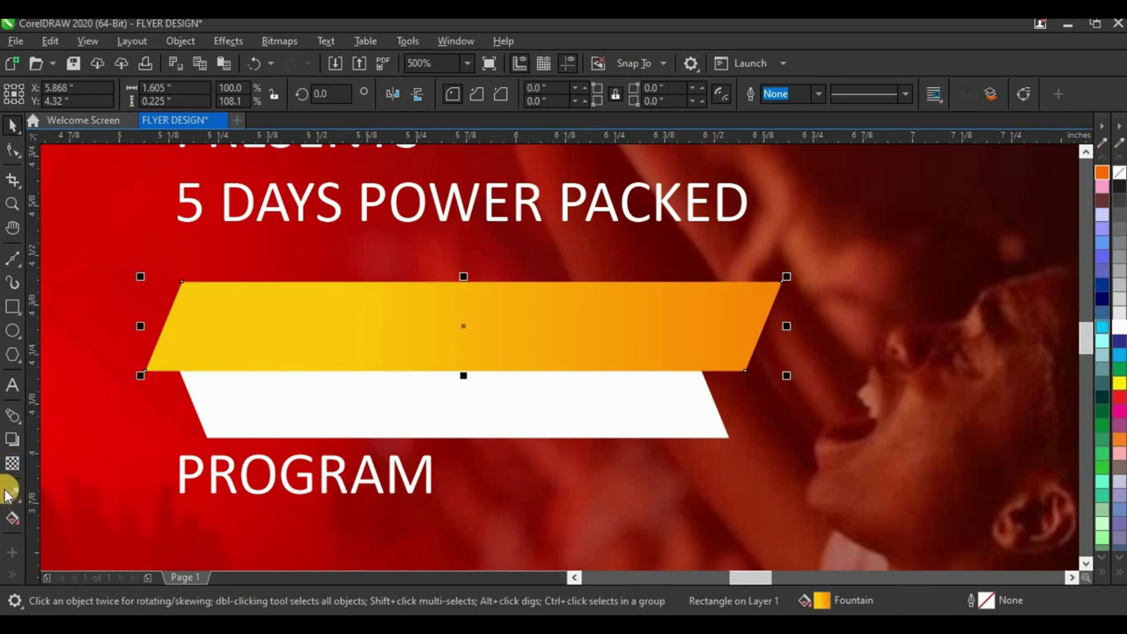
{"action": "left_click", "coordinate": [16, 440]}
{"action": "scroll", "coordinate": [449, 385], "scroll_direction": "up", "scroll_amount": 2}
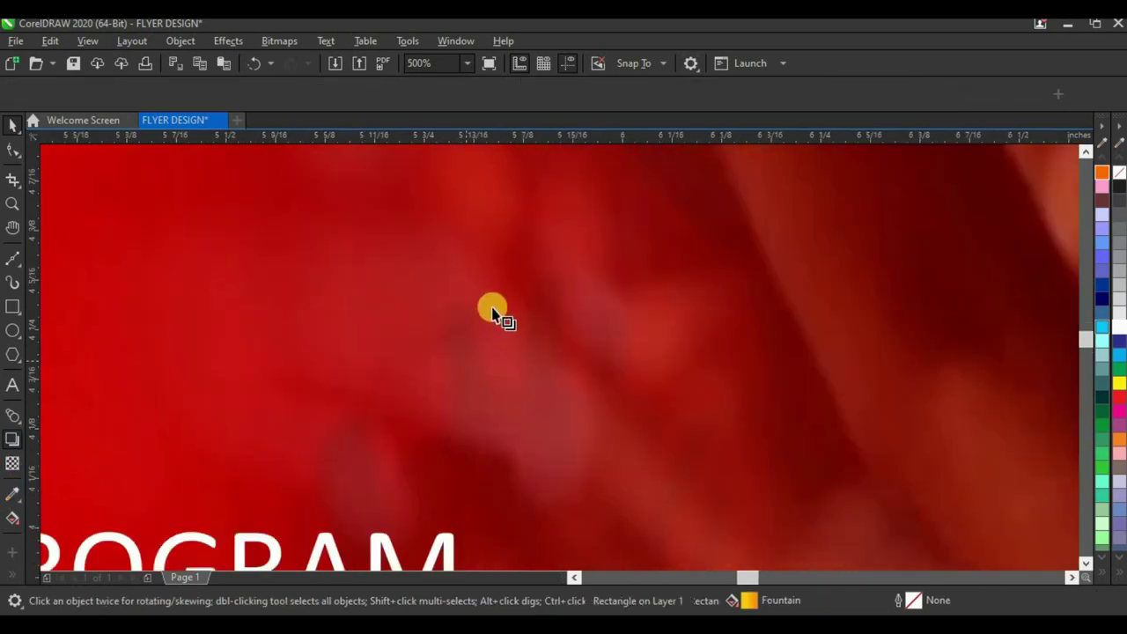
{"action": "left_click_drag", "start_coordinate": [517, 275], "coordinate": [488, 379]}
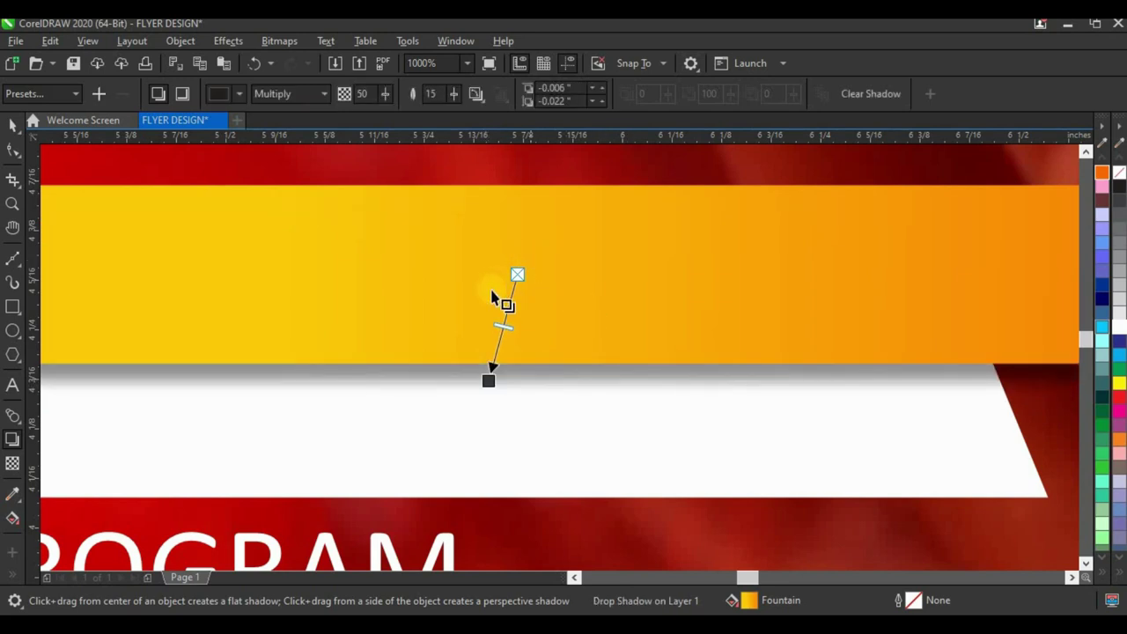
- Copy the gold banner's drop shadow onto the white banner
{"action": "scroll", "coordinate": [511, 300], "scroll_direction": "down", "scroll_amount": 2}
{"action": "left_click", "coordinate": [556, 375]}
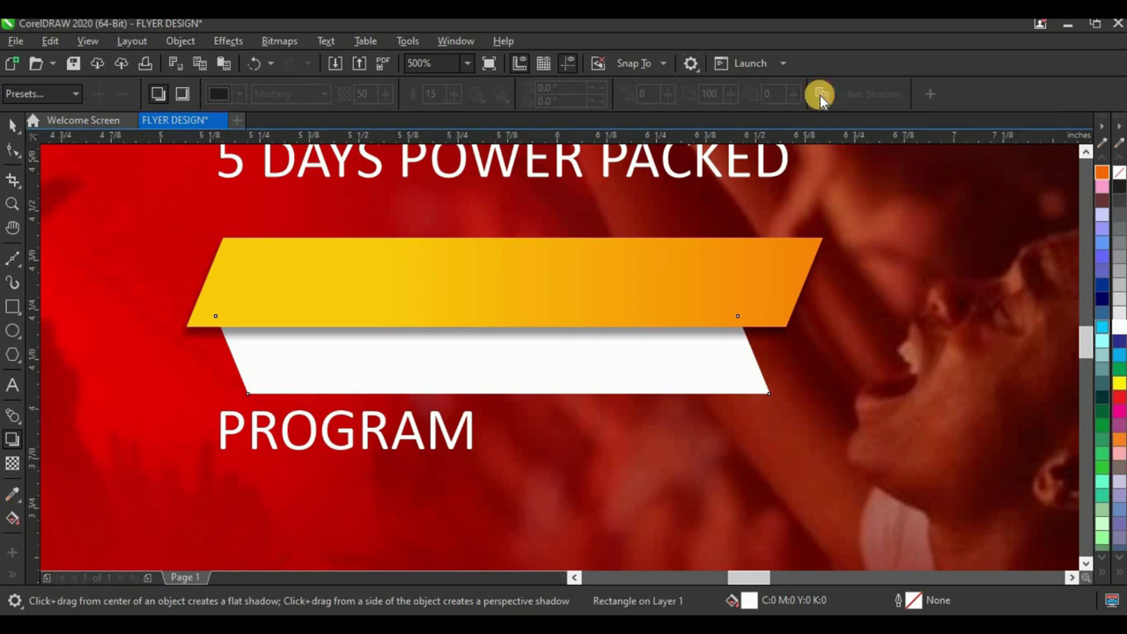
{"action": "left_click", "coordinate": [466, 332]}
{"action": "key", "text": "space"}
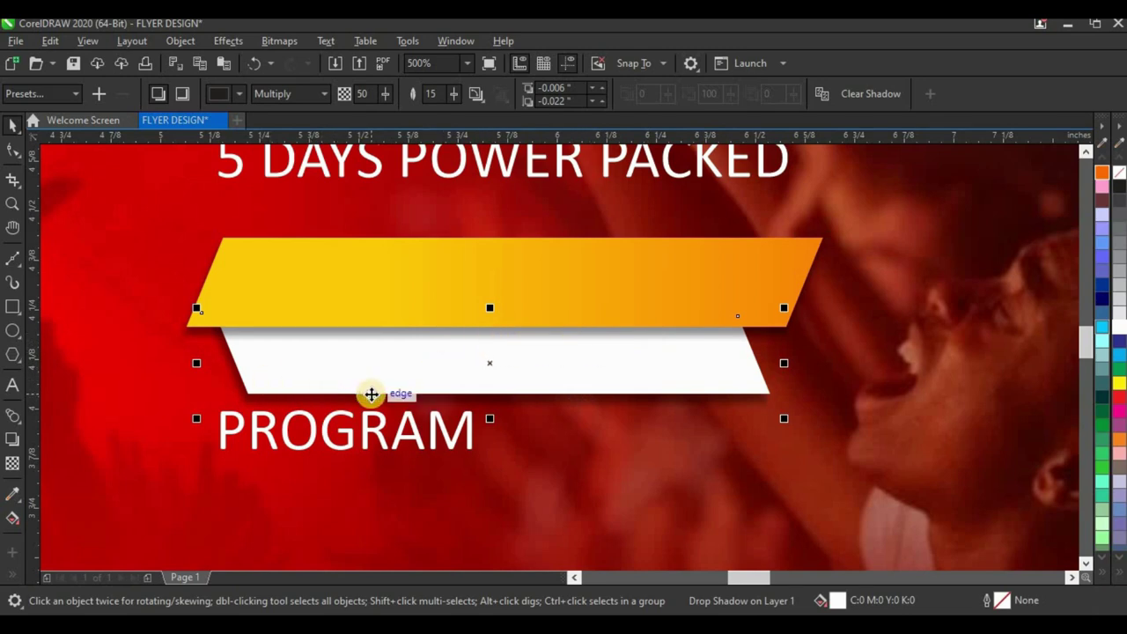
- Set 5 DAYS POWER PACKED in bold Helvetica, scaled down to about 8.5 pt, and place it on the gold banner
{"action": "scroll", "coordinate": [372, 394], "scroll_direction": "down", "scroll_amount": 3}
{"action": "scroll", "coordinate": [417, 343], "scroll_direction": "up", "scroll_amount": 2}
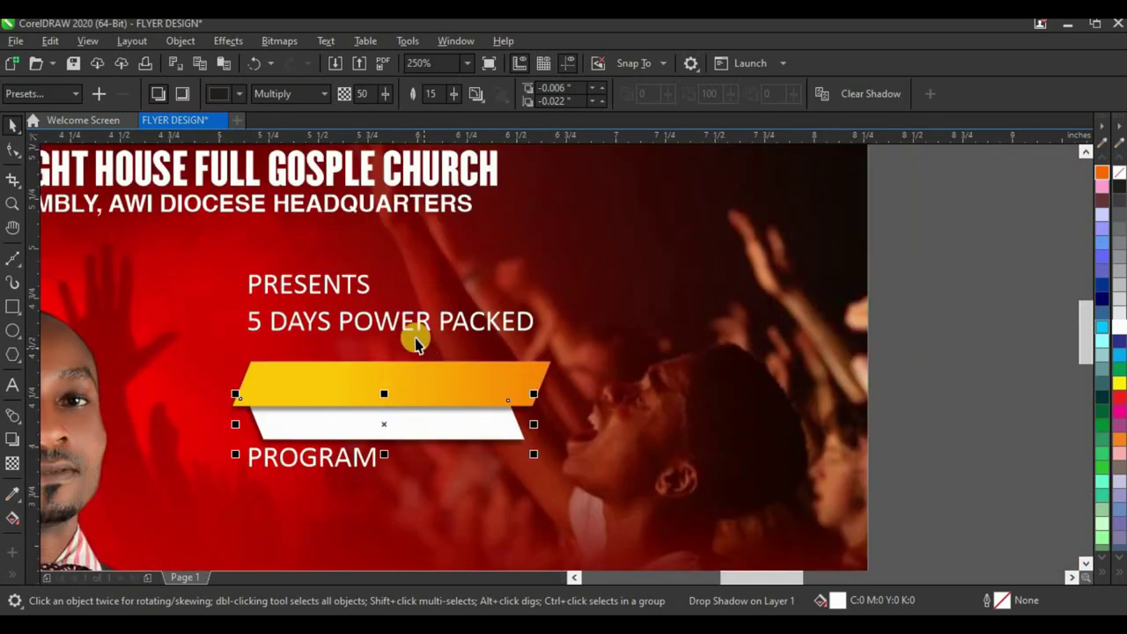
{"action": "left_click", "coordinate": [406, 327]}
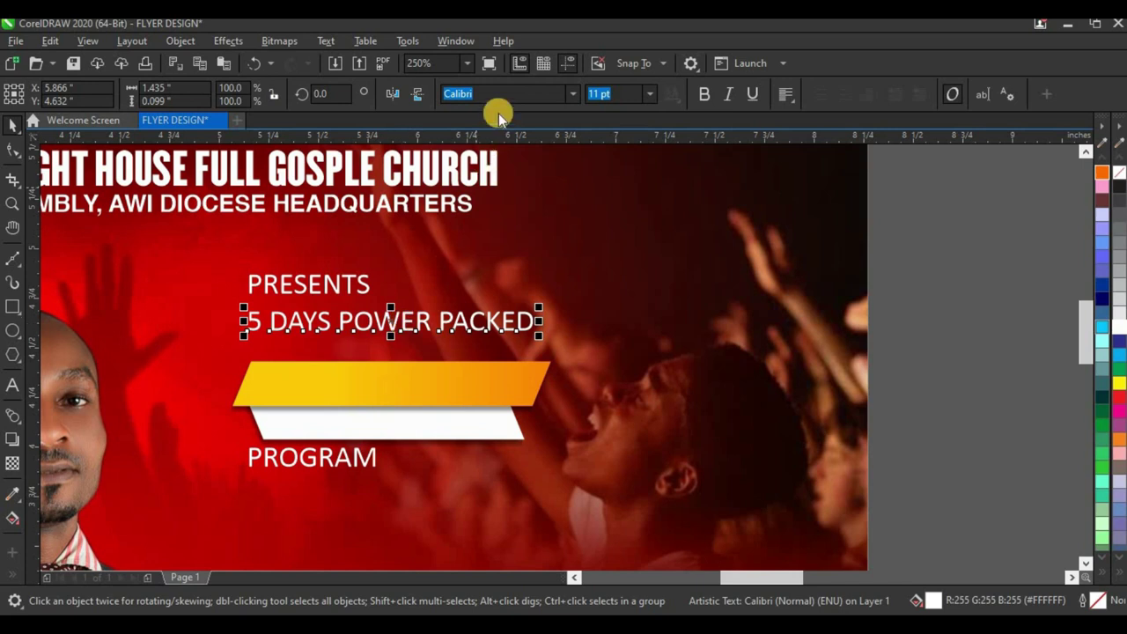
{"action": "left_click_drag", "start_coordinate": [510, 96], "coordinate": [332, 95]}
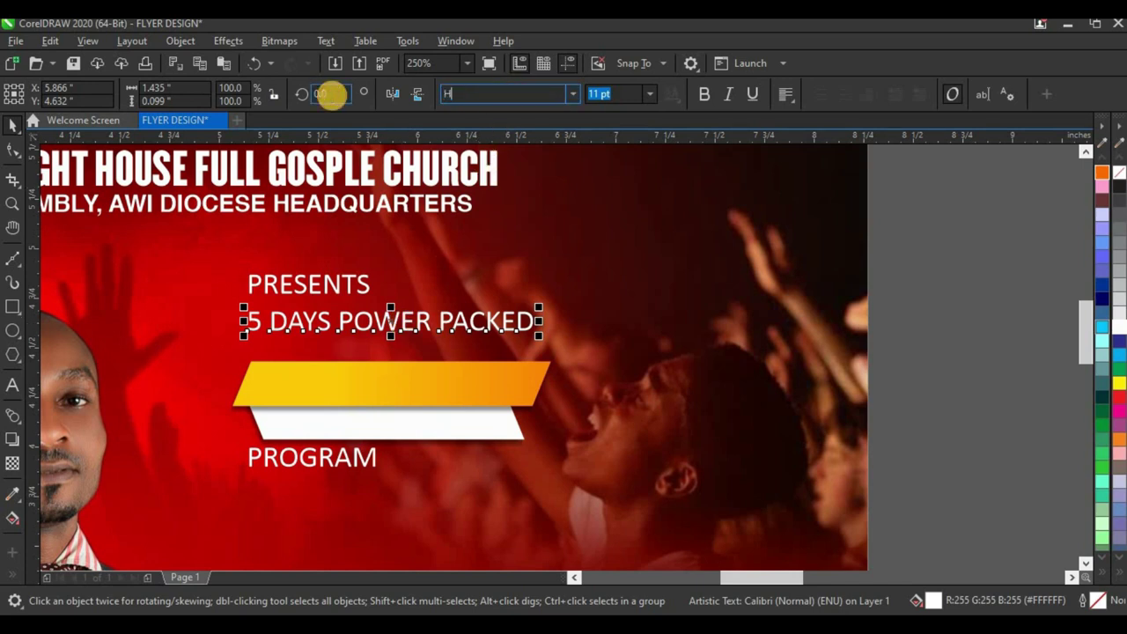
{"action": "left_click", "coordinate": [330, 95]}
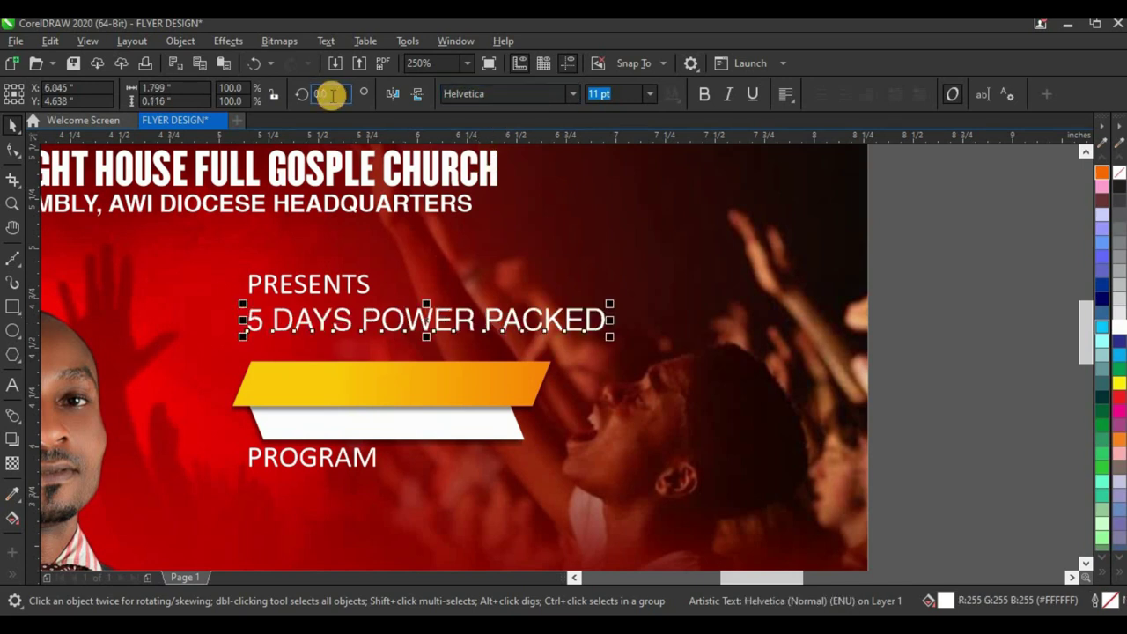
{"action": "left_click", "coordinate": [704, 95]}
{"action": "left_click_drag", "start_coordinate": [615, 342], "coordinate": [532, 340]}
{"action": "mouse_move", "coordinate": [480, 379]}
{"action": "left_mouse_down"}
{"action": "mouse_move", "coordinate": [503, 382]}
{"action": "mouse_move", "coordinate": [491, 396]}
{"action": "left_mouse_up"}
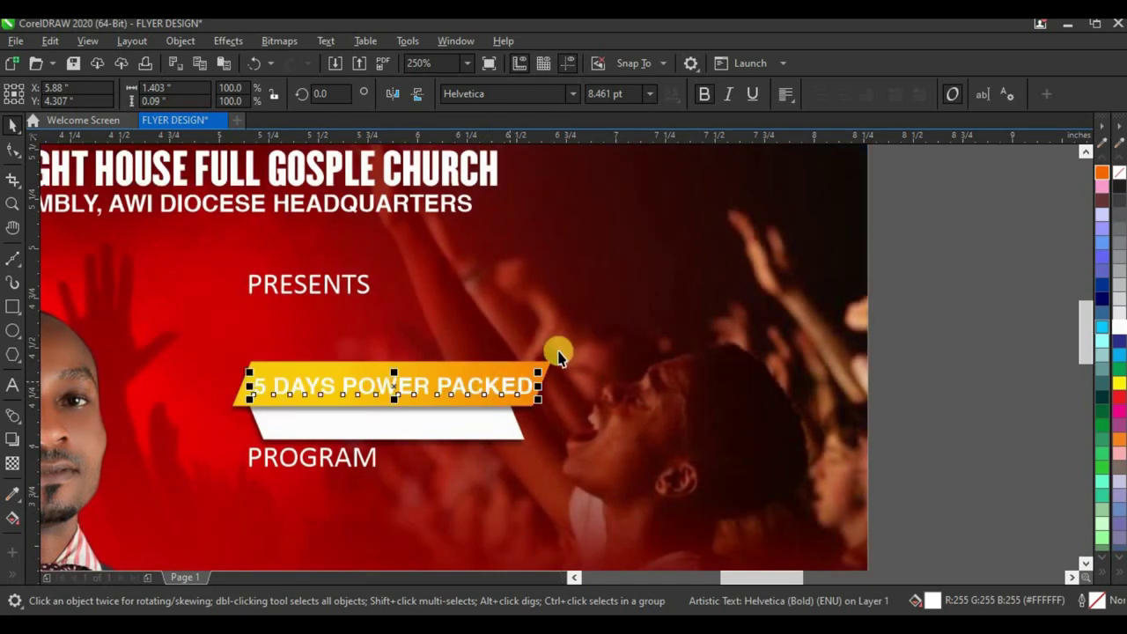
- Fill the 5 DAYS POWER PACKED text with black (#000000) and centre it on the gold banner
{"action": "left_click", "coordinate": [1101, 574]}
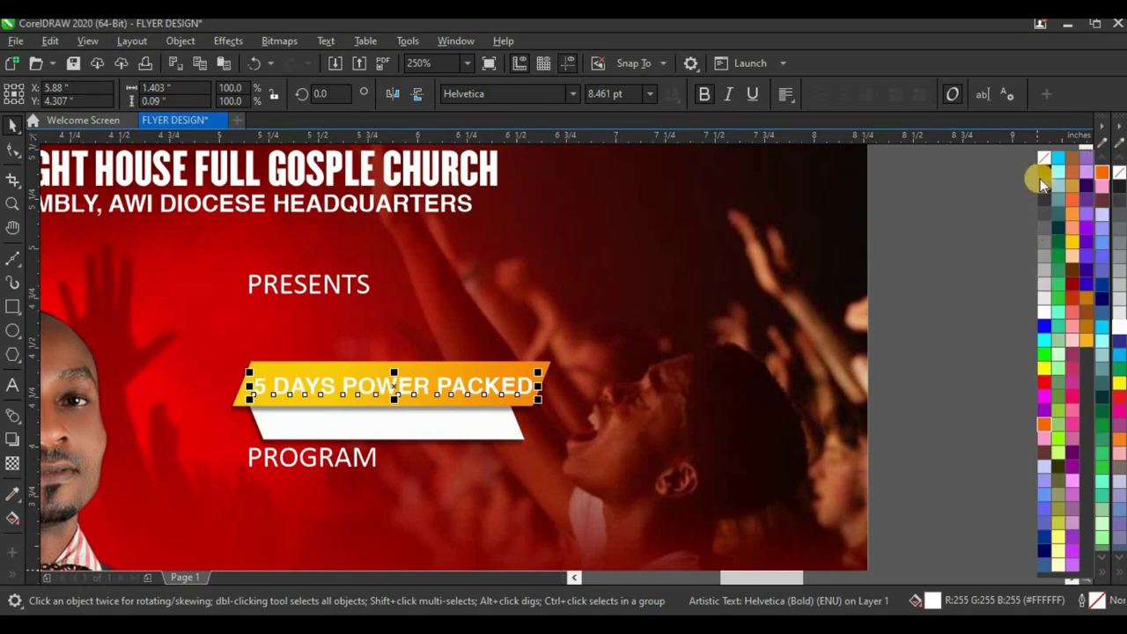
{"action": "left_click", "coordinate": [1044, 183]}
{"action": "scroll", "coordinate": [392, 398], "scroll_direction": "up", "scroll_amount": 2}
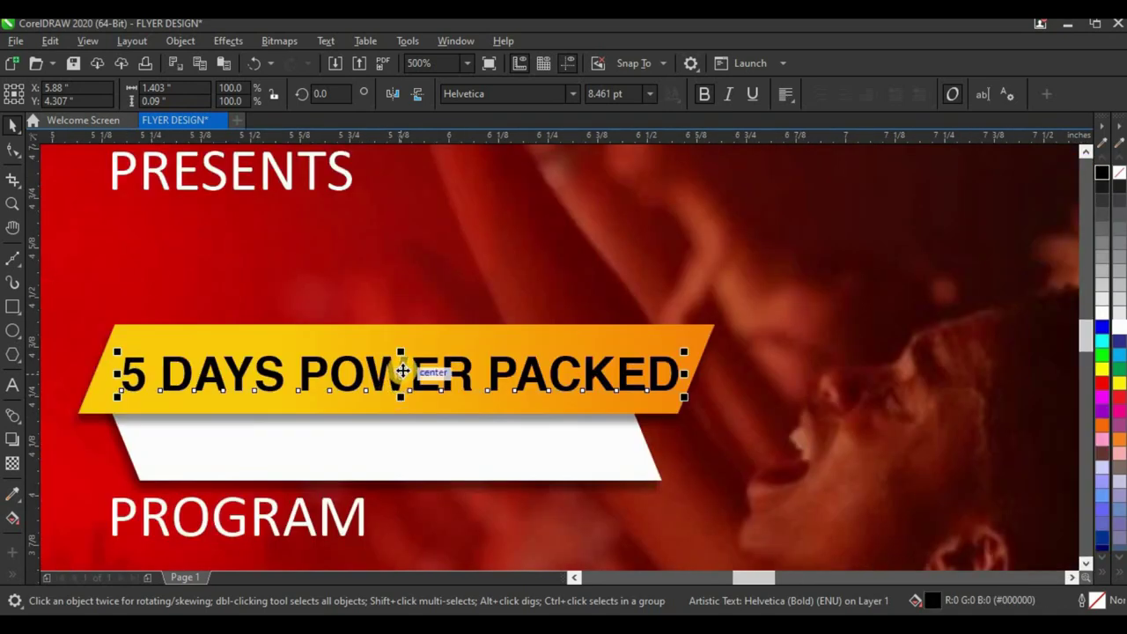
{"action": "left_click_drag", "start_coordinate": [404, 370], "coordinate": [399, 363]}
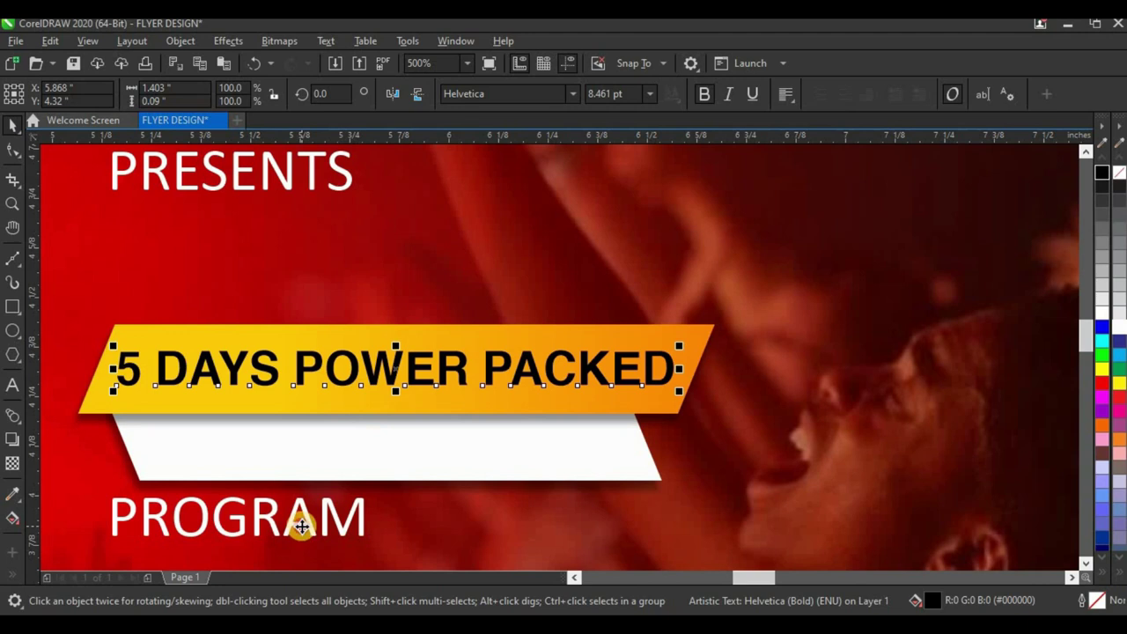
- Format the PROGRAM text in bold Helvetica with a red (#FF0000) fill
{"action": "left_click", "coordinate": [302, 526]}
{"action": "left_click", "coordinate": [489, 94]}
{"action": "type", "text": "H"}
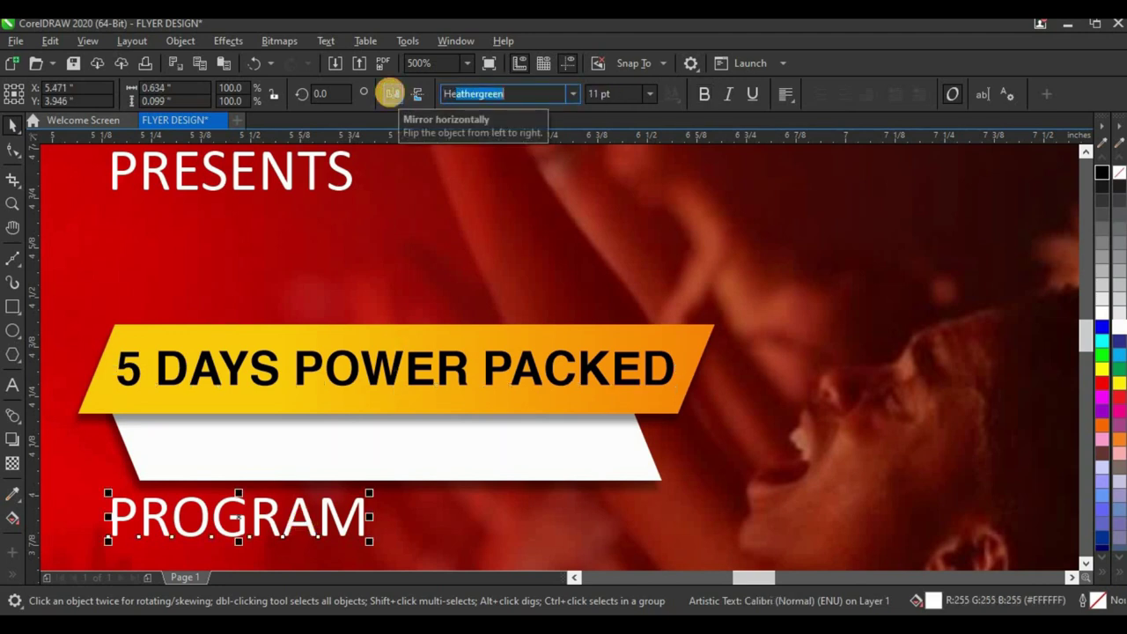
{"action": "type", "text": "elvetica"}
{"action": "key", "text": "Return"}
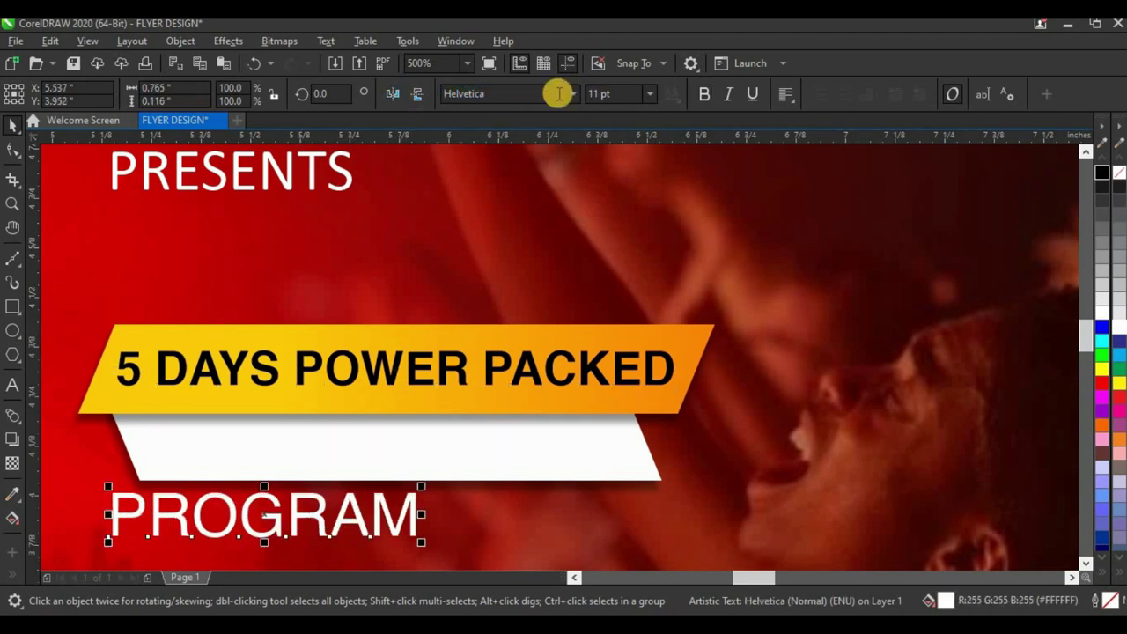
{"action": "left_click", "coordinate": [703, 98]}
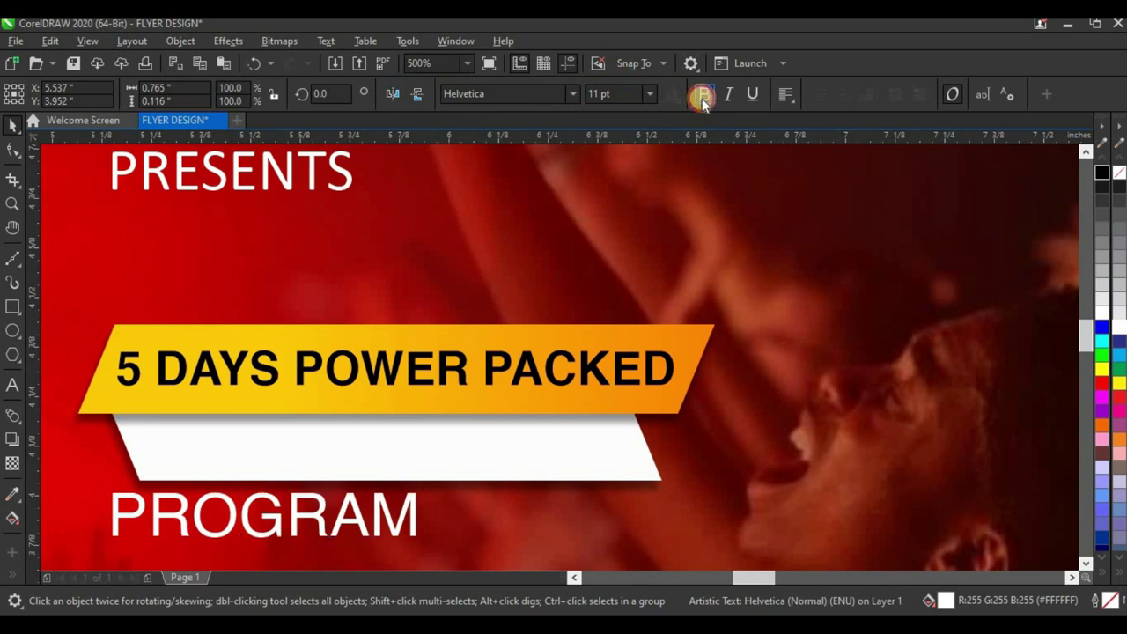
{"action": "left_click", "coordinate": [1102, 175]}
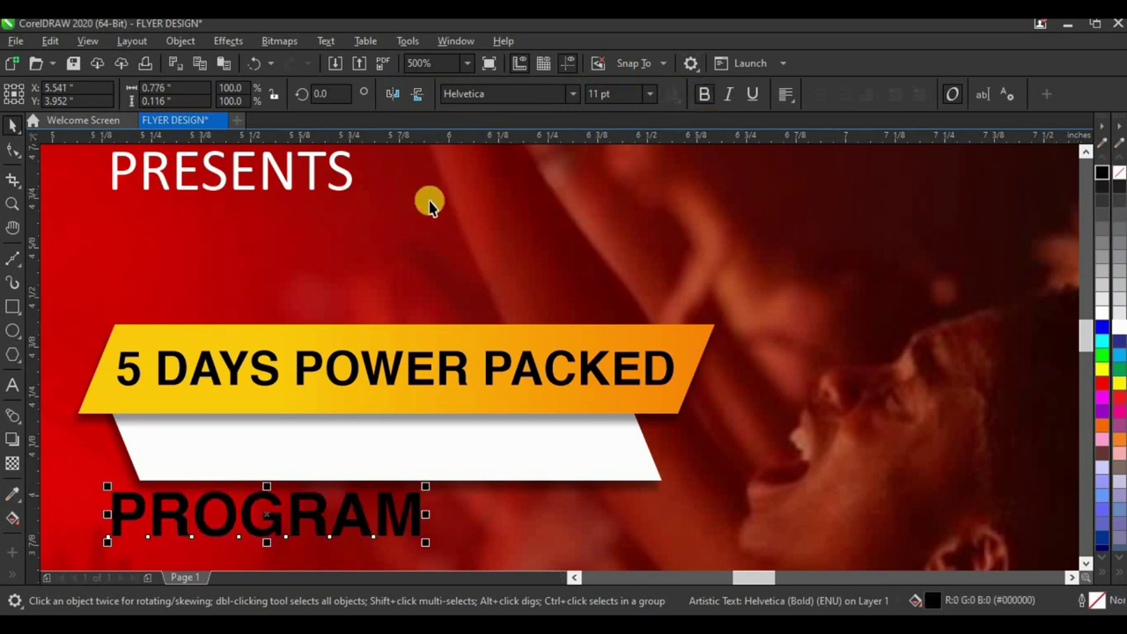
{"action": "left_click", "coordinate": [1101, 386]}
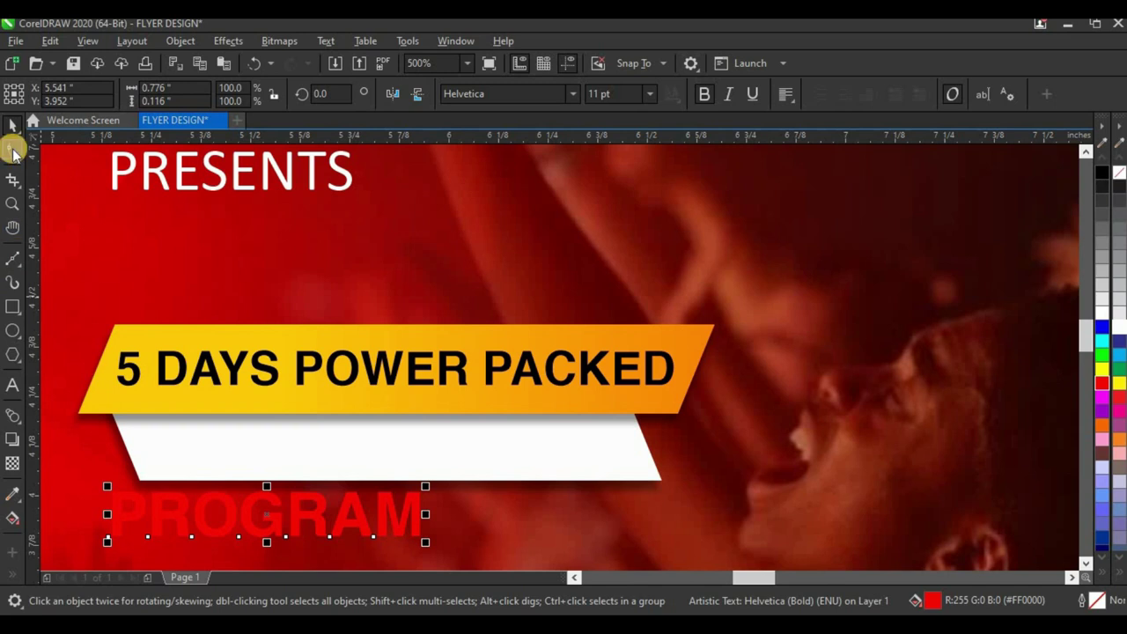
- Widen the letter spacing of the red PROGRAM text, shrink it to about 8.3 pt and place it on the white banner strip
{"action": "left_click", "coordinate": [12, 150]}
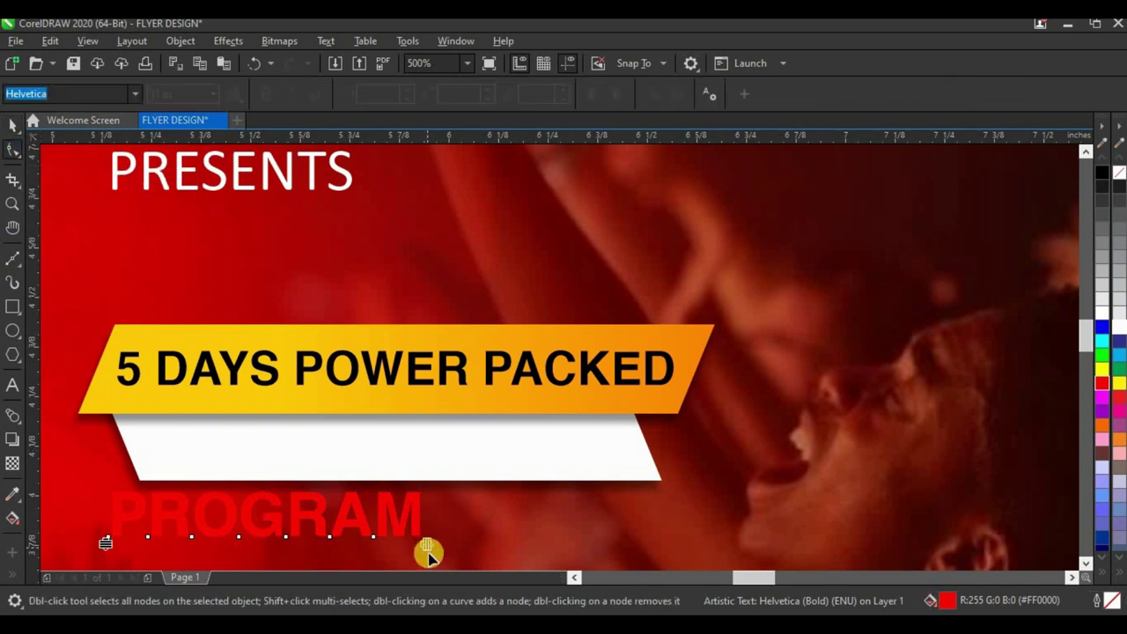
{"action": "left_click_drag", "start_coordinate": [420, 541], "coordinate": [535, 551]}
{"action": "left_click", "coordinate": [12, 125]}
{"action": "left_click_drag", "start_coordinate": [451, 519], "coordinate": [505, 465]}
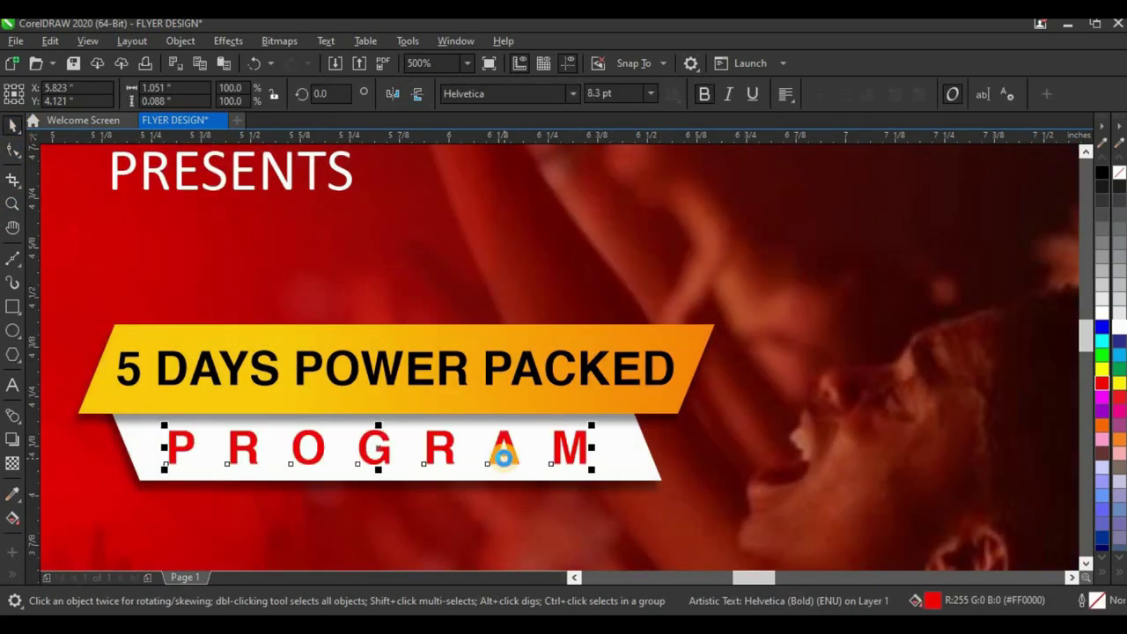
{"action": "scroll", "coordinate": [385, 445], "scroll_direction": "down", "scroll_amount": 2}
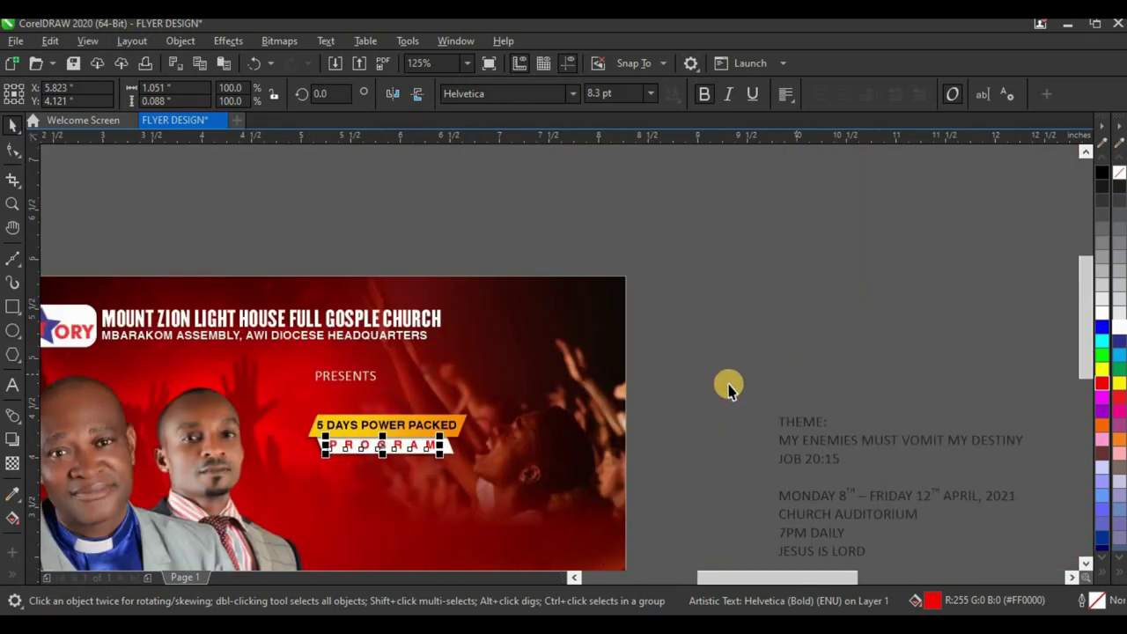
- Group the 5 DAYS POWER PACKED / PROGRAM banner with its texts and enlarge the group to about 1.95 inches wide
{"action": "left_click", "coordinate": [351, 465]}
{"action": "left_click_drag", "start_coordinate": [351, 464], "coordinate": [277, 497]}
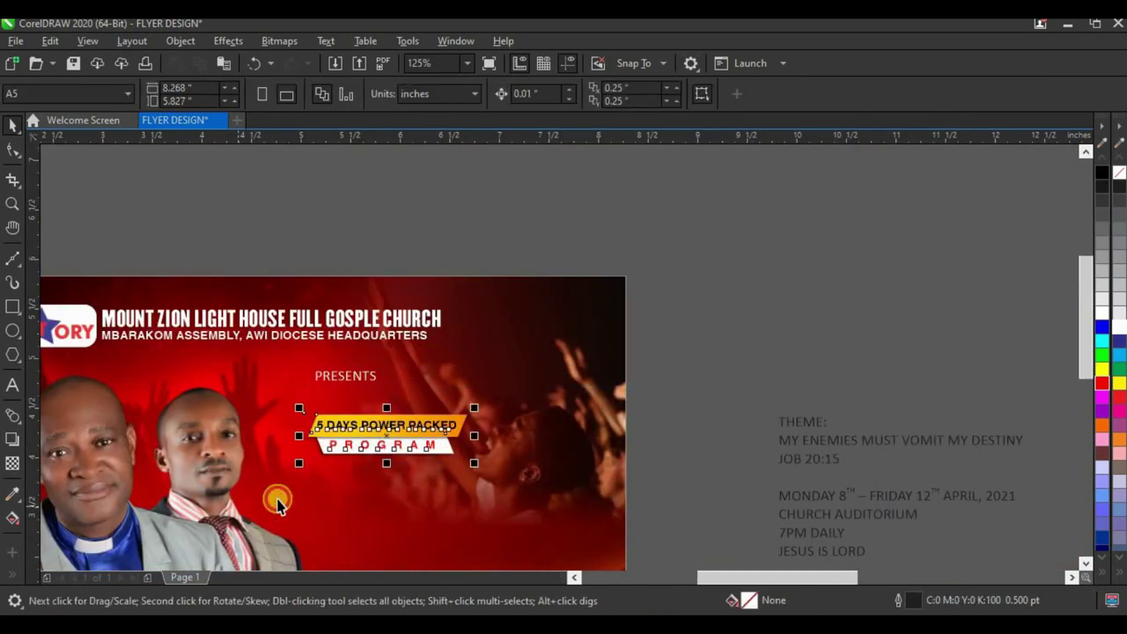
{"action": "key", "text": "ctrl+g"}
{"action": "scroll", "coordinate": [404, 401], "scroll_direction": "up", "scroll_amount": 1}
{"action": "left_click_drag", "start_coordinate": [387, 459], "coordinate": [357, 413]}
{"action": "left_click_drag", "start_coordinate": [515, 485], "coordinate": [555, 493]}
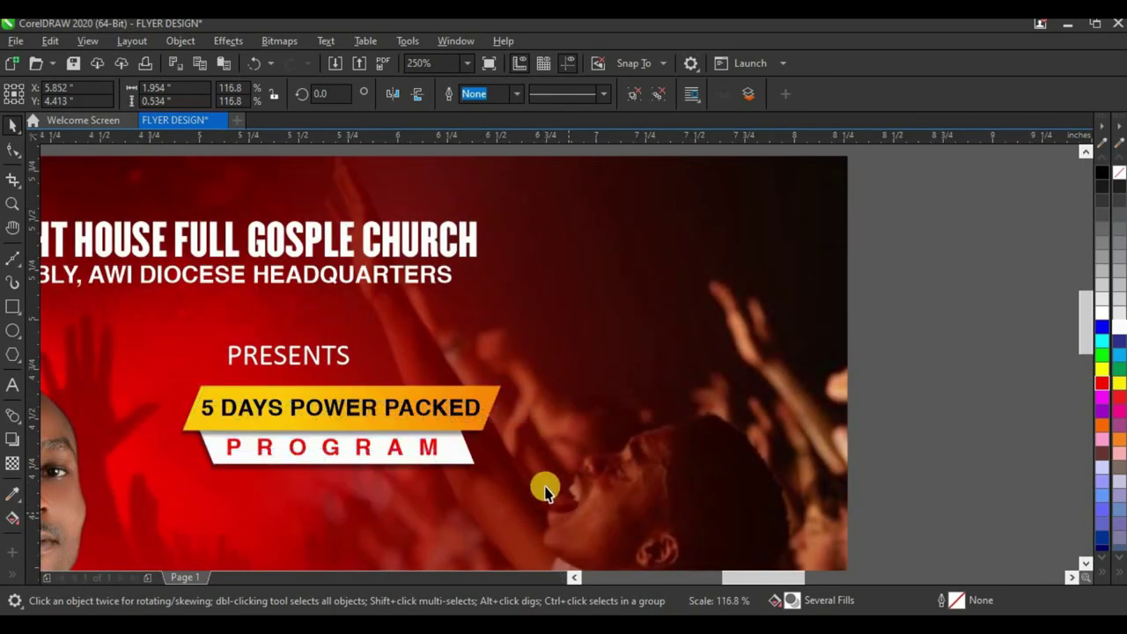
- Shift the PRESENTS text over the banner and set its font to Helvetica
{"action": "left_click", "coordinate": [334, 355]}
{"action": "left_click_drag", "start_coordinate": [335, 355], "coordinate": [367, 363]}
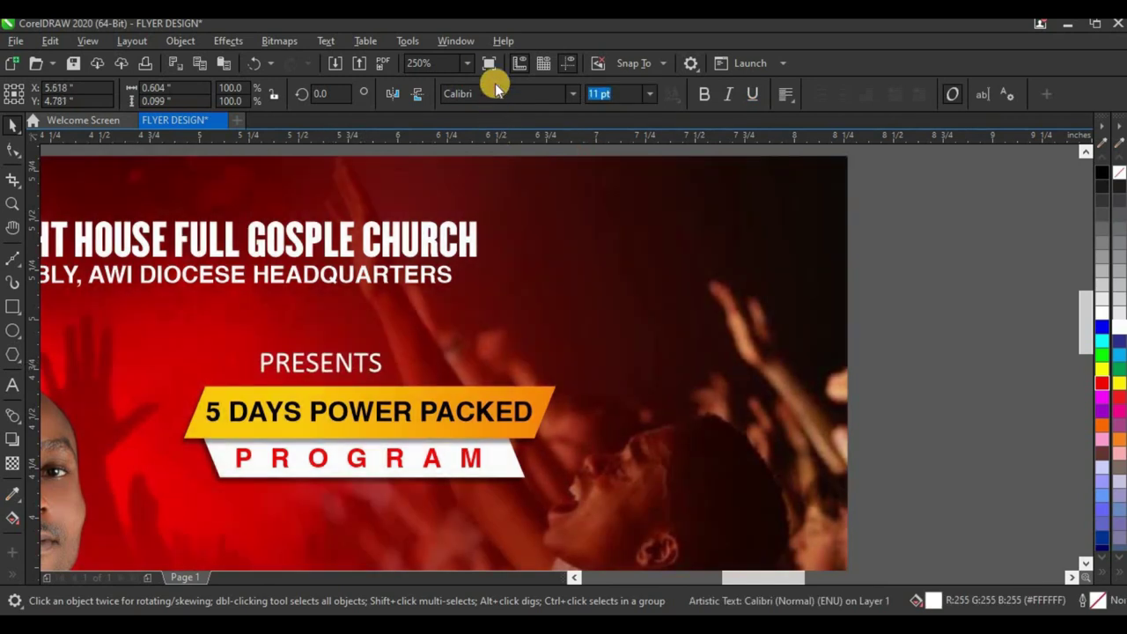
{"action": "left_click", "coordinate": [490, 93]}
{"action": "type", "text": "H"}
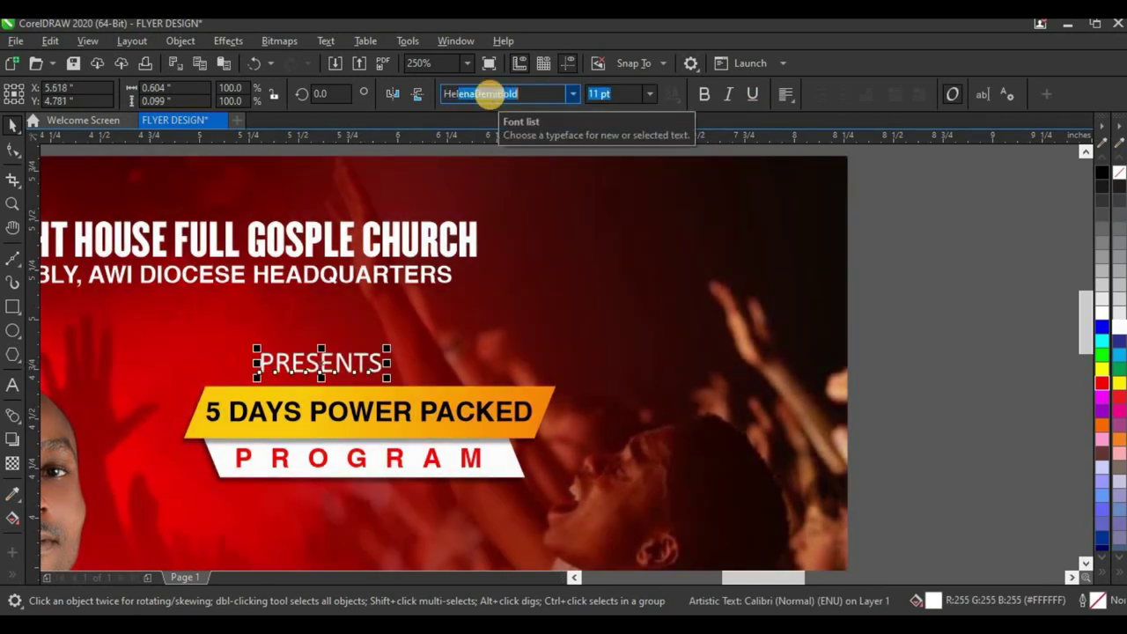
{"action": "type", "text": "elvetica"}
{"action": "key", "text": "Return"}
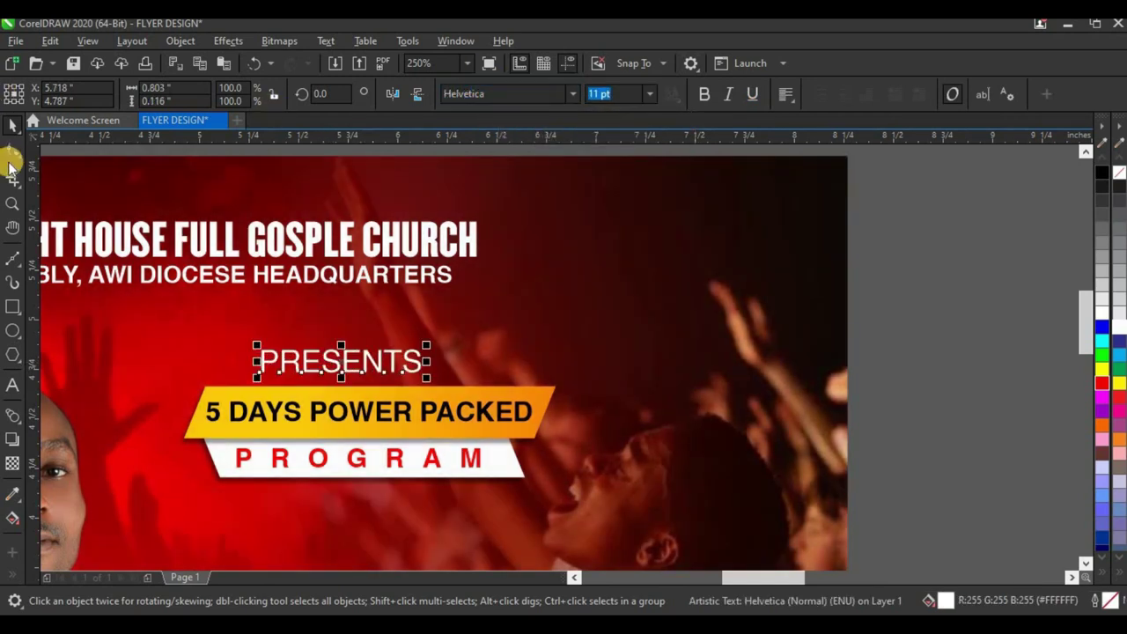
- Widen the letter spacing of PRESENTS, scale it down slightly and centre it just above the banner
{"action": "left_click", "coordinate": [13, 152]}
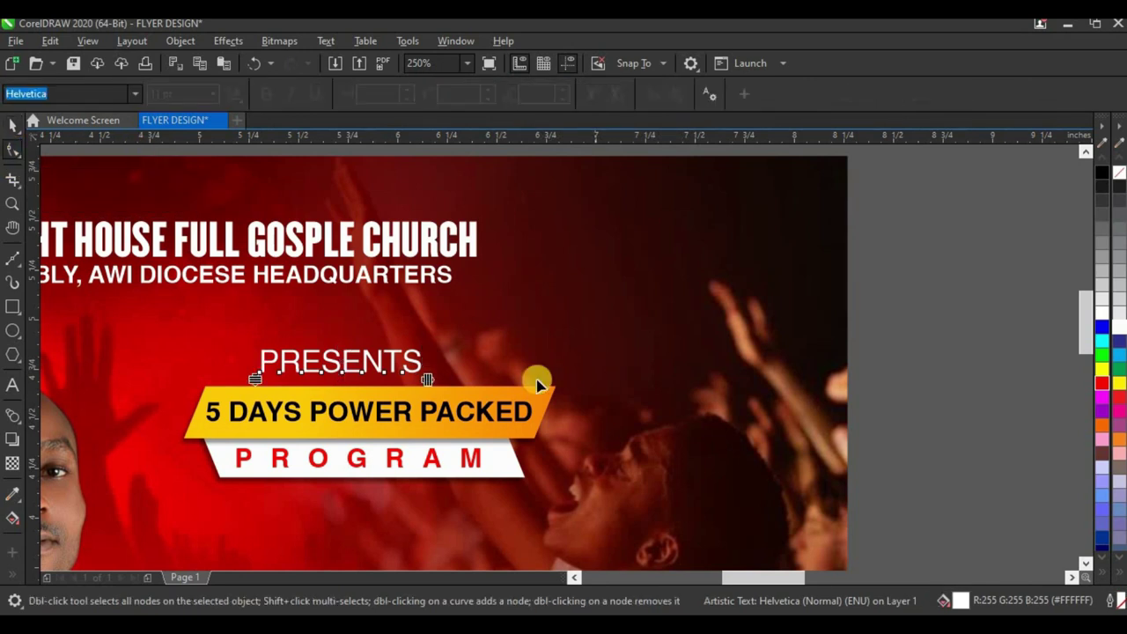
{"action": "left_click_drag", "start_coordinate": [461, 381], "coordinate": [531, 380]}
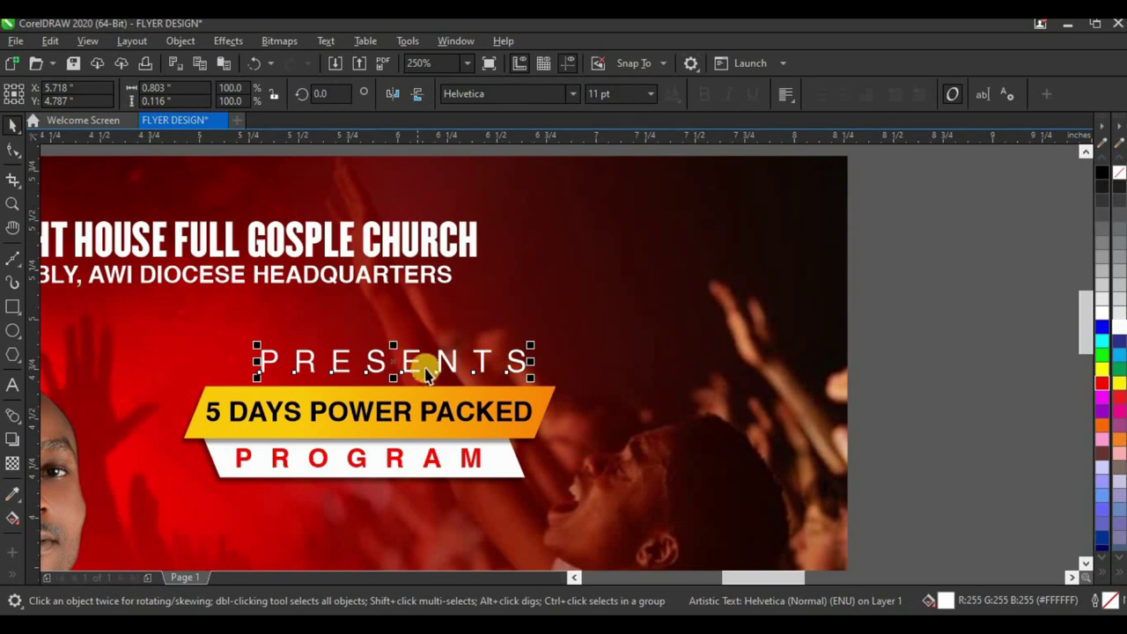
{"action": "left_click_drag", "start_coordinate": [439, 366], "coordinate": [419, 370]}
{"action": "left_click_drag", "start_coordinate": [512, 383], "coordinate": [446, 374]}
- Group PRESENTS with the program banner, enlarge the group to about 2.09 inches wide and nudge it into position under the church heading
{"action": "left_click_drag", "start_coordinate": [898, 314], "coordinate": [168, 528]}
{"action": "key", "text": "ctrl+g"}
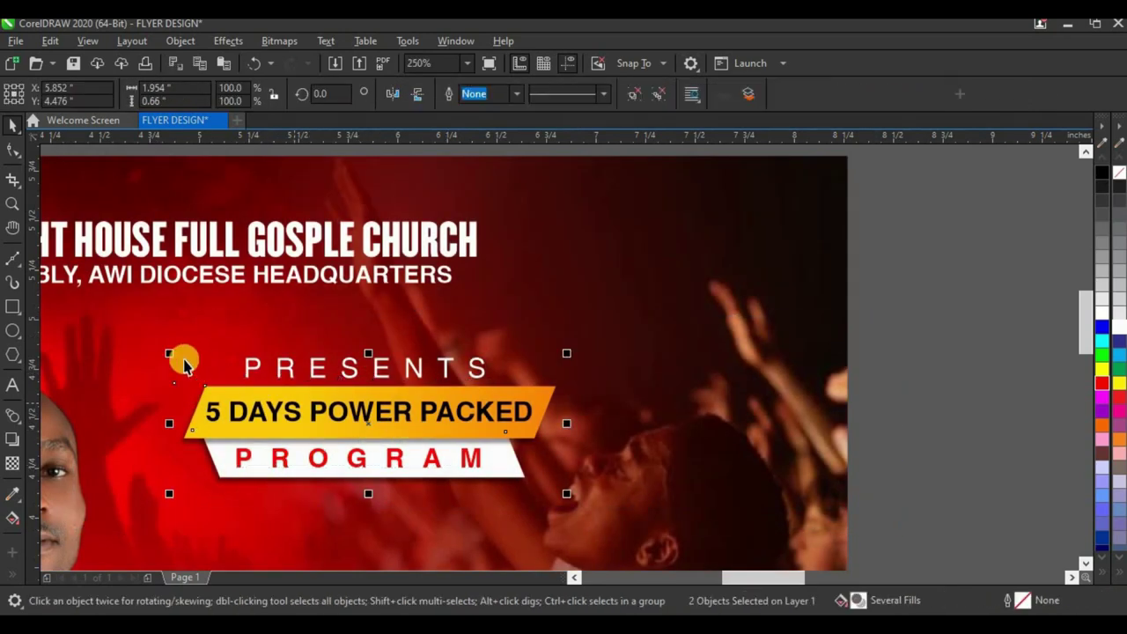
{"action": "left_click_drag", "start_coordinate": [166, 354], "coordinate": [141, 343]}
{"action": "left_click_drag", "start_coordinate": [383, 366], "coordinate": [389, 361]}
{"action": "scroll", "coordinate": [343, 349], "scroll_direction": "down", "scroll_amount": 2}
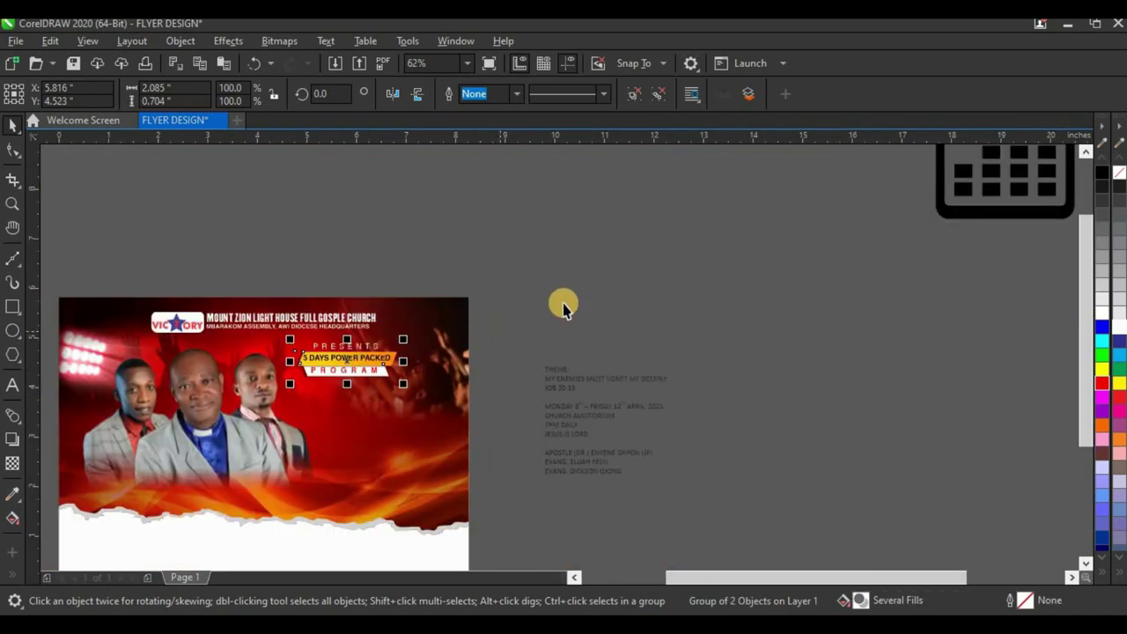
{"action": "left_click", "coordinate": [563, 302]}
- Move the THEME, MY ENEMIES MUST VOMIT MY DESTINY and JOB 20:15 lines onto the flyer below the banner and fill them white
{"action": "scroll", "coordinate": [322, 385], "scroll_direction": "up", "scroll_amount": 1}
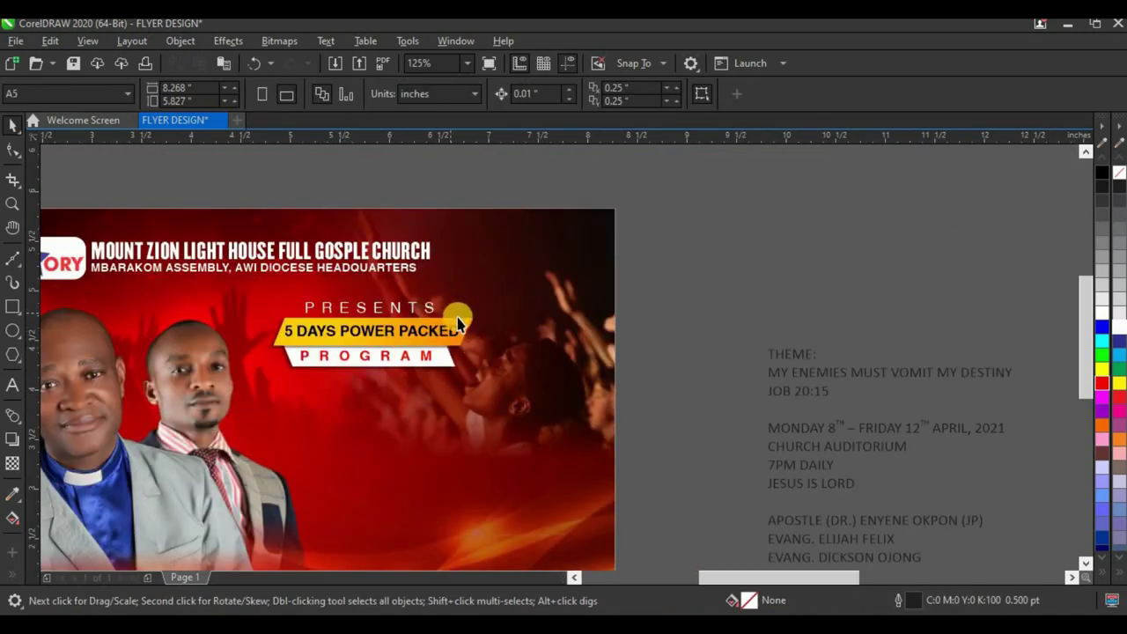
{"action": "scroll", "coordinate": [473, 351], "scroll_direction": "down", "scroll_amount": 2}
{"action": "scroll", "coordinate": [636, 348], "scroll_direction": "up", "scroll_amount": 2}
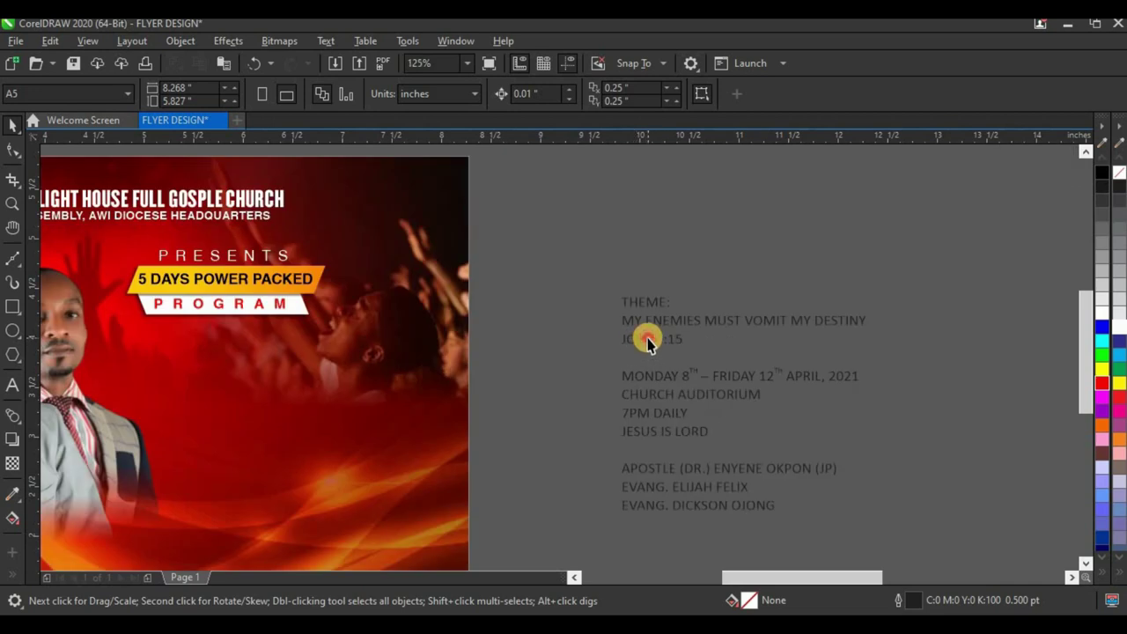
{"action": "double_click", "coordinate": [670, 339]}
{"action": "left_click_drag", "start_coordinate": [690, 338], "coordinate": [570, 284]}
{"action": "key", "text": "ctrl+x"}
{"action": "left_click", "coordinate": [193, 389]}
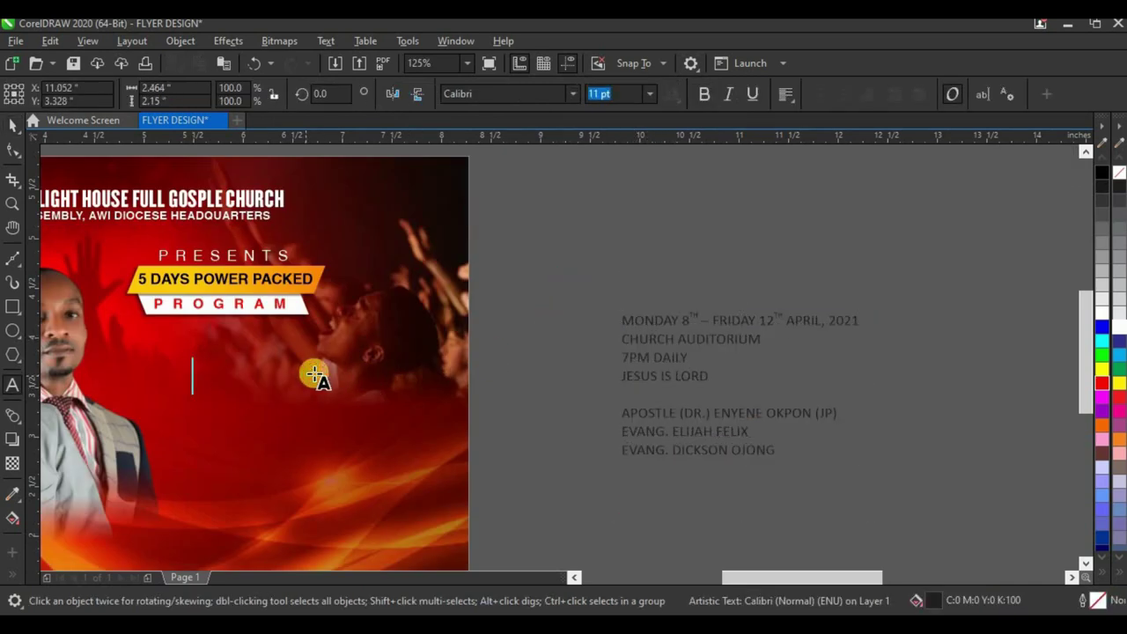
{"action": "key", "text": "ctrl+v"}
{"action": "left_click", "coordinate": [13, 124]}
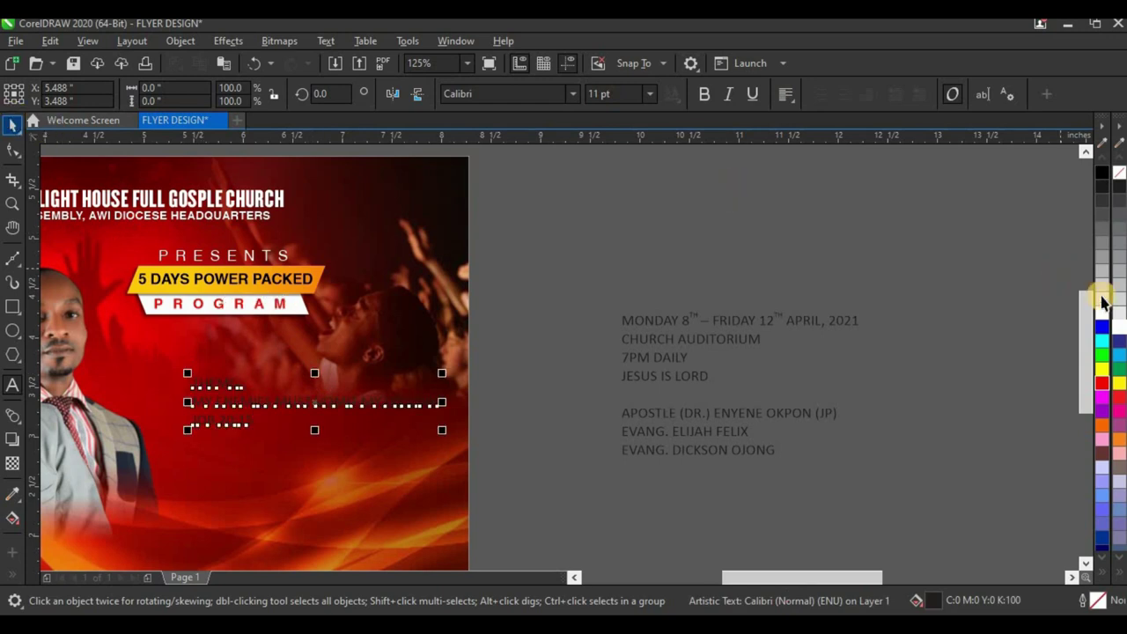
{"action": "left_click", "coordinate": [1102, 312]}
- Break the pasted theme text into separate lines and set the THEME: line in Helvetica
{"action": "scroll", "coordinate": [198, 423], "scroll_direction": "up", "scroll_amount": 2}
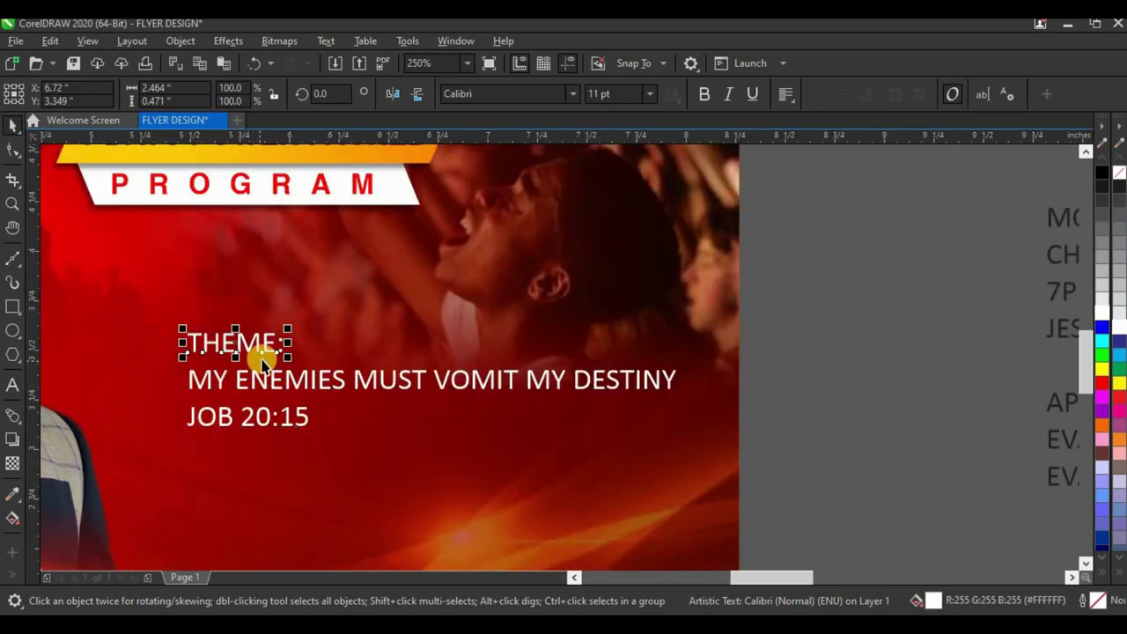
{"action": "left_click", "coordinate": [510, 95]}
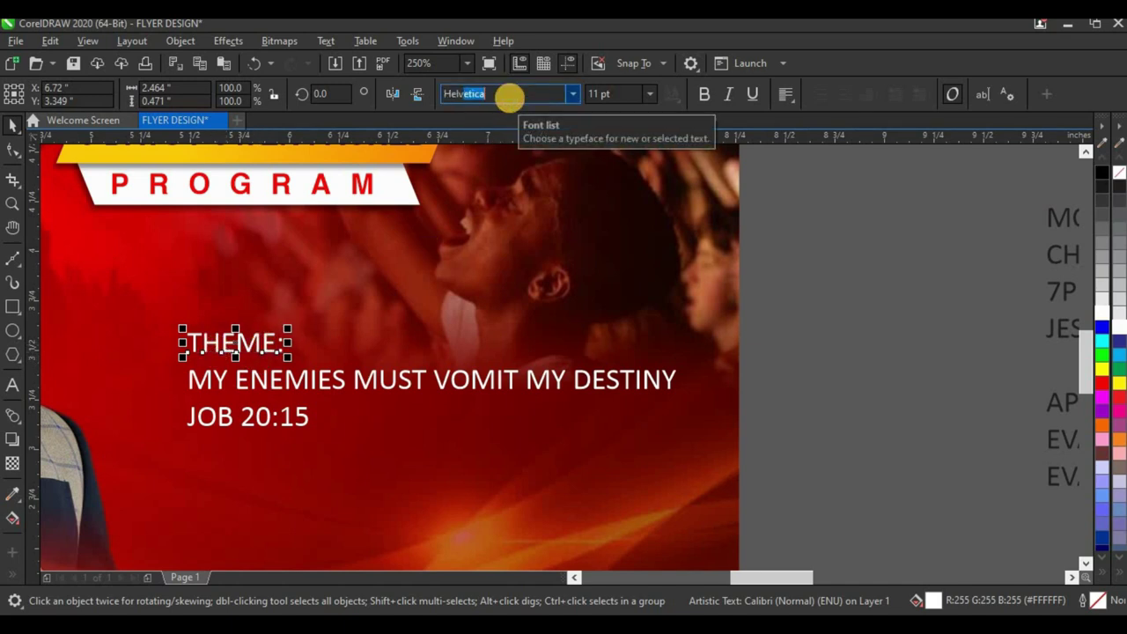
{"action": "key", "text": "Return"}
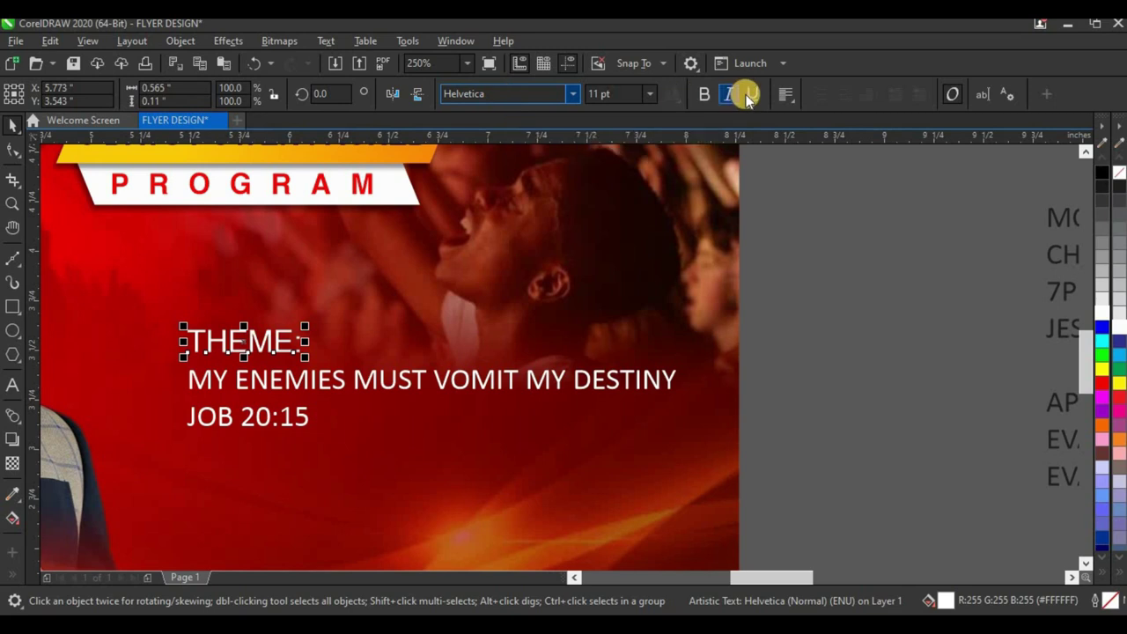
- Widen the letter spacing of THEME:, reduce it to about 9.5 pt and move it up beneath the PROGRAM banner
{"action": "left_click", "coordinate": [11, 154]}
{"action": "left_click_drag", "start_coordinate": [309, 365], "coordinate": [519, 363]}
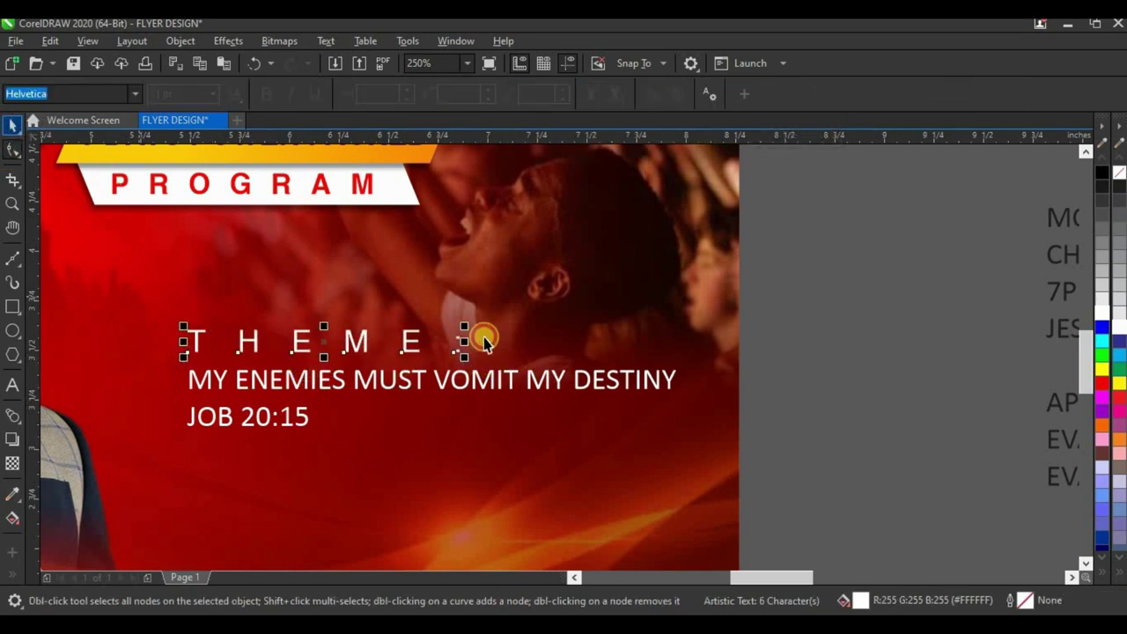
{"action": "key", "text": "space"}
{"action": "left_click_drag", "start_coordinate": [462, 360], "coordinate": [370, 275]}
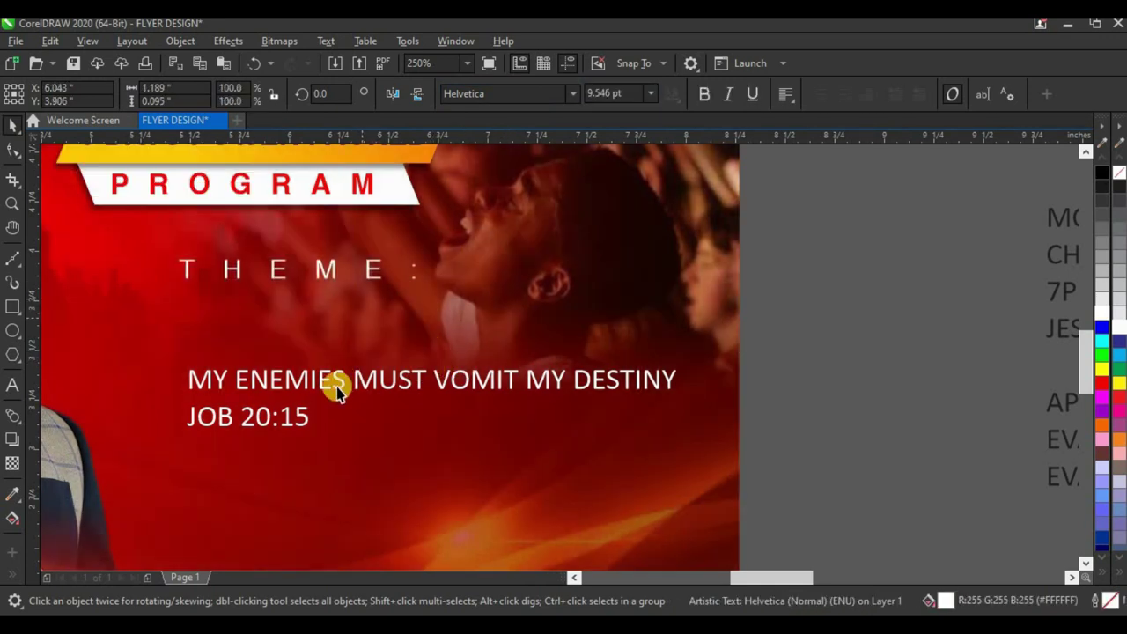
- Move the MY ENEMIES MUST VOMIT MY DESTINY line up beneath THEME:
{"action": "left_click", "coordinate": [327, 390]}
{"action": "left_click", "coordinate": [12, 125]}
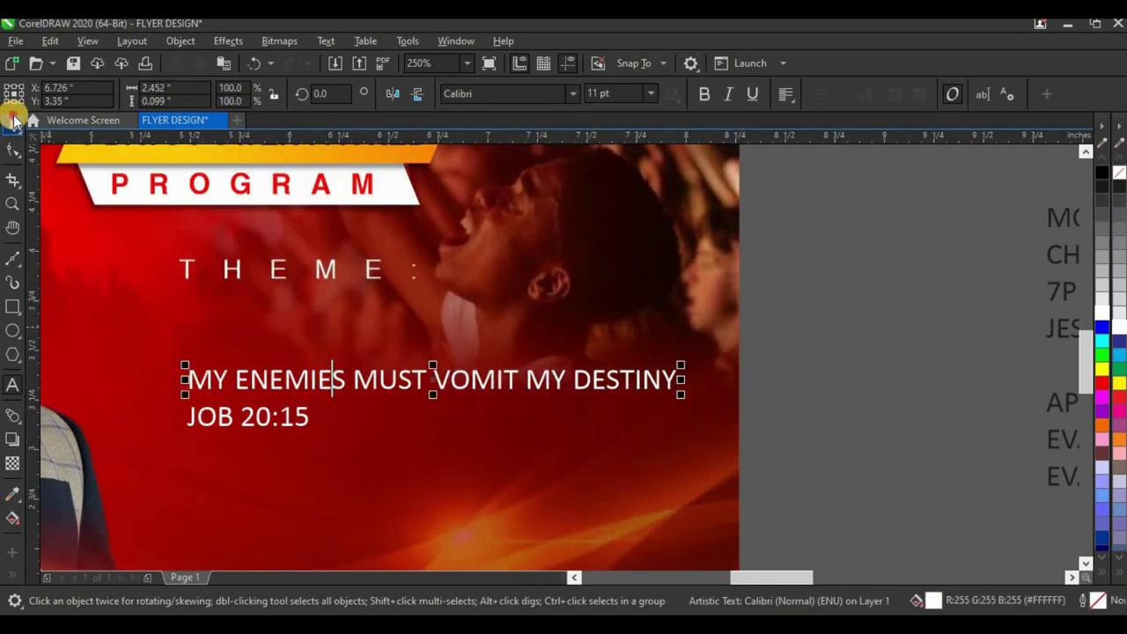
{"action": "left_click", "coordinate": [322, 340]}
{"action": "left_click_drag", "start_coordinate": [326, 379], "coordinate": [332, 323]}
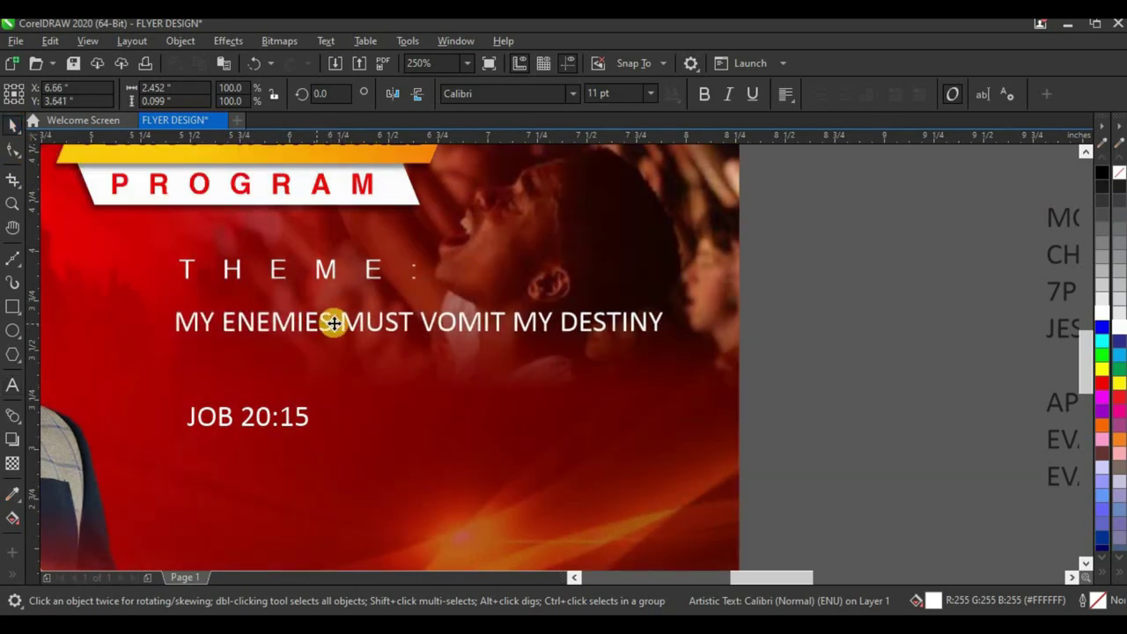
- Split the theme title into three lines: MY ENEMIES, MUST VOMIT and MY DESTINY
{"action": "double_click", "coordinate": [342, 323]}
{"action": "key", "text": "Return"}
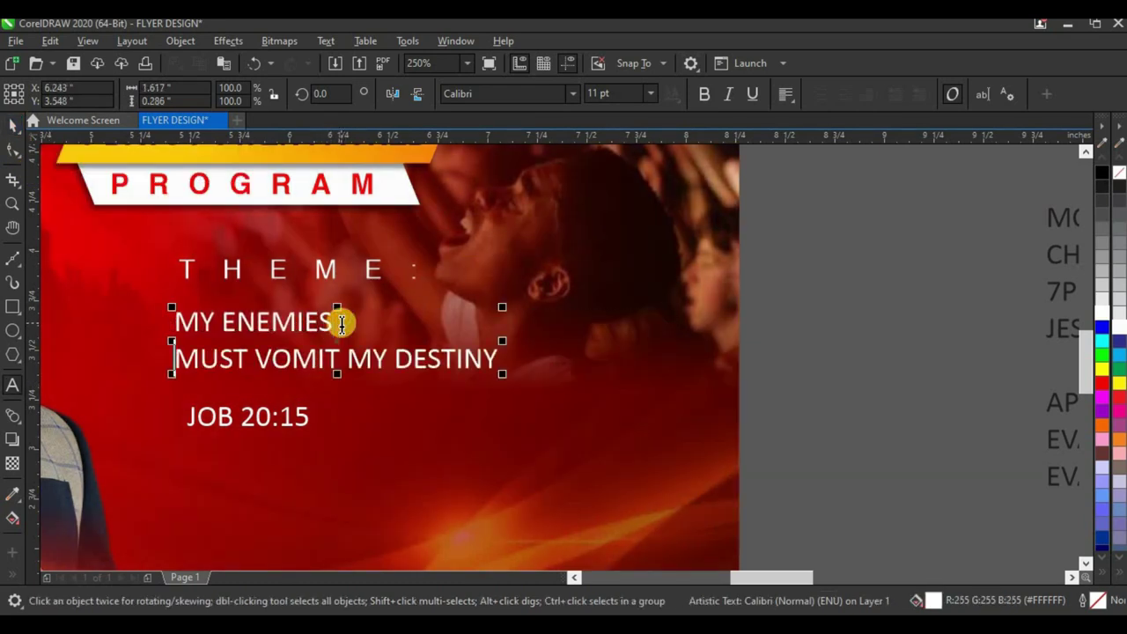
{"action": "key", "text": "Return"}
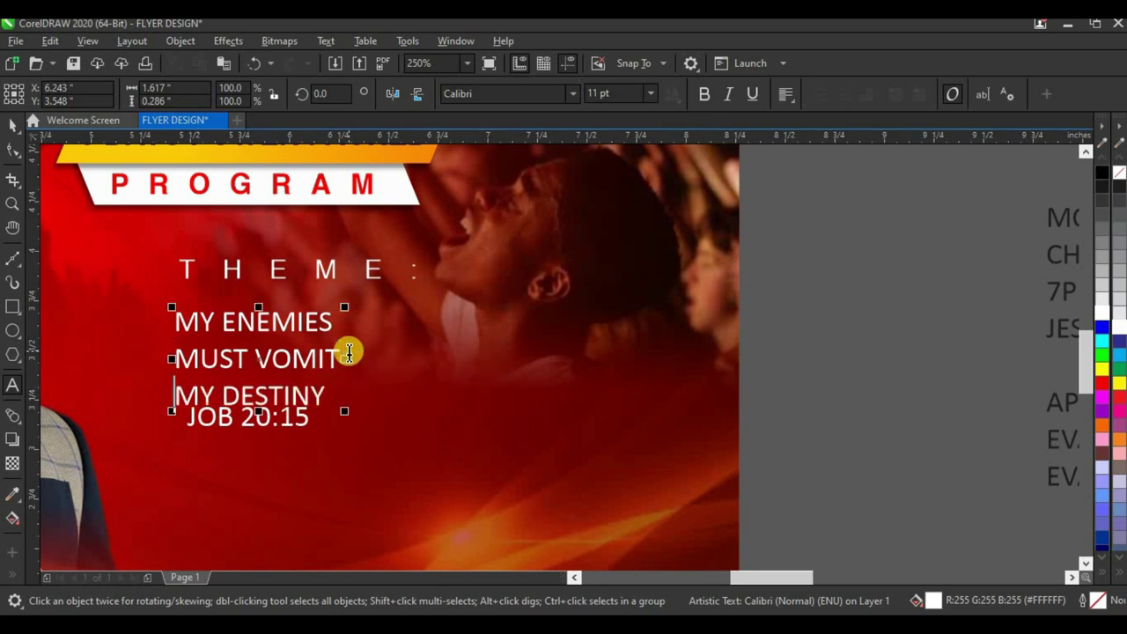
{"action": "left_click", "coordinate": [12, 122]}
- Try the Pepper font on the three-line theme title
{"action": "left_click", "coordinate": [500, 91]}
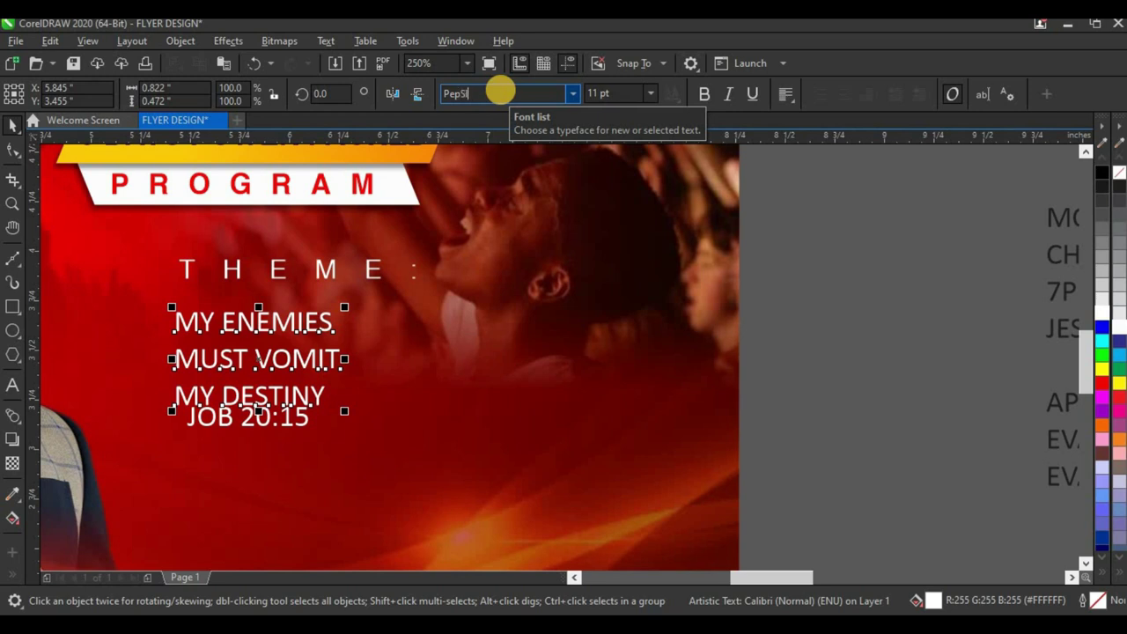
{"action": "type", "text": "Pepper"}
{"action": "key", "text": "Return"}
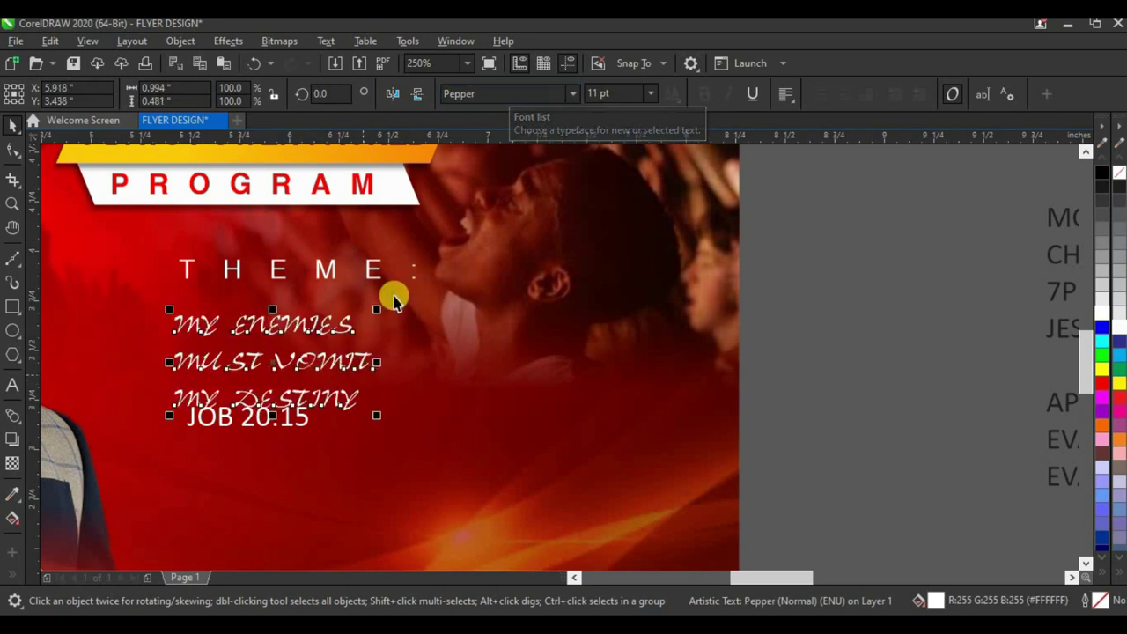
- Set the three-line theme title in the ! PEPSI ! font and tighten its line spacing
{"action": "left_click", "coordinate": [573, 94]}
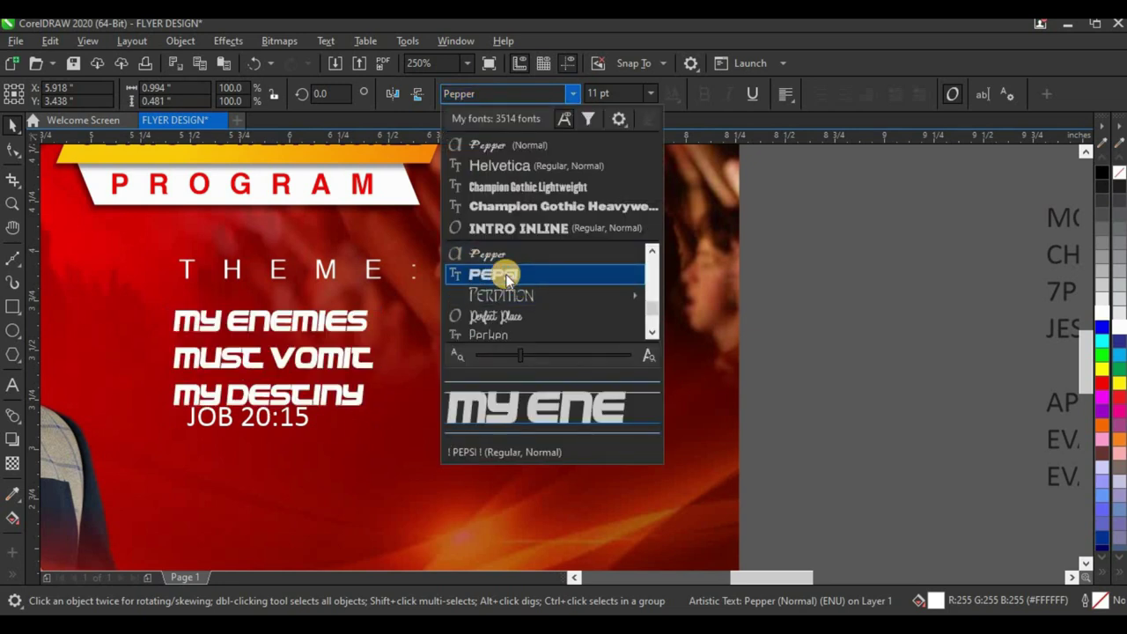
{"action": "left_click", "coordinate": [506, 274]}
{"action": "scroll", "coordinate": [190, 379], "scroll_direction": "up", "scroll_amount": 1}
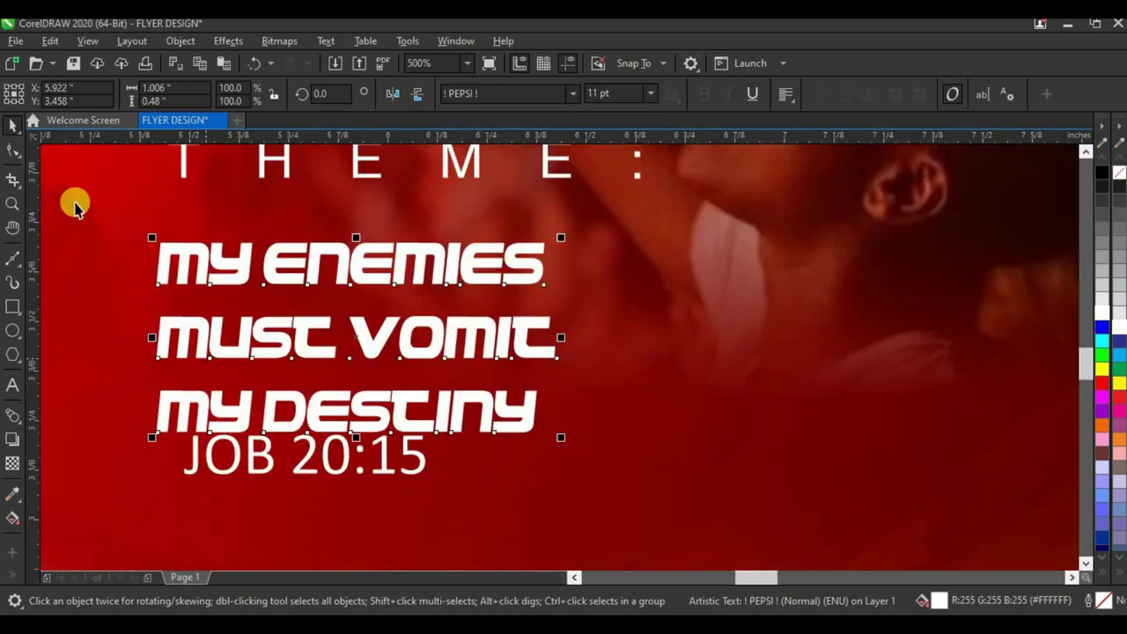
{"action": "left_click", "coordinate": [14, 150]}
{"action": "left_click_drag", "start_coordinate": [148, 438], "coordinate": [153, 394]}
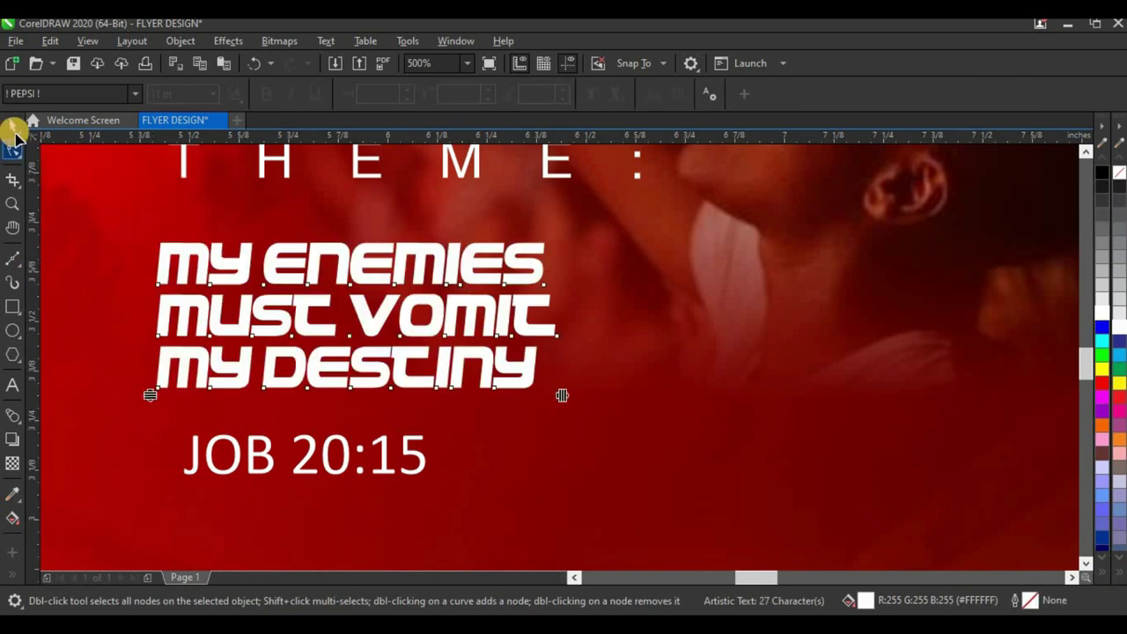
- Break the theme title apart into separate text objects, one per line, and select all three
{"action": "left_click", "coordinate": [15, 132]}
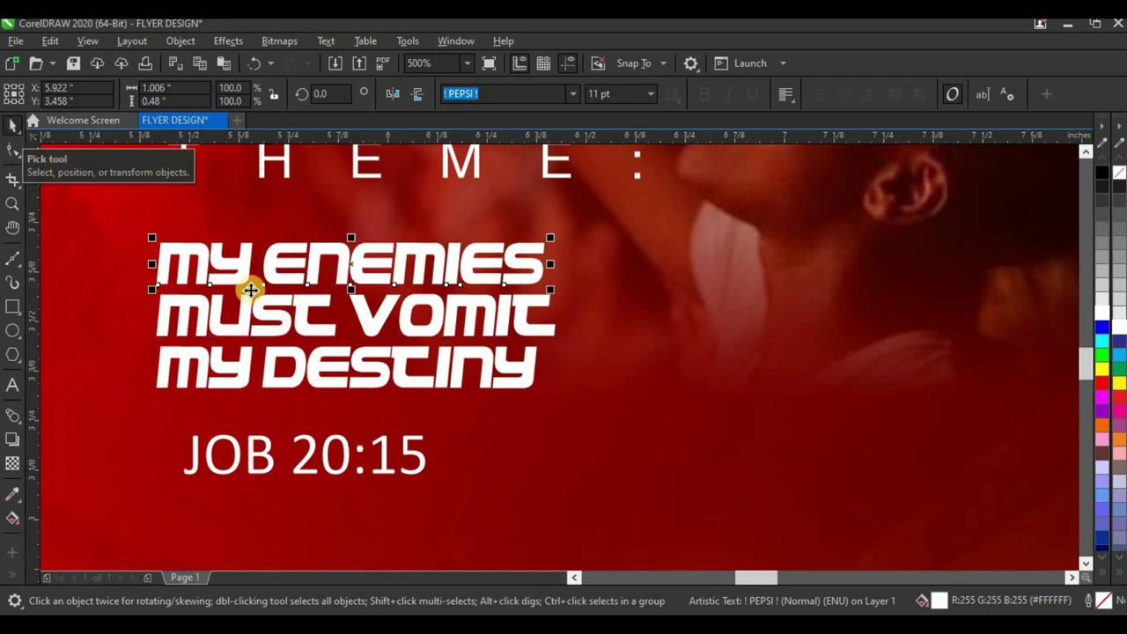
{"action": "scroll", "coordinate": [254, 335], "scroll_direction": "down", "scroll_amount": 2}
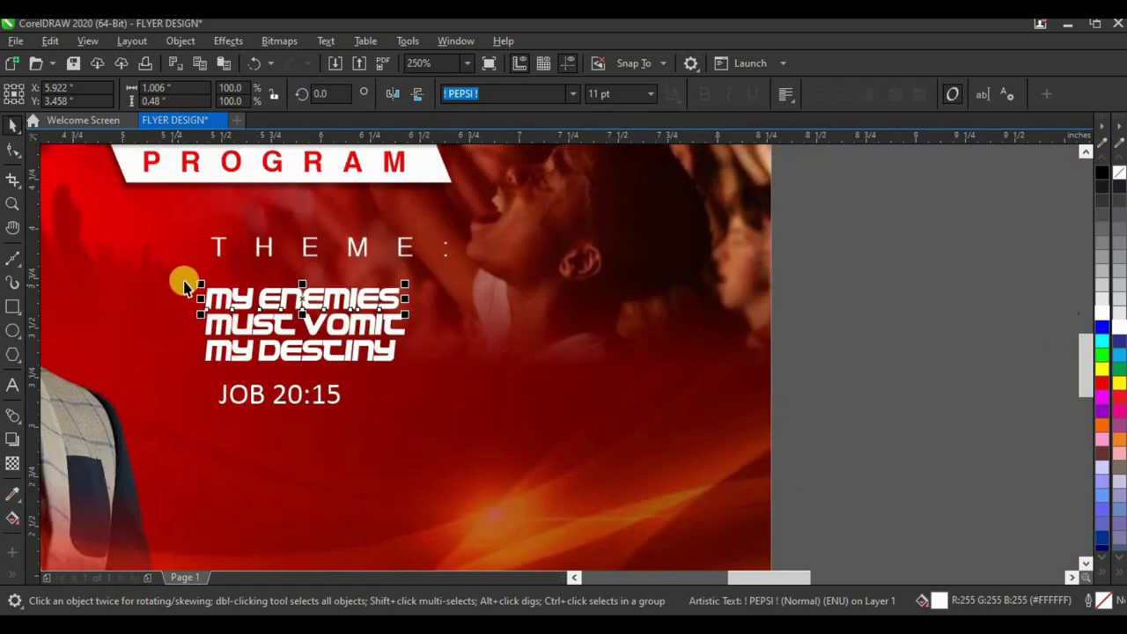
{"action": "left_click_drag", "start_coordinate": [174, 271], "coordinate": [435, 379]}
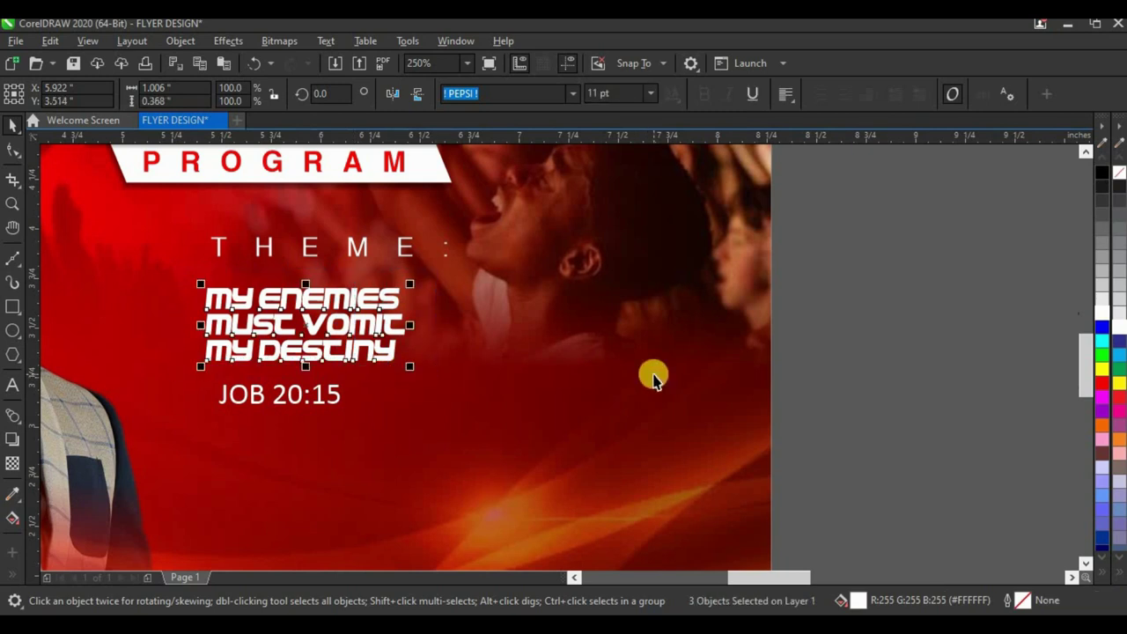
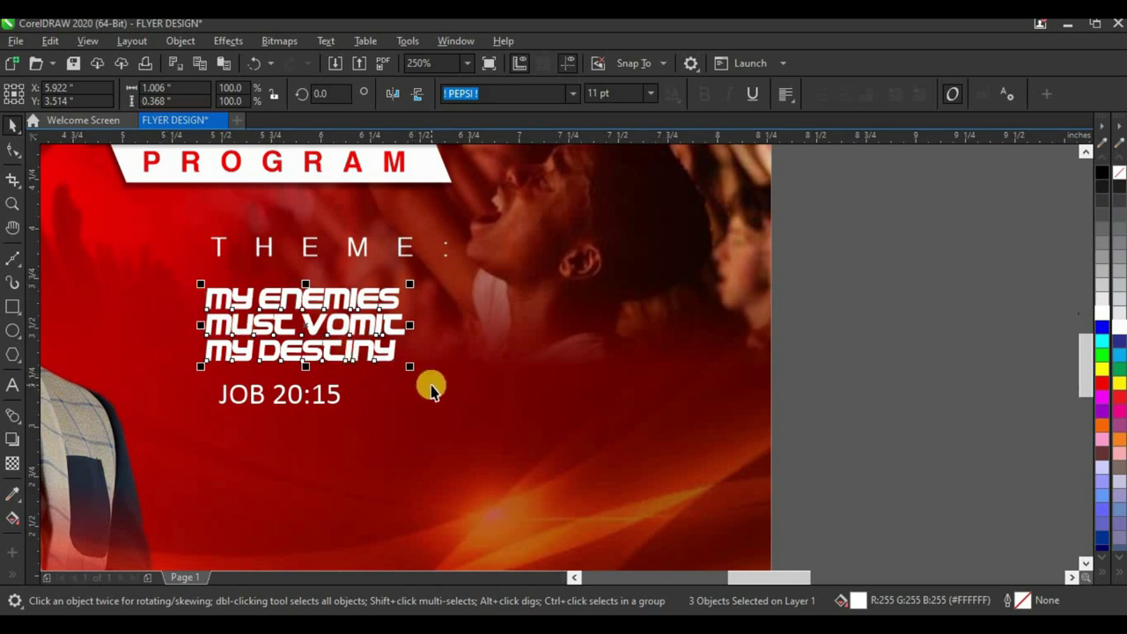
{"action": "left_click", "coordinate": [772, 446]}
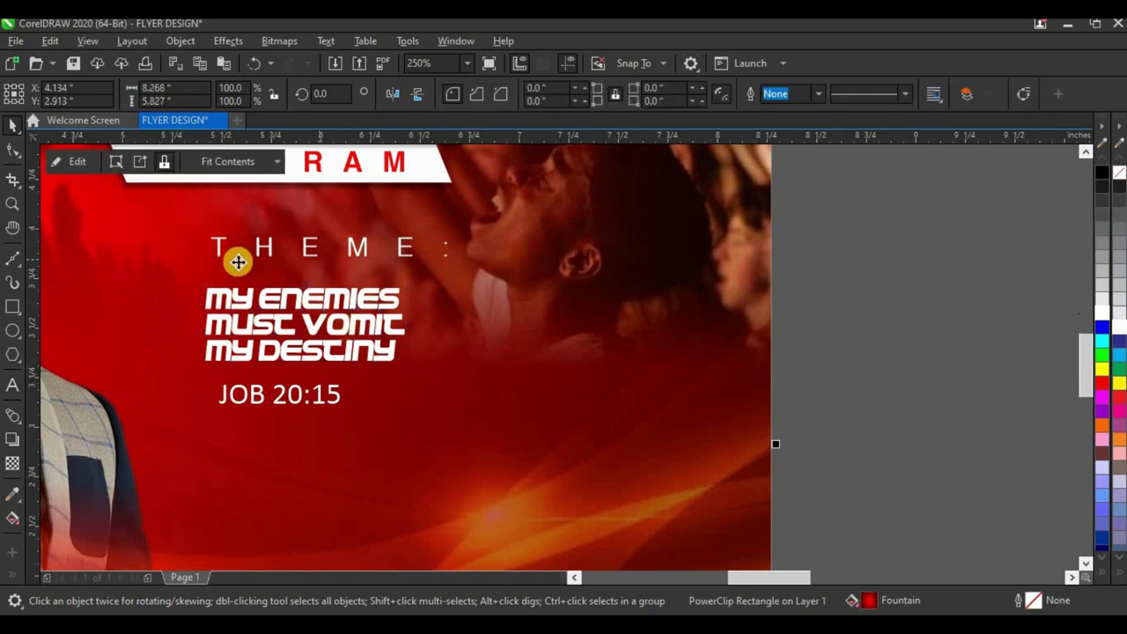
- Select the three theme title lines, without moving the background, and group them
{"action": "left_click_drag", "start_coordinate": [170, 264], "coordinate": [326, 360]}
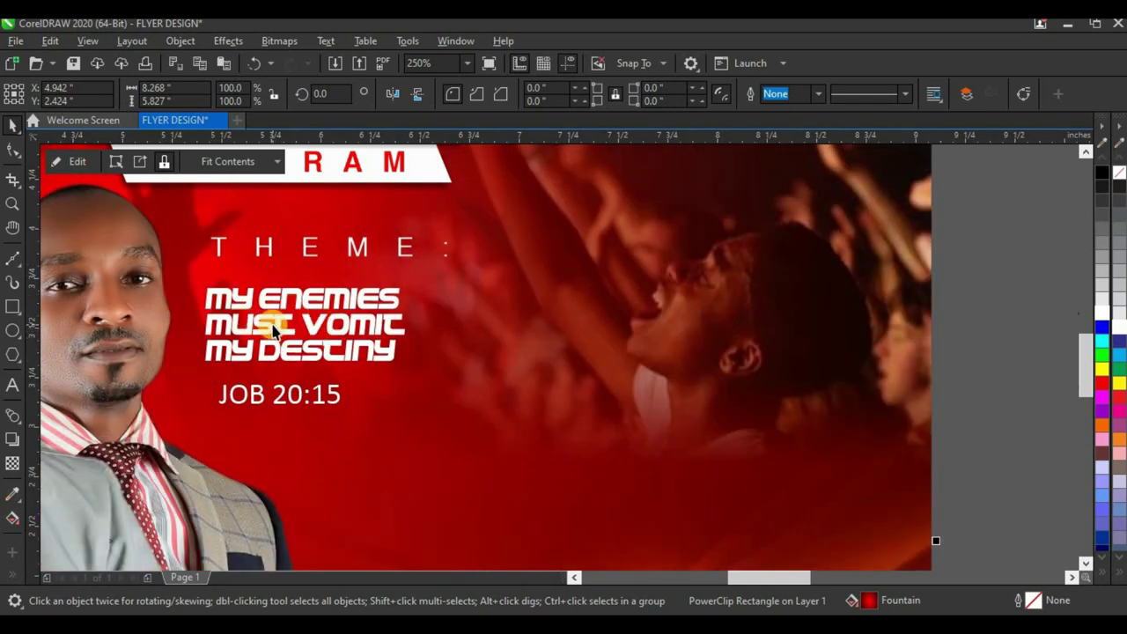
{"action": "key", "text": "ctrl+z"}
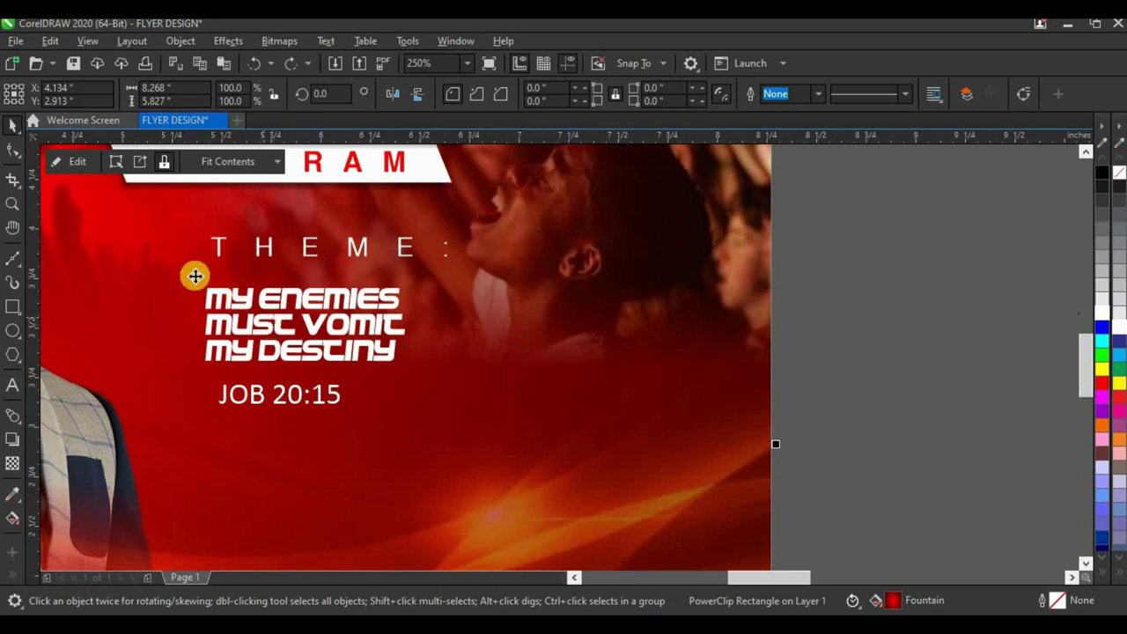
{"action": "left_click_drag", "start_coordinate": [169, 265], "coordinate": [421, 371]}
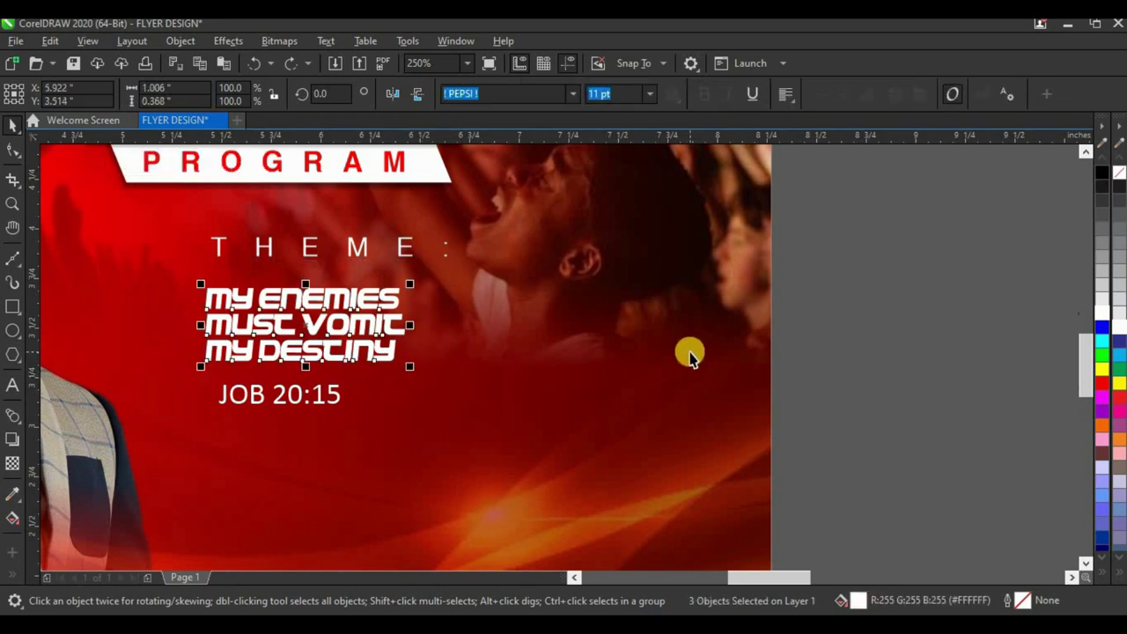
{"action": "key", "text": "ctrl+g"}
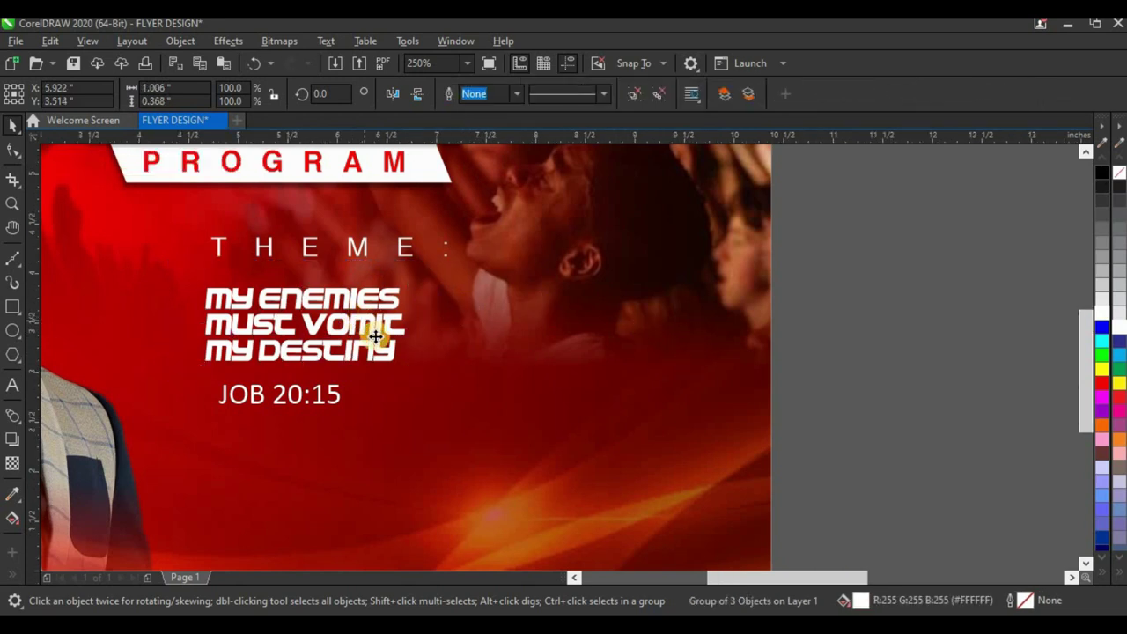
- Enlarge the grouped theme title to about 2.72 in wide and place it below THEME:, beside the third portrait
{"action": "scroll", "coordinate": [372, 327], "scroll_direction": "down", "scroll_amount": 2}
{"action": "left_click_drag", "start_coordinate": [383, 347], "coordinate": [558, 436]}
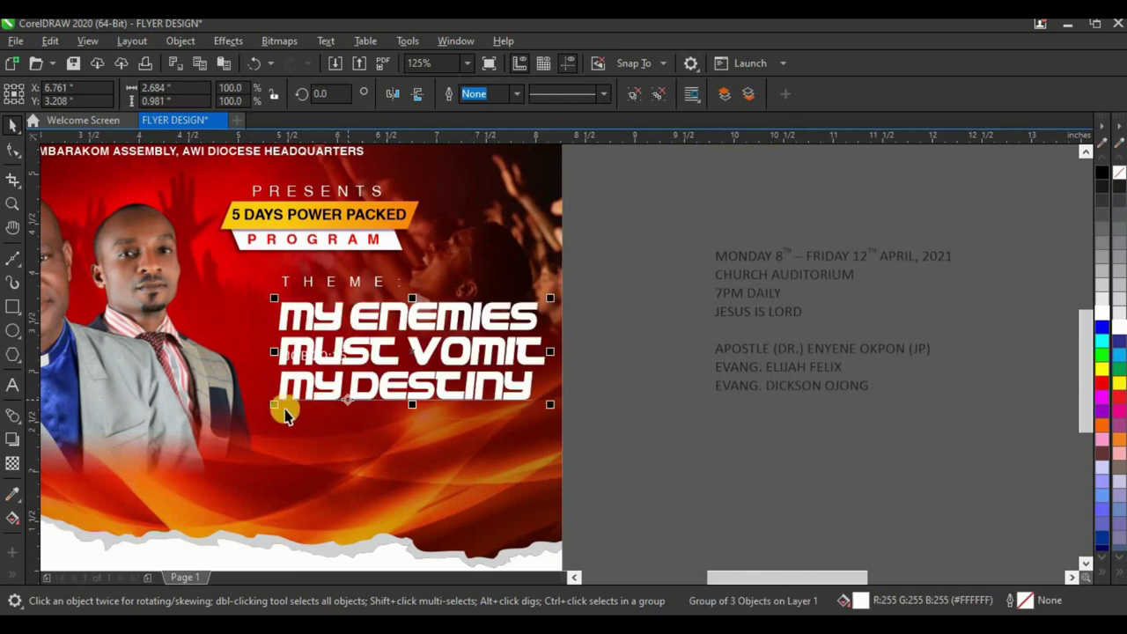
{"action": "left_click_drag", "start_coordinate": [276, 403], "coordinate": [249, 413]}
{"action": "left_click_drag", "start_coordinate": [551, 420], "coordinate": [529, 406]}
{"action": "left_click_drag", "start_coordinate": [459, 381], "coordinate": [460, 394]}
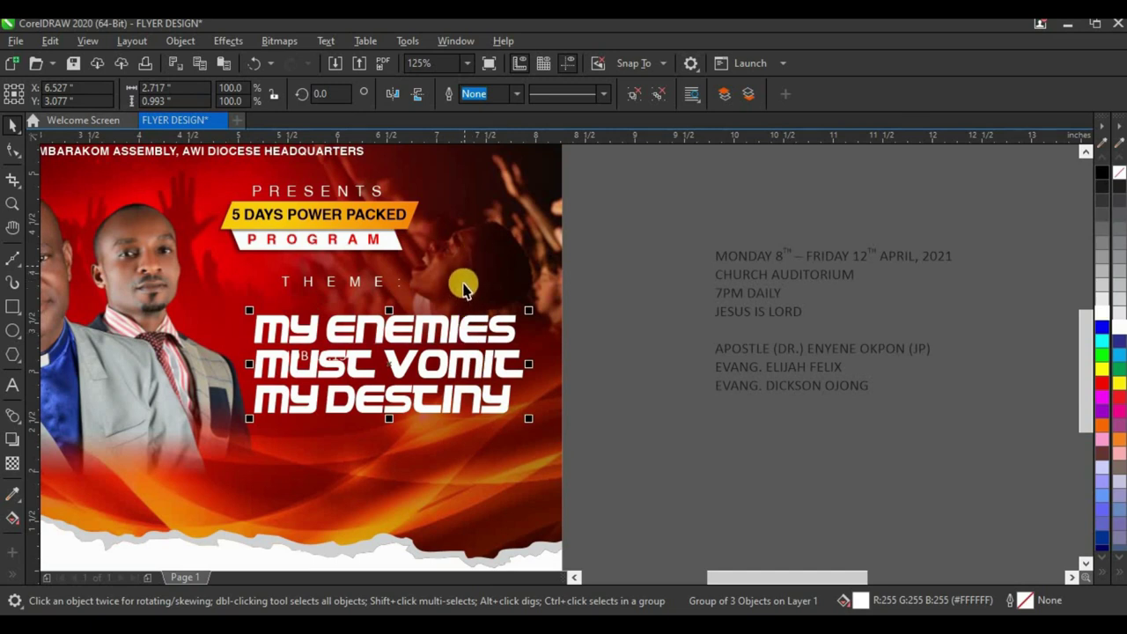
- Move the JOB 20:15 text just below MY DESTINY and shift the theme title slightly left
{"action": "left_click", "coordinate": [582, 327]}
{"action": "left_click_drag", "start_coordinate": [304, 356], "coordinate": [360, 428]}
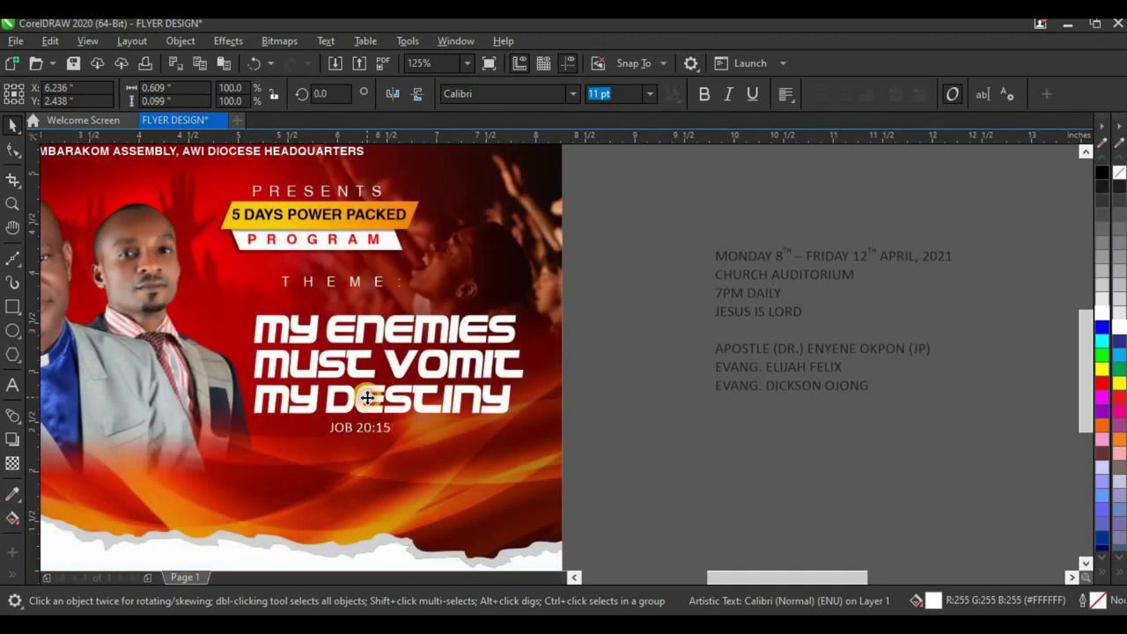
{"action": "left_click", "coordinate": [367, 398]}
{"action": "left_click_drag", "start_coordinate": [413, 362], "coordinate": [409, 362]}
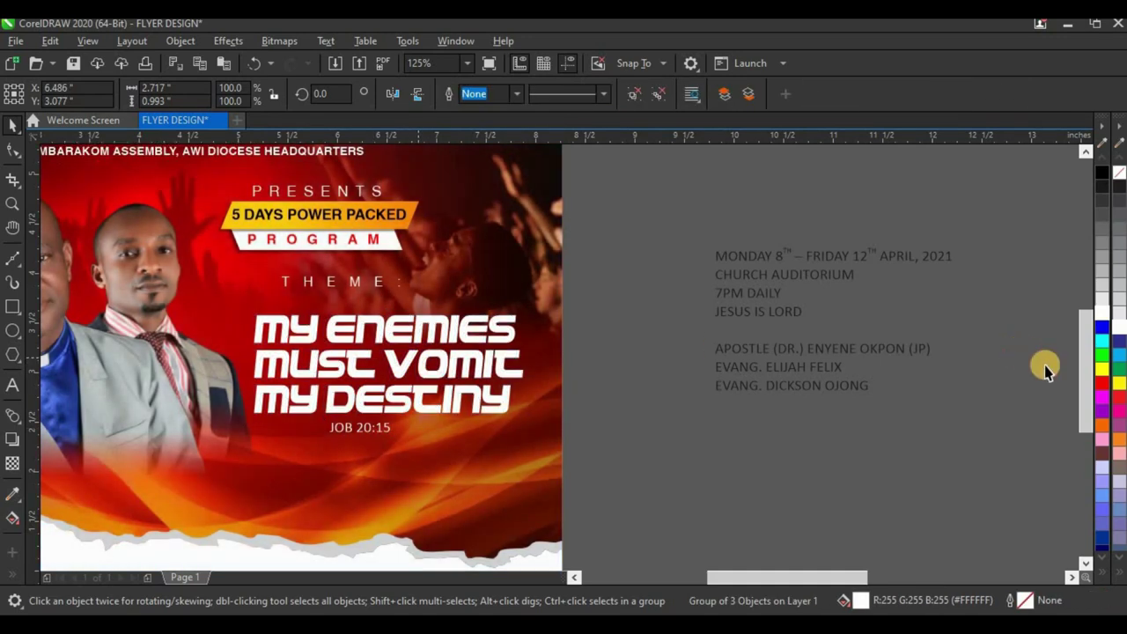
- Fill the theme title with a horizontal fountain fill running from yellow to orange
{"action": "left_click", "coordinate": [1105, 369]}
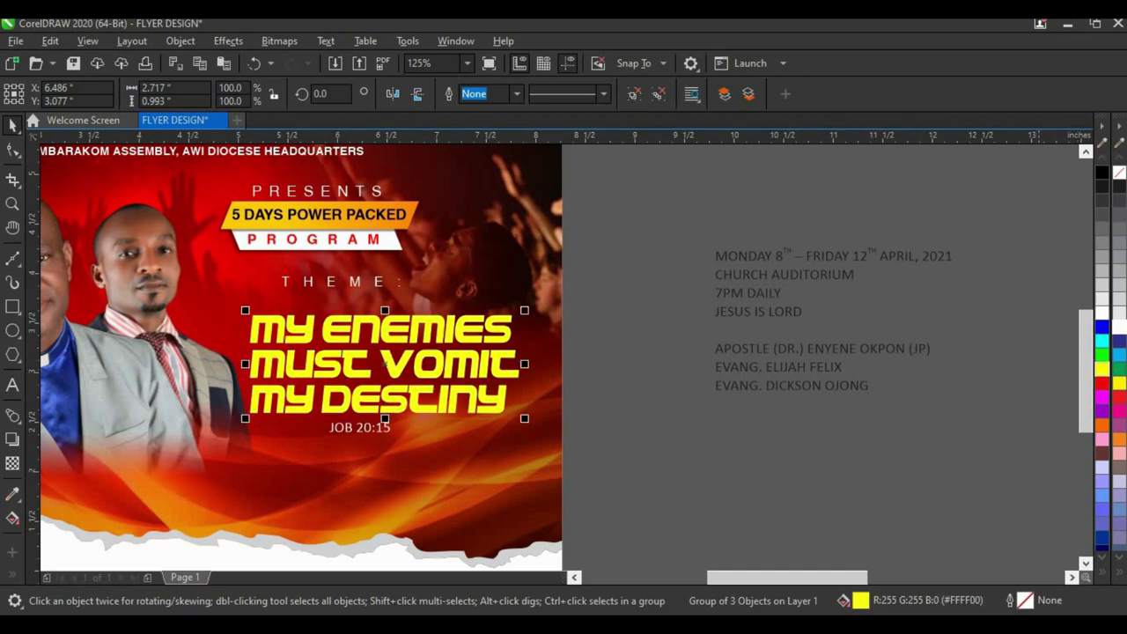
{"action": "left_click", "coordinate": [12, 518]}
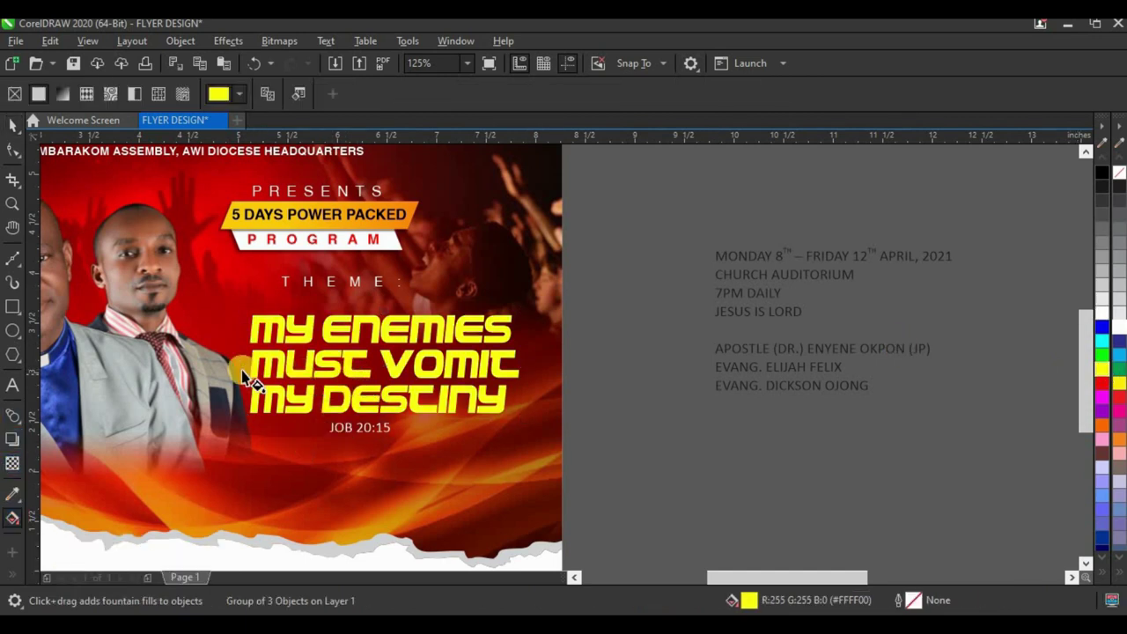
{"action": "left_click_drag", "start_coordinate": [273, 361], "coordinate": [472, 361]}
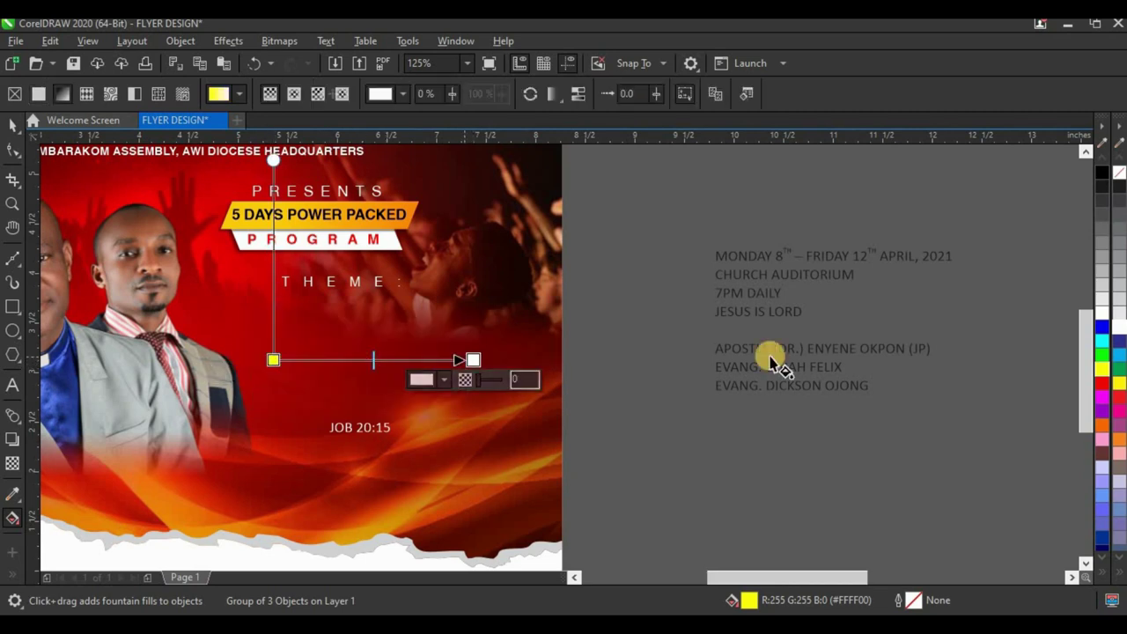
{"action": "left_click", "coordinate": [1105, 430]}
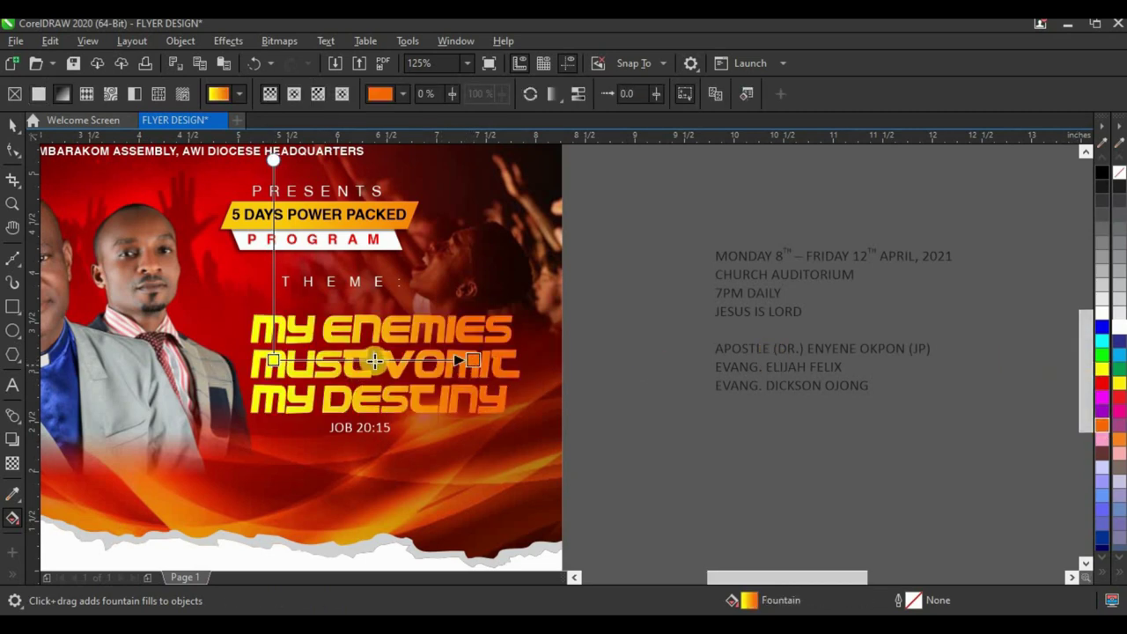
- Add a yellow colour node midway in the title's fountain fill and set its start colour to orange
{"action": "scroll", "coordinate": [374, 362], "scroll_direction": "up", "scroll_amount": 4}
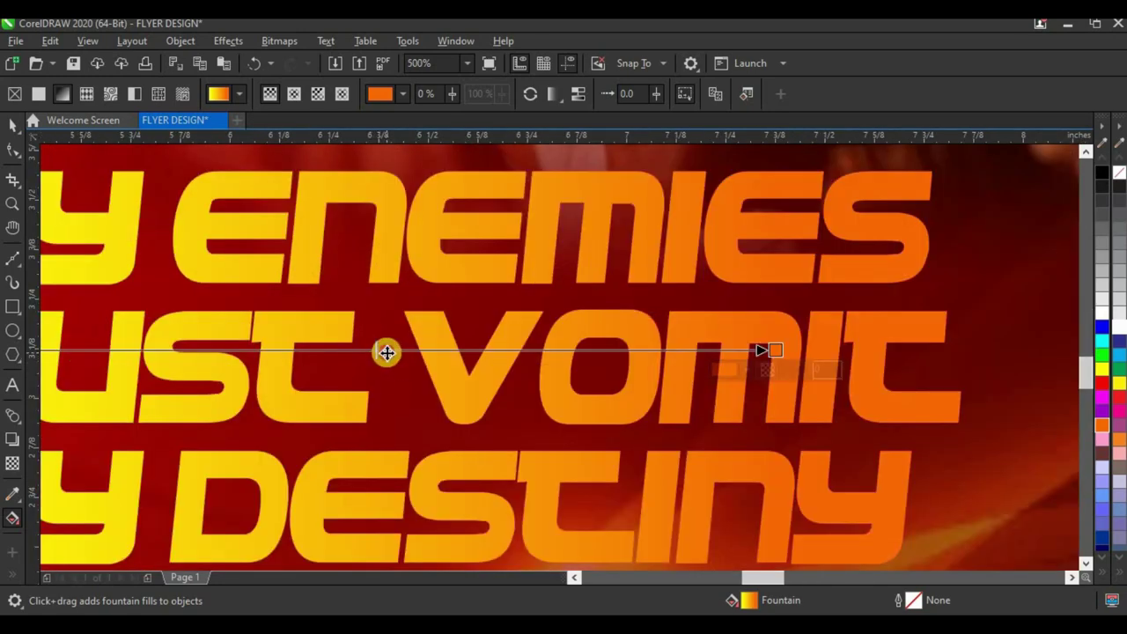
{"action": "left_click", "coordinate": [387, 353]}
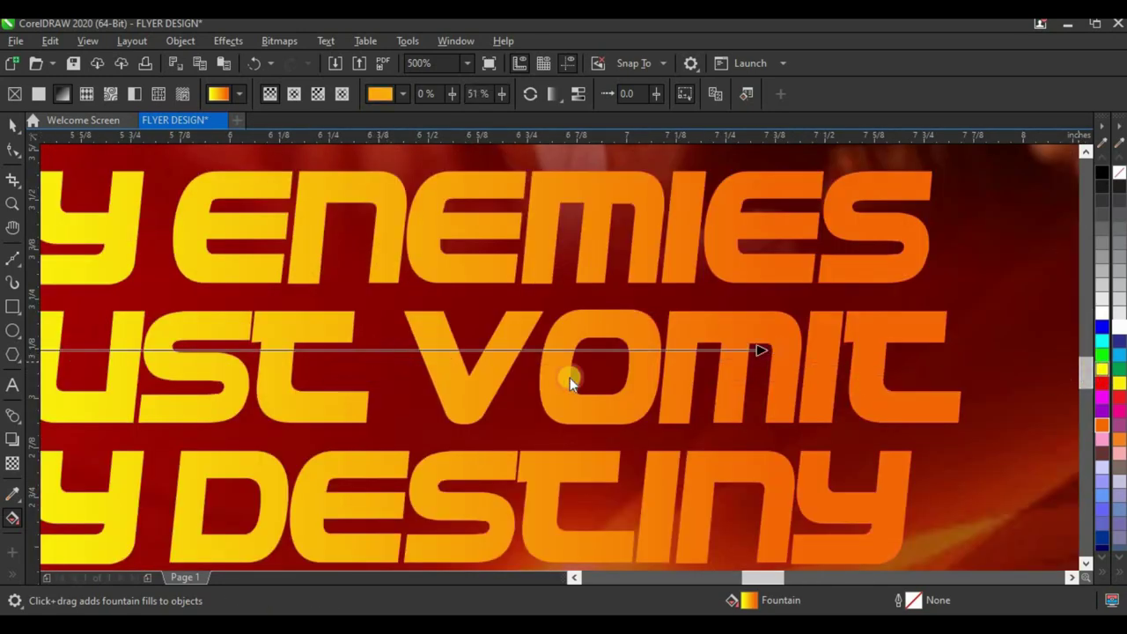
{"action": "scroll", "coordinate": [569, 388], "scroll_direction": "down", "scroll_amount": 2}
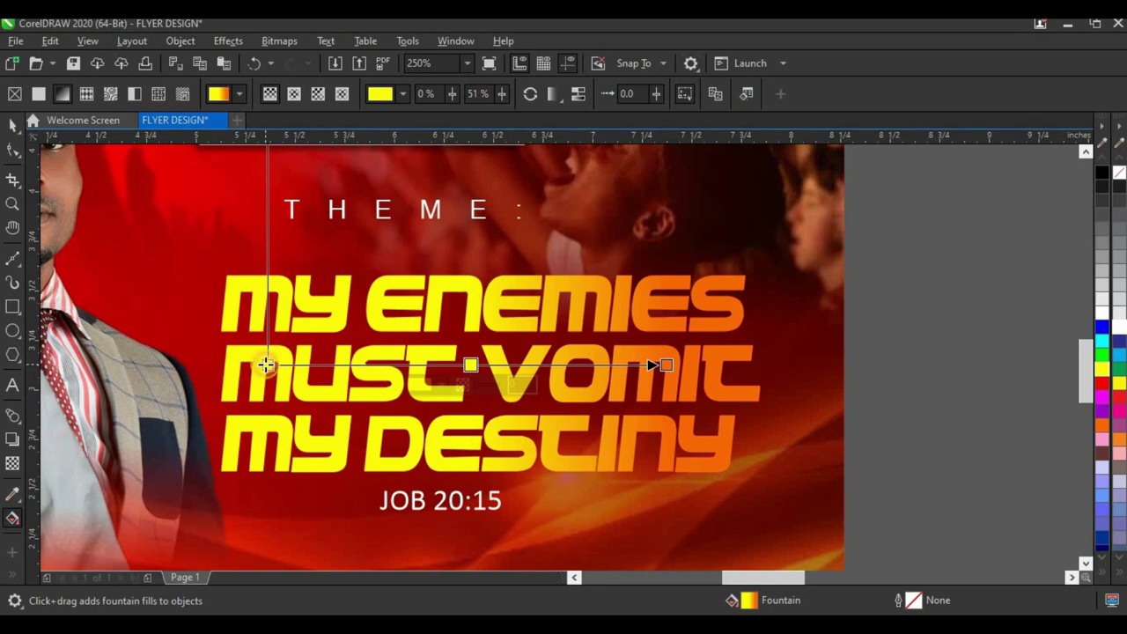
{"action": "left_click", "coordinate": [266, 364]}
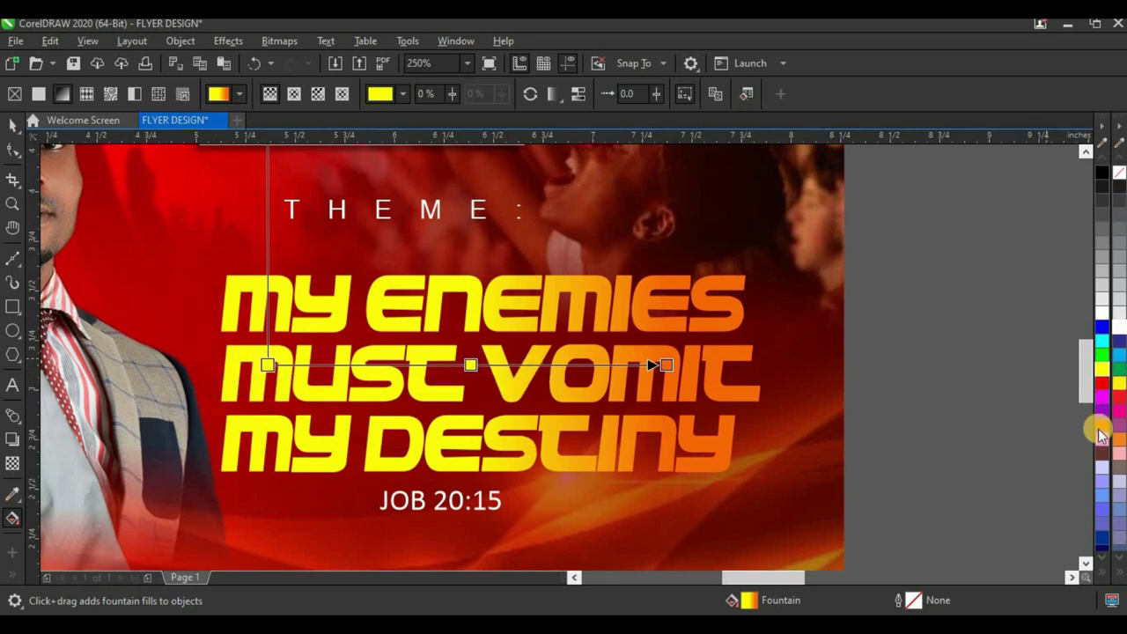
{"action": "left_click", "coordinate": [1099, 427]}
- Stretch the title's fountain fill diagonally from beyond its lower left to beyond its upper right
{"action": "left_click_drag", "start_coordinate": [267, 364], "coordinate": [169, 423]}
{"action": "left_click_drag", "start_coordinate": [667, 365], "coordinate": [779, 302]}
{"action": "left_click", "coordinate": [12, 125]}
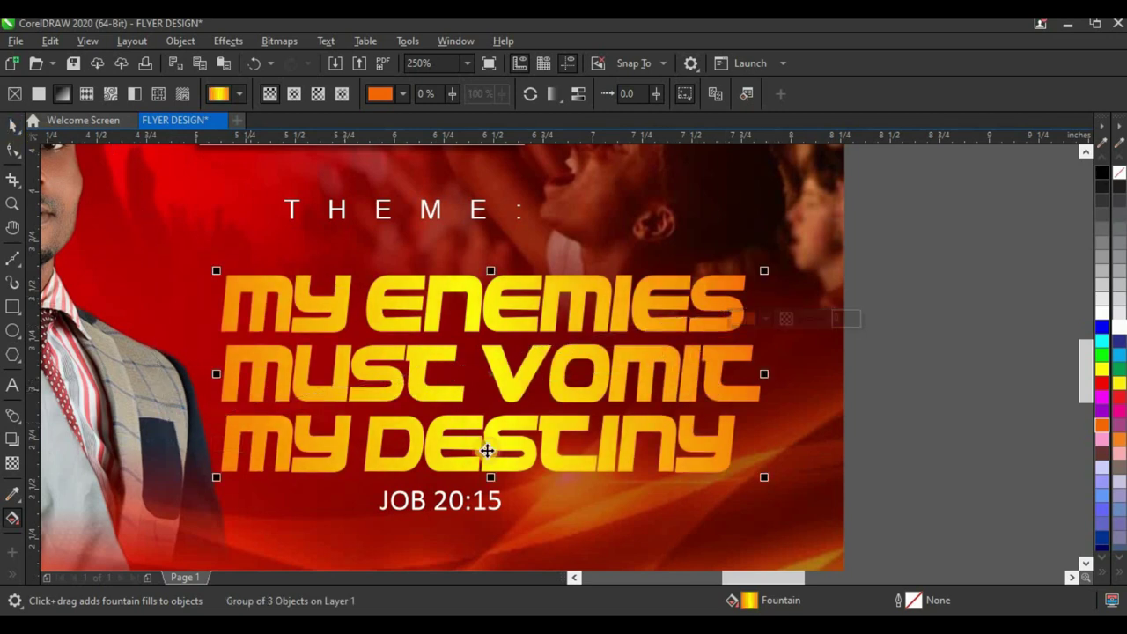
- Set the JOB 20:15 text in the Helvetica font
{"action": "left_click", "coordinate": [465, 503]}
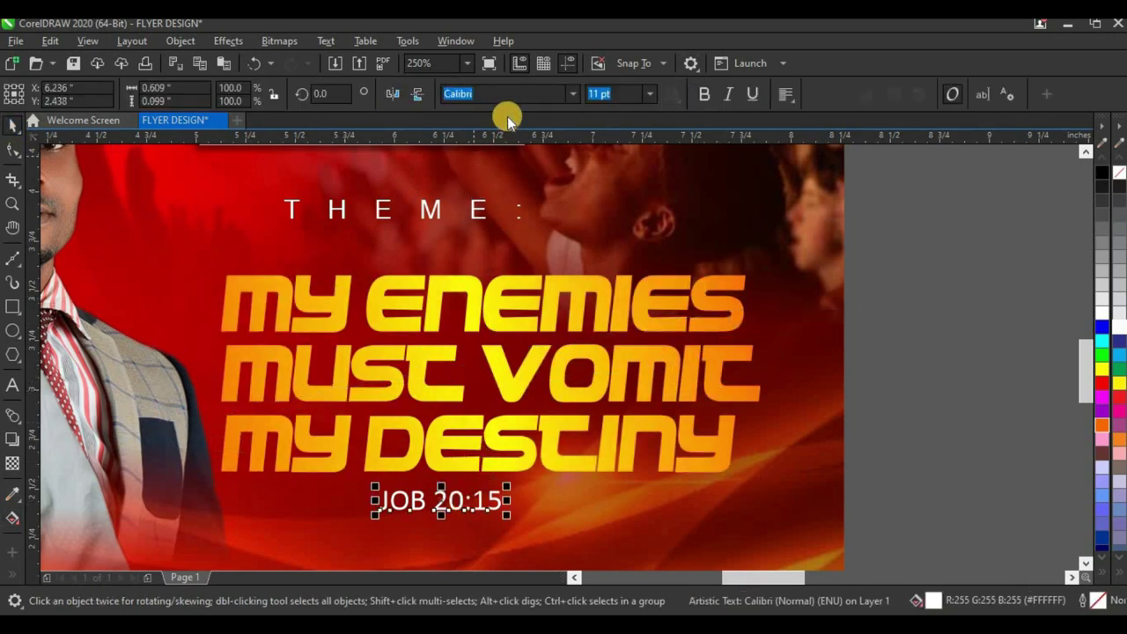
{"action": "type", "text": "H"}
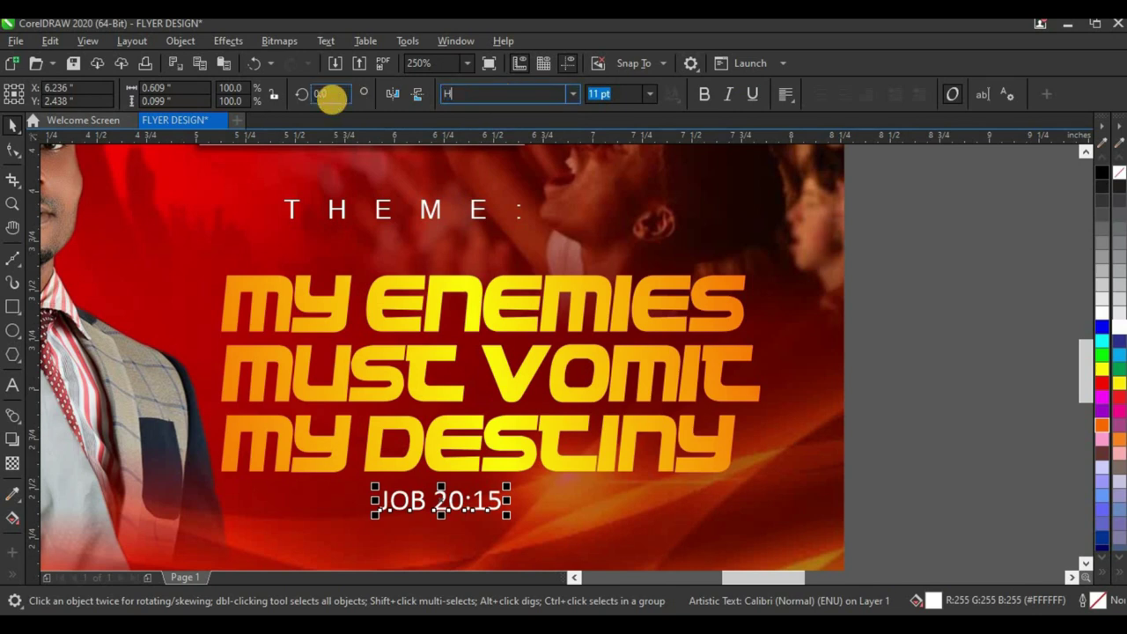
{"action": "type", "text": "elvetica"}
{"action": "key", "text": "Return"}
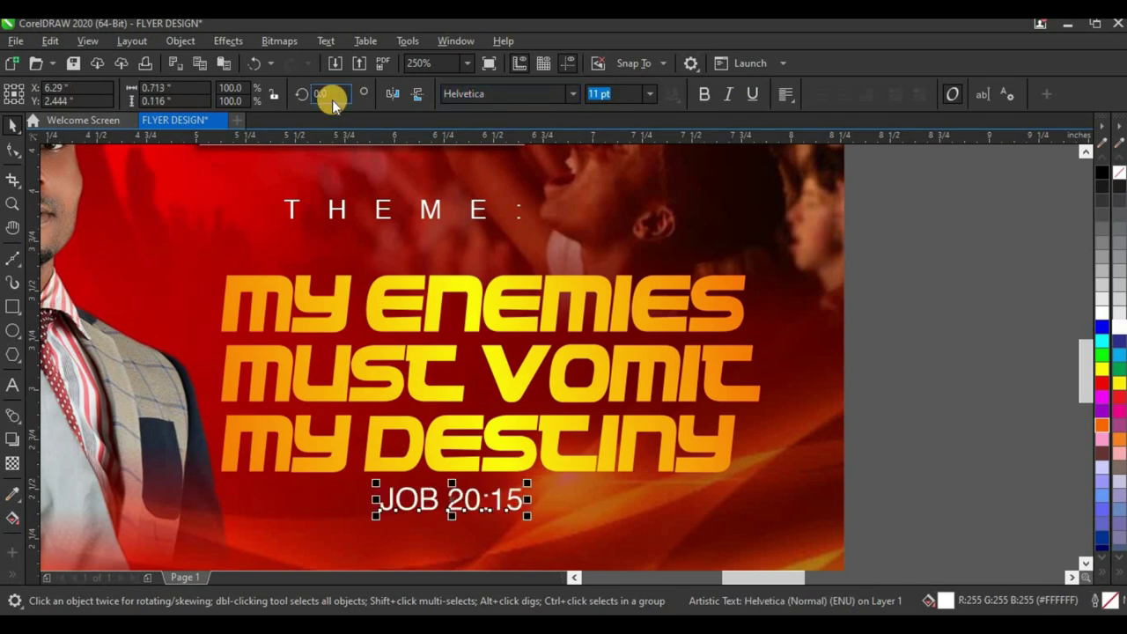
- Widen the letter spacing of JOB 20:15 until the text is about 1.05 in wide and move it left, close beneath the title
{"action": "left_click", "coordinate": [12, 151]}
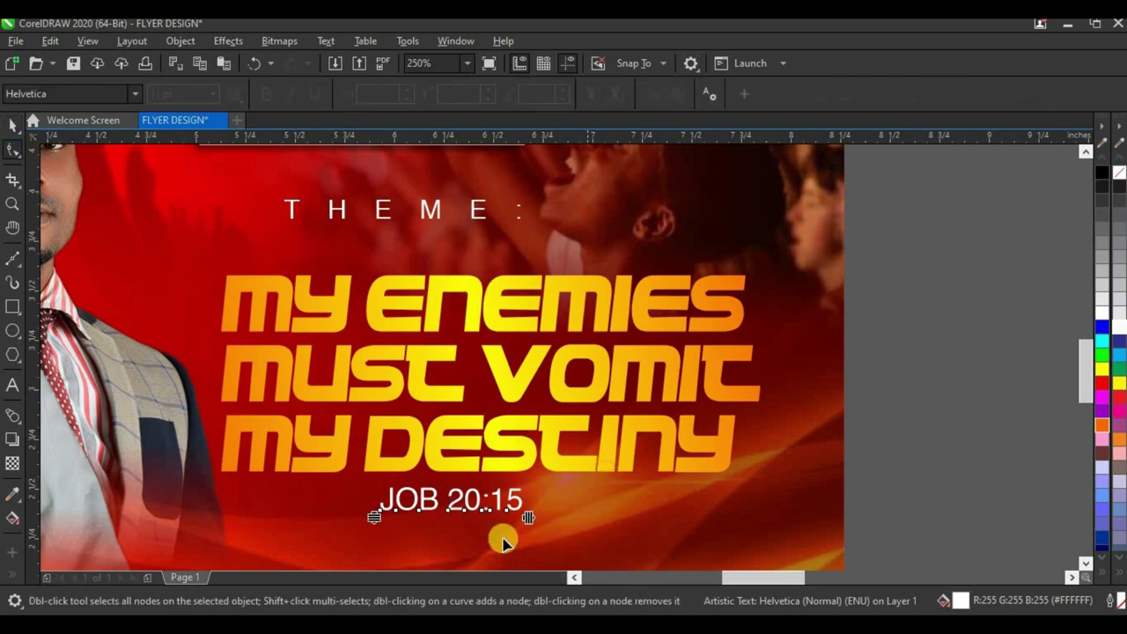
{"action": "left_click_drag", "start_coordinate": [528, 520], "coordinate": [587, 520]}
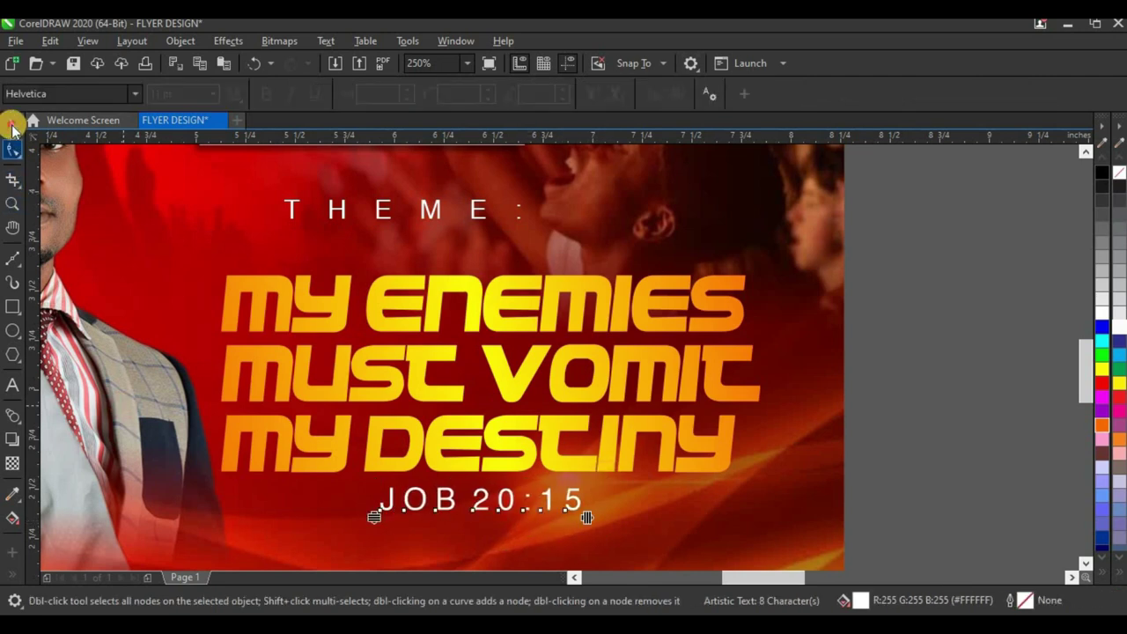
{"action": "key", "text": "space"}
{"action": "left_click", "coordinate": [450, 502]}
{"action": "left_click", "coordinate": [450, 502]}
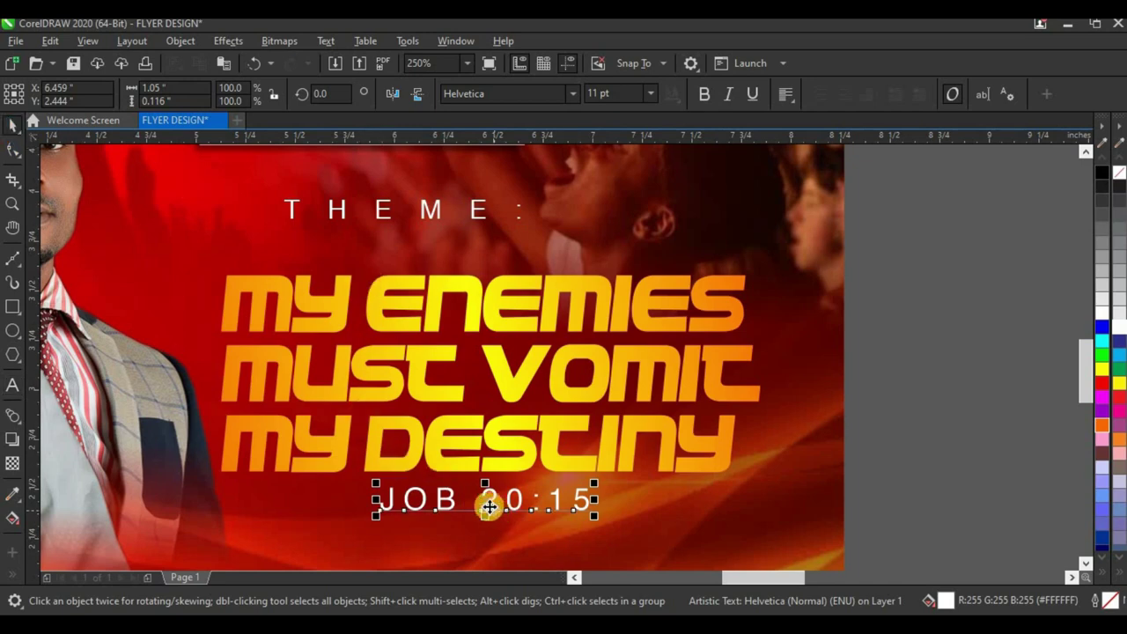
{"action": "left_click_drag", "start_coordinate": [487, 502], "coordinate": [414, 499]}
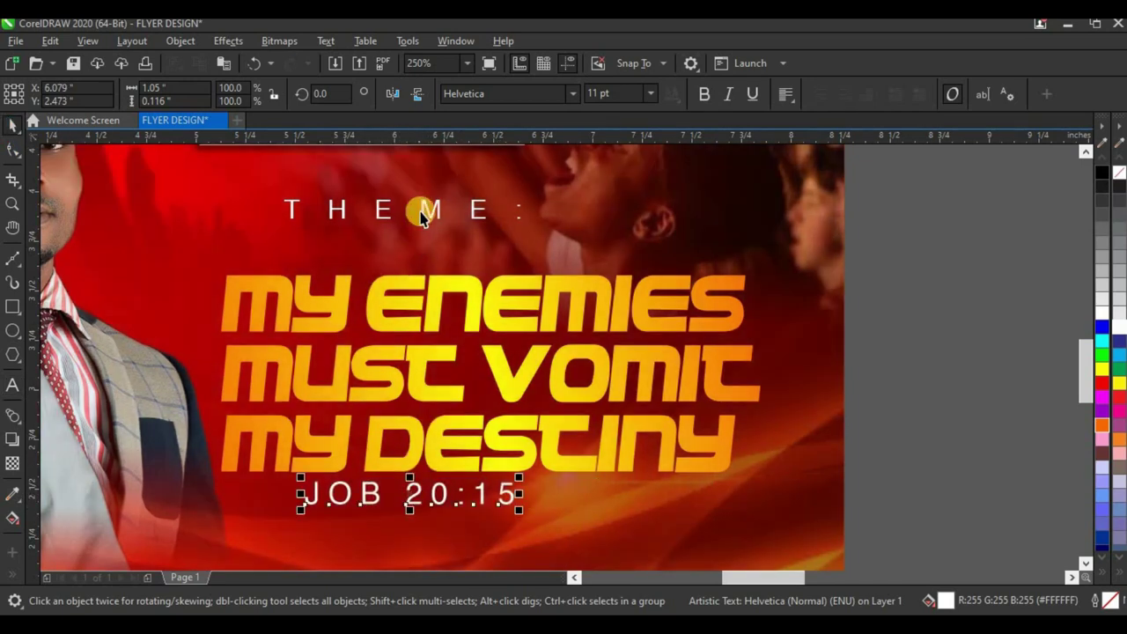
- Move the THEME: label down to sit just above MY ENEMIES and clear the selection
{"action": "left_click", "coordinate": [432, 213]}
{"action": "left_click_drag", "start_coordinate": [434, 212], "coordinate": [453, 256]}
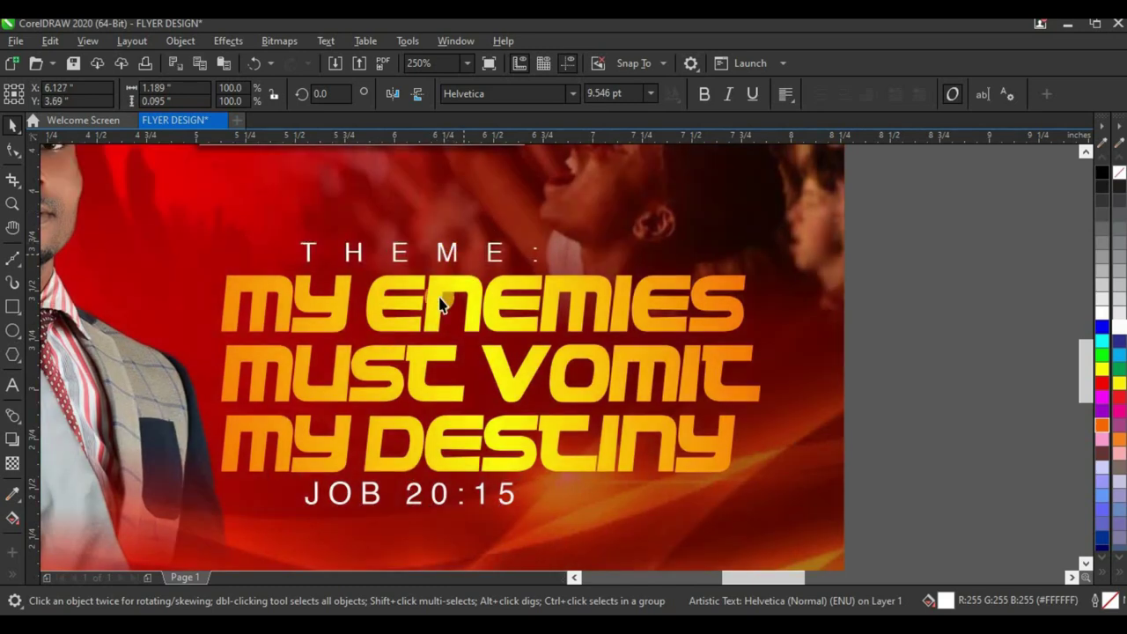
{"action": "scroll", "coordinate": [602, 291], "scroll_direction": "down", "scroll_amount": 4}
{"action": "left_click", "coordinate": [604, 297]}
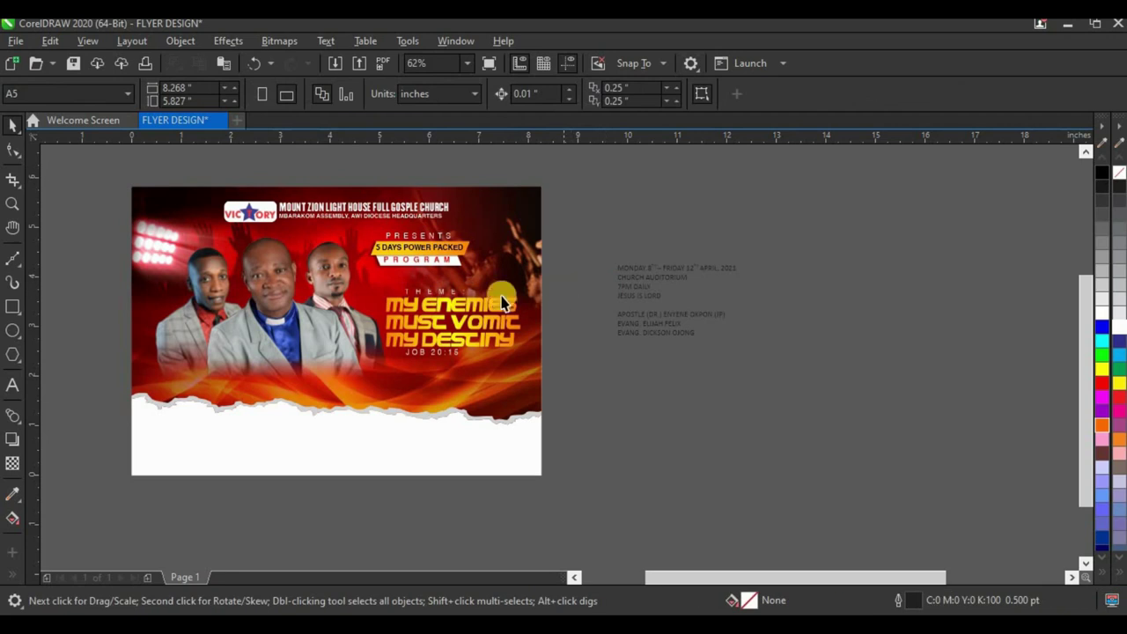
- Centre THEME:, the theme title and JOB 20:15 on one another, and group them about 0.36 in further right
{"action": "scroll", "coordinate": [496, 308], "scroll_direction": "up", "scroll_amount": 2}
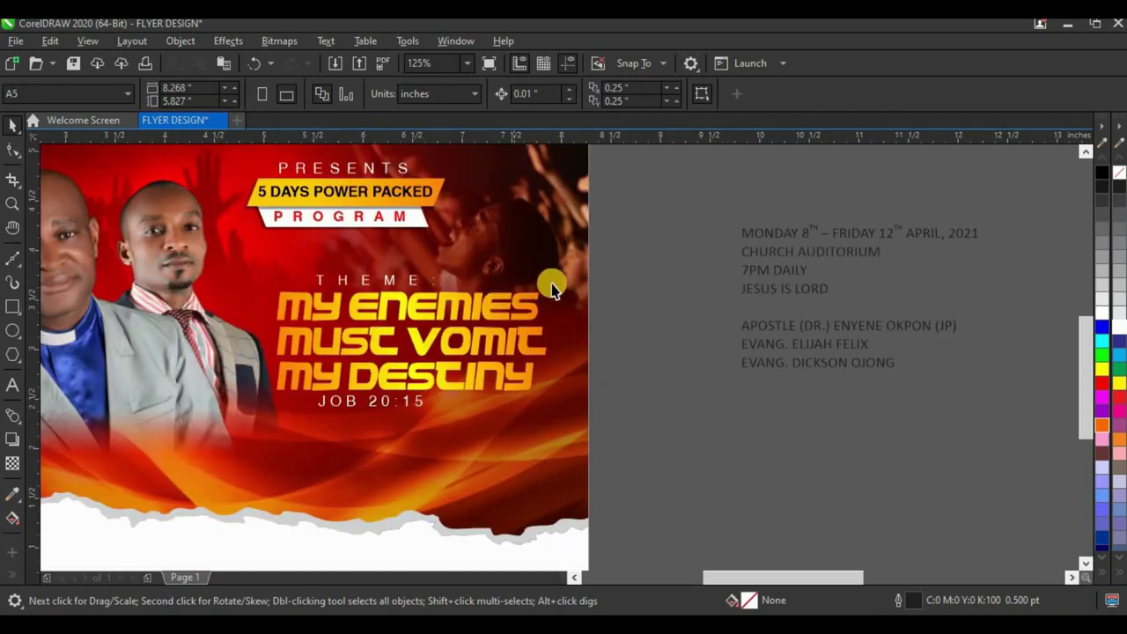
{"action": "left_click_drag", "start_coordinate": [627, 264], "coordinate": [236, 449]}
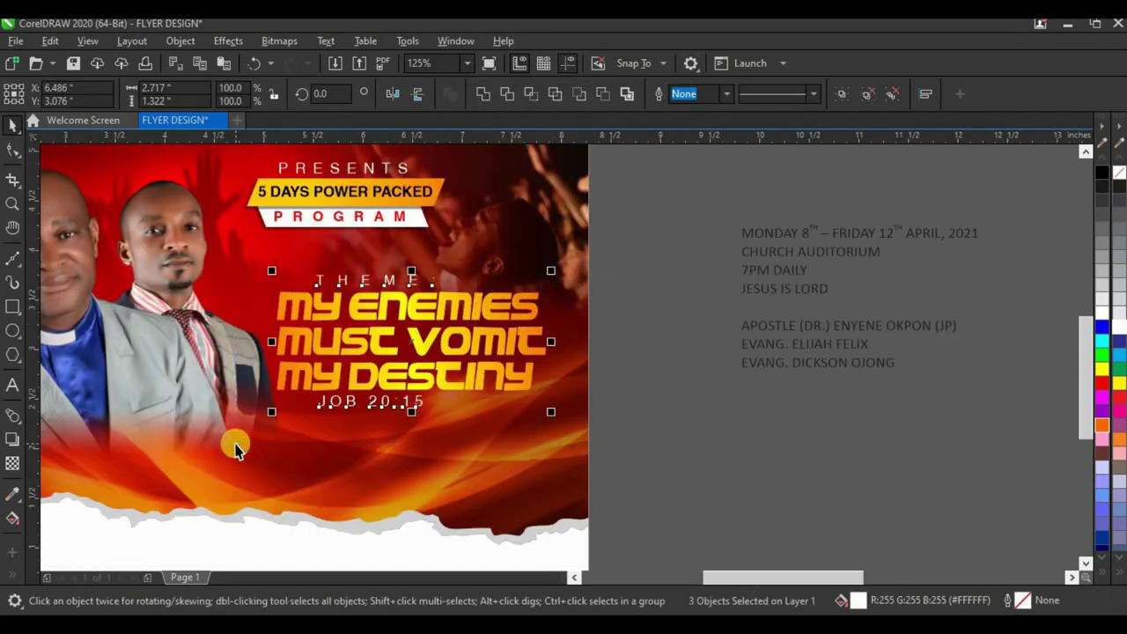
{"action": "key", "text": "c"}
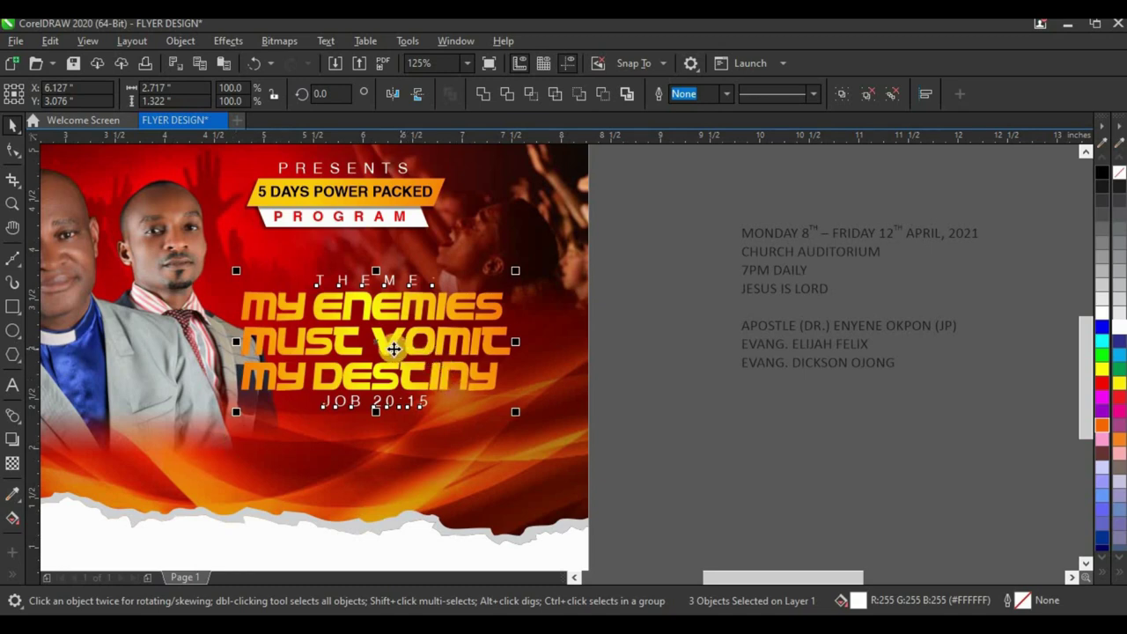
{"action": "left_click_drag", "start_coordinate": [419, 349], "coordinate": [453, 349]}
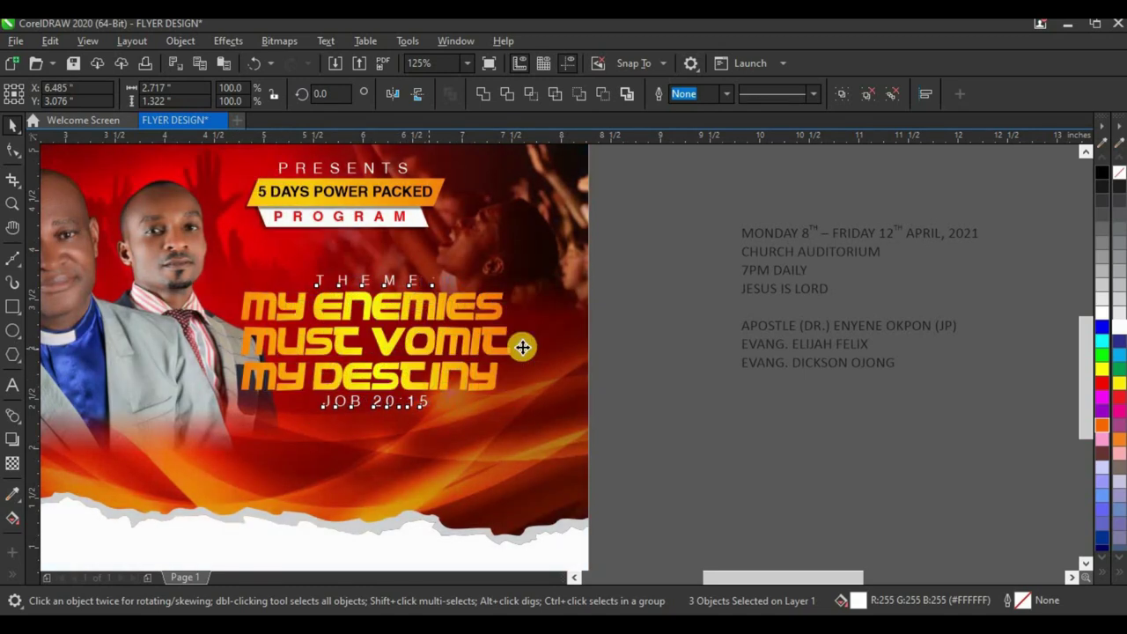
{"action": "key", "text": "ctrl+g"}
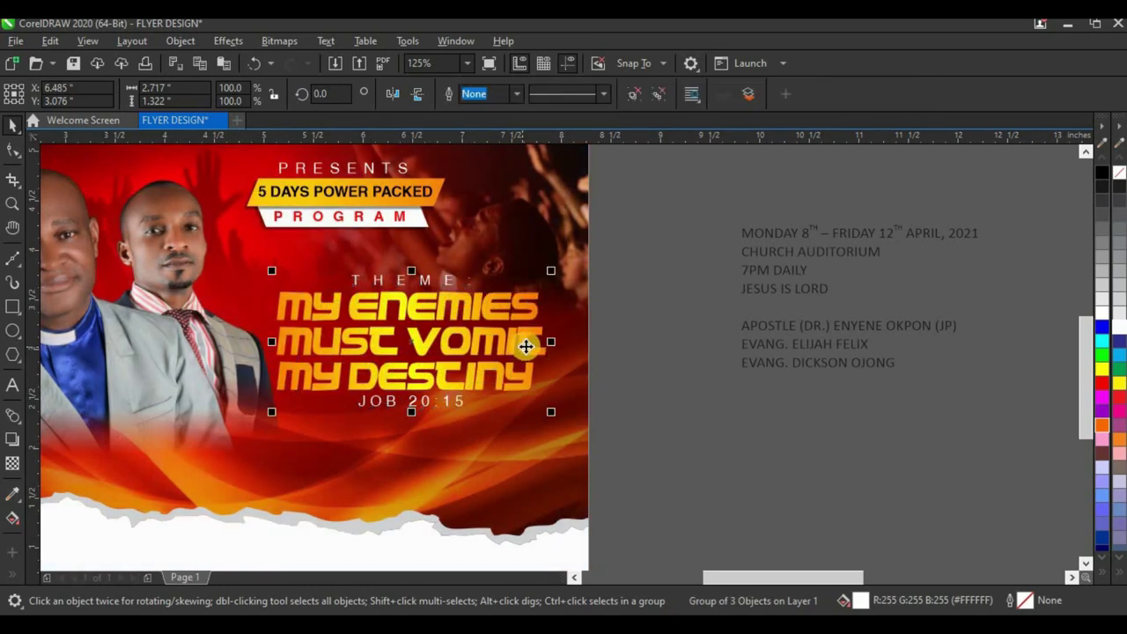
- Add a drop shadow falling down-left from the grouped theme text, with opacity 79 and feathering 12, and clear the selection
{"action": "scroll", "coordinate": [272, 383], "scroll_direction": "up", "scroll_amount": 2}
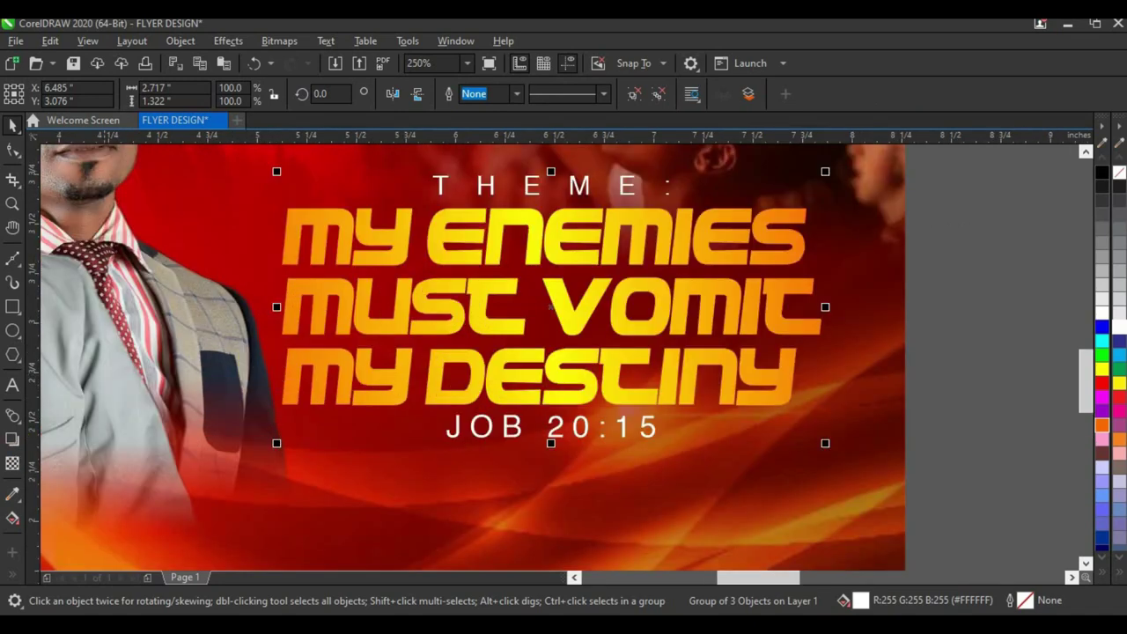
{"action": "left_click", "coordinate": [13, 439]}
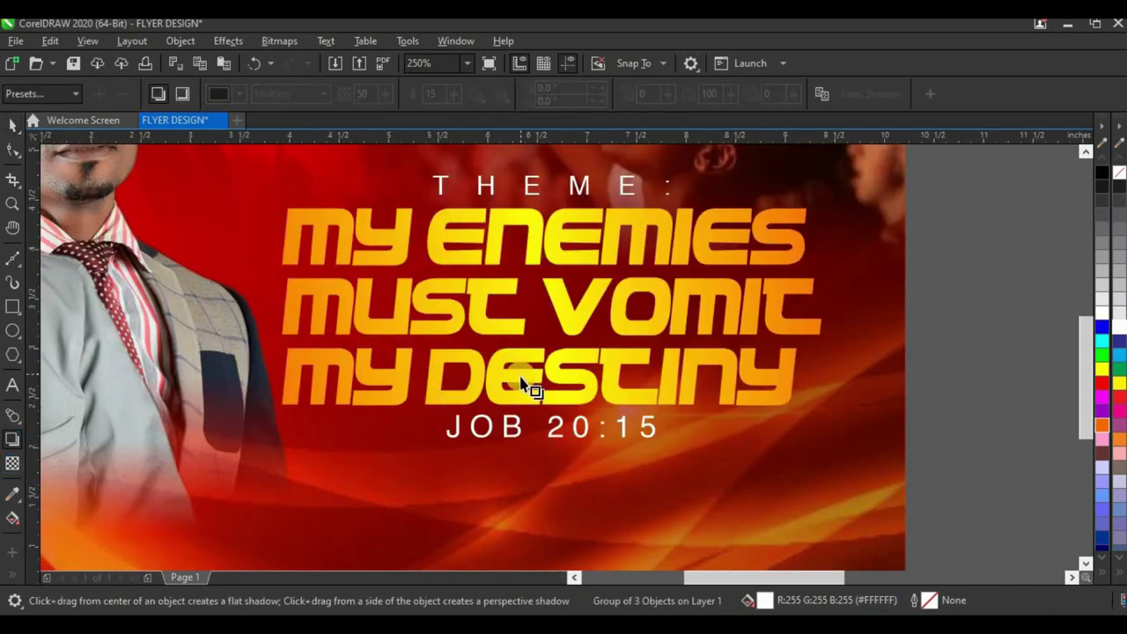
{"action": "scroll", "coordinate": [525, 385], "scroll_direction": "down", "scroll_amount": 1}
{"action": "scroll", "coordinate": [546, 251], "scroll_direction": "up", "scroll_amount": 2}
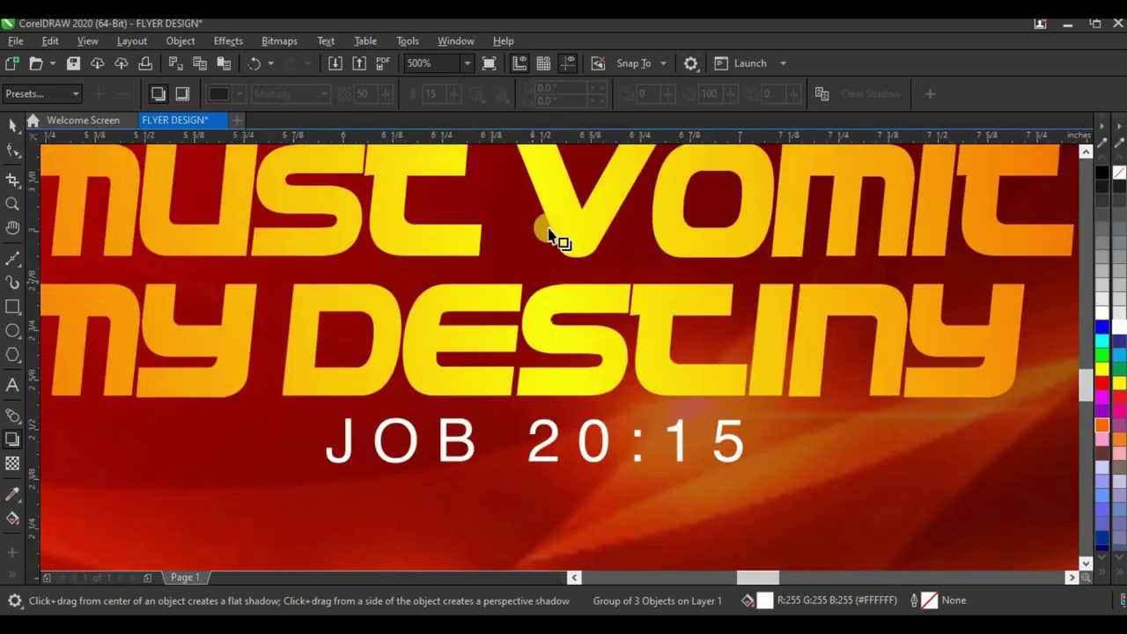
{"action": "left_click_drag", "start_coordinate": [498, 361], "coordinate": [415, 473]}
{"action": "left_click", "coordinate": [388, 94]}
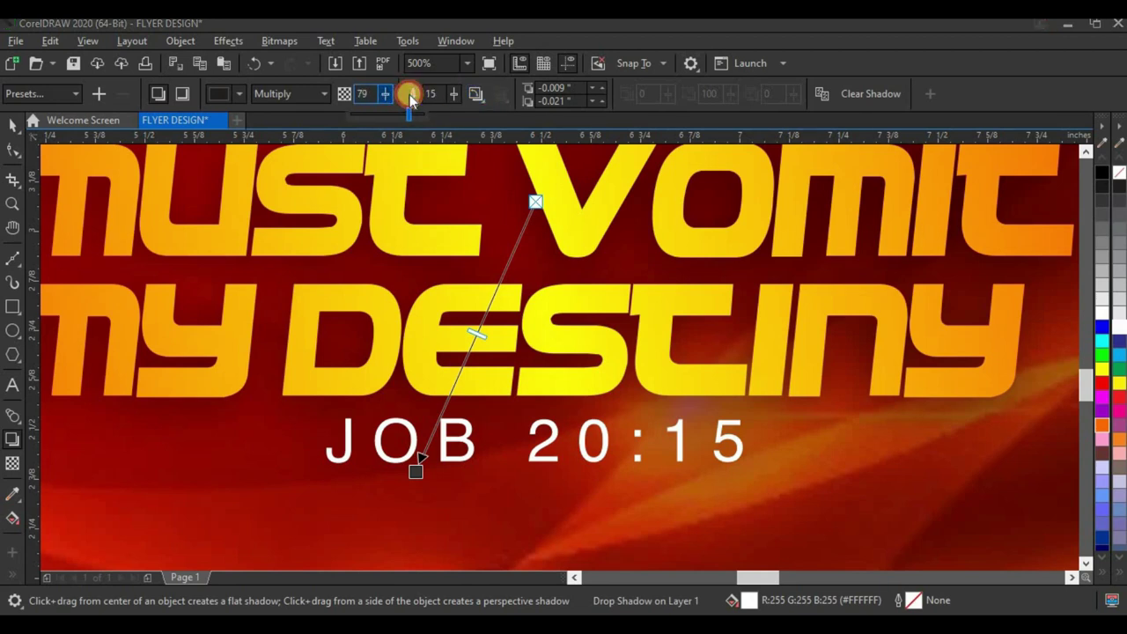
{"action": "left_click_drag", "start_coordinate": [408, 93], "coordinate": [455, 102]}
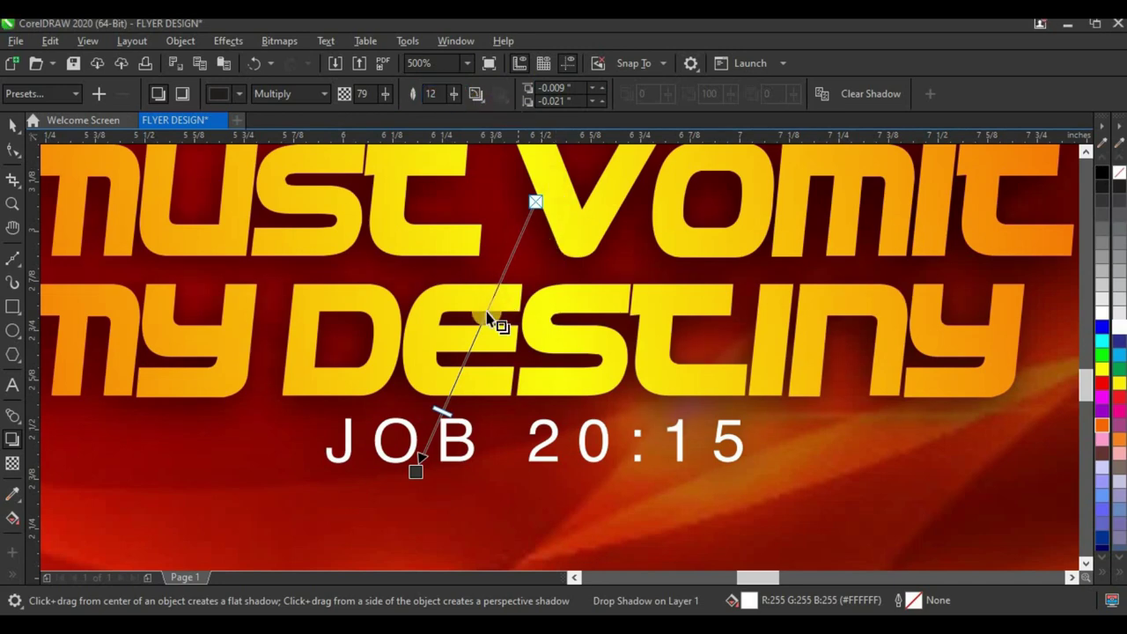
{"action": "scroll", "coordinate": [496, 294], "scroll_direction": "down", "scroll_amount": 3}
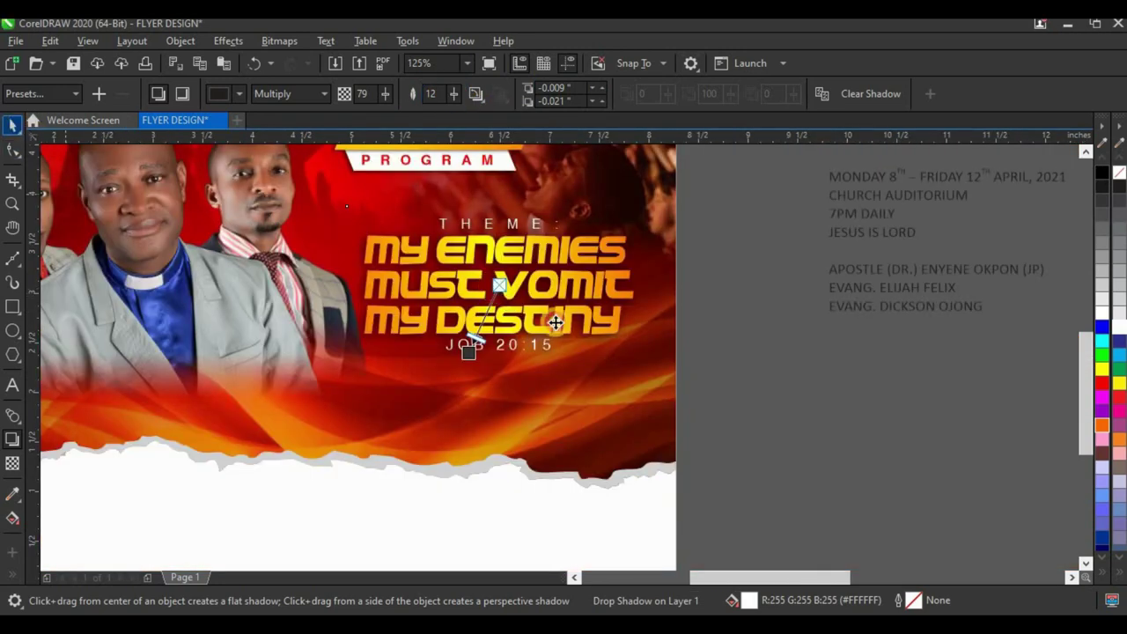
{"action": "scroll", "coordinate": [558, 337], "scroll_direction": "down", "scroll_amount": 1}
{"action": "left_click", "coordinate": [674, 375]}
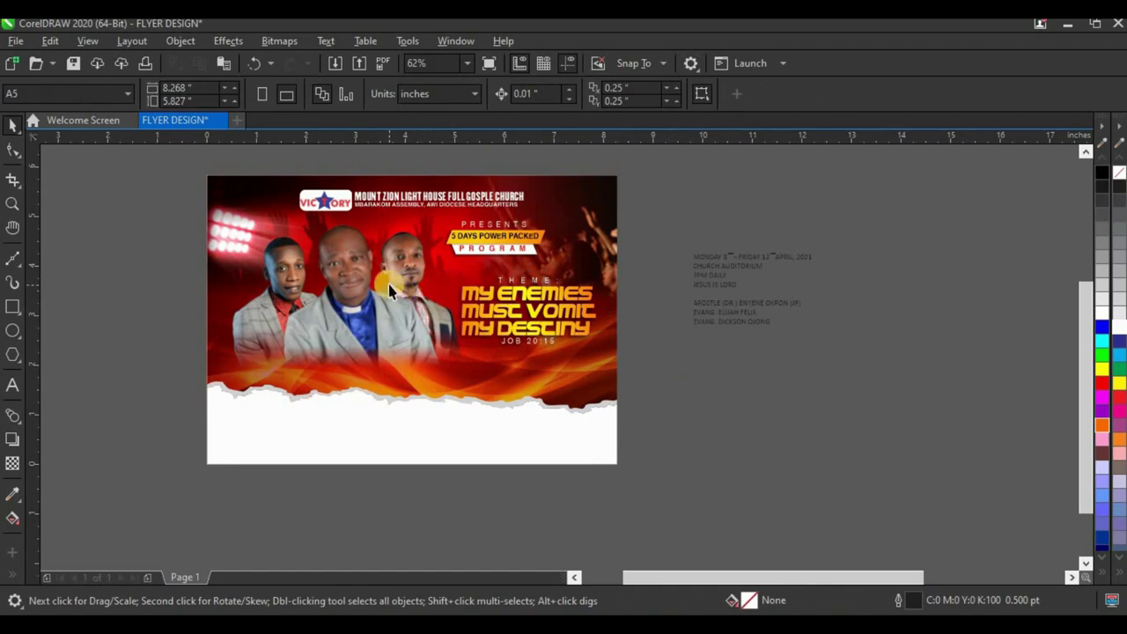
- Move the shadowed theme text group slightly up and to the right beneath the program banner, and deselect it
{"action": "scroll", "coordinate": [515, 300], "scroll_direction": "up", "scroll_amount": 2}
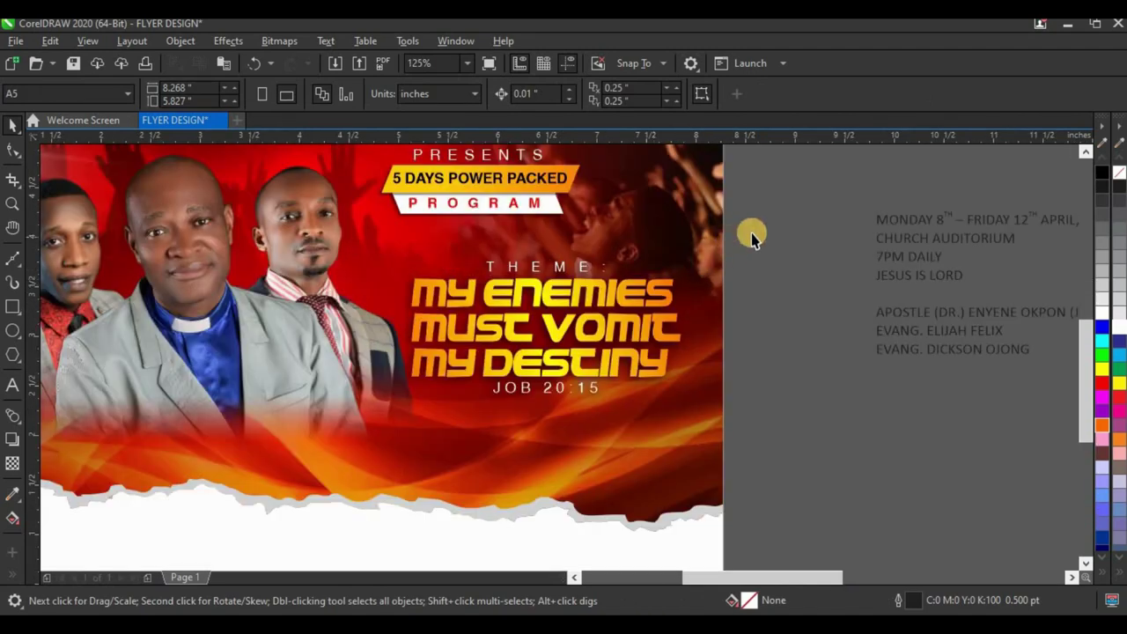
{"action": "left_click", "coordinate": [473, 364]}
{"action": "left_click_drag", "start_coordinate": [514, 298], "coordinate": [514, 293]}
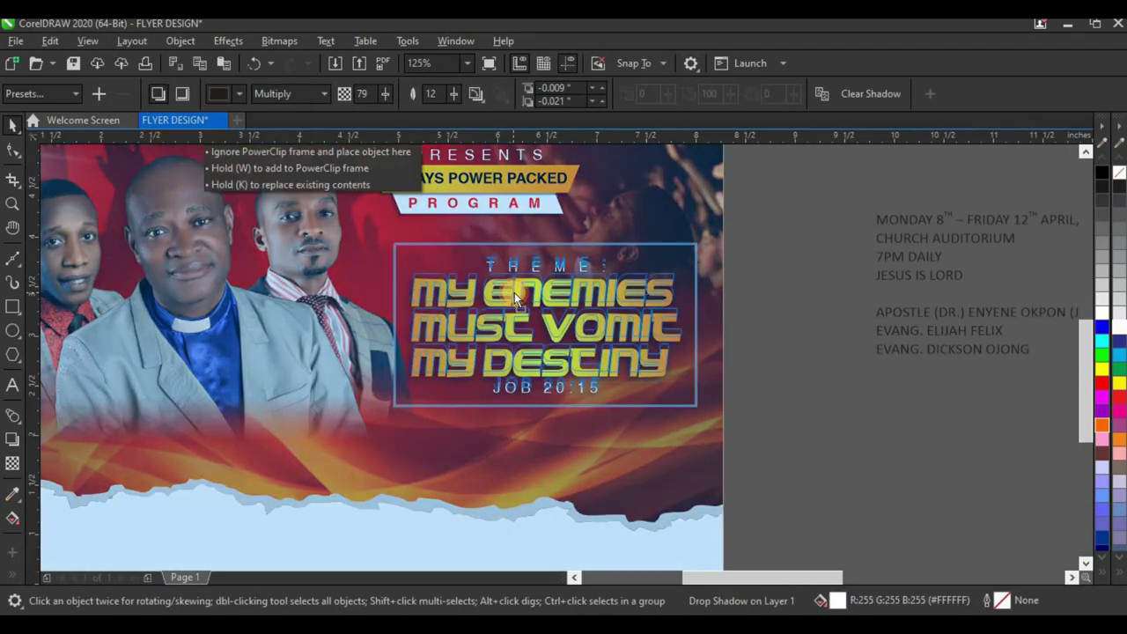
{"action": "scroll", "coordinate": [473, 356], "scroll_direction": "down", "scroll_amount": 2}
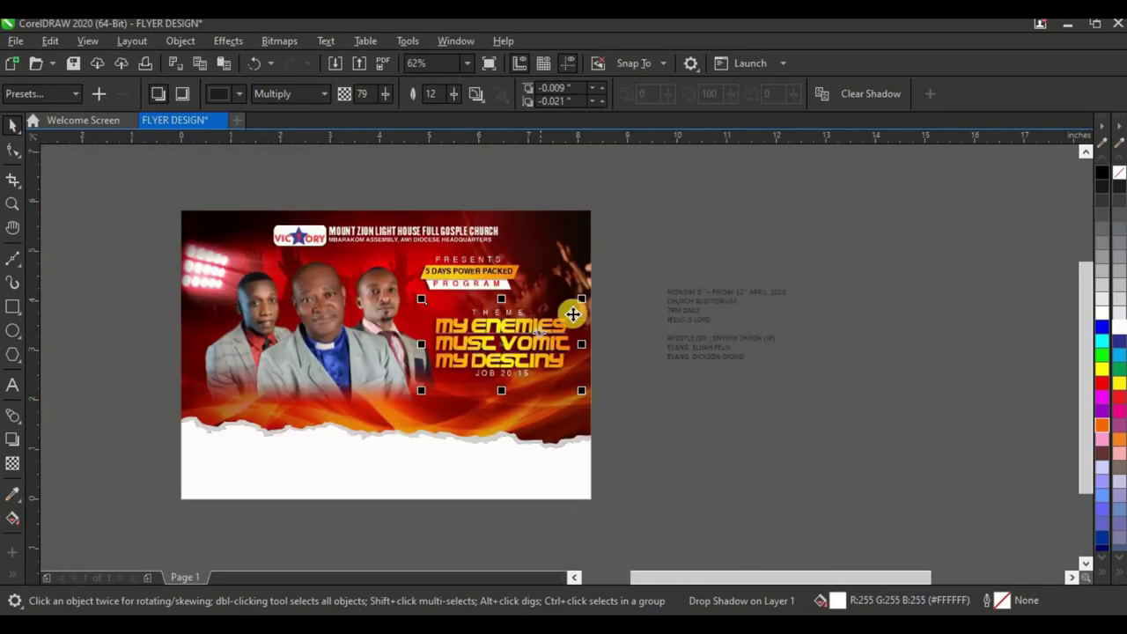
{"action": "scroll", "coordinate": [574, 313], "scroll_direction": "up", "scroll_amount": 4}
{"action": "left_click_drag", "start_coordinate": [545, 346], "coordinate": [553, 346]}
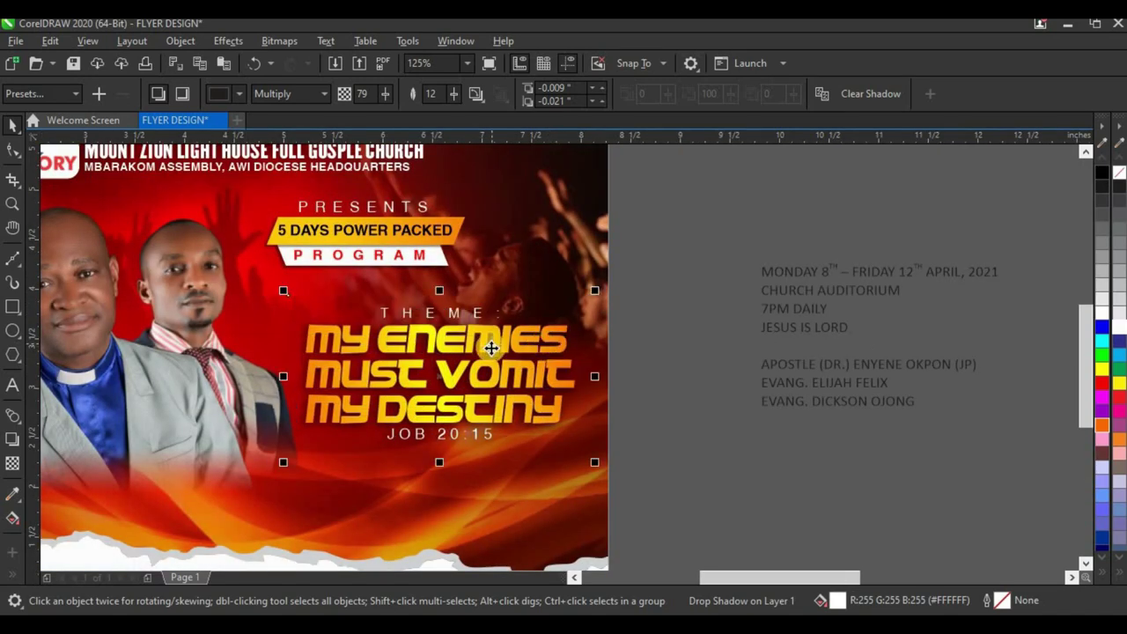
{"action": "scroll", "coordinate": [492, 348], "scroll_direction": "down", "scroll_amount": 2}
{"action": "left_click", "coordinate": [679, 355]}
- Cut the MONDAY 8TH – FRIDAY 12TH APRIL, 2021 line from the details text and paste it as separate text below JOB 20:15
{"action": "scroll", "coordinate": [669, 307], "scroll_direction": "up", "scroll_amount": 3}
{"action": "left_click", "coordinate": [720, 319]}
{"action": "double_click", "coordinate": [717, 319]}
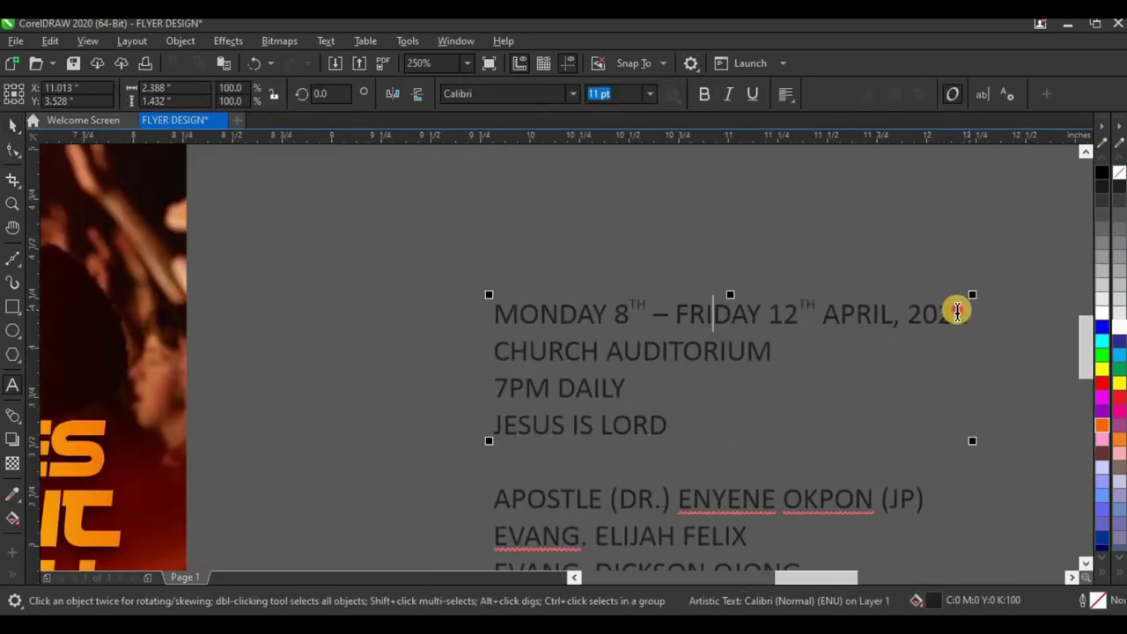
{"action": "left_click_drag", "start_coordinate": [971, 310], "coordinate": [458, 320]}
{"action": "key", "text": "Delete"}
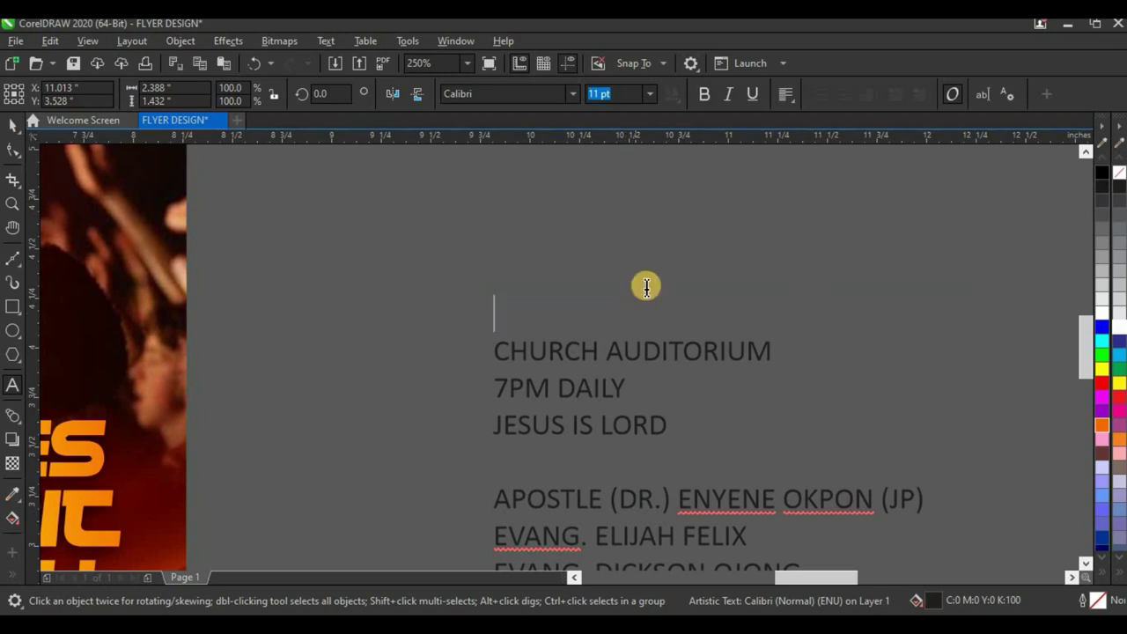
{"action": "scroll", "coordinate": [644, 285], "scroll_direction": "down", "scroll_amount": 2}
{"action": "left_click", "coordinate": [129, 518]}
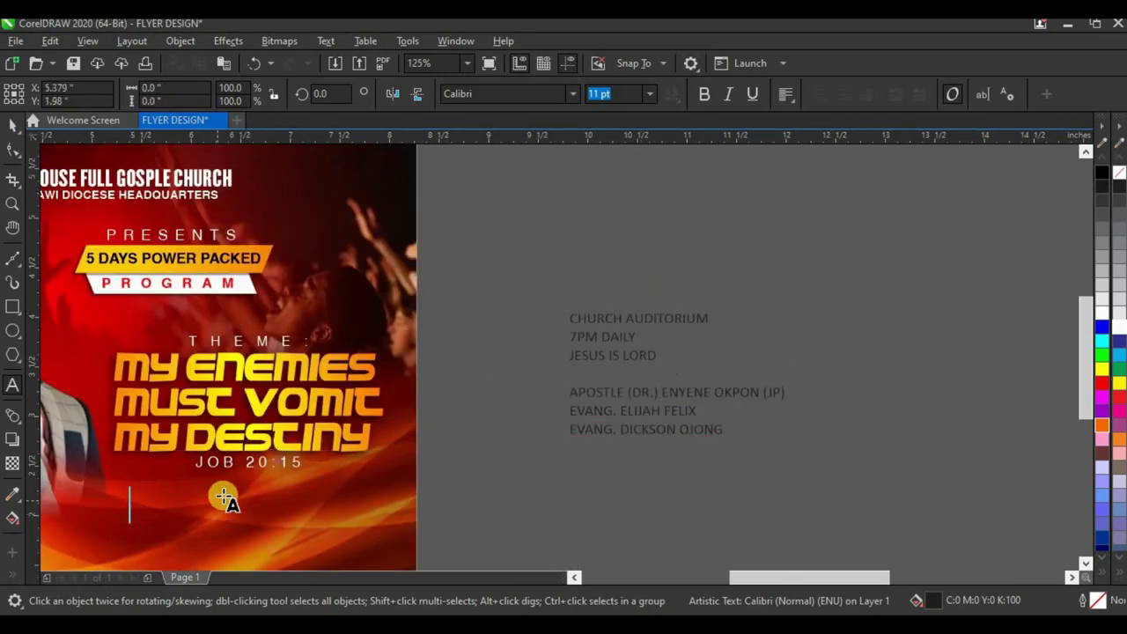
{"action": "key", "text": "ctrl+v"}
{"action": "left_click", "coordinate": [13, 125]}
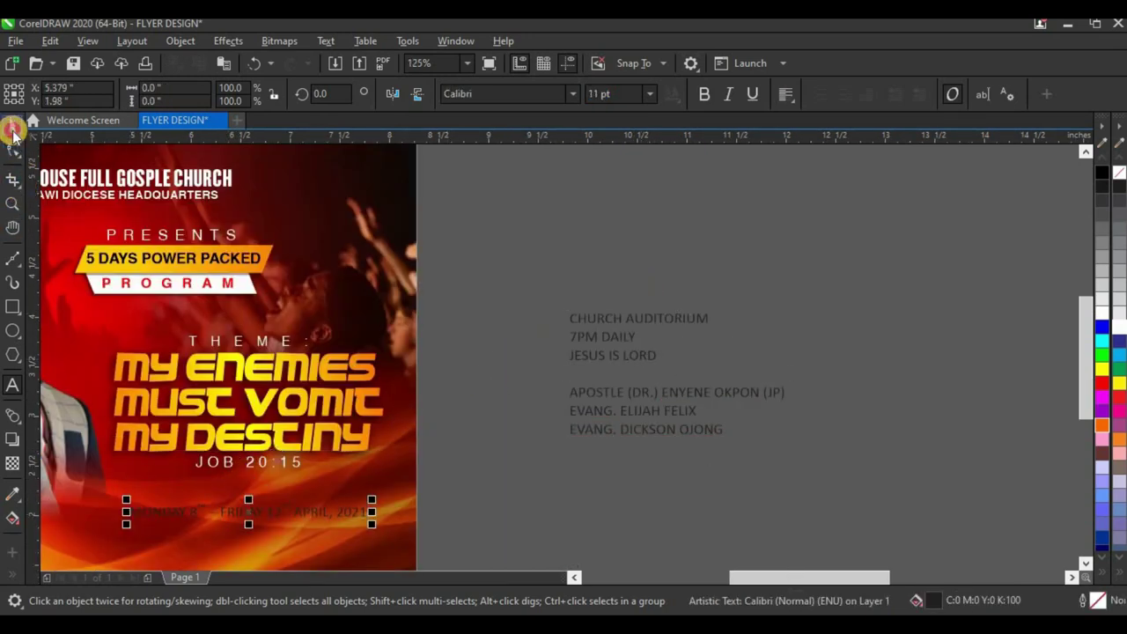
- Set the pasted date text in the Helvetica font and colour it white
{"action": "left_click", "coordinate": [488, 95]}
{"action": "type", "text": "H"}
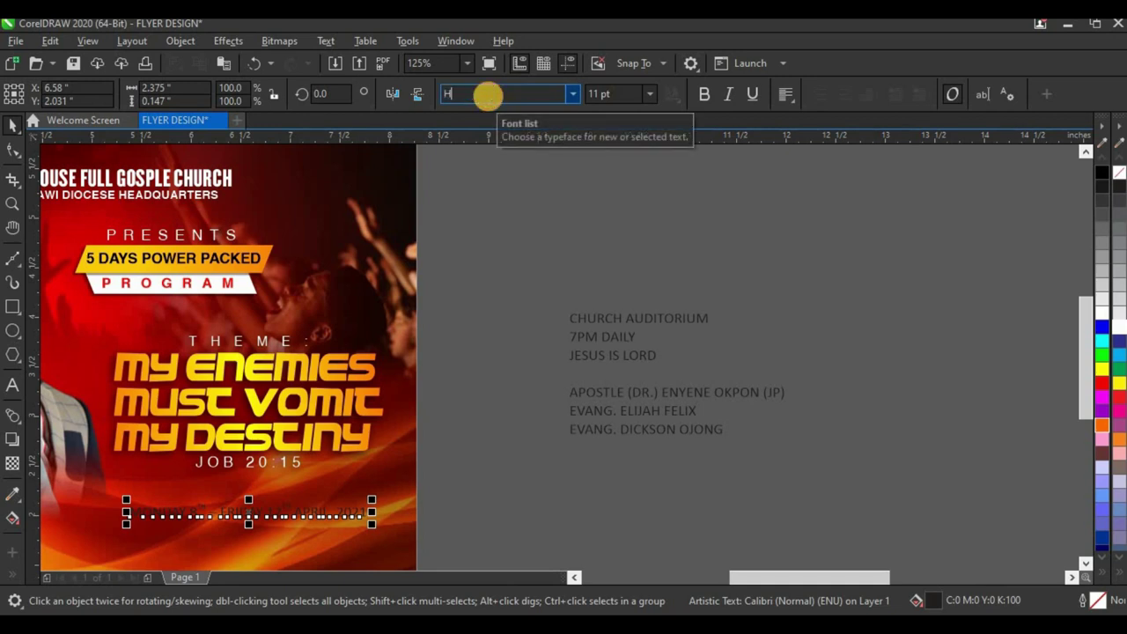
{"action": "type", "text": "elvetica"}
{"action": "key", "text": "Return"}
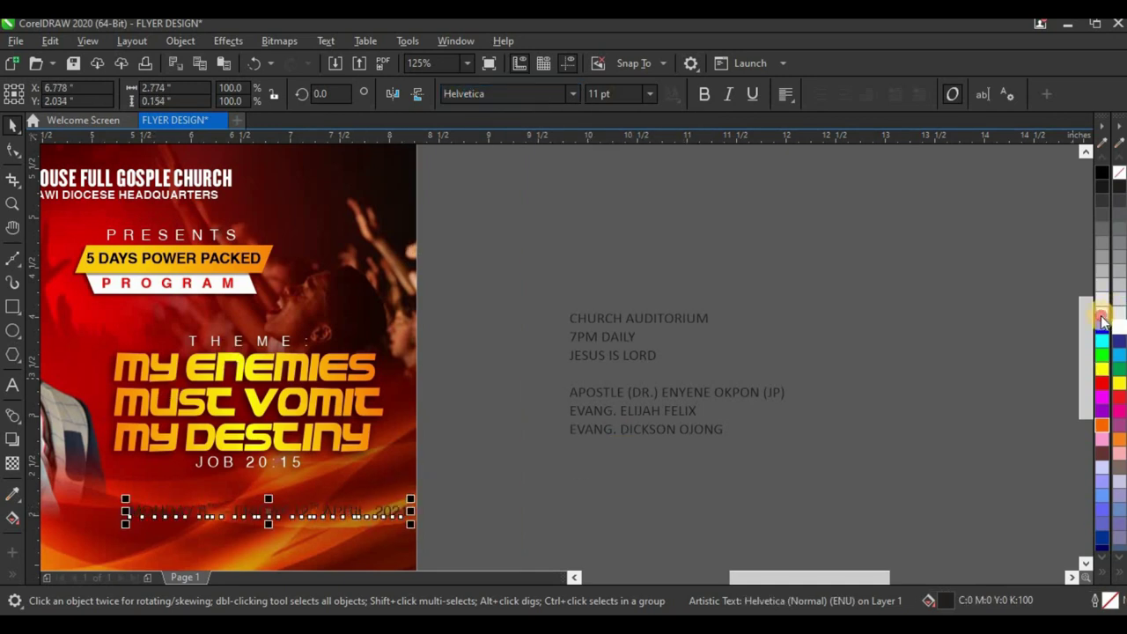
{"action": "scroll", "coordinate": [209, 528], "scroll_direction": "up", "scroll_amount": 2}
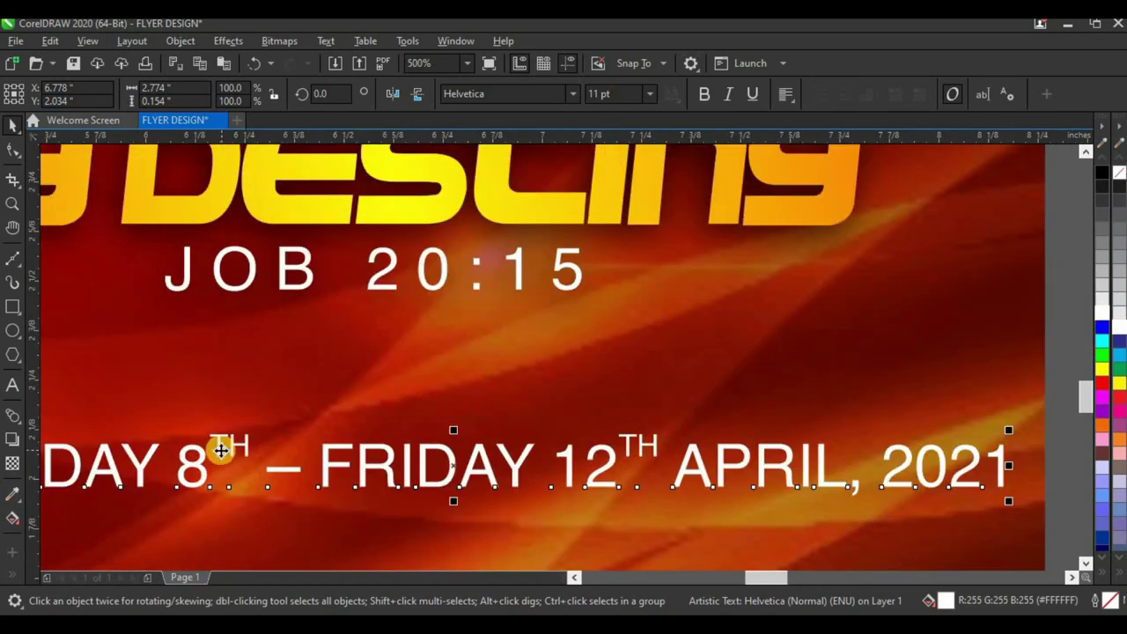
- Replace the superscript TH after both 8 and 12 in the date text with normal-height TH
{"action": "left_click", "coordinate": [222, 451]}
{"action": "left_click_drag", "start_coordinate": [221, 451], "coordinate": [252, 452]}
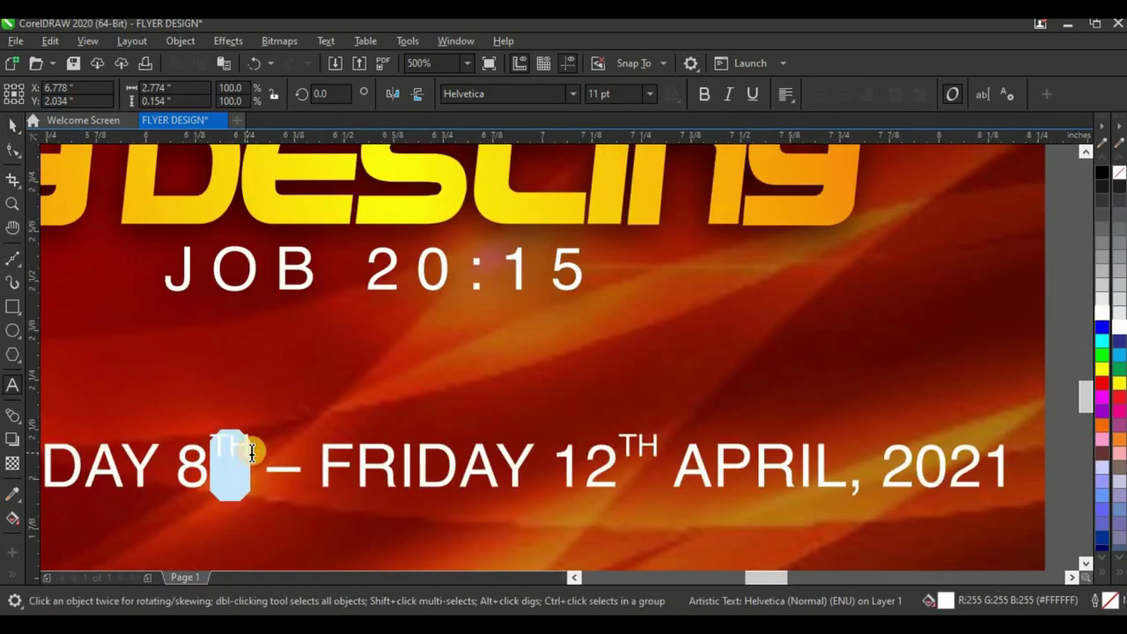
{"action": "key", "text": "BackSpace"}
{"action": "type", "text": "TH"}
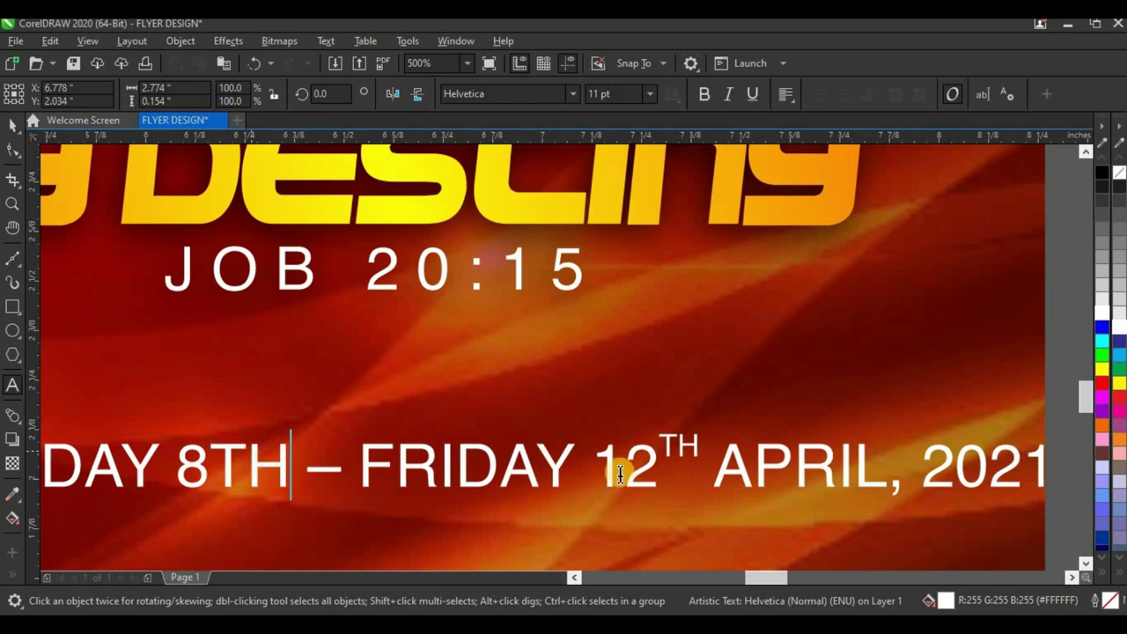
{"action": "left_click_drag", "start_coordinate": [665, 457], "coordinate": [692, 448]}
{"action": "key", "text": "BackSpace"}
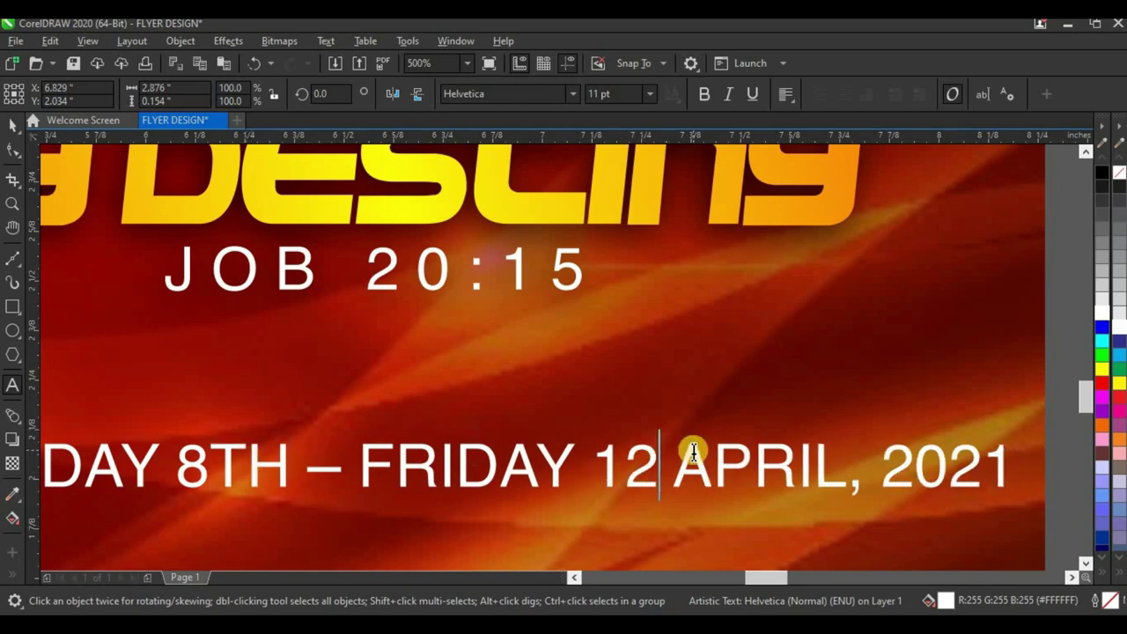
{"action": "type", "text": "TH"}
{"action": "scroll", "coordinate": [269, 494], "scroll_direction": "down", "scroll_amount": 2}
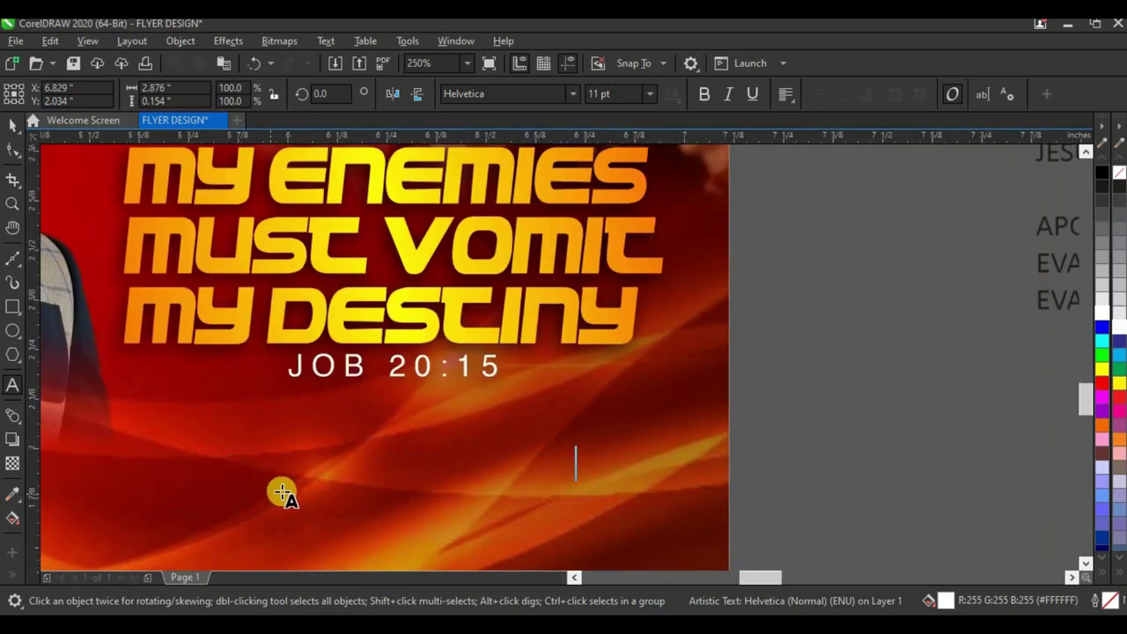
- Split the date text so MONDAY and 8TH stand on their own lines, and replace the dash before FRIDAY with a line break
{"action": "scroll", "coordinate": [424, 449], "scroll_direction": "up", "scroll_amount": 2}
{"action": "key", "text": "BackSpace"}
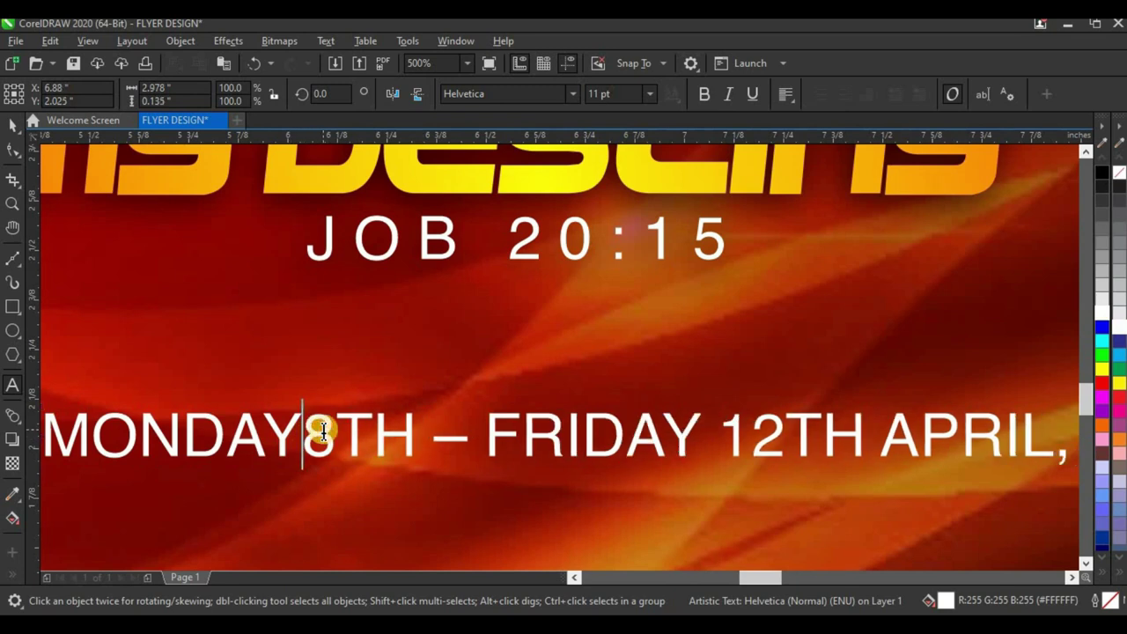
{"action": "key", "text": "Return"}
{"action": "left_click", "coordinate": [234, 494]}
{"action": "left_click", "coordinate": [174, 513], "text": "shift"}
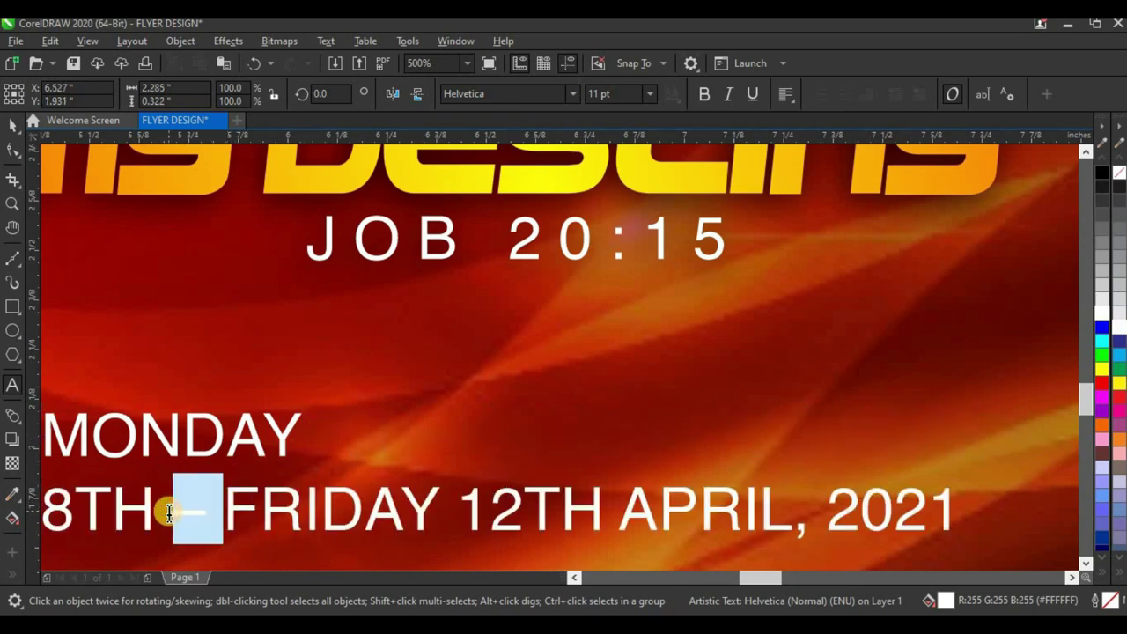
{"action": "key", "text": "BackSpace"}
{"action": "key", "text": "BackSpace"}
{"action": "key", "text": "Return"}
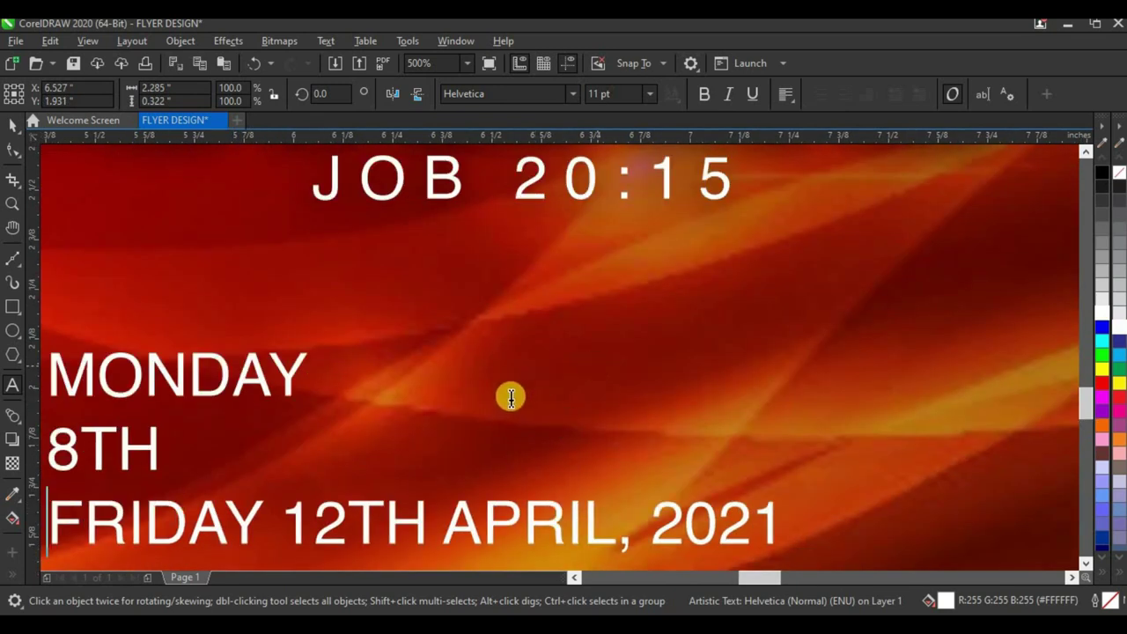
- Put FRIDAY, 12TH and APRIL, 2021 on separate lines and break the date text apart into individual text objects
{"action": "scroll", "coordinate": [511, 395], "scroll_direction": "down", "scroll_amount": 2}
{"action": "left_click", "coordinate": [402, 456]}
{"action": "key", "text": "Return"}
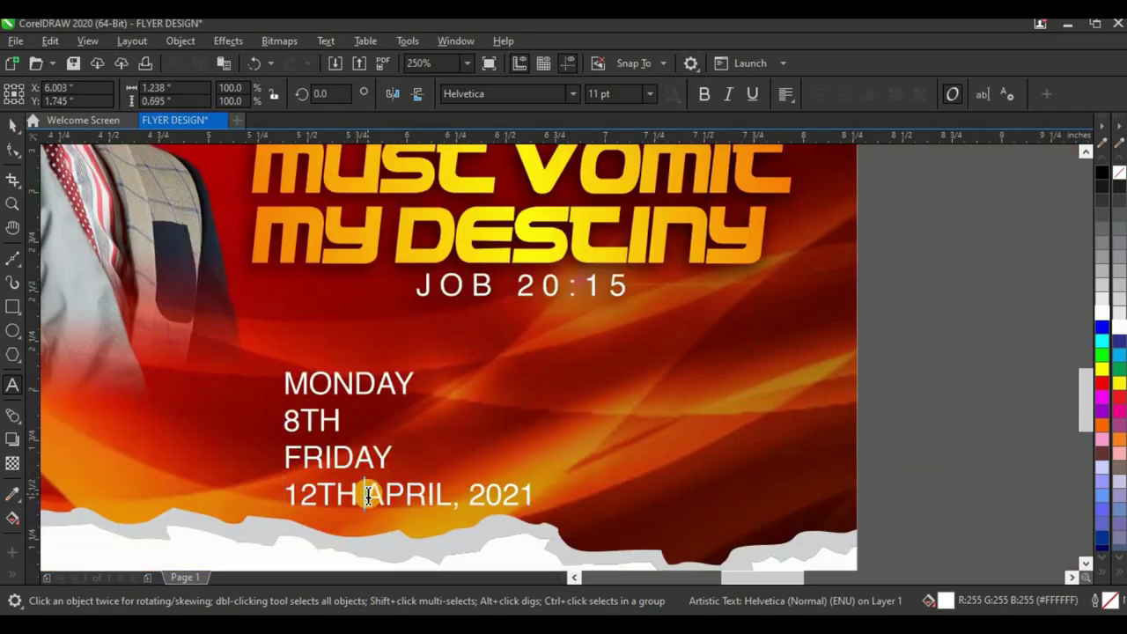
{"action": "left_click", "coordinate": [367, 495]}
{"action": "key", "text": "Return"}
{"action": "key", "text": "ctrl+space"}
{"action": "key", "text": "ctrl+k"}
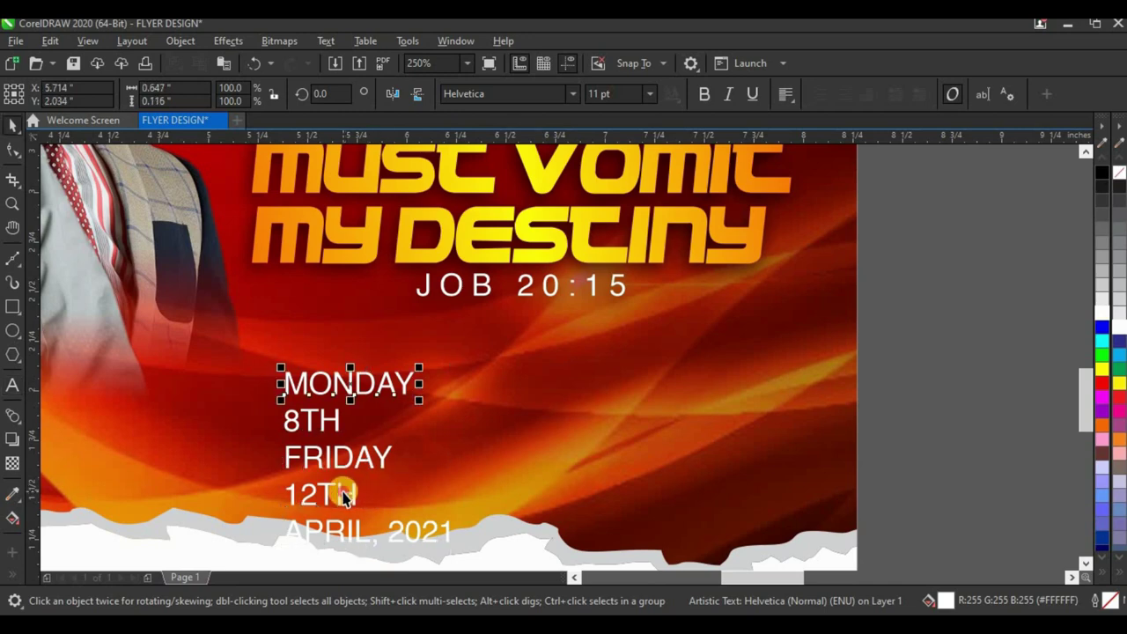
- Move FRIDAY and 12TH together to the right of MONDAY and 8TH, and place APRIL, 2021 centrally beneath the two pairs
{"action": "left_click", "coordinate": [345, 498]}
{"action": "left_click", "coordinate": [349, 458], "text": "shift"}
{"action": "left_click_drag", "start_coordinate": [349, 458], "coordinate": [557, 387]}
{"action": "left_click_drag", "start_coordinate": [388, 537], "coordinate": [455, 476]}
- Set 8TH and 12TH in the ! PEPSI ! font
{"action": "scroll", "coordinate": [344, 426], "scroll_direction": "up", "scroll_amount": 2}
{"action": "scroll", "coordinate": [344, 426], "scroll_direction": "up", "scroll_amount": 4}
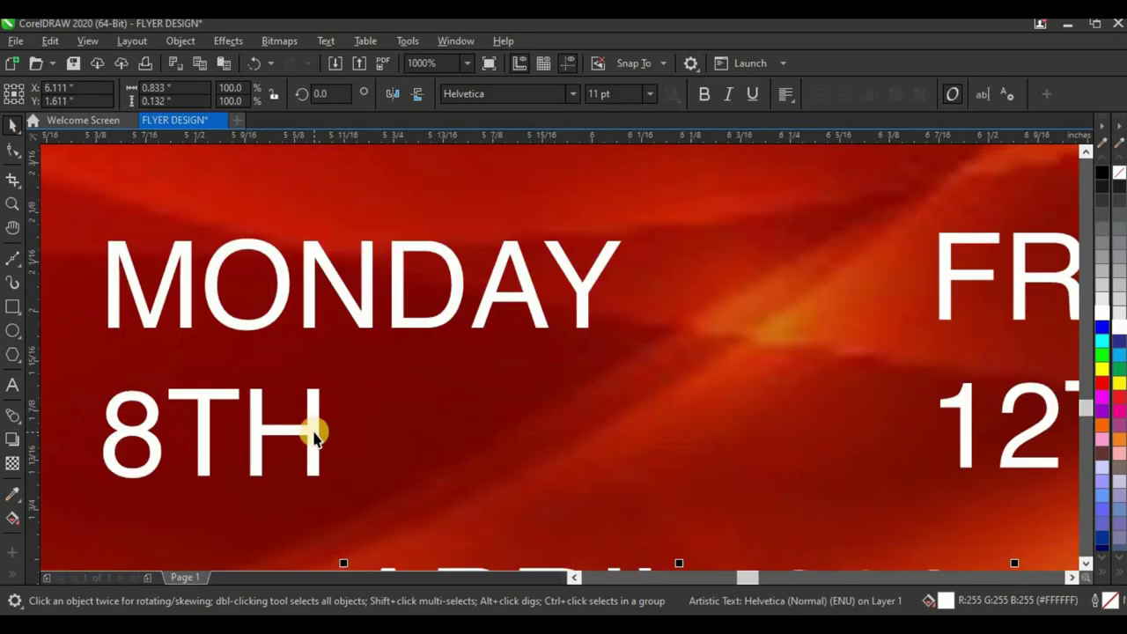
{"action": "scroll", "coordinate": [355, 420], "scroll_direction": "down", "scroll_amount": 2}
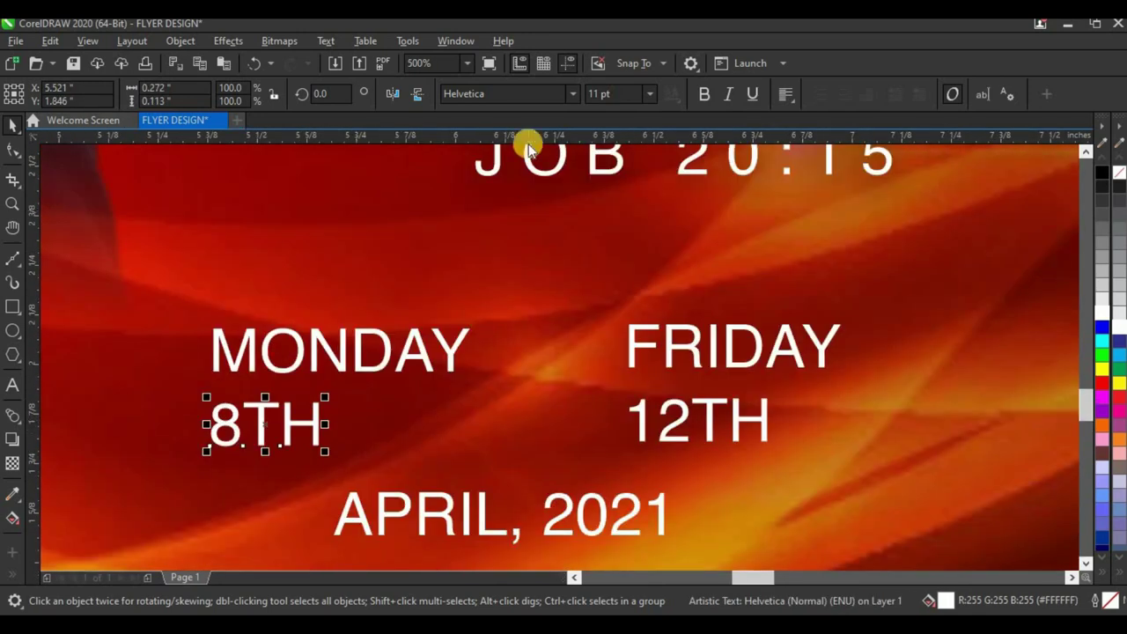
{"action": "left_click", "coordinate": [572, 93]}
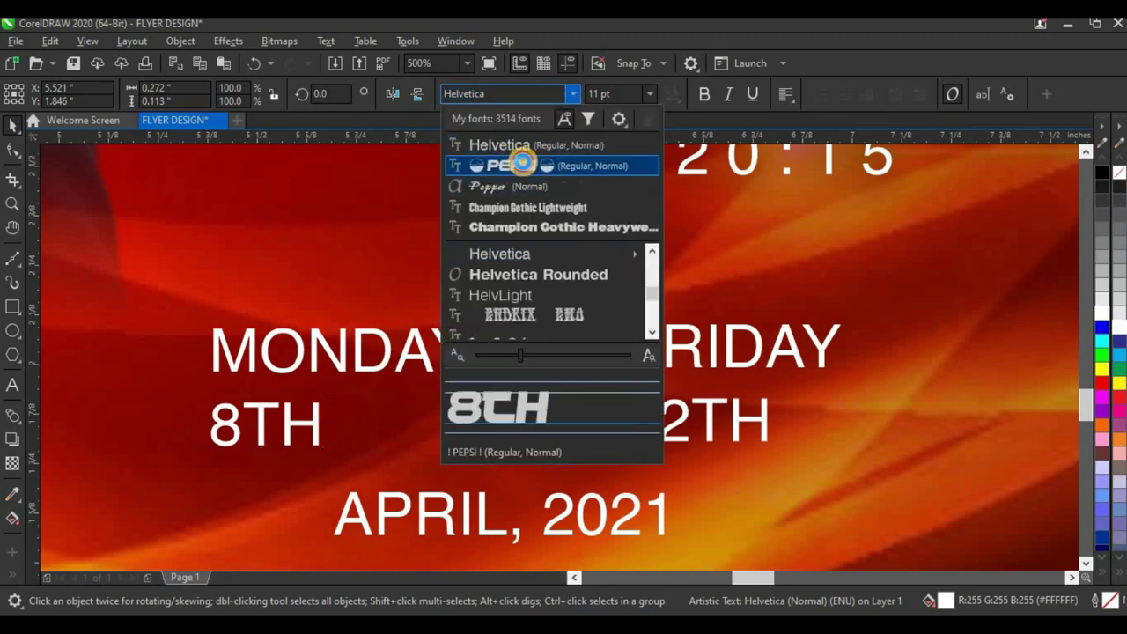
{"action": "key", "text": "Escape"}
{"action": "left_click", "coordinate": [688, 417]}
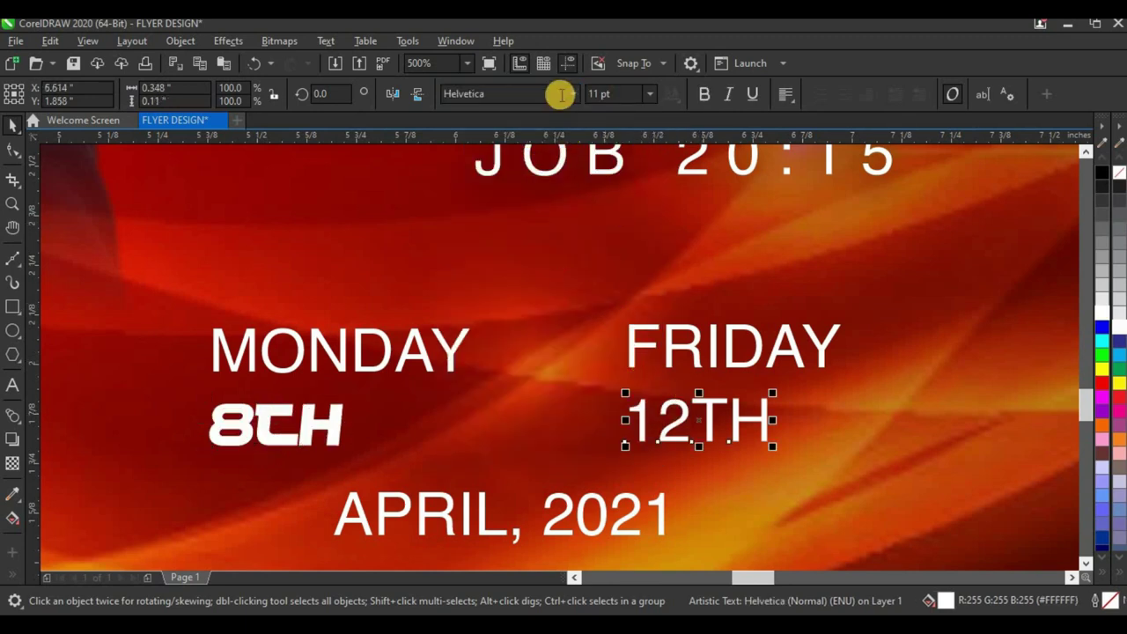
{"action": "left_click", "coordinate": [573, 94]}
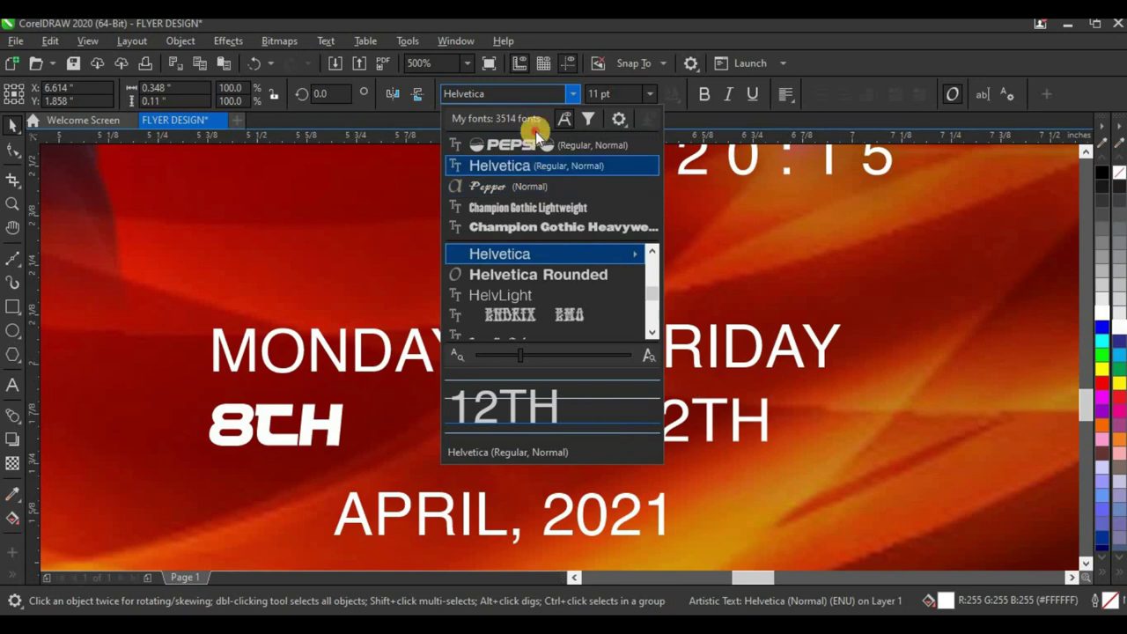
{"action": "left_click", "coordinate": [536, 137]}
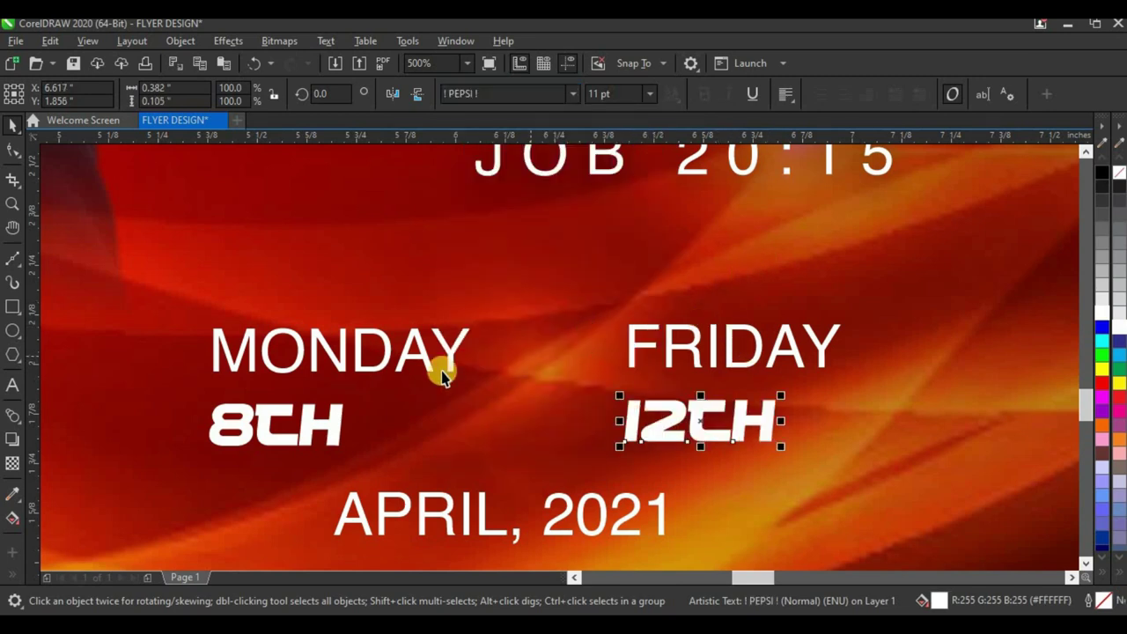
- Move MONDAY down-left to sit close above 8TH and reduce its font size to make the word about 0.53 in wide
{"action": "left_click", "coordinate": [394, 365]}
{"action": "left_click_drag", "start_coordinate": [389, 362], "coordinate": [358, 385]}
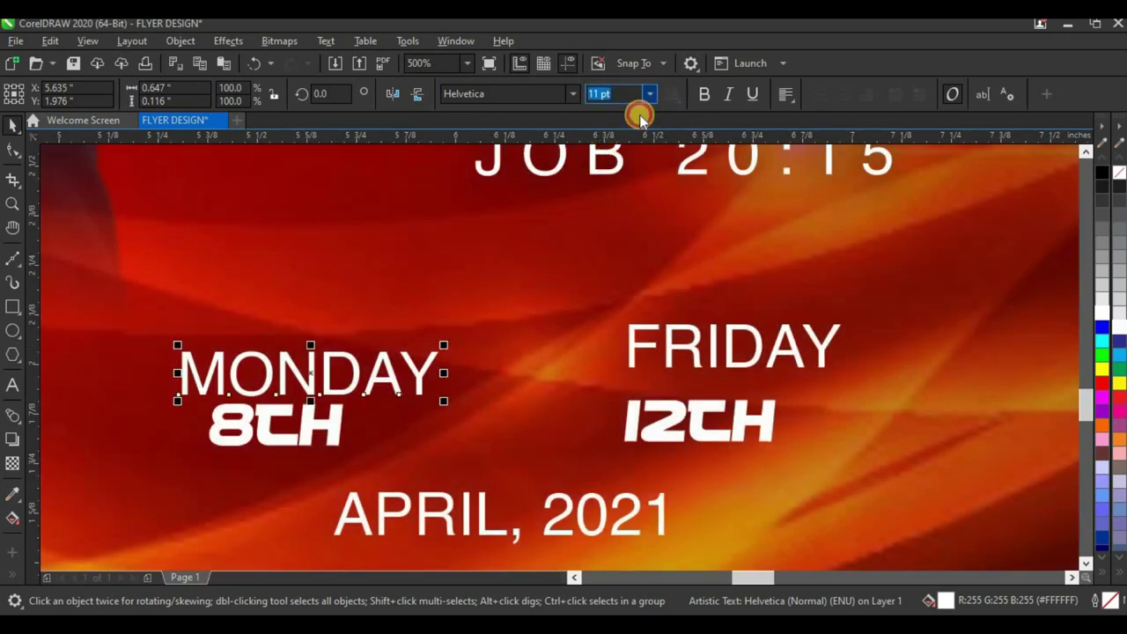
{"action": "left_click", "coordinate": [649, 95]}
{"action": "left_click", "coordinate": [611, 163]}
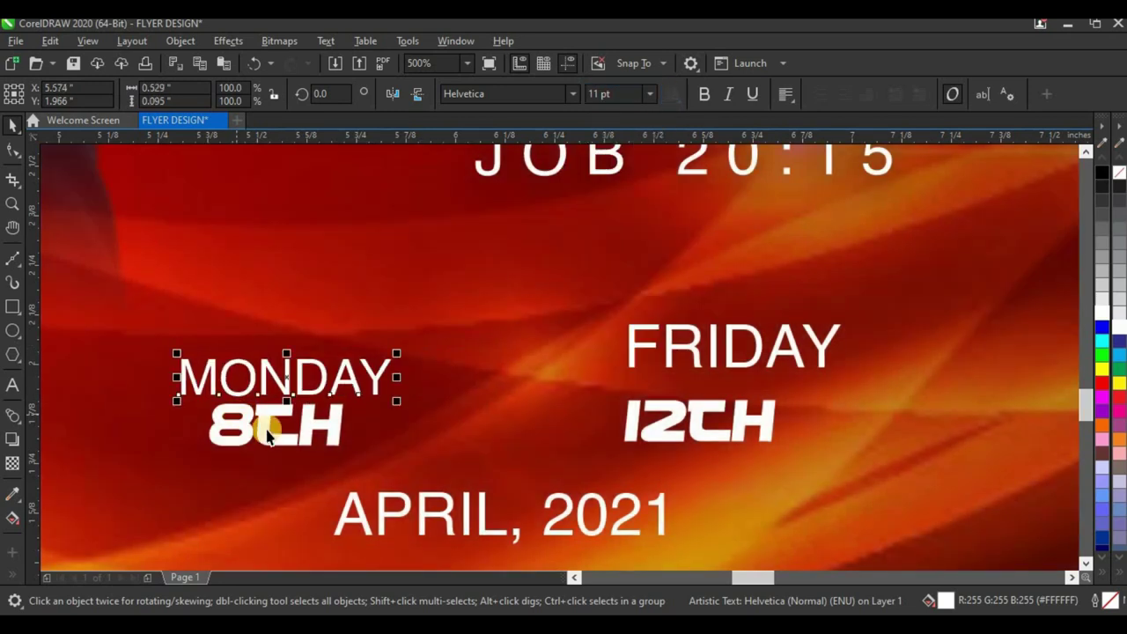
- Enlarge 8TH proportionally to about 0.6 in wide and position it just beneath MONDAY
{"action": "left_click", "coordinate": [307, 442]}
{"action": "left_click_drag", "start_coordinate": [350, 450], "coordinate": [401, 467]}
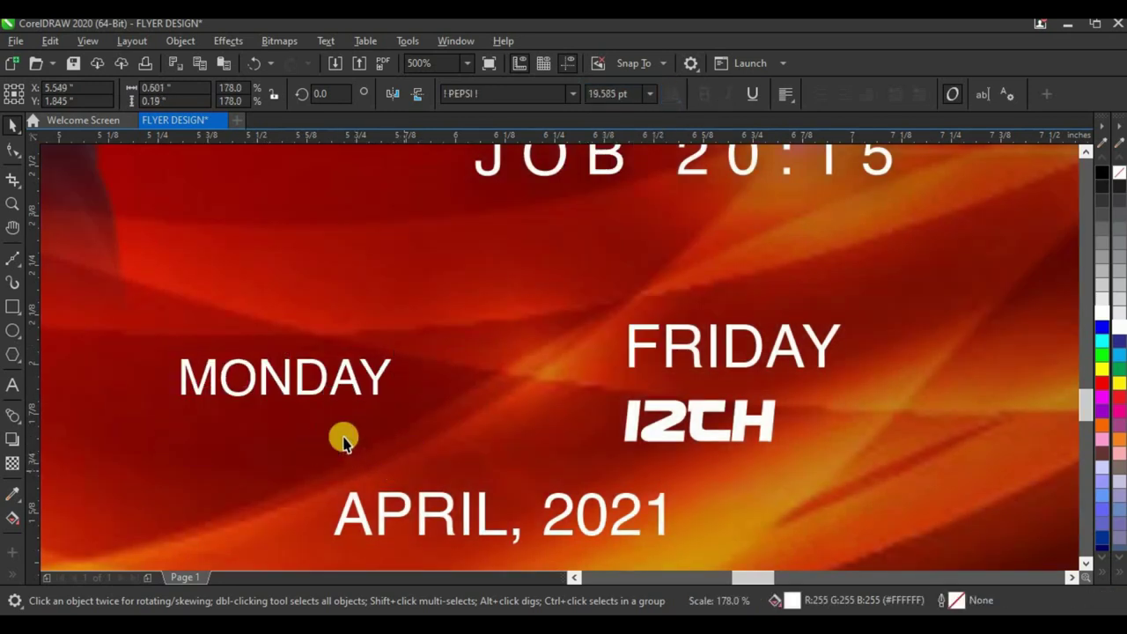
{"action": "left_click_drag", "start_coordinate": [344, 438], "coordinate": [345, 453]}
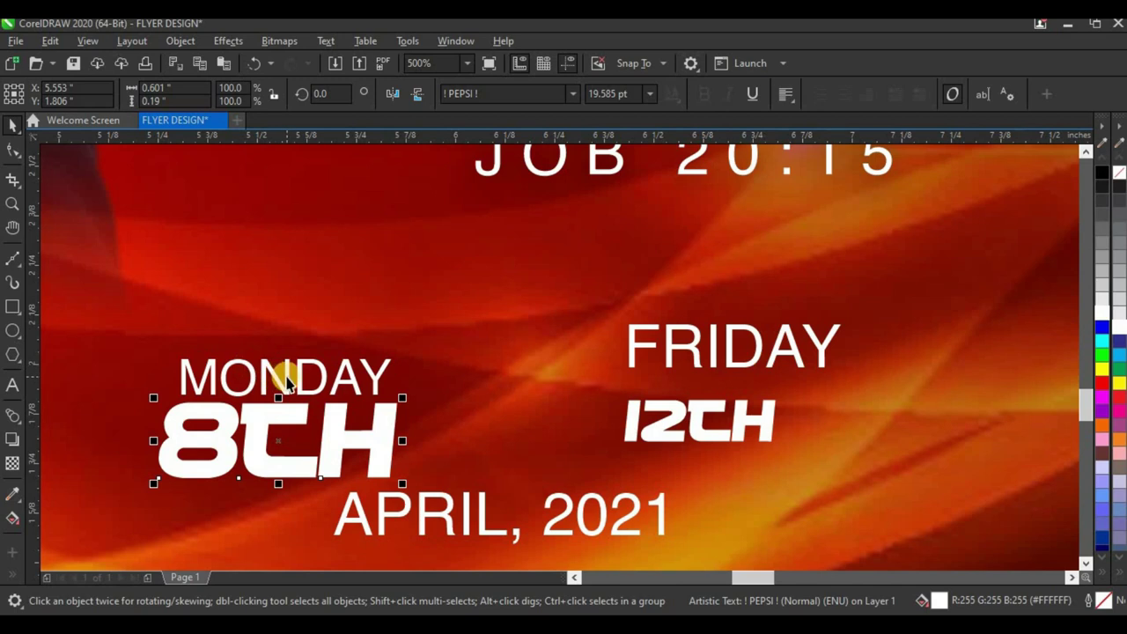
- Copy all of MONDAY's properties onto FRIDAY and all of 8TH's properties onto 12TH
{"action": "left_click", "coordinate": [287, 384]}
{"action": "left_click_drag", "start_coordinate": [287, 384], "coordinate": [695, 354]}
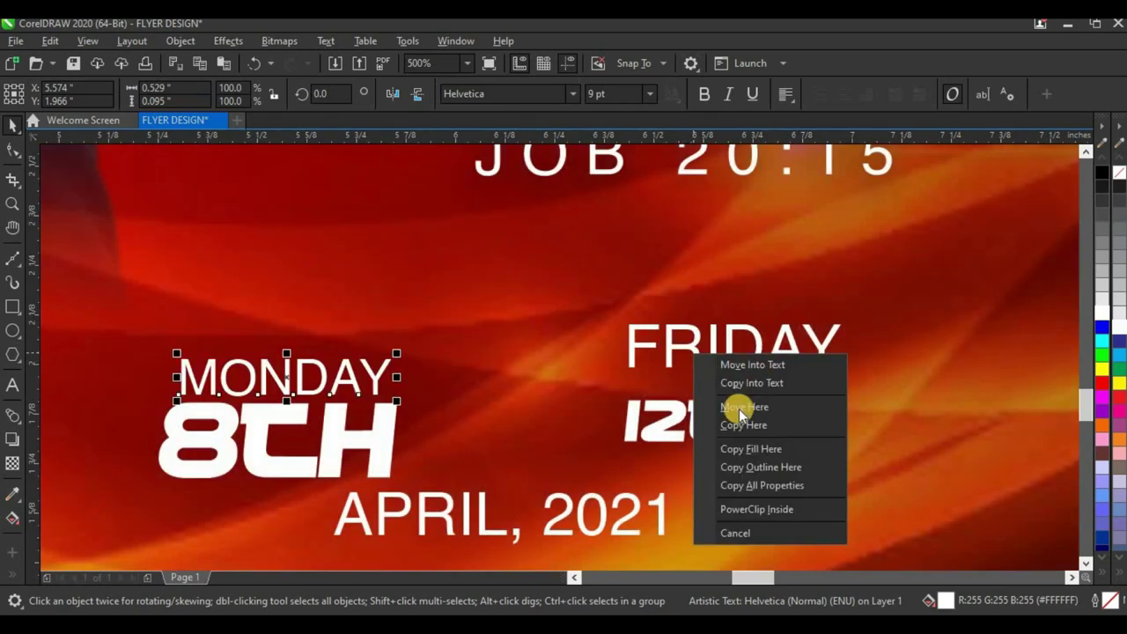
{"action": "left_click", "coordinate": [763, 486]}
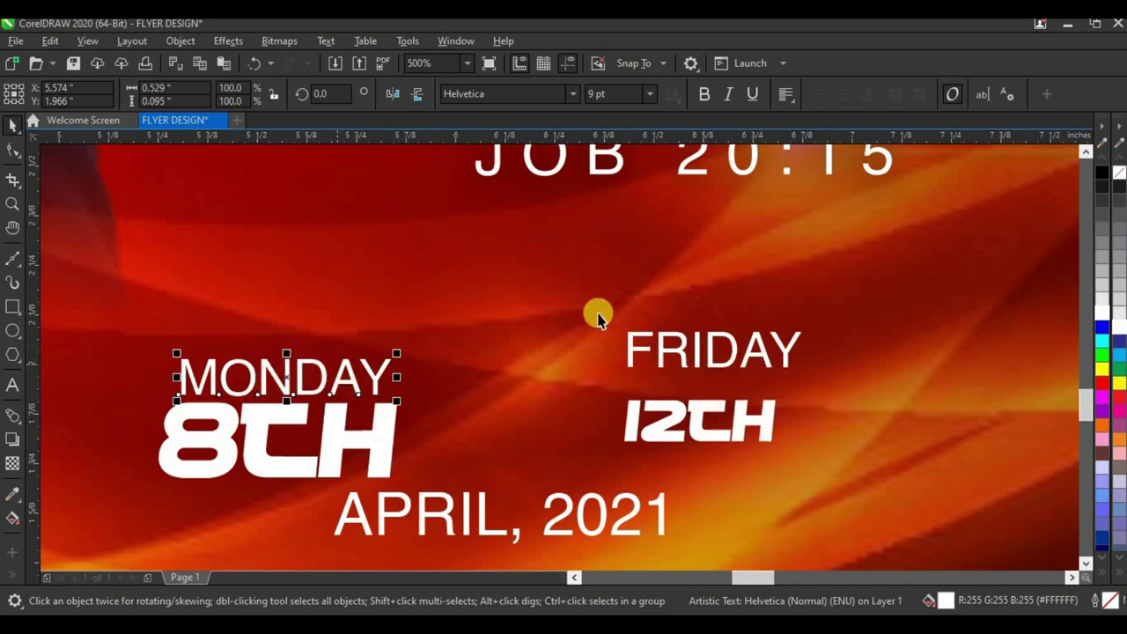
{"action": "left_click", "coordinate": [667, 355]}
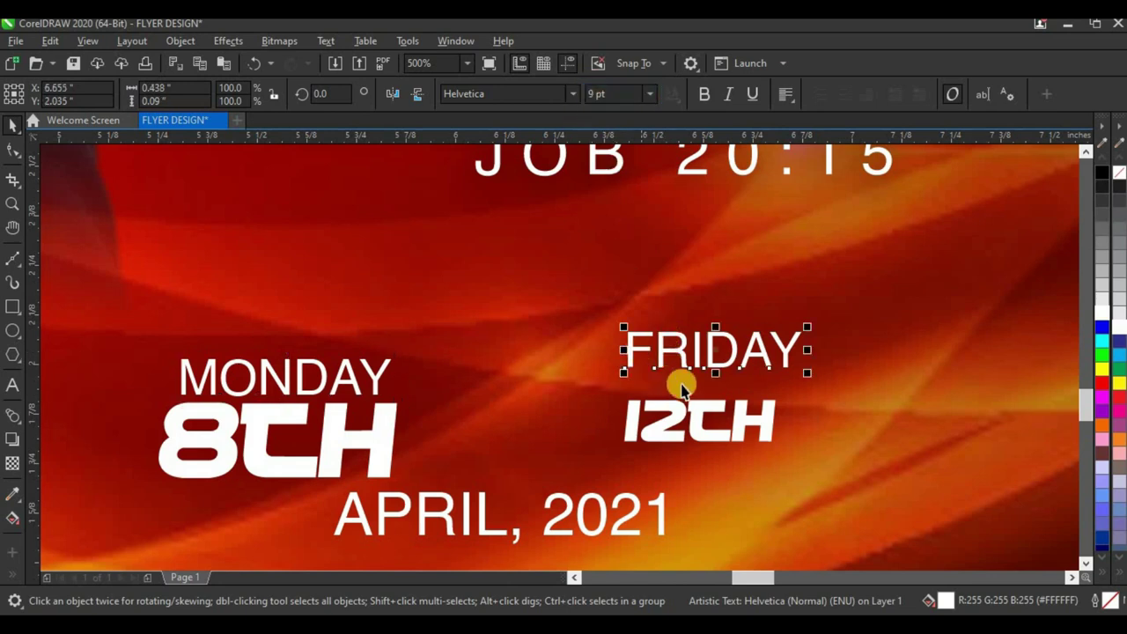
{"action": "left_click", "coordinate": [353, 445]}
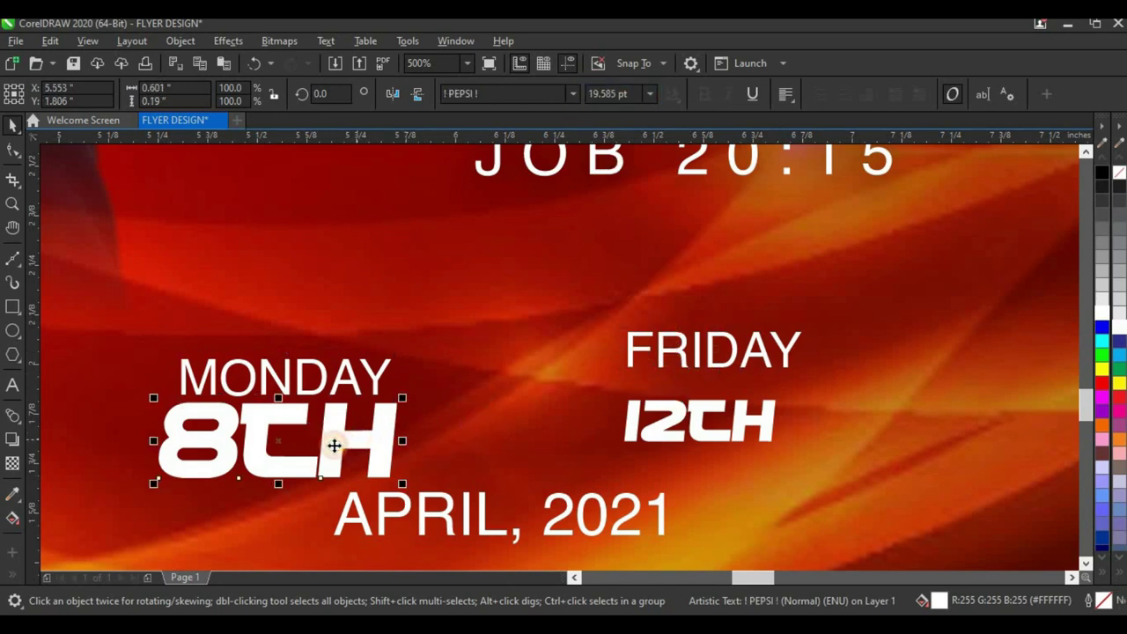
{"action": "left_click_drag", "start_coordinate": [332, 443], "coordinate": [687, 420]}
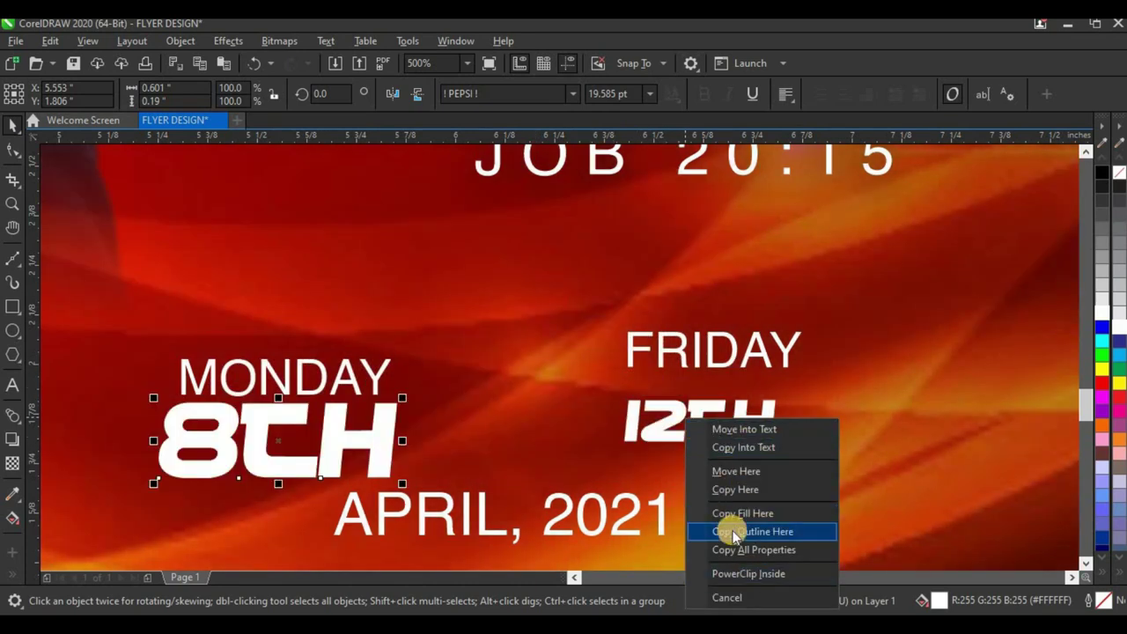
{"action": "left_click", "coordinate": [751, 550]}
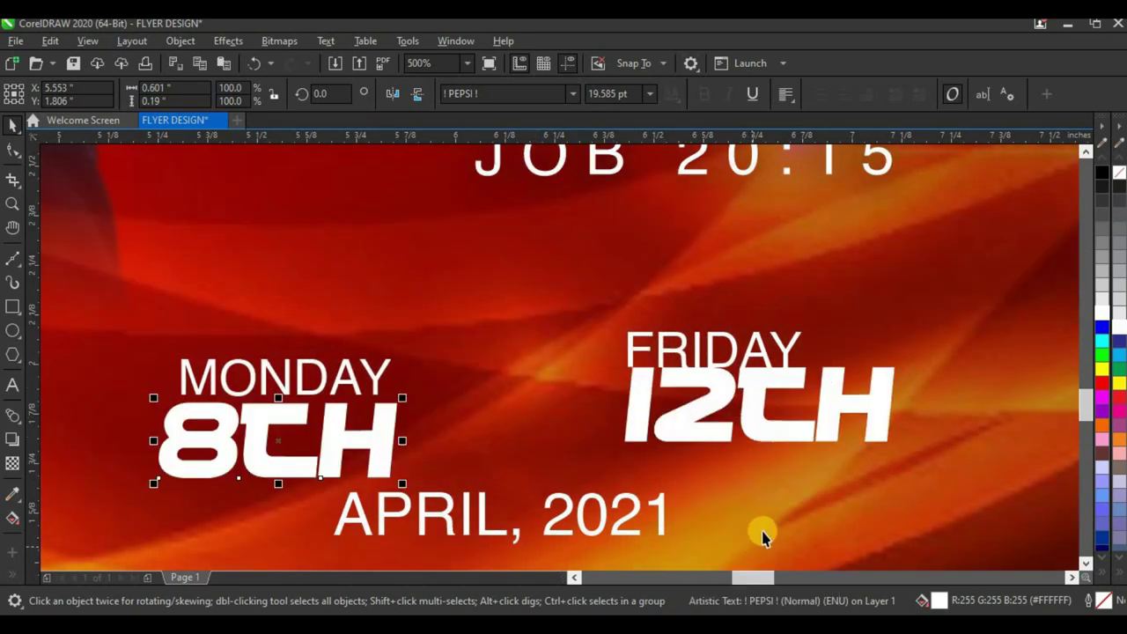
- Move 12TH next to 8TH, above APRIL, 2021, and align the two numbers on one line
{"action": "left_click_drag", "start_coordinate": [749, 434], "coordinate": [715, 446]}
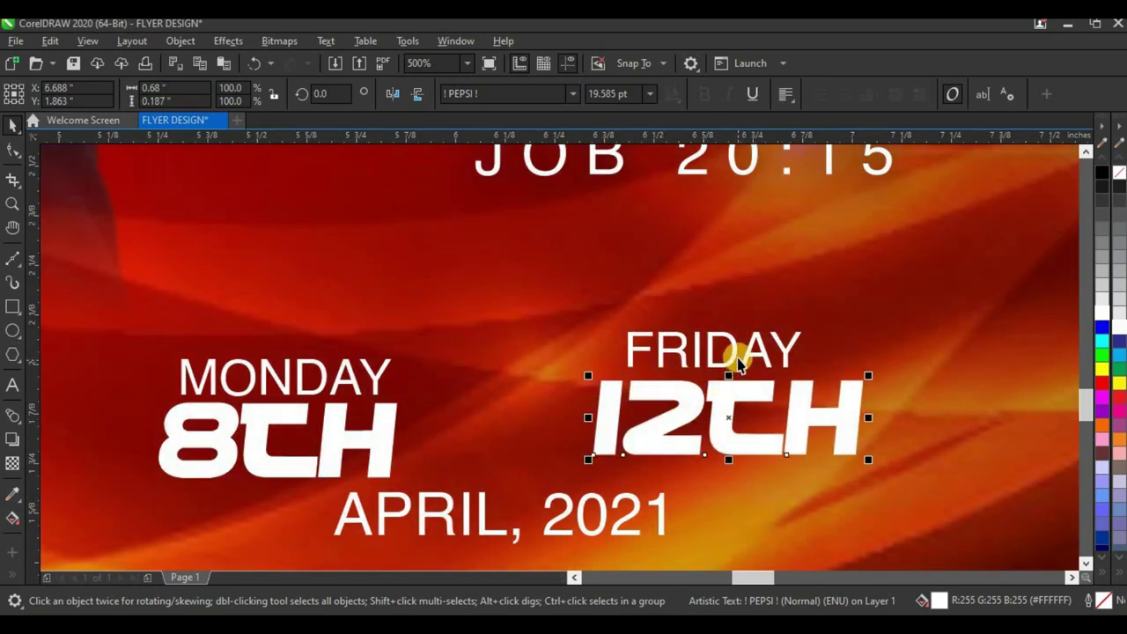
{"action": "left_click_drag", "start_coordinate": [721, 415], "coordinate": [603, 444]}
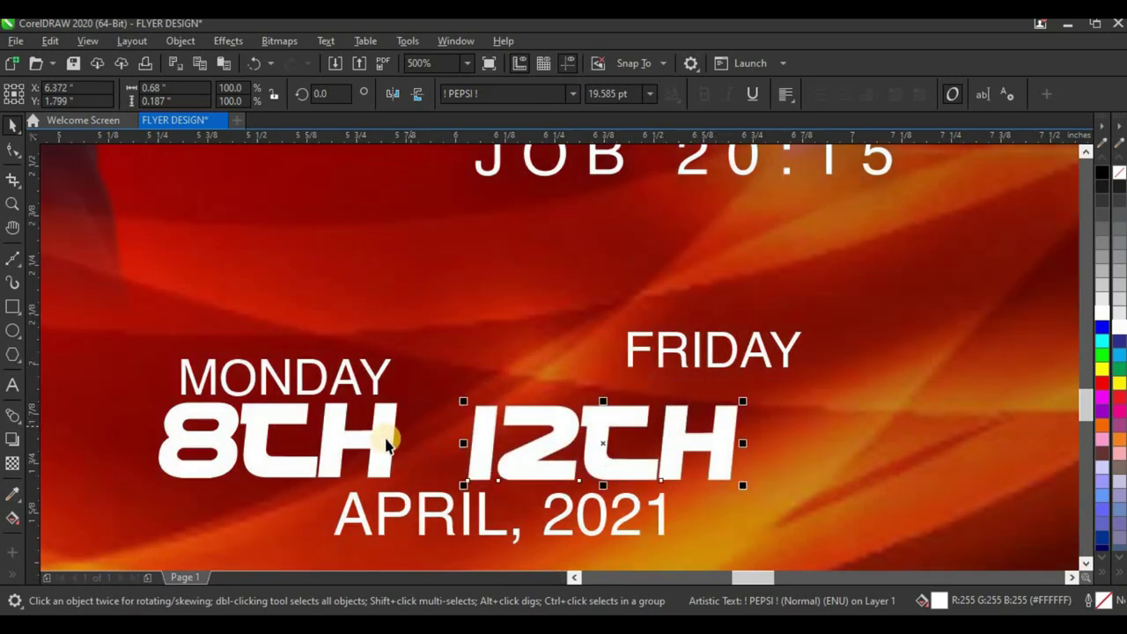
{"action": "left_click", "coordinate": [384, 443], "text": "shift"}
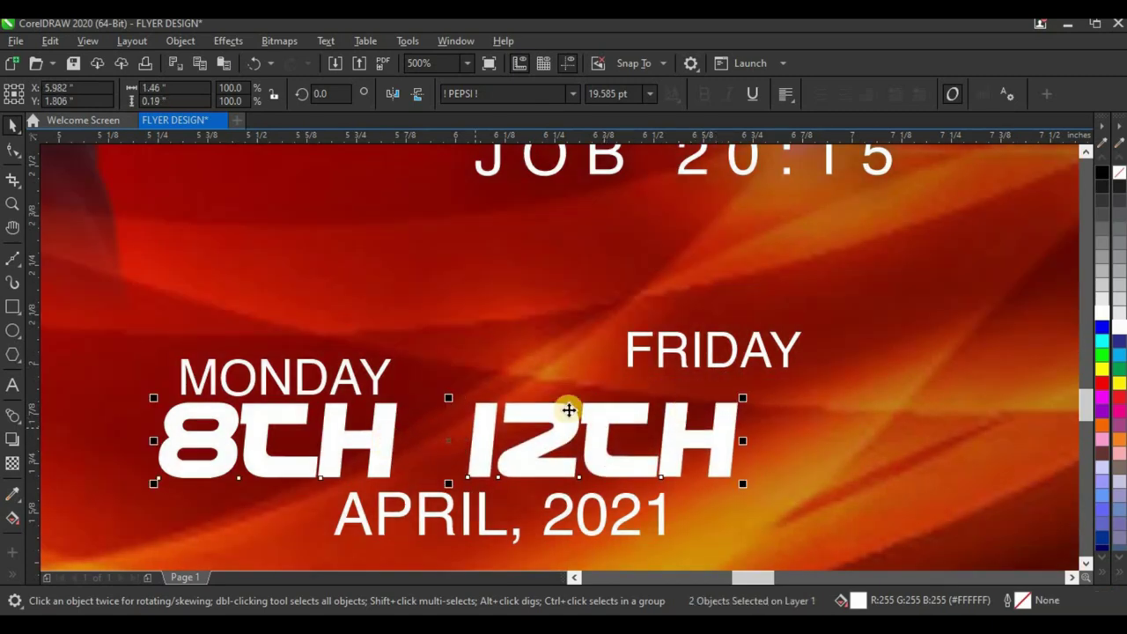
{"action": "left_click", "coordinate": [751, 370]}
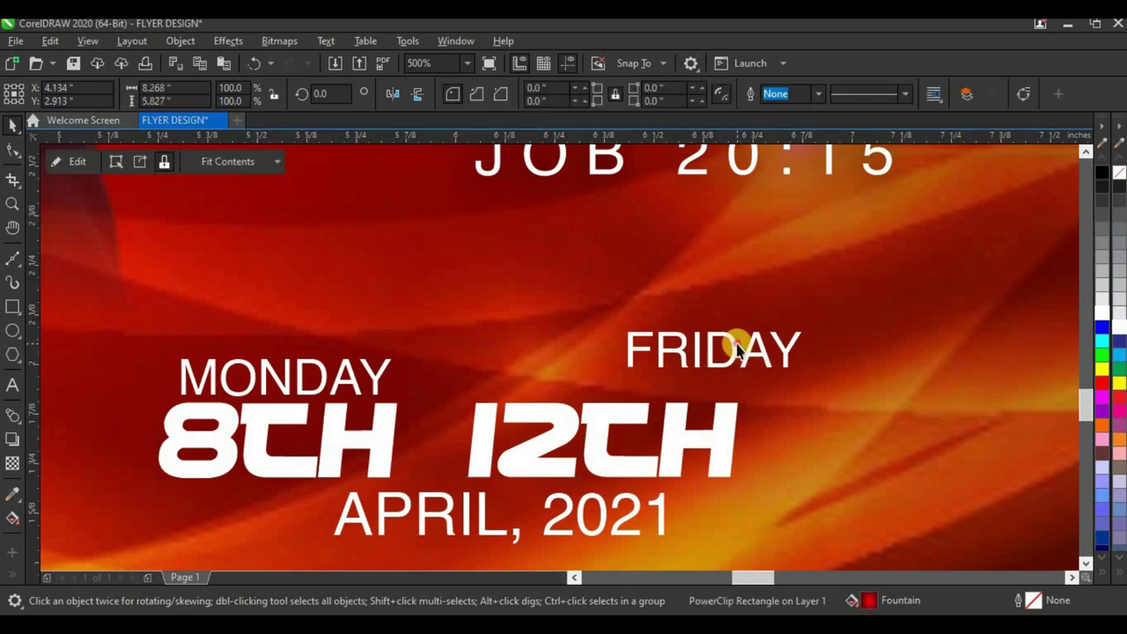
- Align FRIDAY level with MONDAY and centre it horizontally above 12TH
{"action": "left_click", "coordinate": [740, 351]}
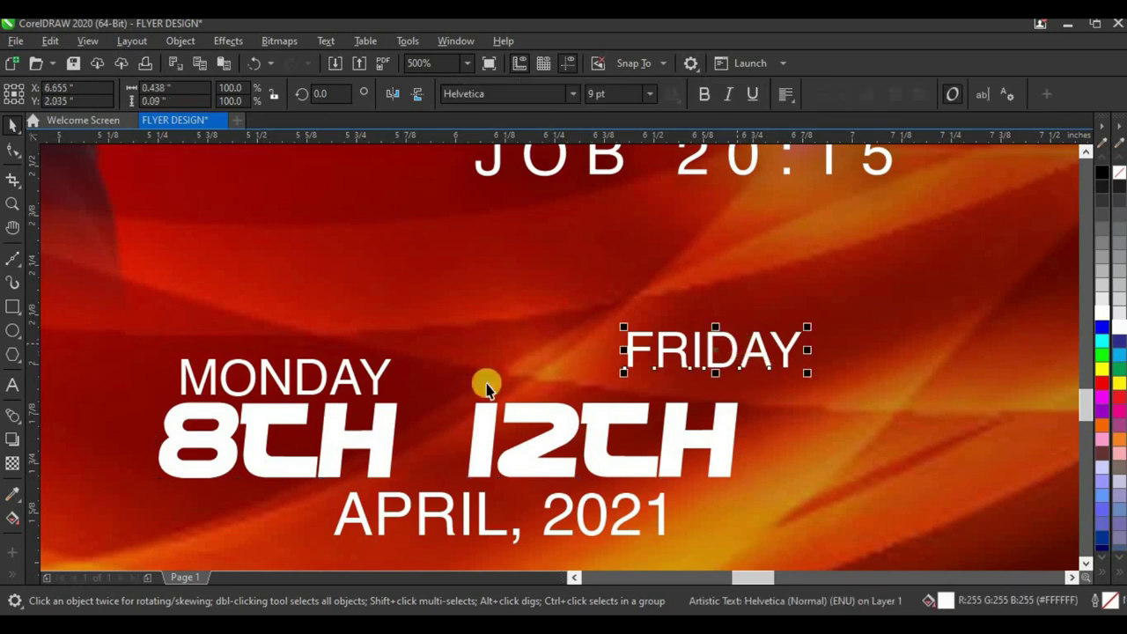
{"action": "left_click", "coordinate": [376, 381], "text": "shift"}
{"action": "key", "text": "e"}
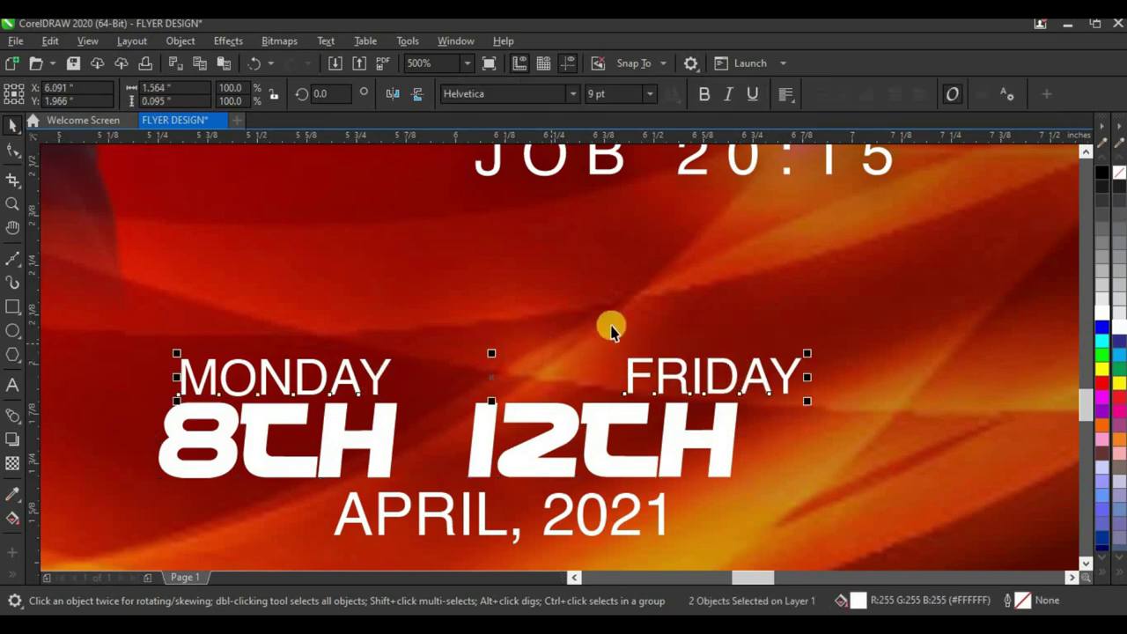
{"action": "left_click", "coordinate": [484, 377]}
{"action": "left_click", "coordinate": [676, 388]}
{"action": "left_click", "coordinate": [676, 394]}
{"action": "left_click", "coordinate": [675, 422], "text": "shift"}
{"action": "key", "text": "c"}
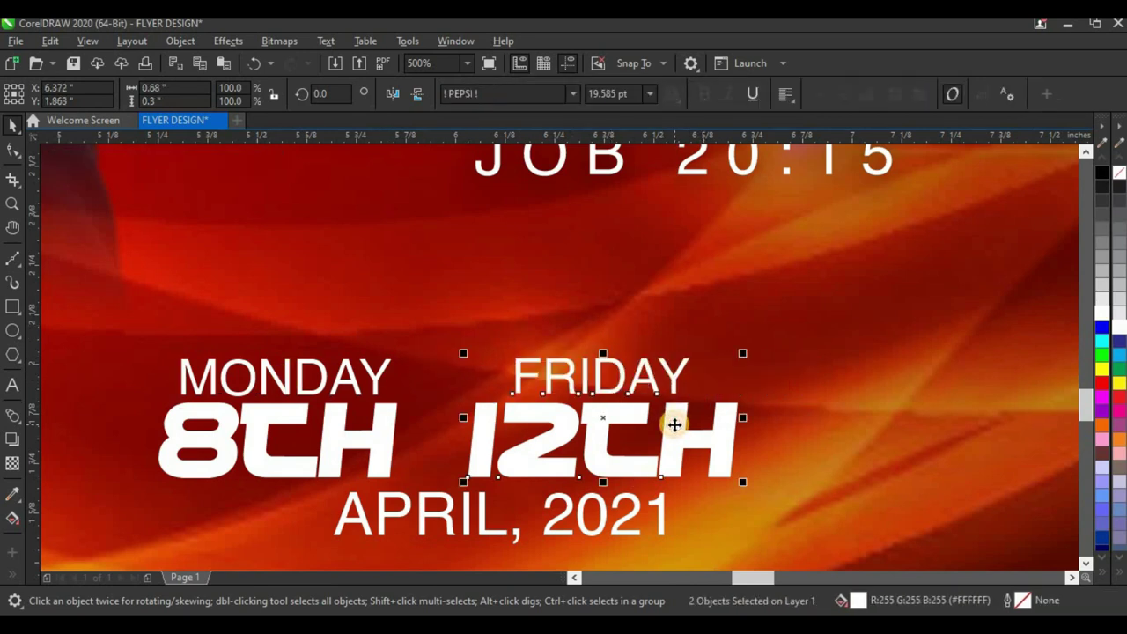
{"action": "left_click", "coordinate": [791, 336]}
- Make APRIL, 2021 bold and move it slightly up, closer beneath 8TH and 12TH
{"action": "scroll", "coordinate": [597, 378], "scroll_direction": "down", "scroll_amount": 2}
{"action": "scroll", "coordinate": [539, 446], "scroll_direction": "down", "scroll_amount": 2}
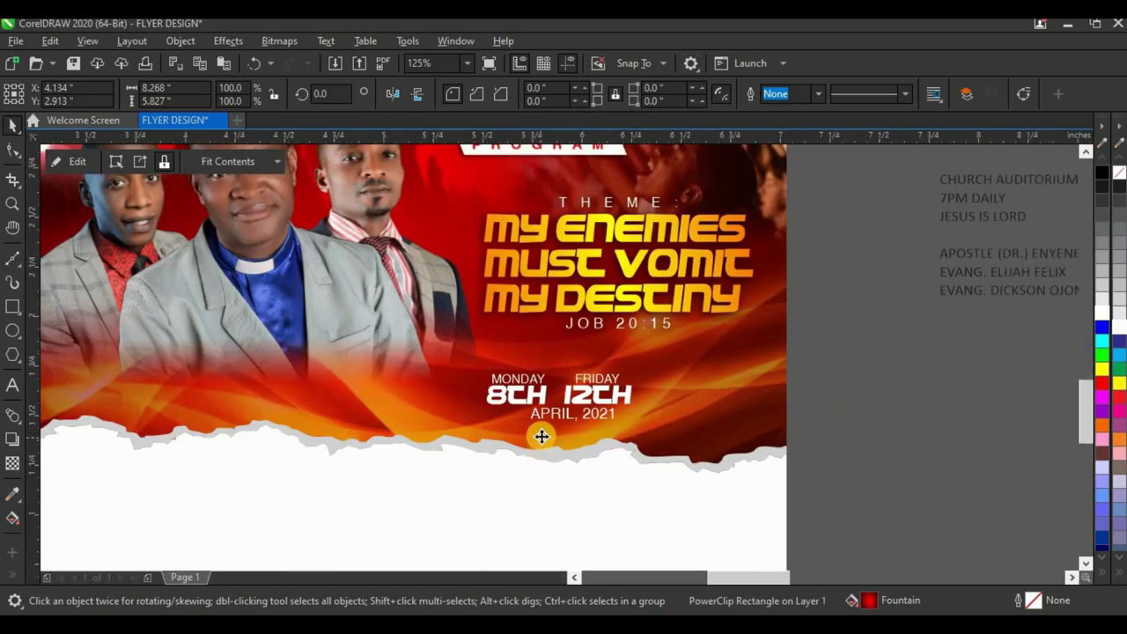
{"action": "scroll", "coordinate": [538, 435], "scroll_direction": "up", "scroll_amount": 5}
{"action": "mouse_move", "coordinate": [603, 352]}
{"action": "left_mouse_down"}
{"action": "mouse_move", "coordinate": [583, 368]}
{"action": "mouse_move", "coordinate": [555, 360]}
{"action": "mouse_move", "coordinate": [603, 352]}
{"action": "left_mouse_up"}
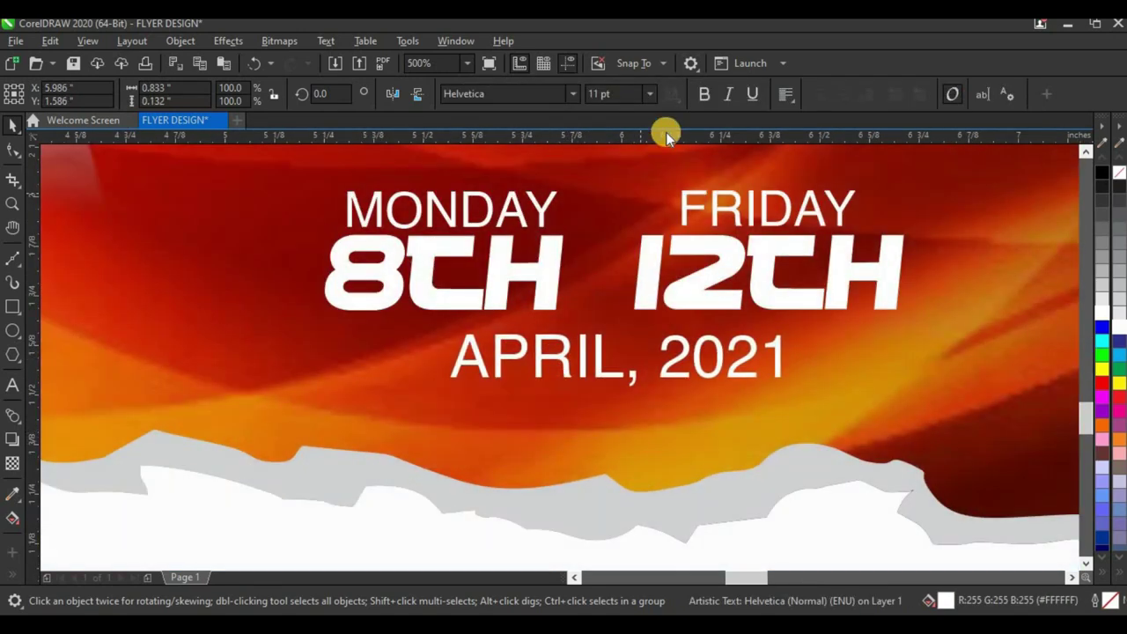
{"action": "left_click", "coordinate": [704, 94]}
{"action": "left_click_drag", "start_coordinate": [693, 346], "coordinate": [684, 297]}
- Fill 8TH and 12TH with yellow
{"action": "left_click", "coordinate": [684, 297]}
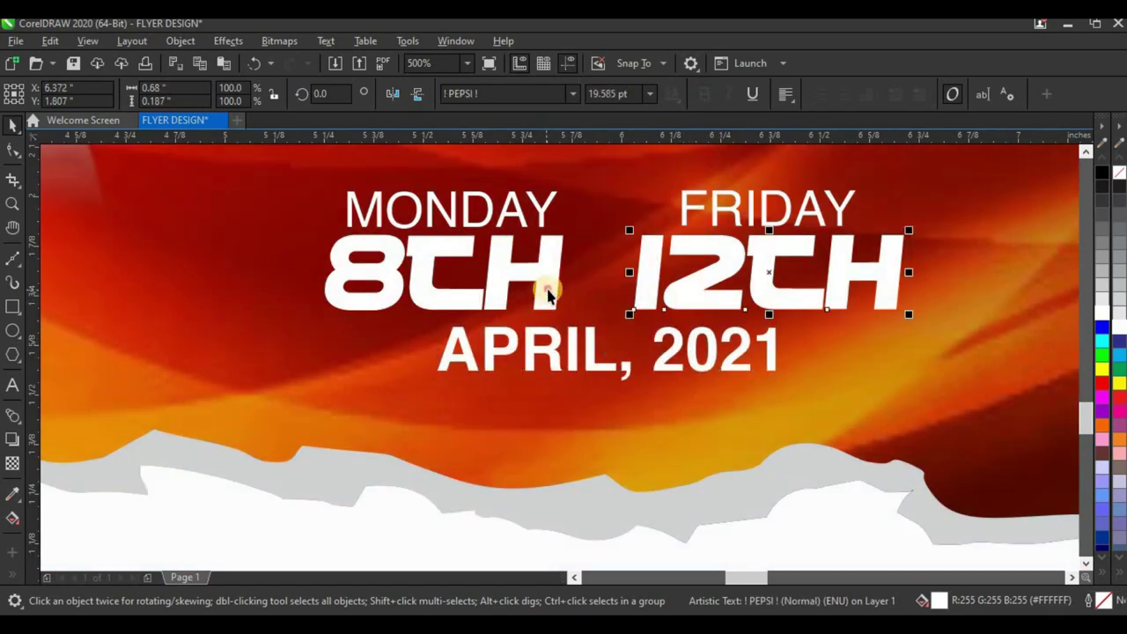
{"action": "left_click", "coordinate": [547, 295], "text": "shift"}
{"action": "left_click", "coordinate": [1102, 374]}
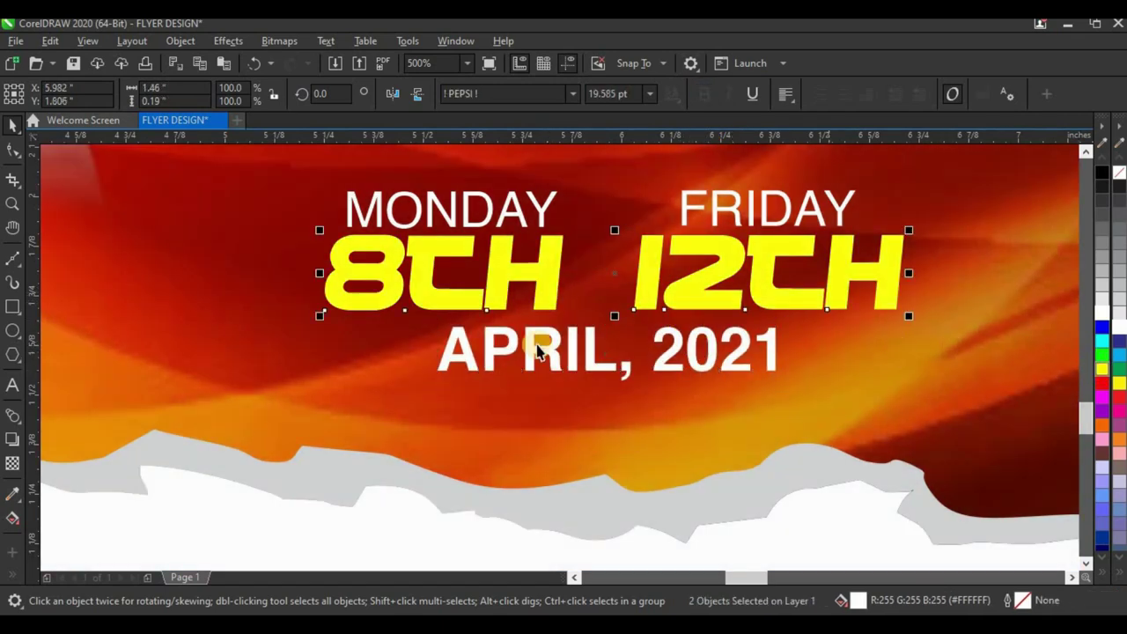
{"action": "left_click", "coordinate": [317, 352]}
- Draw a closed right-pointing triangle about 0.1 in wide and 0.12 in high between 8TH and 12TH with the Pen tool
{"action": "left_click", "coordinate": [15, 228]}
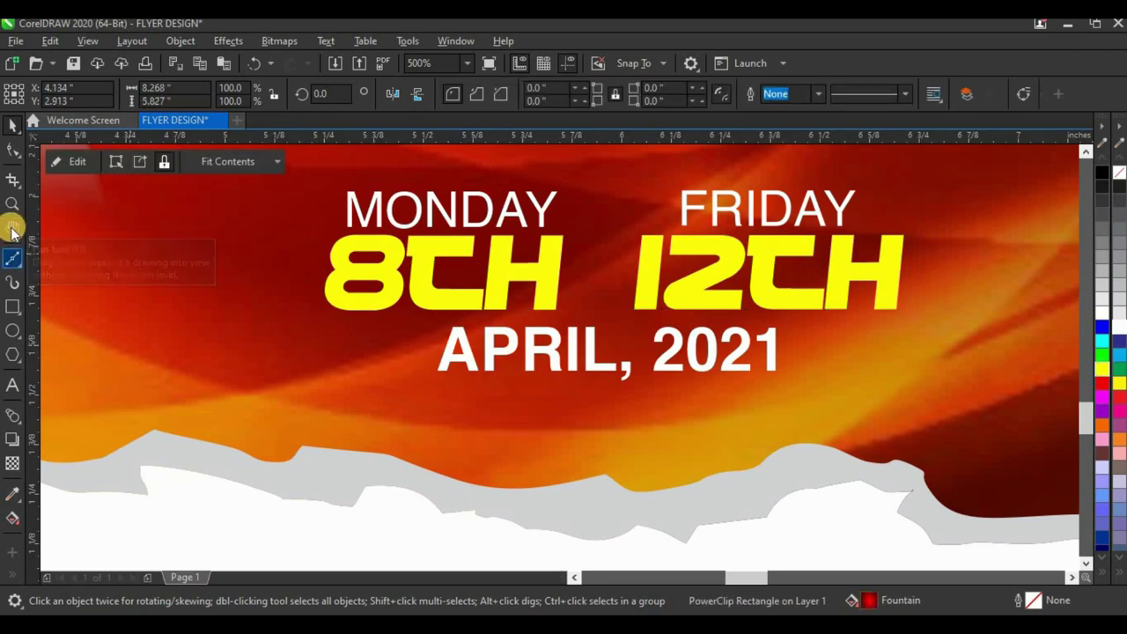
{"action": "left_click", "coordinate": [15, 266]}
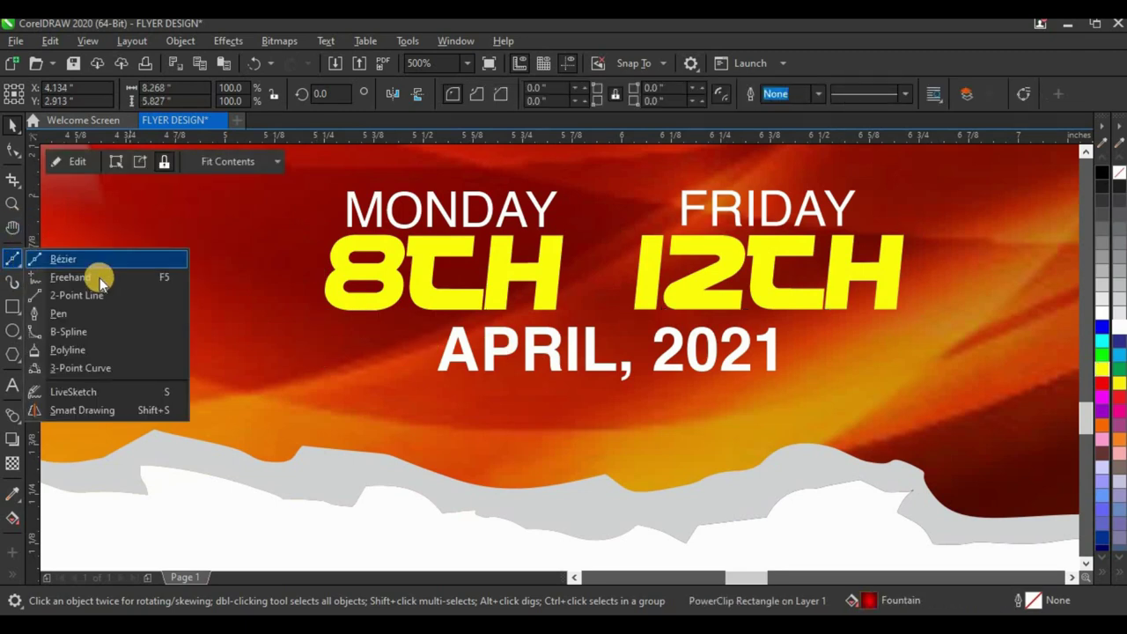
{"action": "left_click", "coordinate": [70, 312]}
{"action": "scroll", "coordinate": [598, 271], "scroll_direction": "up", "scroll_amount": 2}
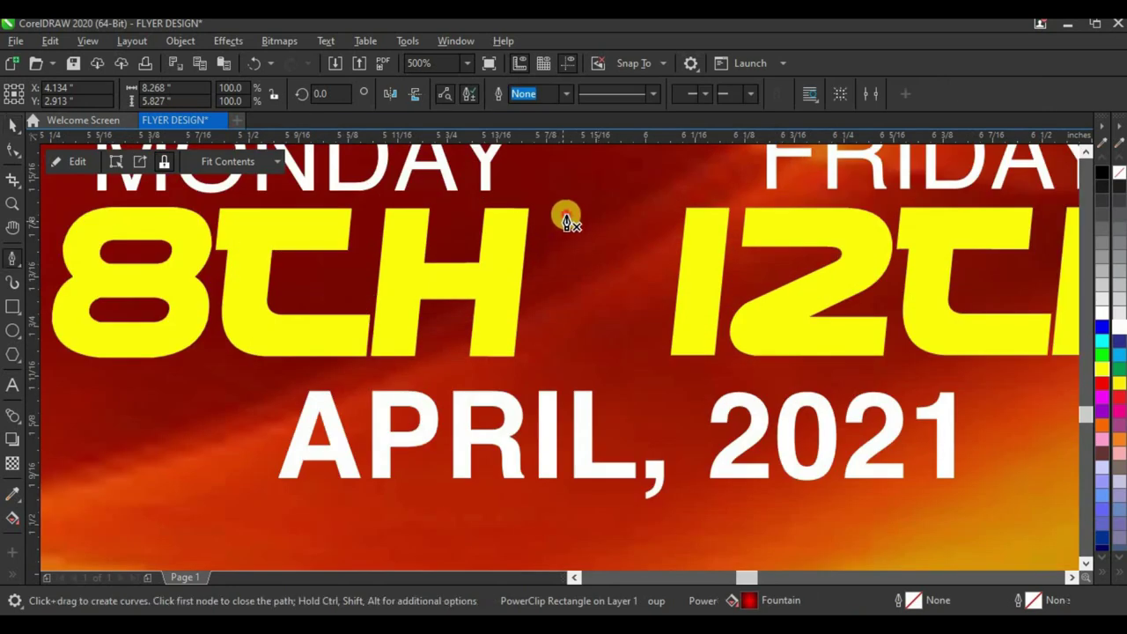
{"action": "left_click", "coordinate": [569, 217]}
{"action": "double_click", "coordinate": [567, 308]}
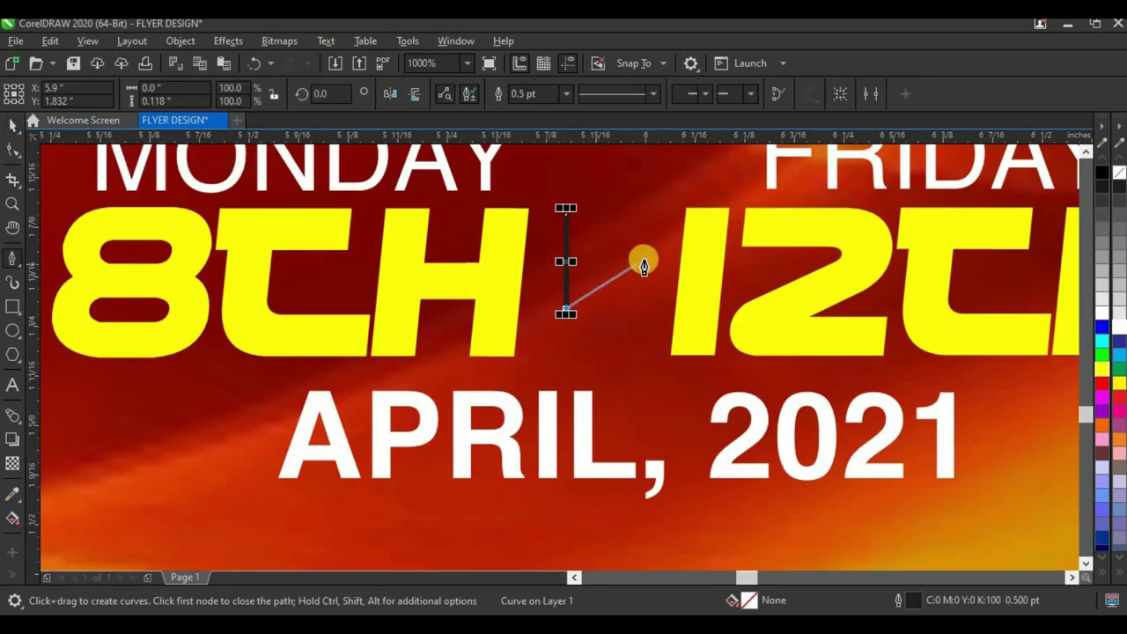
{"action": "left_click", "coordinate": [649, 262]}
{"action": "left_click", "coordinate": [566, 209]}
- Fill the triangle with white and remove its outline
{"action": "left_click", "coordinate": [12, 125]}
{"action": "key", "text": "space"}
{"action": "left_click", "coordinate": [1103, 311]}
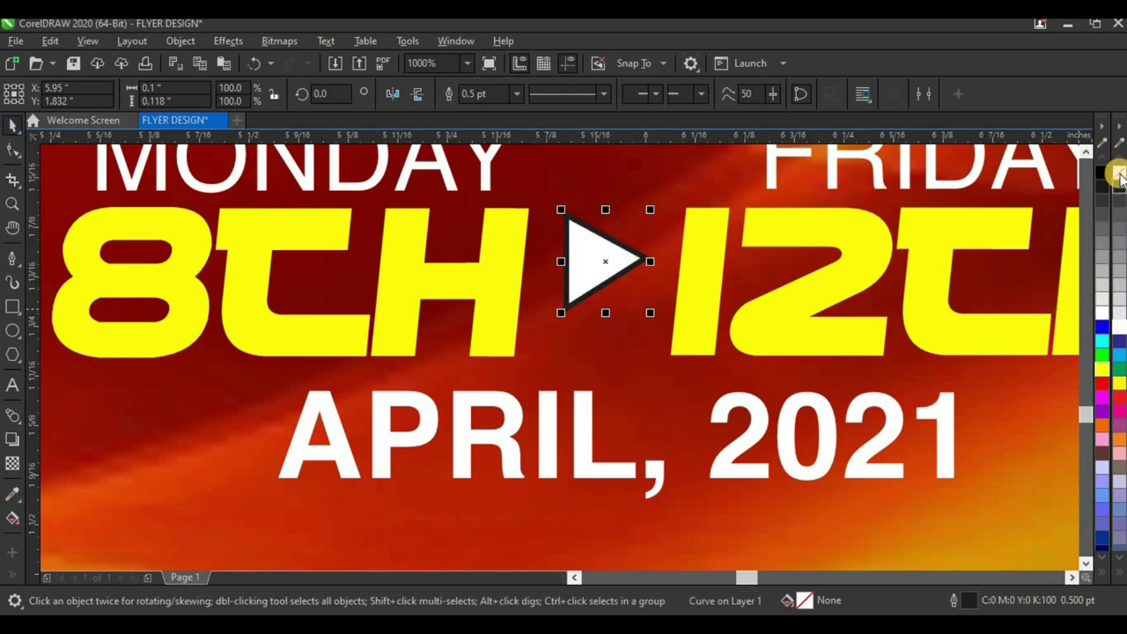
{"action": "right_click", "coordinate": [1117, 174]}
- Group the day names, date numbers, triangle and APRIL, 2021 into one object
{"action": "scroll", "coordinate": [500, 391], "scroll_direction": "down", "scroll_amount": 2}
{"action": "left_click_drag", "start_coordinate": [986, 277], "coordinate": [264, 441]}
{"action": "key", "text": "ctrl+g"}
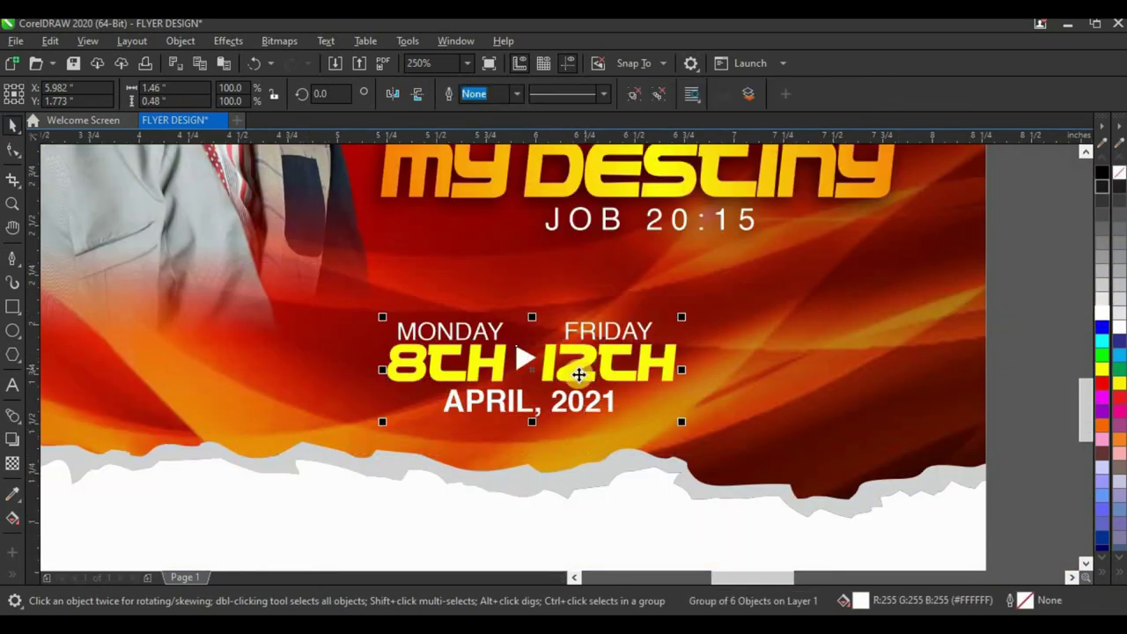
- Enlarge the date group to about 1.79 in wide and position it beneath the JOB 20:15 text
{"action": "left_click_drag", "start_coordinate": [576, 383], "coordinate": [670, 350]}
{"action": "mouse_move", "coordinate": [768, 395]}
{"action": "left_mouse_down"}
{"action": "mouse_move", "coordinate": [795, 408]}
{"action": "mouse_move", "coordinate": [787, 383]}
{"action": "left_mouse_up"}
{"action": "left_click_drag", "start_coordinate": [737, 353], "coordinate": [749, 375]}
{"action": "left_click_drag", "start_coordinate": [830, 397], "coordinate": [856, 405]}
{"action": "left_click_drag", "start_coordinate": [727, 361], "coordinate": [674, 380]}
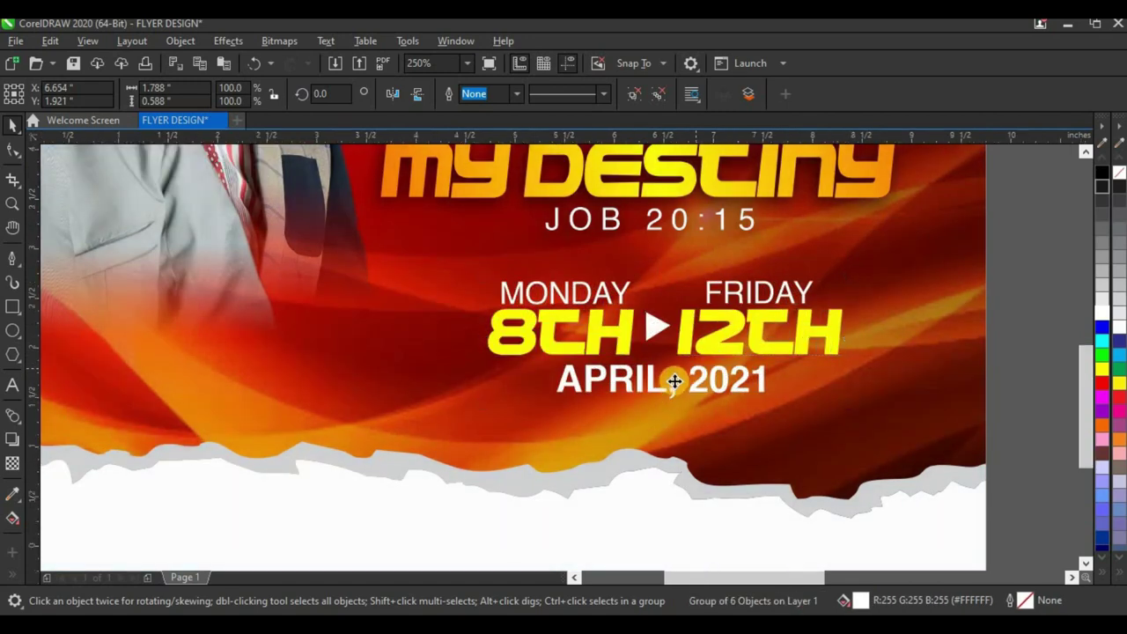
- Bring the calendar icon bitmap next to the flyer, below the venue and speaker text
{"action": "scroll", "coordinate": [674, 381], "scroll_direction": "down", "scroll_amount": 4}
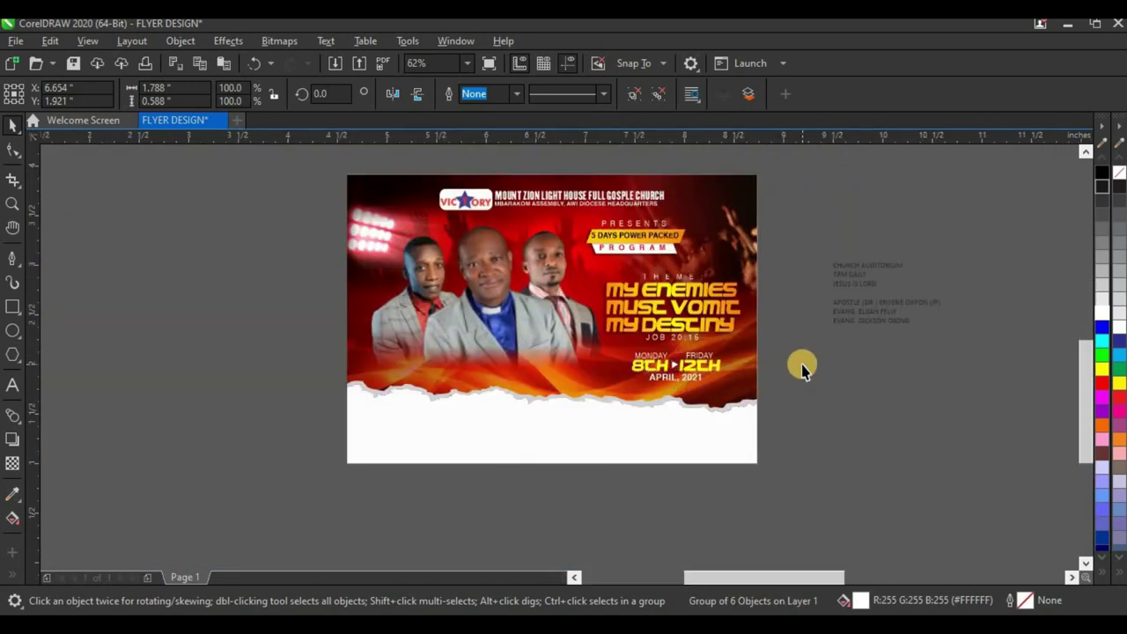
{"action": "scroll", "coordinate": [802, 368], "scroll_direction": "up", "scroll_amount": 2}
{"action": "scroll", "coordinate": [385, 372], "scroll_direction": "down", "scroll_amount": 2}
{"action": "left_click", "coordinate": [385, 373]}
{"action": "scroll", "coordinate": [385, 373], "scroll_direction": "up", "scroll_amount": 2}
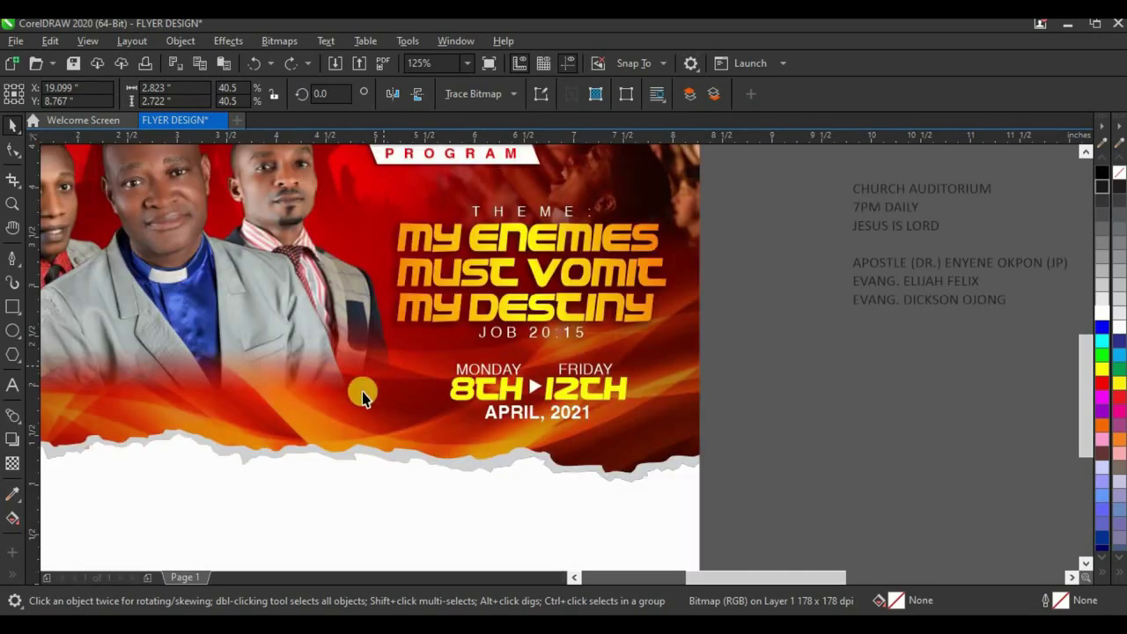
{"action": "scroll", "coordinate": [362, 398], "scroll_direction": "down", "scroll_amount": 4}
{"action": "left_click_drag", "start_coordinate": [544, 418], "coordinate": [531, 405]}
{"action": "scroll", "coordinate": [531, 405], "scroll_direction": "up", "scroll_amount": 2}
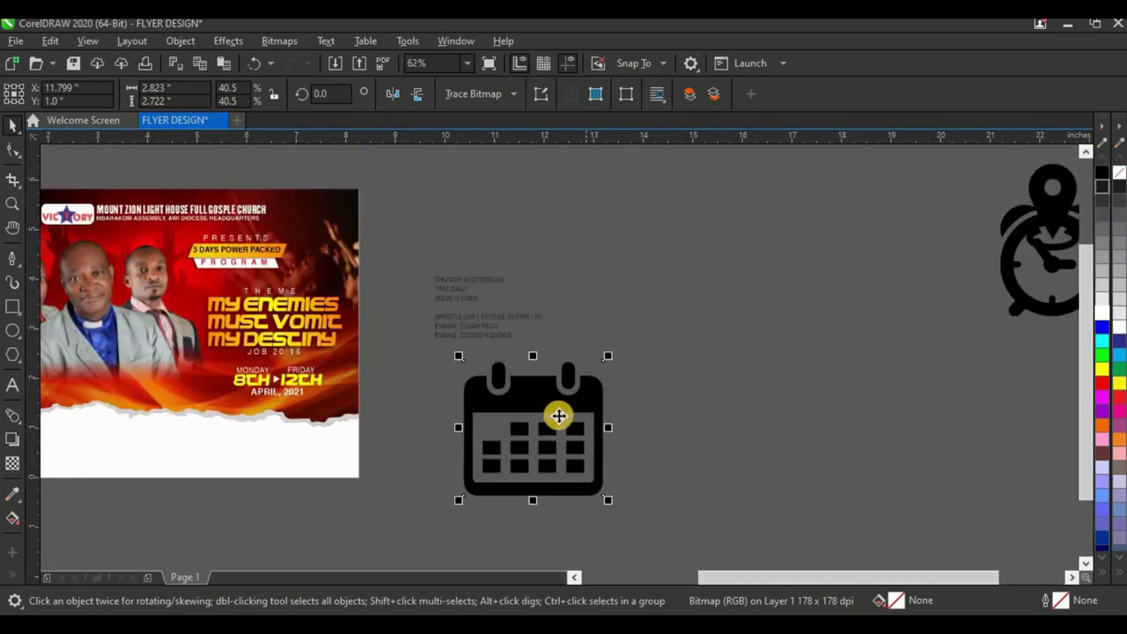
{"action": "scroll", "coordinate": [576, 436], "scroll_direction": "up", "scroll_amount": 2}
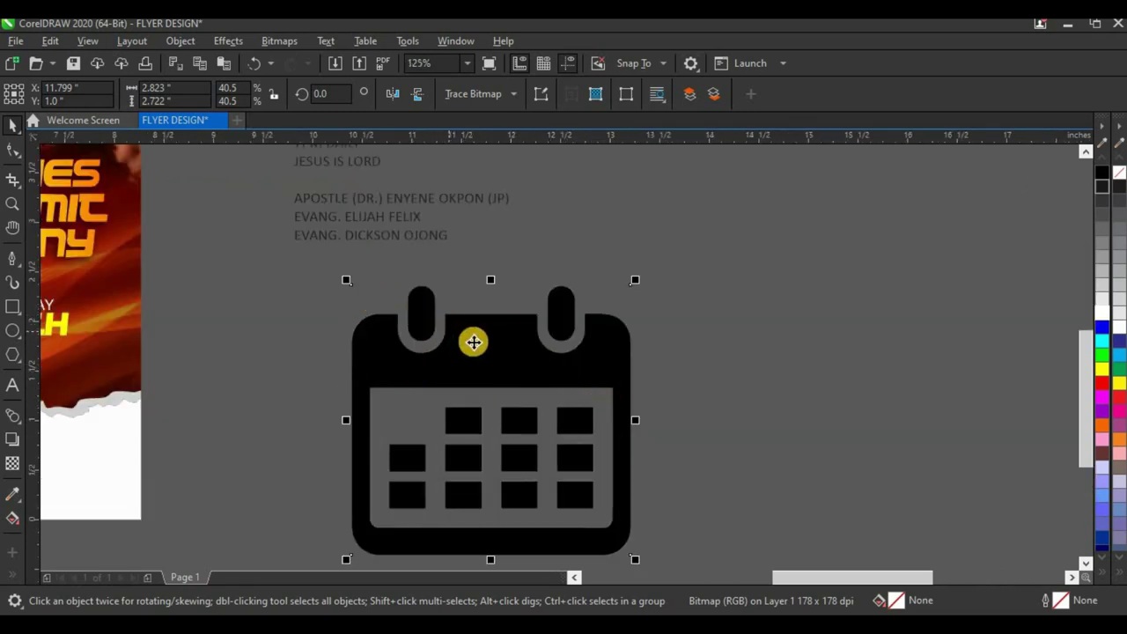
{"action": "double_click", "coordinate": [1108, 374]}
{"action": "left_click", "coordinate": [742, 115]}
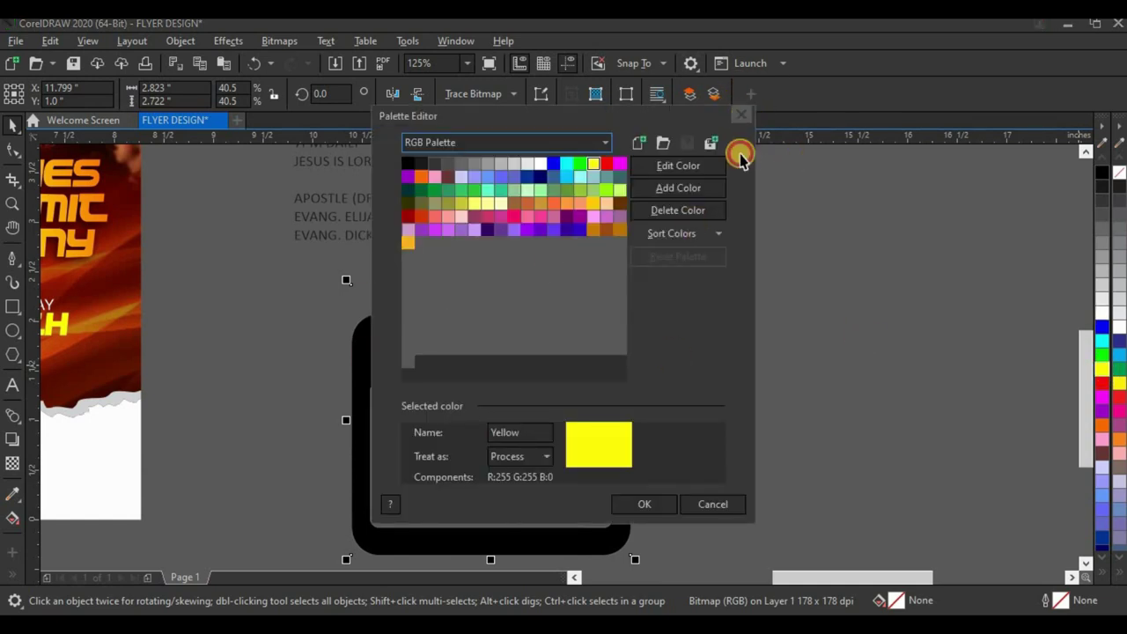
- Move the calendar bitmap closer to the flyer and enlarge it proportionally to about 3.28 in wide
{"action": "left_click_drag", "start_coordinate": [345, 324], "coordinate": [240, 298]}
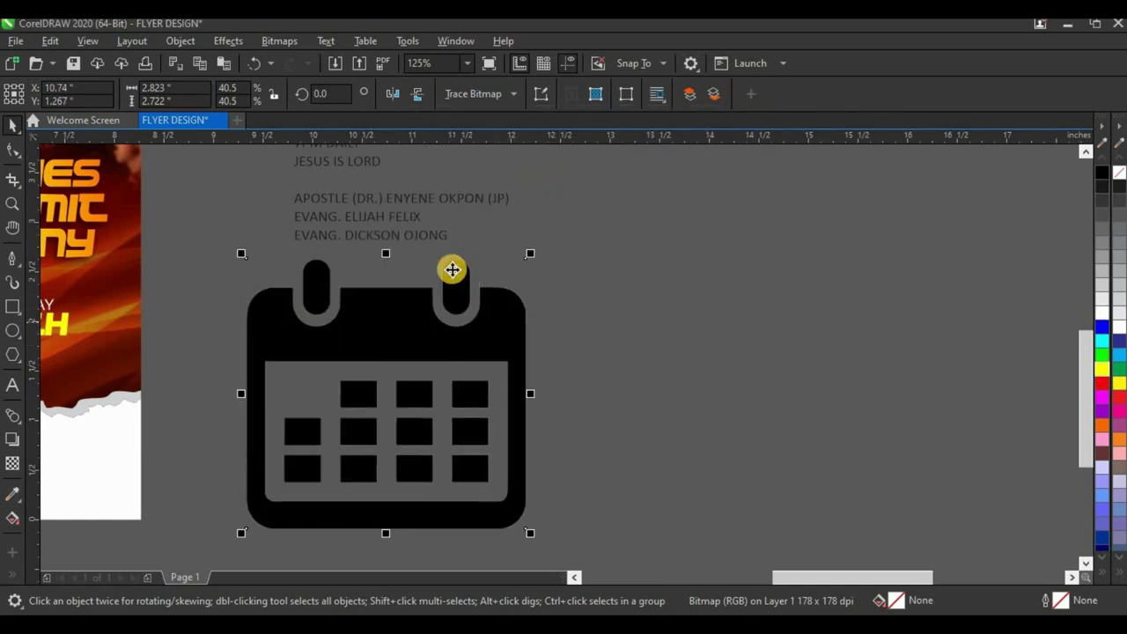
{"action": "left_click", "coordinate": [491, 94]}
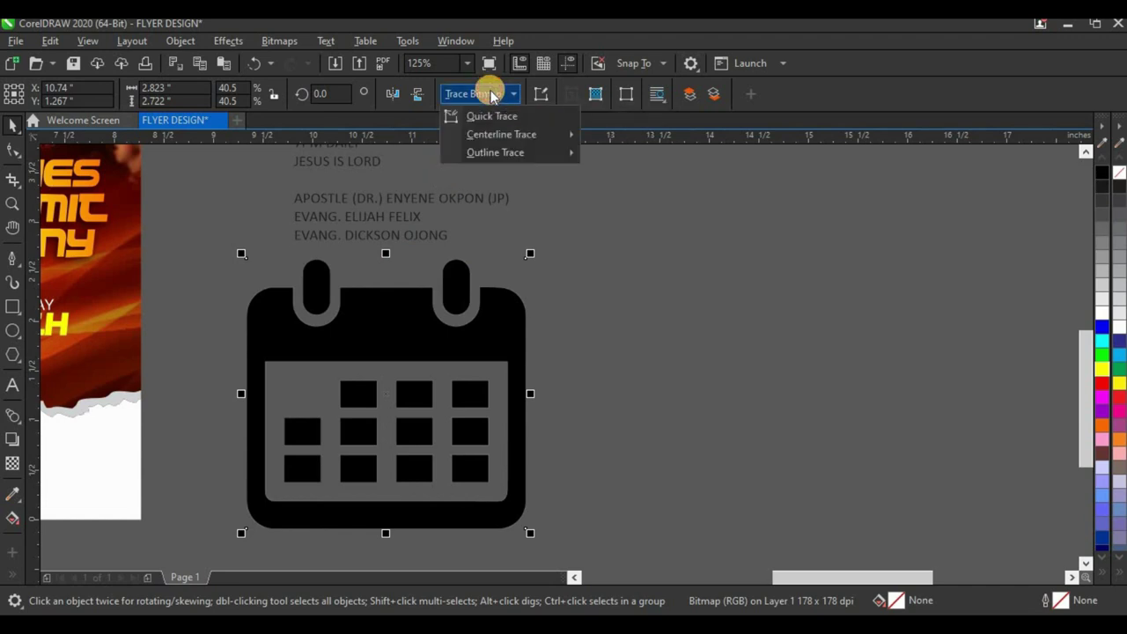
{"action": "left_click", "coordinate": [525, 231]}
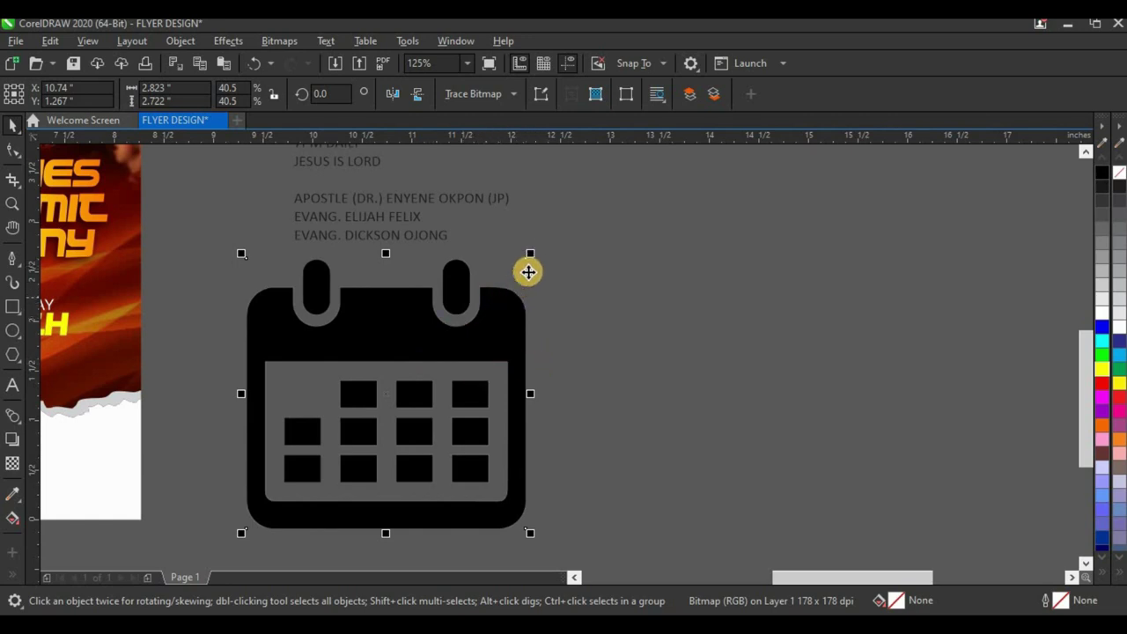
{"action": "left_click_drag", "start_coordinate": [533, 257], "coordinate": [630, 214]}
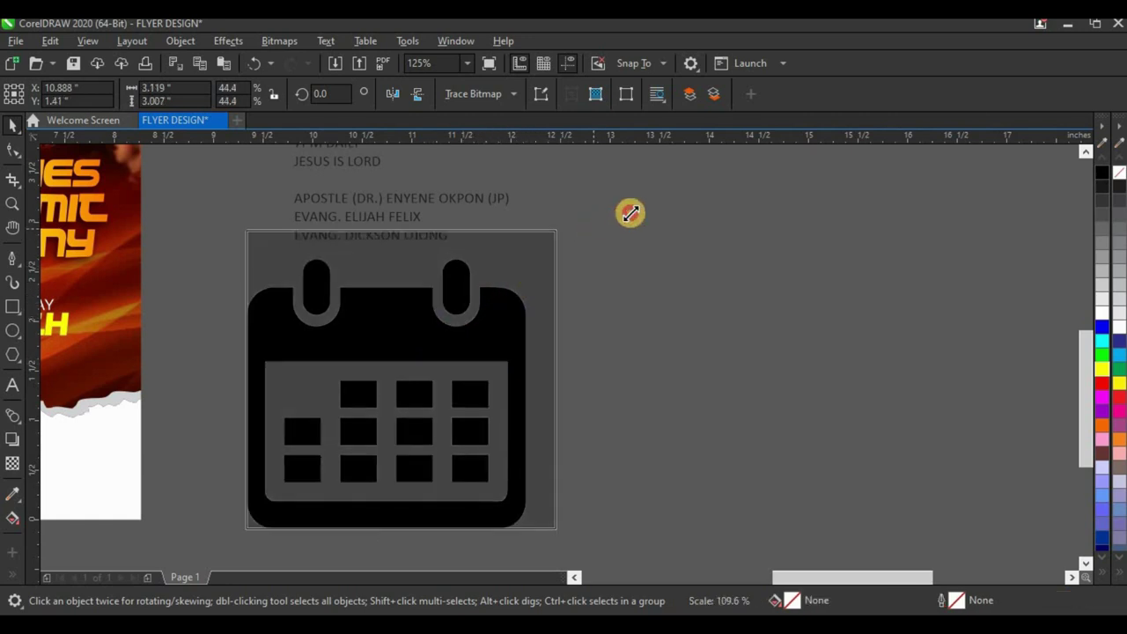
- Outline-trace the calendar bitmap as Line Art with the detail set to 100
{"action": "left_click", "coordinate": [491, 97]}
{"action": "mouse_move", "coordinate": [506, 156]}
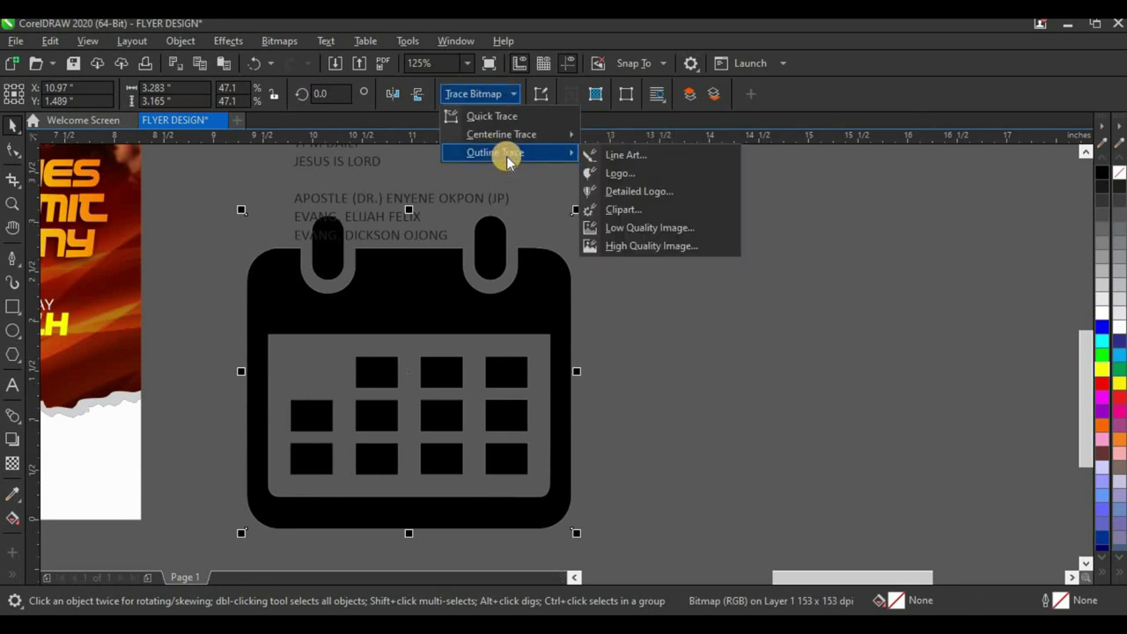
{"action": "left_click", "coordinate": [610, 157]}
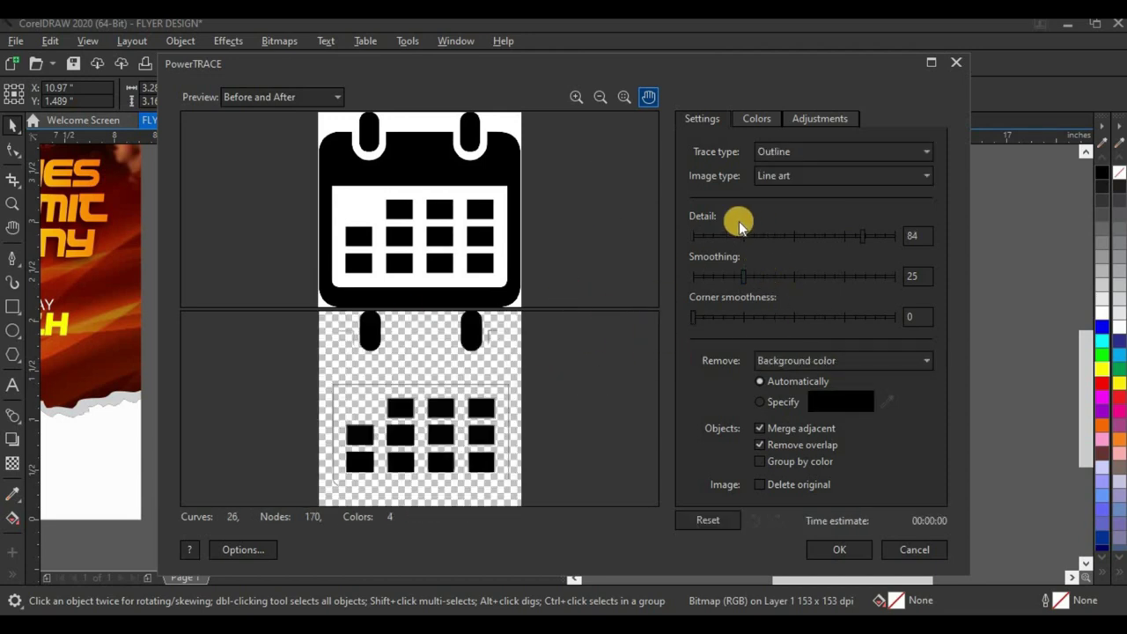
{"action": "left_click_drag", "start_coordinate": [864, 240], "coordinate": [906, 235]}
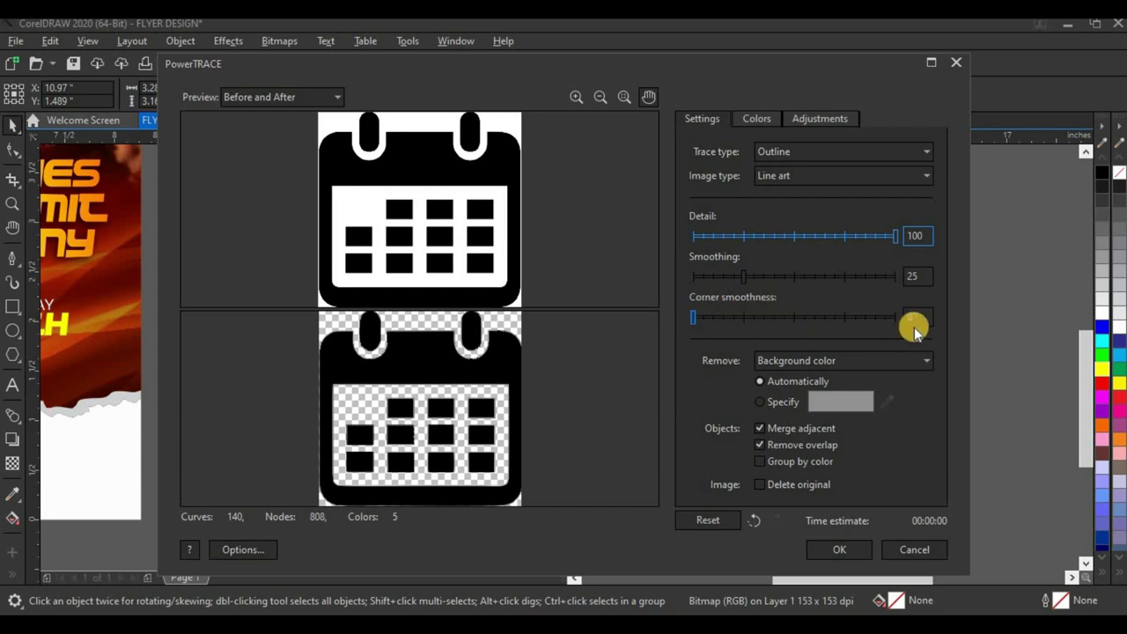
{"action": "left_click", "coordinate": [827, 550]}
- Separate the traced calendar from the original bitmap, delete the bitmap, and move the vector version into its place
{"action": "mouse_move", "coordinate": [434, 287]}
{"action": "left_mouse_down"}
{"action": "mouse_move", "coordinate": [809, 301]}
{"action": "mouse_move", "coordinate": [826, 282]}
{"action": "left_mouse_up"}
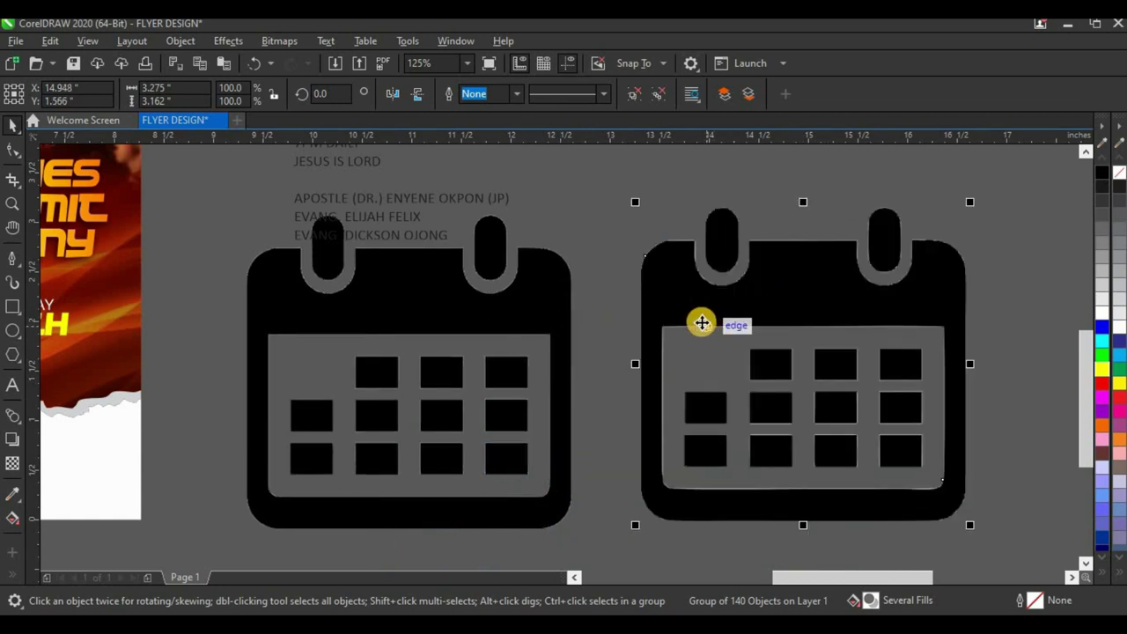
{"action": "left_click", "coordinate": [387, 292]}
{"action": "left_click", "coordinate": [785, 281]}
{"action": "left_click", "coordinate": [421, 291]}
{"action": "key", "text": "Delete"}
{"action": "left_click_drag", "start_coordinate": [728, 284], "coordinate": [430, 315]}
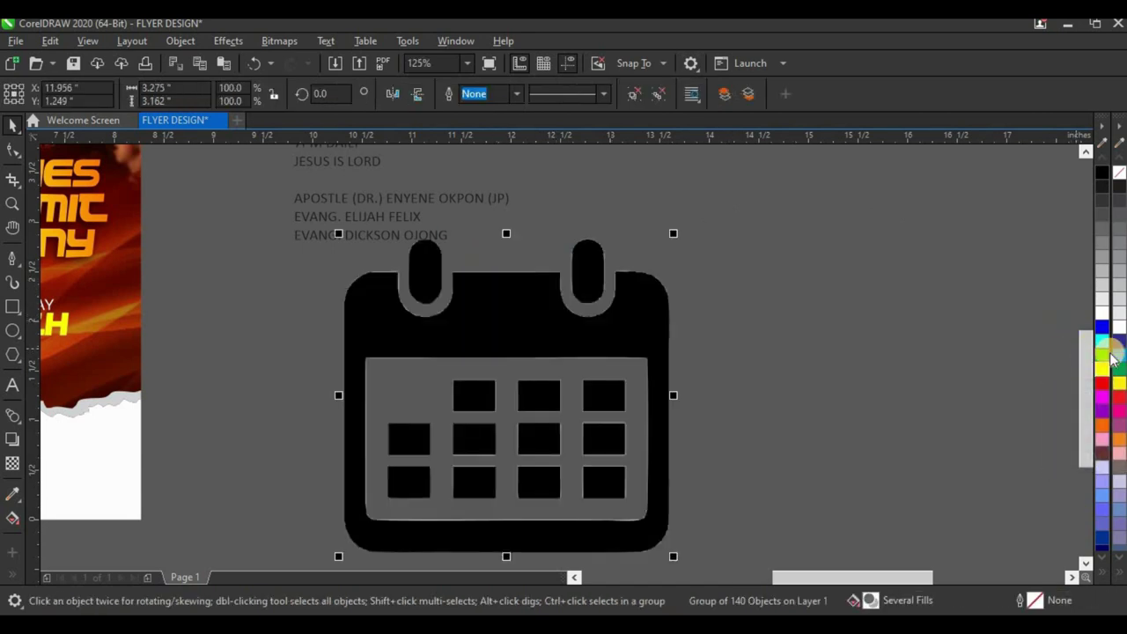
- Apply yellow to both the fill and outline of the traced calendar
{"action": "left_click", "coordinate": [1106, 370]}
{"action": "right_click", "coordinate": [1106, 370]}
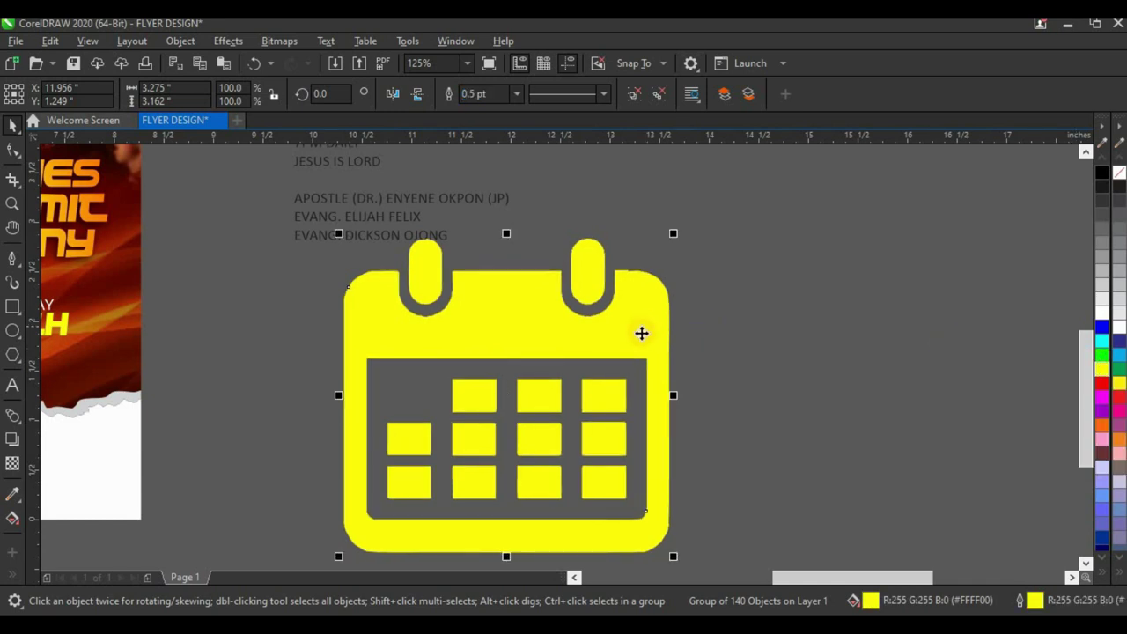
{"action": "scroll", "coordinate": [643, 331], "scroll_direction": "down", "scroll_amount": 2}
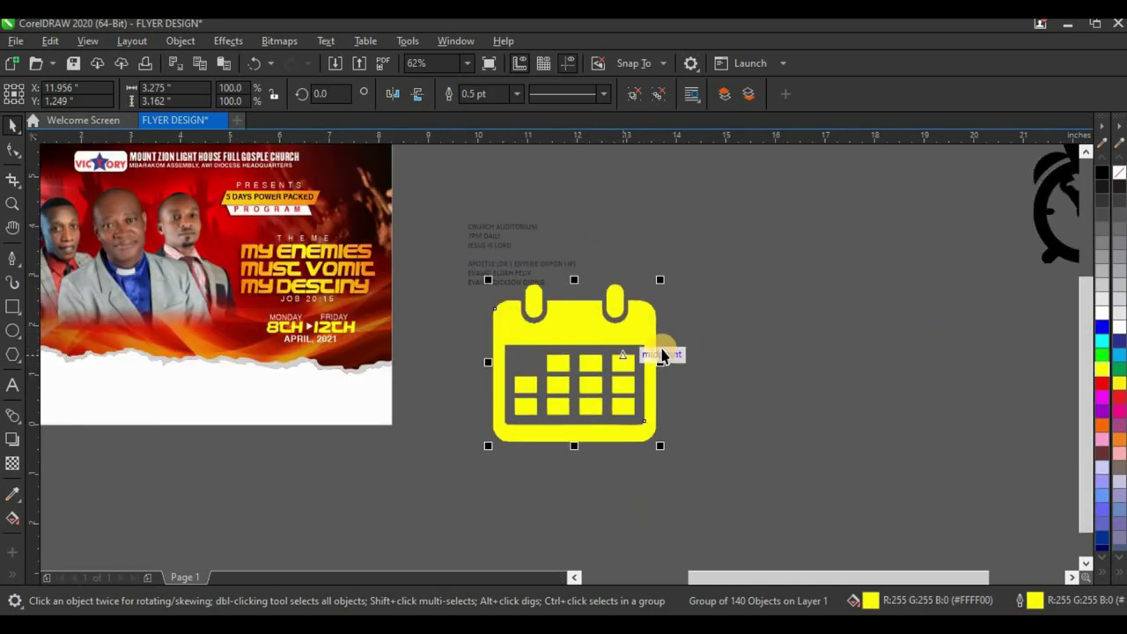
- Remove the calendar icon's outline, shrink it to about 0.36 in wide, and place it beside MONDAY 8TH on the flyer
{"action": "left_click_drag", "start_coordinate": [659, 280], "coordinate": [266, 338]}
{"action": "scroll", "coordinate": [256, 328], "scroll_direction": "up", "scroll_amount": 4}
{"action": "right_click", "coordinate": [1119, 173]}
{"action": "left_click_drag", "start_coordinate": [323, 223], "coordinate": [255, 278]}
{"action": "left_click_drag", "start_coordinate": [253, 348], "coordinate": [258, 352]}
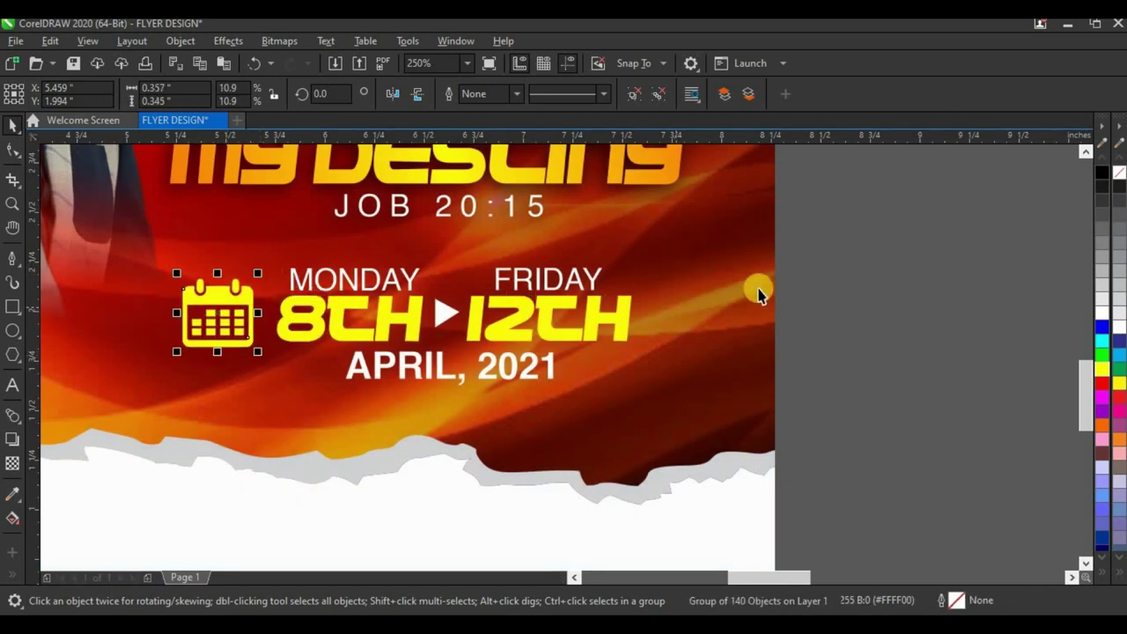
- Select the calendar icon together with the date group and shift both slightly right to sit beneath JOB 20:15
{"action": "left_click", "coordinate": [612, 381]}
{"action": "scroll", "coordinate": [606, 379], "scroll_direction": "down", "scroll_amount": 2}
{"action": "left_click_drag", "start_coordinate": [399, 413], "coordinate": [339, 428]}
{"action": "left_click_drag", "start_coordinate": [483, 361], "coordinate": [497, 366]}
{"action": "key", "text": "Right"}
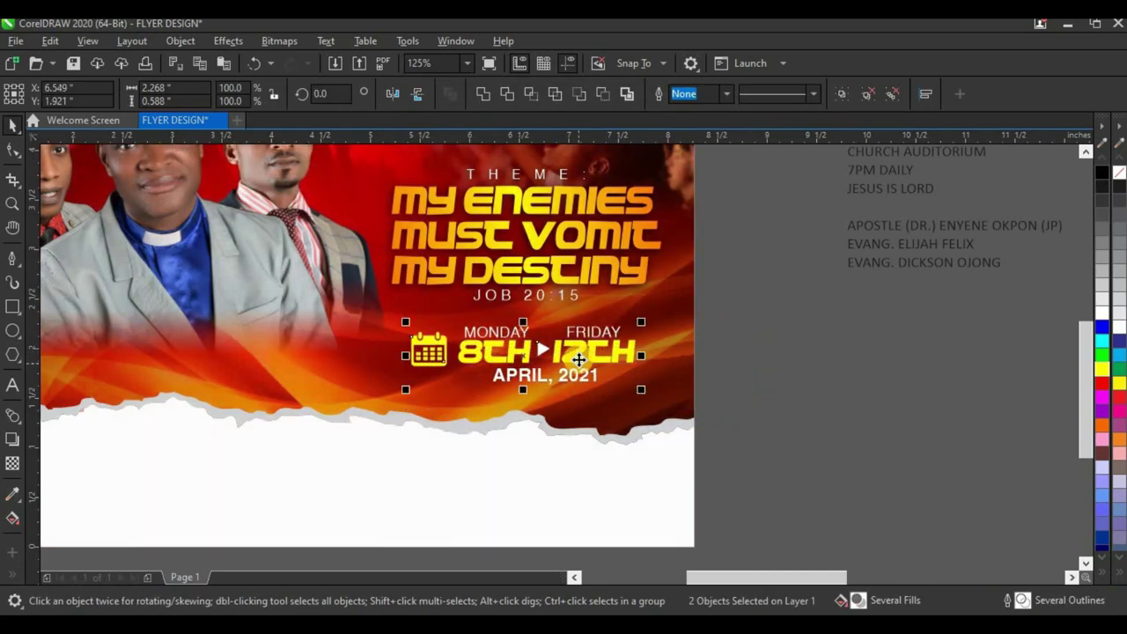
{"action": "left_click_drag", "start_coordinate": [579, 360], "coordinate": [580, 359]}
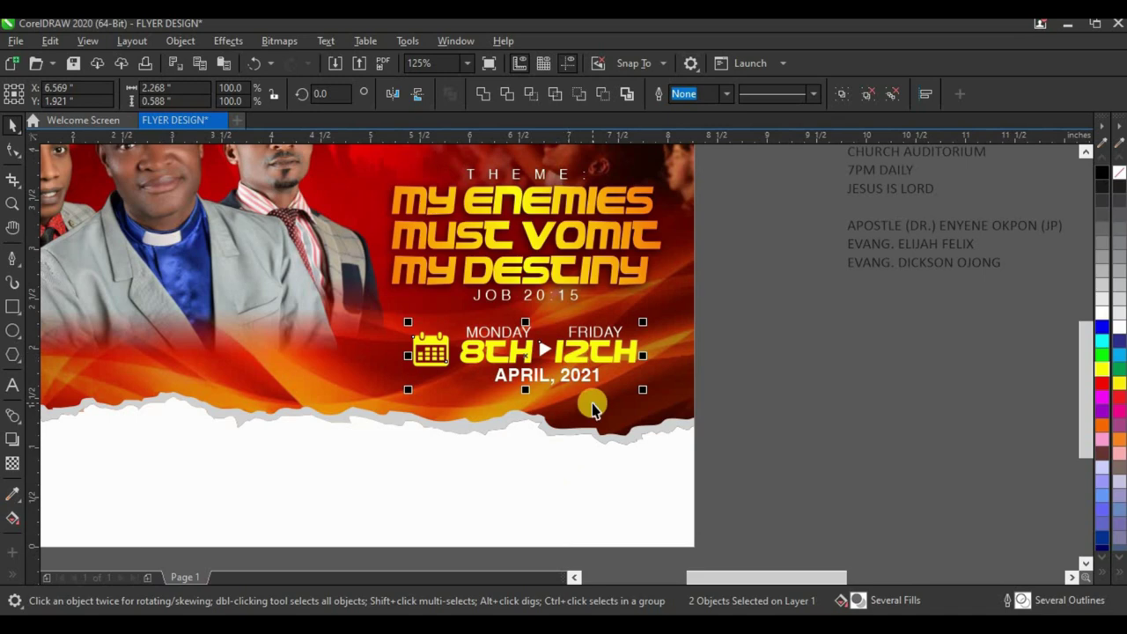
{"action": "scroll", "coordinate": [595, 407], "scroll_direction": "down", "scroll_amount": 2}
{"action": "left_click", "coordinate": [721, 399]}
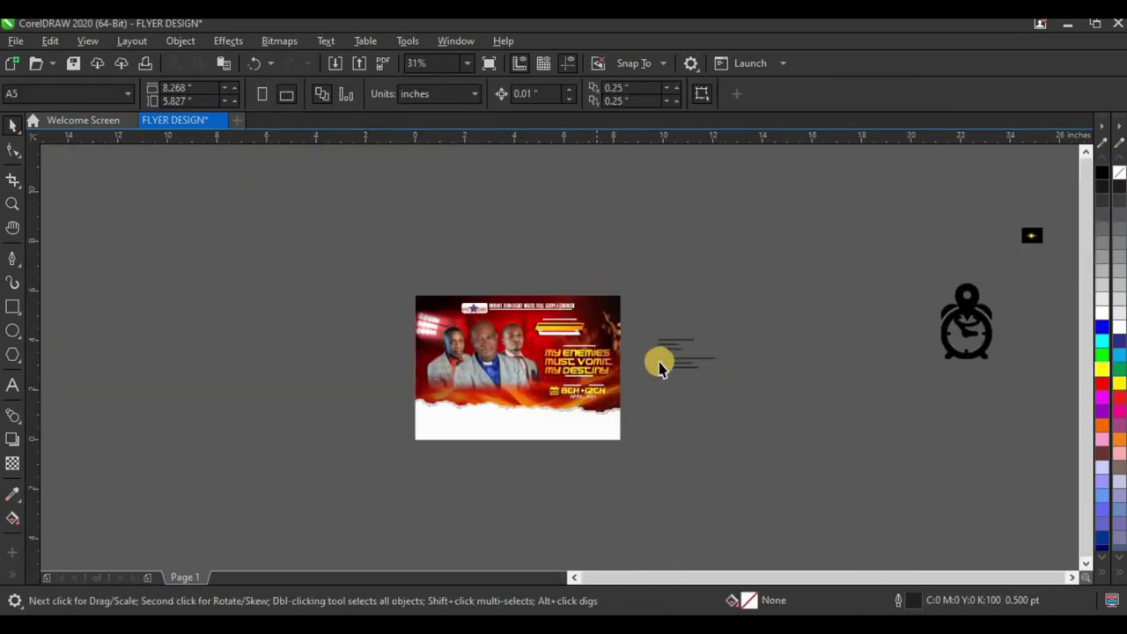
- Bring the alarm clock and location pin bitmaps below the flyer and set them side by side
{"action": "scroll", "coordinate": [660, 362], "scroll_direction": "up", "scroll_amount": 2}
{"action": "scroll", "coordinate": [508, 331], "scroll_direction": "down", "scroll_amount": 2}
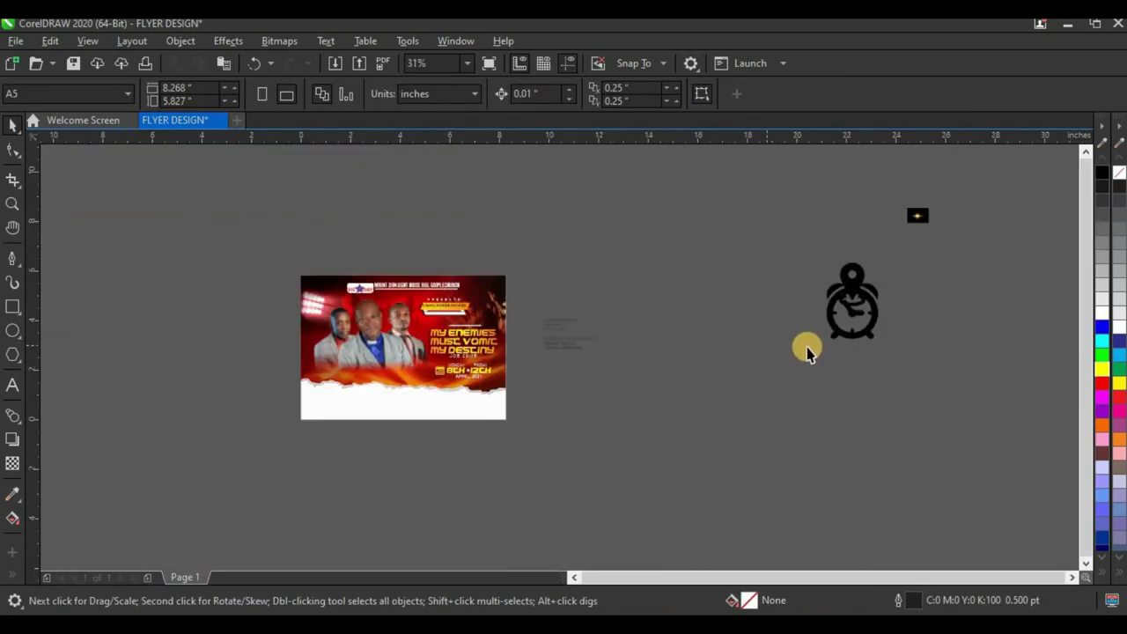
{"action": "left_click_drag", "start_coordinate": [851, 315], "coordinate": [644, 470]}
{"action": "left_click_drag", "start_coordinate": [852, 283], "coordinate": [441, 458]}
{"action": "left_click_drag", "start_coordinate": [624, 451], "coordinate": [492, 452]}
{"action": "scroll", "coordinate": [489, 455], "scroll_direction": "up", "scroll_amount": 4}
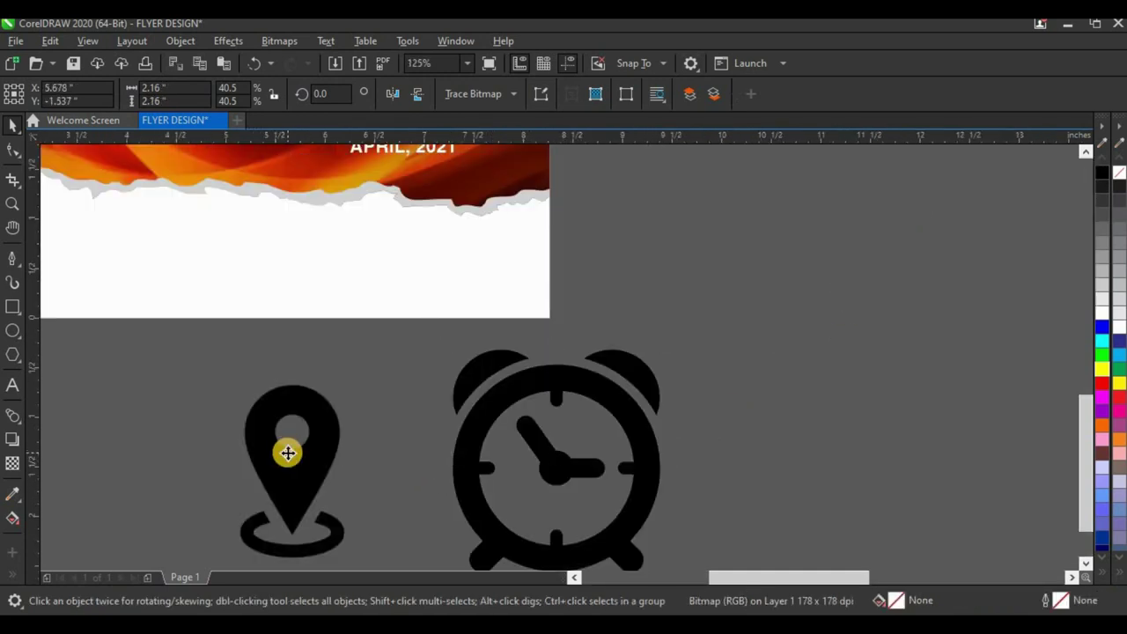
- Outline-trace the location pin bitmap as Line Art with the default trace settings
{"action": "left_click", "coordinate": [288, 453]}
{"action": "left_click", "coordinate": [474, 96]}
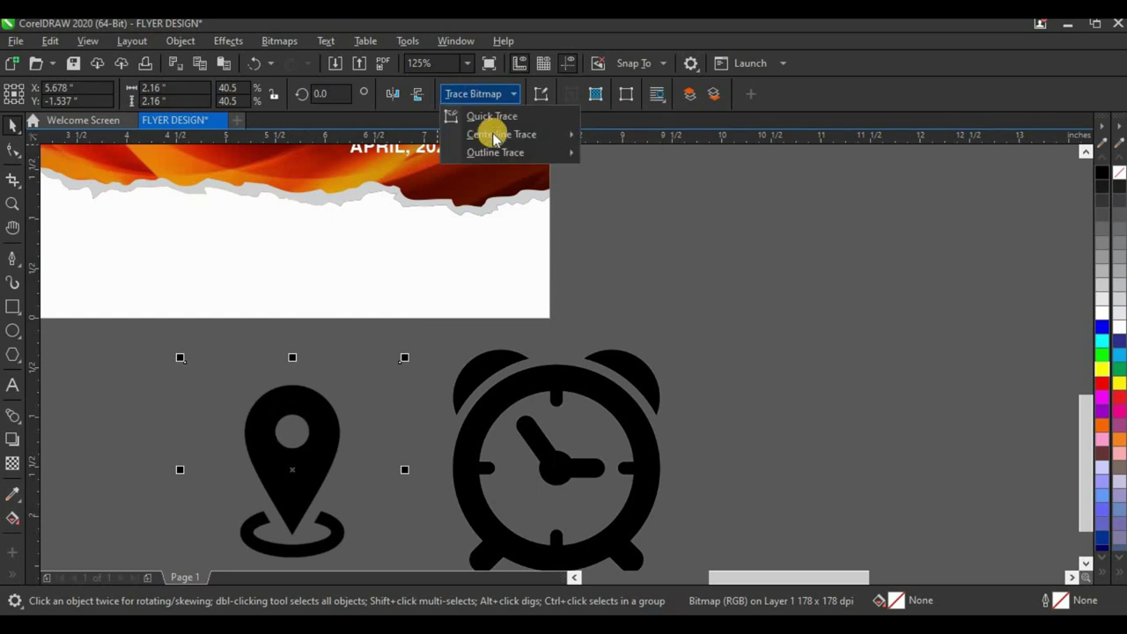
{"action": "mouse_move", "coordinate": [507, 159]}
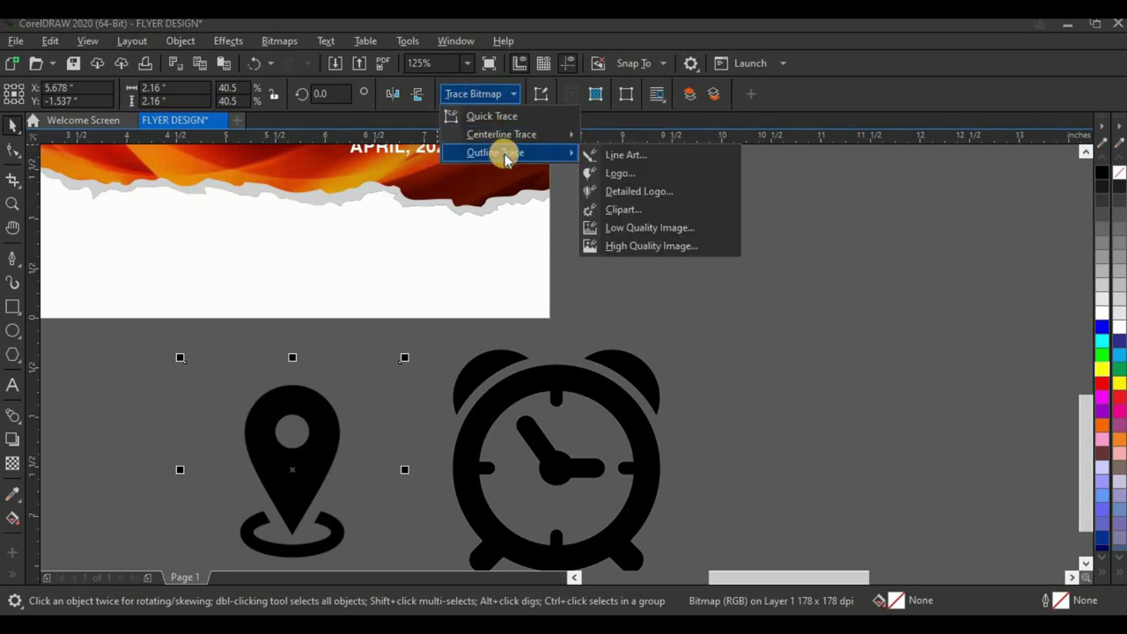
{"action": "left_click", "coordinate": [649, 157]}
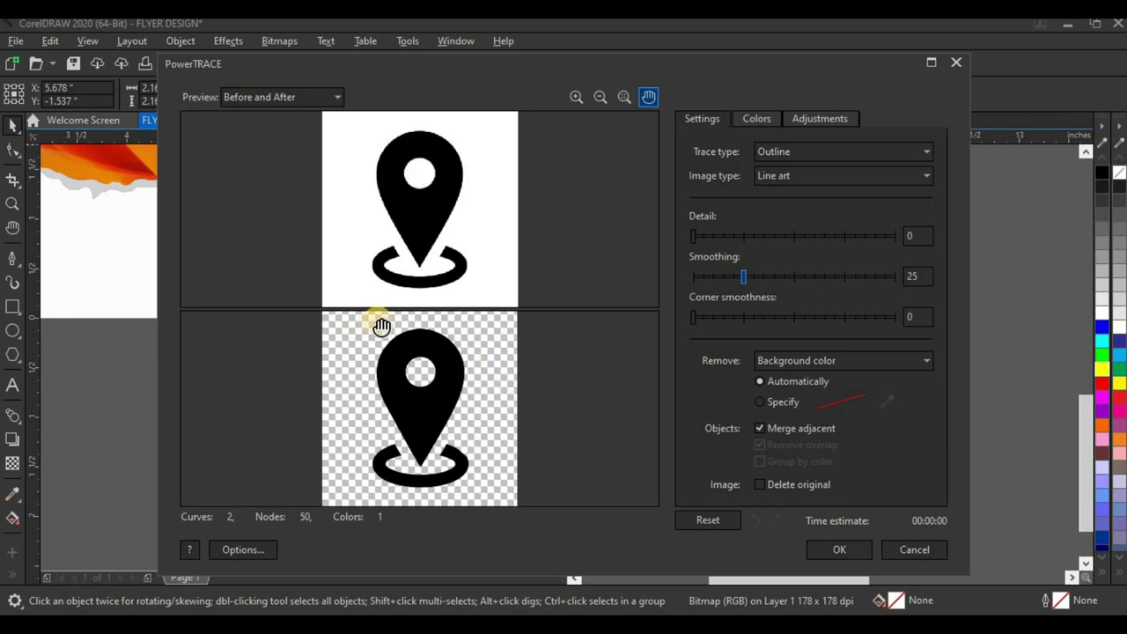
{"action": "left_click", "coordinate": [841, 549]}
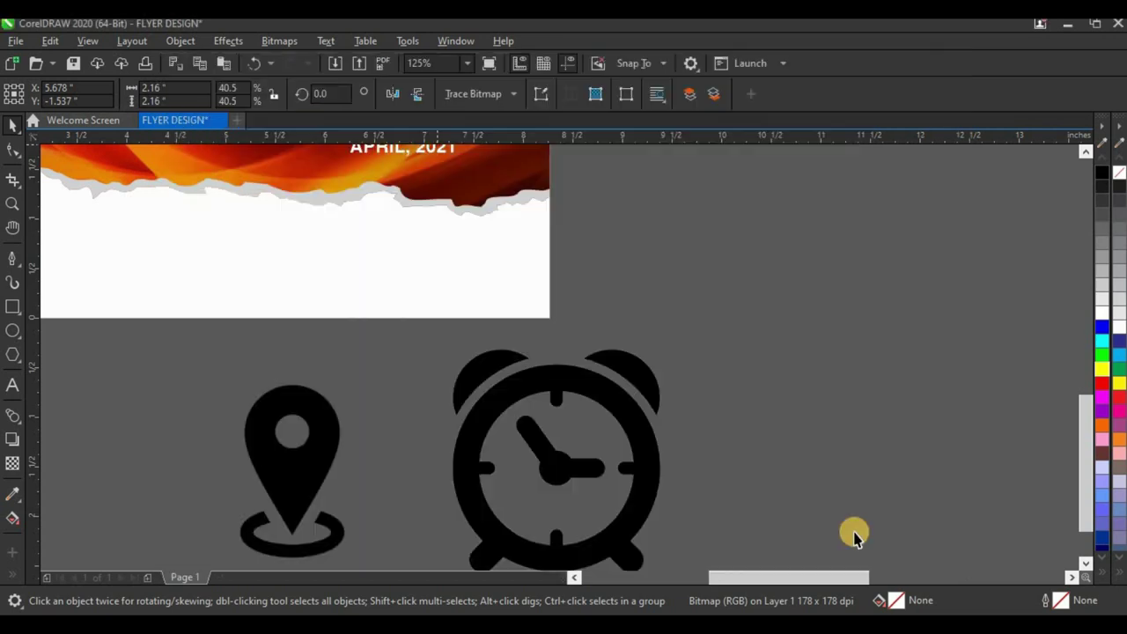
- Move the traced location pin off the original bitmap and delete that bitmap
{"action": "scroll", "coordinate": [563, 358], "scroll_direction": "down", "scroll_amount": 2}
{"action": "left_click_drag", "start_coordinate": [419, 401], "coordinate": [312, 400]}
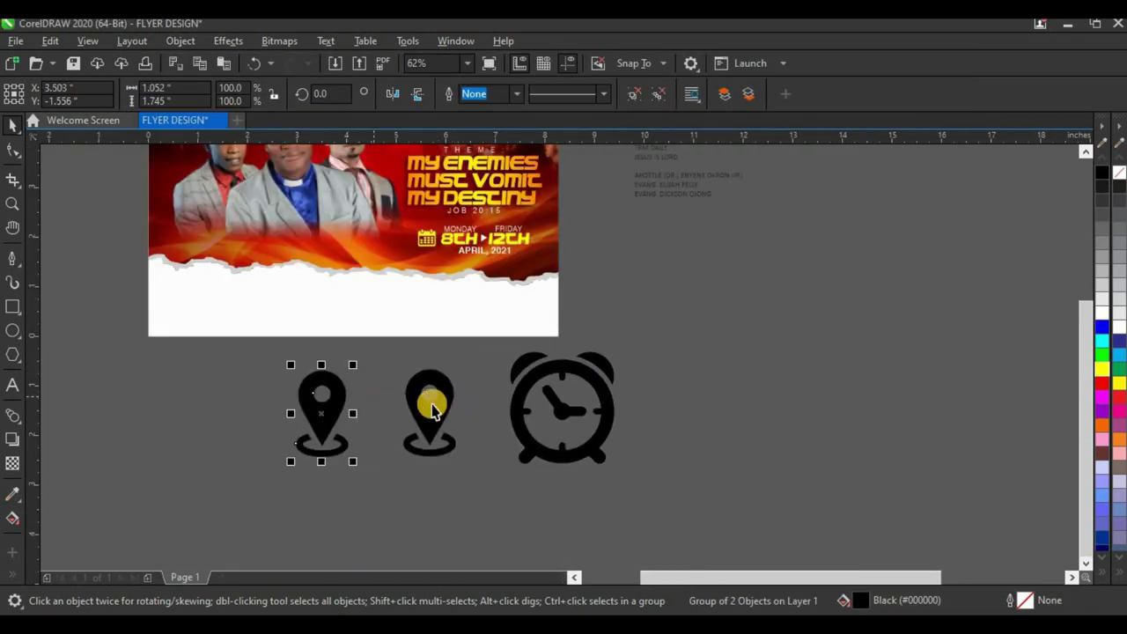
{"action": "left_click", "coordinate": [433, 404]}
{"action": "mouse_move", "coordinate": [432, 404]}
{"action": "left_mouse_down"}
{"action": "mouse_move", "coordinate": [304, 408]}
{"action": "mouse_move", "coordinate": [320, 403]}
{"action": "left_mouse_up"}
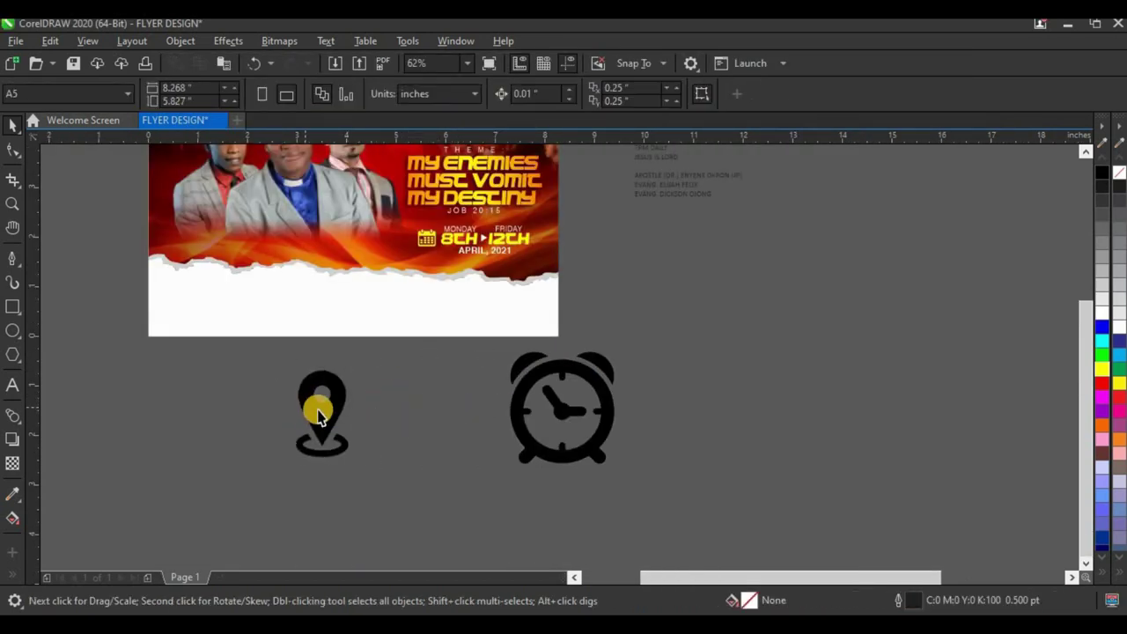
{"action": "left_click", "coordinate": [320, 402]}
- Move the alarm clock bitmap nearer the pin and outline-trace it as Line Art with the default settings
{"action": "mouse_move", "coordinate": [554, 402]}
{"action": "left_mouse_down"}
{"action": "mouse_move", "coordinate": [478, 415]}
{"action": "mouse_move", "coordinate": [452, 405]}
{"action": "left_mouse_up"}
{"action": "scroll", "coordinate": [570, 407], "scroll_direction": "up", "scroll_amount": 2}
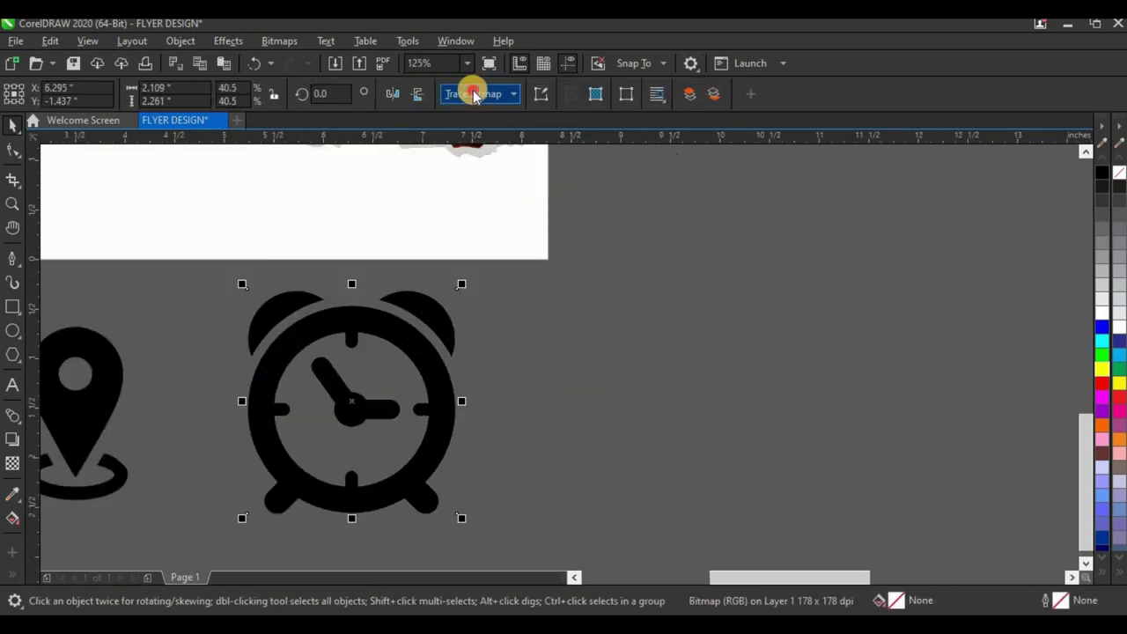
{"action": "left_click", "coordinate": [474, 95]}
{"action": "mouse_move", "coordinate": [506, 153]}
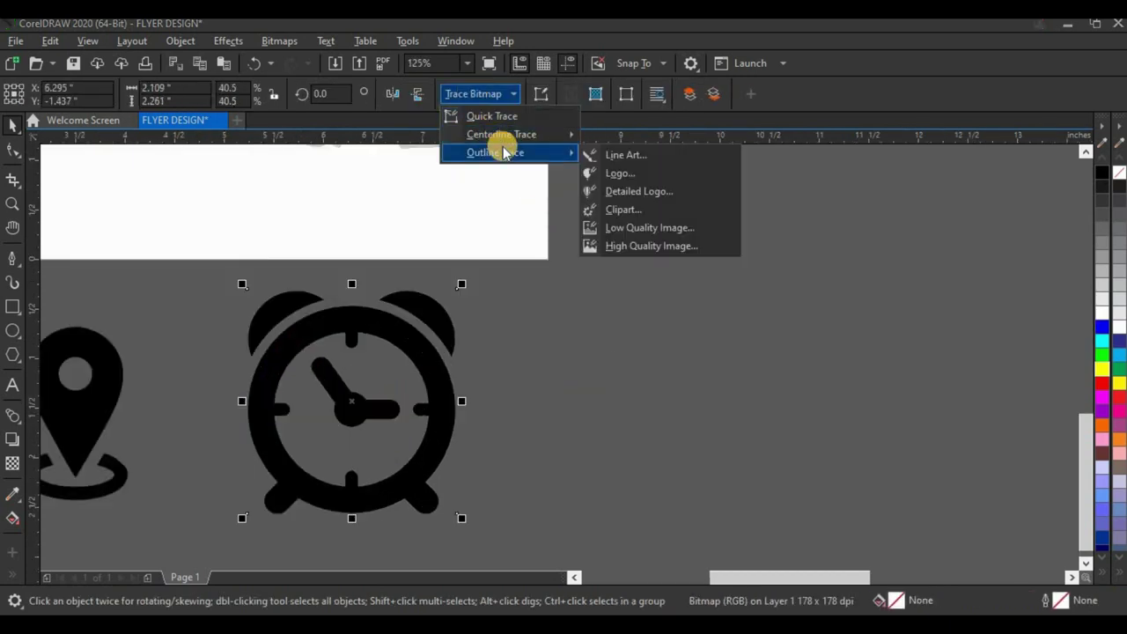
{"action": "left_click", "coordinate": [680, 157]}
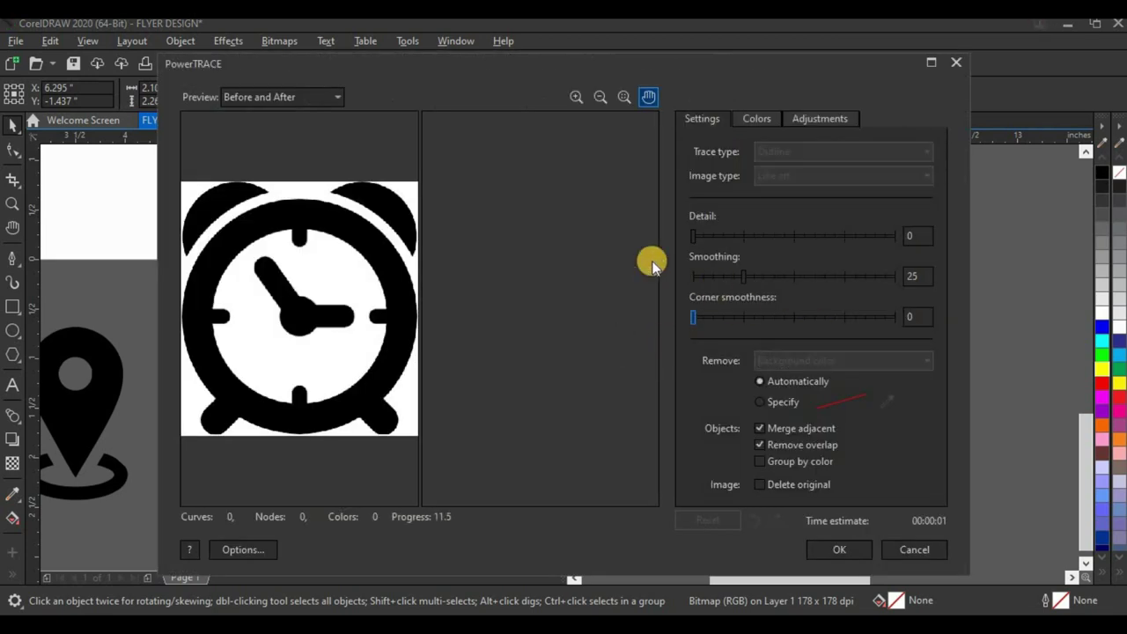
{"action": "left_click", "coordinate": [839, 547]}
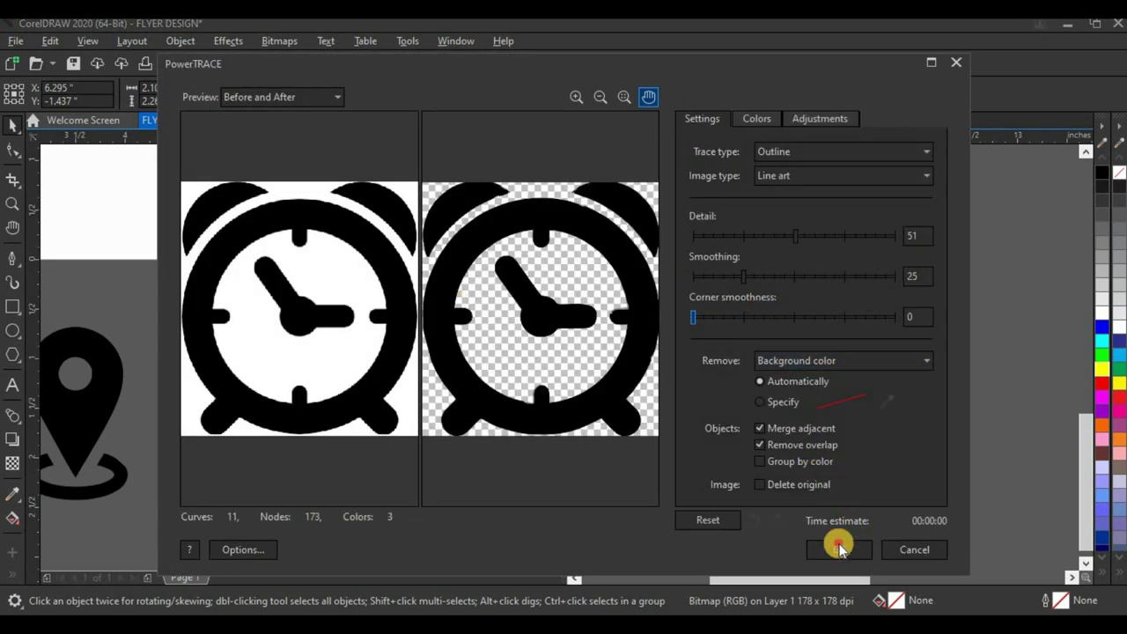
- Move the traced alarm clock to the right of the original bitmap and delete that bitmap
{"action": "left_click_drag", "start_coordinate": [410, 416], "coordinate": [671, 421]}
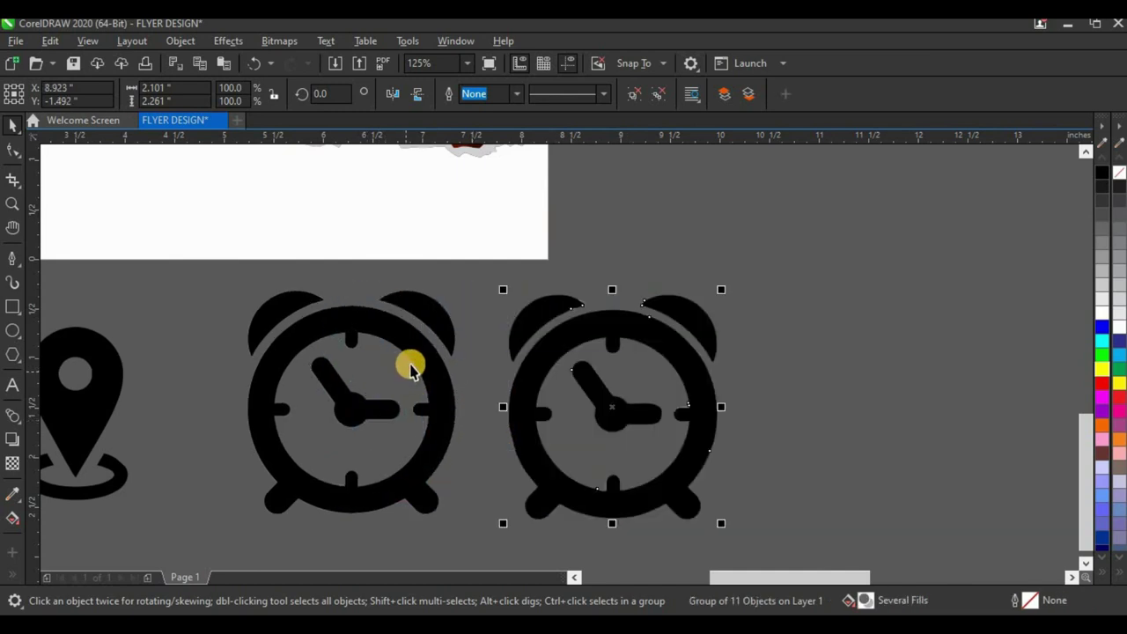
{"action": "left_click", "coordinate": [410, 370]}
{"action": "key", "text": "Delete"}
{"action": "scroll", "coordinate": [528, 370], "scroll_direction": "down", "scroll_amount": 2}
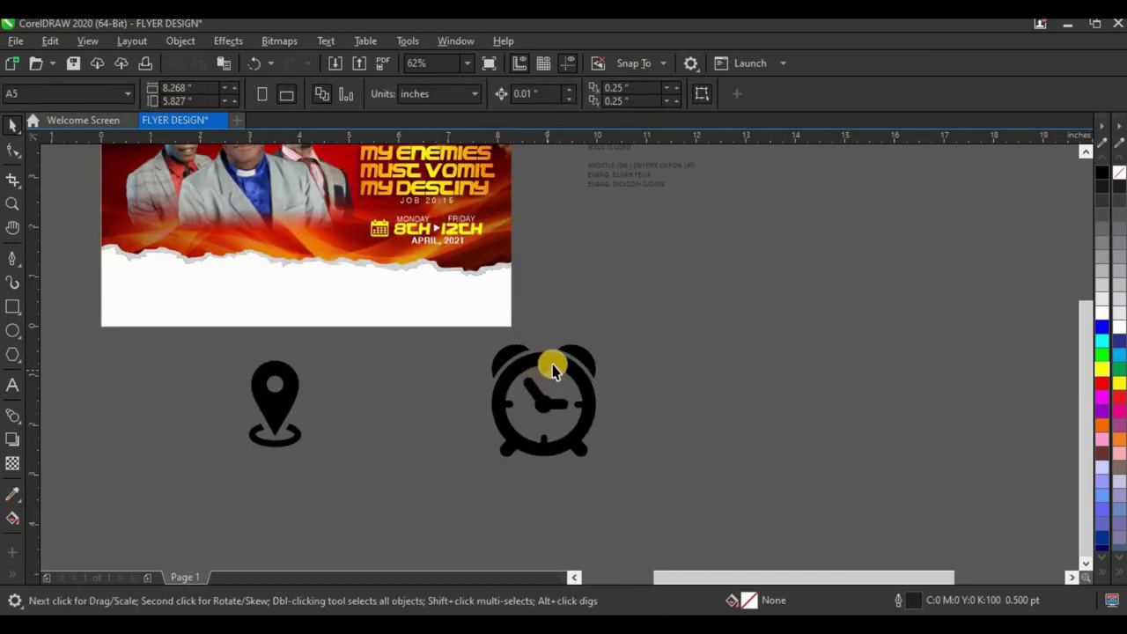
- Fill the location pin with red, shrink it to about 0.31 in wide, and place it in the flyer's lower-left white area
{"action": "left_click_drag", "start_coordinate": [277, 397], "coordinate": [124, 248]}
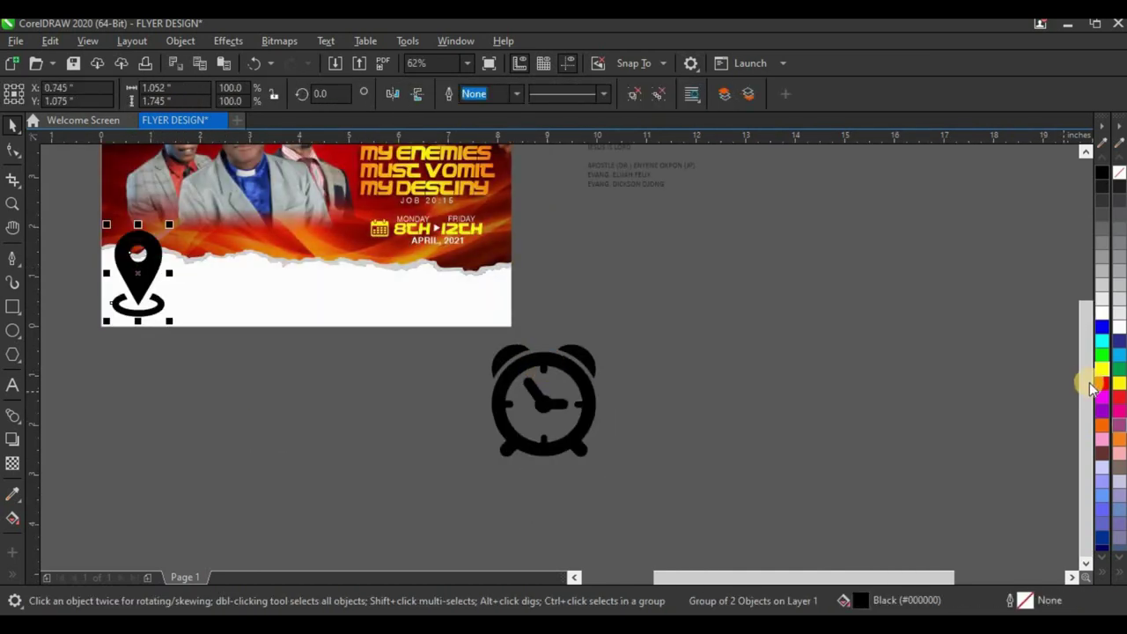
{"action": "left_click", "coordinate": [1102, 382]}
{"action": "scroll", "coordinate": [255, 247], "scroll_direction": "up", "scroll_amount": 2}
{"action": "left_click_drag", "start_coordinate": [278, 230], "coordinate": [220, 365]}
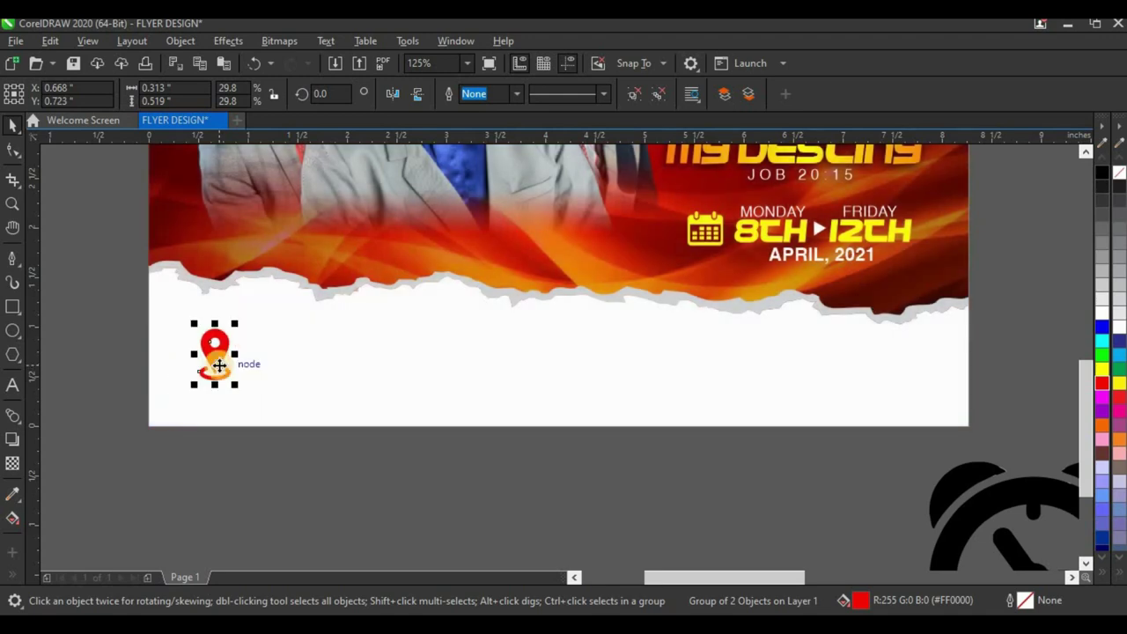
{"action": "scroll", "coordinate": [261, 361], "scroll_direction": "down", "scroll_amount": 2}
{"action": "left_click", "coordinate": [485, 538]}
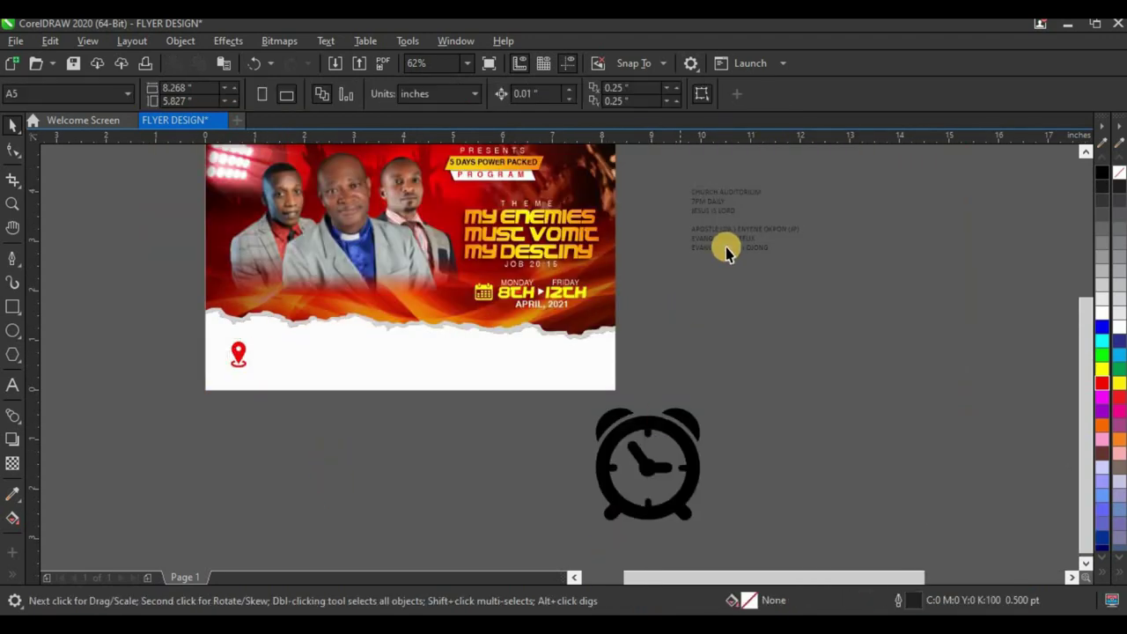
- Copy CHURCH AUDITORIUM from the information text beside the flyer and delete it from that text
{"action": "scroll", "coordinate": [751, 196], "scroll_direction": "up", "scroll_amount": 2}
{"action": "double_click", "coordinate": [732, 195]}
{"action": "left_click_drag", "start_coordinate": [770, 192], "coordinate": [620, 193]}
{"action": "key", "text": "ctrl+c"}
{"action": "key", "text": "BackSpace"}
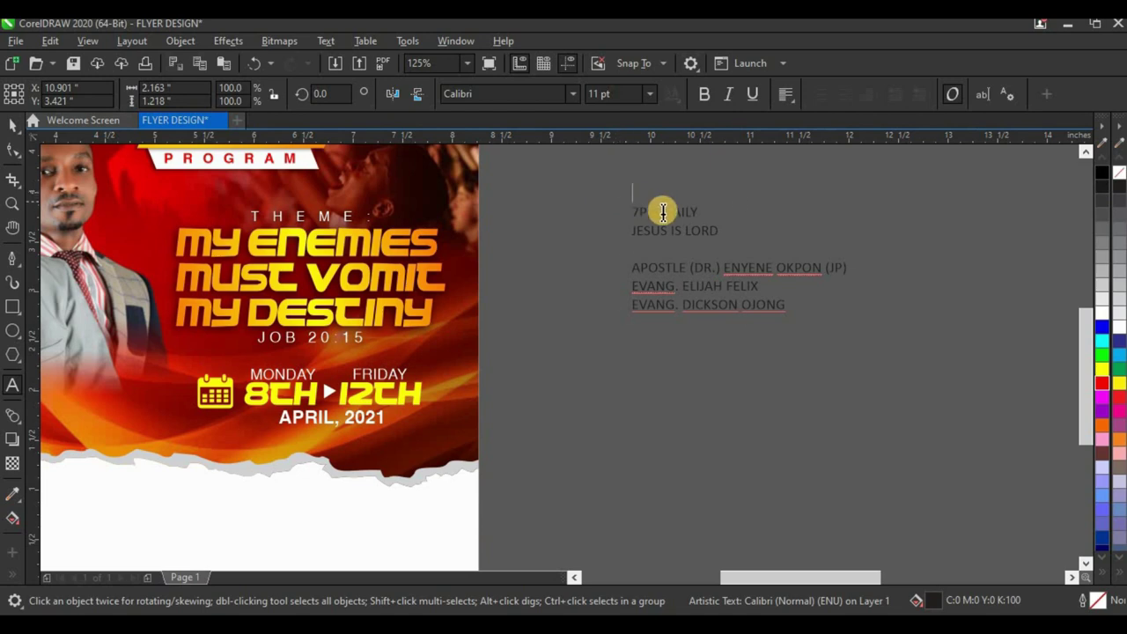
- Paste CHURCH AUDITORIUM as separate artistic text to the right of the red location pin
{"action": "scroll", "coordinate": [211, 414], "scroll_direction": "down", "scroll_amount": 2}
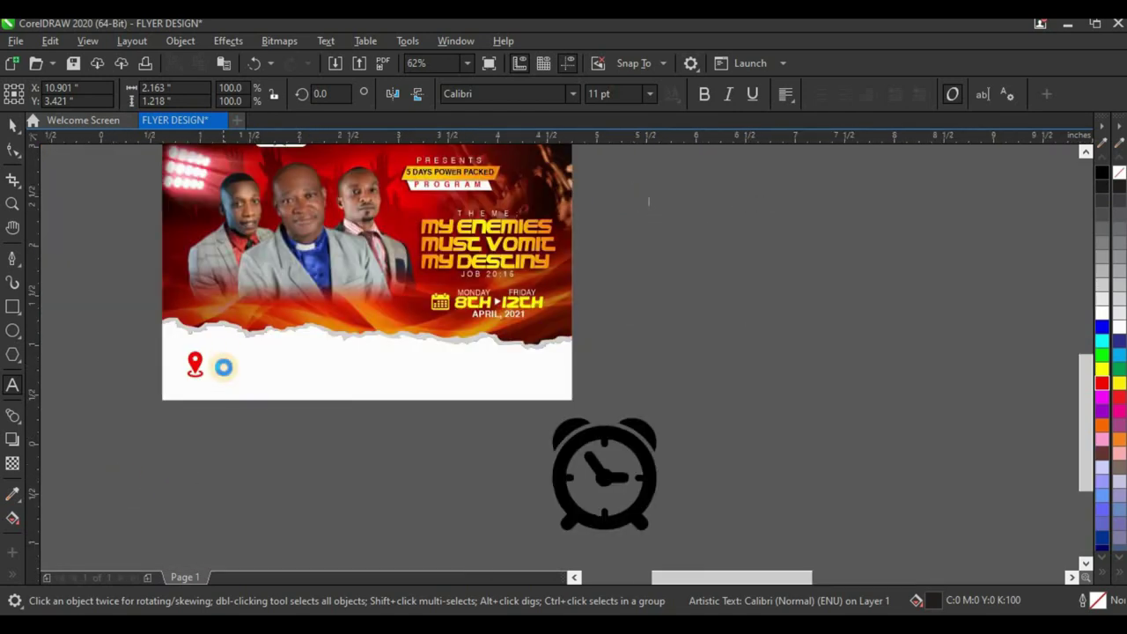
{"action": "scroll", "coordinate": [221, 367], "scroll_direction": "up", "scroll_amount": 2}
{"action": "left_click", "coordinate": [222, 364]}
{"action": "key", "text": "ctrl+v"}
{"action": "scroll", "coordinate": [297, 368], "scroll_direction": "up", "scroll_amount": 1}
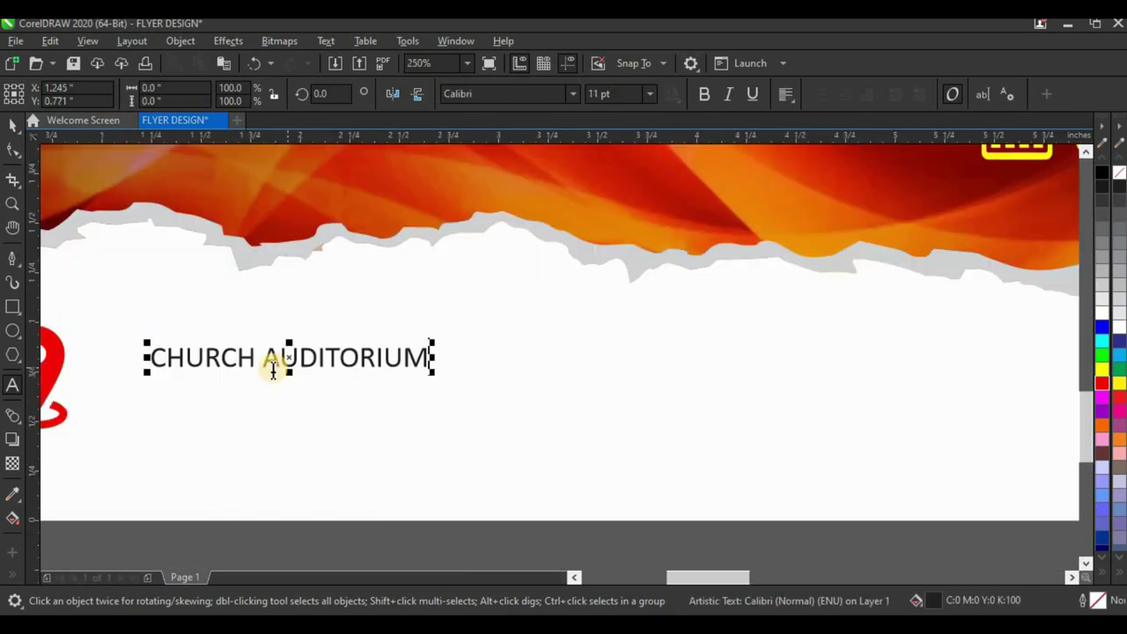
- Break CHURCH AUDITORIUM onto two lines and set the text in bold Helvetica
{"action": "key", "text": "Return"}
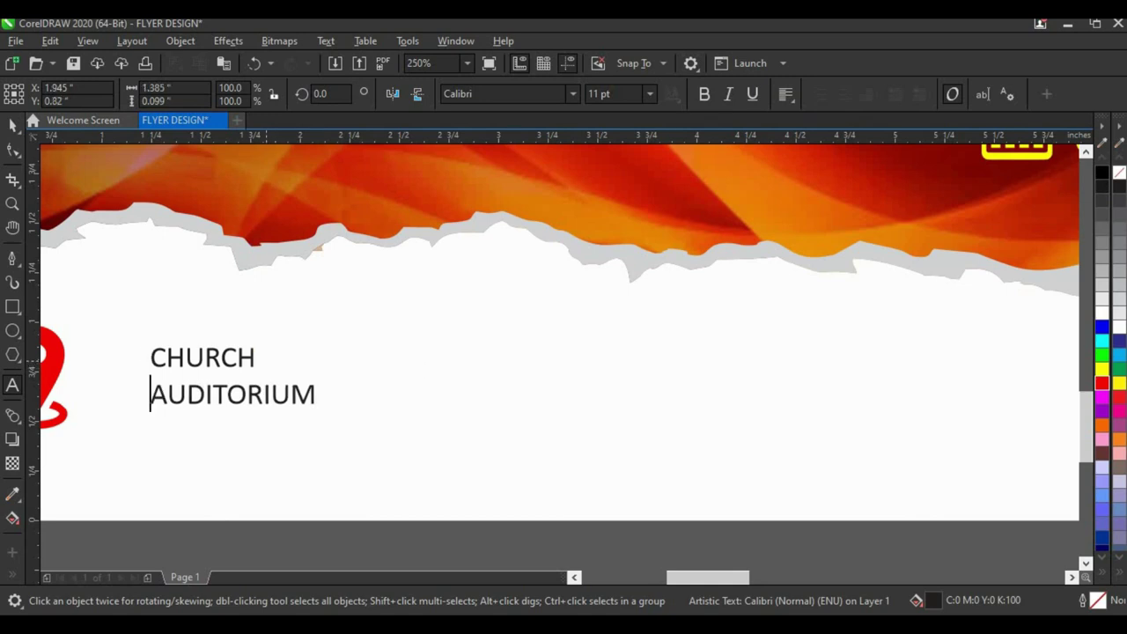
{"action": "left_click", "coordinate": [12, 123]}
{"action": "left_click", "coordinate": [496, 94]}
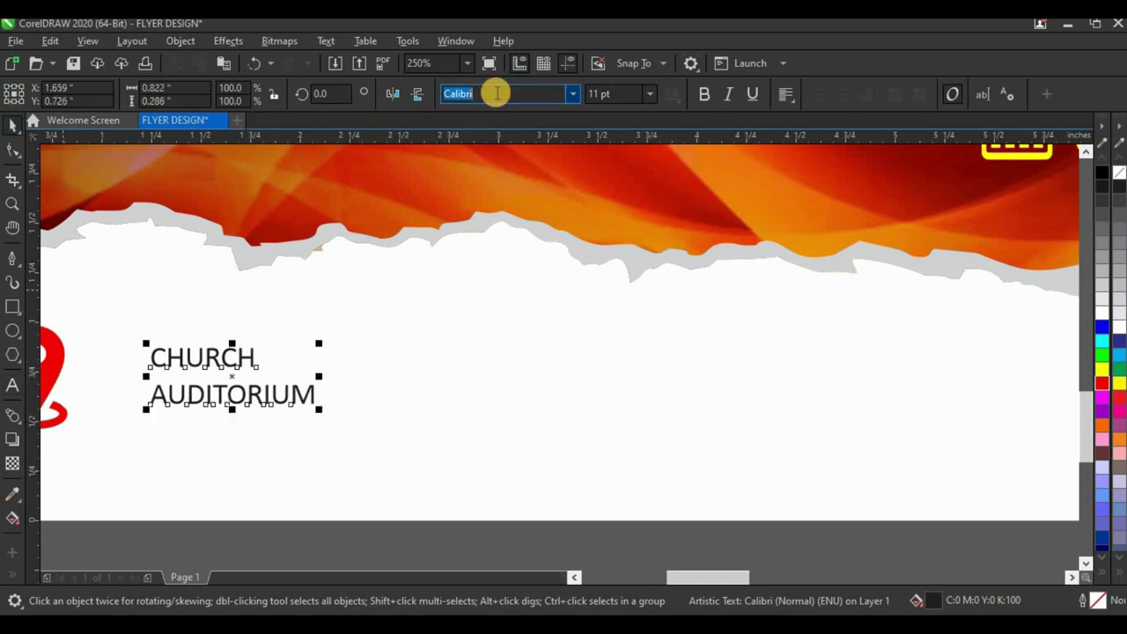
{"action": "type", "text": "Helvetica"}
{"action": "key", "text": "Return"}
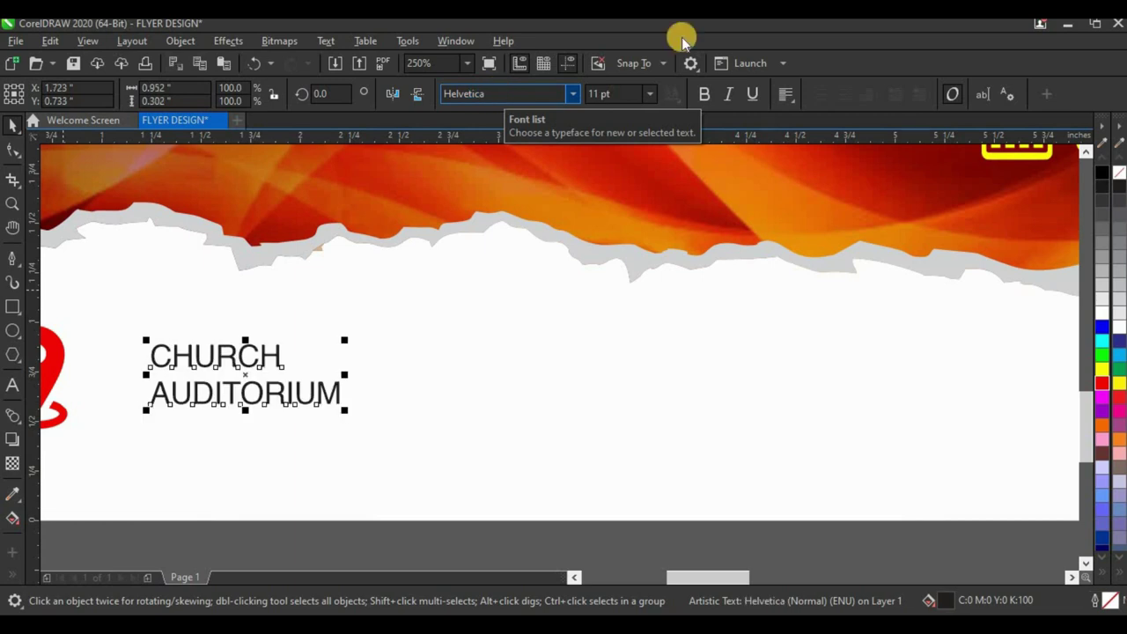
{"action": "left_click", "coordinate": [705, 95]}
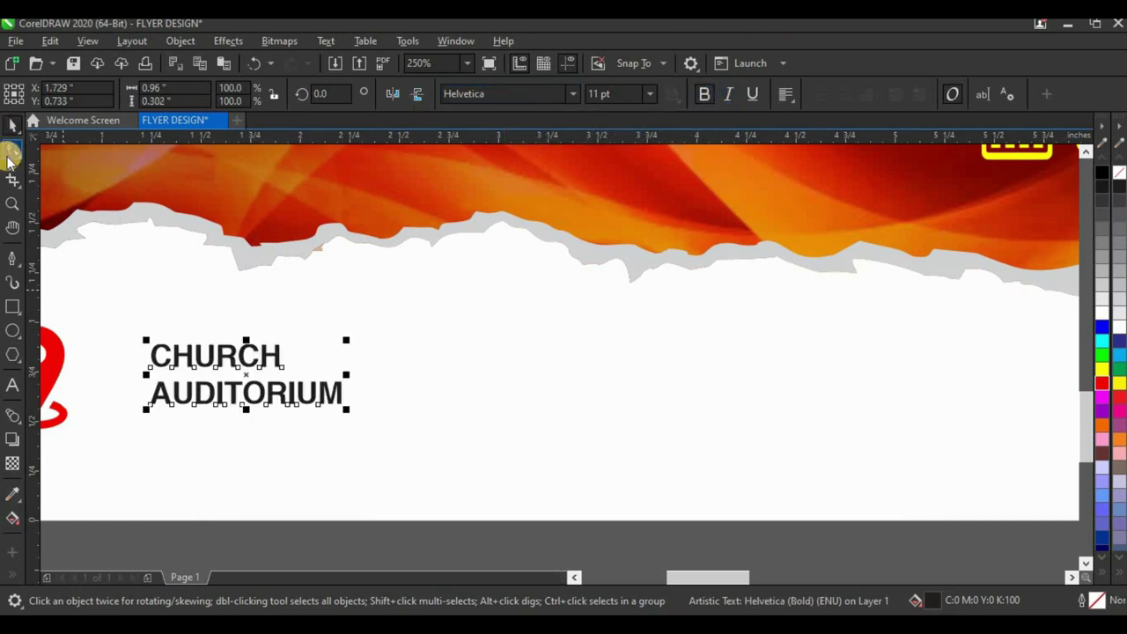
- Move CHURCH AUDITORIUM closer to the red location pin and enlarge it to about 16 pt, about 1.4 in wide
{"action": "left_click", "coordinate": [10, 152]}
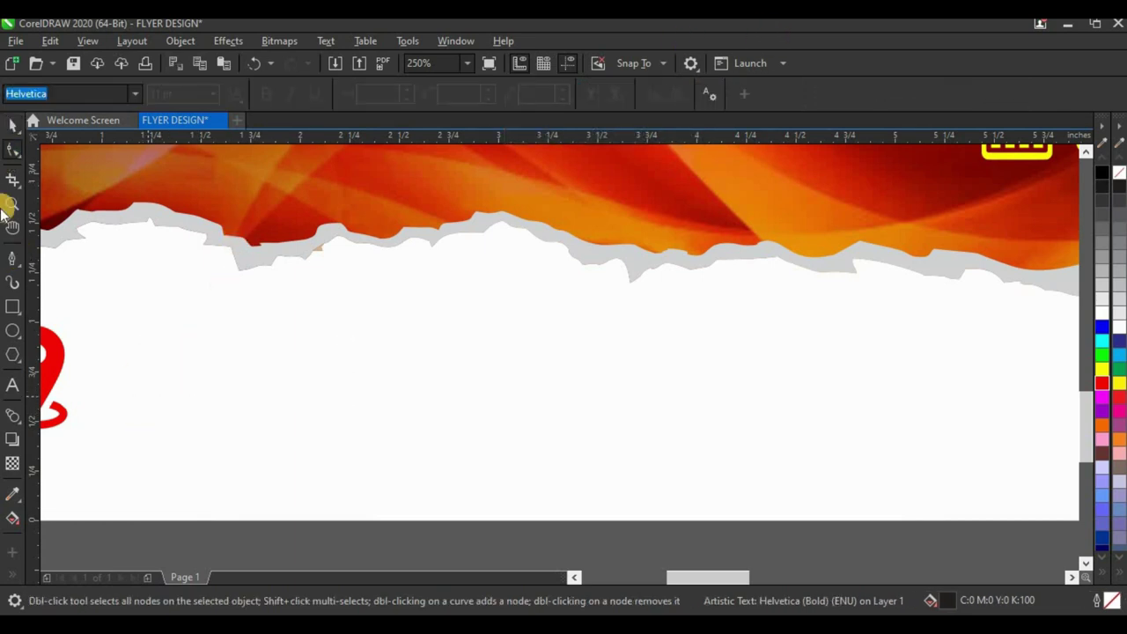
{"action": "left_click", "coordinate": [12, 125]}
{"action": "left_click_drag", "start_coordinate": [167, 382], "coordinate": [123, 389]}
{"action": "left_click_drag", "start_coordinate": [290, 397], "coordinate": [379, 425]}
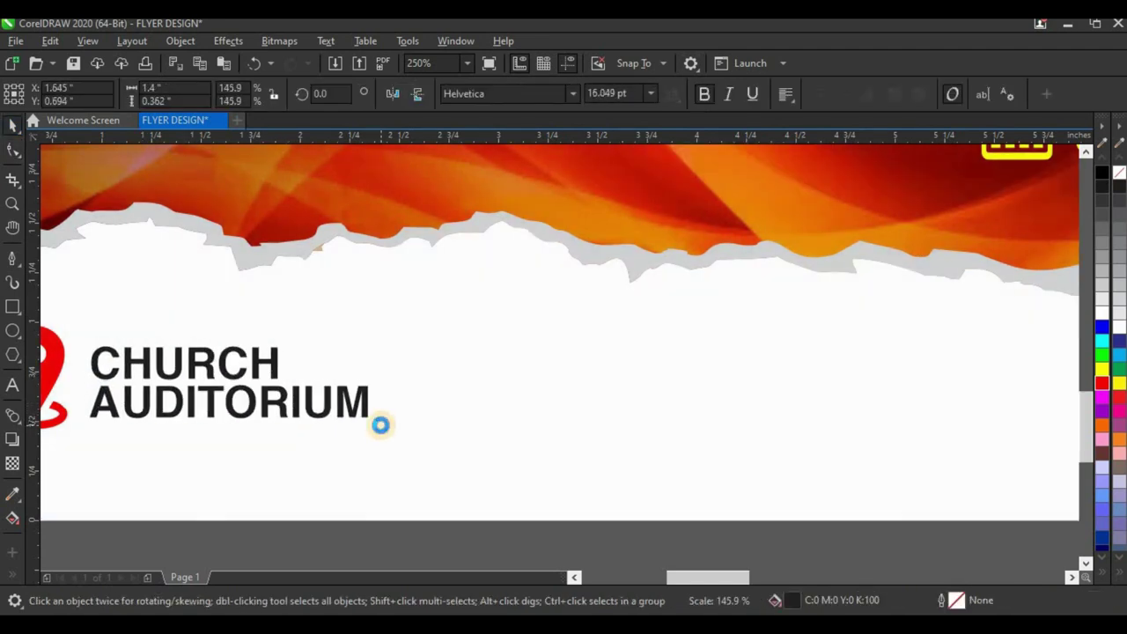
{"action": "scroll", "coordinate": [301, 399], "scroll_direction": "down", "scroll_amount": 1}
{"action": "scroll", "coordinate": [189, 394], "scroll_direction": "up", "scroll_amount": 1}
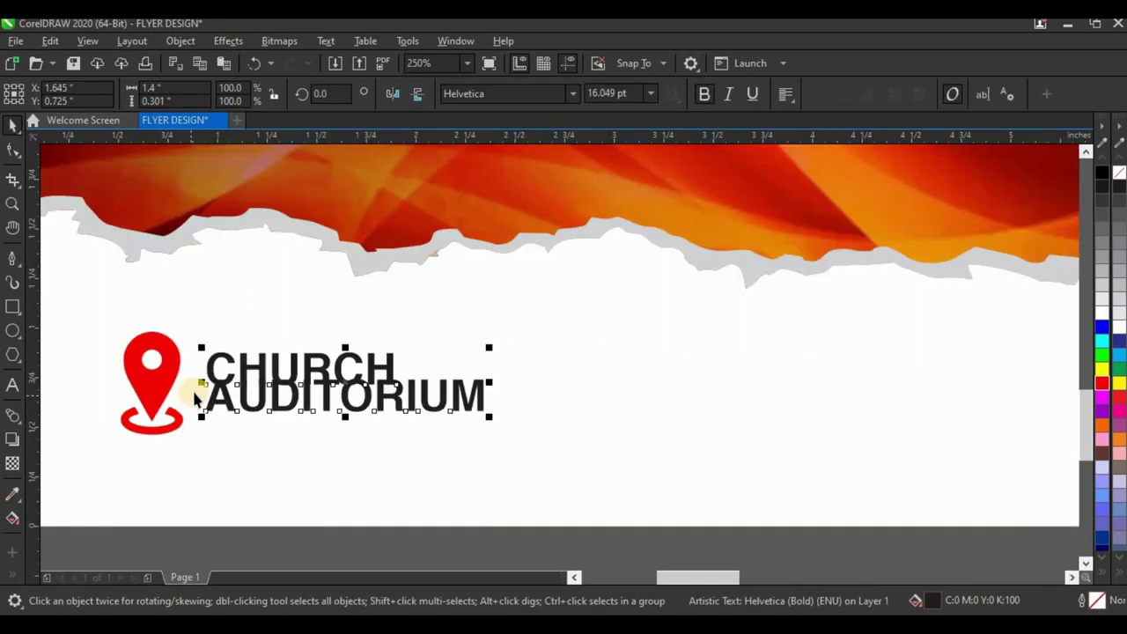
- Widen the line spacing of CHURCH AUDITORIUM so its two lines sit just clear of each other beside the pin
{"action": "left_click", "coordinate": [167, 396]}
{"action": "double_click", "coordinate": [156, 398]}
{"action": "left_click", "coordinate": [213, 398]}
{"action": "left_click", "coordinate": [229, 384]}
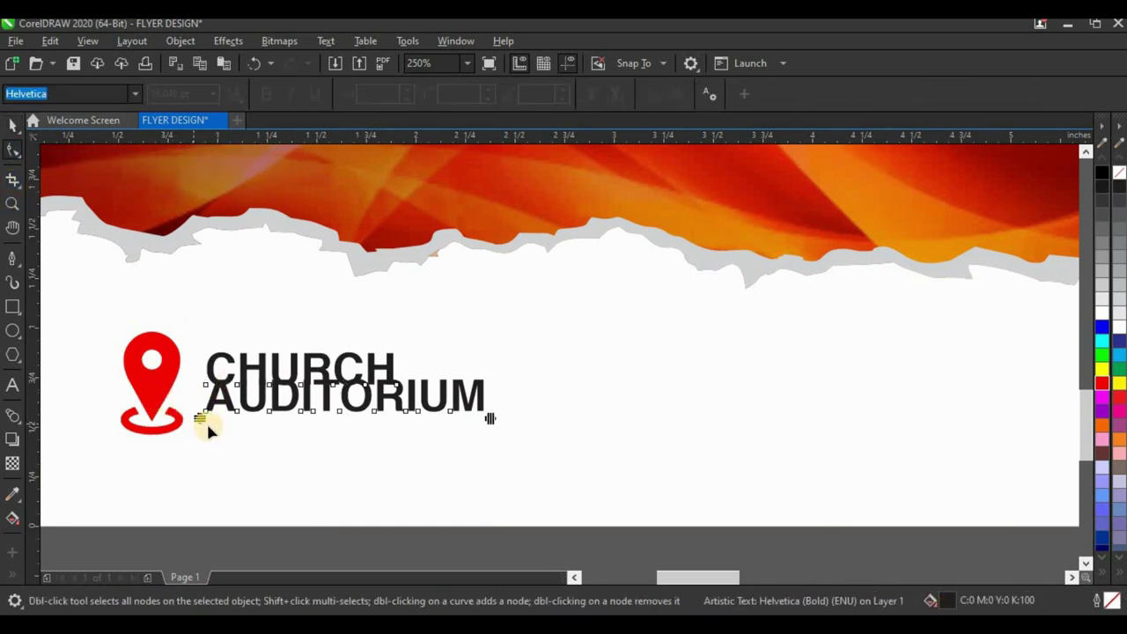
{"action": "left_click_drag", "start_coordinate": [202, 426], "coordinate": [200, 432]}
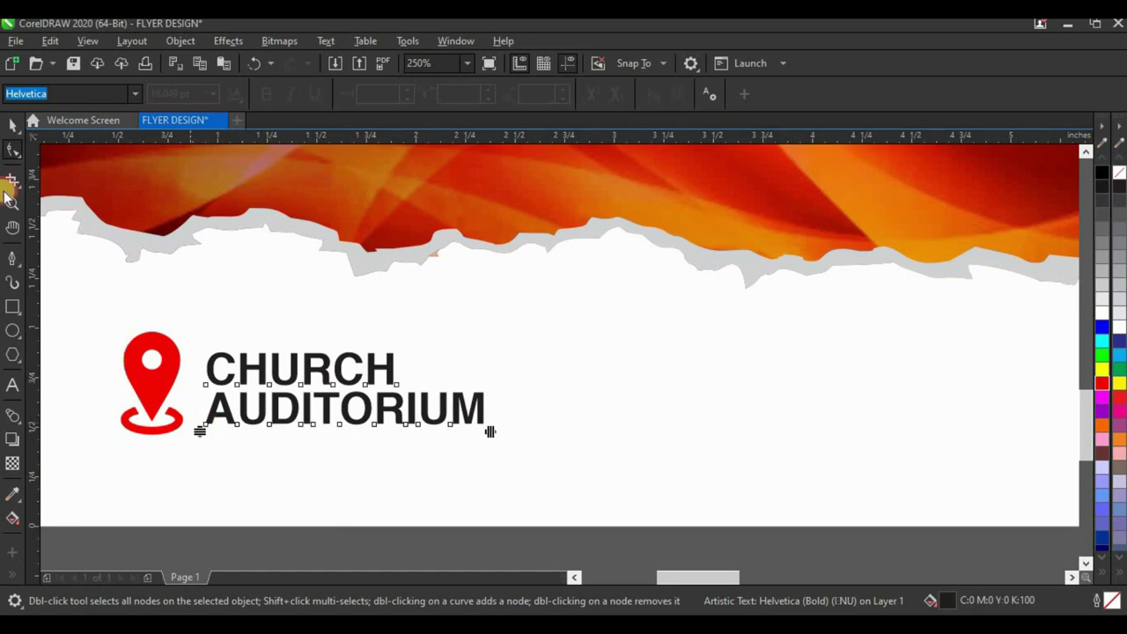
{"action": "scroll", "coordinate": [155, 279], "scroll_direction": "down", "scroll_amount": 1}
{"action": "left_click", "coordinate": [312, 454]}
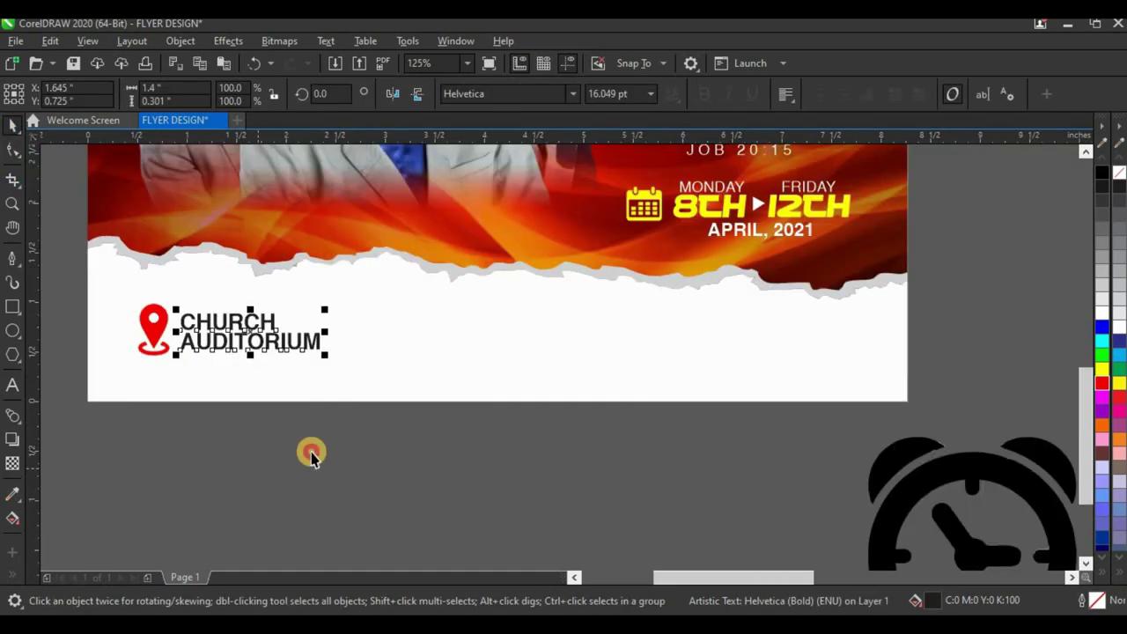
- Shrink the alarm clock to about 0.45 in wide, place it to the right of CHURCH AUDITORIUM and fill it with red
{"action": "scroll", "coordinate": [262, 412], "scroll_direction": "down", "scroll_amount": 1}
{"action": "left_click_drag", "start_coordinate": [265, 399], "coordinate": [344, 351]}
{"action": "scroll", "coordinate": [336, 352], "scroll_direction": "up", "scroll_amount": 1}
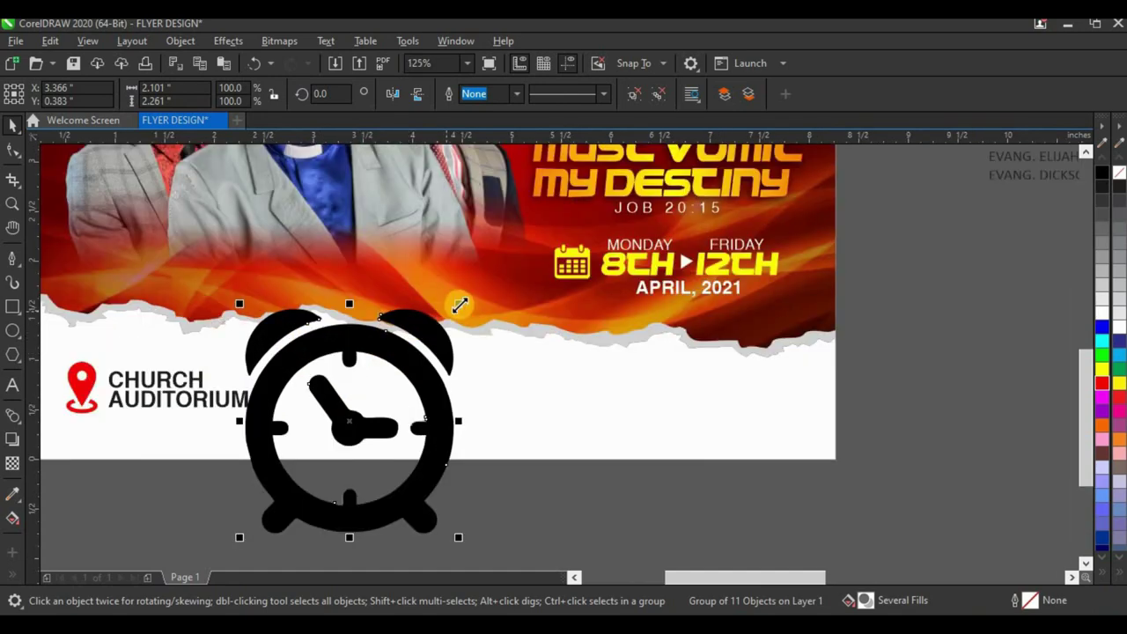
{"action": "left_click_drag", "start_coordinate": [456, 306], "coordinate": [426, 397]}
{"action": "scroll", "coordinate": [152, 401], "scroll_direction": "up", "scroll_amount": 2}
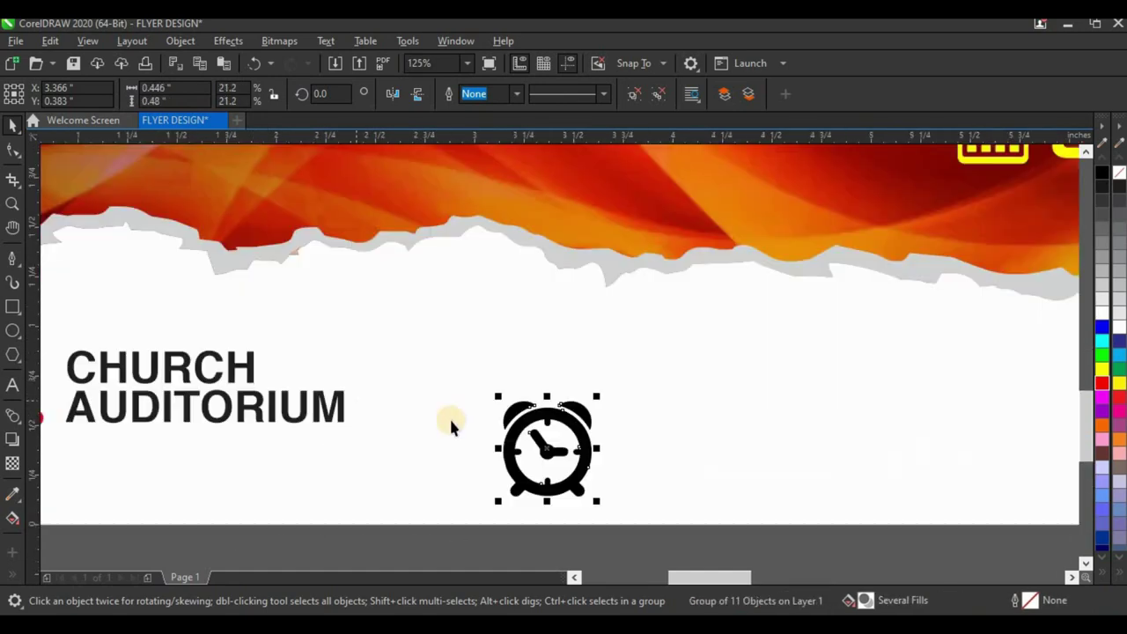
{"action": "left_click_drag", "start_coordinate": [511, 433], "coordinate": [392, 376]}
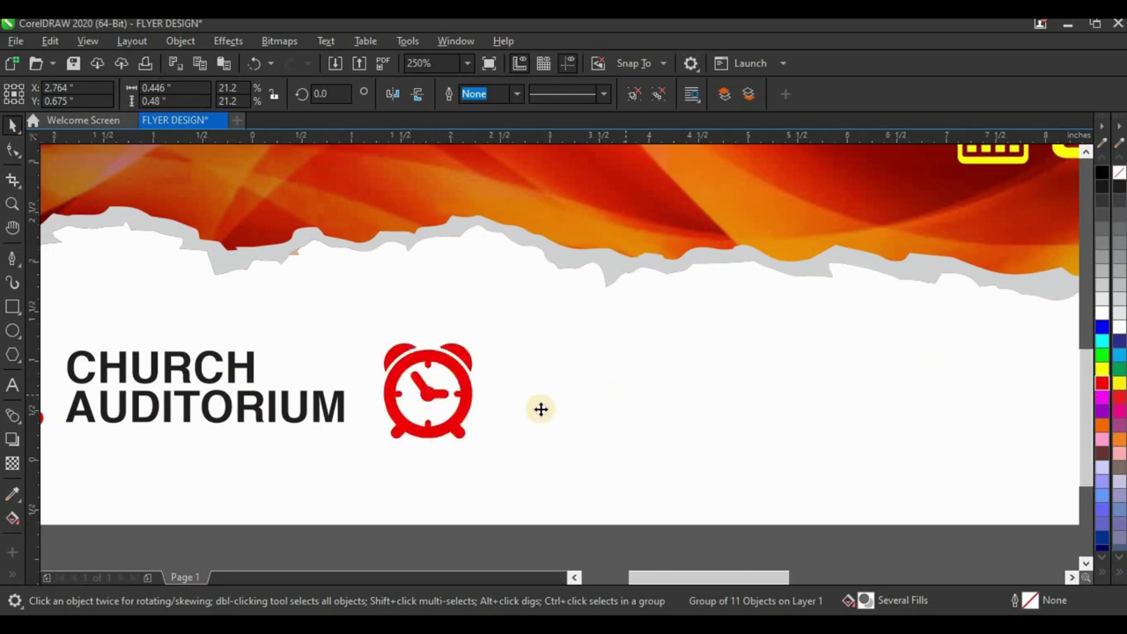
- Reduce the red alarm clock to about 0.41 in wide and line it up just right of CHURCH AUDITORIUM
{"action": "scroll", "coordinate": [431, 389], "scroll_direction": "down", "scroll_amount": 2}
{"action": "scroll", "coordinate": [543, 389], "scroll_direction": "up", "scroll_amount": 1}
{"action": "left_click_drag", "start_coordinate": [518, 404], "coordinate": [525, 394]}
{"action": "left_click_drag", "start_coordinate": [565, 341], "coordinate": [559, 349]}
{"action": "left_click_drag", "start_coordinate": [516, 395], "coordinate": [486, 401]}
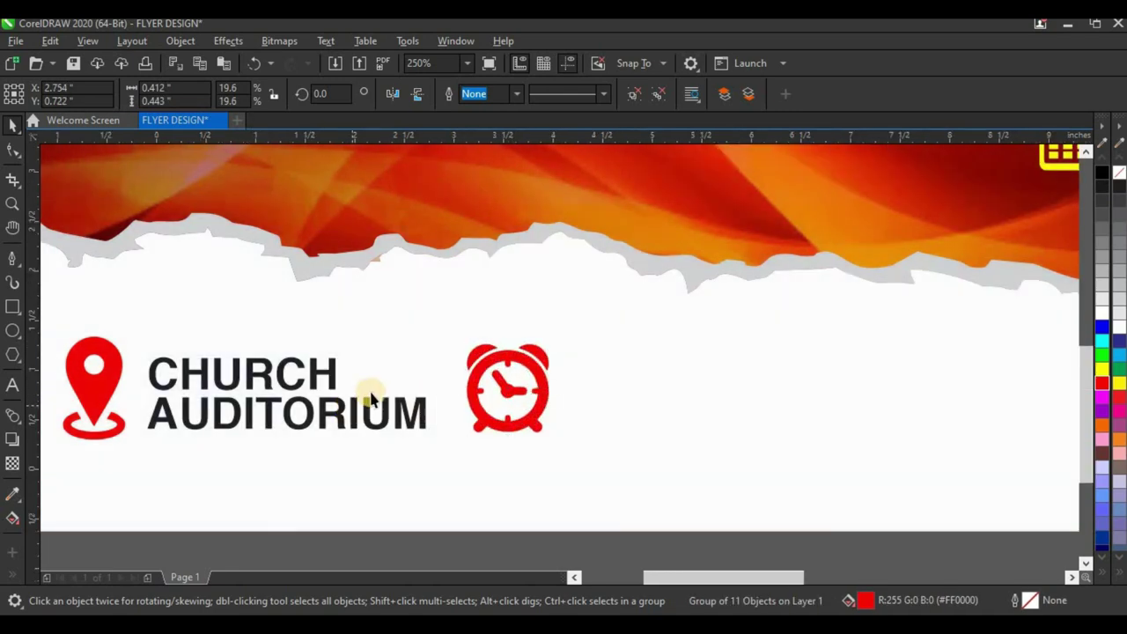
- Cut 7PM DAILY from the information text beside the flyer
{"action": "scroll", "coordinate": [370, 395], "scroll_direction": "down", "scroll_amount": 4}
{"action": "scroll", "coordinate": [782, 246], "scroll_direction": "up", "scroll_amount": 2}
{"action": "double_click", "coordinate": [739, 241]}
{"action": "left_click_drag", "start_coordinate": [744, 236], "coordinate": [612, 243]}
{"action": "key", "text": "ctrl+x"}
- Paste 7PM DAILY as separate artistic text to the right of the red alarm clock
{"action": "scroll", "coordinate": [717, 291], "scroll_direction": "down", "scroll_amount": 2}
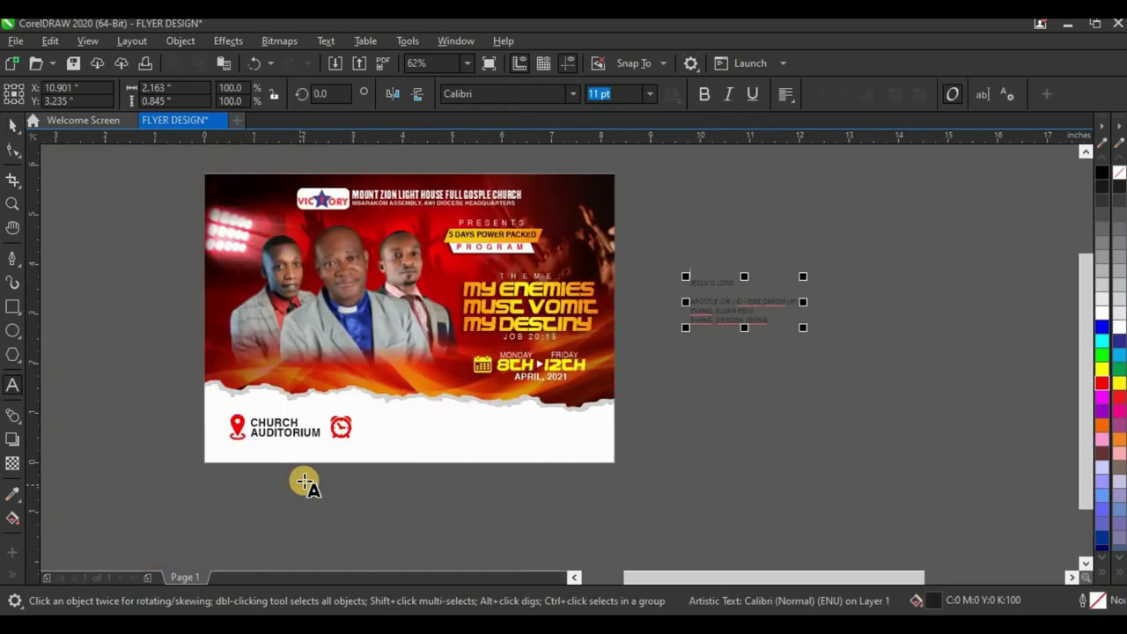
{"action": "scroll", "coordinate": [390, 430], "scroll_direction": "up", "scroll_amount": 4}
{"action": "left_click", "coordinate": [392, 429]}
{"action": "key", "text": "ctrl+v"}
{"action": "key", "text": "Escape"}
{"action": "left_click", "coordinate": [15, 126]}
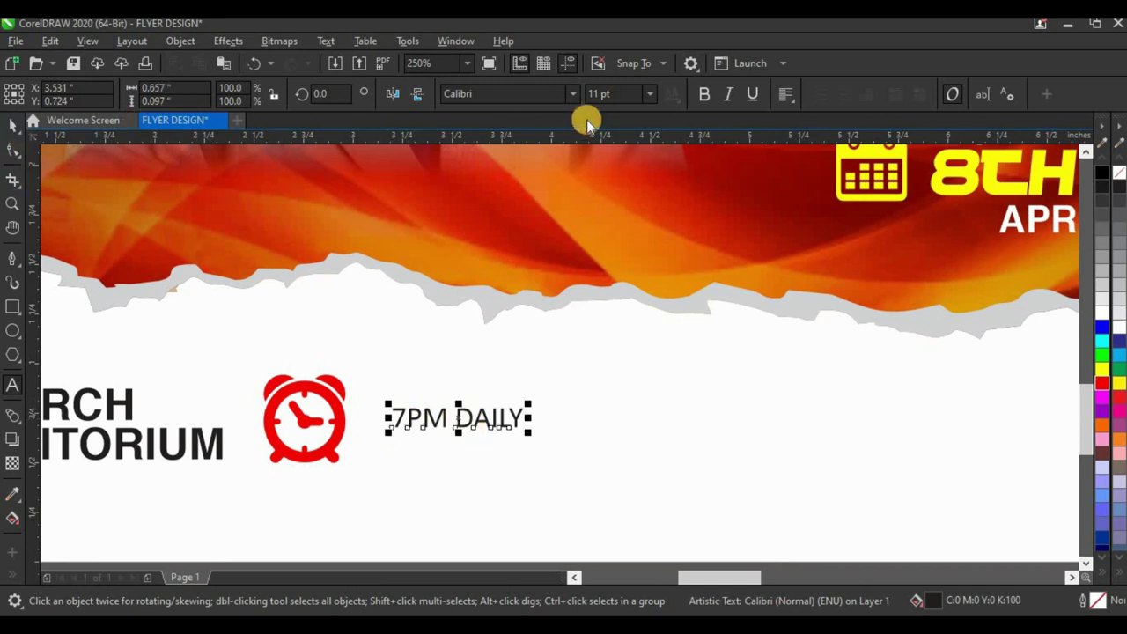
- Set 7PM DAILY in bold Helvetica, enlarge it to about 21.9 pt and move it close to the alarm clock
{"action": "left_click", "coordinate": [705, 97]}
{"action": "left_click", "coordinate": [572, 93]}
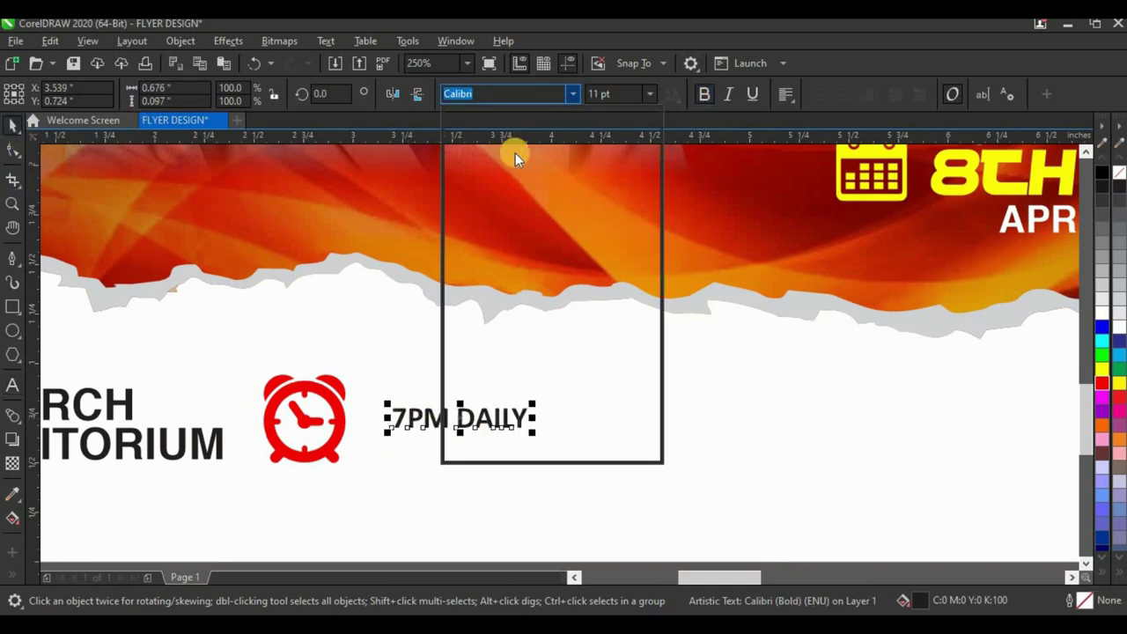
{"action": "left_click", "coordinate": [515, 147]}
{"action": "left_click_drag", "start_coordinate": [551, 433], "coordinate": [711, 453]}
{"action": "left_click", "coordinate": [705, 94]}
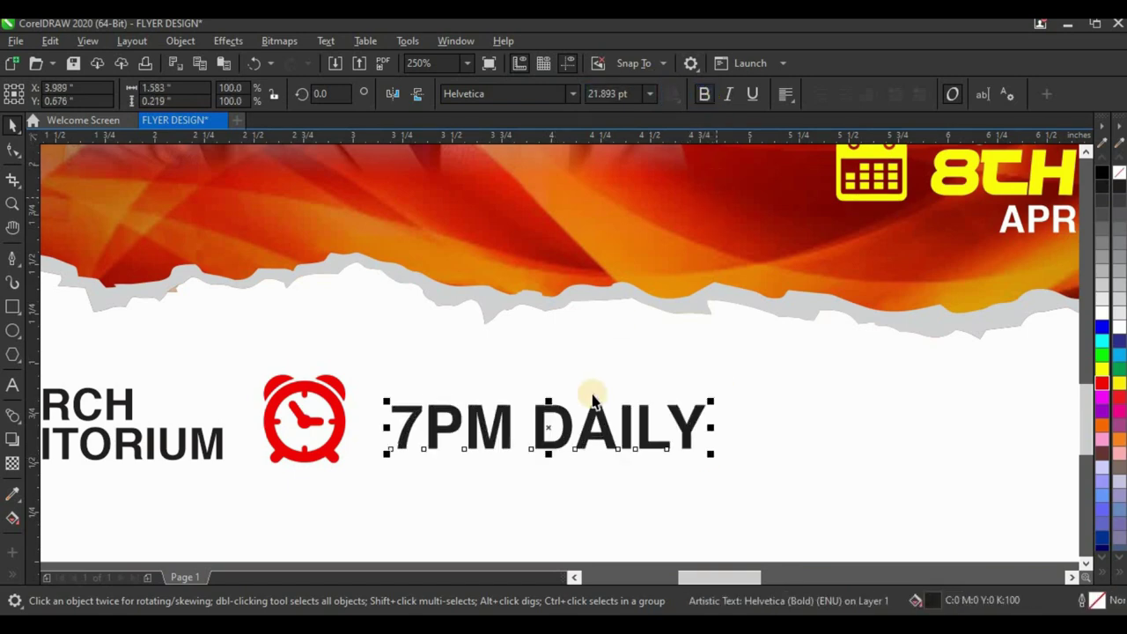
{"action": "left_click_drag", "start_coordinate": [595, 424], "coordinate": [569, 422]}
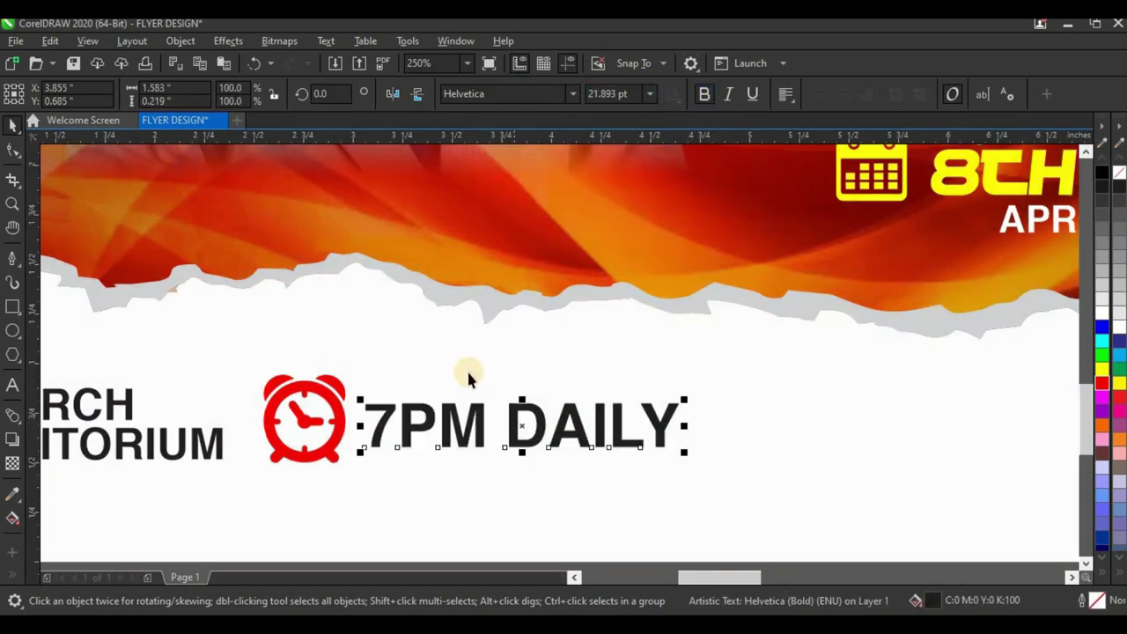
- Cut JESUS IS LORD from the information text beside the flyer
{"action": "scroll", "coordinate": [469, 372], "scroll_direction": "down", "scroll_amount": 2}
{"action": "left_click", "coordinate": [787, 372]}
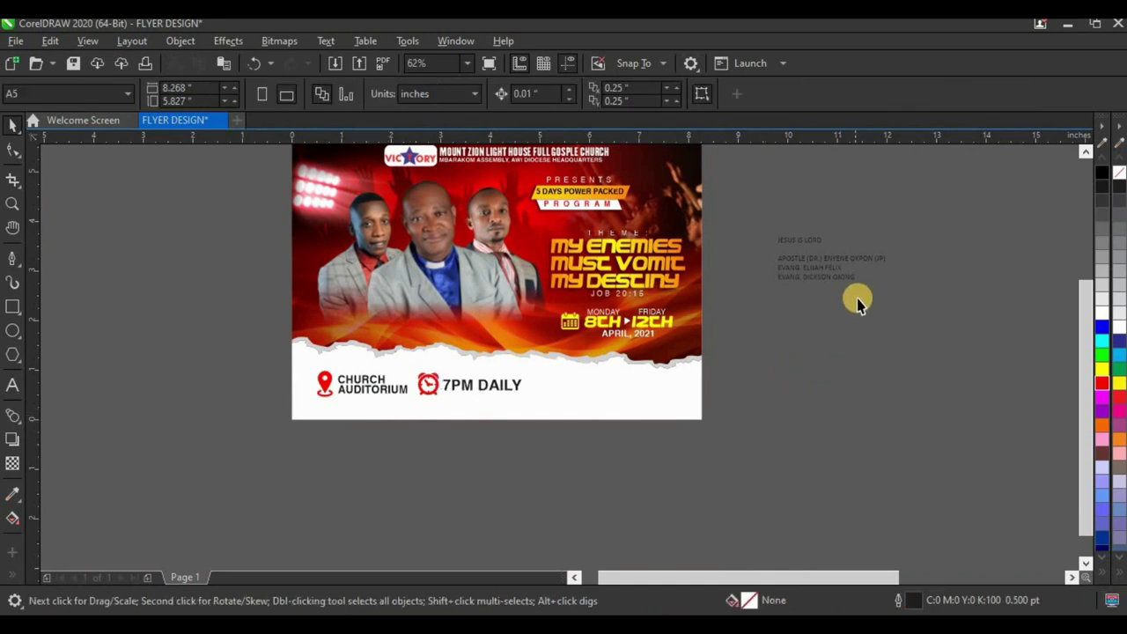
{"action": "scroll", "coordinate": [799, 254], "scroll_direction": "up", "scroll_amount": 2}
{"action": "left_click_drag", "start_coordinate": [786, 182], "coordinate": [704, 185]}
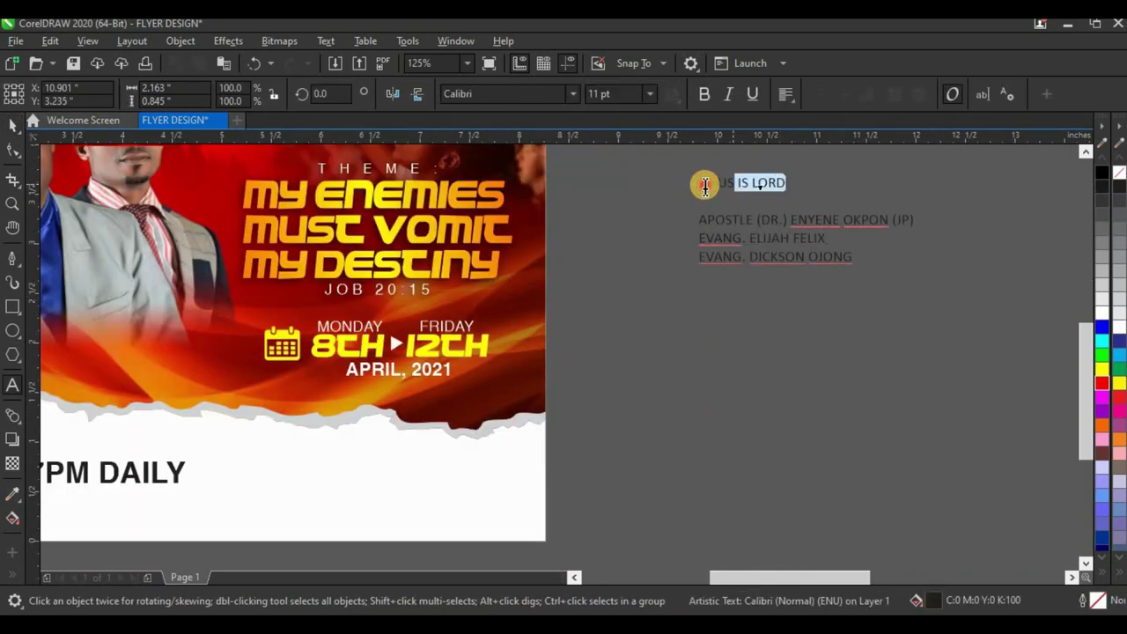
{"action": "left_click", "coordinate": [793, 185]}
{"action": "left_click_drag", "start_coordinate": [789, 184], "coordinate": [699, 188]}
{"action": "key", "text": "ctrl+x"}
- Paste JESUS IS LORD as artistic text to the right of 7PM DAILY and set it in bold Helvetica
{"action": "left_click", "coordinate": [259, 483]}
{"action": "key", "text": "ctrl+v"}
{"action": "left_click", "coordinate": [14, 125]}
{"action": "left_click", "coordinate": [569, 94]}
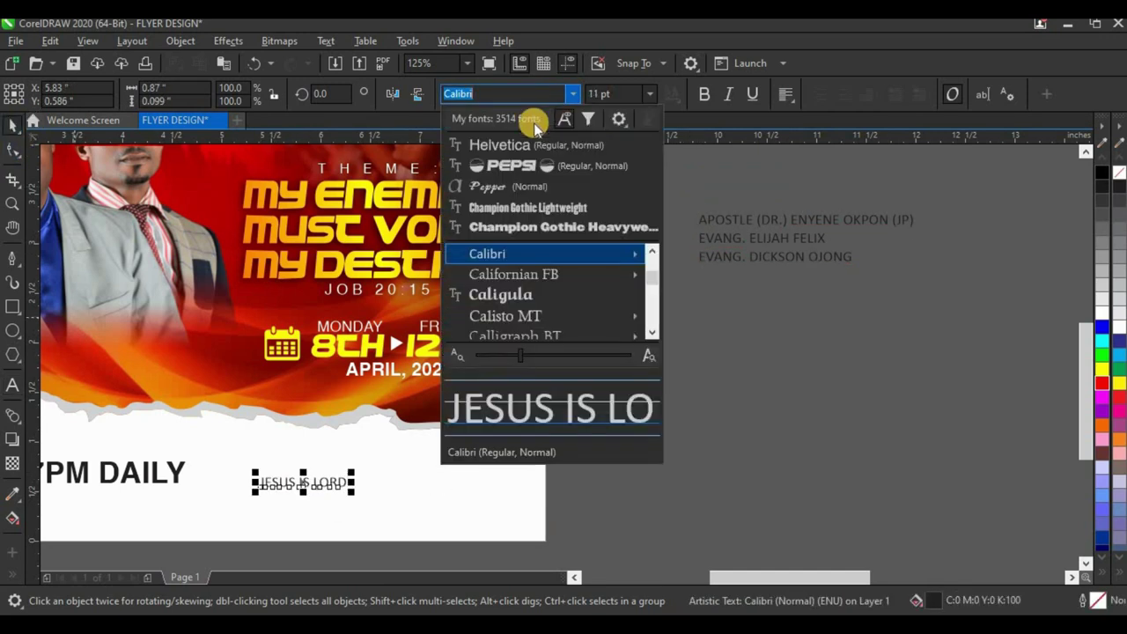
{"action": "left_click", "coordinate": [515, 143]}
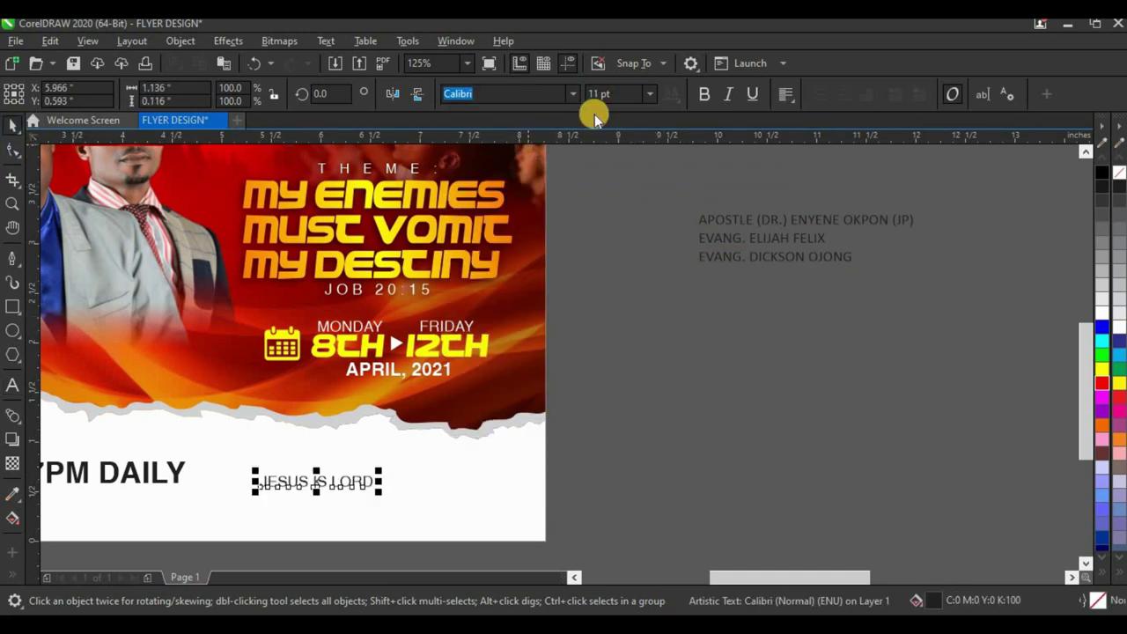
{"action": "left_click", "coordinate": [704, 94]}
- Copy all properties of the 7PM DAILY text onto JESUS IS LORD
{"action": "left_click", "coordinate": [179, 474]}
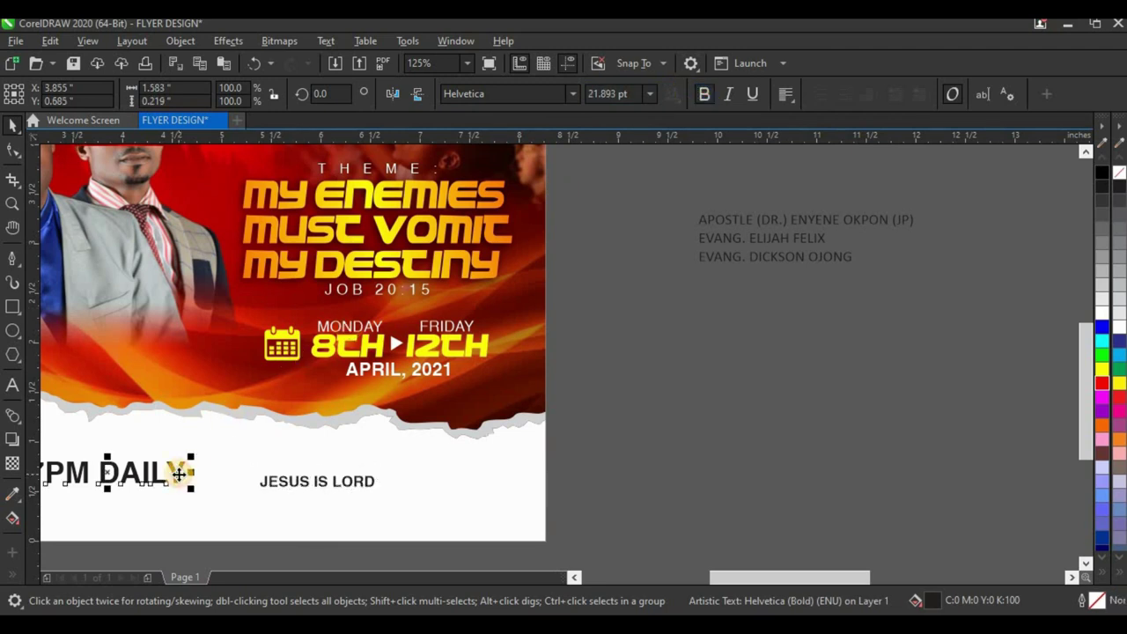
{"action": "left_click_drag", "start_coordinate": [179, 474], "coordinate": [320, 485]}
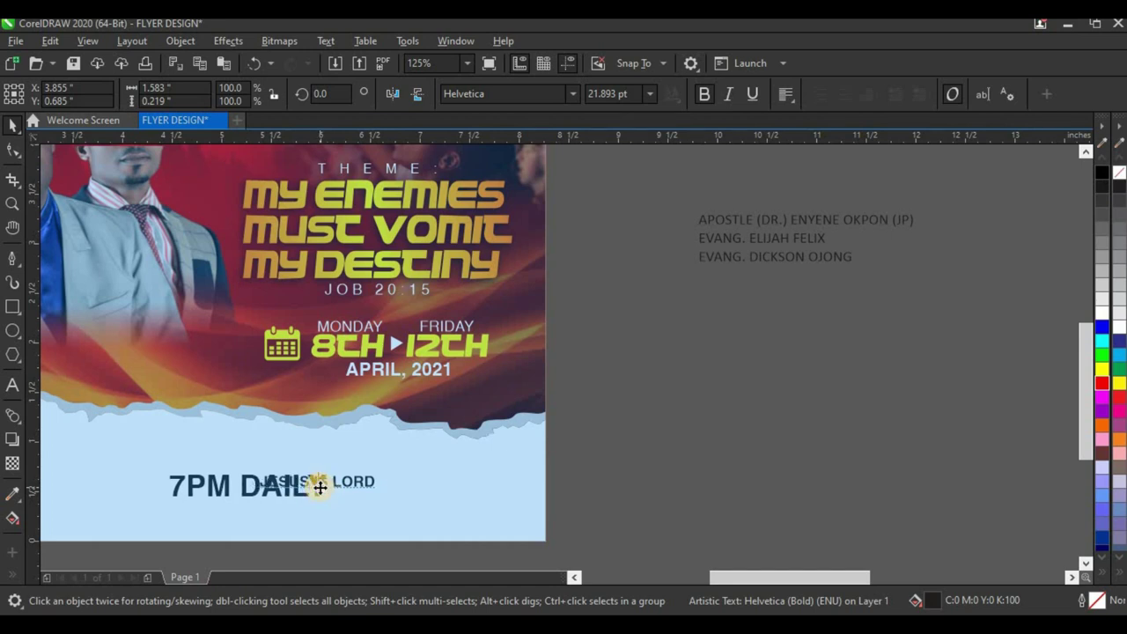
{"action": "left_click_drag", "start_coordinate": [320, 485], "coordinate": [321, 485]}
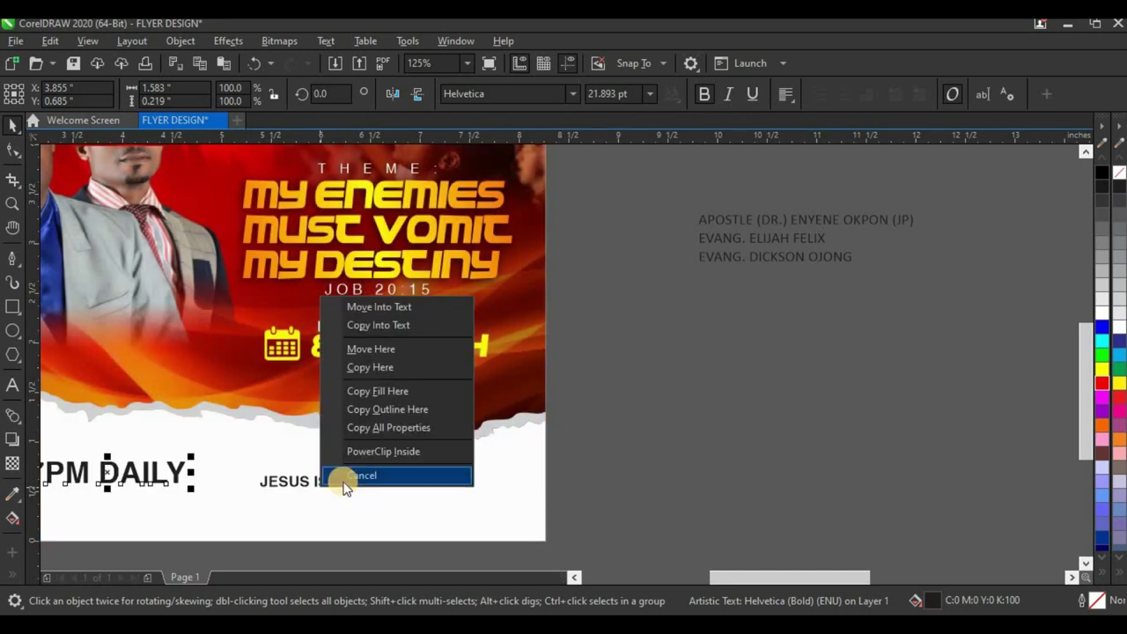
{"action": "left_click", "coordinate": [403, 428]}
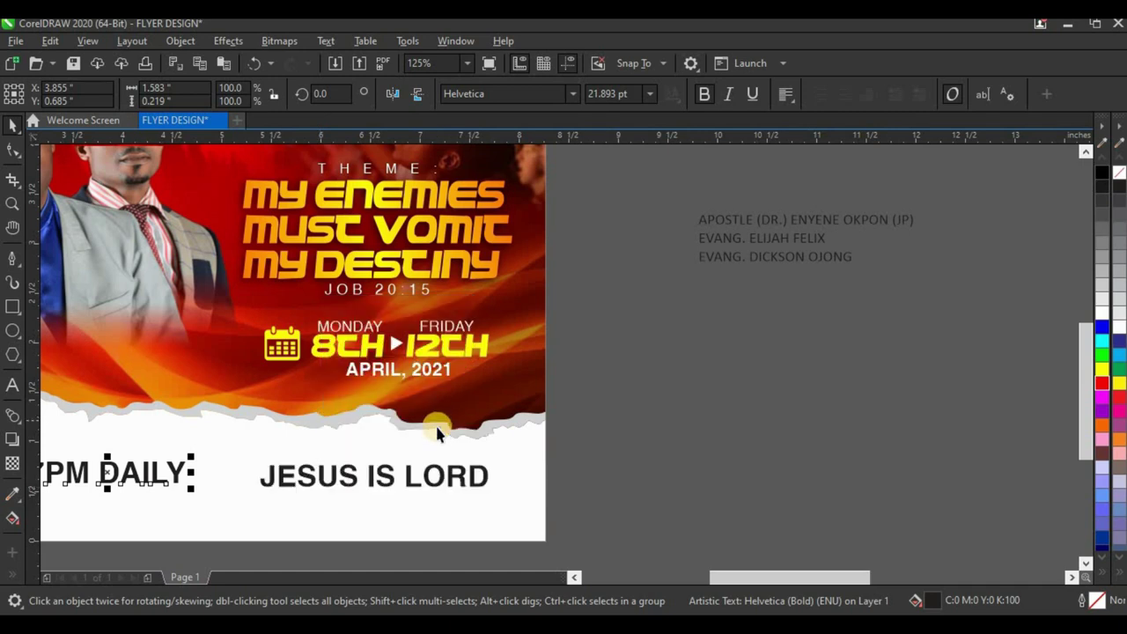
- Move JESUS IS LORD closer to 7PM DAILY and fill it with red
{"action": "left_click", "coordinate": [384, 476]}
{"action": "left_click_drag", "start_coordinate": [391, 476], "coordinate": [348, 477]}
{"action": "left_click", "coordinate": [1101, 383]}
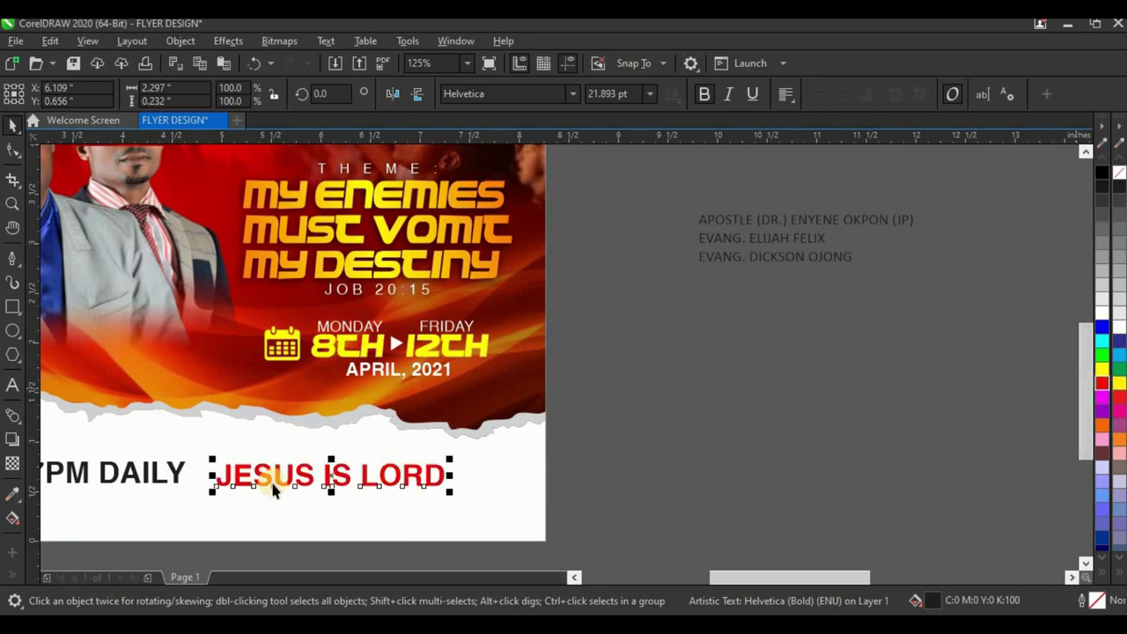
- Align JESUS IS LORD with 7PM DAILY along their horizontal centre line and shift it slightly closer
{"action": "left_click", "coordinate": [180, 480], "text": "shift"}
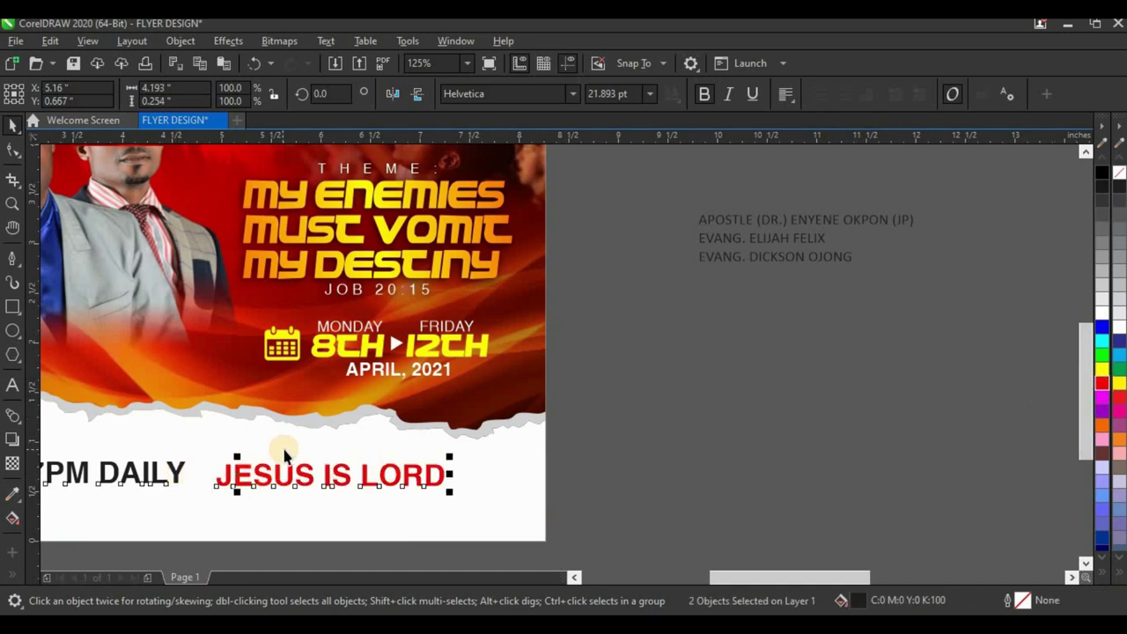
{"action": "key", "text": "e"}
{"action": "left_click", "coordinate": [632, 436]}
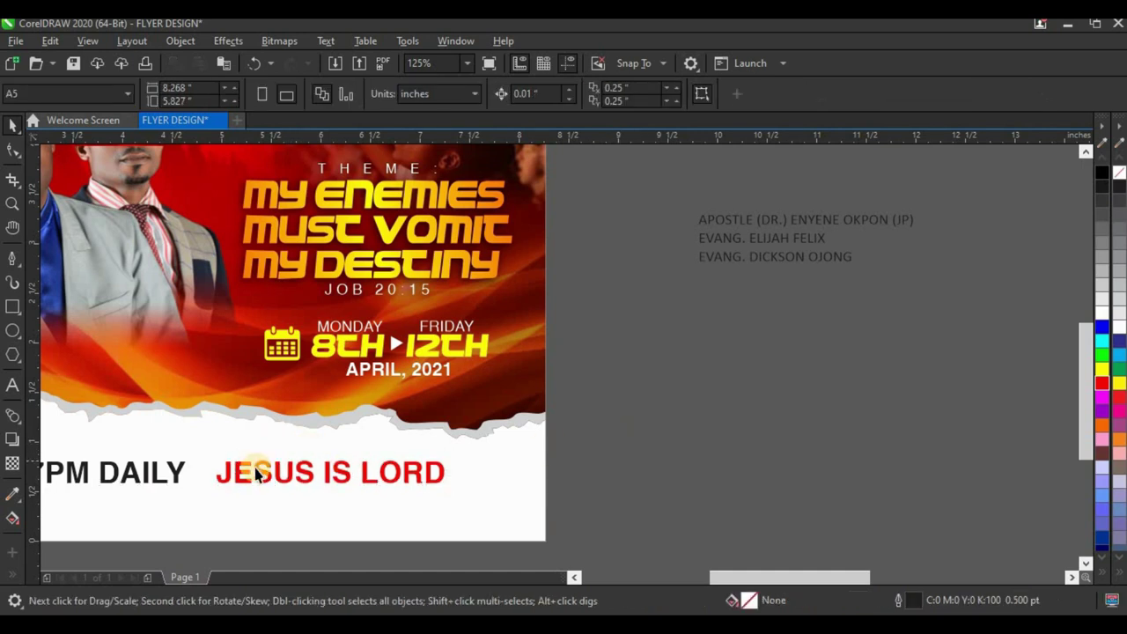
{"action": "left_click_drag", "start_coordinate": [260, 476], "coordinate": [253, 474]}
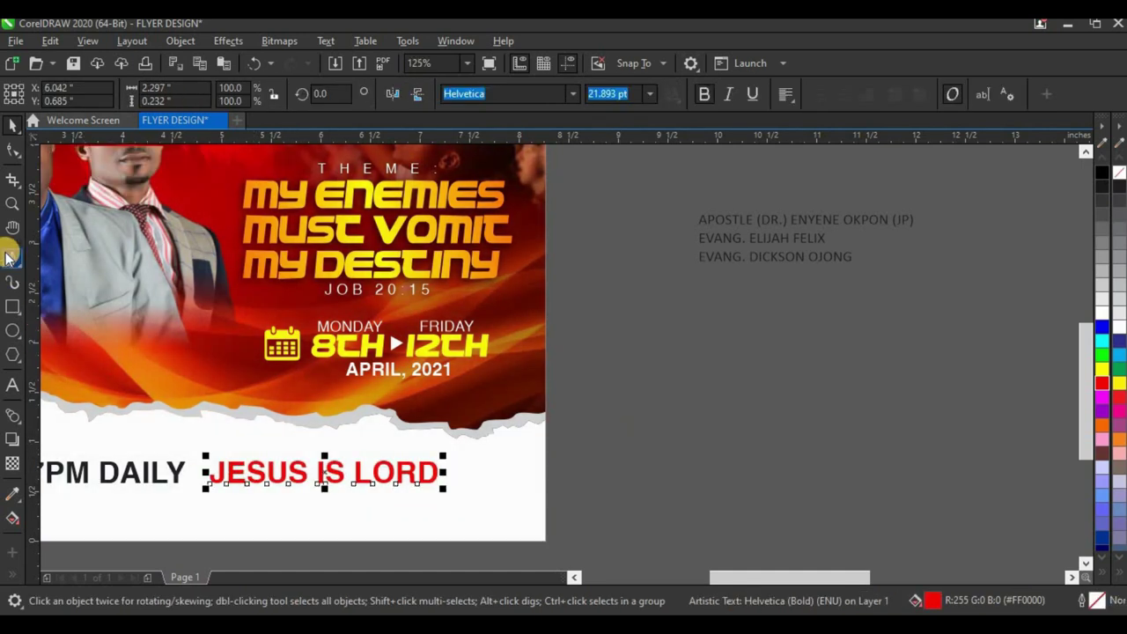
- Draw a vertical divider line about 0.59 in tall between 7PM DAILY and JESUS IS LORD
{"action": "left_click", "coordinate": [201, 442]}
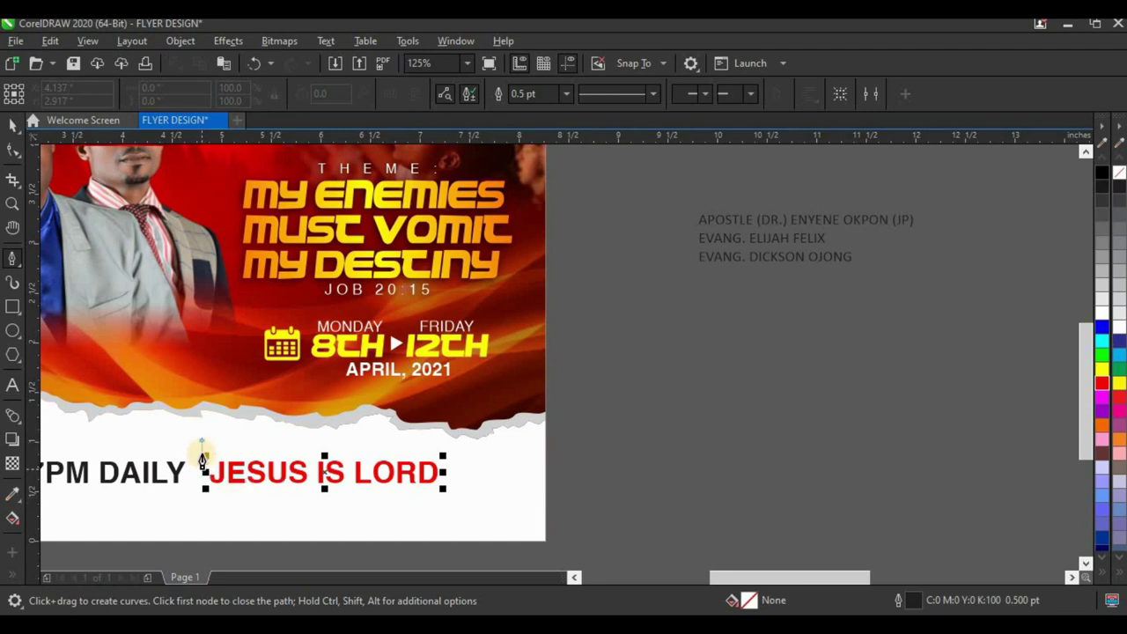
{"action": "double_click", "coordinate": [202, 504]}
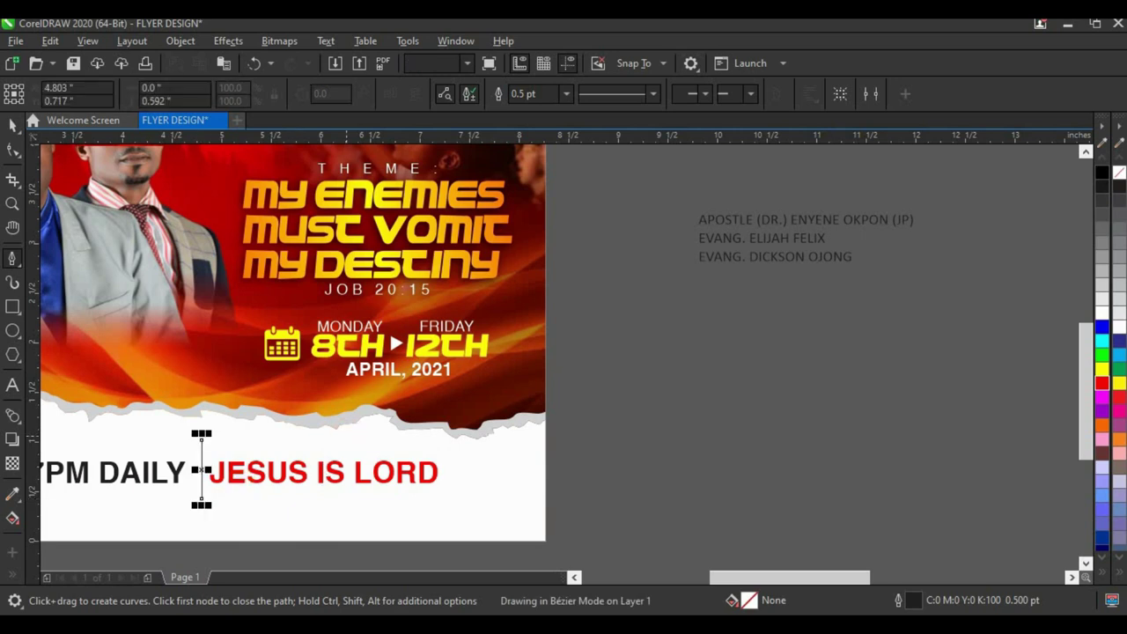
{"action": "left_click", "coordinate": [11, 127]}
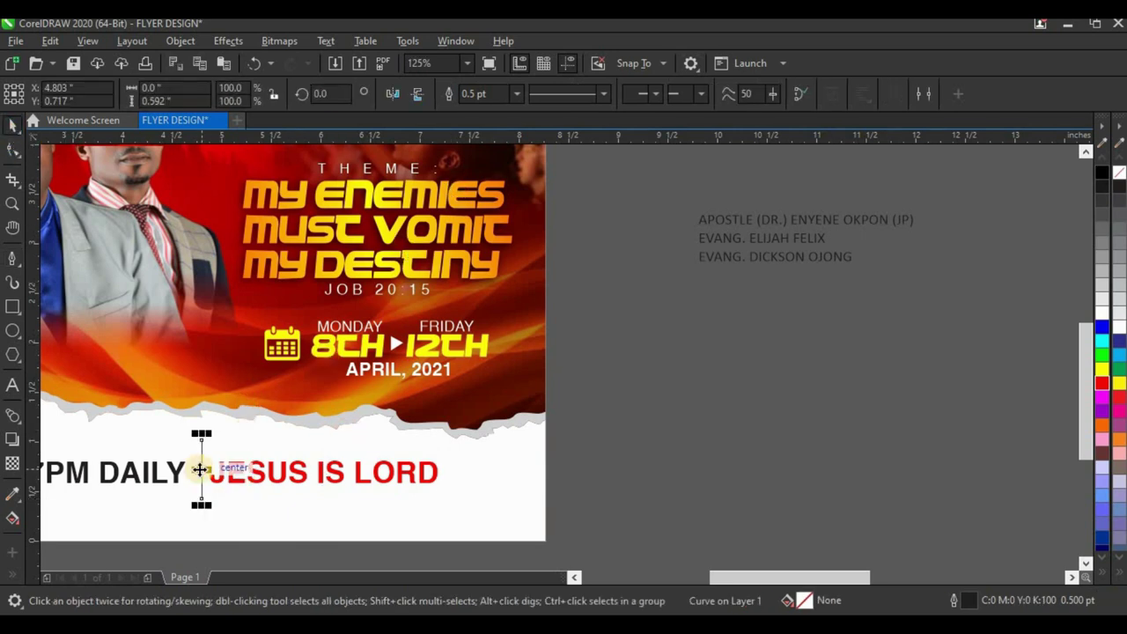
{"action": "scroll", "coordinate": [200, 469], "scroll_direction": "up", "scroll_amount": 2}
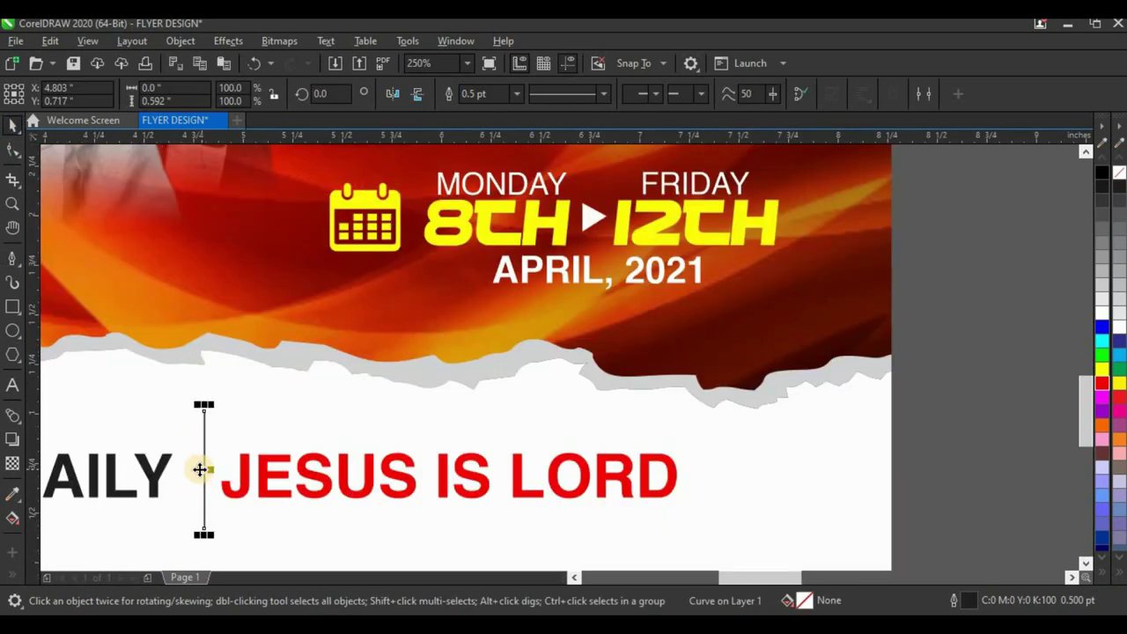
- Set the vertical divider line's outline width to 2.0 pt and its outline colour to red
{"action": "left_click", "coordinate": [519, 96]}
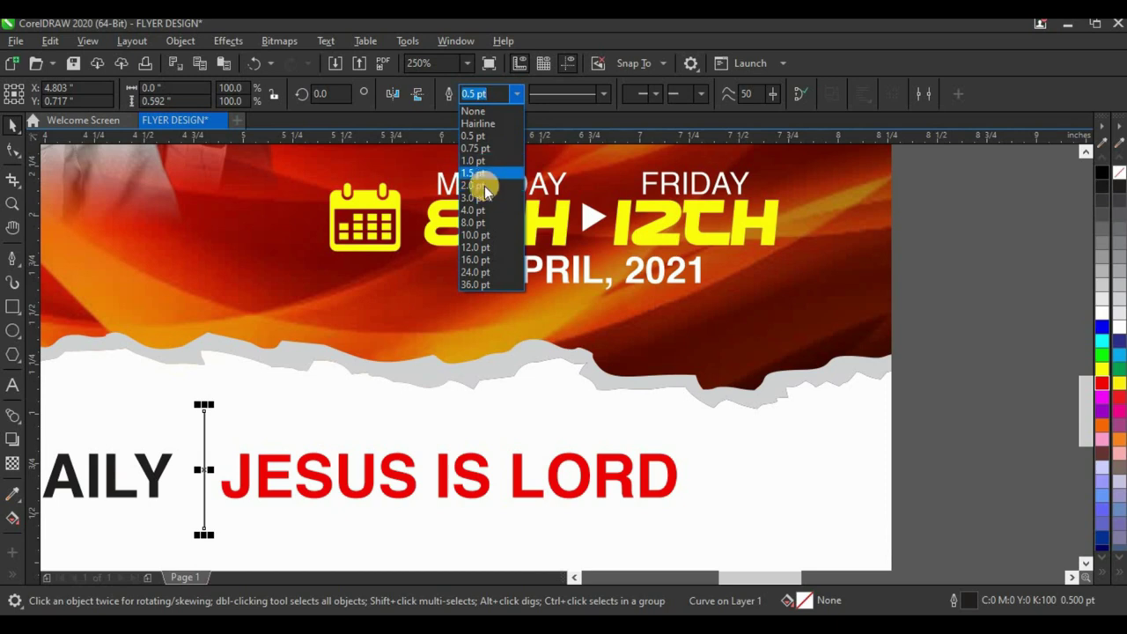
{"action": "left_click", "coordinate": [478, 185]}
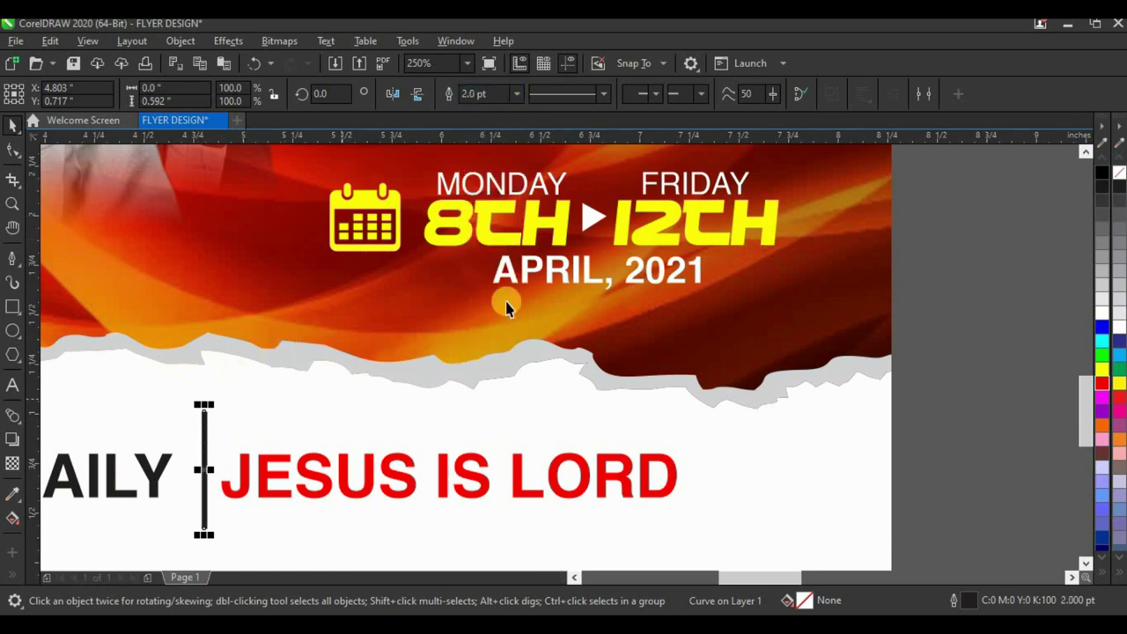
{"action": "left_click", "coordinate": [200, 443]}
{"action": "scroll", "coordinate": [398, 409], "scroll_direction": "down", "scroll_amount": 4}
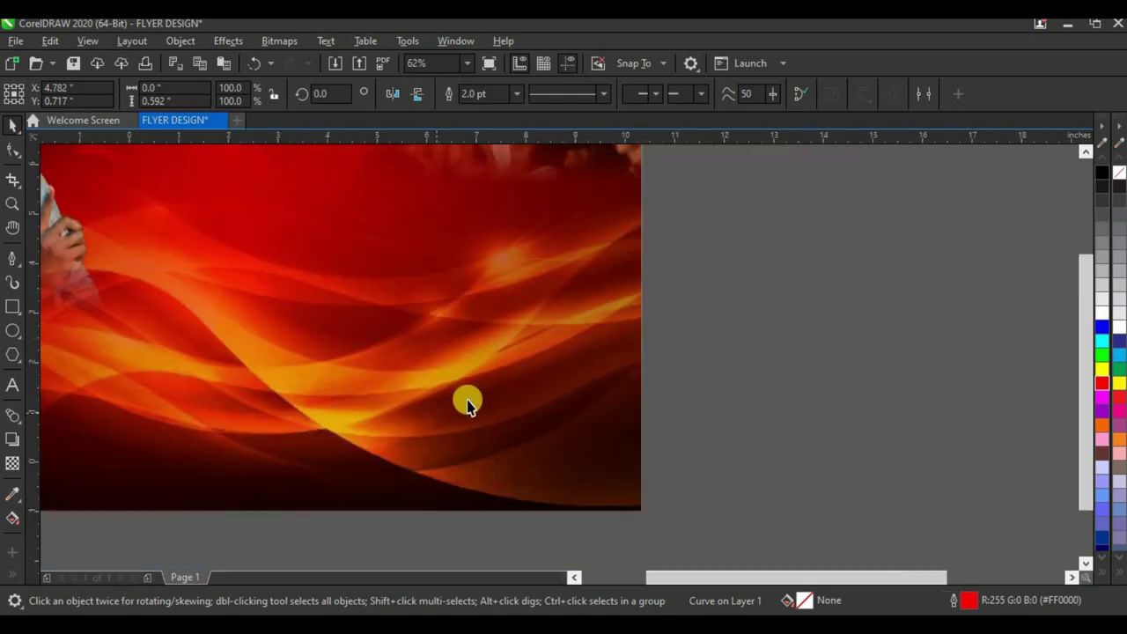
- Group the venue, time, divider and JESUS IS LORD row and centre it horizontally on the flyer background
{"action": "left_click_drag", "start_coordinate": [117, 496], "coordinate": [503, 405]}
{"action": "key", "text": "ctrl+g"}
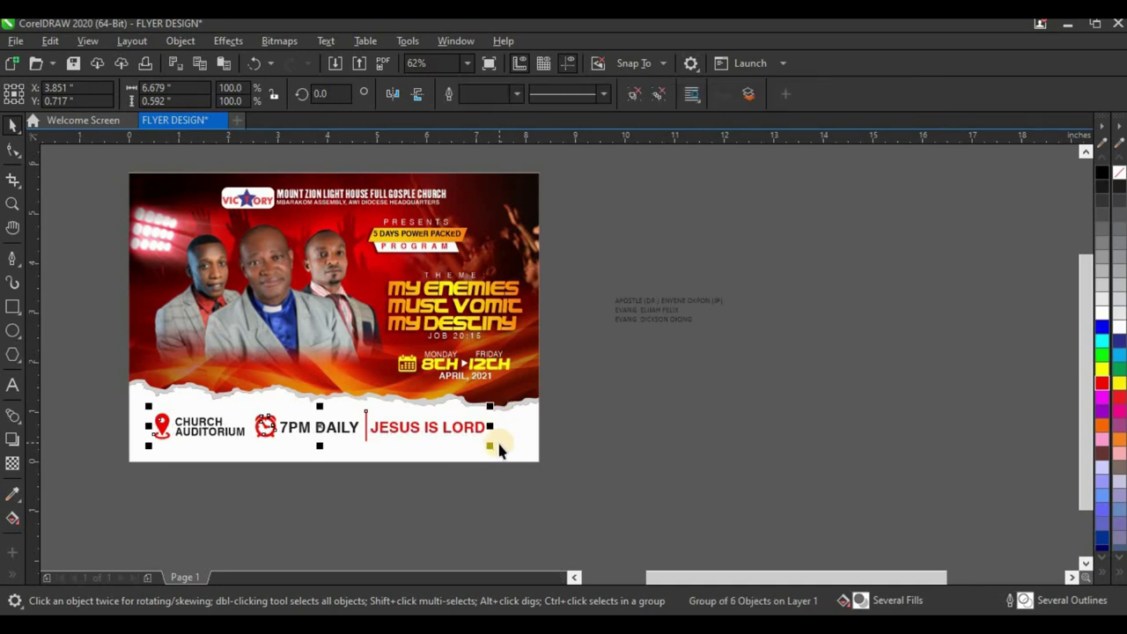
{"action": "left_click", "coordinate": [512, 442], "text": "shift"}
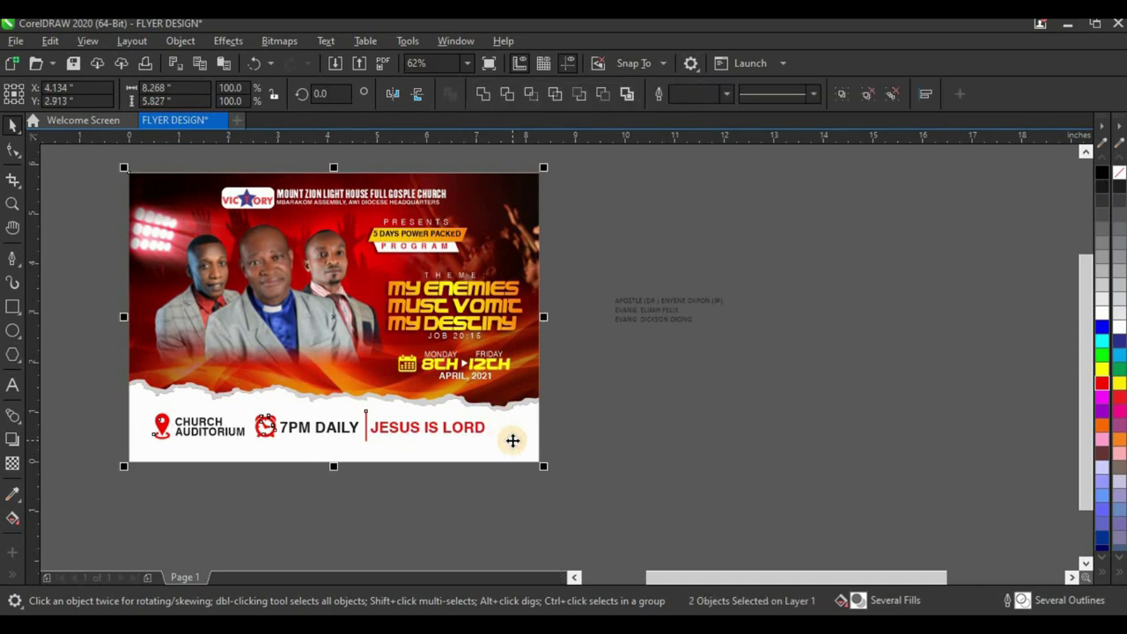
{"action": "key", "text": "c"}
{"action": "key", "text": "Escape"}
- Move the grouped venue and time row down 0.15 in within the white paper area
{"action": "left_click", "coordinate": [401, 431]}
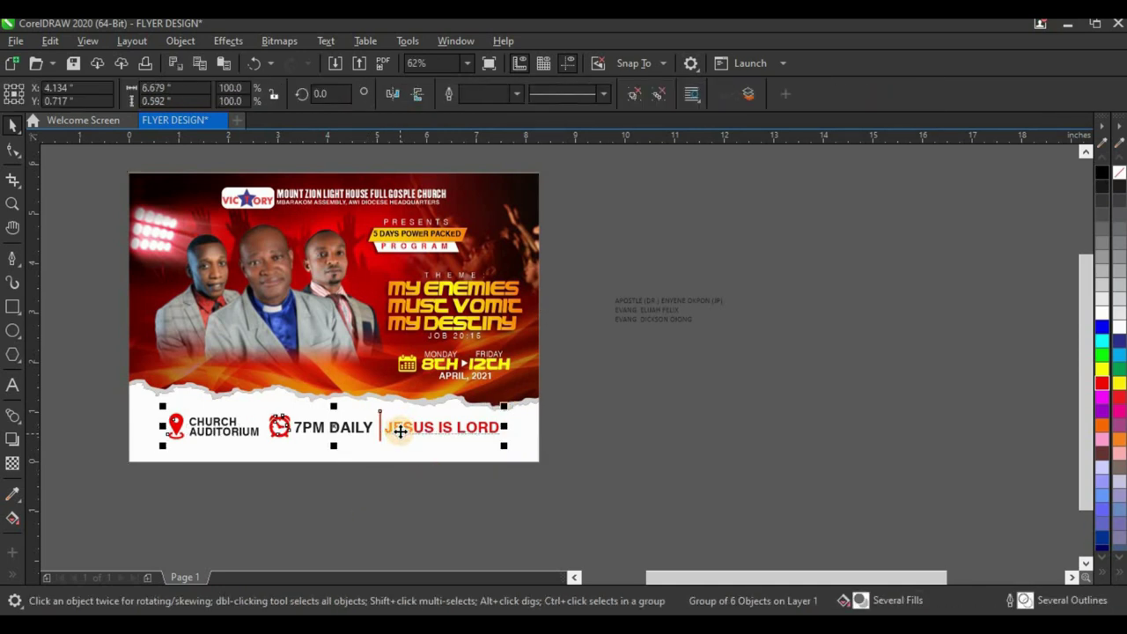
{"action": "key", "text": "Down"}
{"action": "key", "text": "Down"}
{"action": "key", "text": "Down"}
{"action": "key", "text": "Down"}
{"action": "key", "text": "Down"}
{"action": "key", "text": "Down"}
{"action": "key", "text": "Down"}
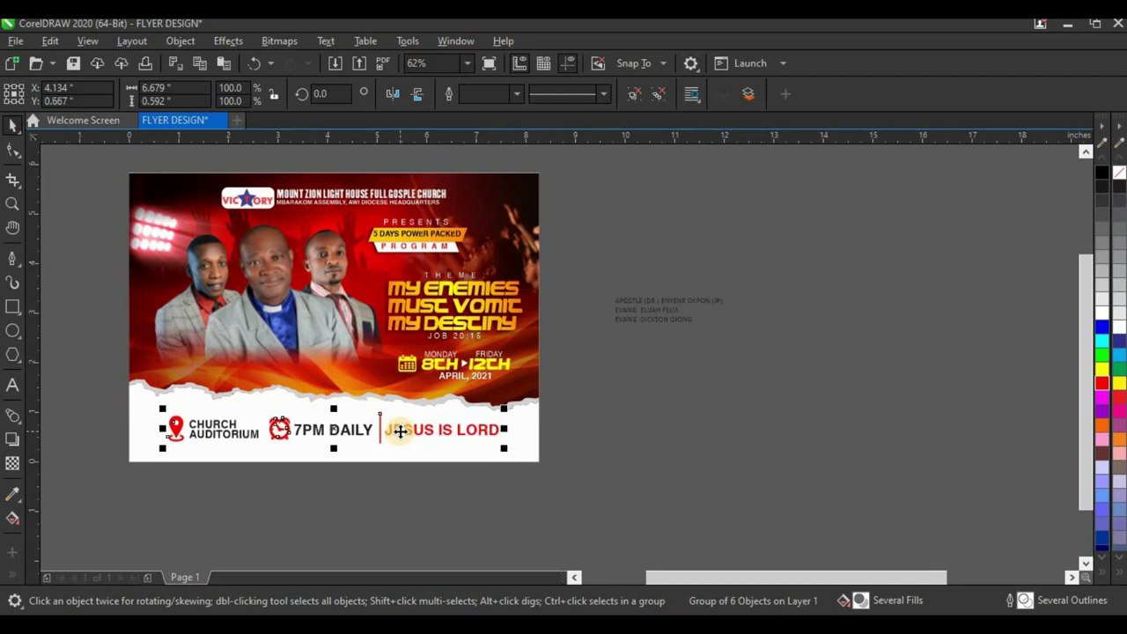
{"action": "left_click_drag", "start_coordinate": [400, 431], "coordinate": [400, 439]}
{"action": "key", "text": "Down"}
{"action": "key", "text": "Up"}
{"action": "key", "text": "Up"}
{"action": "key", "text": "Up"}
{"action": "key", "text": "Up"}
{"action": "key", "text": "Up"}
{"action": "key", "text": "Up"}
{"action": "key", "text": "Up"}
{"action": "key", "text": "Up"}
{"action": "left_click", "coordinate": [255, 476]}
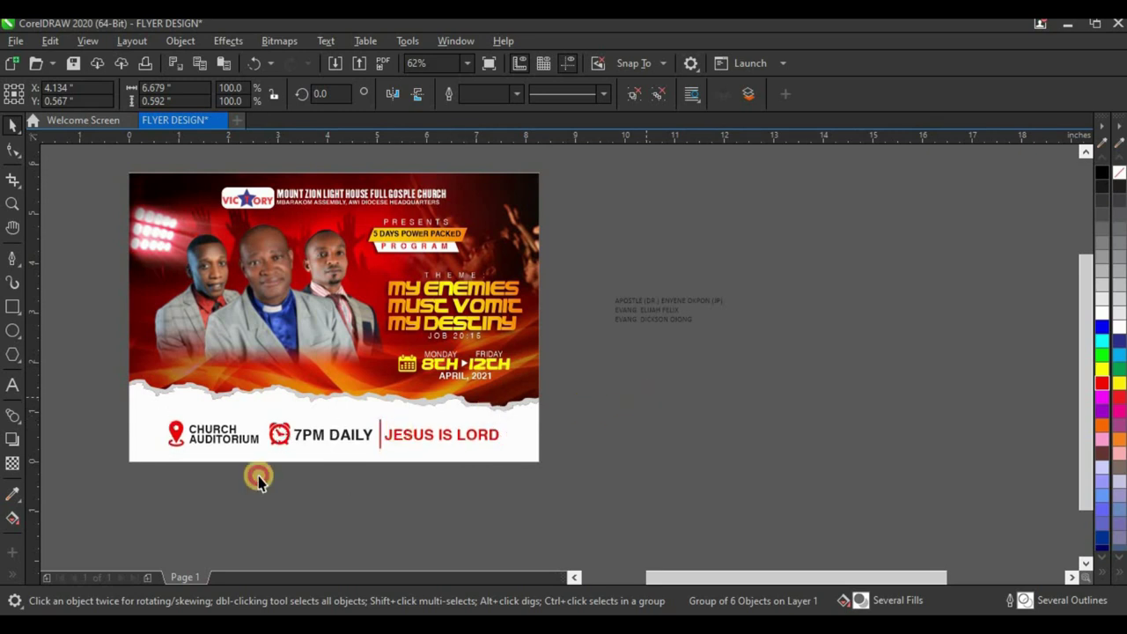
- Nudge the torn-paper effect inside the flyer down by 0.15 in, closer to the venue and time row
{"action": "scroll", "coordinate": [272, 453], "scroll_direction": "up", "scroll_amount": 2}
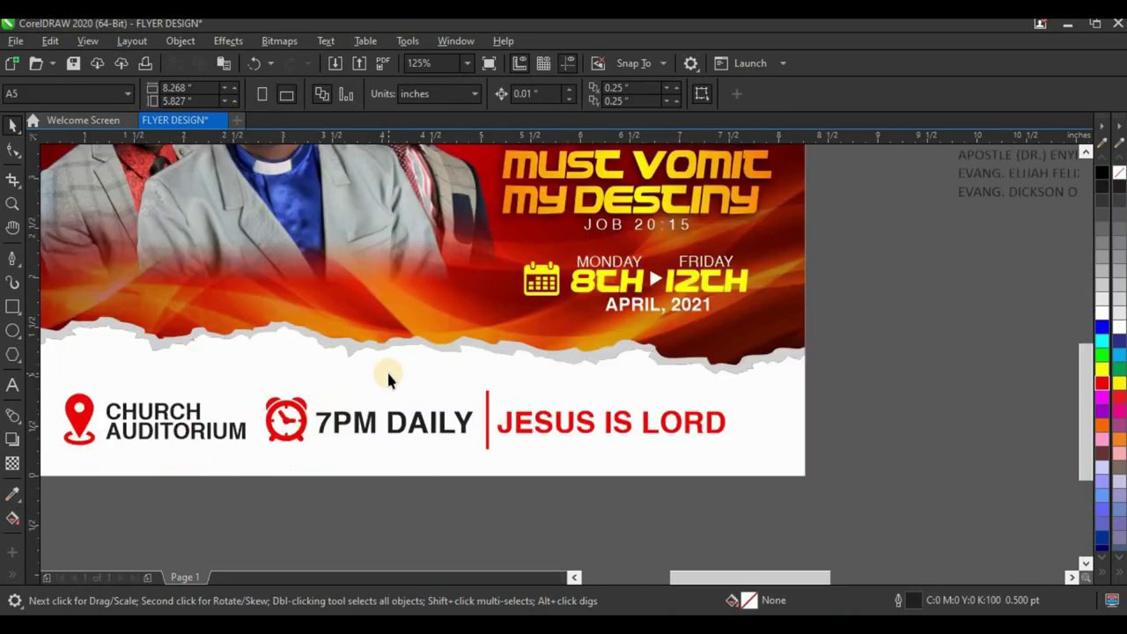
{"action": "left_click", "coordinate": [390, 374], "text": "ctrl"}
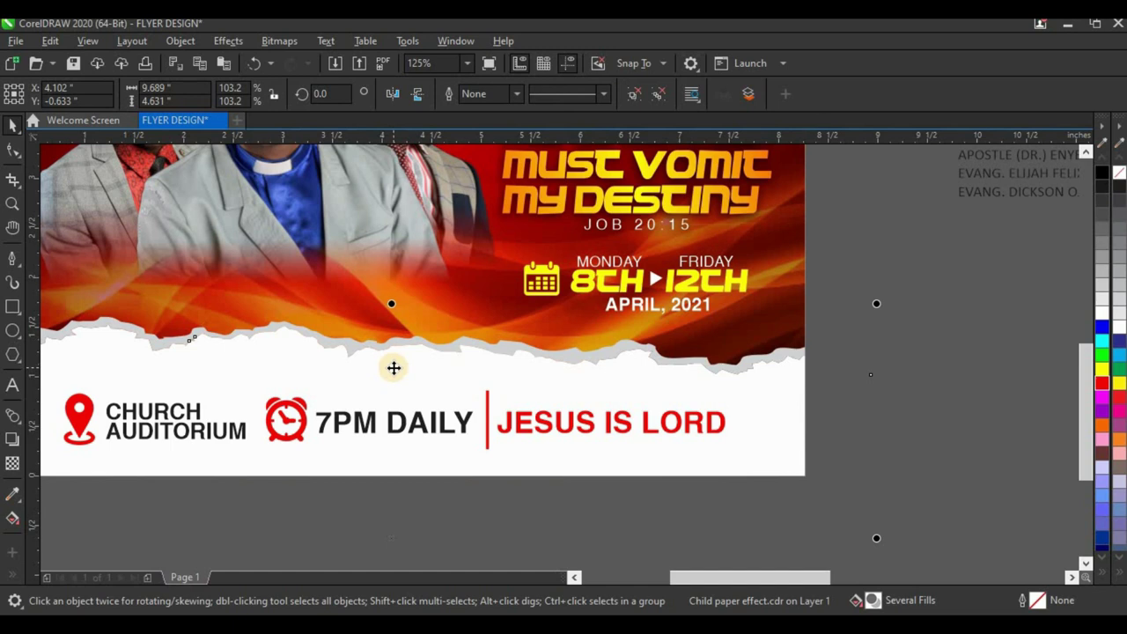
{"action": "key", "text": "Down"}
{"action": "key", "text": "Down"}
{"action": "key", "text": "Down"}
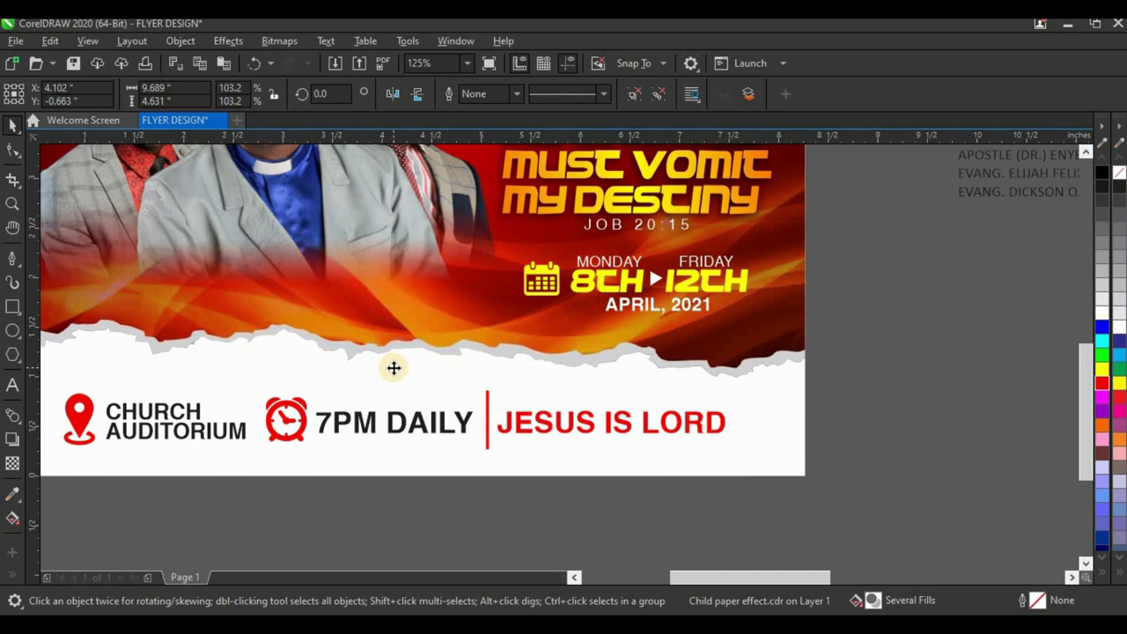
{"action": "key", "text": "Down"}
{"action": "key", "text": "Down"}
{"action": "key", "text": "Down"}
{"action": "key", "text": "Down"}
{"action": "key", "text": "Down"}
{"action": "key", "text": "Down"}
{"action": "key", "text": "Down"}
{"action": "key", "text": "Down"}
{"action": "key", "text": "Down"}
{"action": "key", "text": "Down"}
{"action": "key", "text": "Down"}
{"action": "key", "text": "Down"}
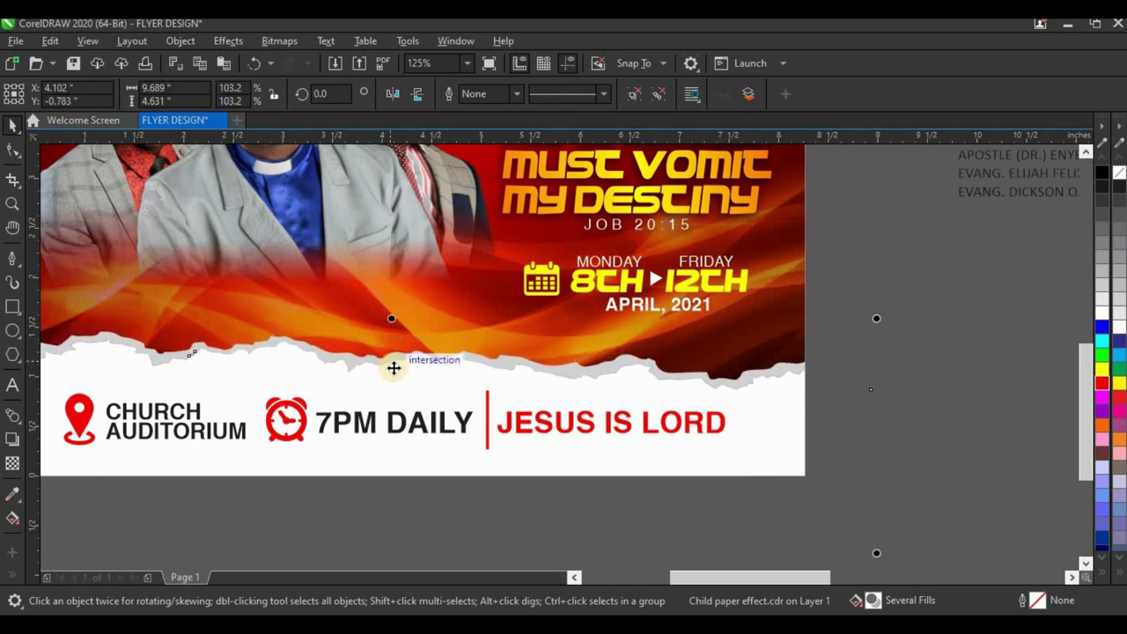
{"action": "scroll", "coordinate": [393, 368], "scroll_direction": "down", "scroll_amount": 2}
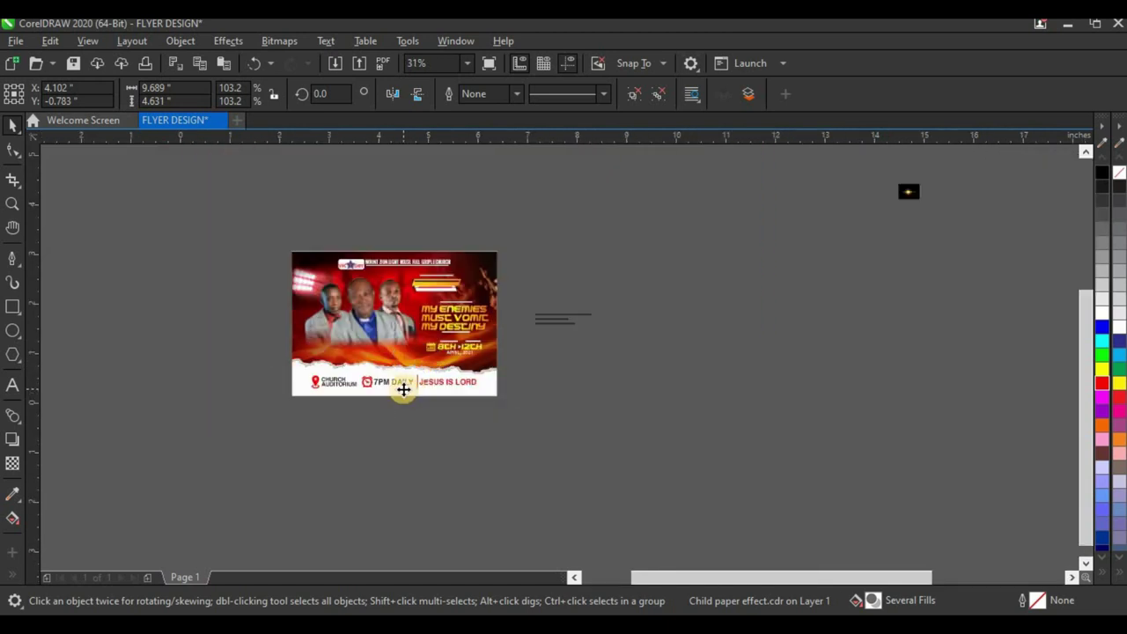
{"action": "scroll", "coordinate": [402, 390], "scroll_direction": "up", "scroll_amount": 1}
{"action": "left_click", "coordinate": [706, 323]}
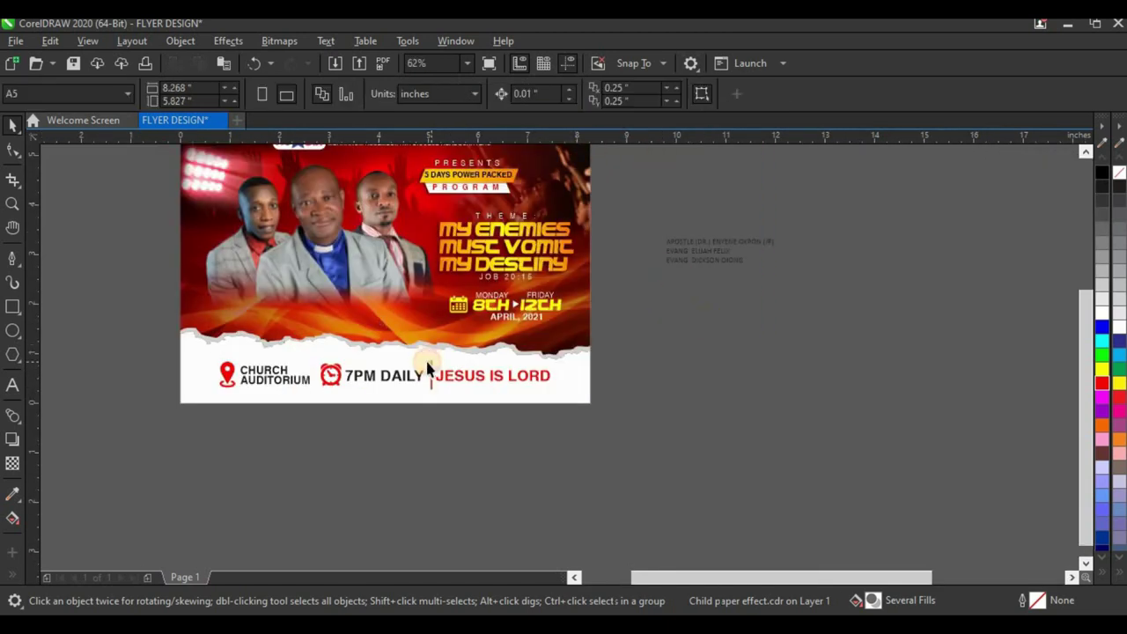
- Inside the flyer's PowerClip, ungroup the torn-paper effect and fill its grey torn edge with yellow
{"action": "left_click", "coordinate": [311, 260]}
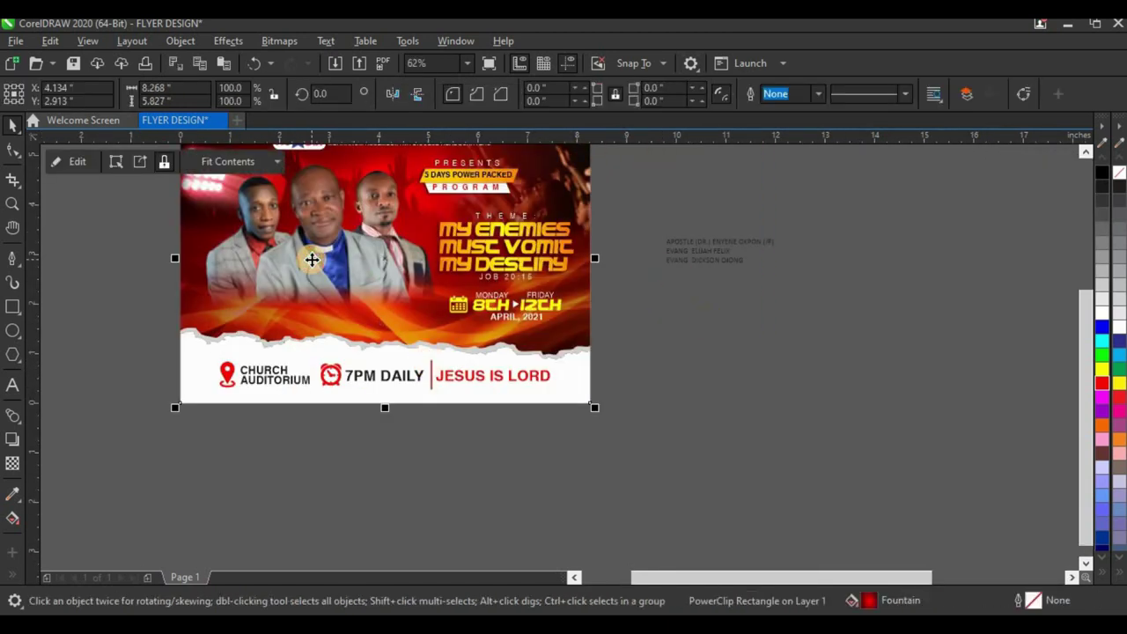
{"action": "left_click", "coordinate": [76, 161]}
{"action": "scroll", "coordinate": [755, 347], "scroll_direction": "up", "scroll_amount": 5}
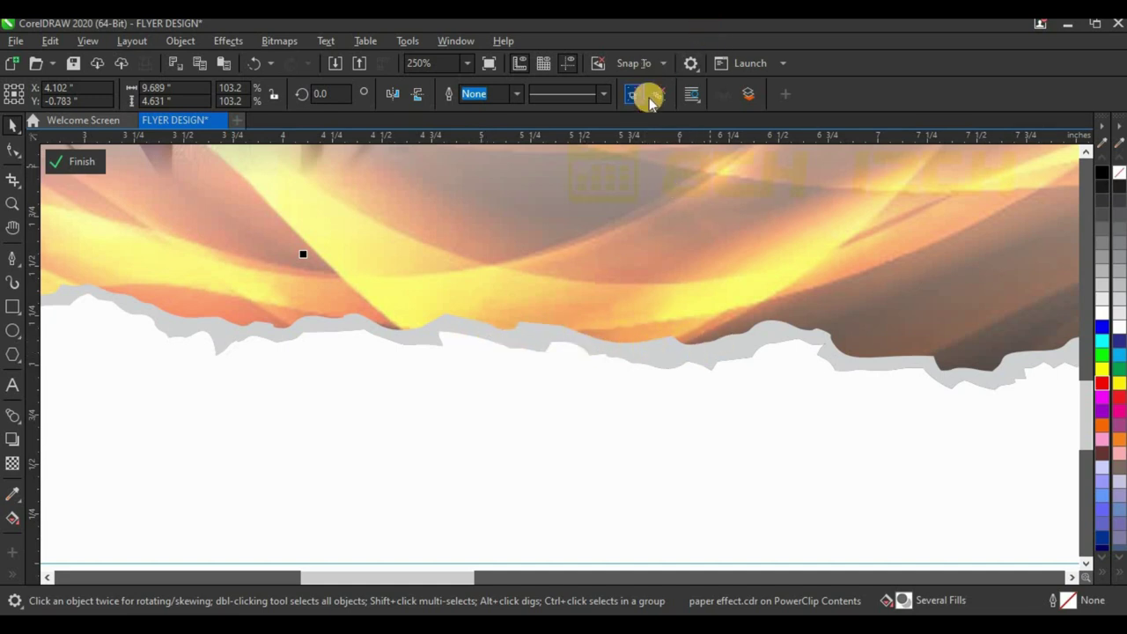
{"action": "left_click", "coordinate": [579, 250]}
{"action": "left_click", "coordinate": [554, 327]}
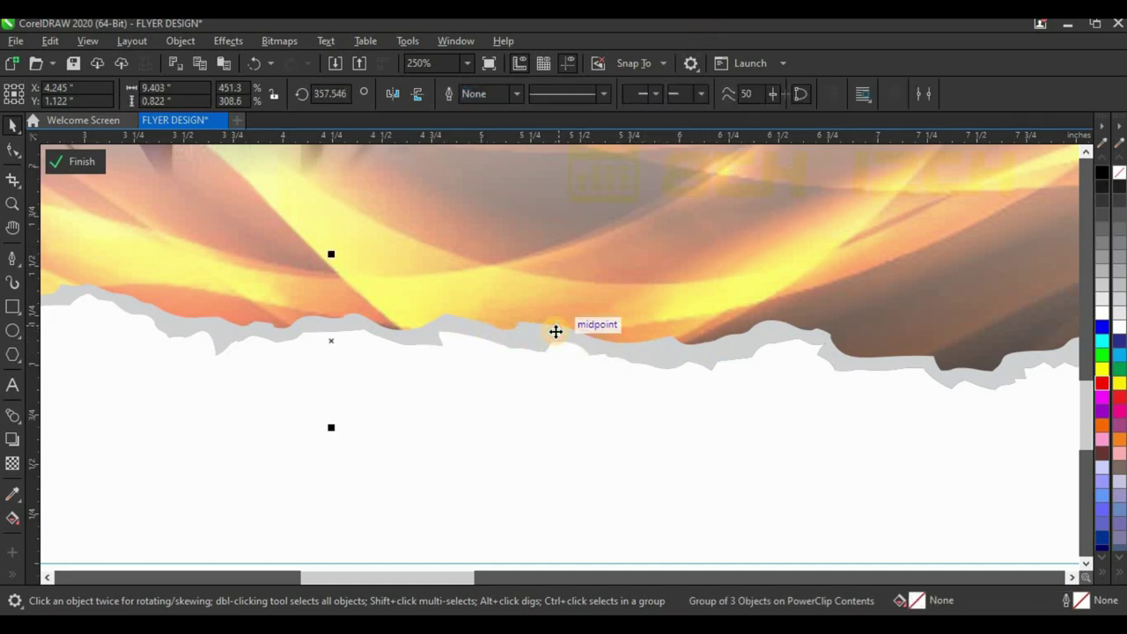
{"action": "left_click", "coordinate": [1100, 377]}
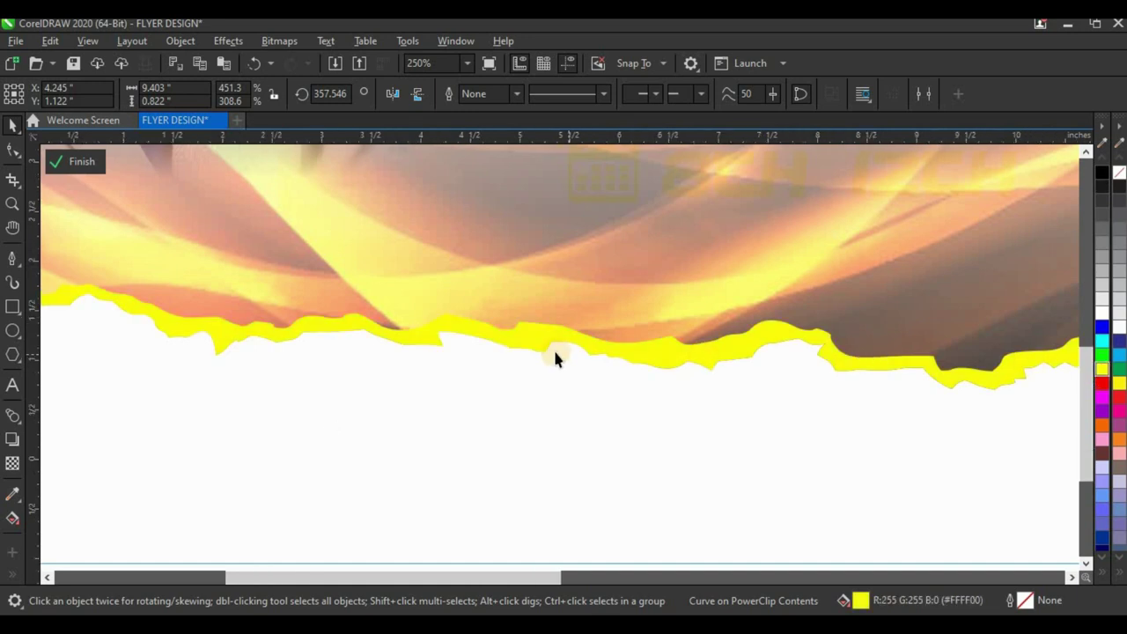
- Apply an interactive fountain fill across the torn edge, running from yellow on the left to orange on the right
{"action": "scroll", "coordinate": [553, 347], "scroll_direction": "down", "scroll_amount": 5}
{"action": "left_click", "coordinate": [12, 521]}
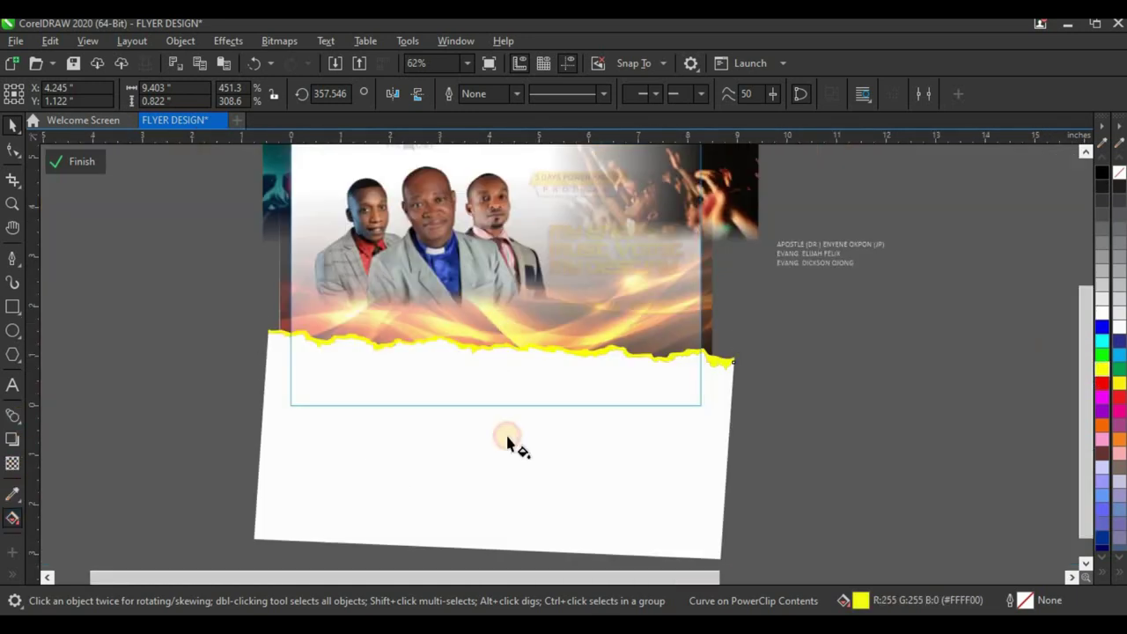
{"action": "left_click_drag", "start_coordinate": [393, 363], "coordinate": [721, 358]}
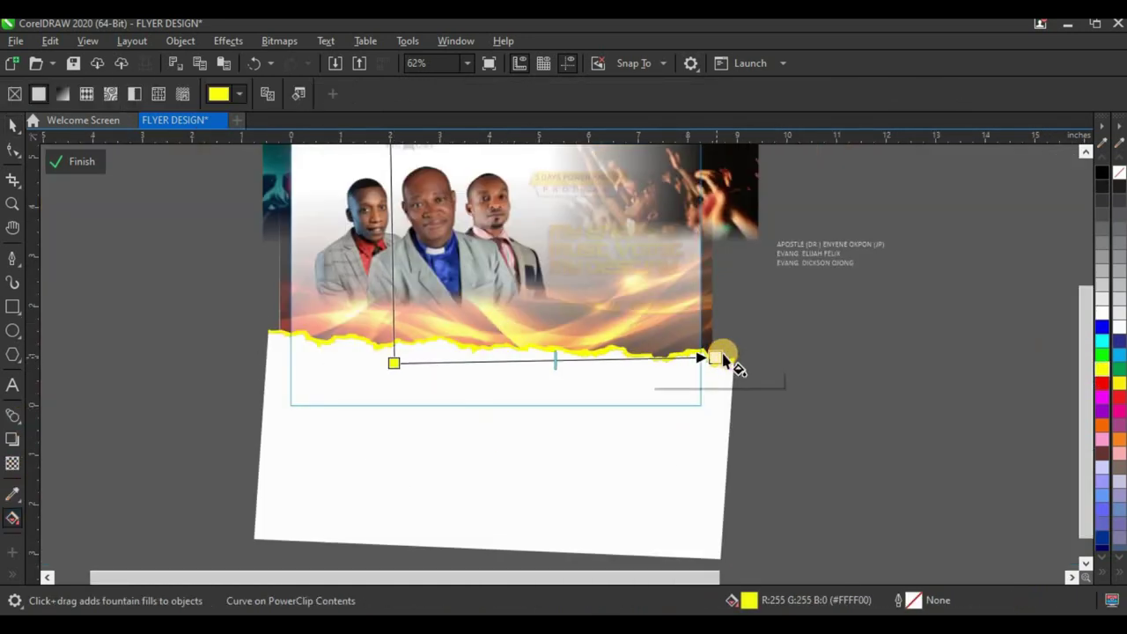
{"action": "left_click", "coordinate": [1101, 426]}
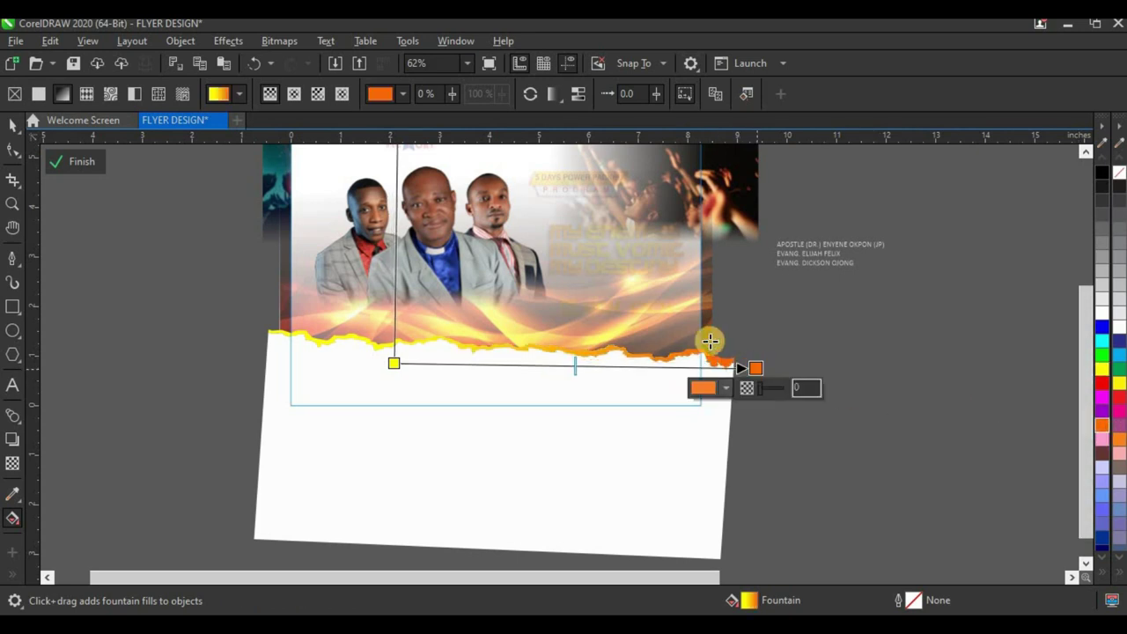
{"action": "left_click", "coordinate": [11, 123]}
- Select the white paper together with its torn edge and group them
{"action": "scroll", "coordinate": [798, 554], "scroll_direction": "down", "scroll_amount": 2}
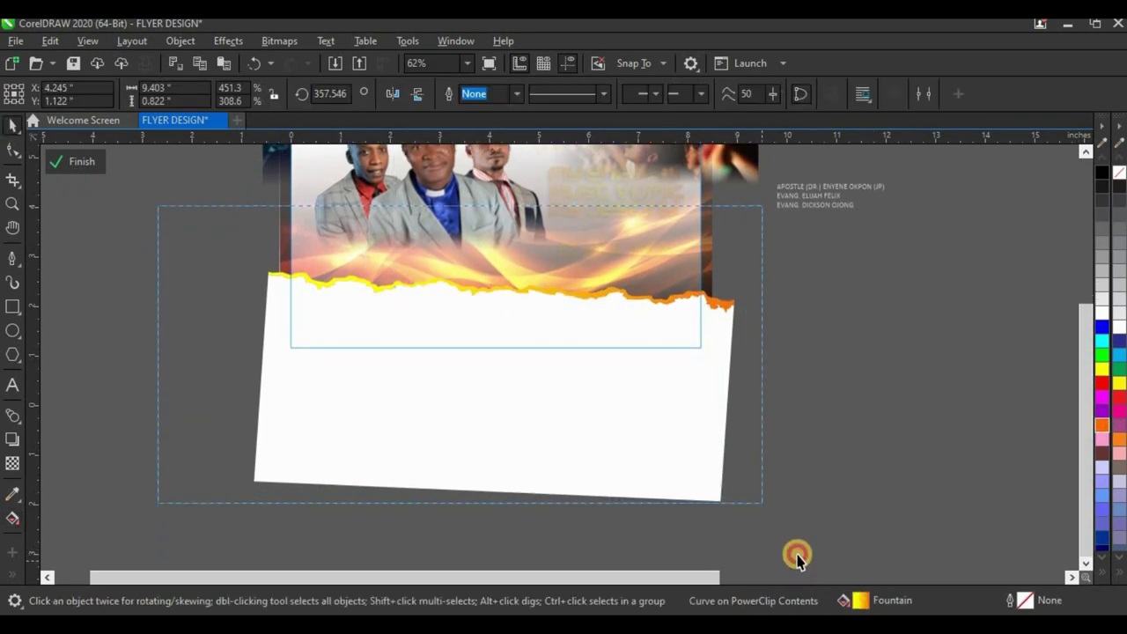
{"action": "key", "text": "ctrl+a"}
{"action": "key", "text": "ctrl+g"}
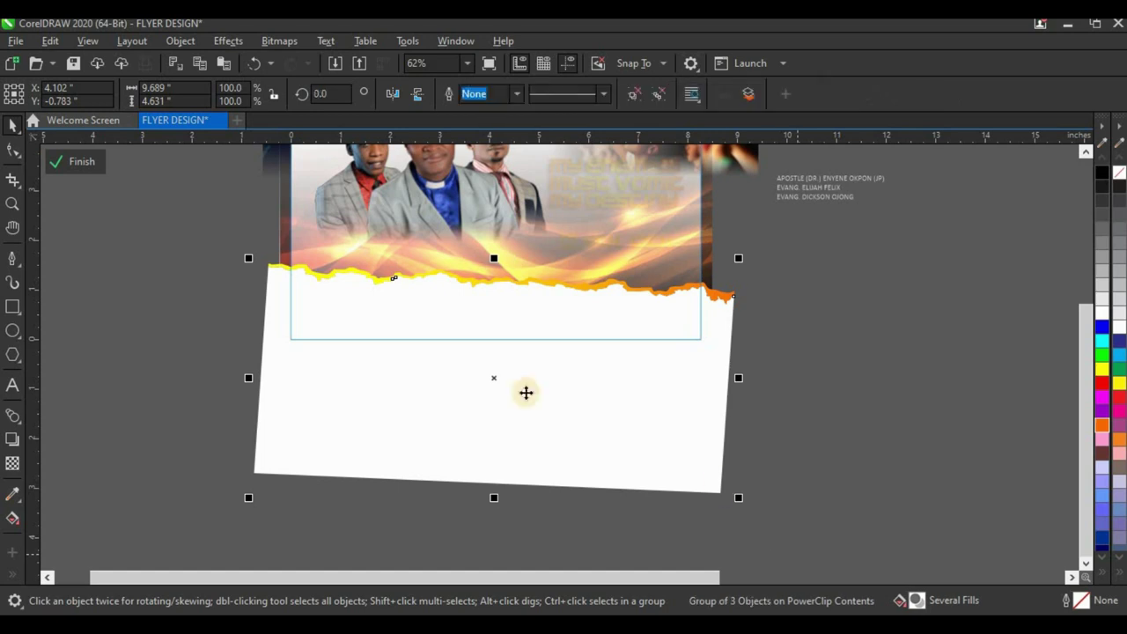
- Add a drop shadow above the paper group with shadow opacity 100, and finish editing the PowerClip contents
{"action": "left_click", "coordinate": [12, 440]}
{"action": "left_click_drag", "start_coordinate": [494, 378], "coordinate": [437, 266]}
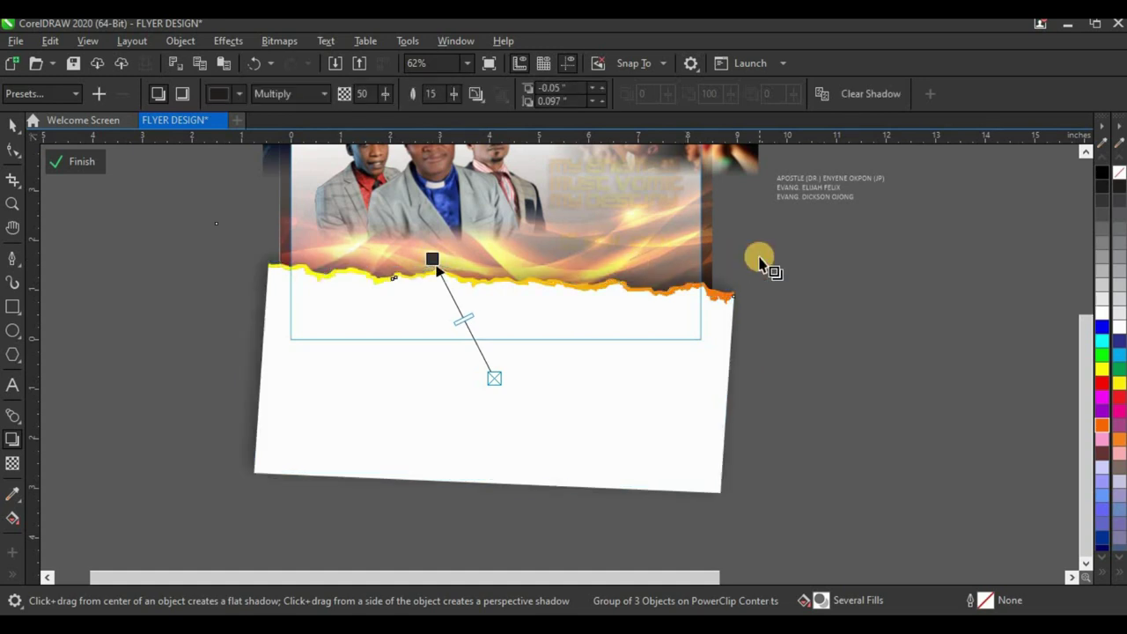
{"action": "left_click_drag", "start_coordinate": [384, 99], "coordinate": [431, 98]}
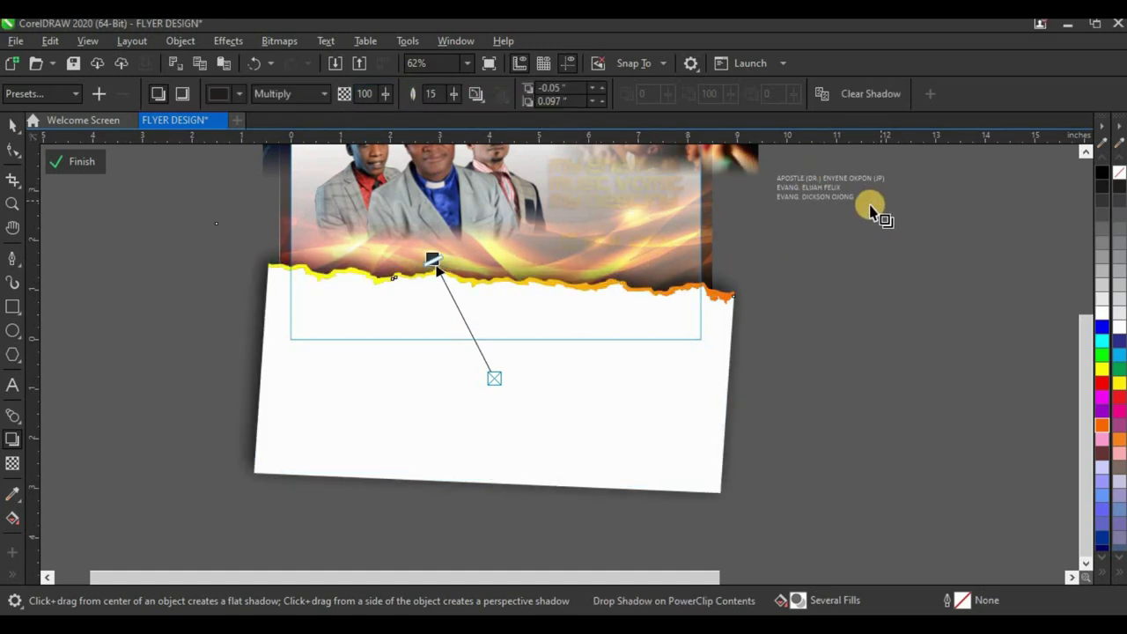
{"action": "left_click", "coordinate": [10, 126]}
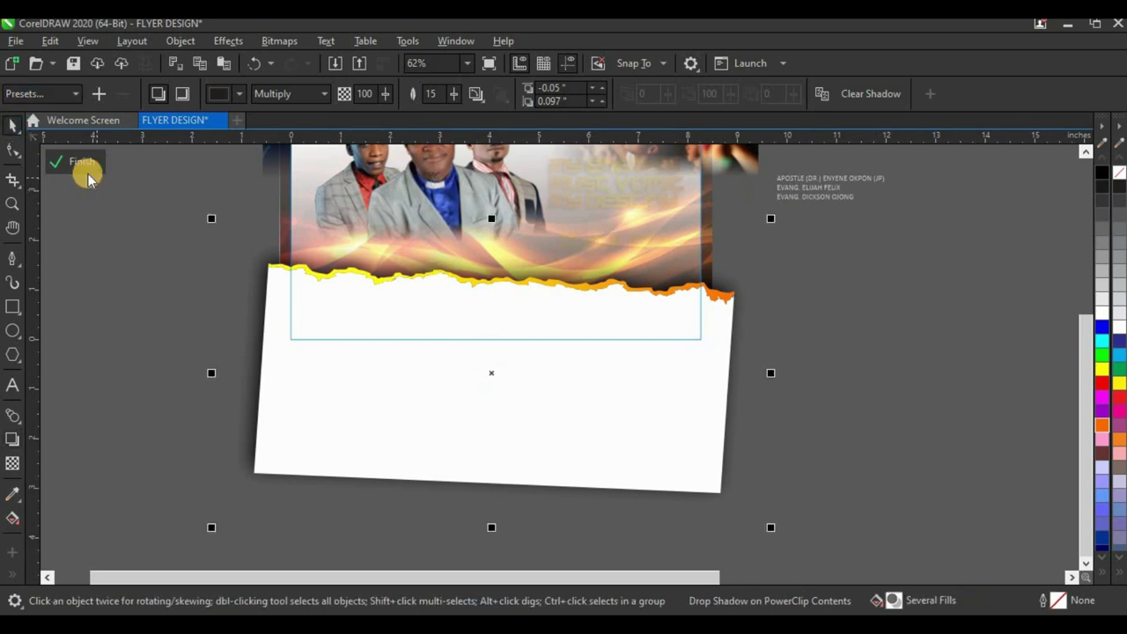
{"action": "scroll", "coordinate": [404, 382], "scroll_direction": "down", "scroll_amount": 1}
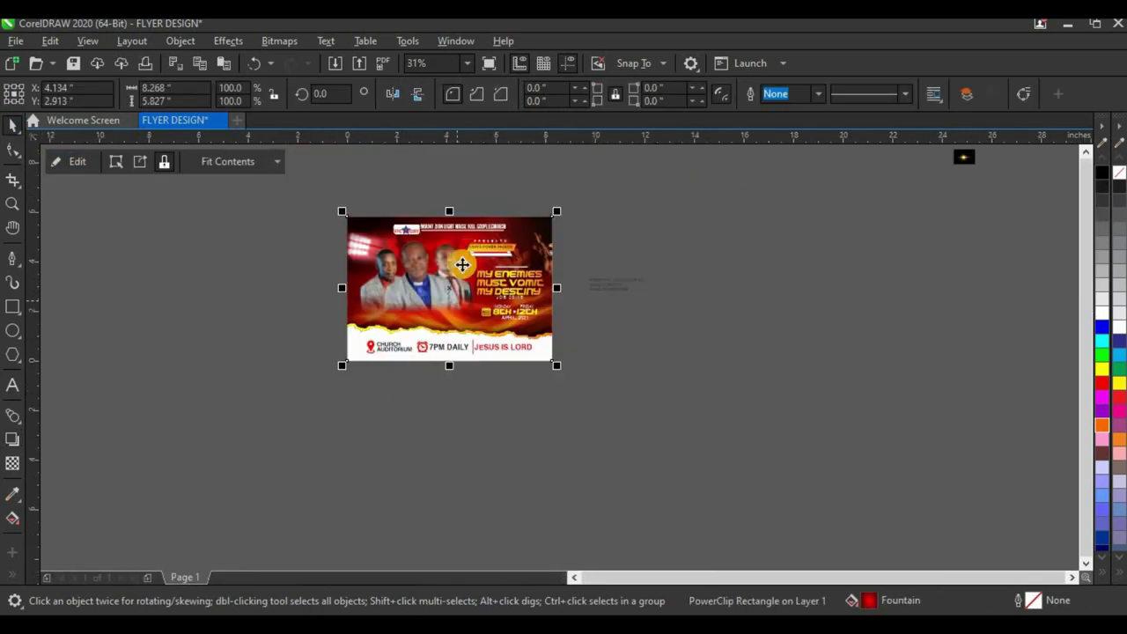
{"action": "scroll", "coordinate": [467, 256], "scroll_direction": "up", "scroll_amount": 1}
- Select the calendar icon and the date text block and nudge them slightly down, away from JOB 20:15
{"action": "scroll", "coordinate": [468, 256], "scroll_direction": "up", "scroll_amount": 2}
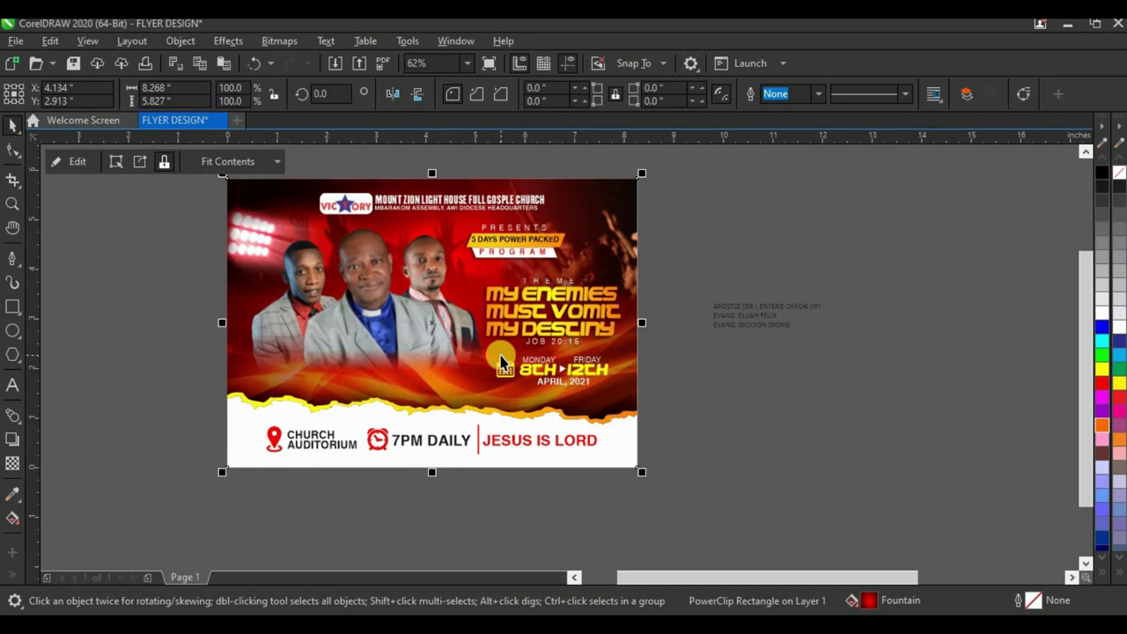
{"action": "scroll", "coordinate": [679, 332], "scroll_direction": "up", "scroll_amount": 2}
{"action": "left_click", "coordinate": [798, 372]}
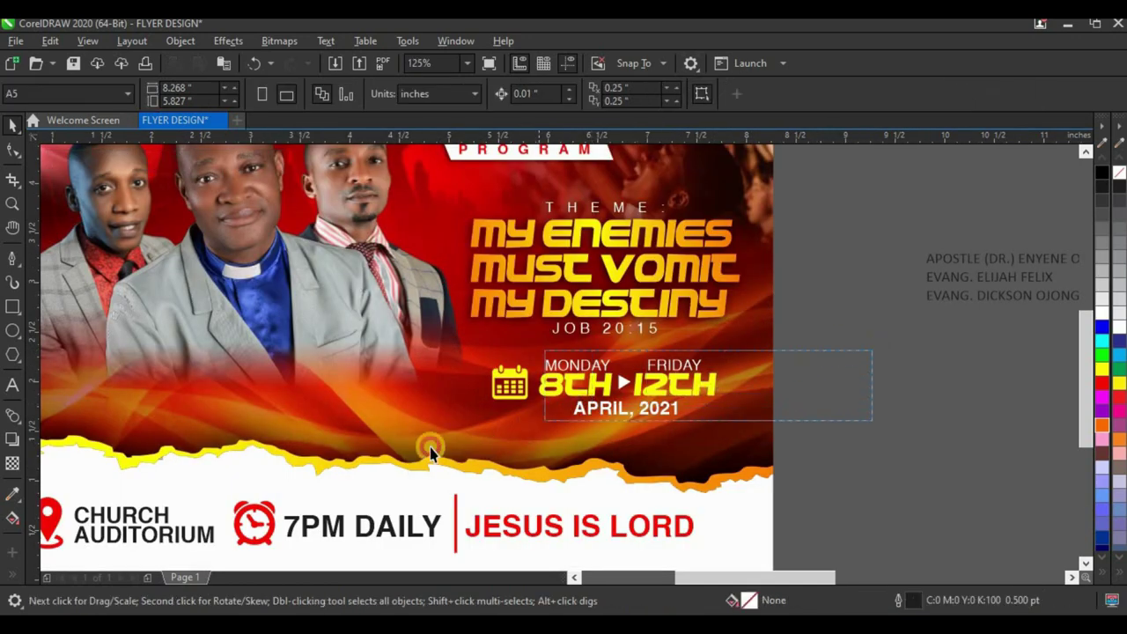
{"action": "left_click_drag", "start_coordinate": [430, 454], "coordinate": [417, 448]}
{"action": "key", "text": "Down"}
{"action": "key", "text": "Down"}
{"action": "key", "text": "Down"}
{"action": "key", "text": "Down"}
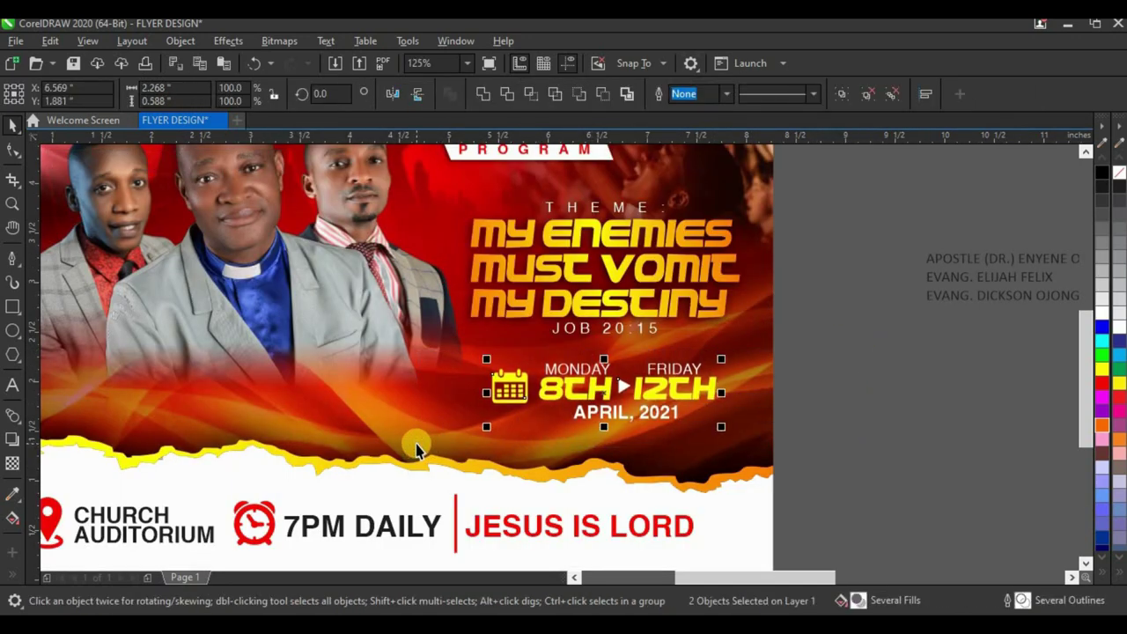
{"action": "scroll", "coordinate": [456, 452], "scroll_direction": "down", "scroll_amount": 4}
{"action": "scroll", "coordinate": [438, 430], "scroll_direction": "up", "scroll_amount": 2}
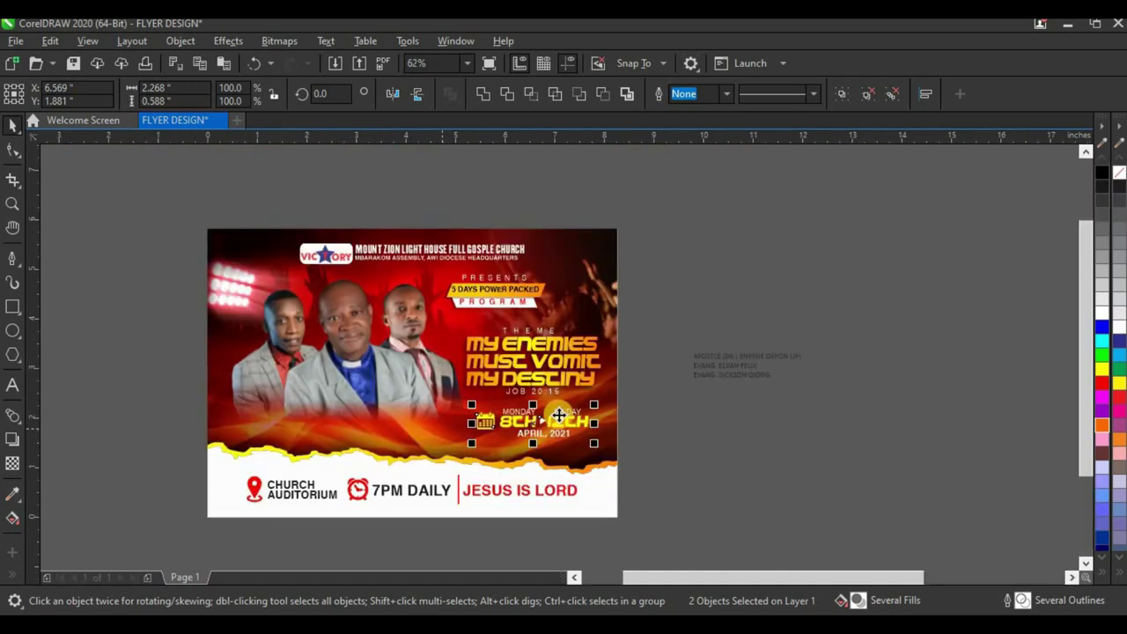
- Remove all three lines of speaker names from the text block beside the flyer
{"action": "left_click", "coordinate": [768, 403]}
{"action": "left_click", "coordinate": [756, 365]}
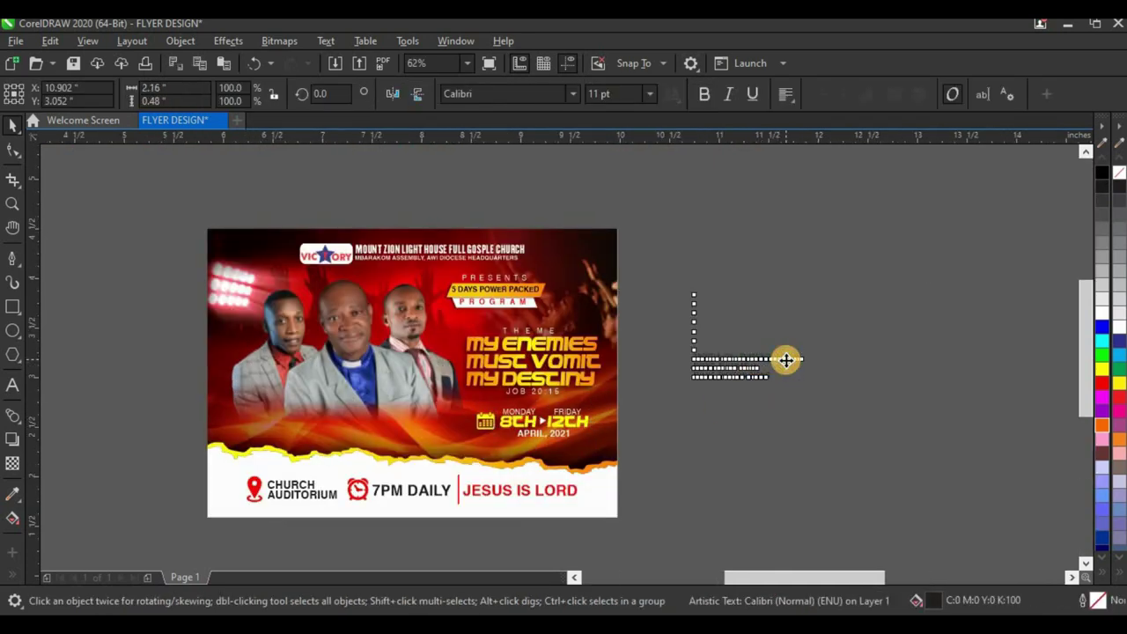
{"action": "scroll", "coordinate": [784, 359], "scroll_direction": "up", "scroll_amount": 2}
{"action": "double_click", "coordinate": [704, 377]}
{"action": "left_click_drag", "start_coordinate": [754, 391], "coordinate": [586, 360]}
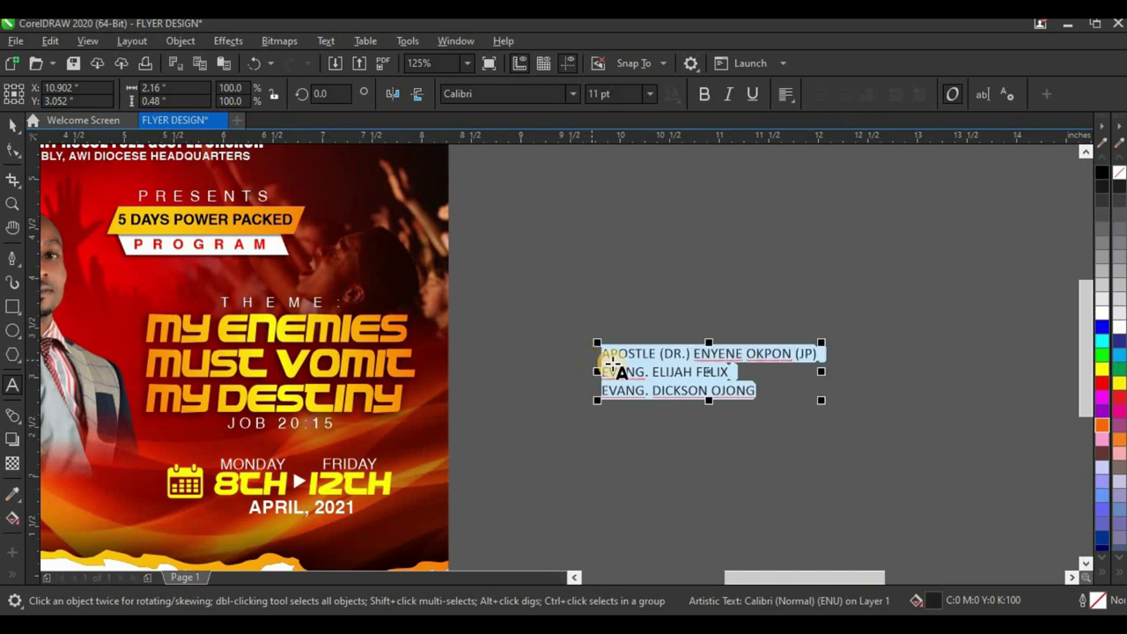
{"action": "key", "text": "Delete"}
- Place the three lines of ministers' names on the flyer below the ministers' photo and colour the text white
{"action": "scroll", "coordinate": [646, 361], "scroll_direction": "down", "scroll_amount": 2}
{"action": "left_click", "coordinate": [238, 429]}
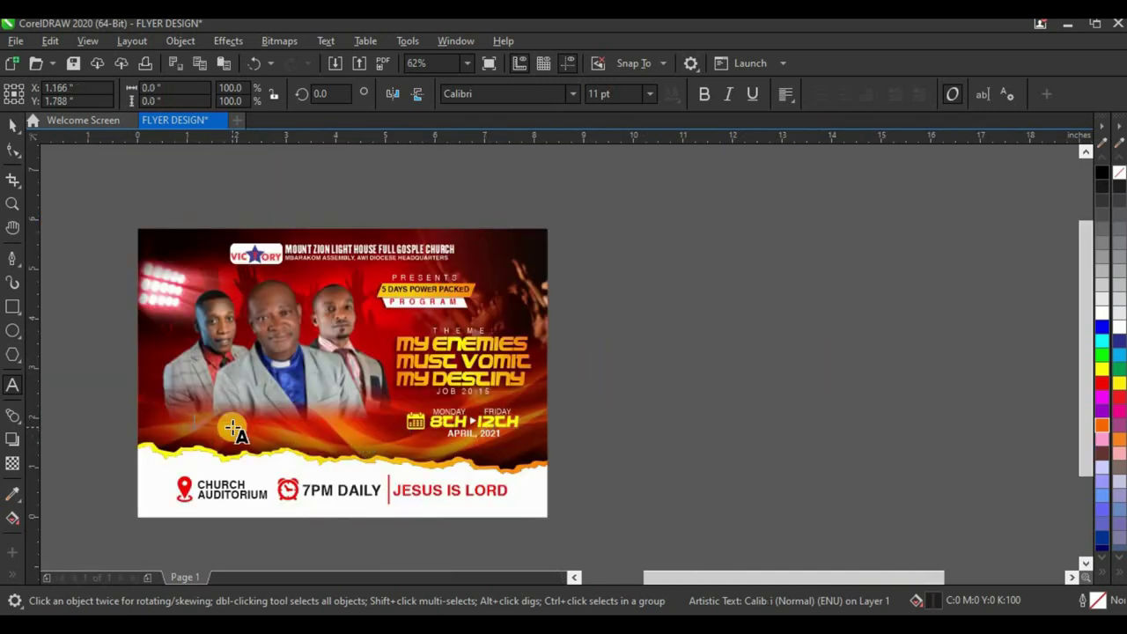
{"action": "scroll", "coordinate": [169, 436], "scroll_direction": "up", "scroll_amount": 1}
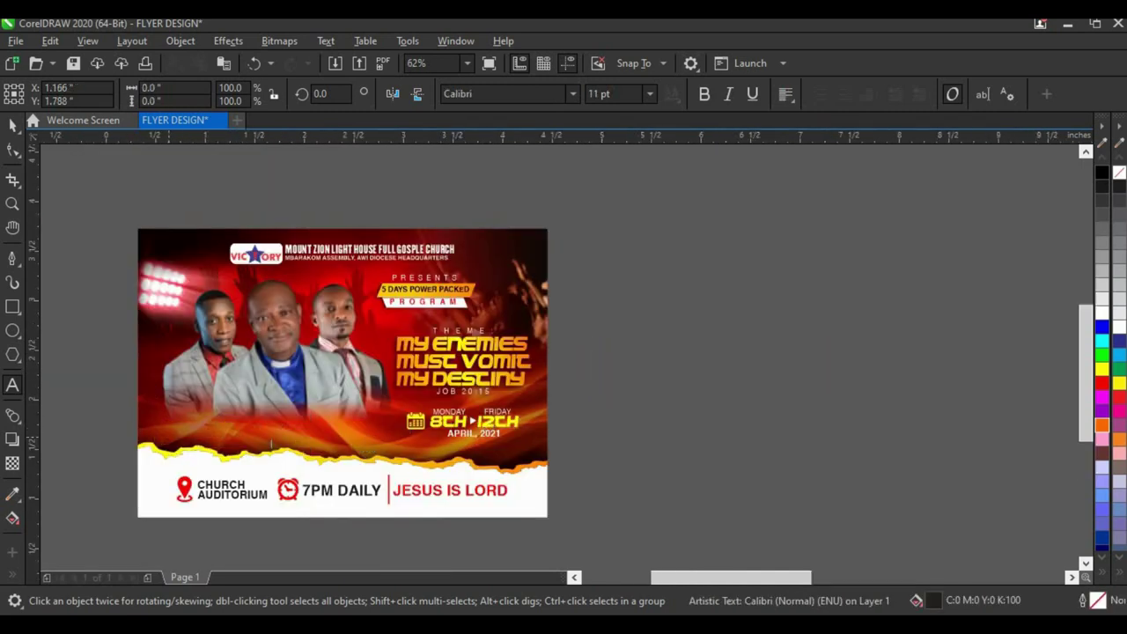
{"action": "left_click", "coordinate": [9, 130]}
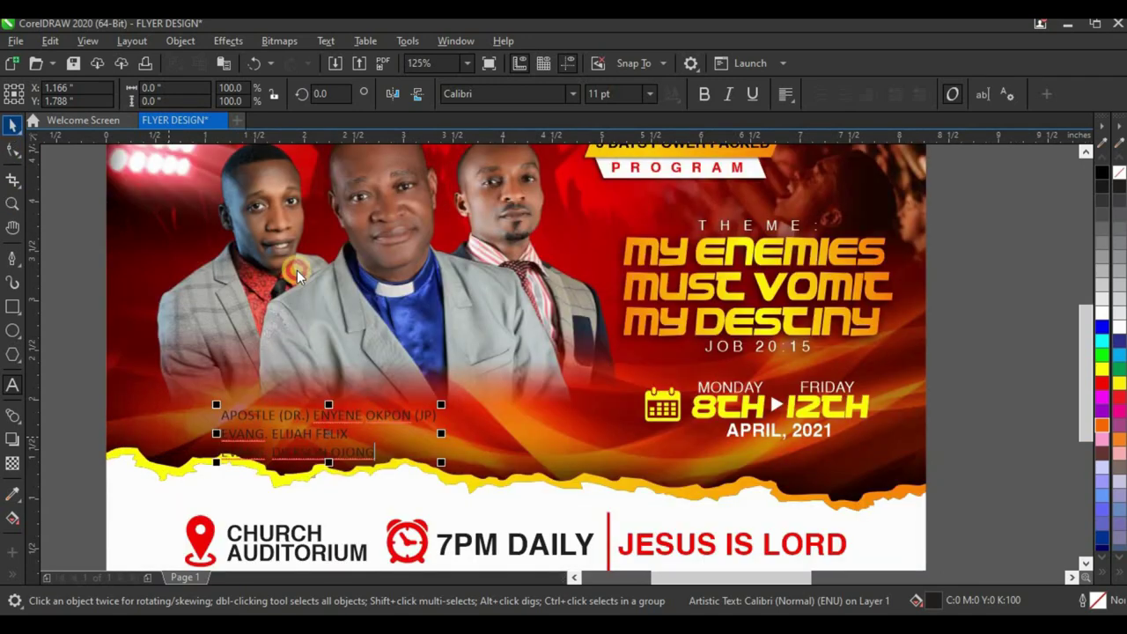
{"action": "left_click", "coordinate": [1104, 315]}
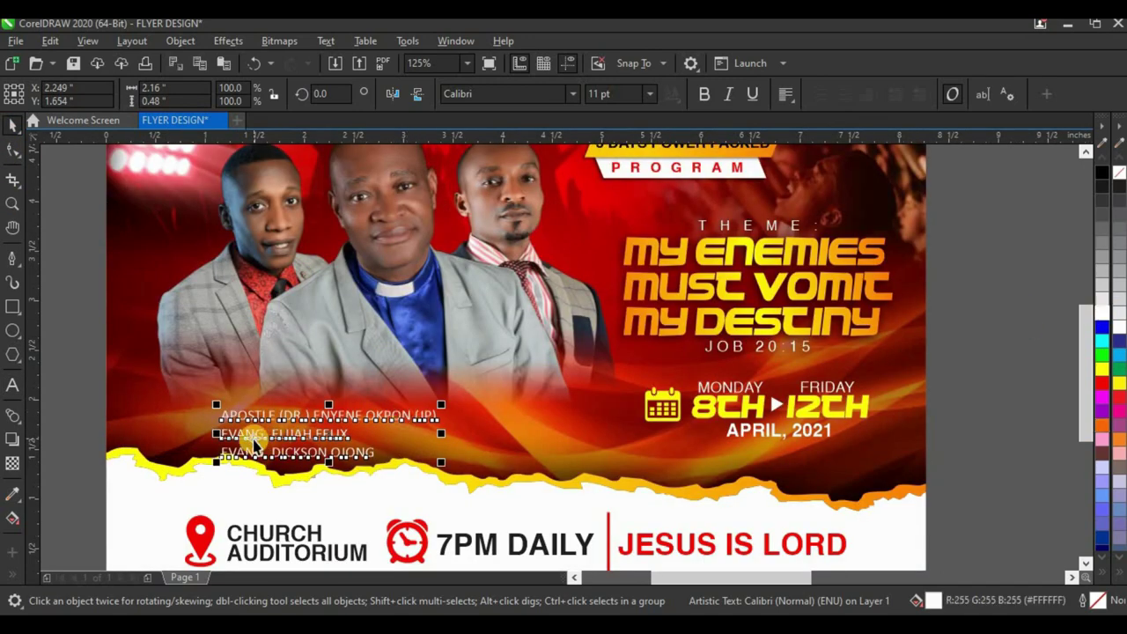
- Break the names block apart into three separate lines and set all of them in Helvetica
{"action": "scroll", "coordinate": [391, 440], "scroll_direction": "up", "scroll_amount": 1}
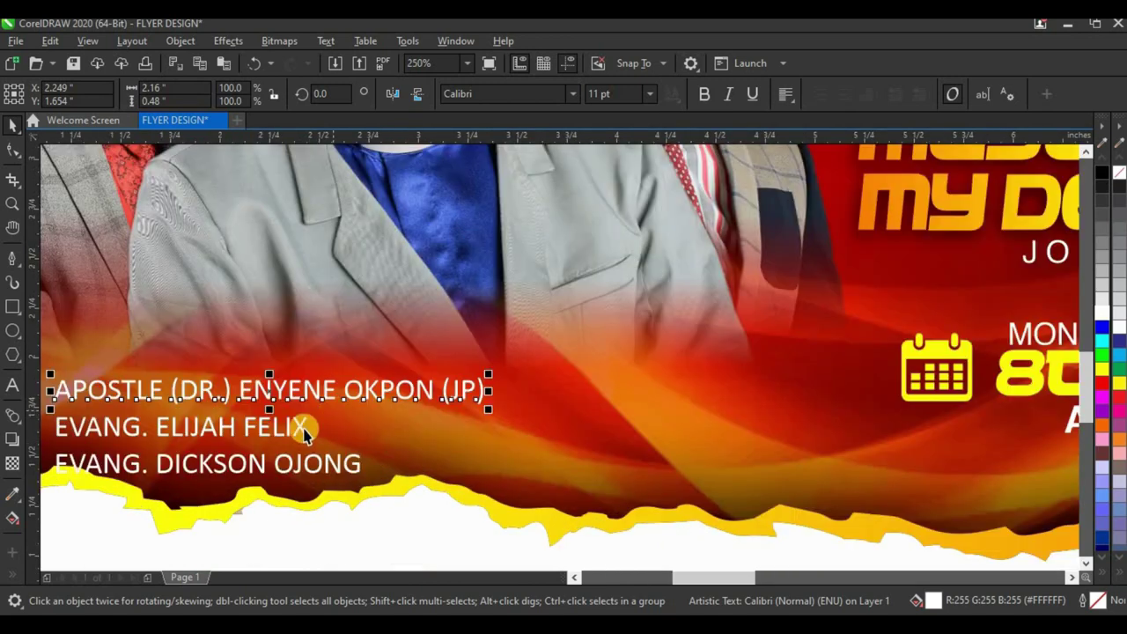
{"action": "left_click", "coordinate": [300, 427], "text": "shift"}
{"action": "left_click", "coordinate": [299, 463], "text": "shift"}
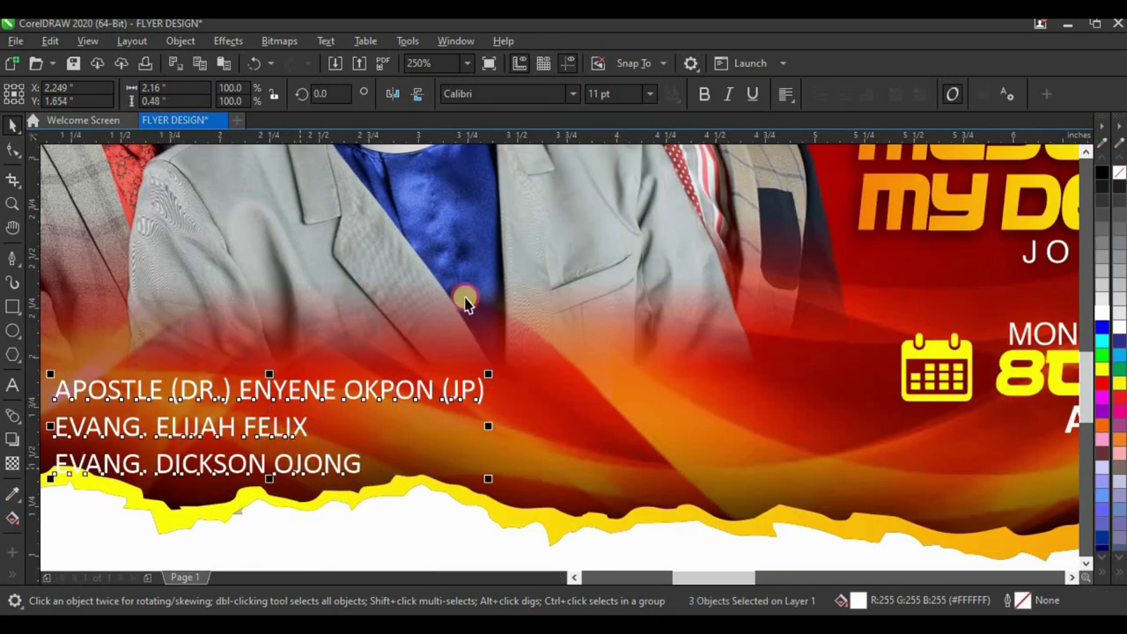
{"action": "left_click", "coordinate": [564, 102]}
{"action": "left_click", "coordinate": [566, 98]}
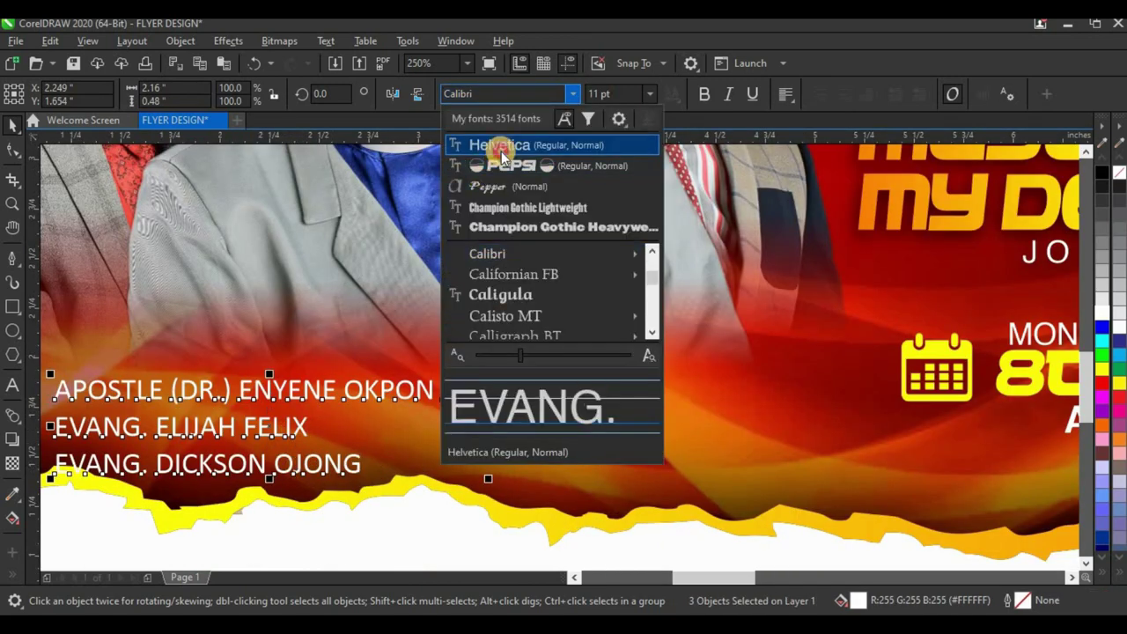
{"action": "left_click", "coordinate": [498, 145]}
{"action": "left_click", "coordinate": [377, 350]}
- Move the apostle's line under the middle minister, break it after "APOSTLE (DR.)" and centre-align the text
{"action": "left_click_drag", "start_coordinate": [312, 390], "coordinate": [586, 366]}
{"action": "double_click", "coordinate": [584, 368]}
{"action": "key", "text": "Return"}
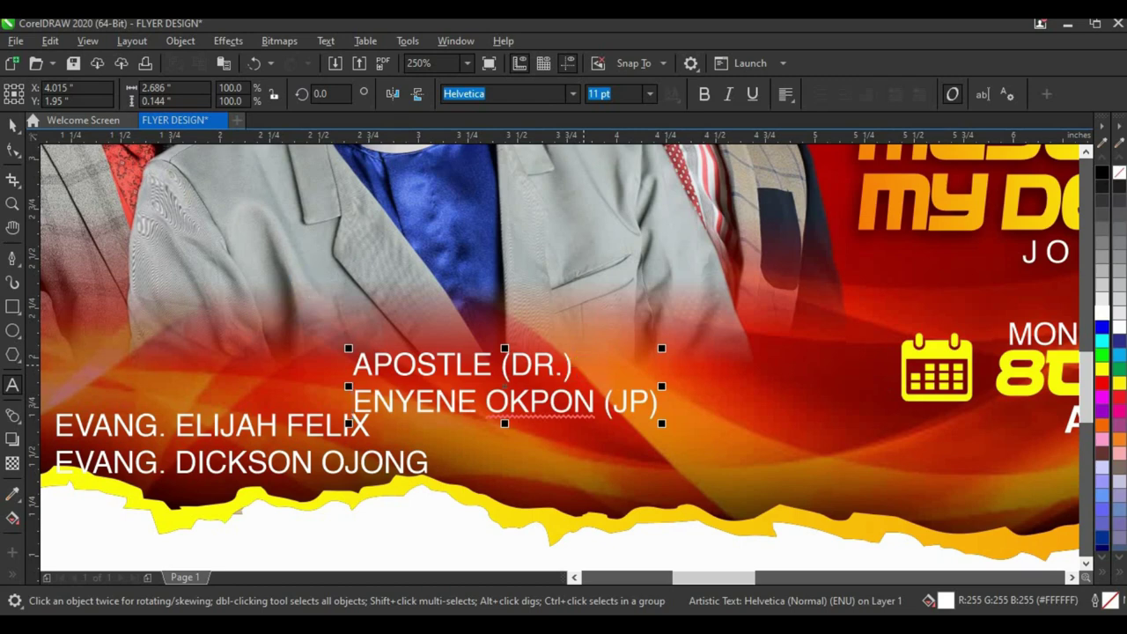
{"action": "left_click", "coordinate": [10, 127]}
{"action": "left_click", "coordinate": [786, 93]}
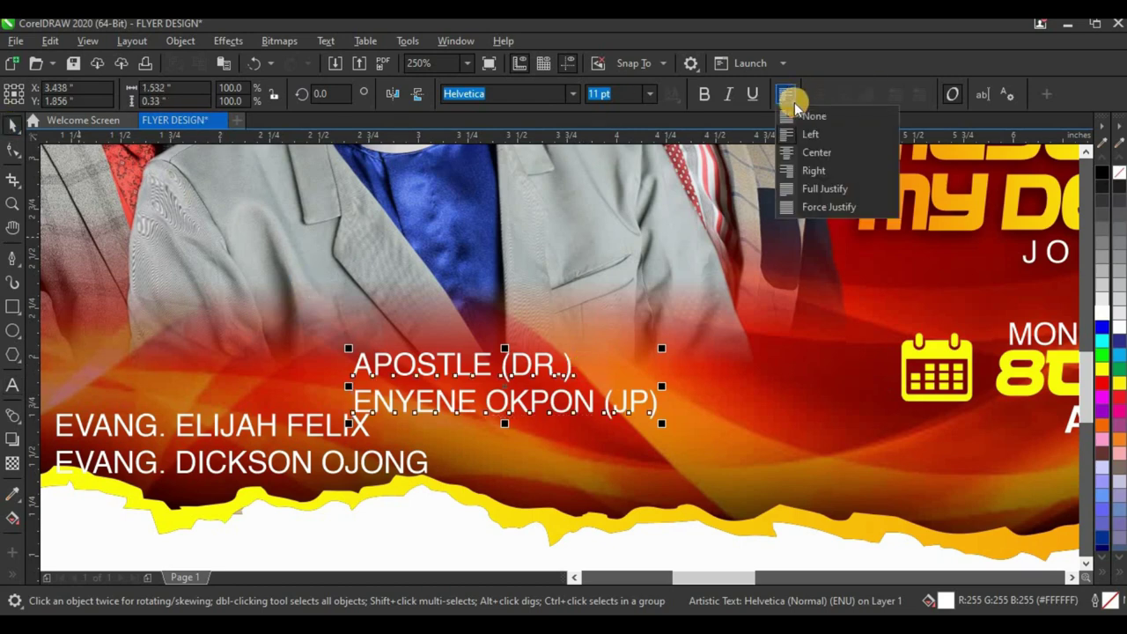
{"action": "left_click", "coordinate": [816, 153]}
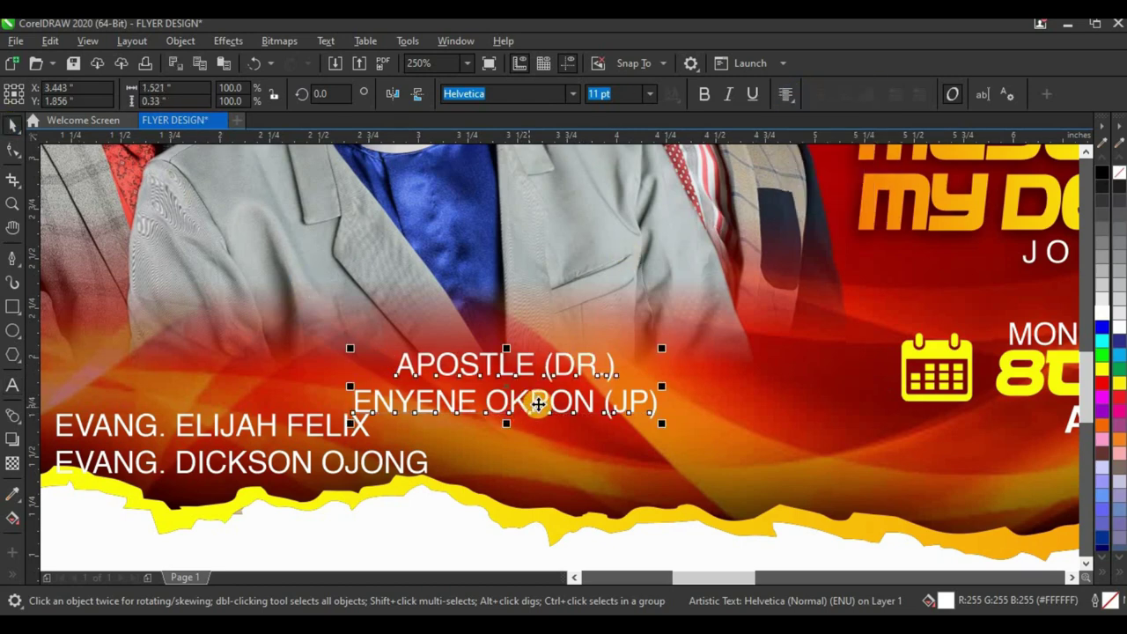
- Make the apostle's name line bold and tighten the spacing between it and the title line
{"action": "left_click_drag", "start_coordinate": [537, 402], "coordinate": [690, 385]}
{"action": "double_click", "coordinate": [536, 390]}
{"action": "left_click", "coordinate": [353, 394]}
{"action": "left_click", "coordinate": [703, 93]}
{"action": "left_click", "coordinate": [13, 150]}
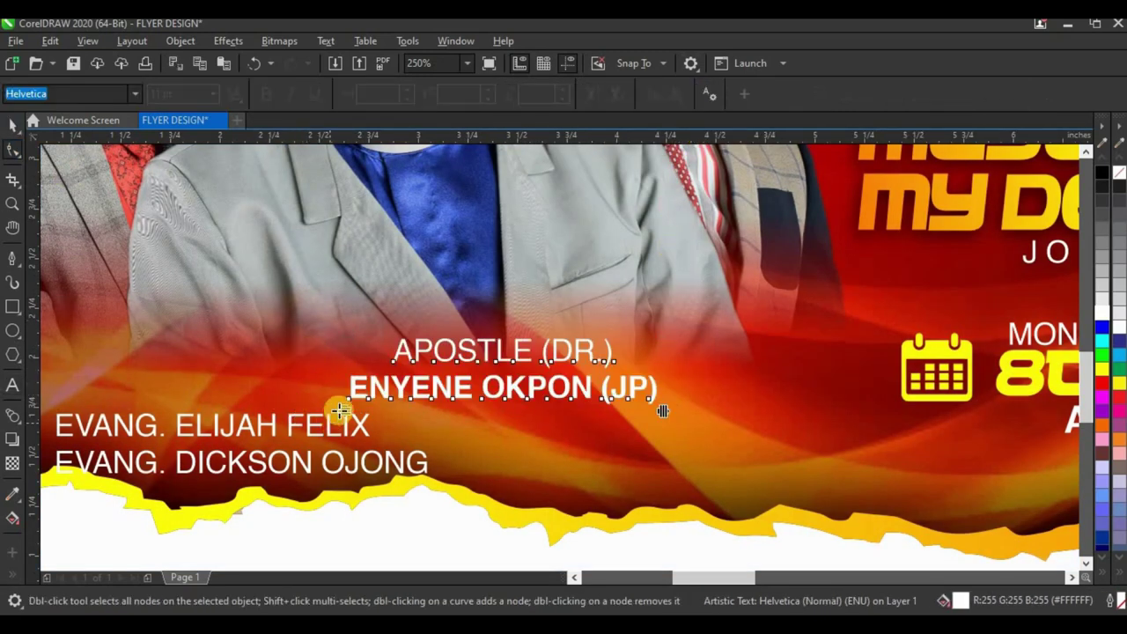
{"action": "left_click_drag", "start_coordinate": [341, 398], "coordinate": [341, 389]}
{"action": "left_click", "coordinate": [12, 125]}
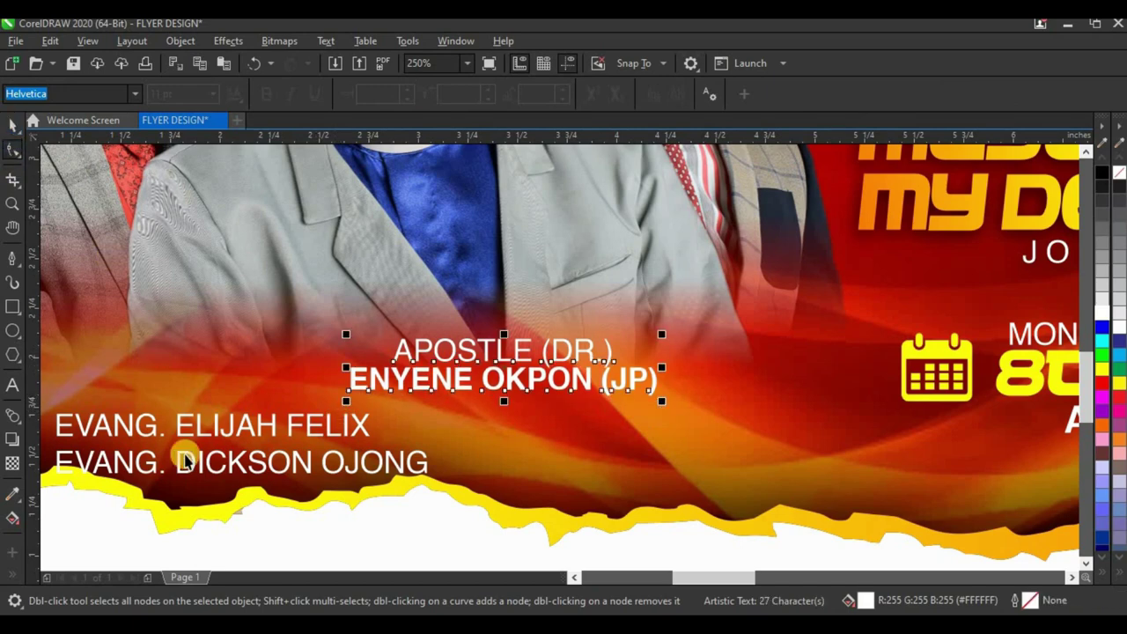
- Move the first "EVANG." line beside the right-hand minister and split the title, first name and surname onto three lines
{"action": "left_click", "coordinate": [285, 438]}
{"action": "scroll", "coordinate": [268, 434], "scroll_direction": "down", "scroll_amount": 2}
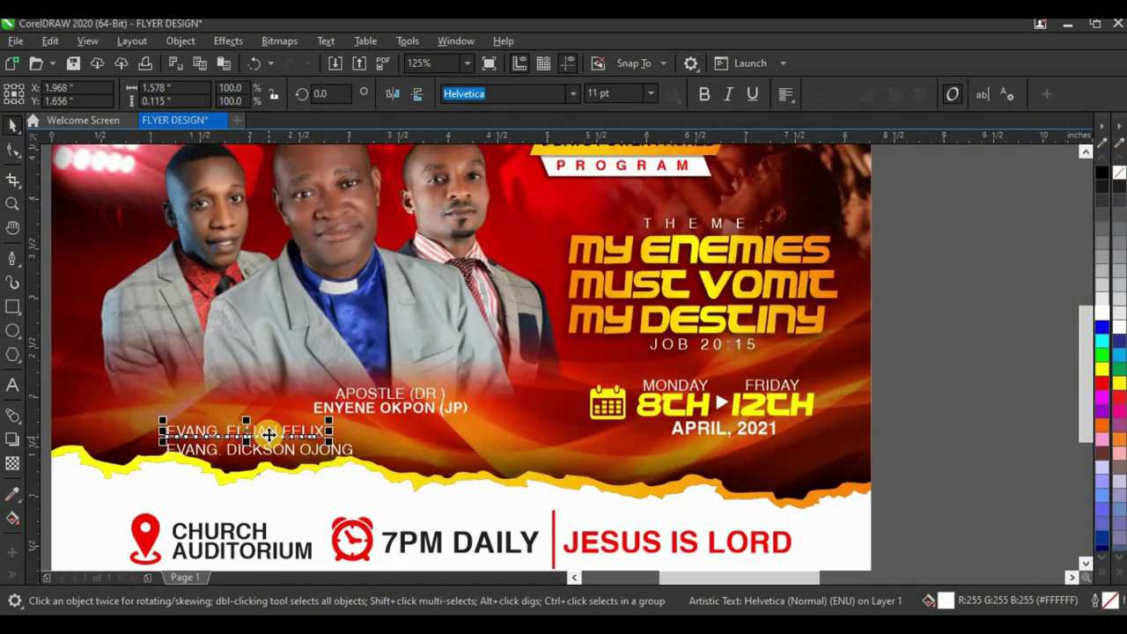
{"action": "left_click_drag", "start_coordinate": [277, 438], "coordinate": [592, 370]}
{"action": "scroll", "coordinate": [541, 367], "scroll_direction": "up", "scroll_amount": 2}
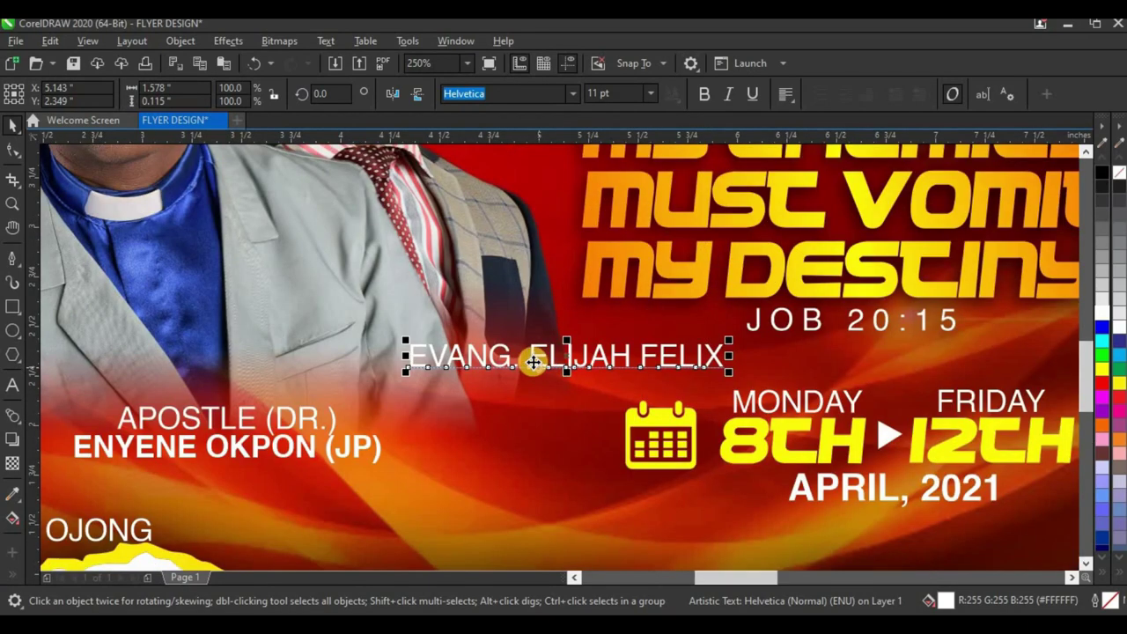
{"action": "double_click", "coordinate": [533, 363]}
{"action": "key", "text": "Return"}
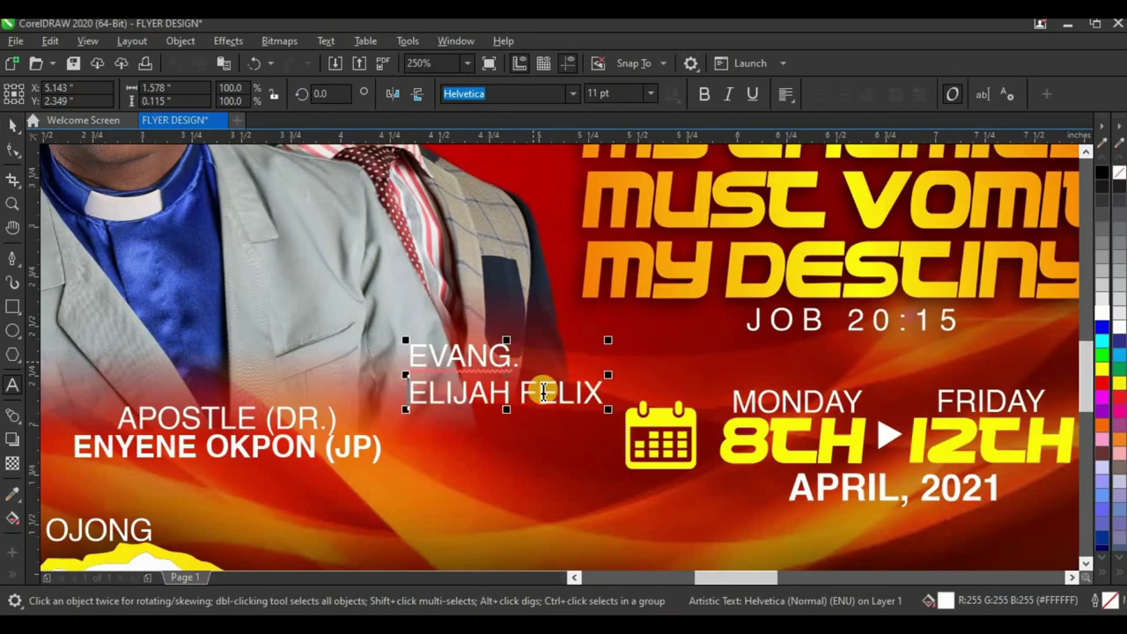
{"action": "key", "text": "BackSpace"}
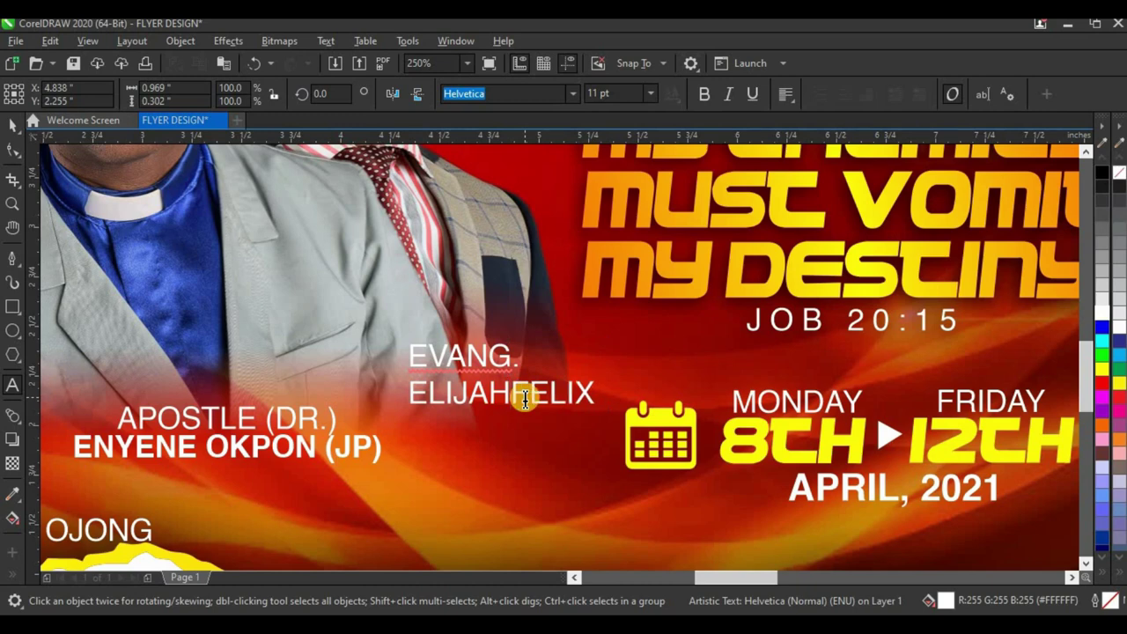
{"action": "key", "text": "Return"}
- Tighten the line spacing of this evangelist's text block and make the two name lines bold
{"action": "left_click", "coordinate": [12, 154]}
{"action": "left_click_drag", "start_coordinate": [405, 446], "coordinate": [410, 433]}
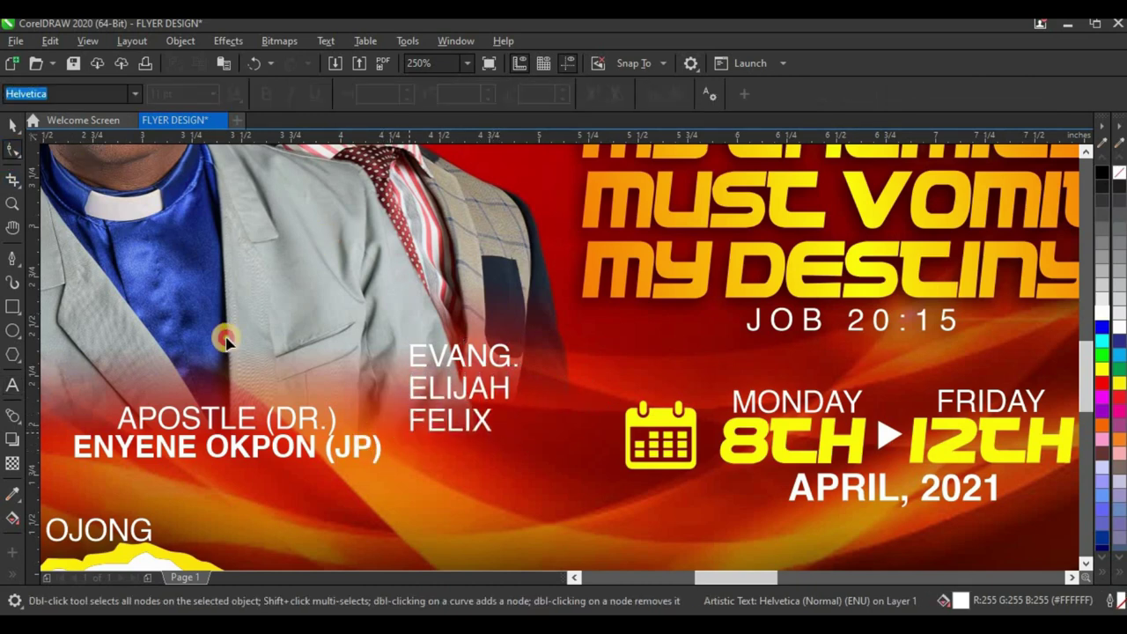
{"action": "left_click", "coordinate": [12, 125]}
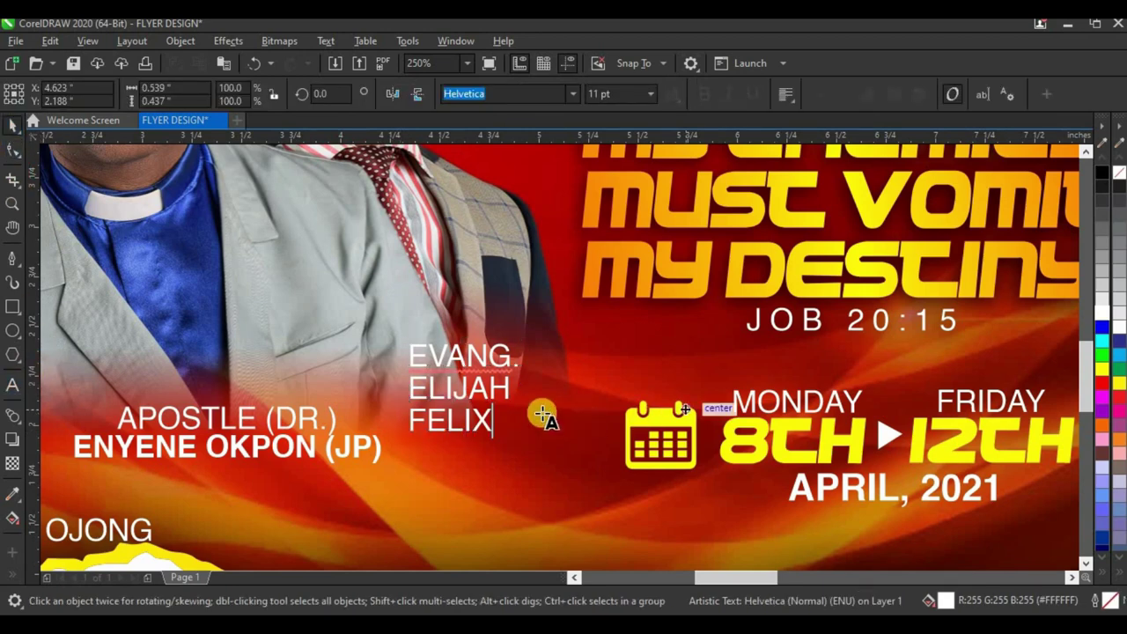
{"action": "key", "text": "F8"}
{"action": "left_click_drag", "start_coordinate": [415, 386], "coordinate": [513, 426]}
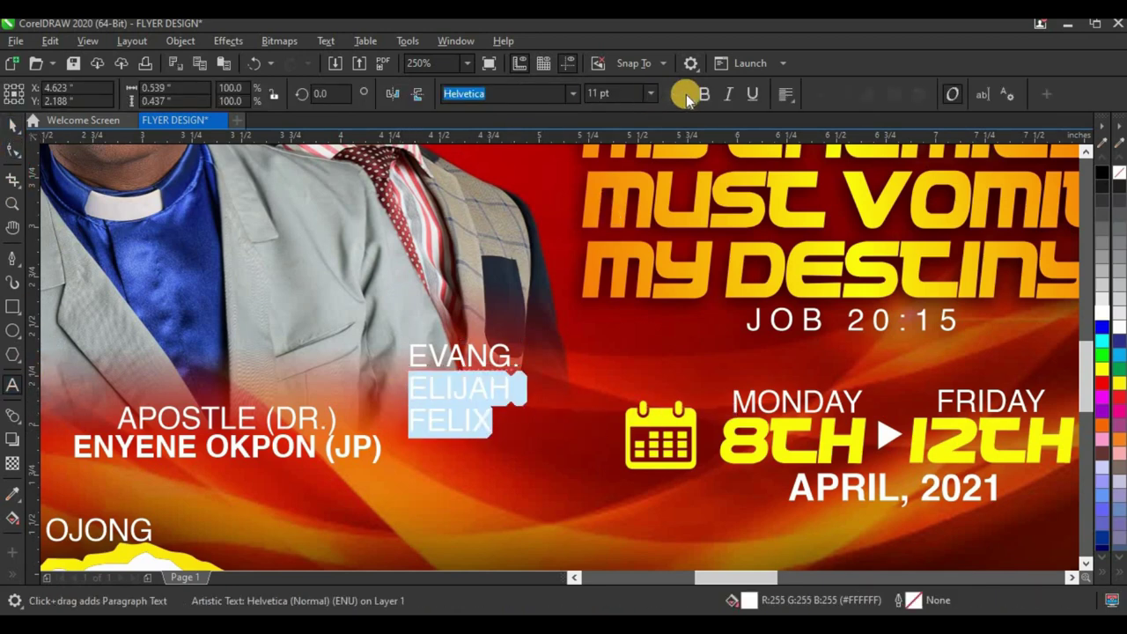
{"action": "left_click", "coordinate": [703, 94]}
{"action": "left_click", "coordinate": [13, 128]}
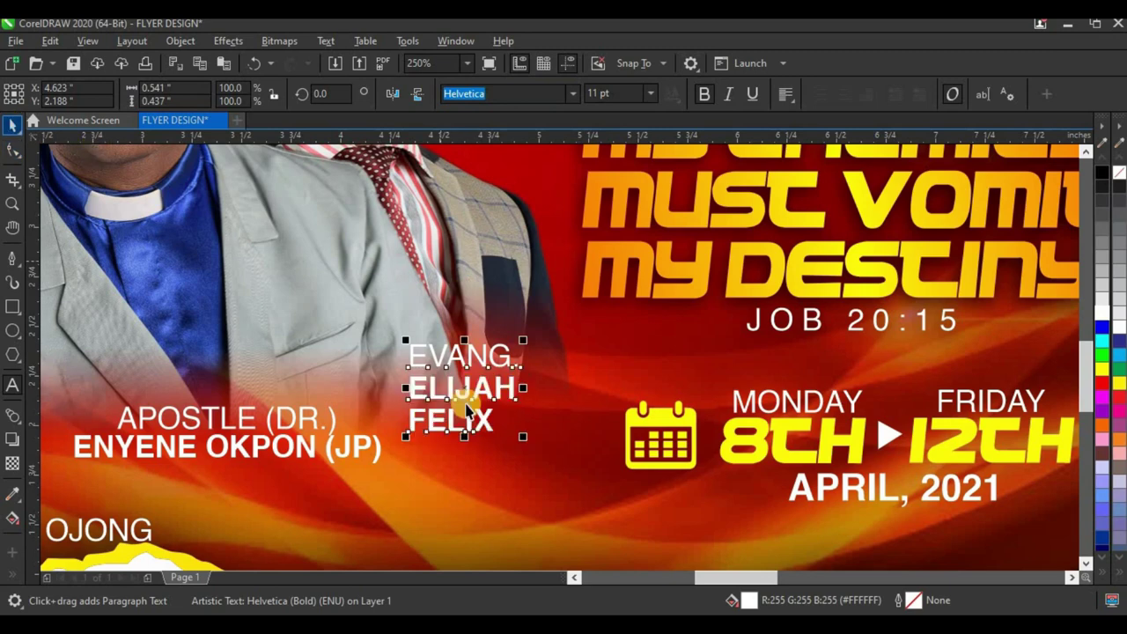
- Position this evangelist's text block beneath the right-hand minister and centre-align its lines
{"action": "left_click_drag", "start_coordinate": [471, 389], "coordinate": [538, 377]}
{"action": "scroll", "coordinate": [531, 390], "scroll_direction": "down", "scroll_amount": 2}
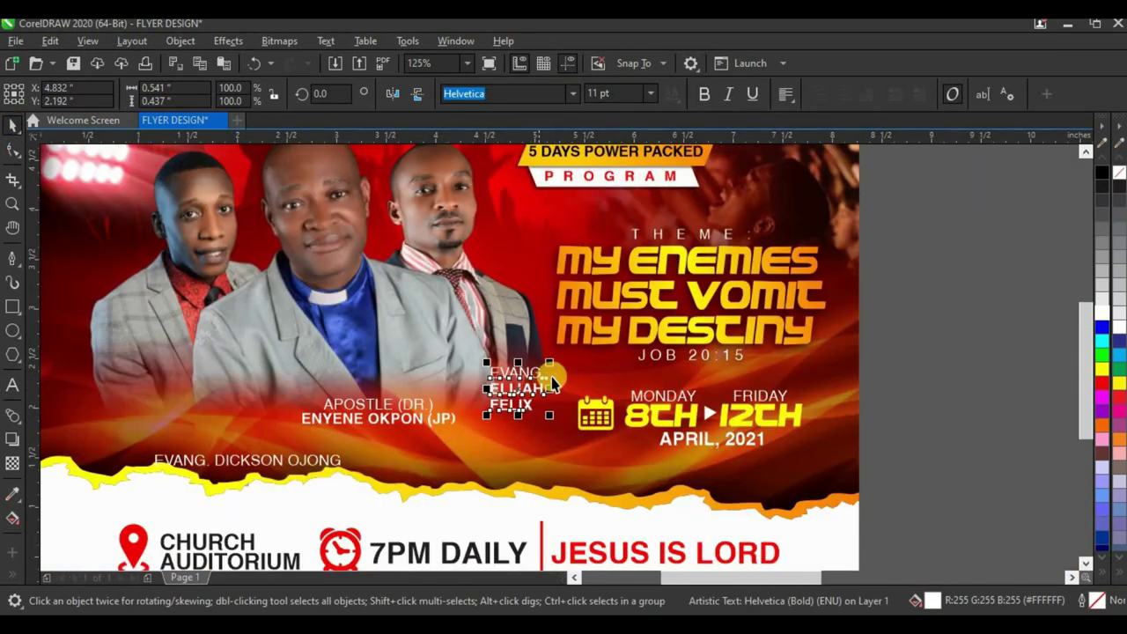
{"action": "scroll", "coordinate": [573, 396], "scroll_direction": "up", "scroll_amount": 2}
{"action": "left_click_drag", "start_coordinate": [489, 380], "coordinate": [475, 388]}
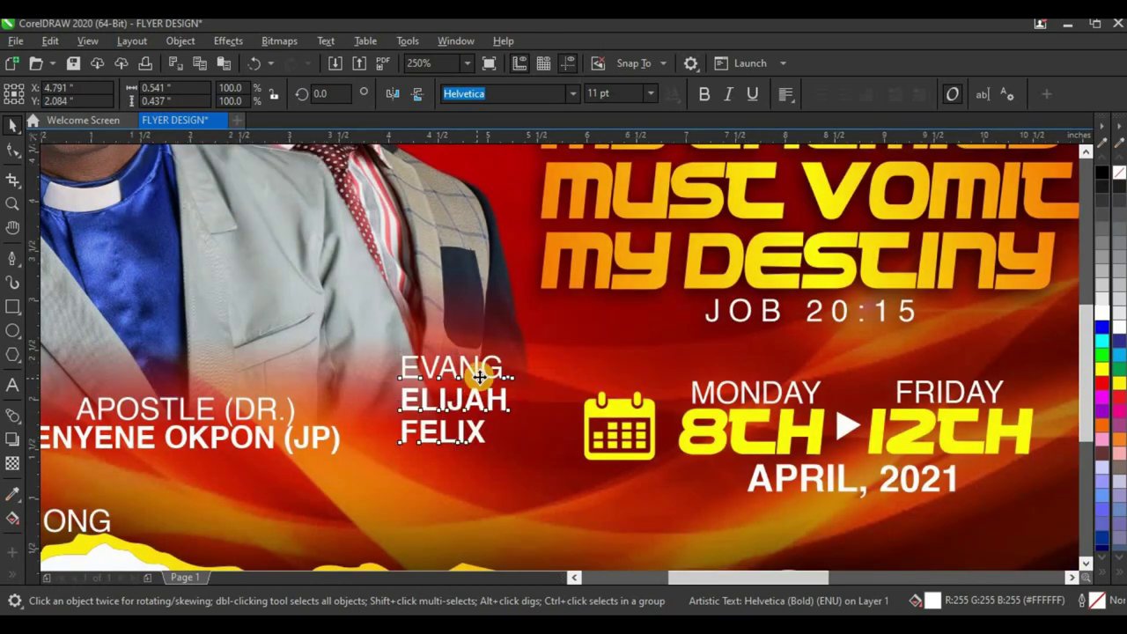
{"action": "scroll", "coordinate": [476, 387], "scroll_direction": "down", "scroll_amount": 2}
{"action": "left_click", "coordinate": [784, 94]}
{"action": "left_click", "coordinate": [800, 171]}
- Move the remaining "EVANG." line under the left-hand minister, split it onto three lines and centre-align it
{"action": "left_click_drag", "start_coordinate": [235, 458], "coordinate": [145, 392]}
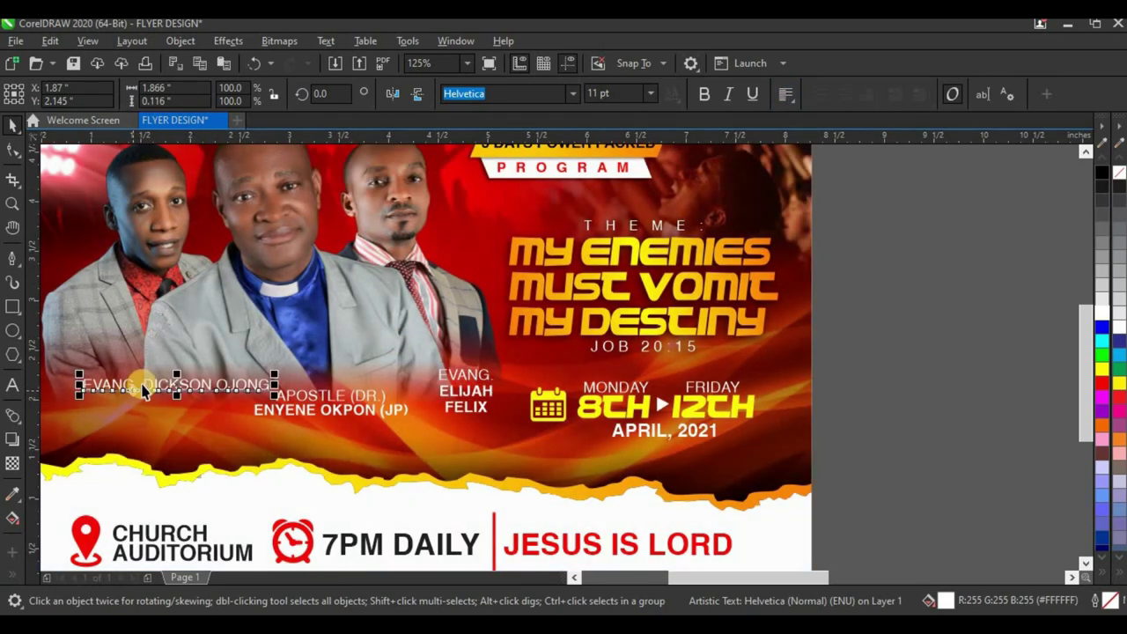
{"action": "double_click", "coordinate": [144, 384]}
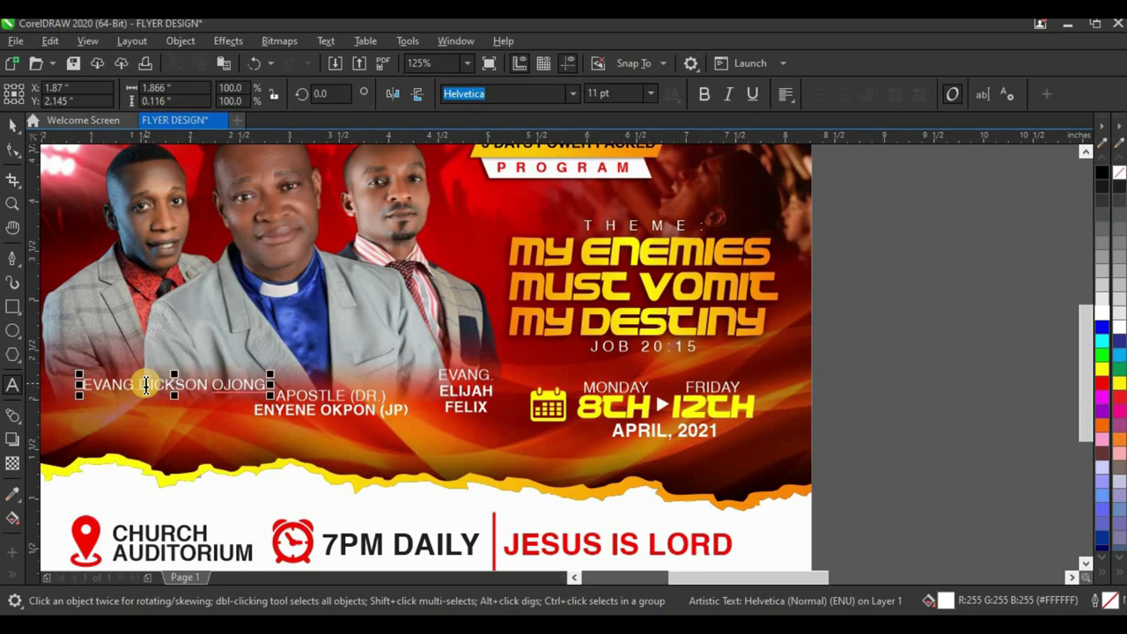
{"action": "key", "text": "Return"}
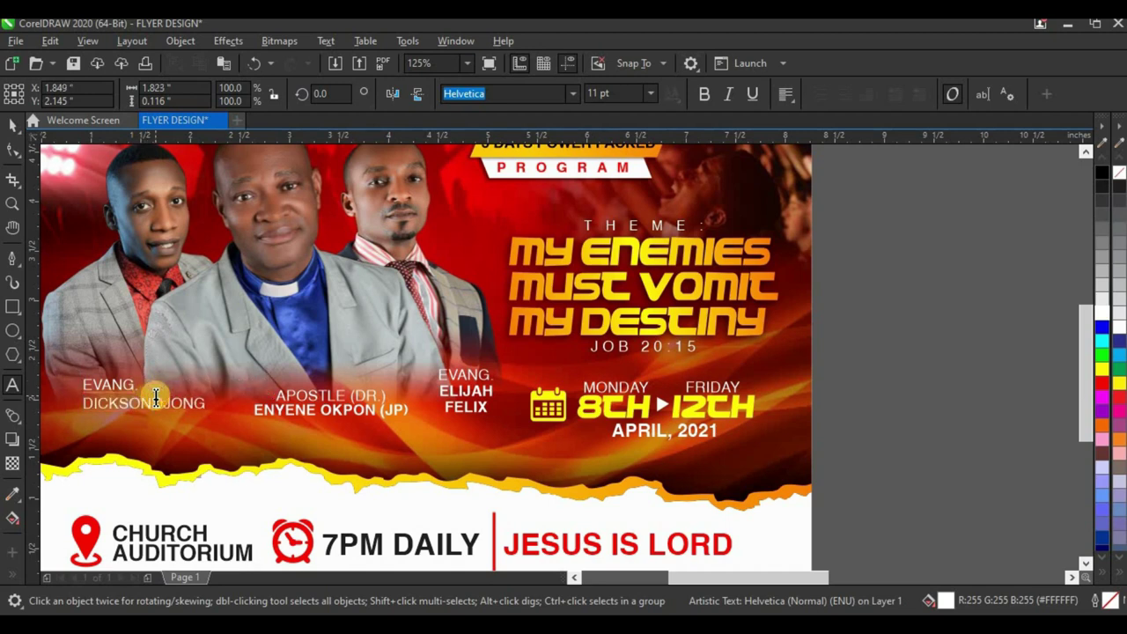
{"action": "key", "text": "Return"}
{"action": "left_click", "coordinate": [13, 124]}
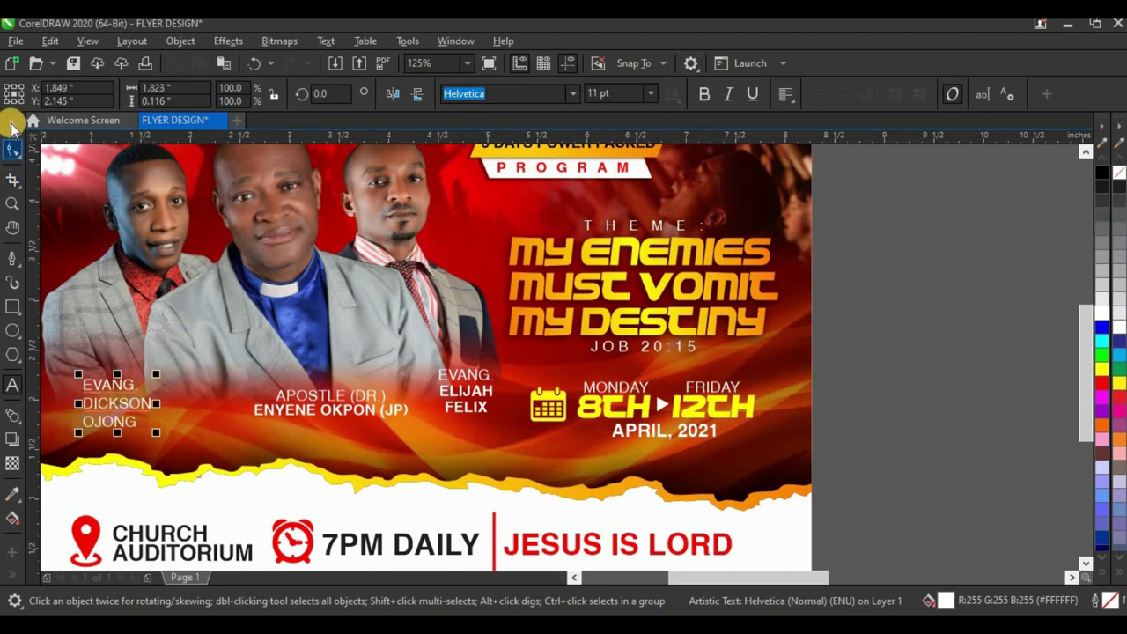
{"action": "left_click", "coordinate": [783, 95]}
{"action": "left_click", "coordinate": [816, 152]}
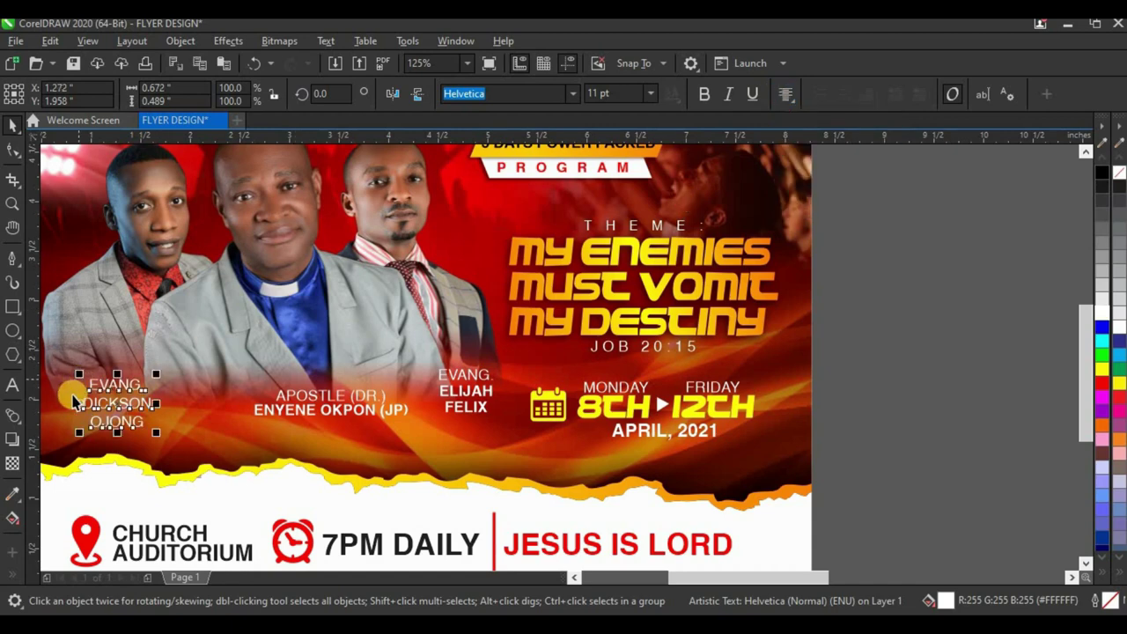
- Make the left-hand evangelist's two name lines bold and tighten the block's line spacing
{"action": "scroll", "coordinate": [75, 400], "scroll_direction": "up", "scroll_amount": 2}
{"action": "double_click", "coordinate": [96, 408]}
{"action": "left_click_drag", "start_coordinate": [96, 408], "coordinate": [236, 466]}
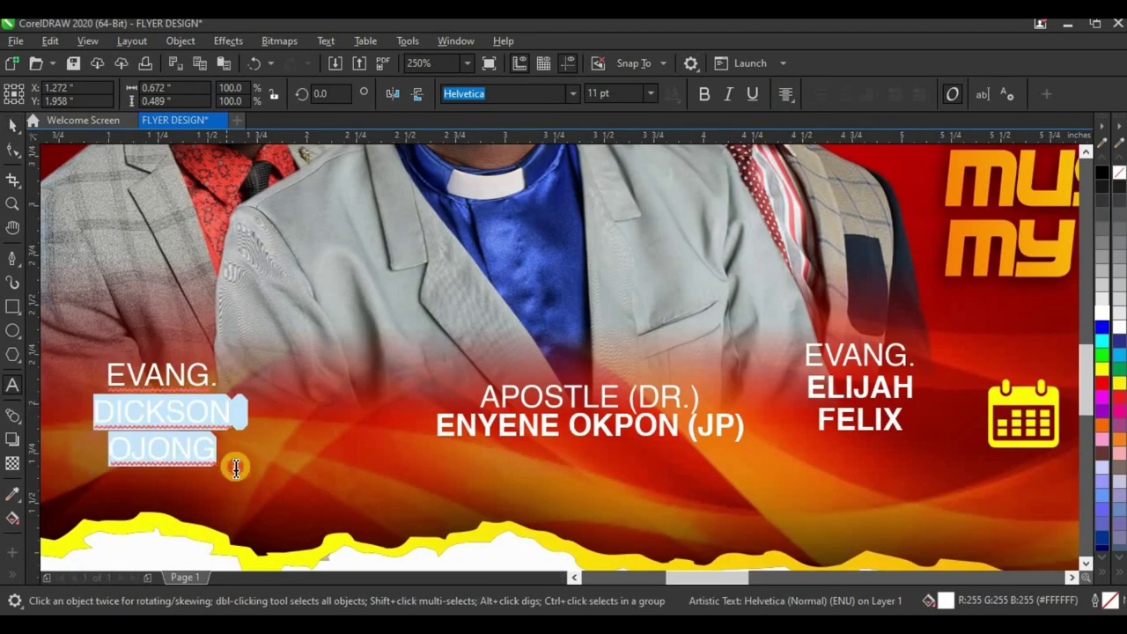
{"action": "left_click", "coordinate": [703, 93]}
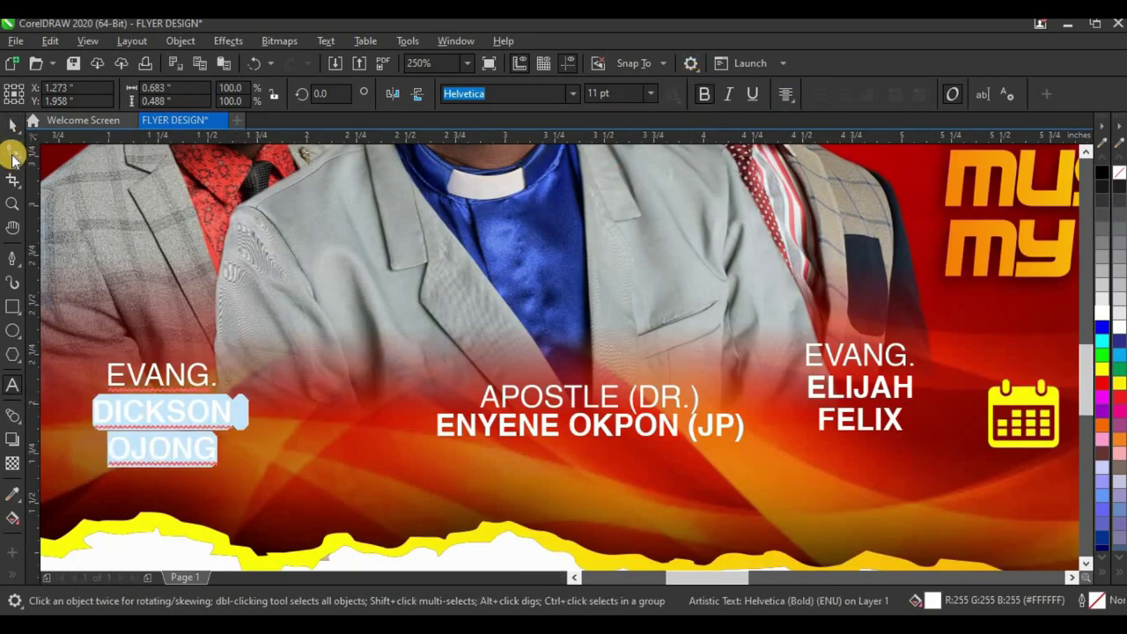
{"action": "left_click", "coordinate": [12, 152]}
{"action": "left_click_drag", "start_coordinate": [88, 468], "coordinate": [94, 446]}
{"action": "left_click", "coordinate": [12, 125]}
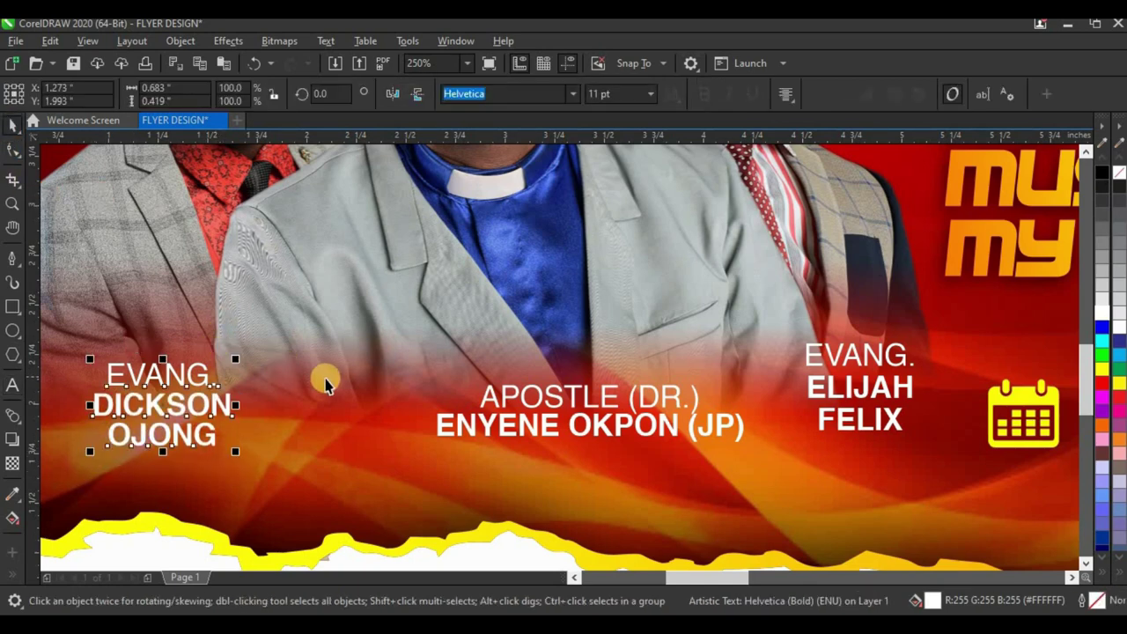
- Draw a small closed triangle about 0.11 by 0.08 inch with the Pen tool just above the left-hand "EVANG." title
{"action": "scroll", "coordinate": [325, 380], "scroll_direction": "down", "scroll_amount": 1}
{"action": "left_click", "coordinate": [86, 326]}
{"action": "left_click", "coordinate": [12, 258]}
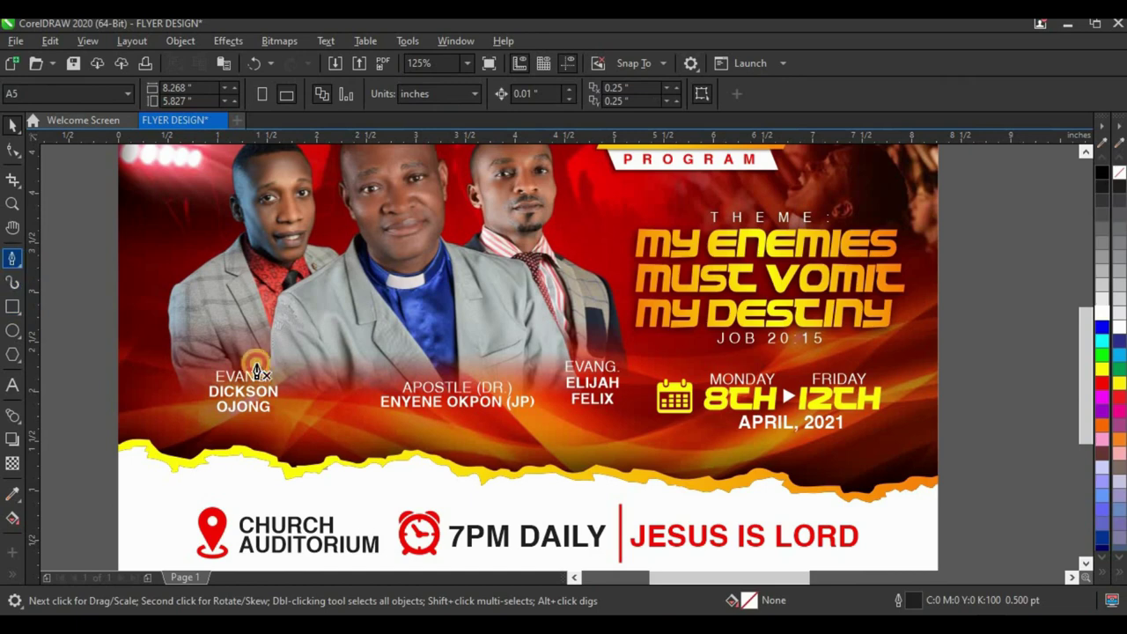
{"action": "scroll", "coordinate": [255, 374], "scroll_direction": "up", "scroll_amount": 3}
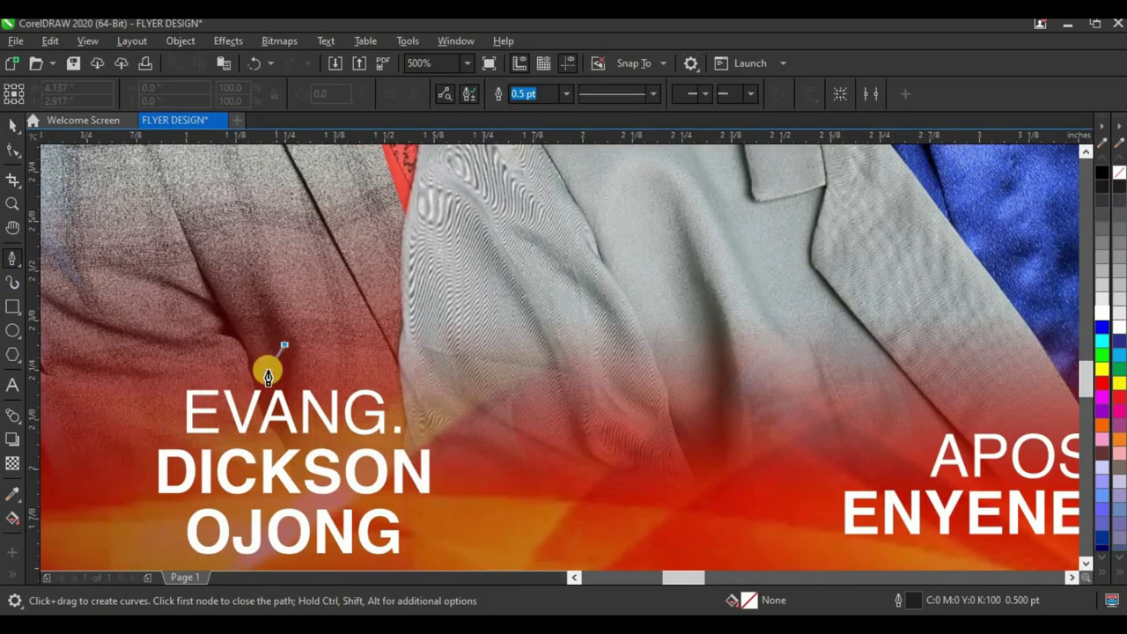
{"action": "left_click", "coordinate": [267, 379]}
{"action": "left_click", "coordinate": [316, 378]}
{"action": "left_click", "coordinate": [285, 345]}
- Skew the triangle until its tip is centred over the base, and give it a yellow fill without an outline
{"action": "left_click", "coordinate": [12, 124]}
{"action": "left_click", "coordinate": [282, 366]}
{"action": "scroll", "coordinate": [283, 372], "scroll_direction": "up", "scroll_amount": 1}
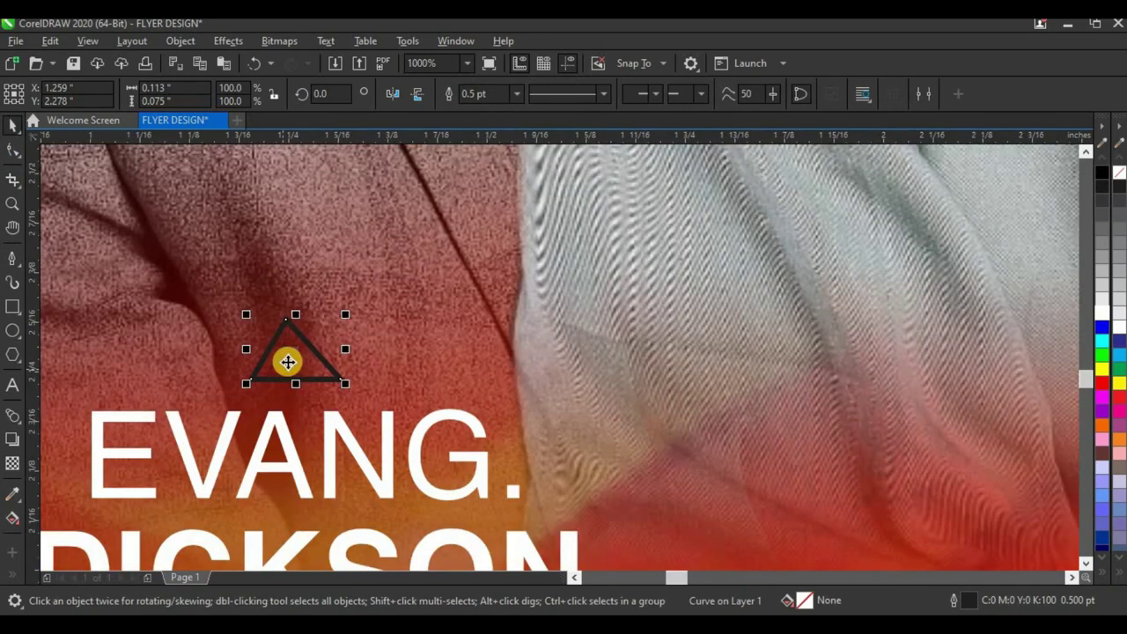
{"action": "left_click_drag", "start_coordinate": [295, 313], "coordinate": [304, 313]}
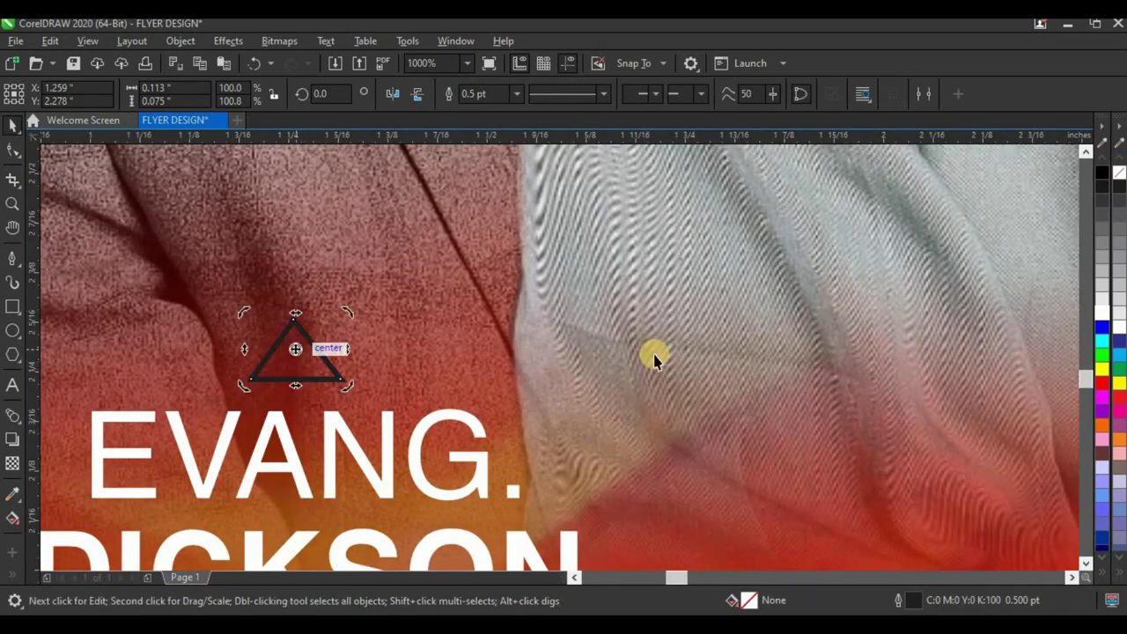
{"action": "left_click", "coordinate": [1102, 367]}
{"action": "right_click", "coordinate": [1118, 176]}
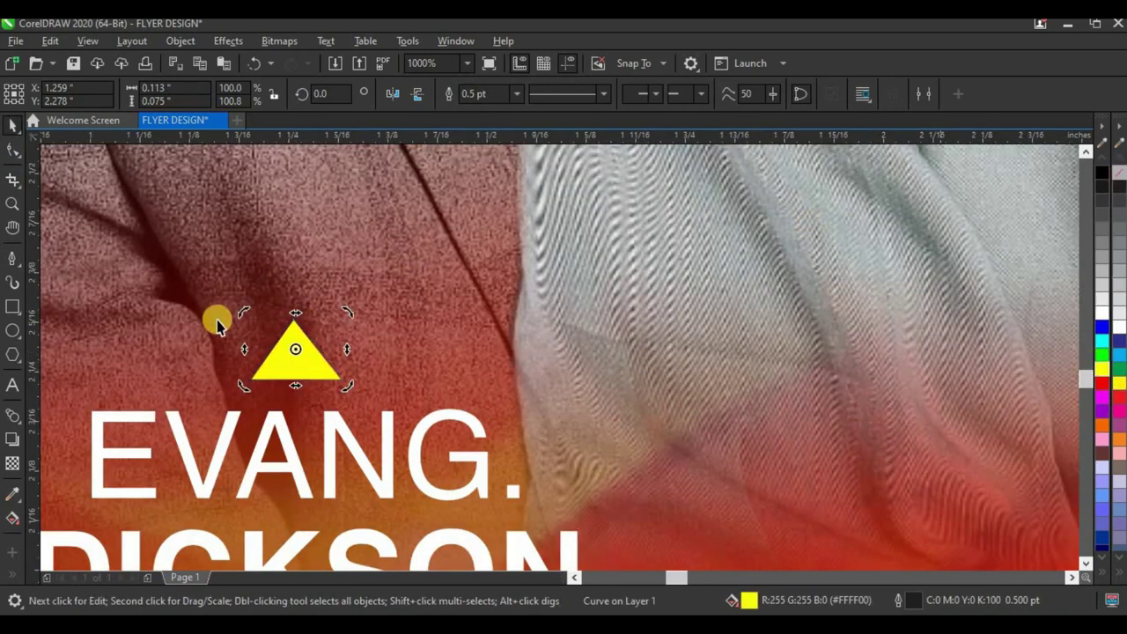
{"action": "scroll", "coordinate": [236, 344], "scroll_direction": "down", "scroll_amount": 2}
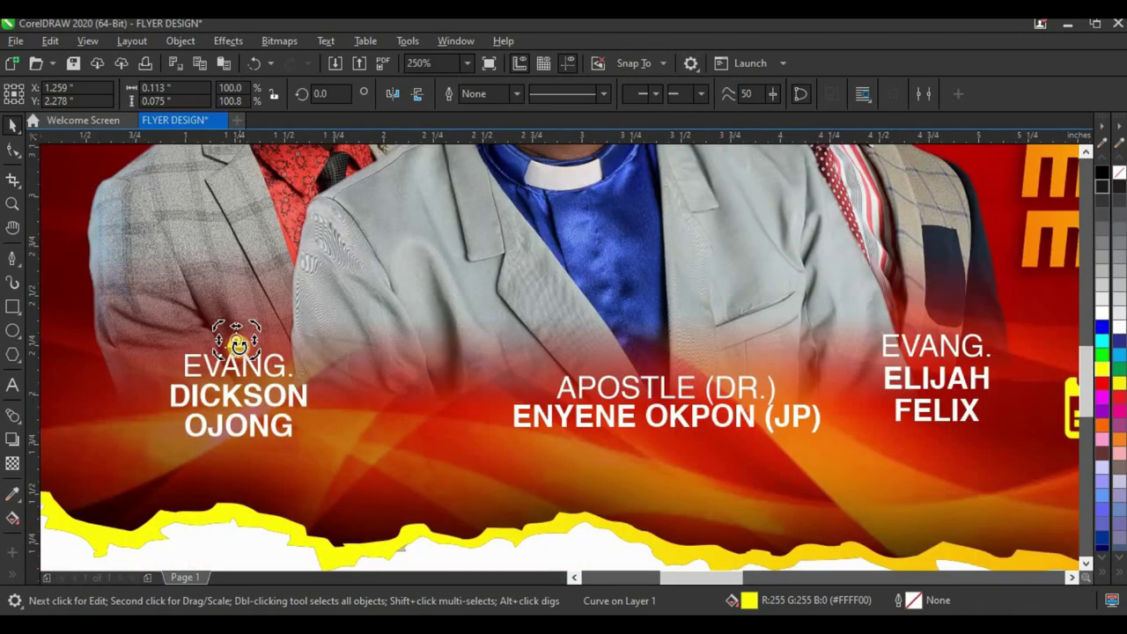
{"action": "left_click_drag", "start_coordinate": [237, 342], "coordinate": [929, 321]}
{"action": "right_click", "coordinate": [652, 360]}
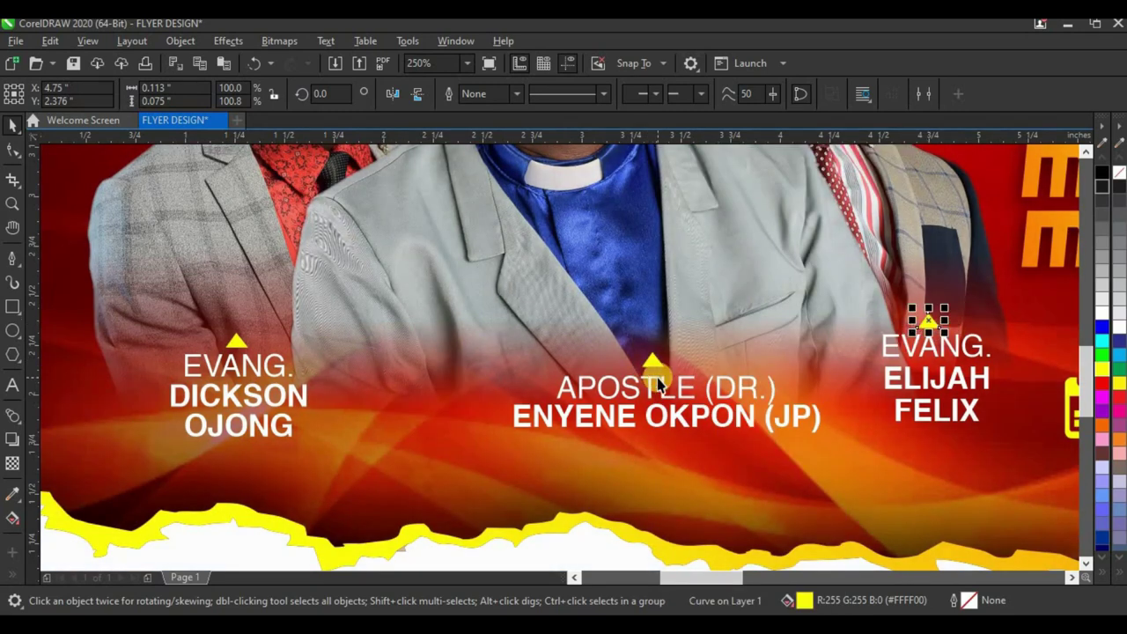
{"action": "key", "text": "ctrl+z"}
{"action": "key", "text": "ctrl+z"}
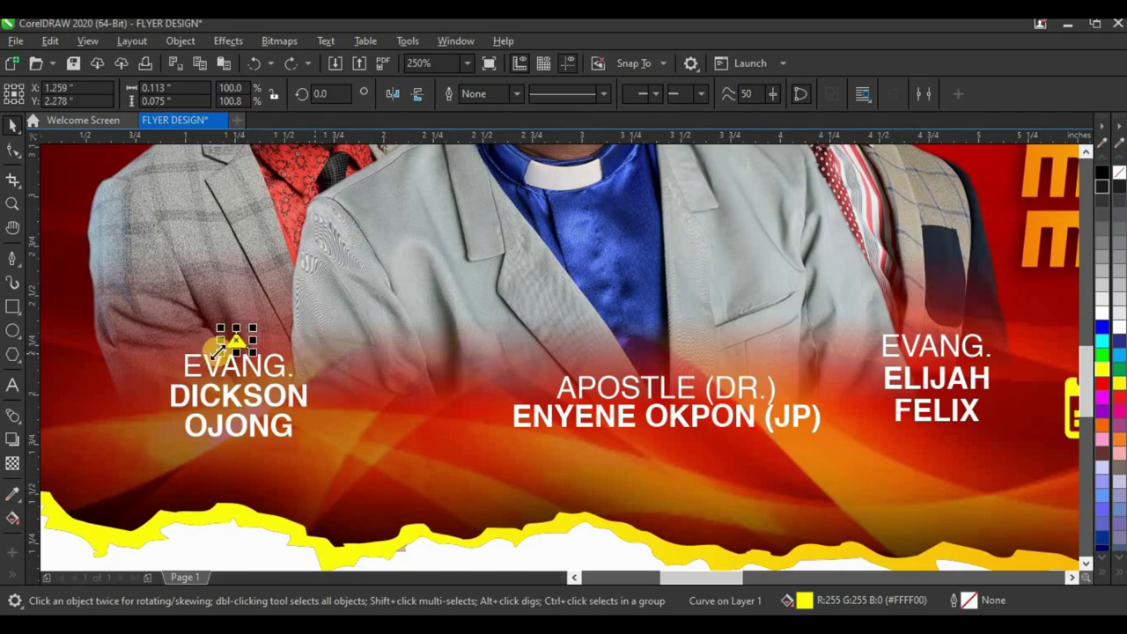
- Place copies of the yellow triangle centred above the right-hand "EVANG." title and the "APOSTLE (DR.)" title
{"action": "left_click_drag", "start_coordinate": [397, 339], "coordinate": [937, 322]}
{"action": "scroll", "coordinate": [334, 385], "scroll_direction": "down", "scroll_amount": 3}
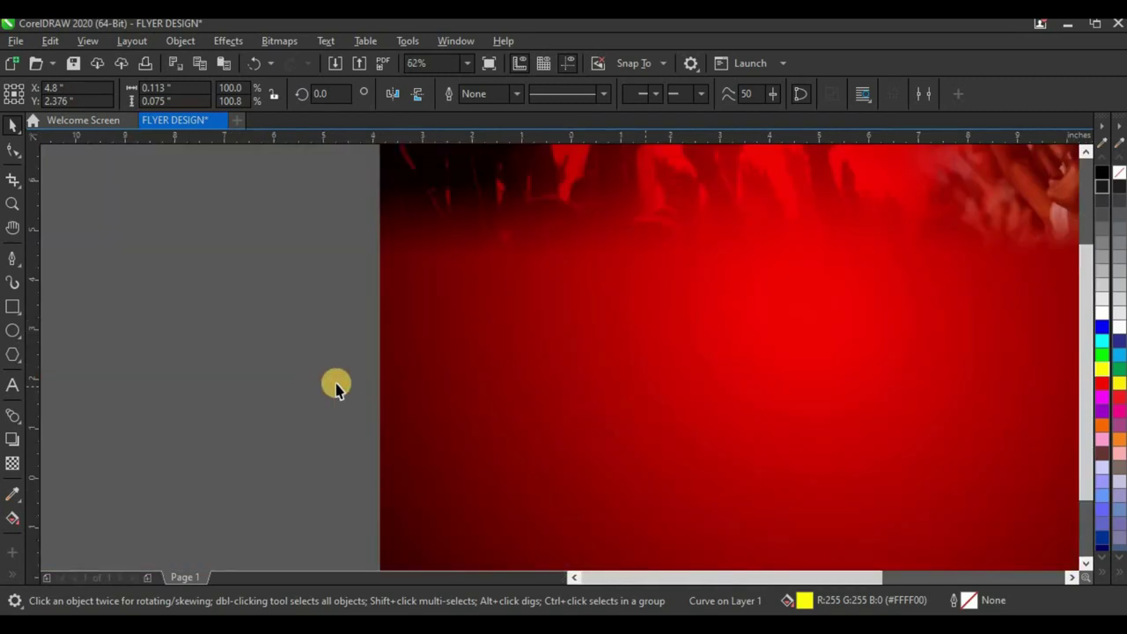
{"action": "left_click", "coordinate": [300, 361]}
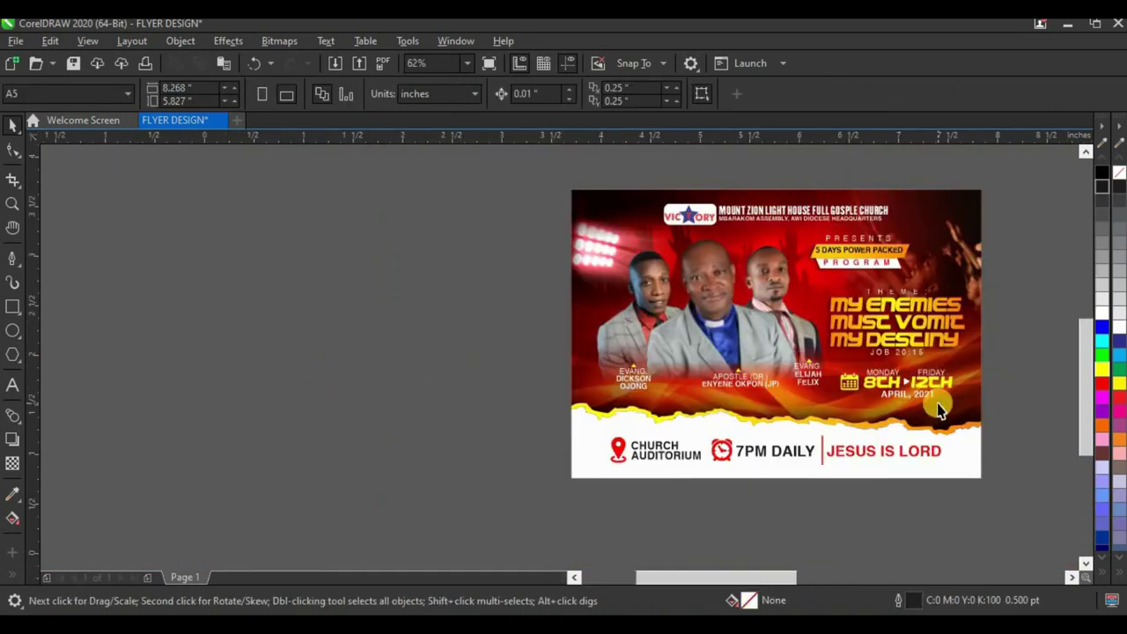
{"action": "scroll", "coordinate": [916, 410], "scroll_direction": "up", "scroll_amount": 2}
{"action": "scroll", "coordinate": [715, 405], "scroll_direction": "down", "scroll_amount": 2}
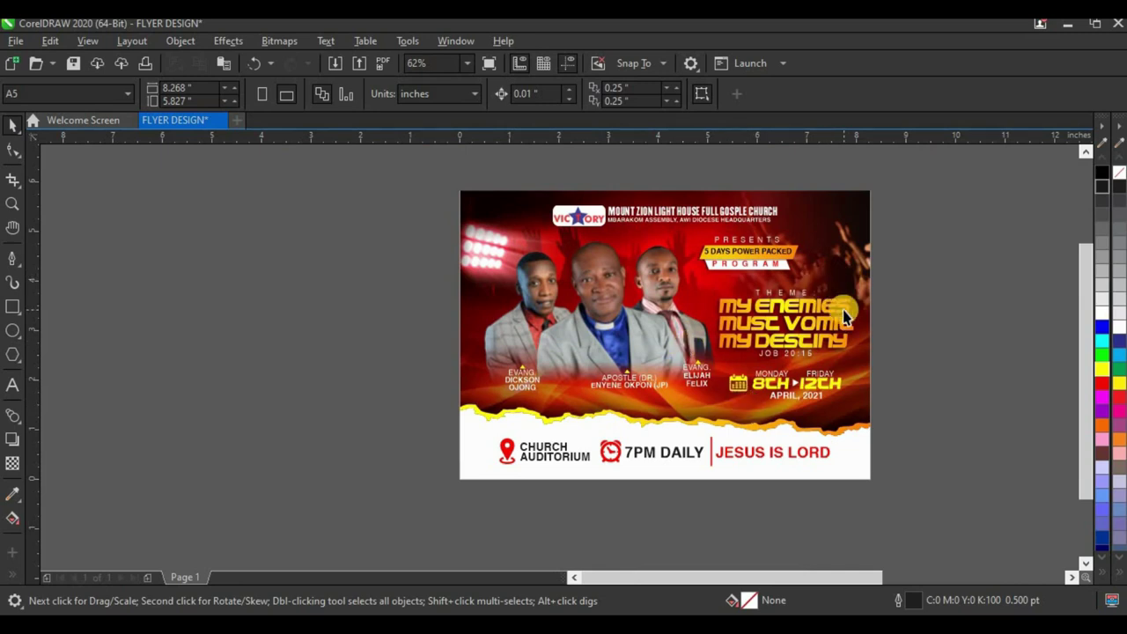
- Move the black lens flare bitmap from outside the page onto the theme text and enlarge it to about 2.01 by 1.51 inches
{"action": "scroll", "coordinate": [414, 321], "scroll_direction": "down", "scroll_amount": 2}
{"action": "scroll", "coordinate": [546, 350], "scroll_direction": "down", "scroll_amount": 2}
{"action": "left_click", "coordinate": [553, 335]}
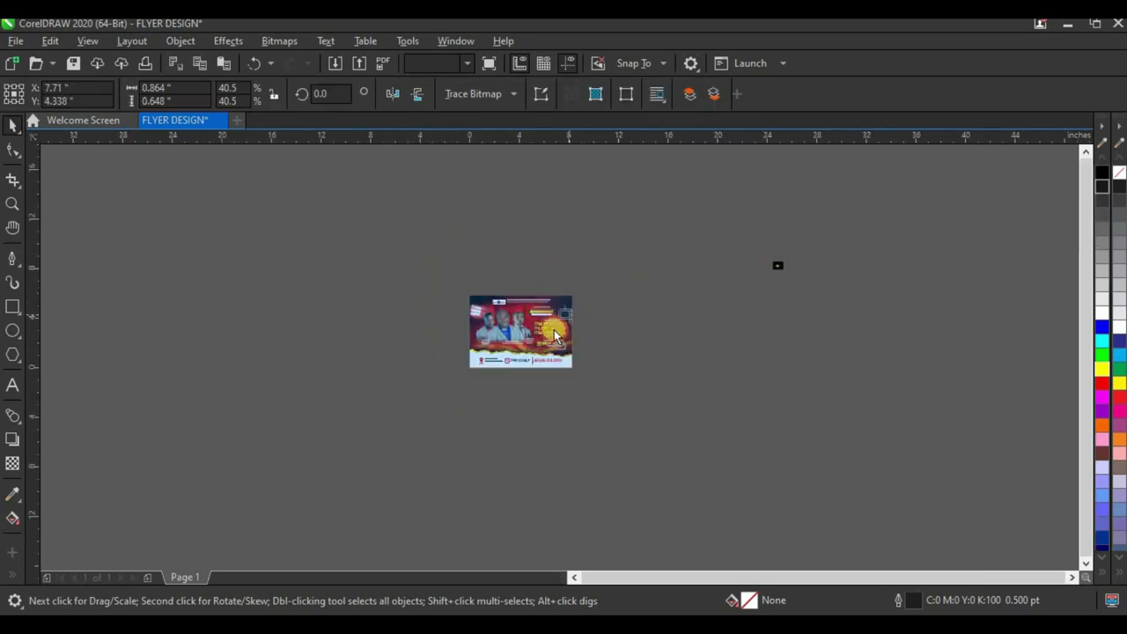
{"action": "scroll", "coordinate": [555, 333], "scroll_direction": "up", "scroll_amount": 4}
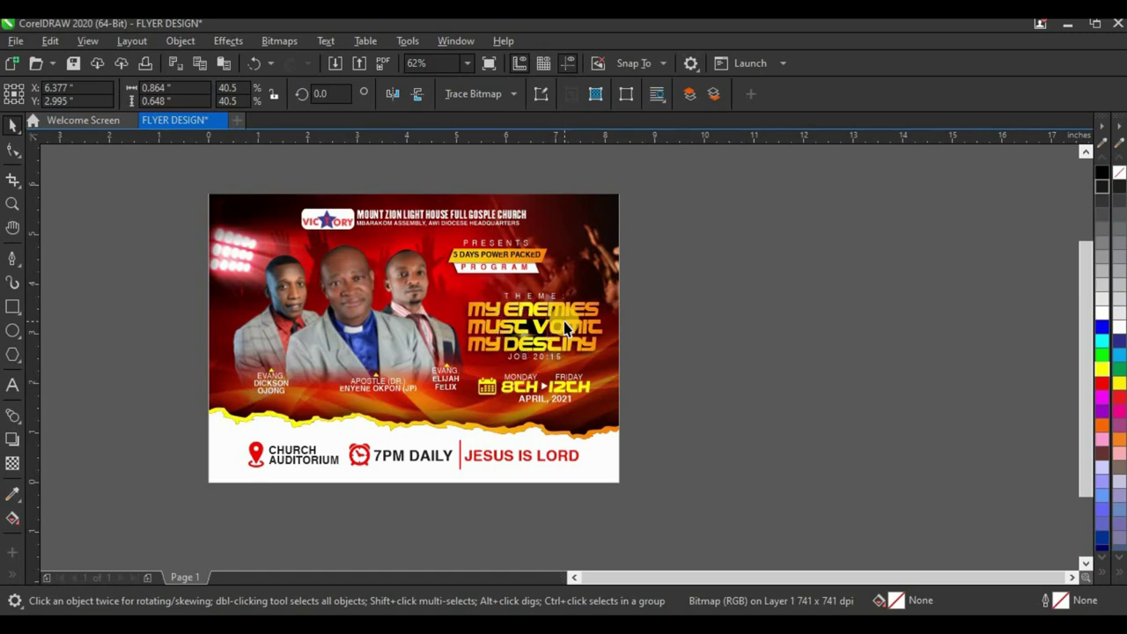
{"action": "scroll", "coordinate": [538, 315], "scroll_direction": "up", "scroll_amount": 4}
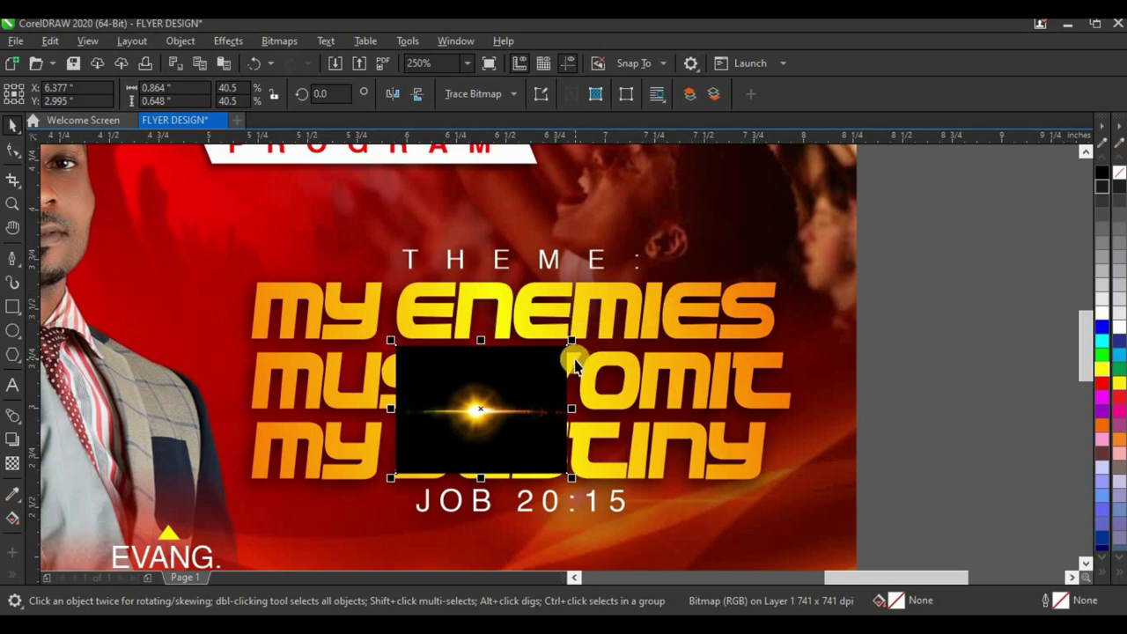
{"action": "left_click_drag", "start_coordinate": [583, 337], "coordinate": [824, 252]}
{"action": "left_click_drag", "start_coordinate": [527, 439], "coordinate": [550, 411]}
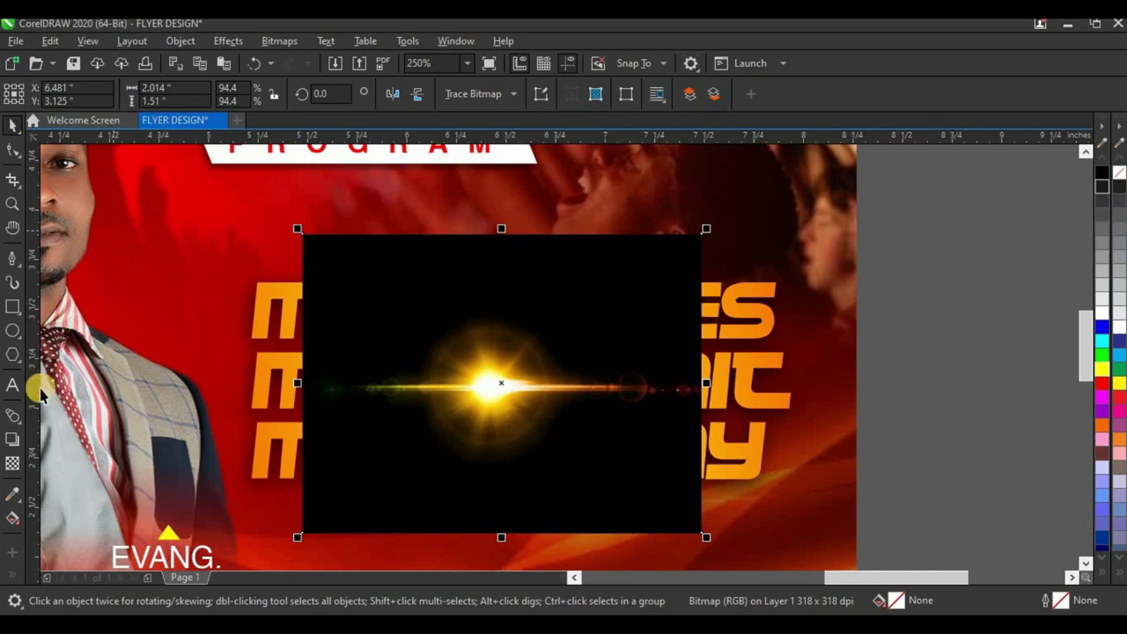
- Set the flare bitmap's transparency merge mode to Screen and centre the glow between "MUST VOMIT" and "MY DESTINY"
{"action": "left_click", "coordinate": [18, 465]}
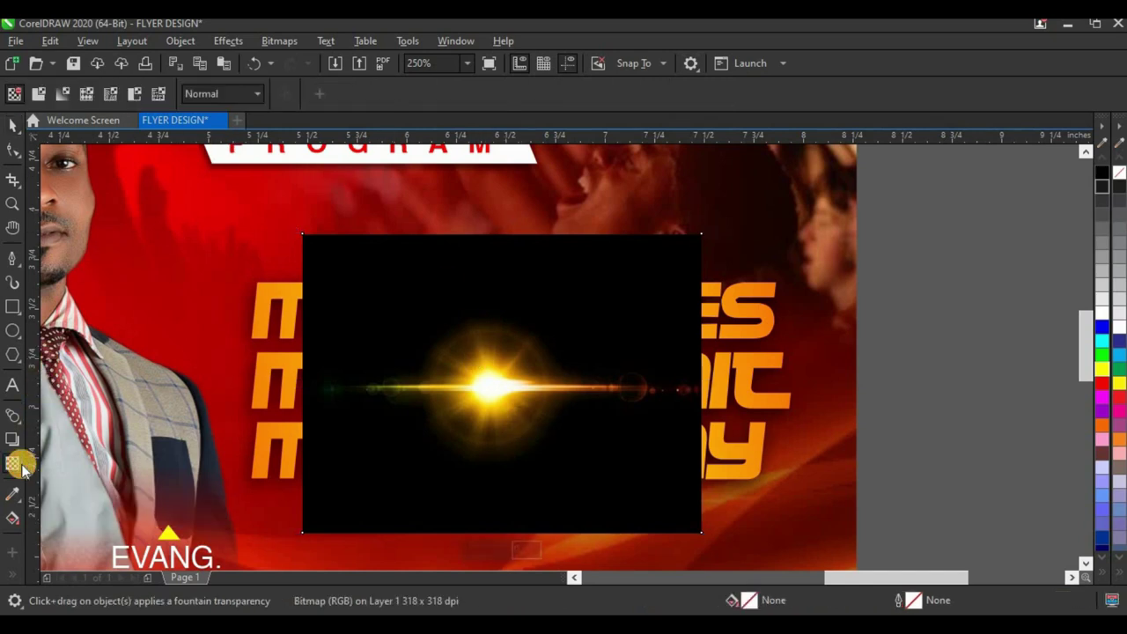
{"action": "left_click", "coordinate": [197, 94]}
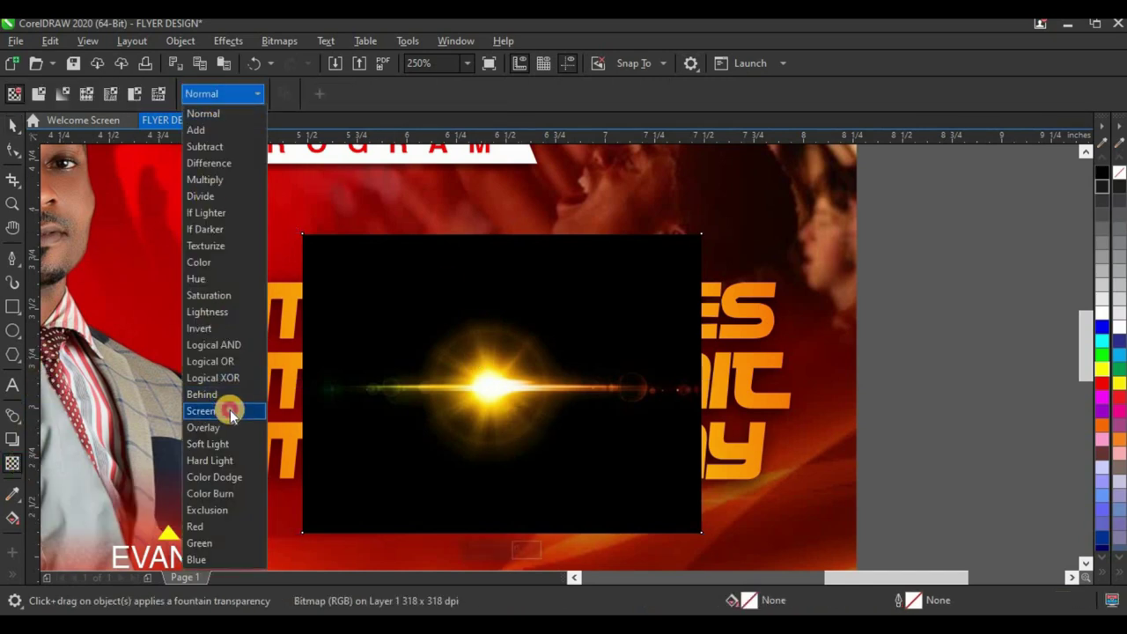
{"action": "left_click", "coordinate": [228, 408]}
{"action": "left_click", "coordinate": [11, 127]}
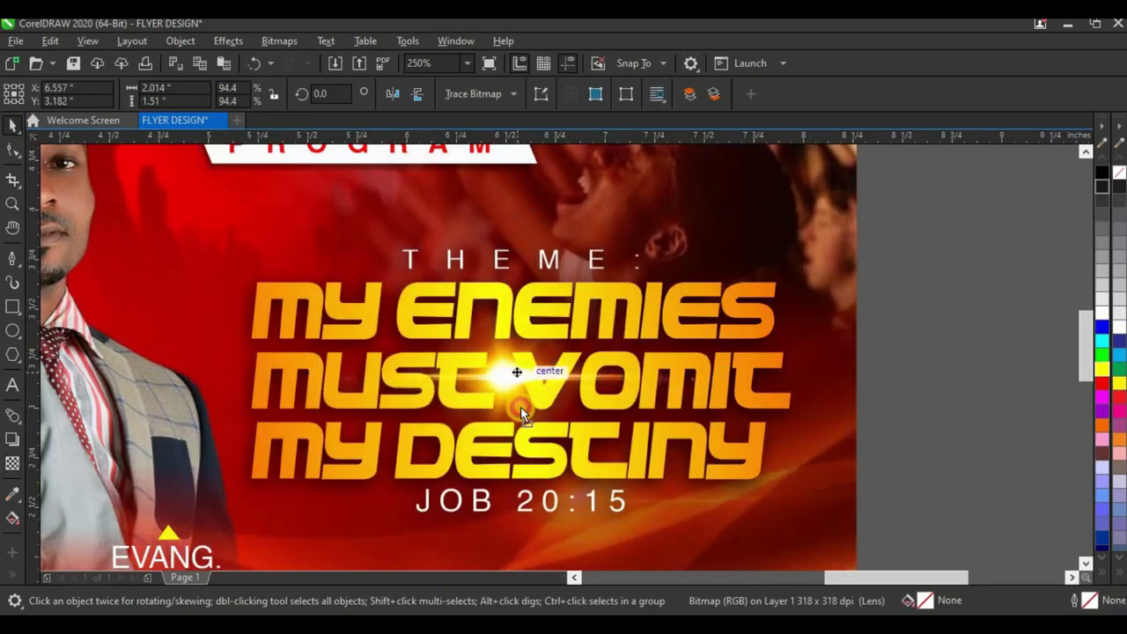
{"action": "left_click_drag", "start_coordinate": [517, 372], "coordinate": [522, 412]}
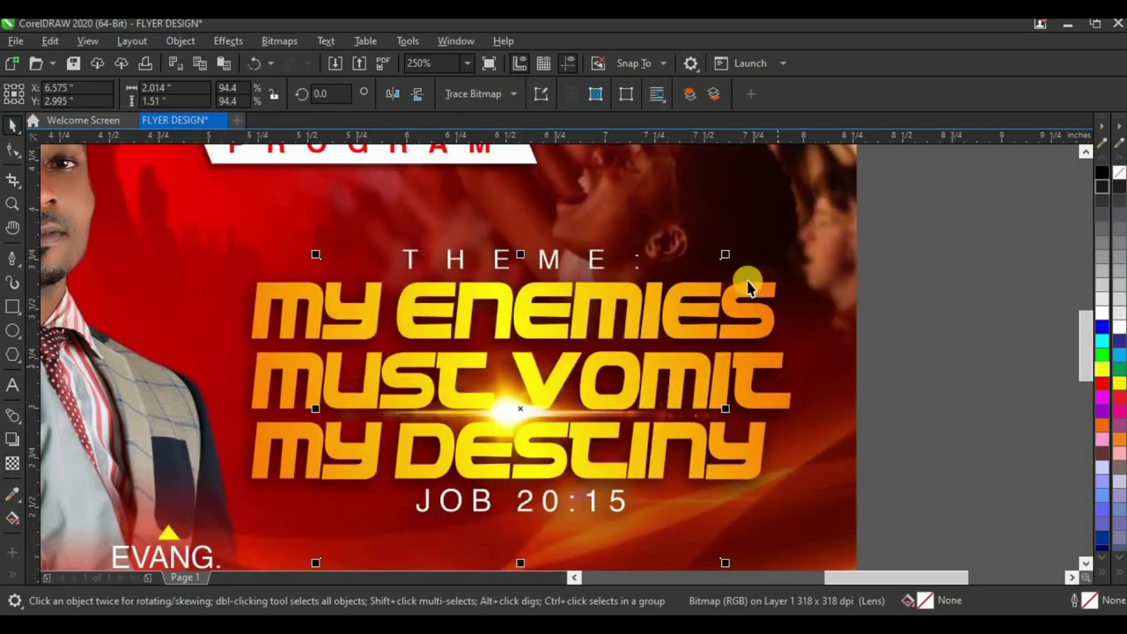
- Enlarge the flare to about 3.0 inches wide and flatten its height to about 1.74 inches
{"action": "left_click", "coordinate": [731, 255]}
{"action": "left_click", "coordinate": [564, 426]}
{"action": "left_click_drag", "start_coordinate": [728, 252], "coordinate": [890, 217]}
{"action": "left_click_drag", "start_coordinate": [779, 212], "coordinate": [835, 186]}
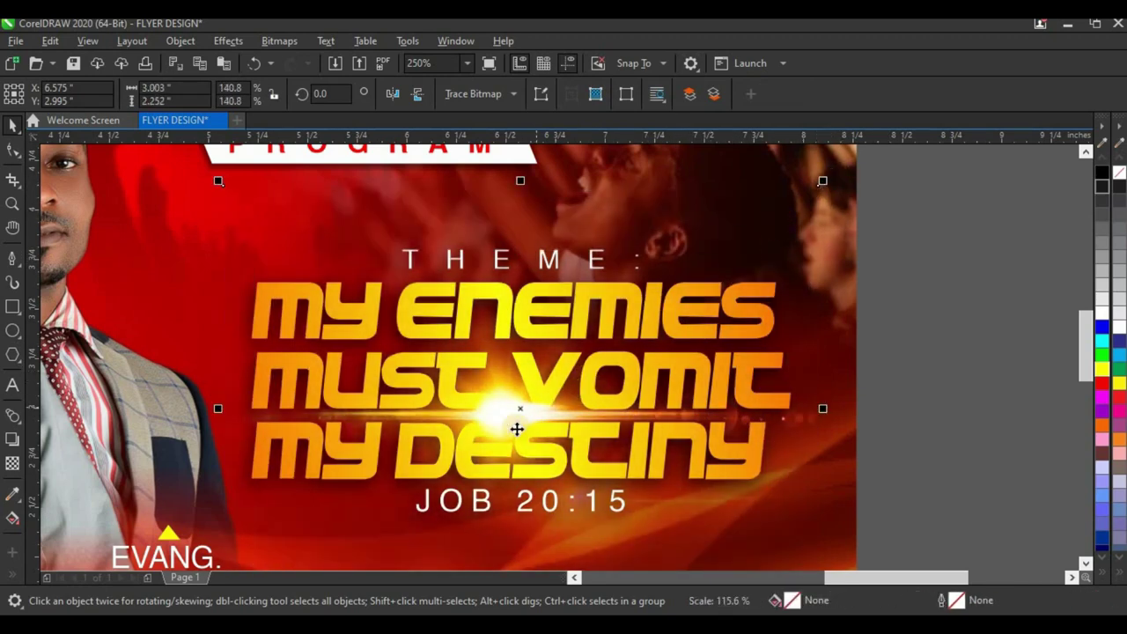
{"action": "left_click_drag", "start_coordinate": [513, 420], "coordinate": [519, 412]}
{"action": "left_click_drag", "start_coordinate": [530, 179], "coordinate": [526, 223]}
- Copy the flare to between "MY ENEMIES" and "MUST VOMIT" and scale the copy down to a smaller glow
{"action": "left_click_drag", "start_coordinate": [515, 400], "coordinate": [596, 335]}
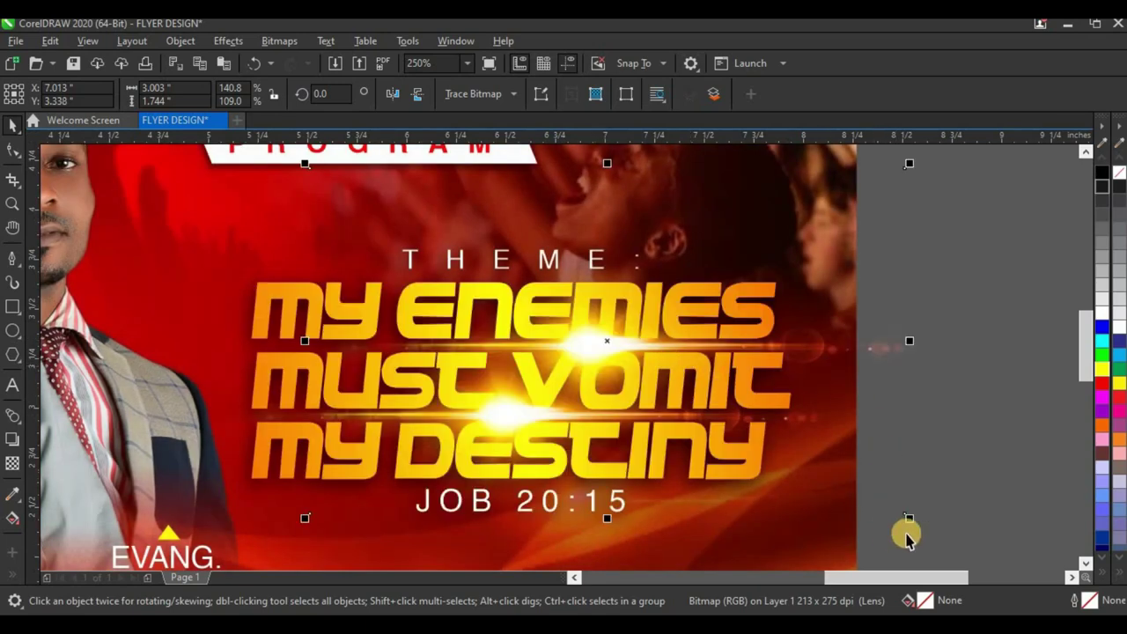
{"action": "left_click_drag", "start_coordinate": [910, 523], "coordinate": [720, 408]}
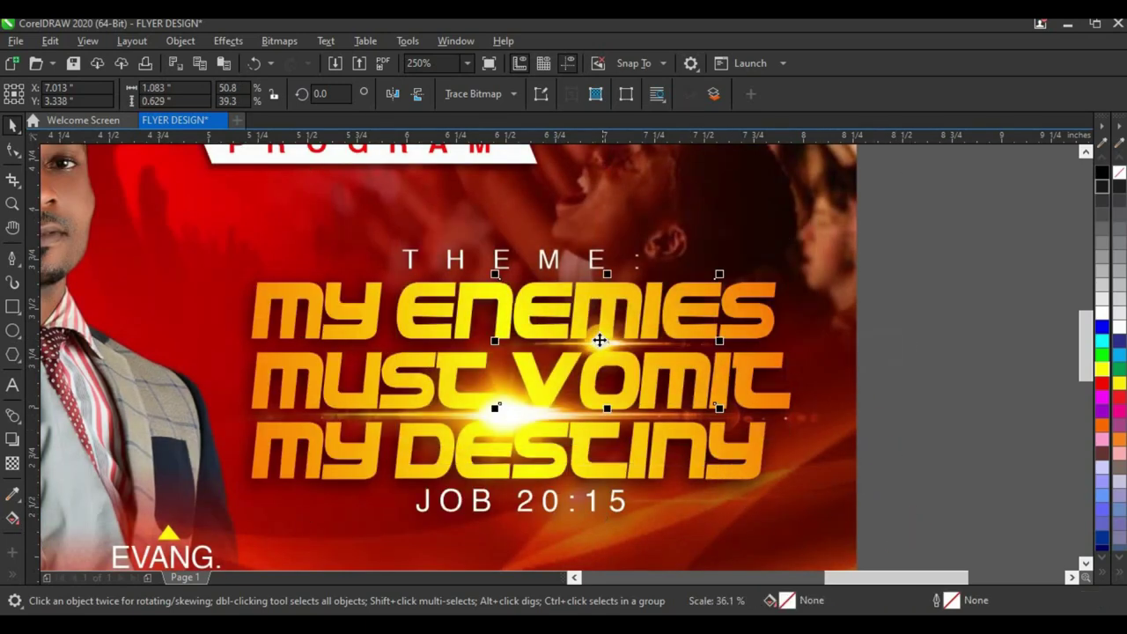
{"action": "left_click_drag", "start_coordinate": [719, 273], "coordinate": [760, 253]}
{"action": "scroll", "coordinate": [533, 352], "scroll_direction": "down", "scroll_amount": 2}
{"action": "left_click", "coordinate": [724, 312]}
- Select all objects of the flyer and group them
{"action": "left_click_drag", "start_coordinate": [754, 192], "coordinate": [231, 528]}
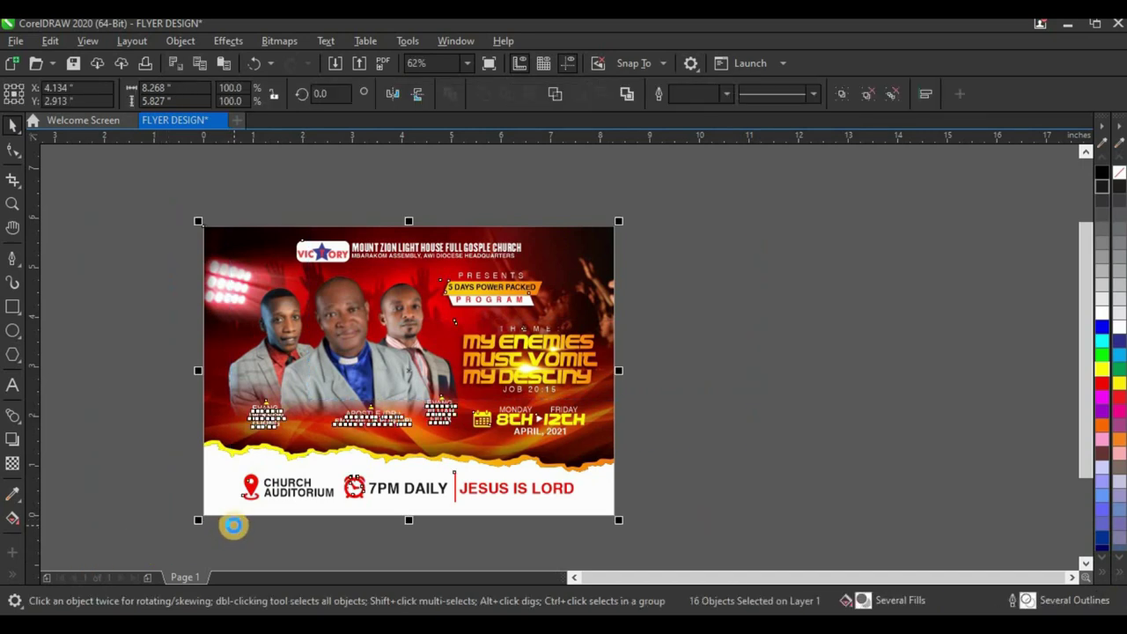
{"action": "key", "text": "ctrl+g"}
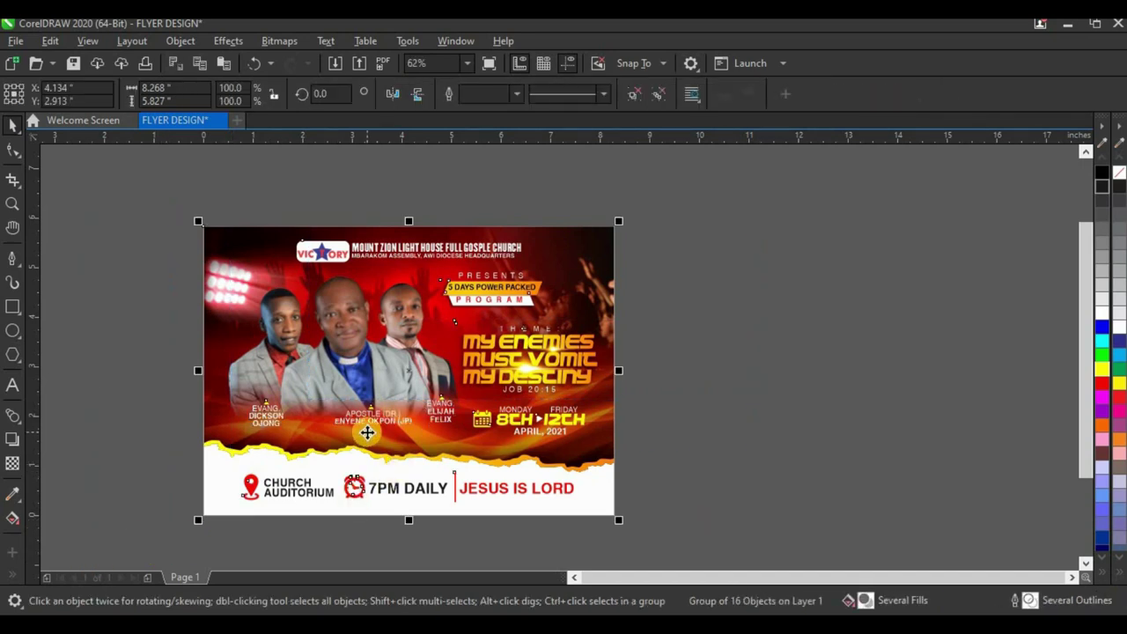
{"action": "key", "text": "Escape"}
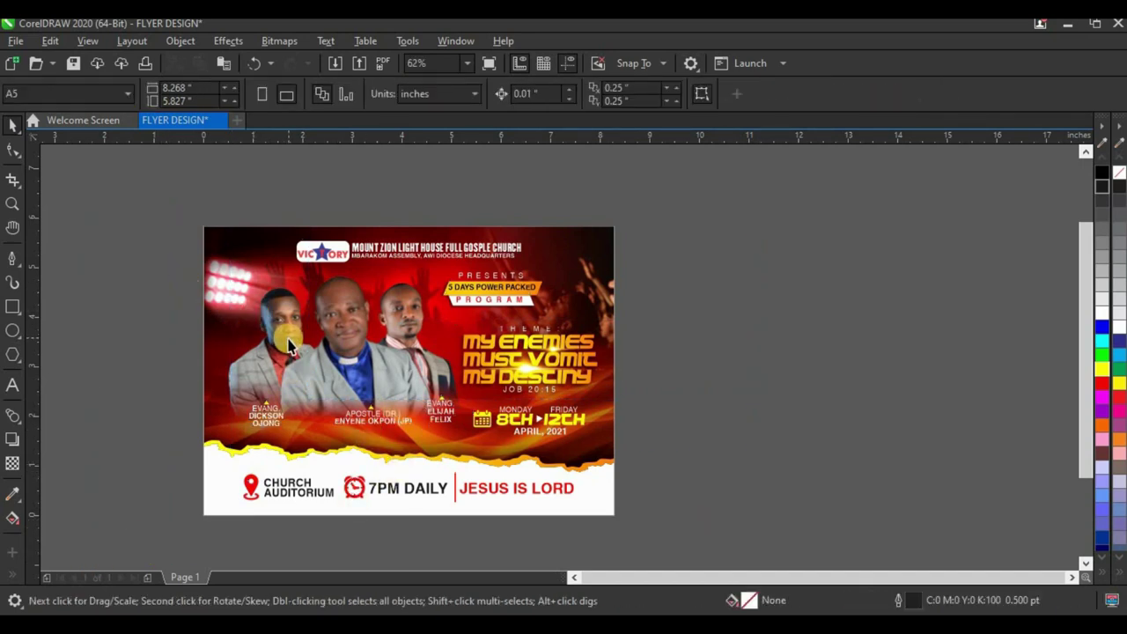
- Fit the page to the window and view the finished flyer in full-screen preview
{"action": "key", "text": "z"}
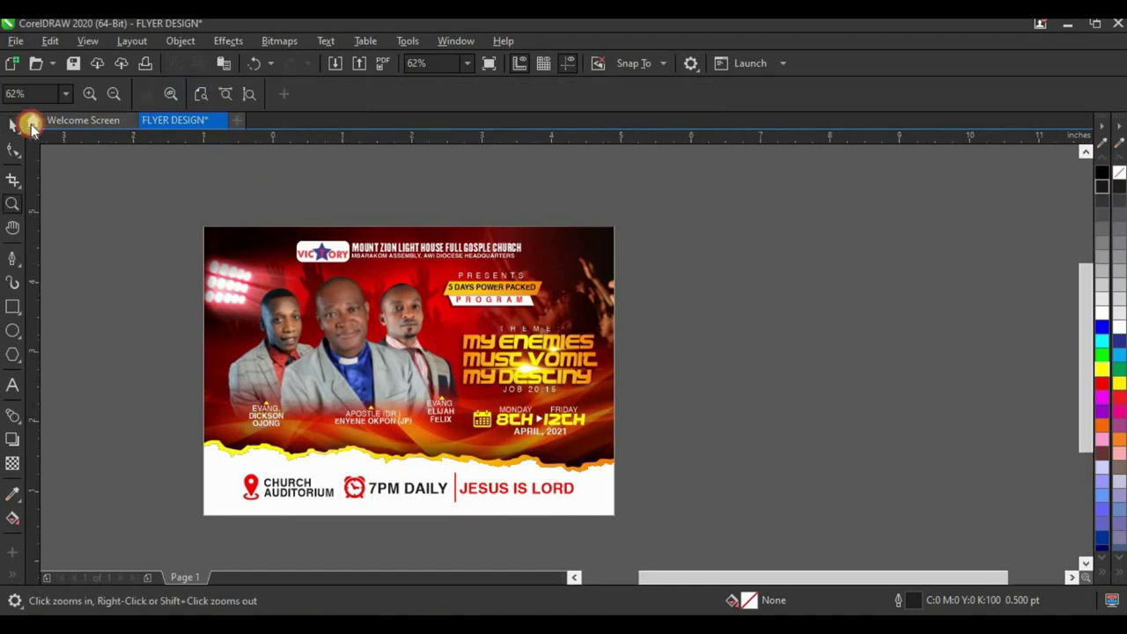
{"action": "key", "text": "shift+F4"}
{"action": "left_click", "coordinate": [12, 125]}
{"action": "right_click", "coordinate": [141, 166]}
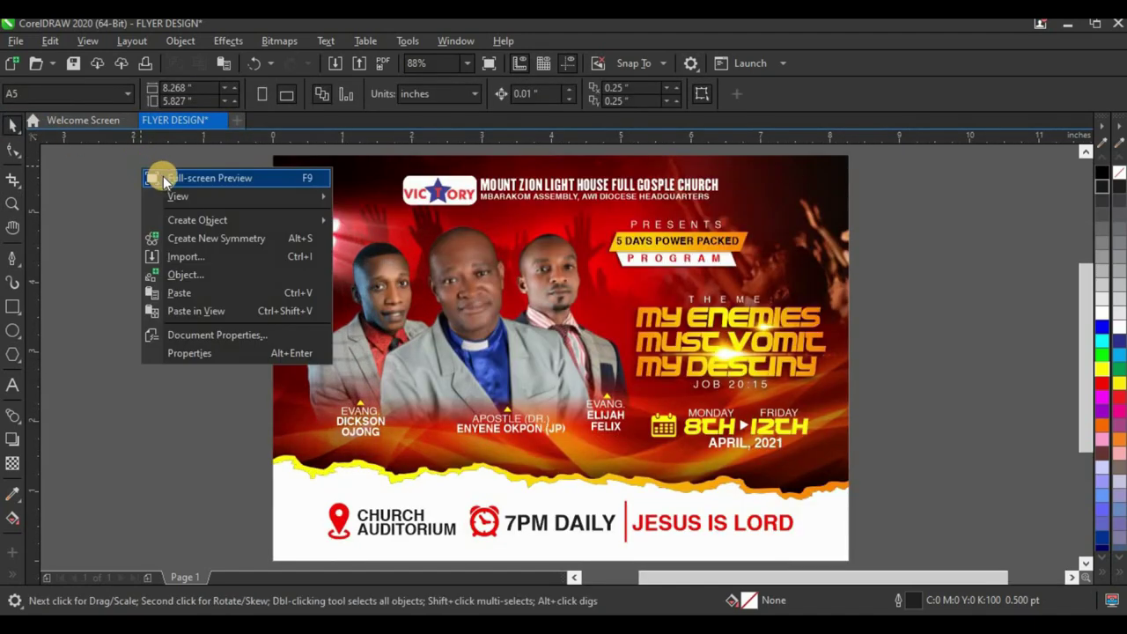
{"action": "left_click", "coordinate": [163, 180]}
{"action": "key", "text": "F9"}
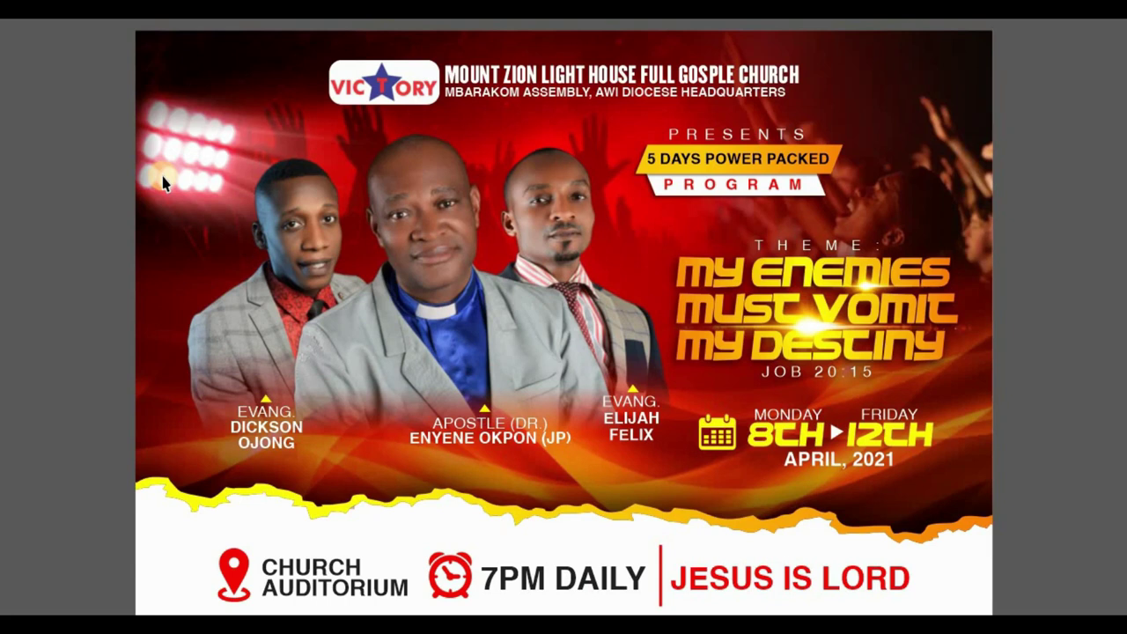